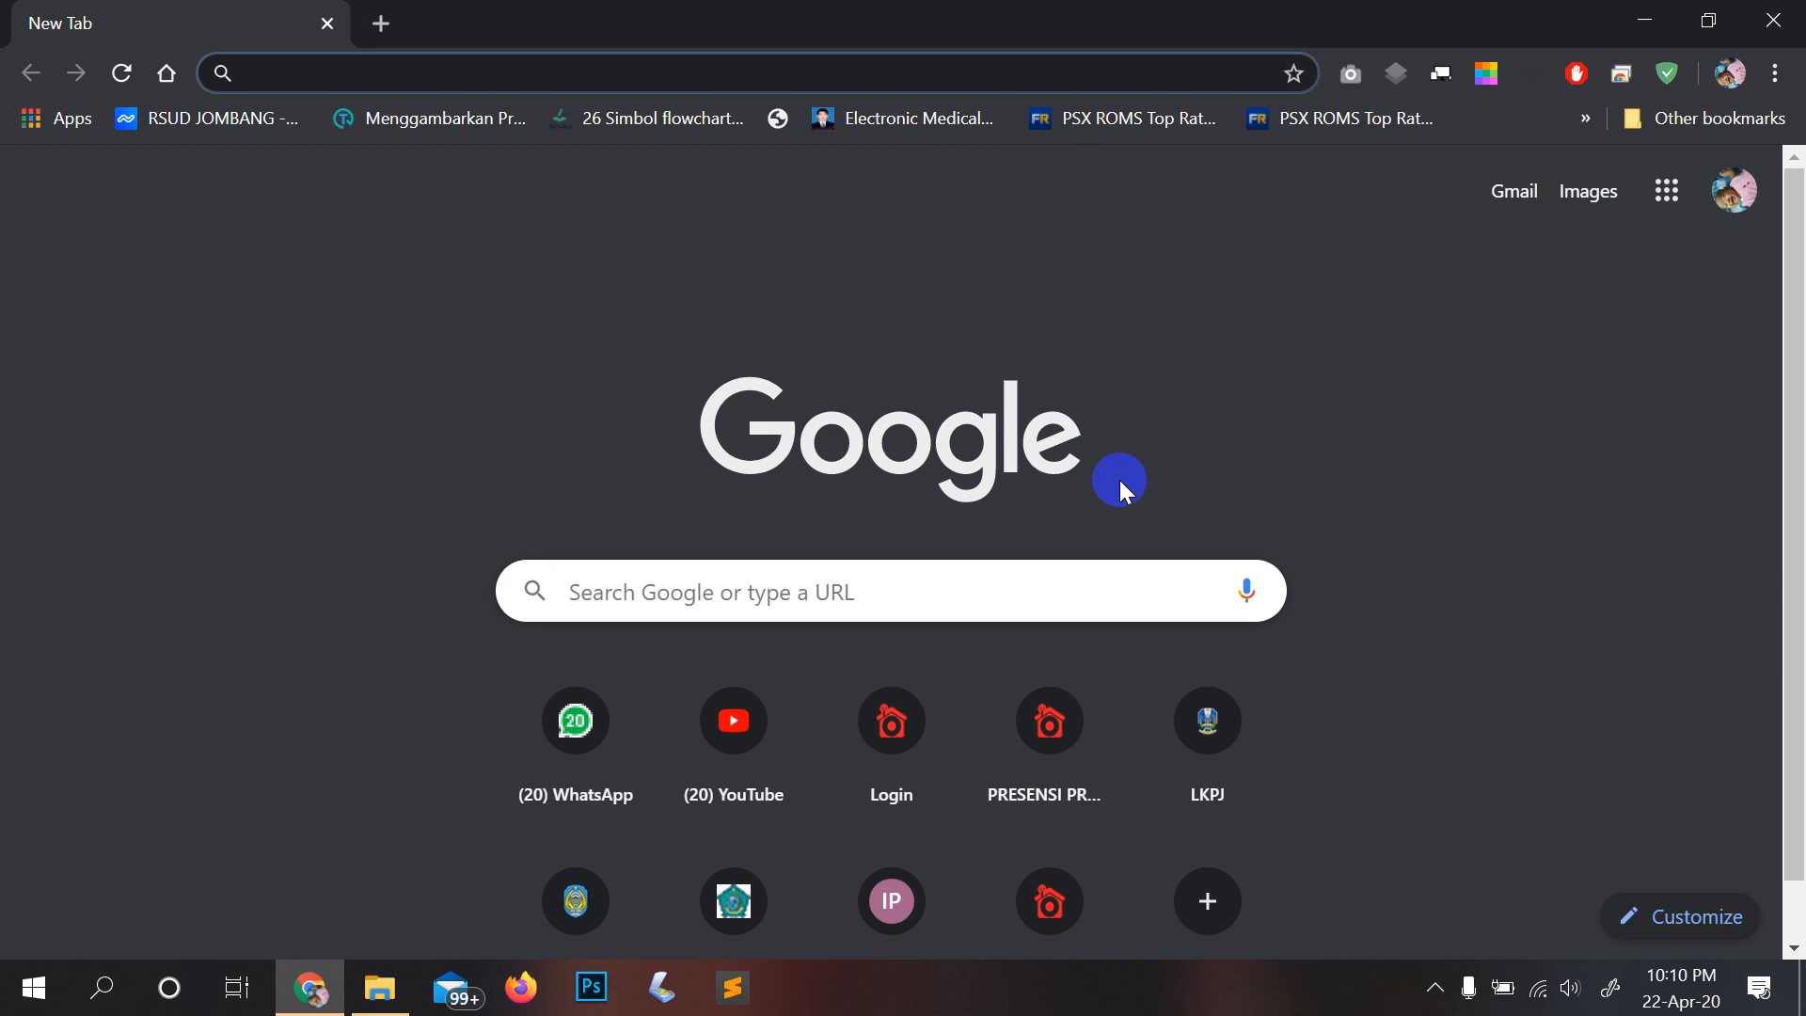
Step: Have Chrome's blank New Tab page ready for entering the server address
mouse_move(308, 995)
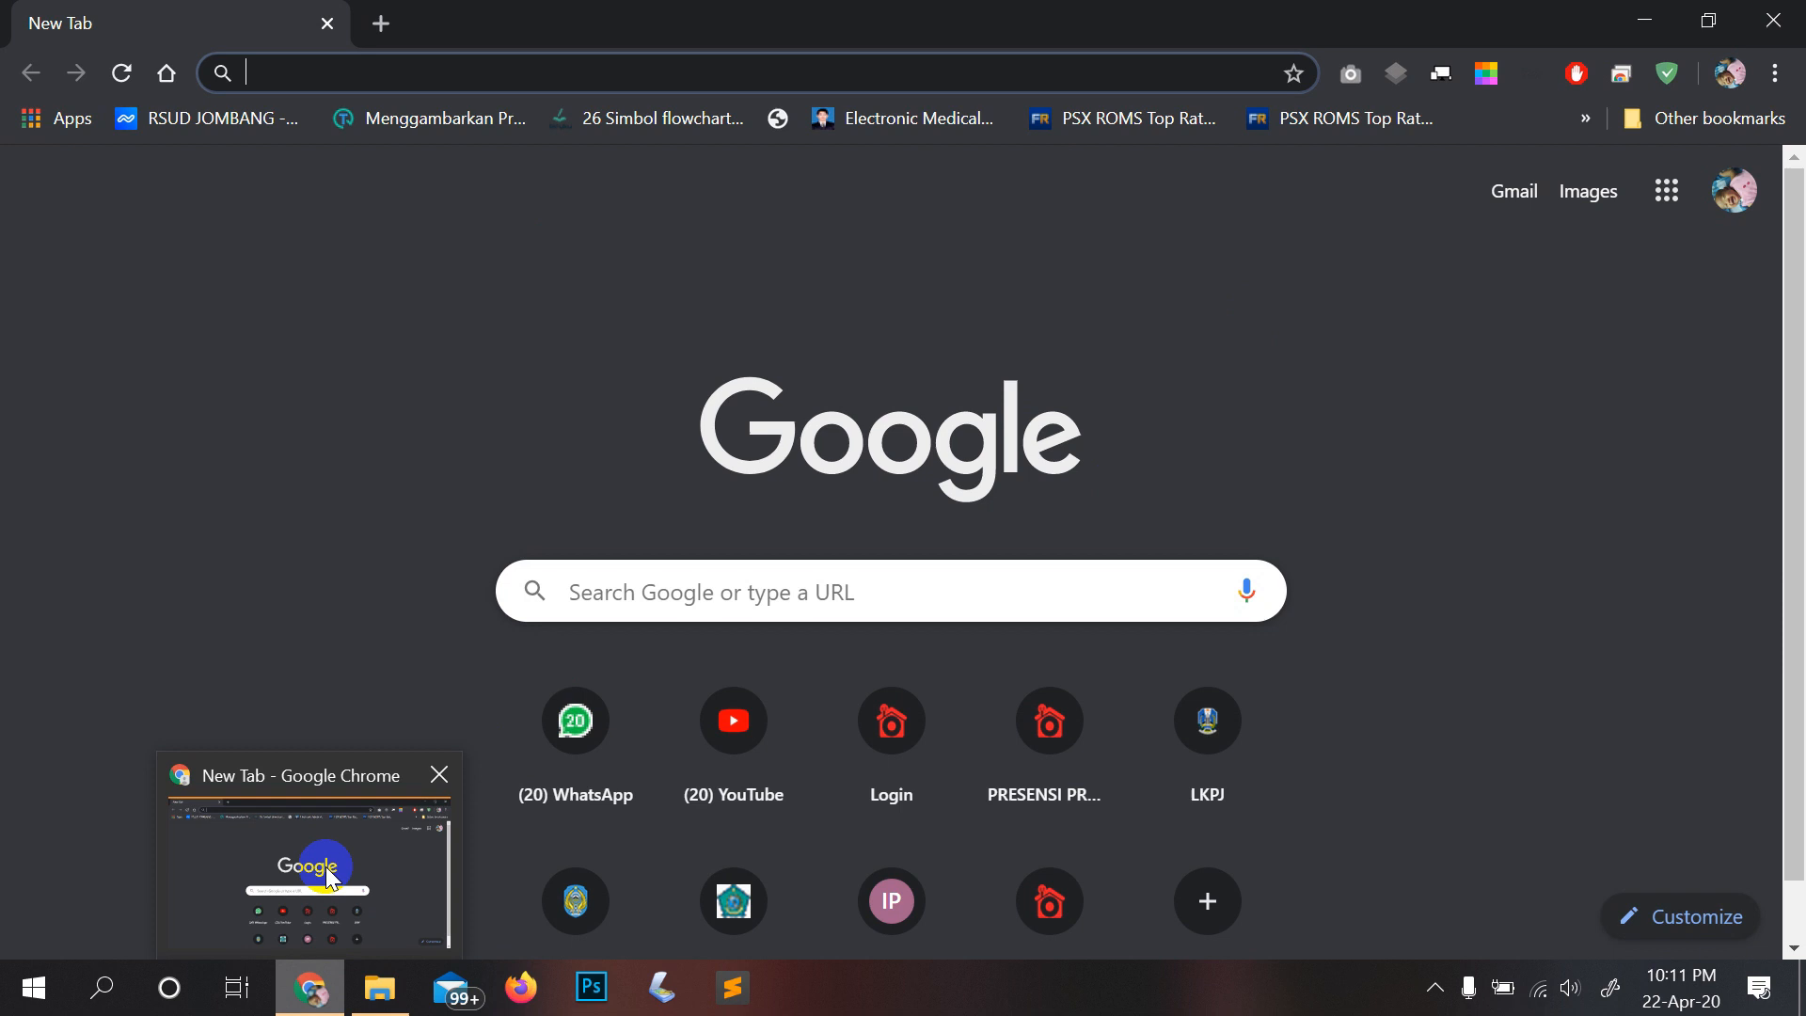
Step: Load the e-Kinerja login page at 103.114.76.99/ekinerja/public from the SKP address suggestion
type("103.108.141.83")
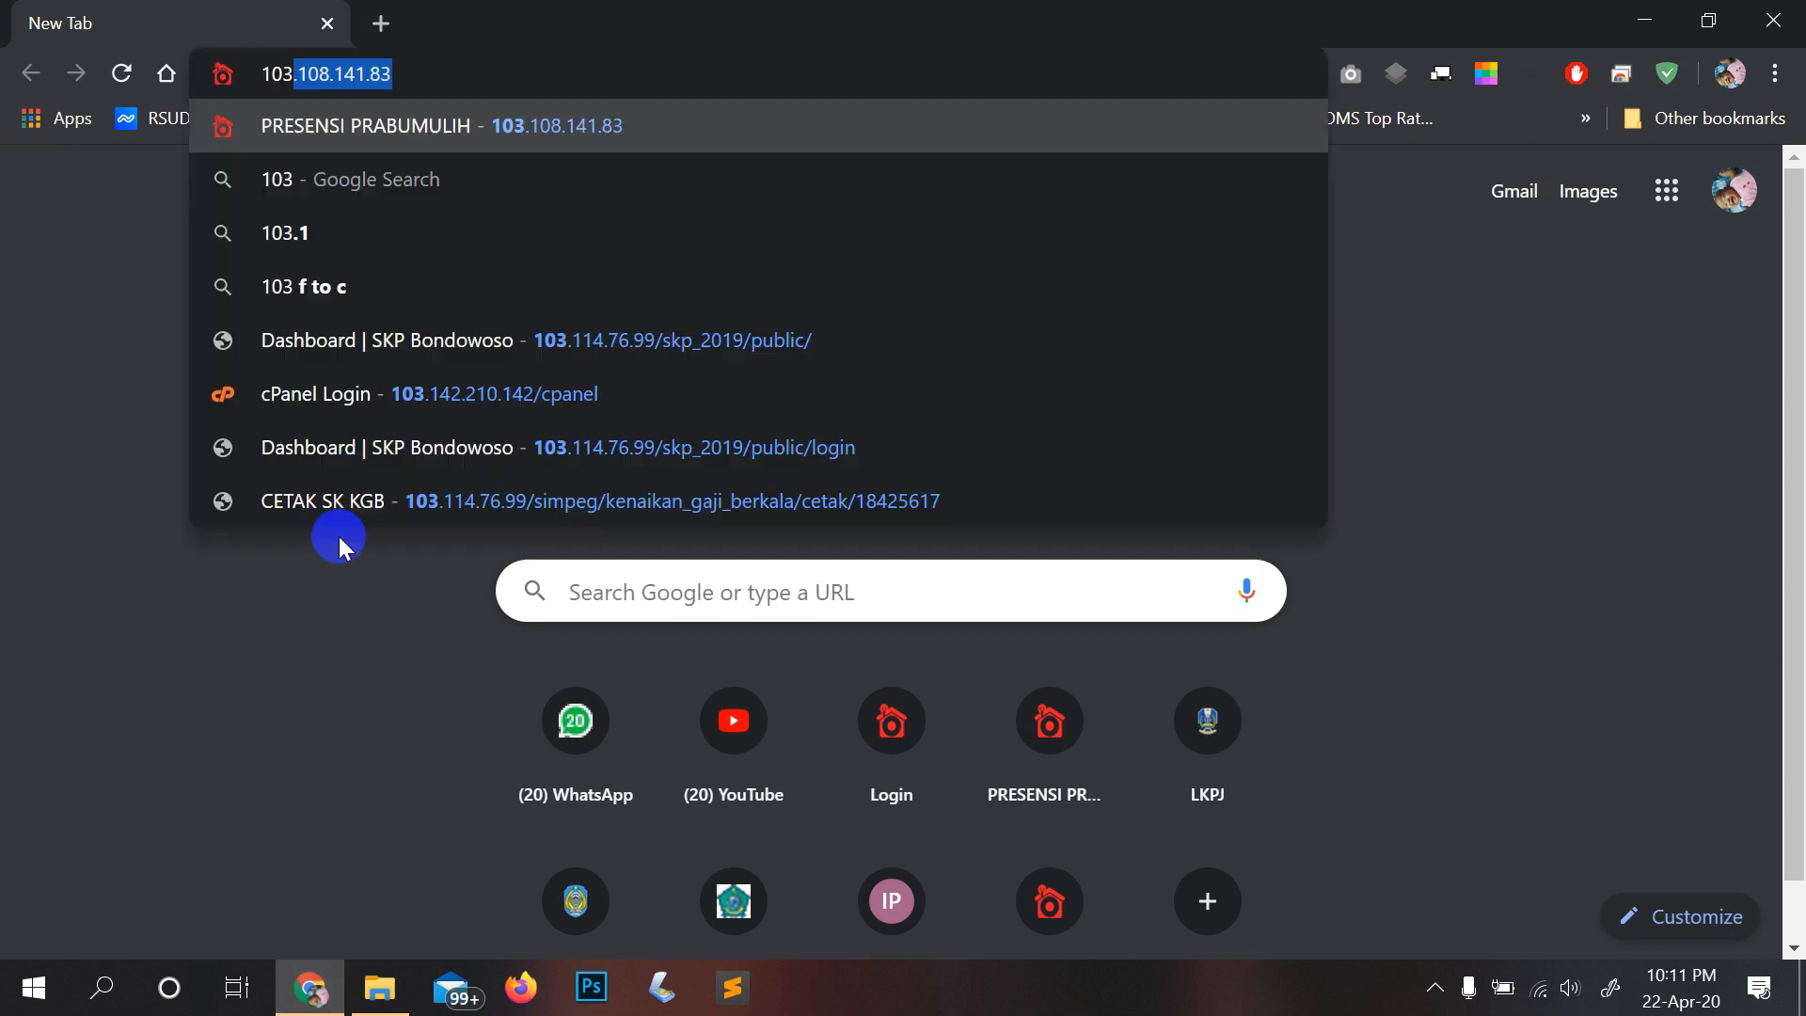
key("Down")
key("Down")
key("Down")
key("Down")
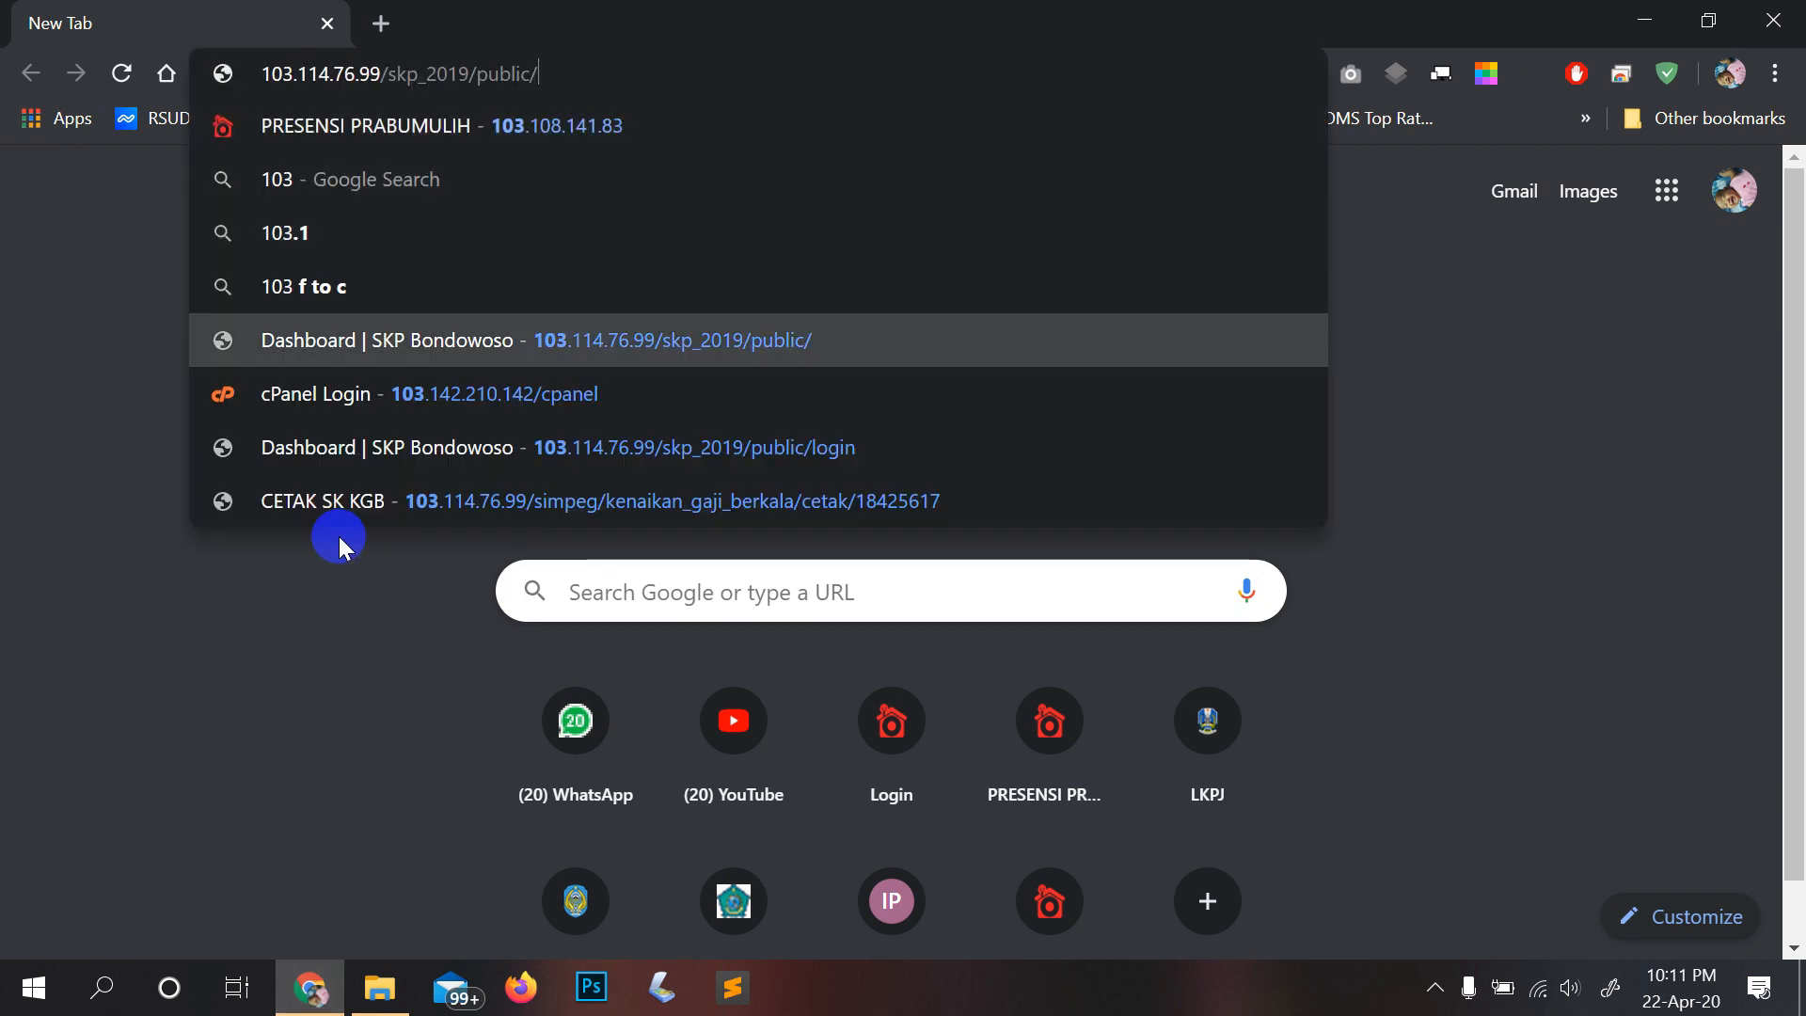
key("BackSpace")
key("BackSpace")
key("BackSpace")
key("BackSpace")
key("BackSpace")
key("BackSpace")
key("BackSpace")
key("BackSpace")
key("BackSpace")
key("BackSpace")
key("BackSpace")
key("BackSpace")
key("BackSpace")
key("BackSpace")
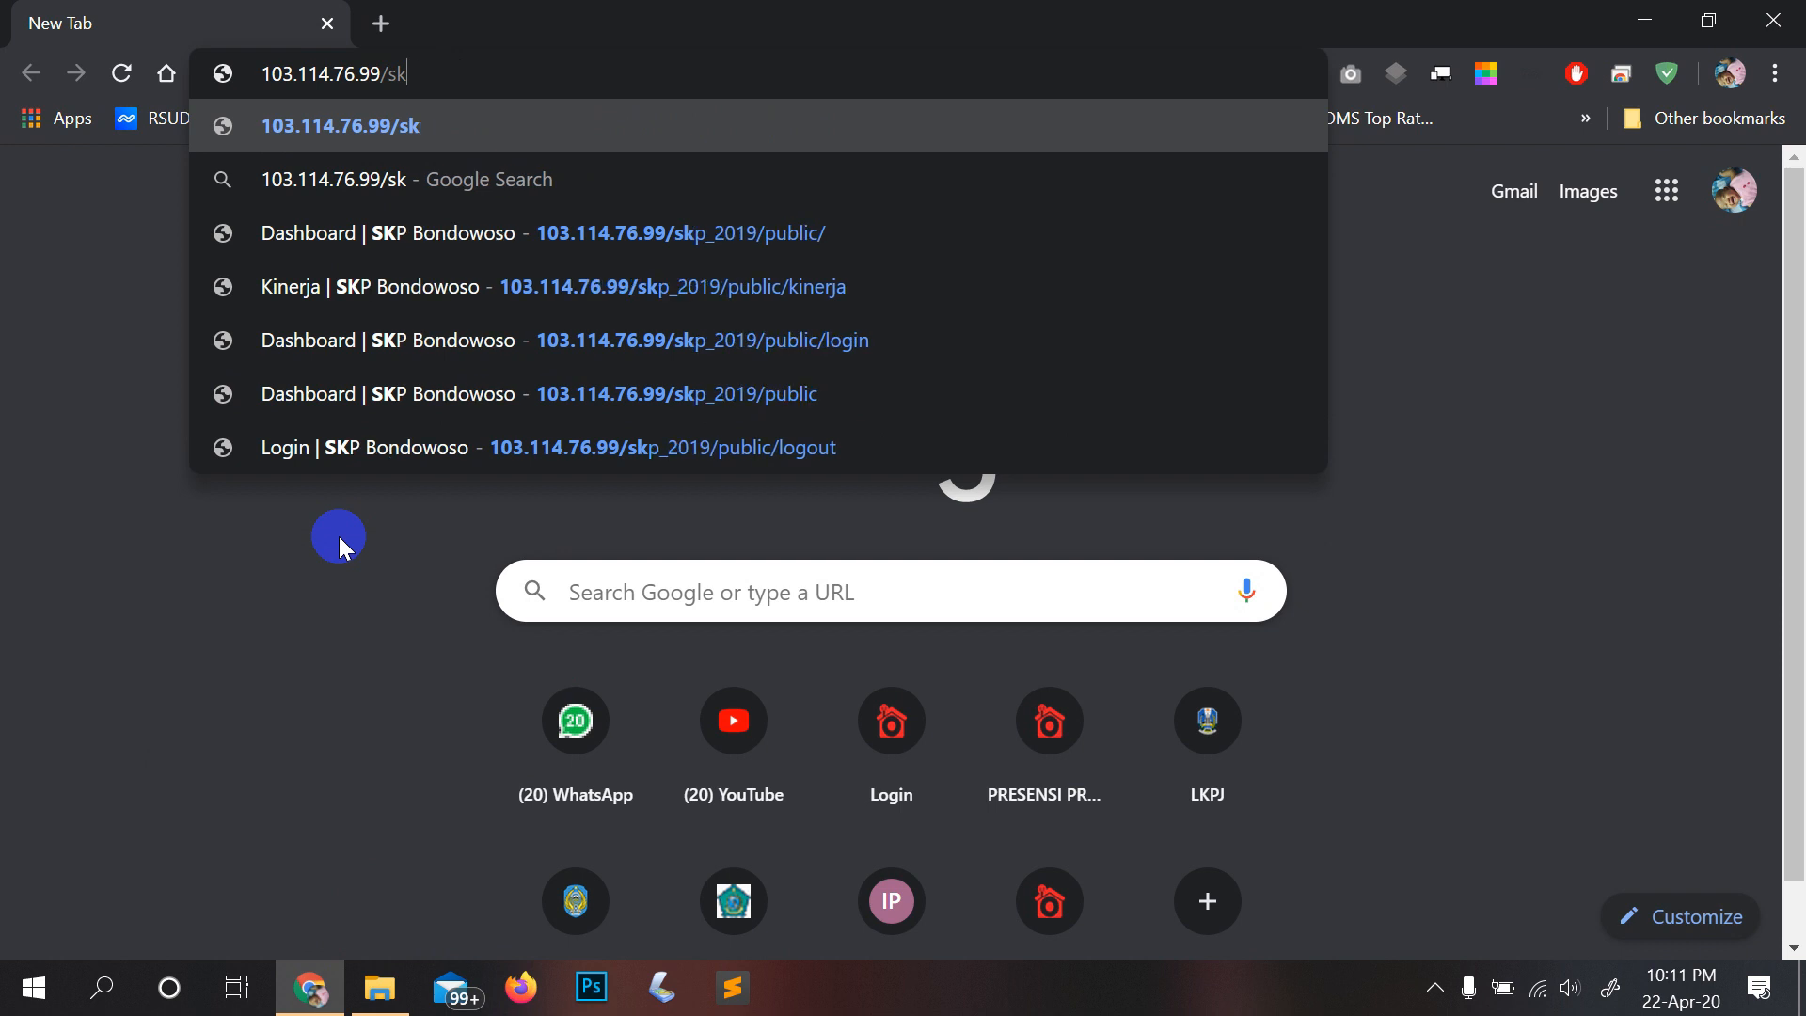
key("BackSpace")
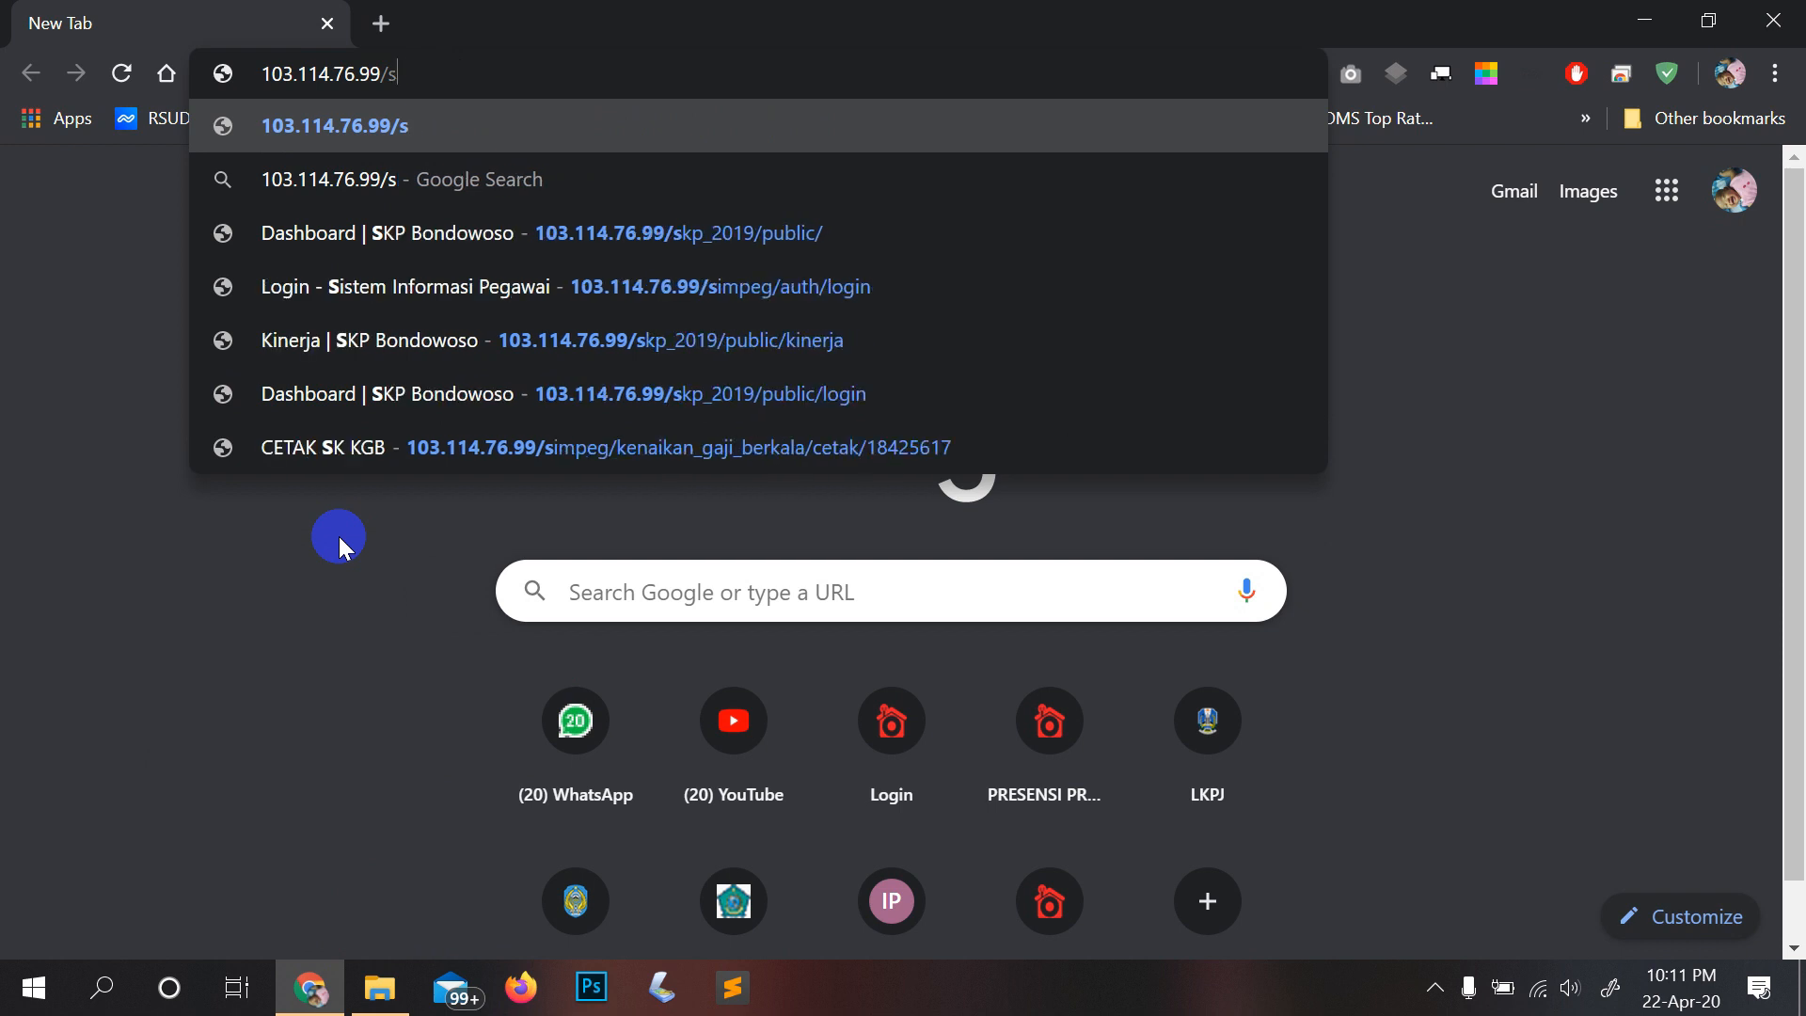
key("BackSpace")
type("ekiner")
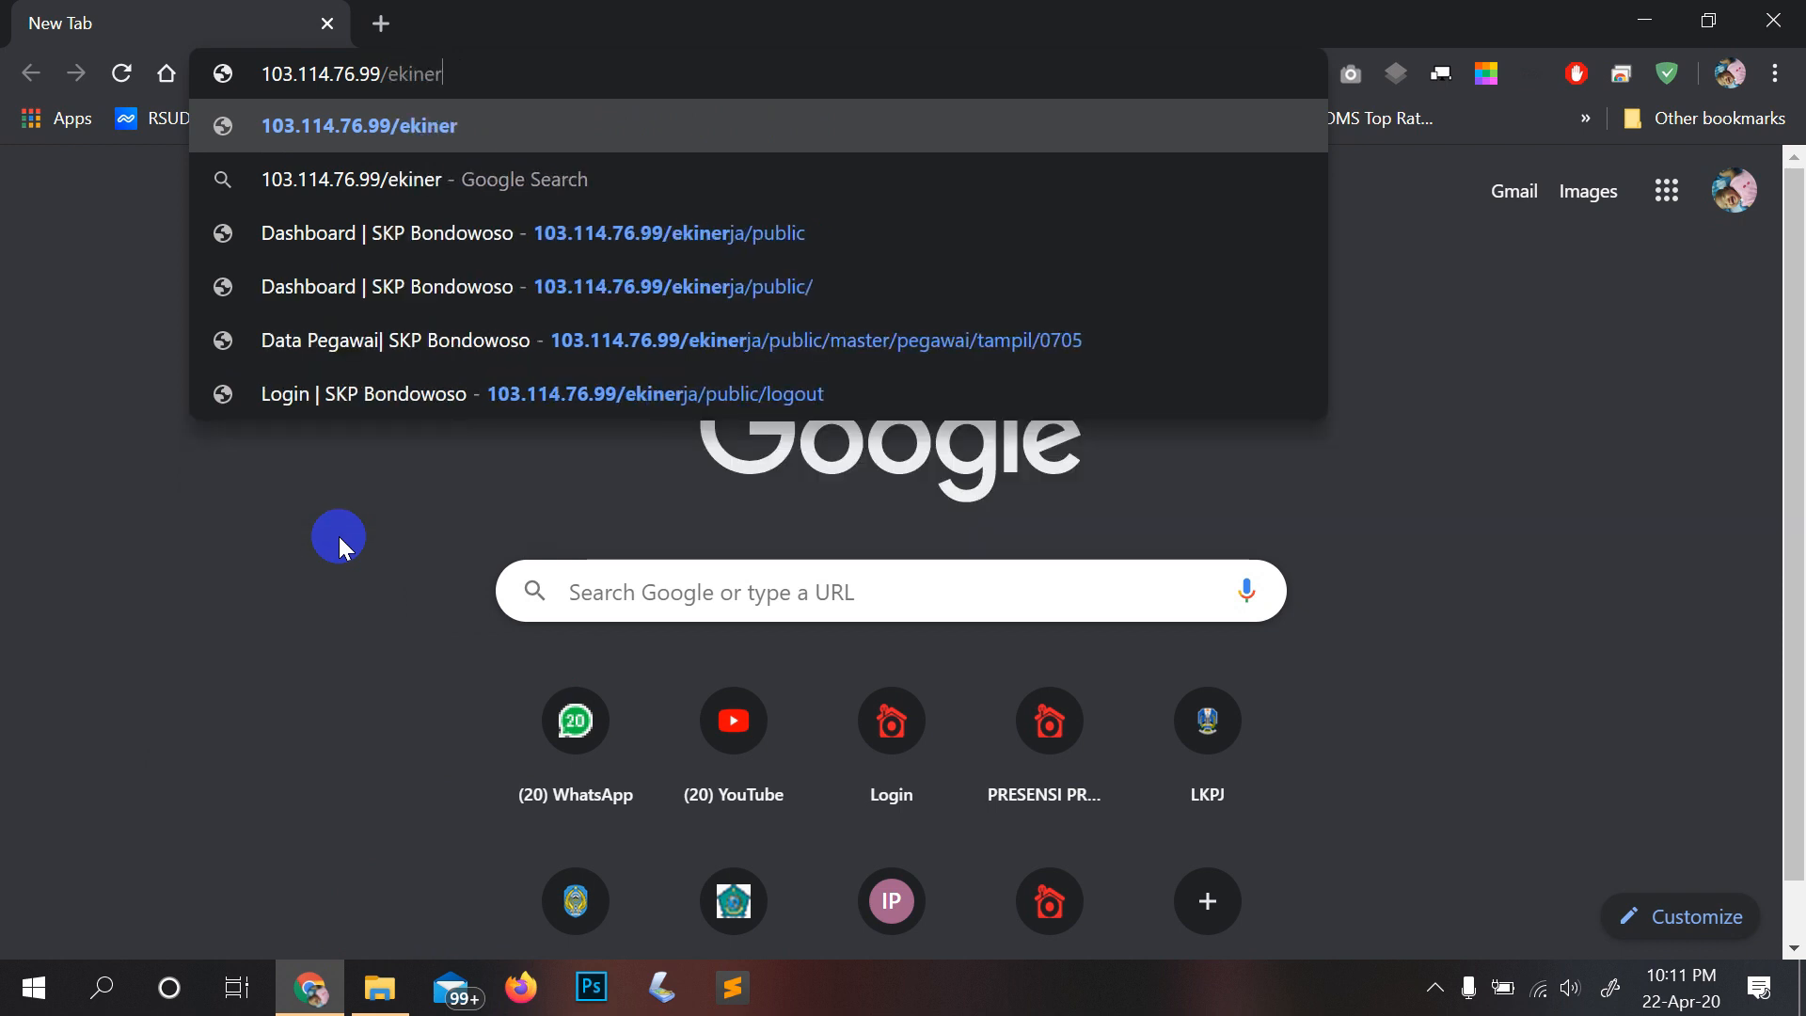
type("ja/public")
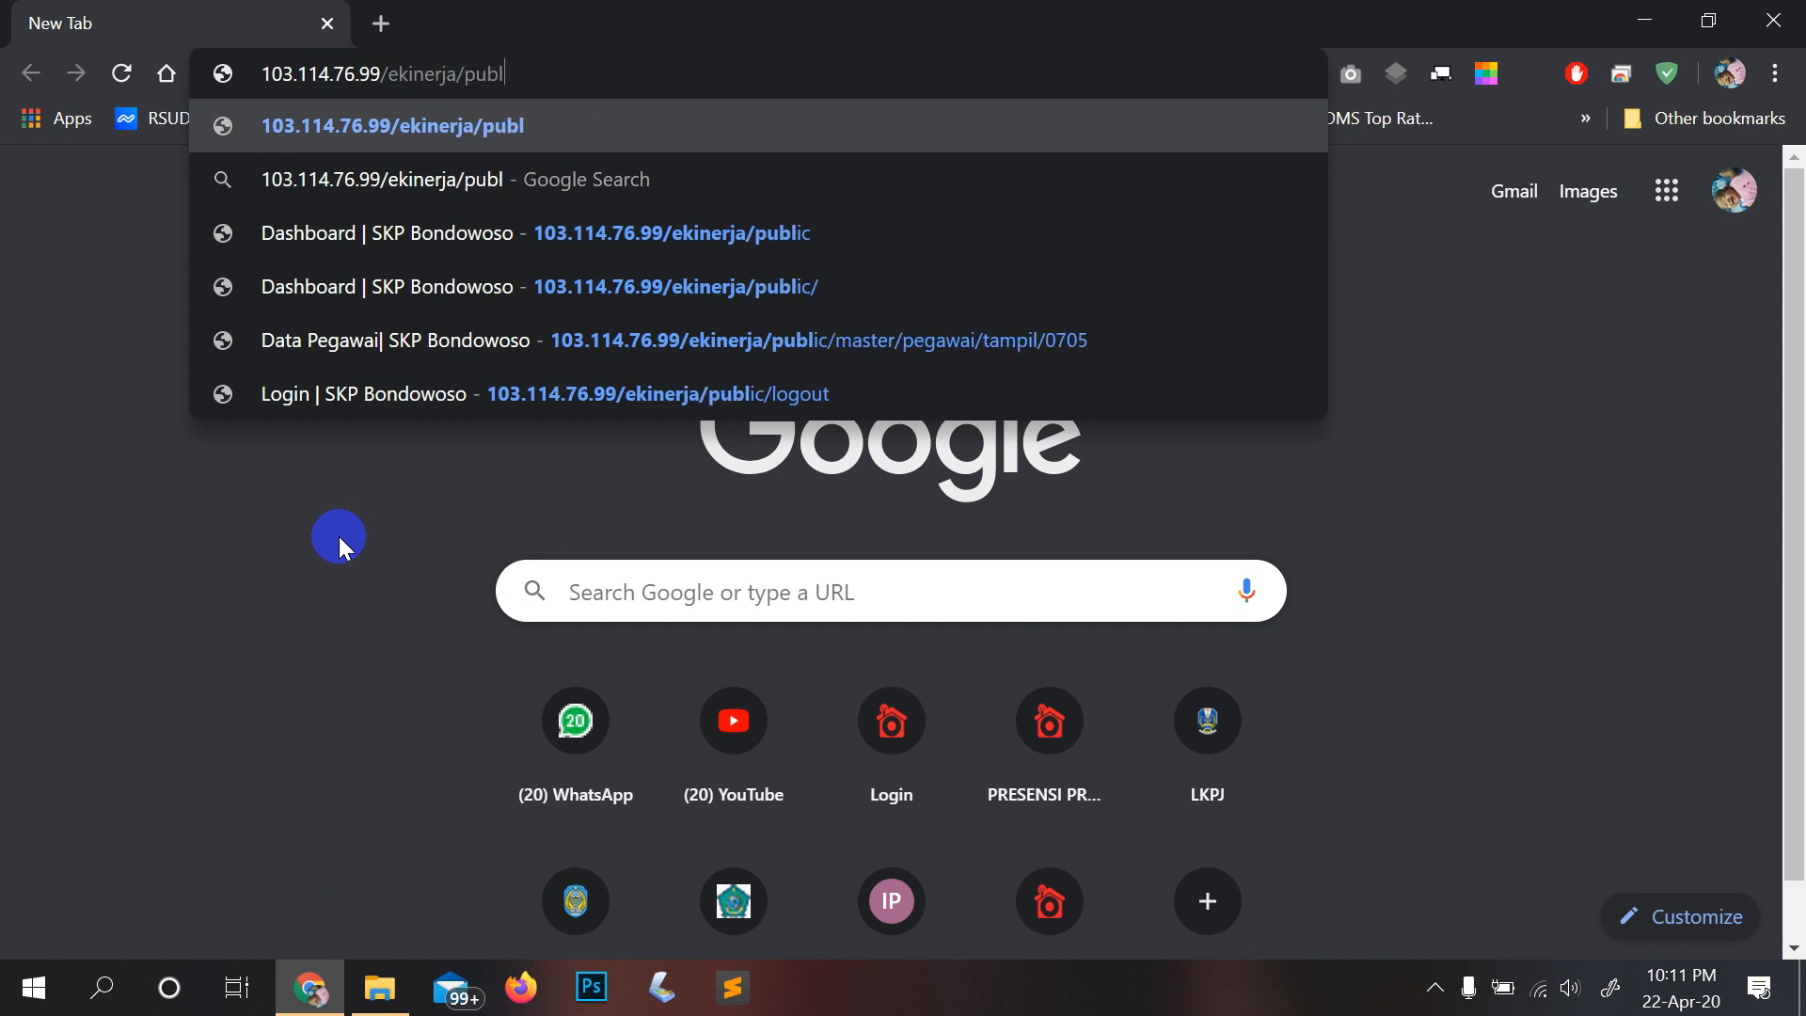
key("Return")
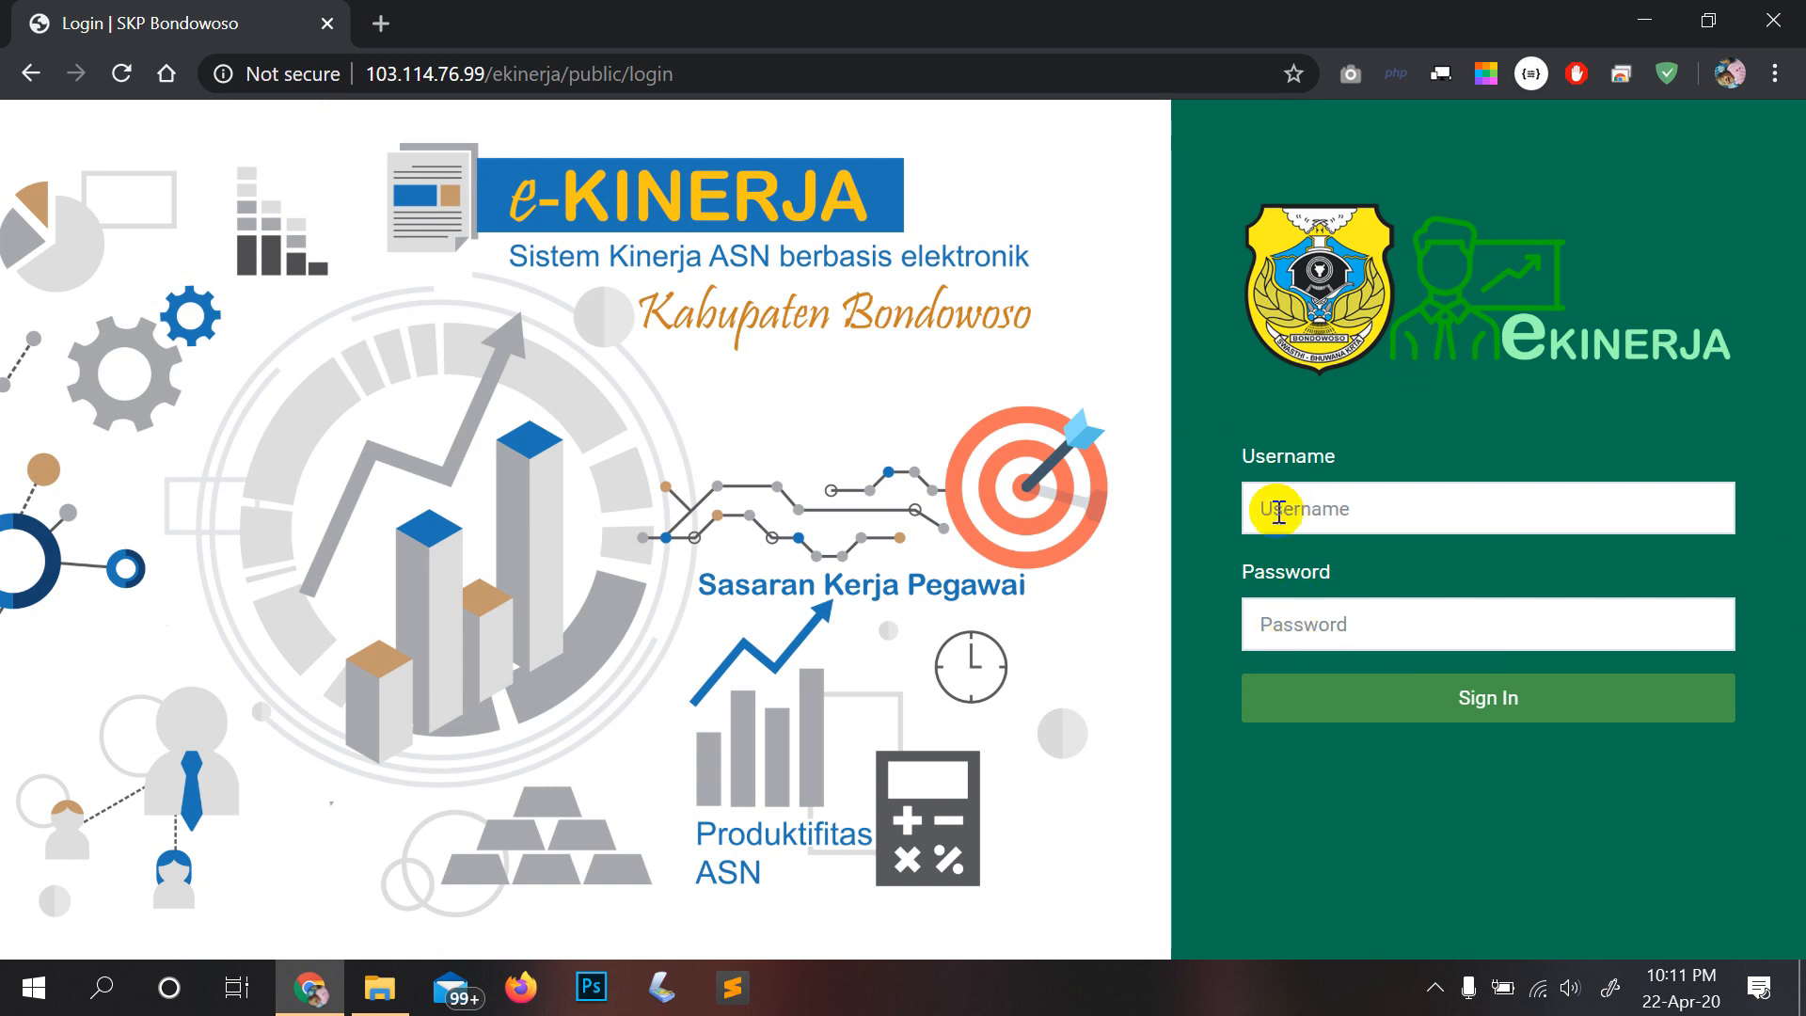
Step: Log in to e-Kinerja with the admin username and password
left_click(1284, 496)
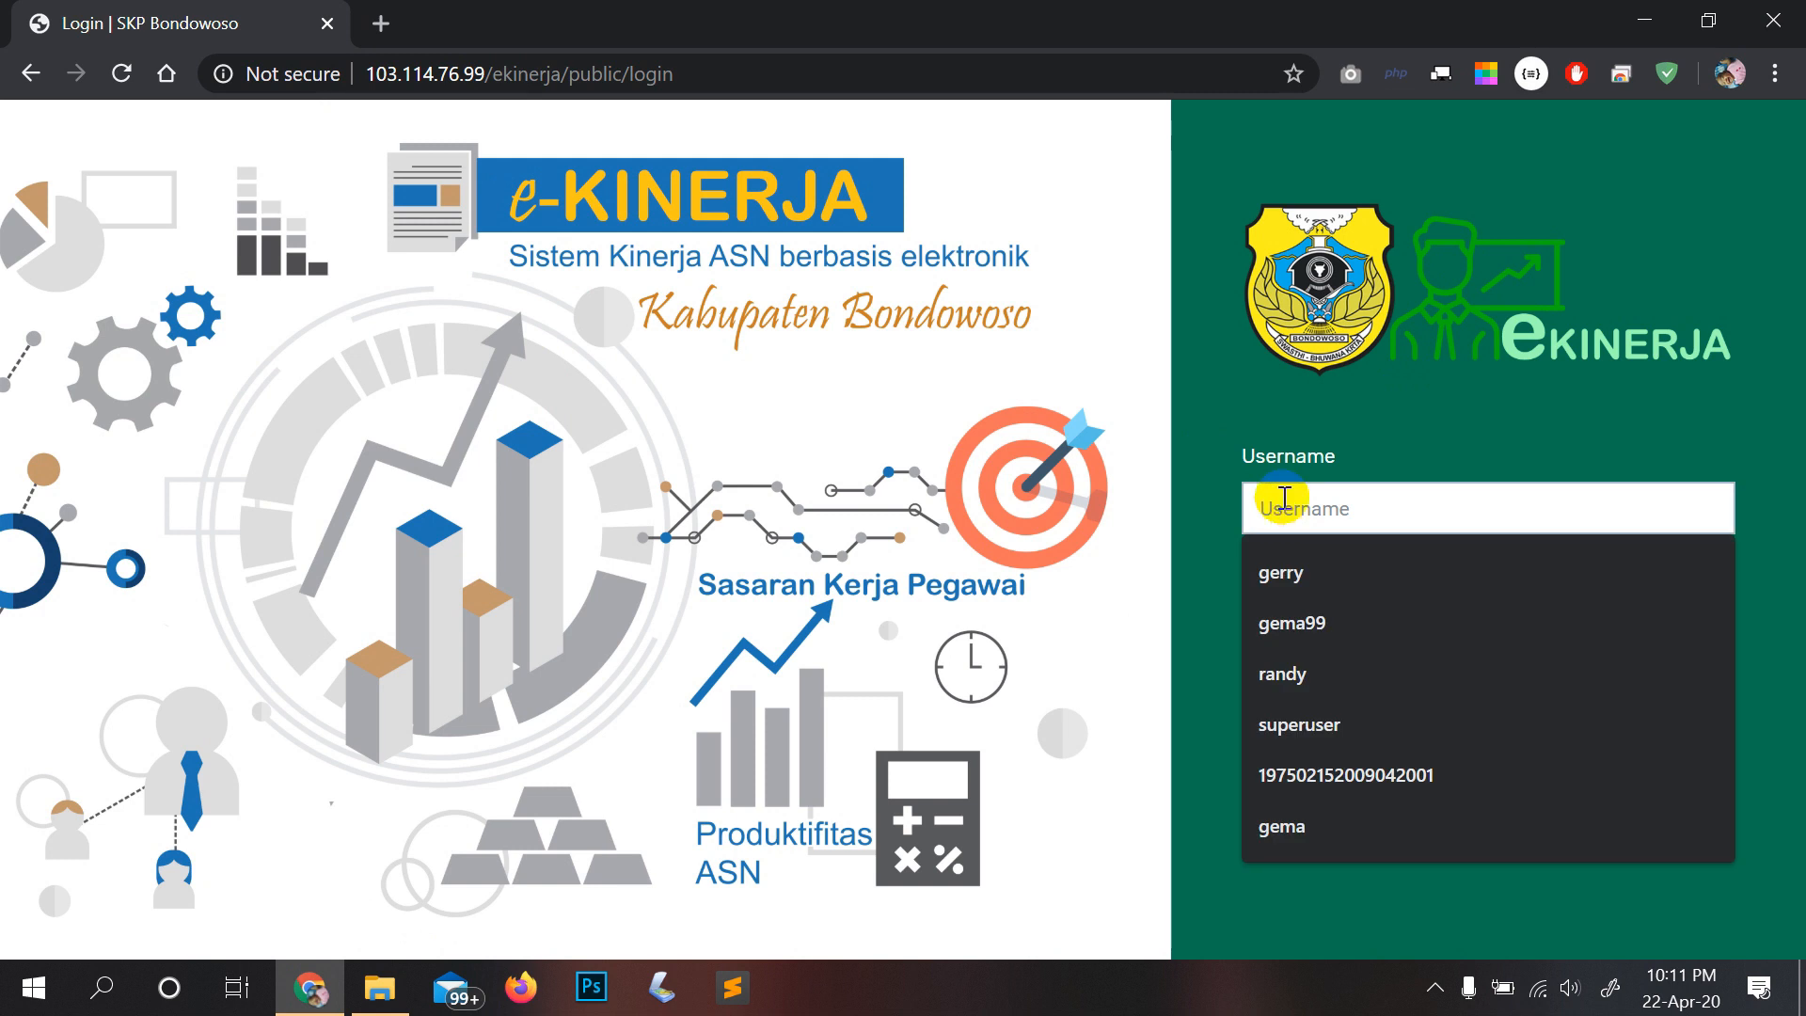
type("gerr")
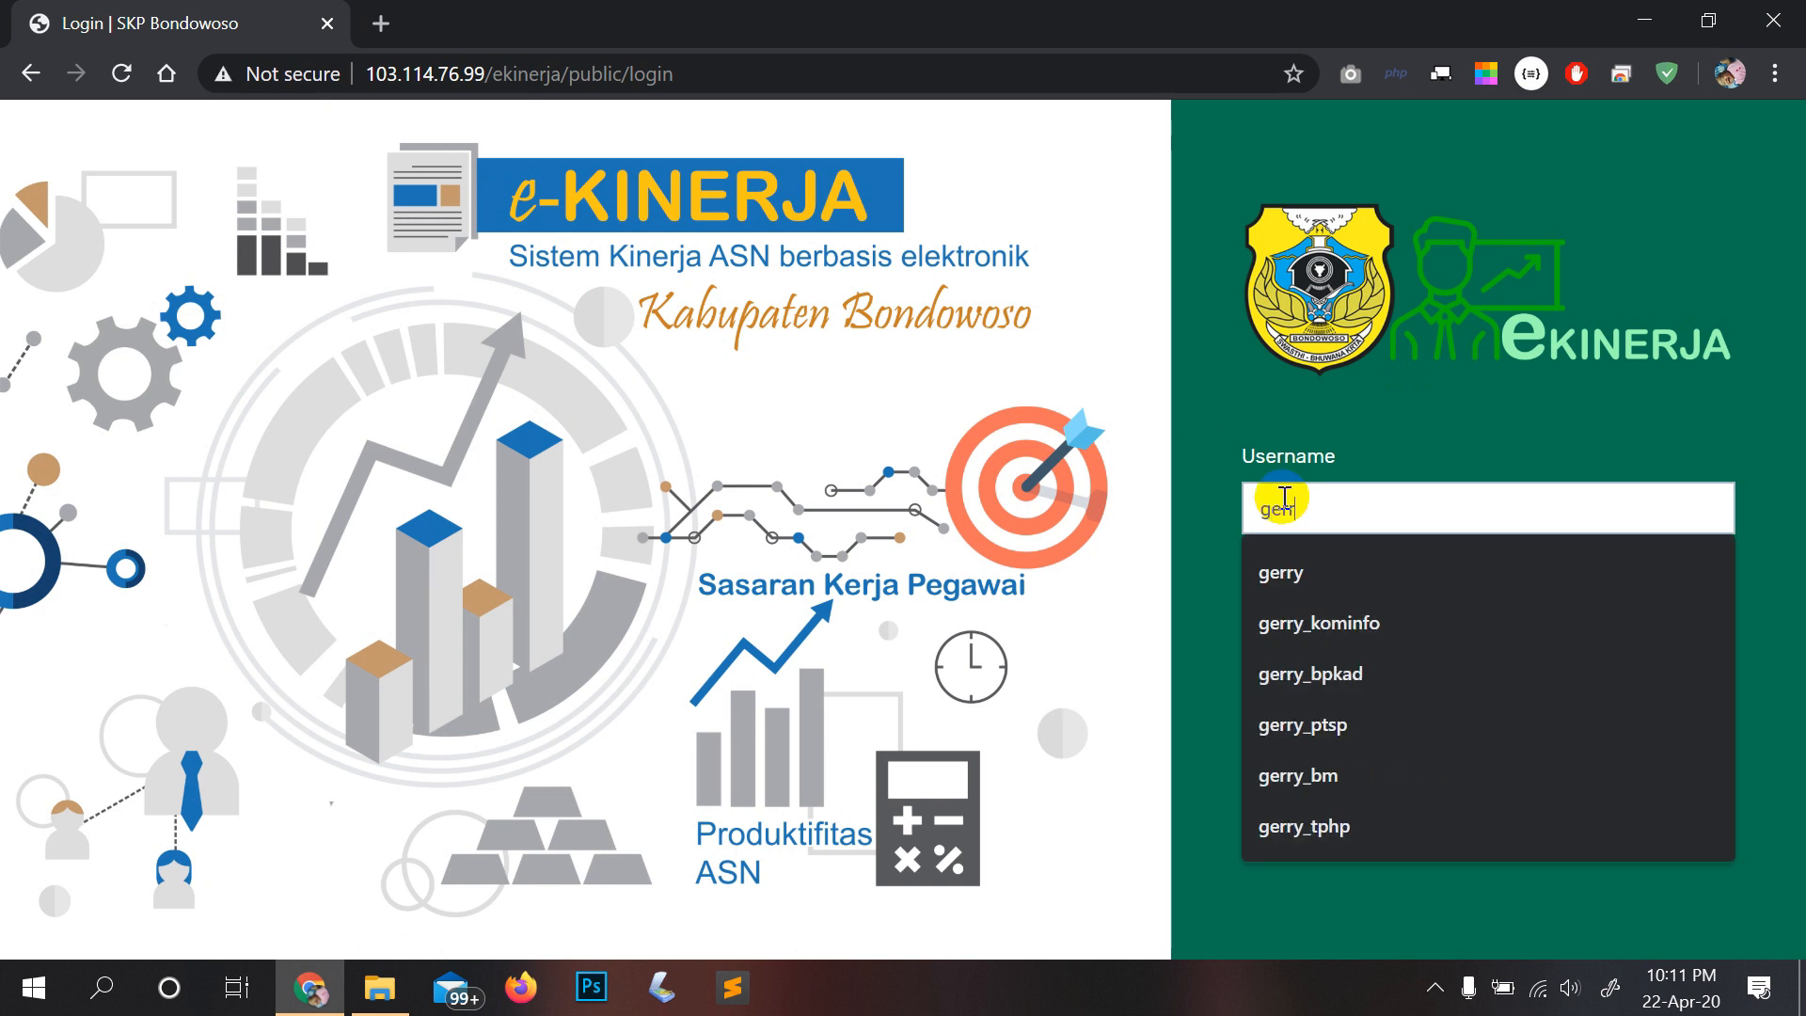
type("y")
key("Tab")
type("••••••••")
key("Return")
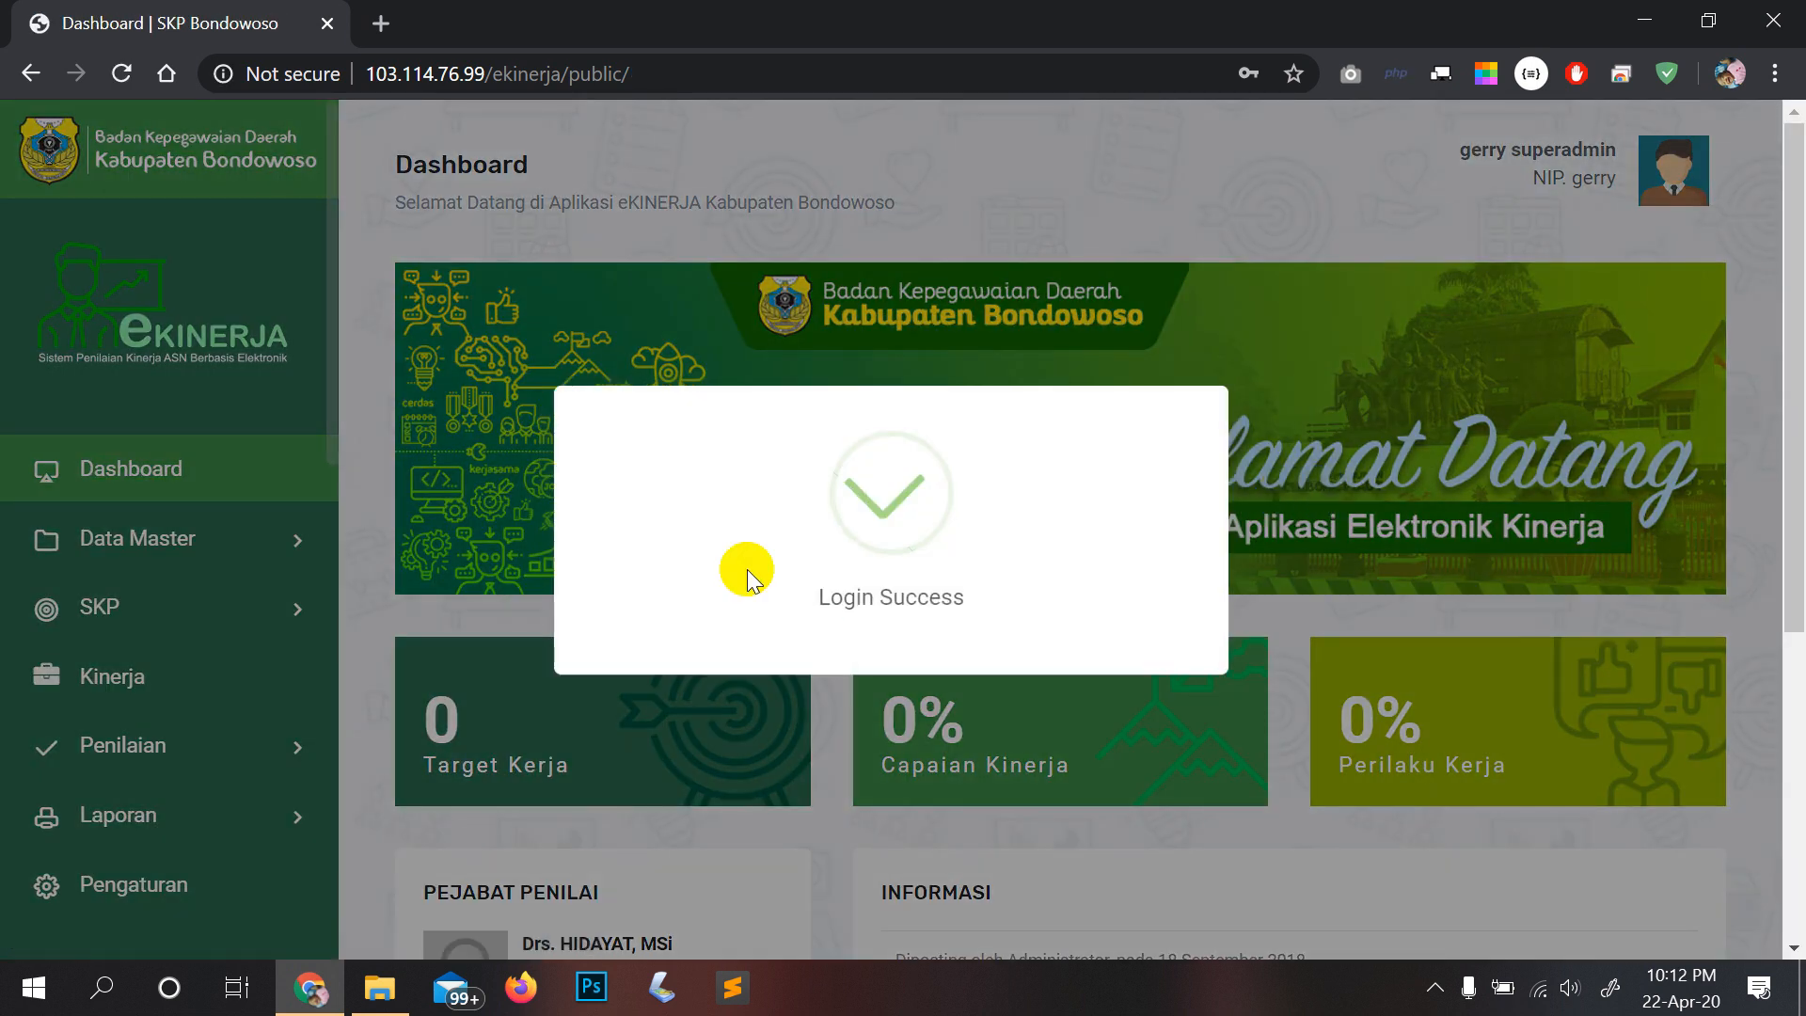
Step: Open the Data Pegawai employee list under Data Master, dismissing the login notice
left_click(201, 539)
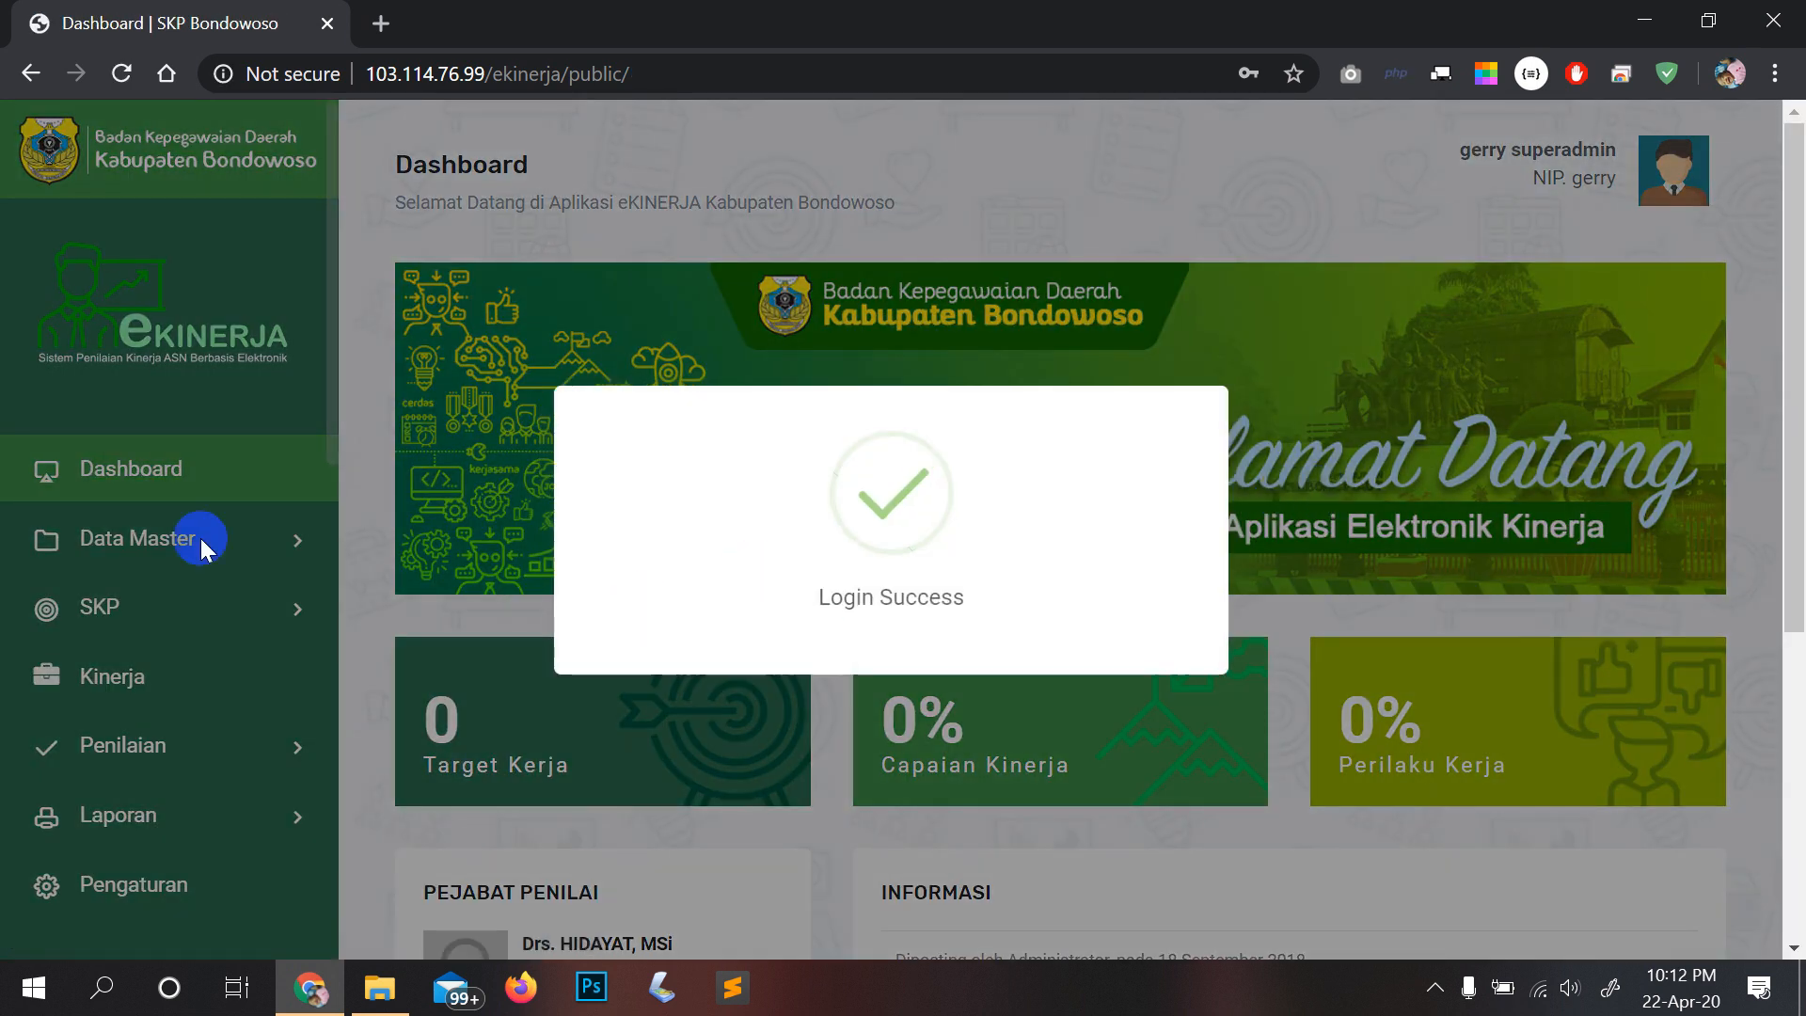
left_click(195, 538)
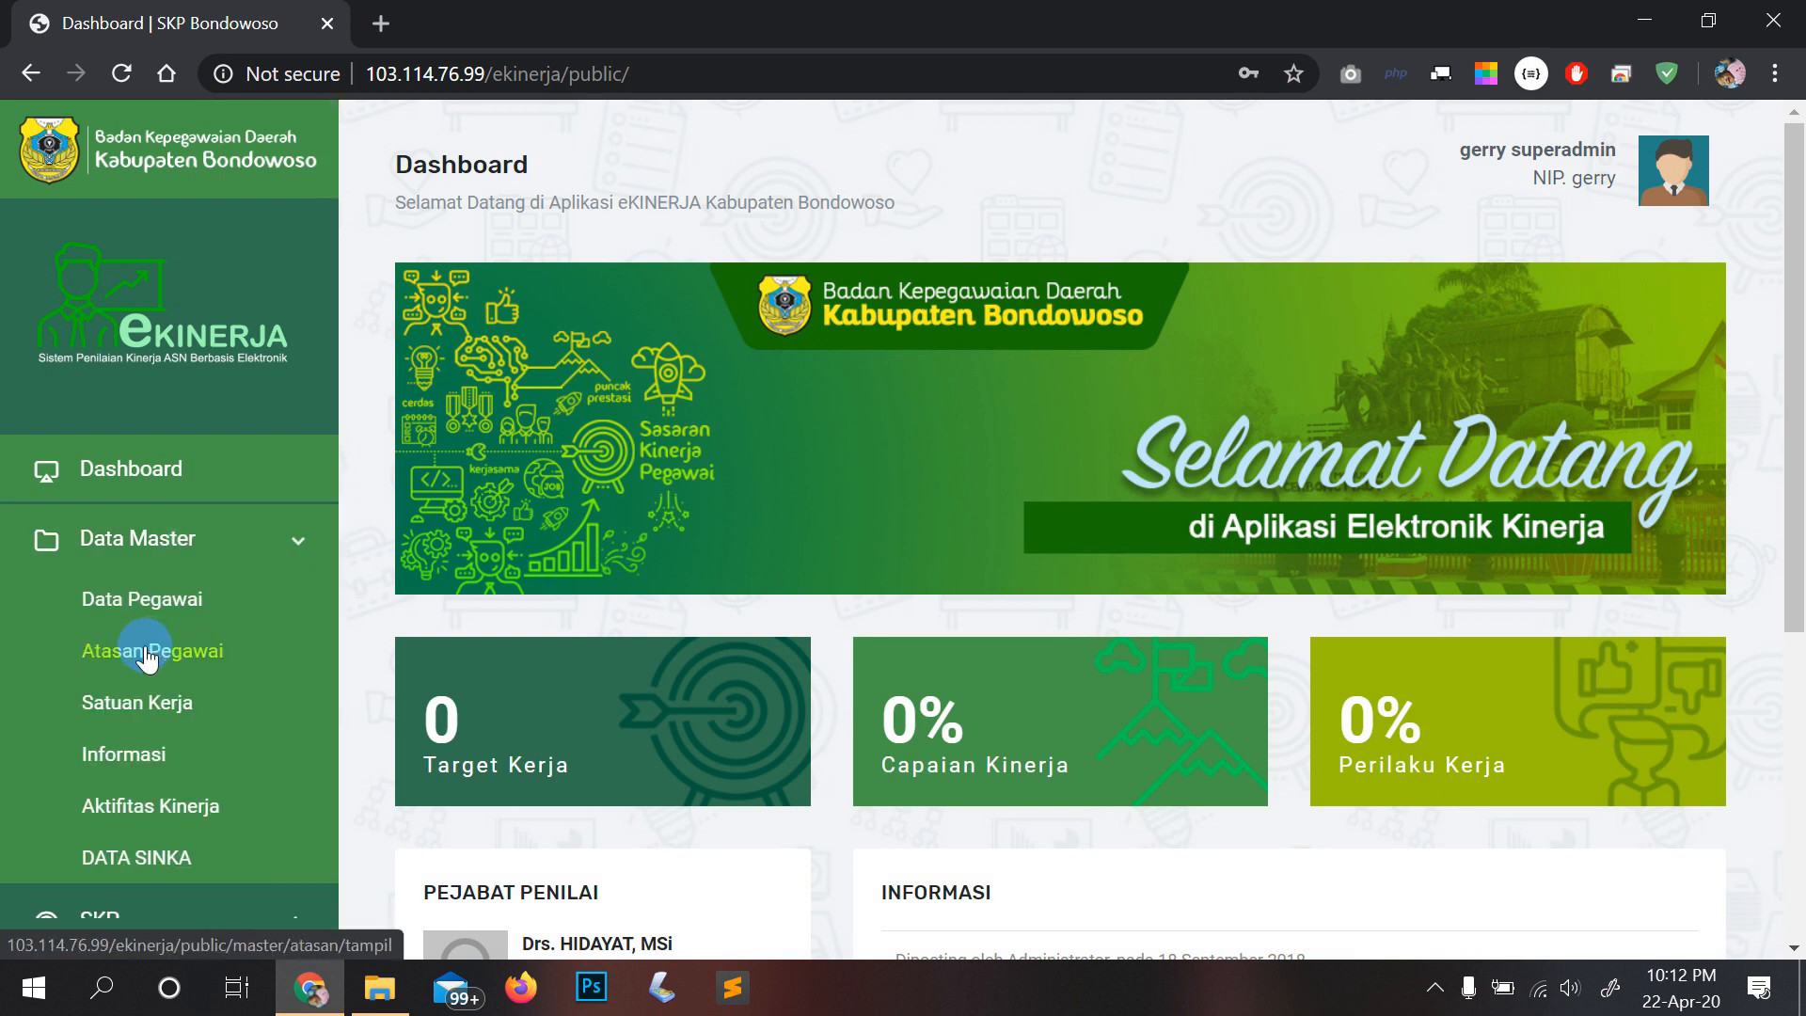
left_click(145, 598)
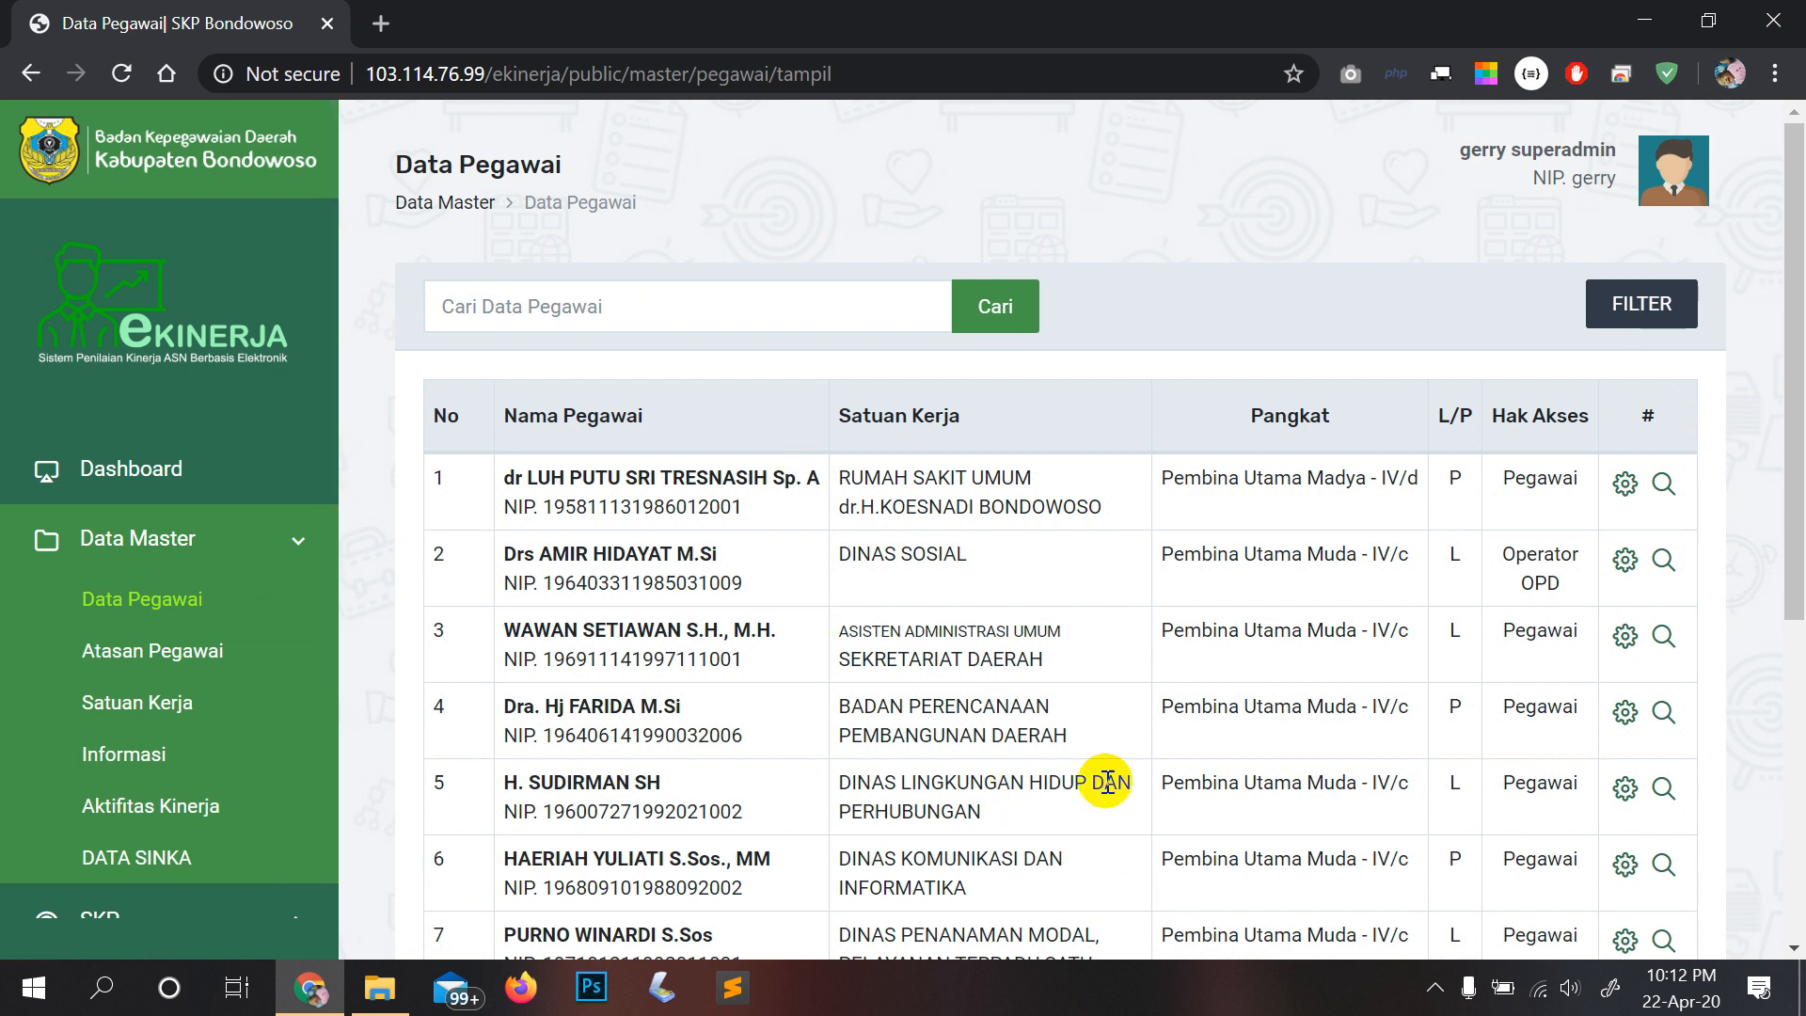
Step: Bring up the Windows Run box with notepad as the program to open
double_click(670, 700)
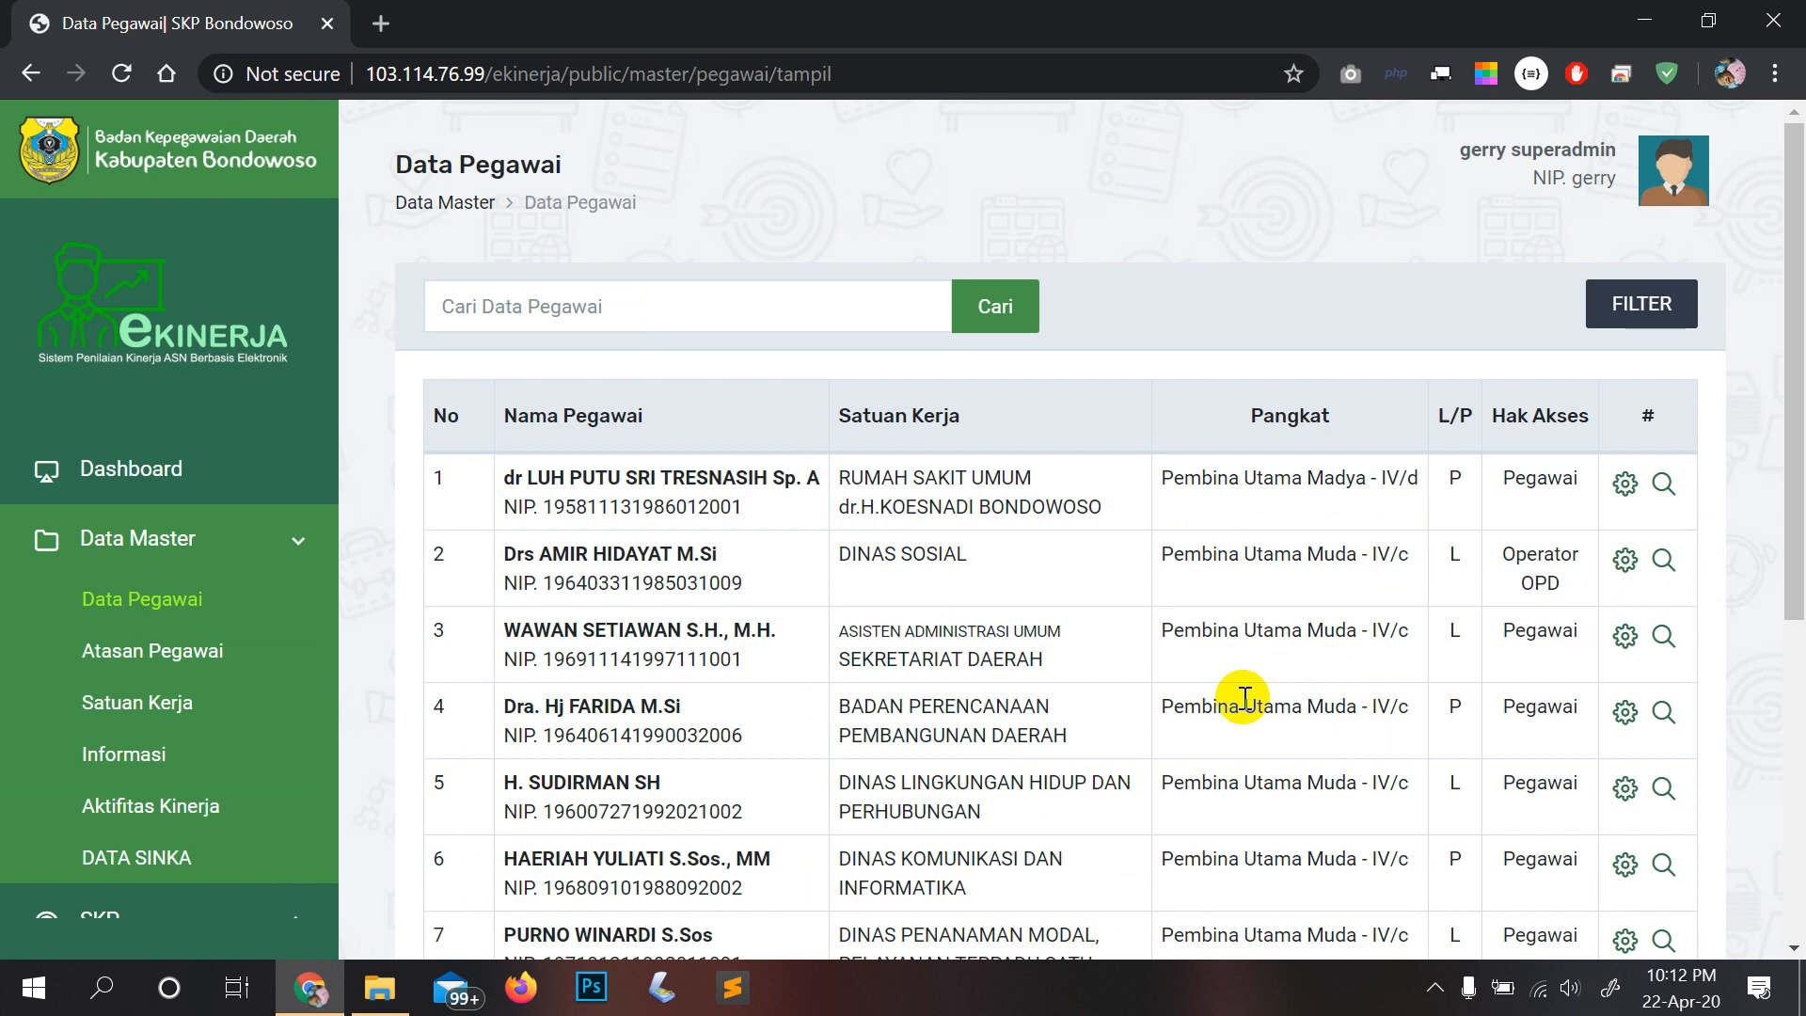
key("super+r")
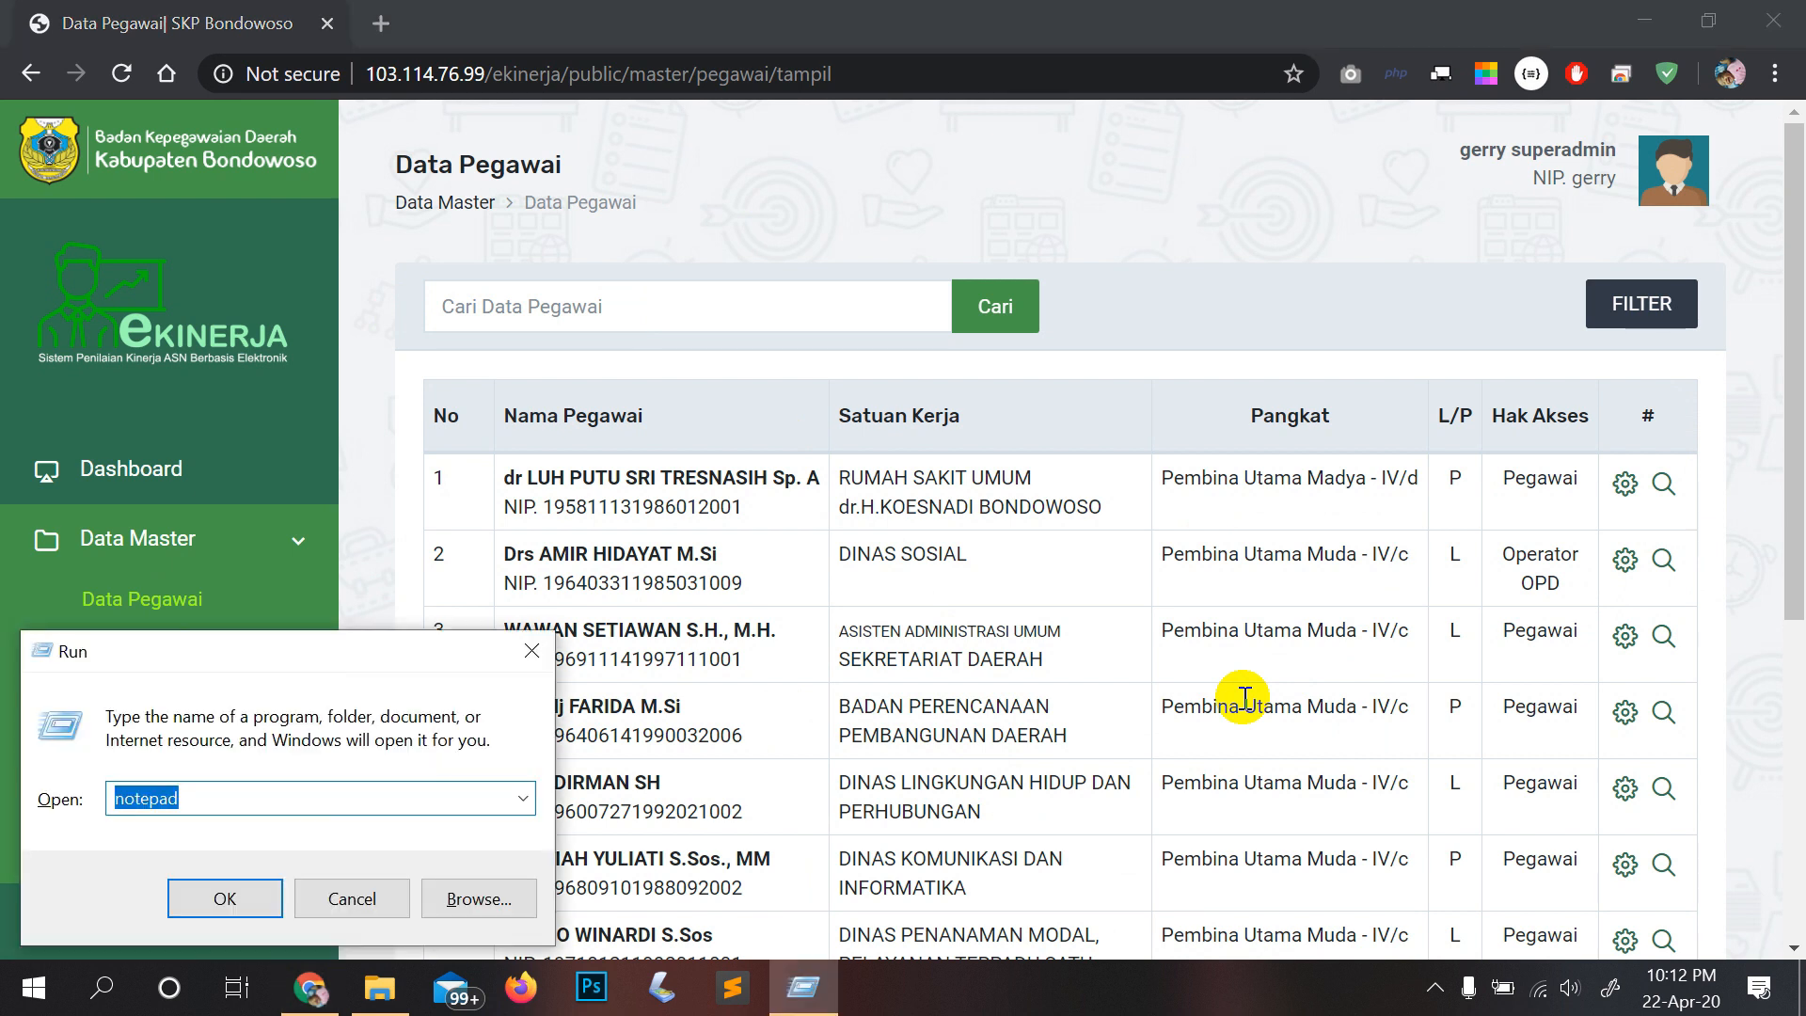
Step: Launch Notepad and write point 1: 'Akun semua pegawai' / 'mengisi aktifitas kinerja harian'
key("Return")
type("1. Akun semua pehawa")
key("BackSpace")
key("BackSpace")
key("BackSpace")
key("BackSpace")
type("gawai")
key("Return")
type("mengisi")
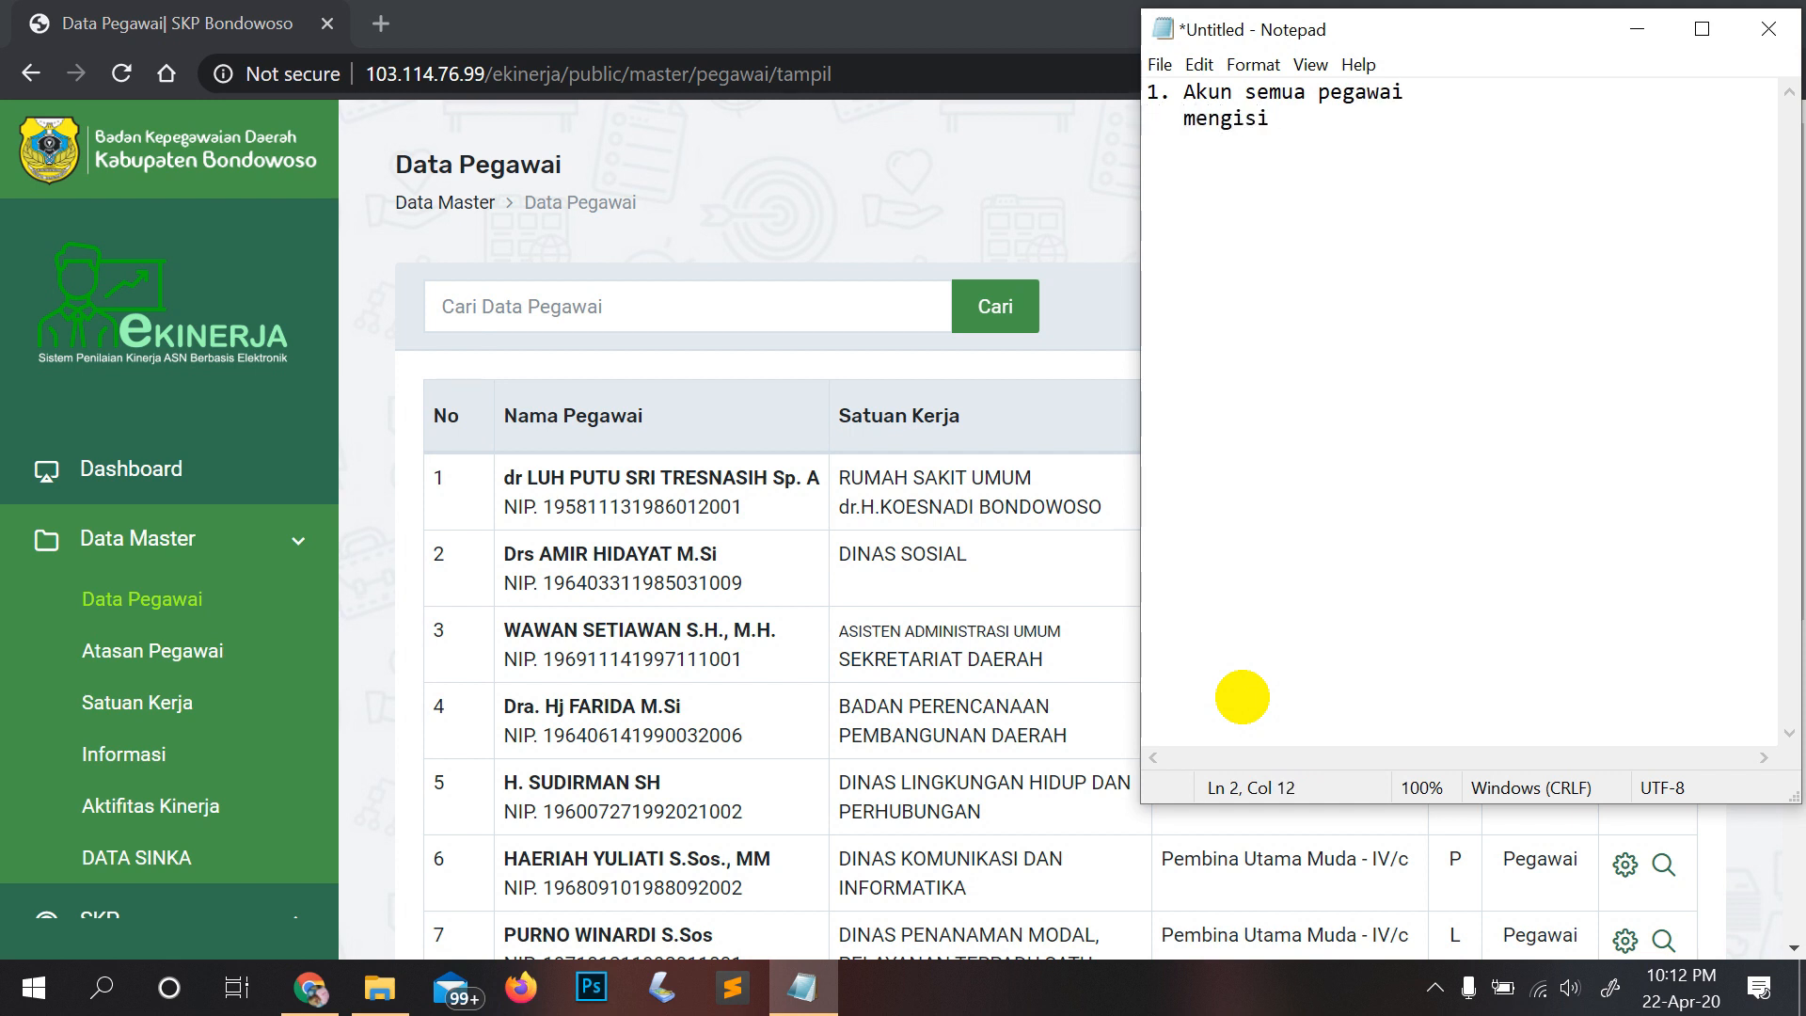
type(" aktifitas kinerja harian")
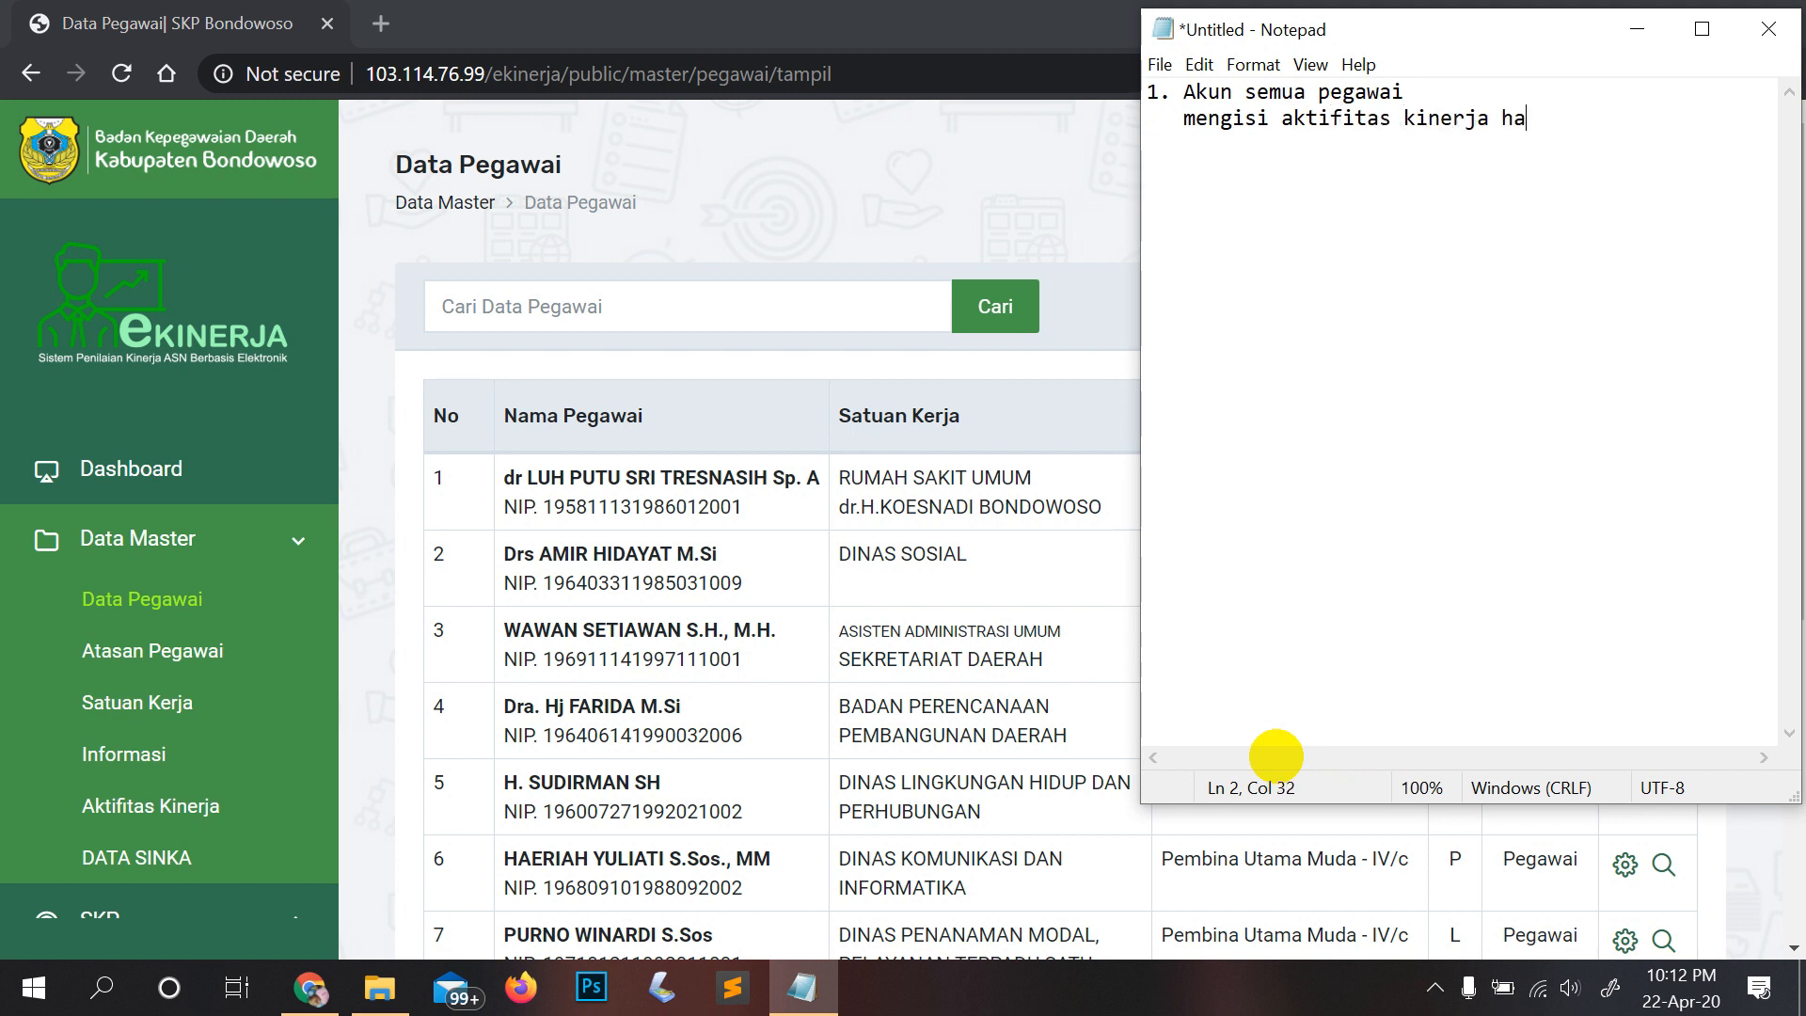
key("Return")
key("Return")
Step: Add point 2 'Akun atasan ( eselon IV, III, dan II )' with filling and 'verifikasi kinerja bawahan' lines
type("2. Akun atasa")
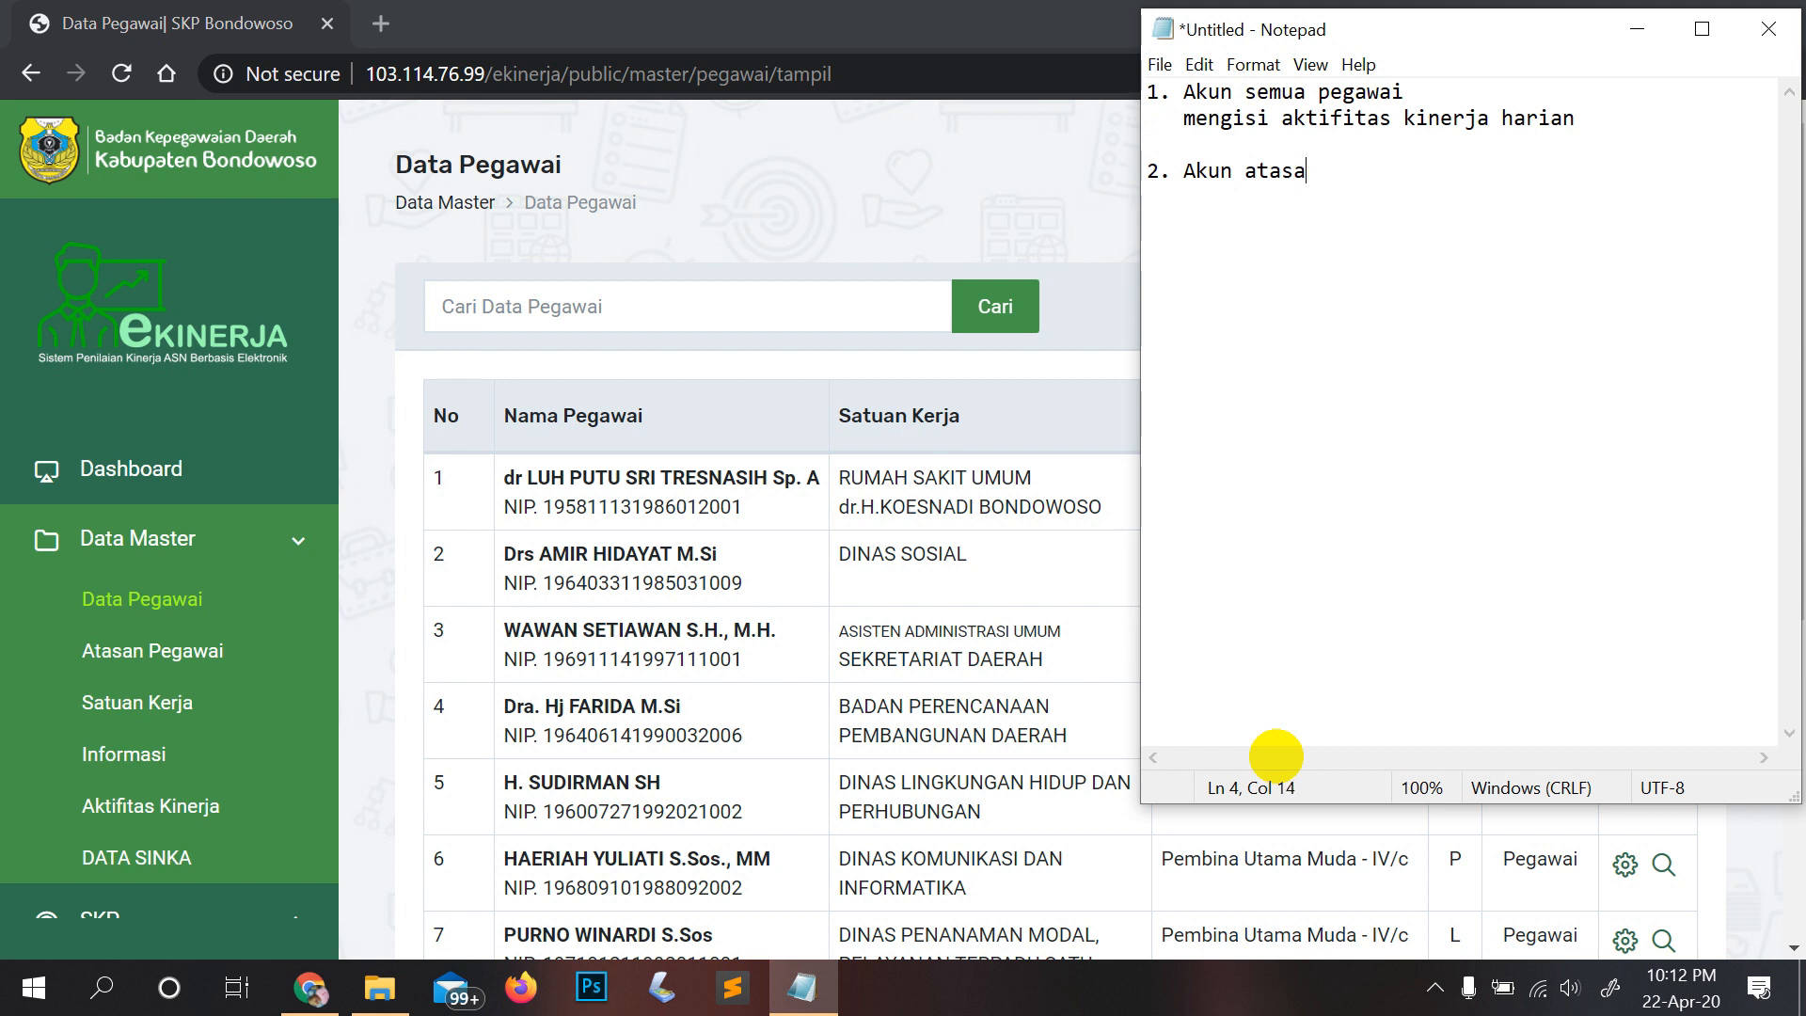
type("n ( IV, III, dan II )")
key("Left")
key("Left")
key("Left")
key("Left")
type("eselon")
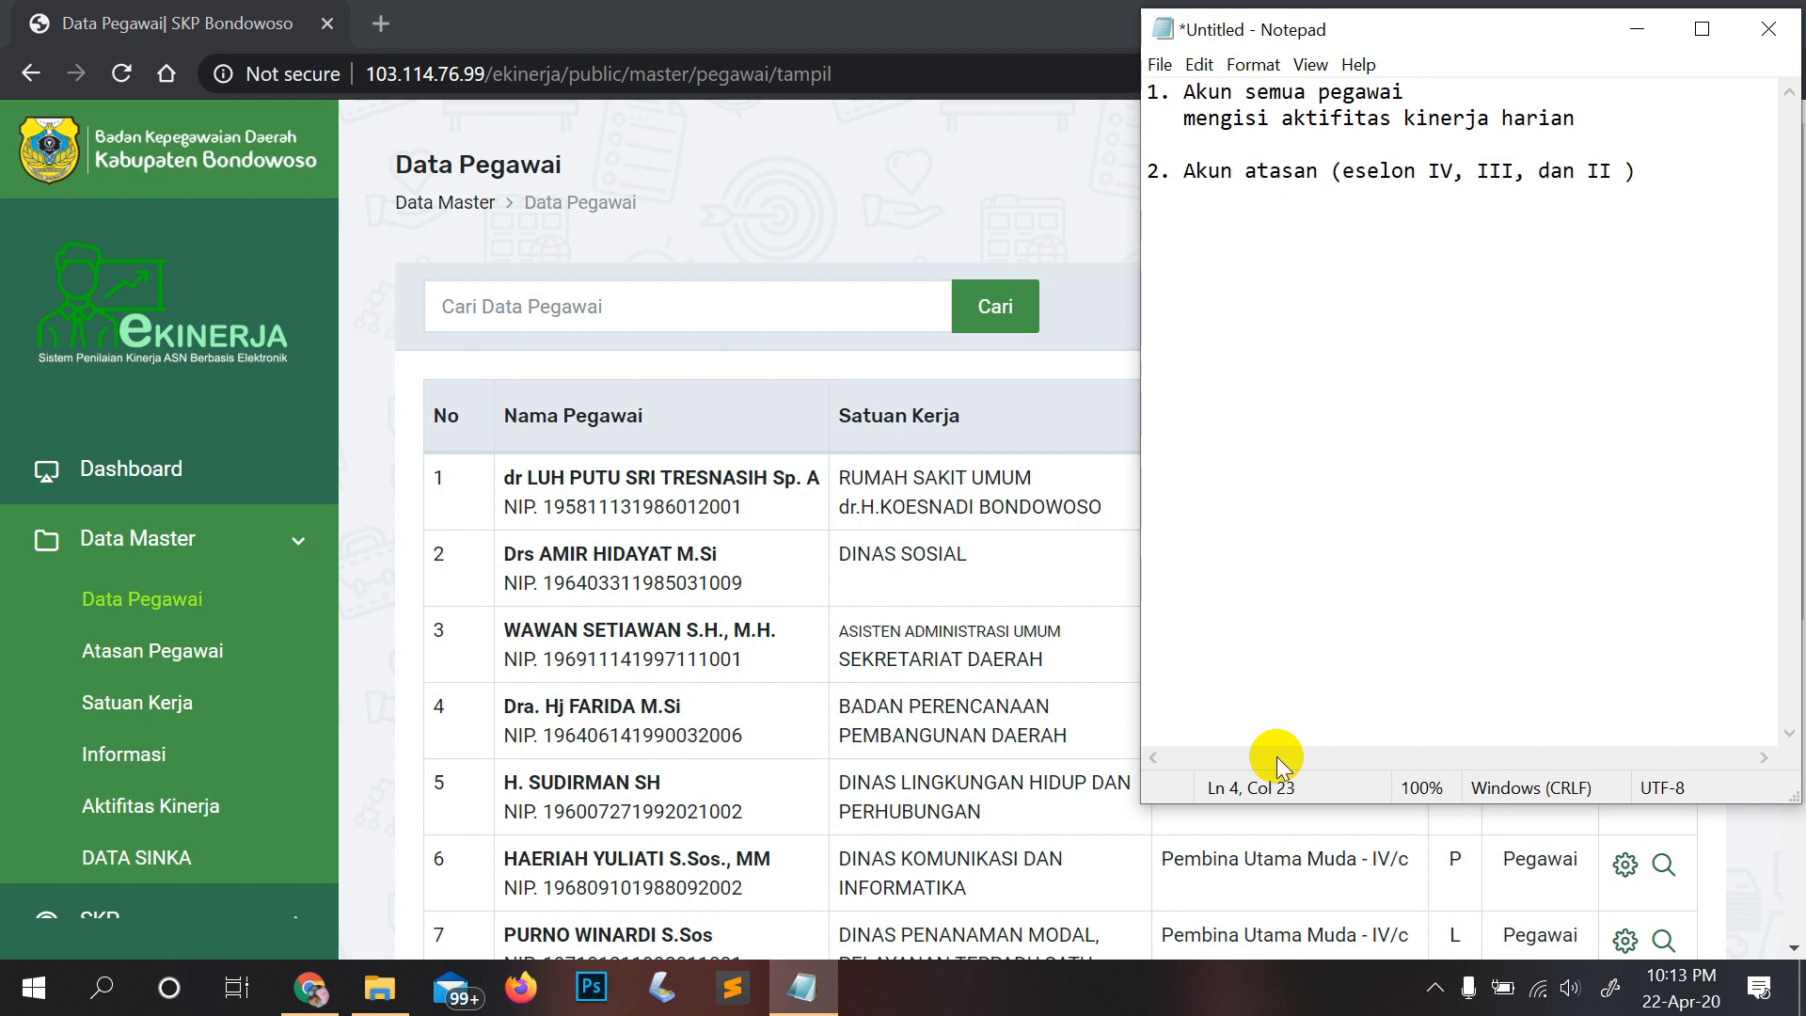
left_click(1652, 173)
key("Return")
type("me")
type("ngoso")
key("BackSpace")
key("BackSpace")
key("BackSpace")
type("i")
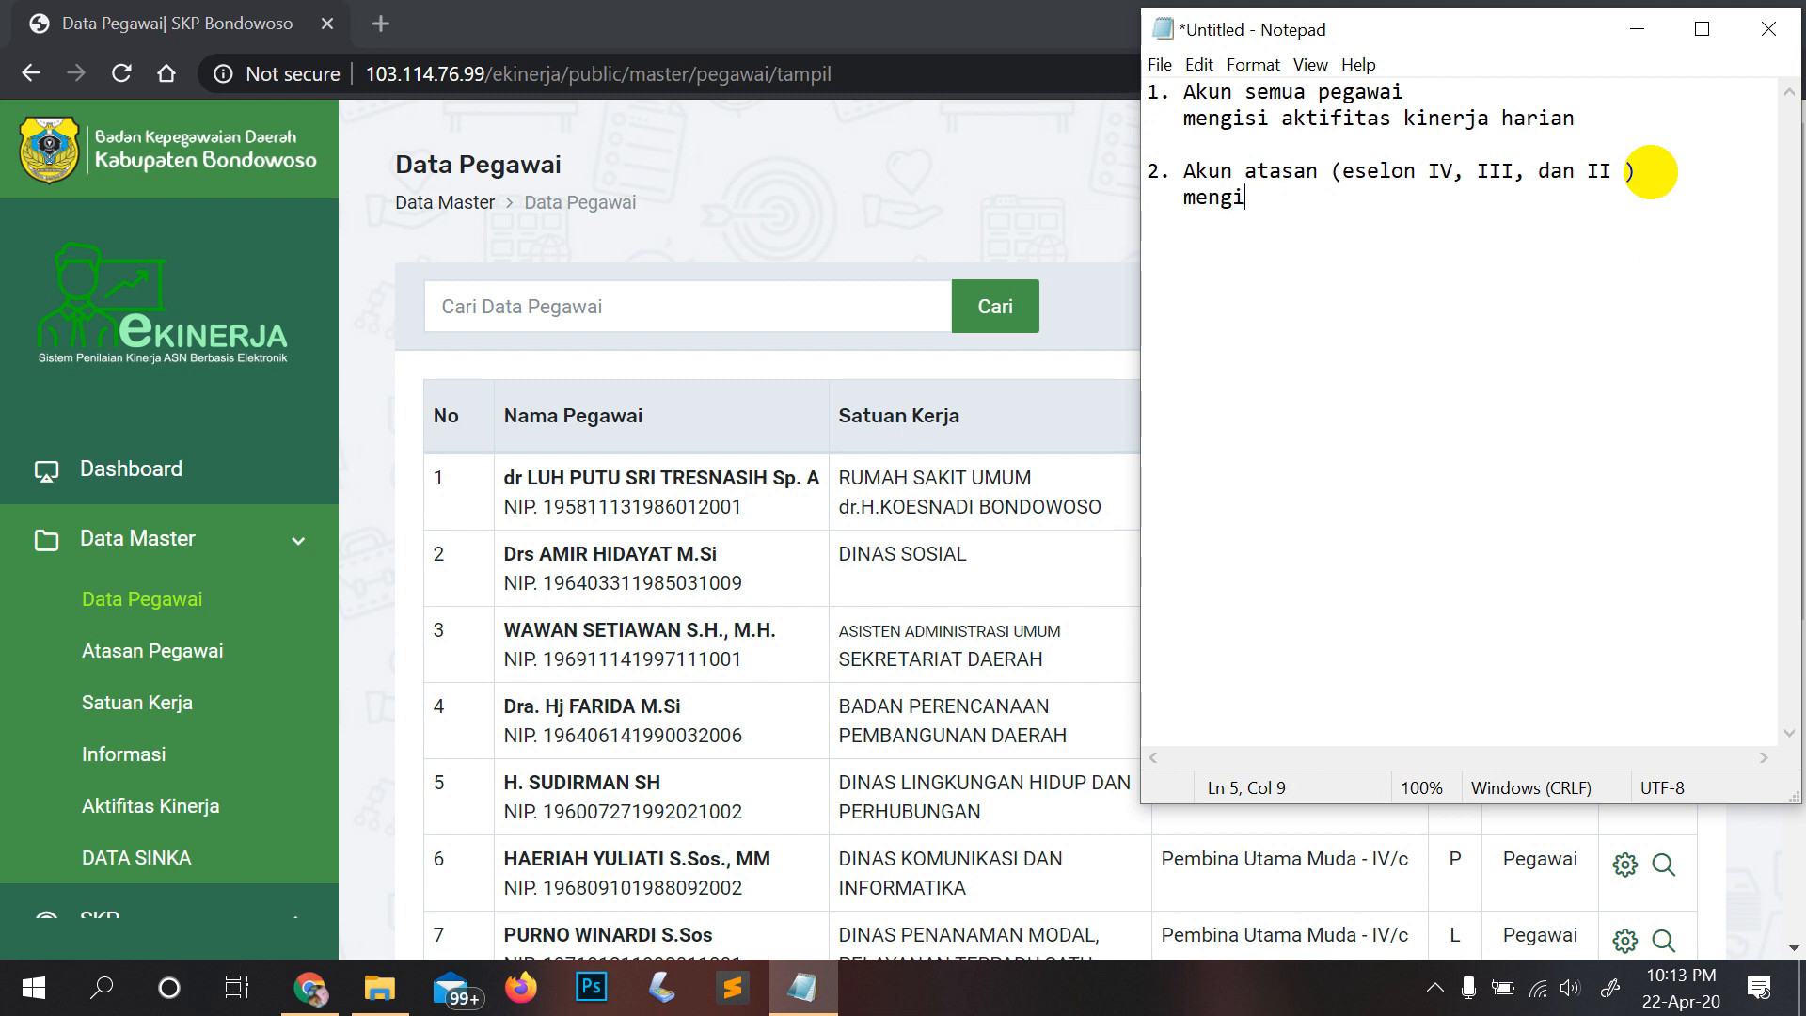
type("si aktifitas kinerj")
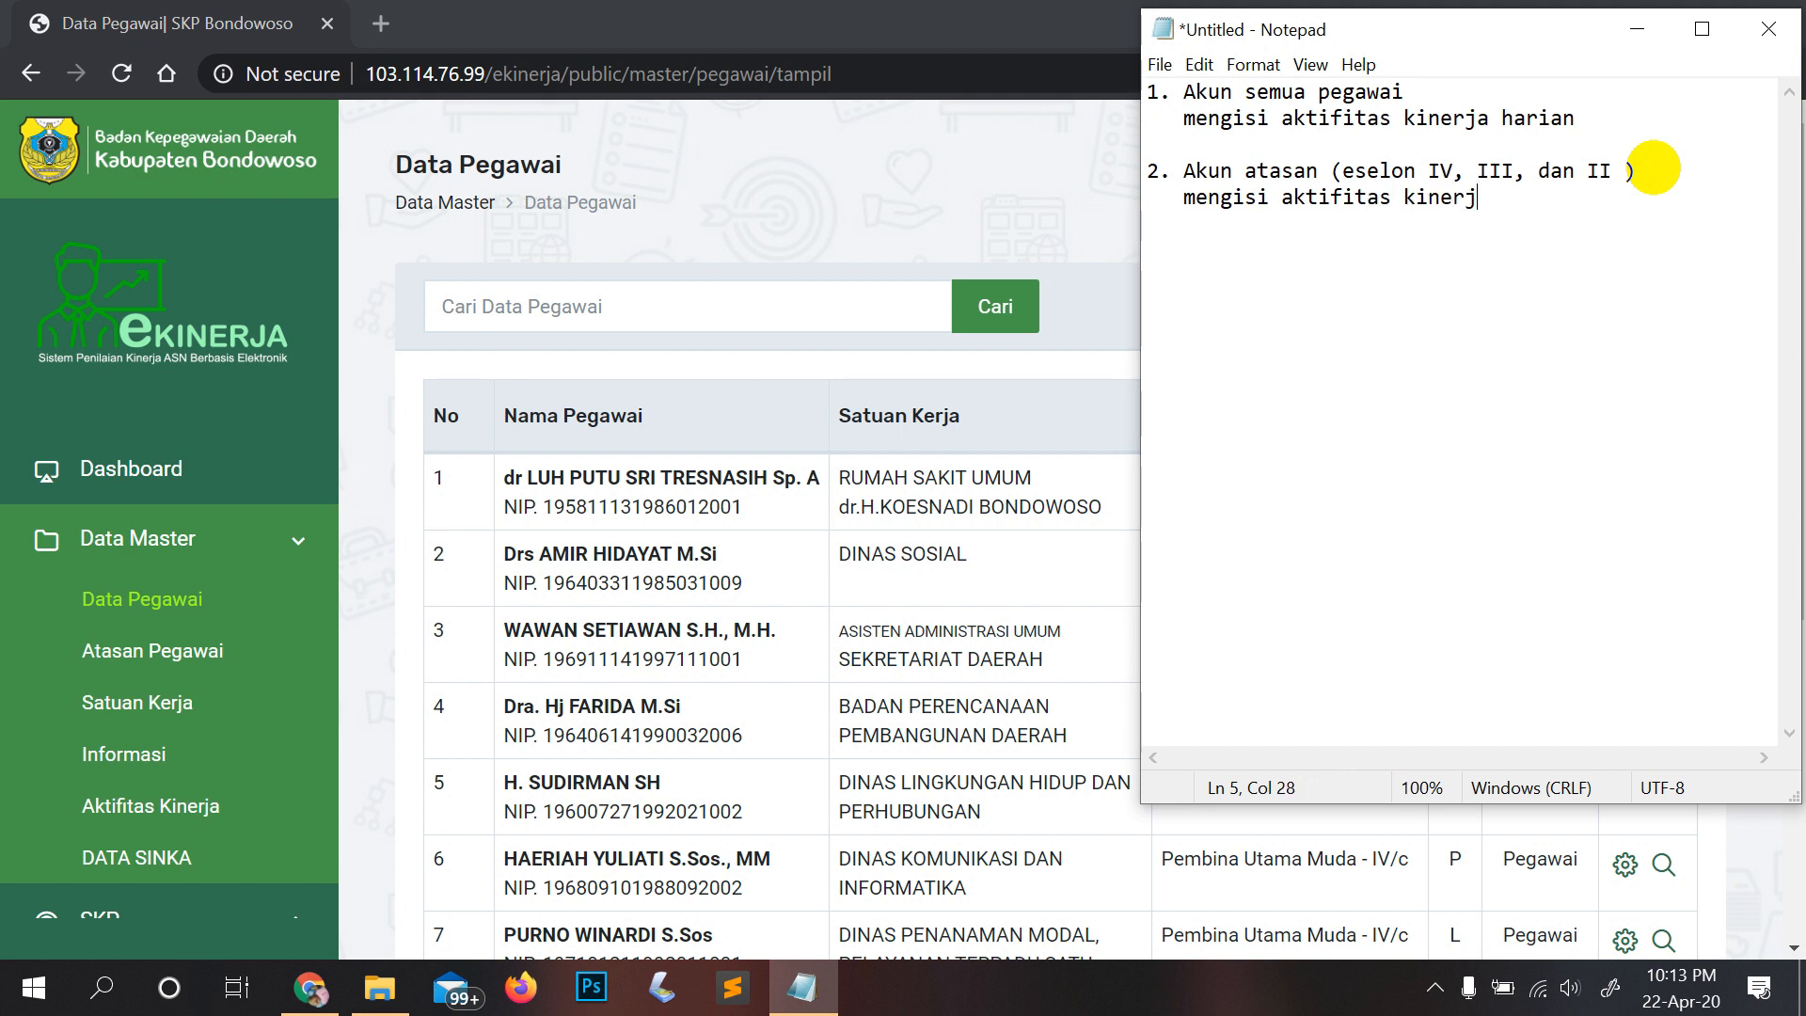
type("a harian")
key("Return")
type("memb")
key("BackSpace")
type("verifikasi")
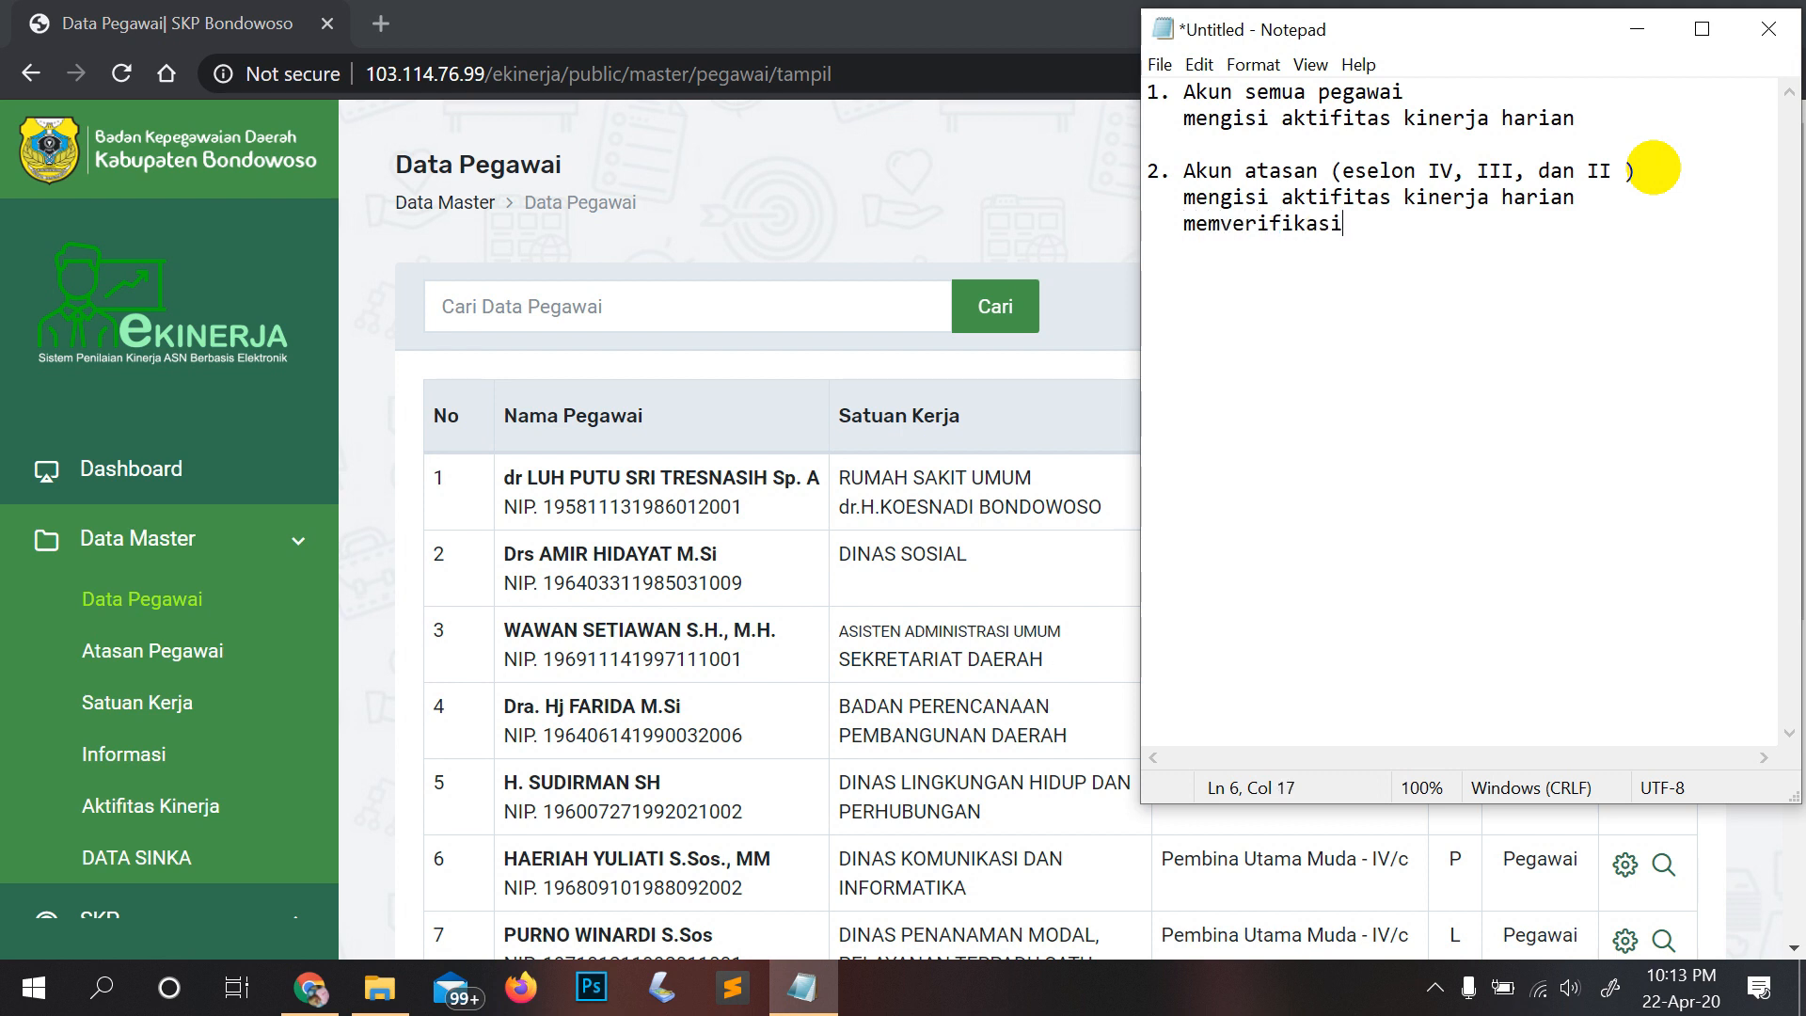
type(" kinerj")
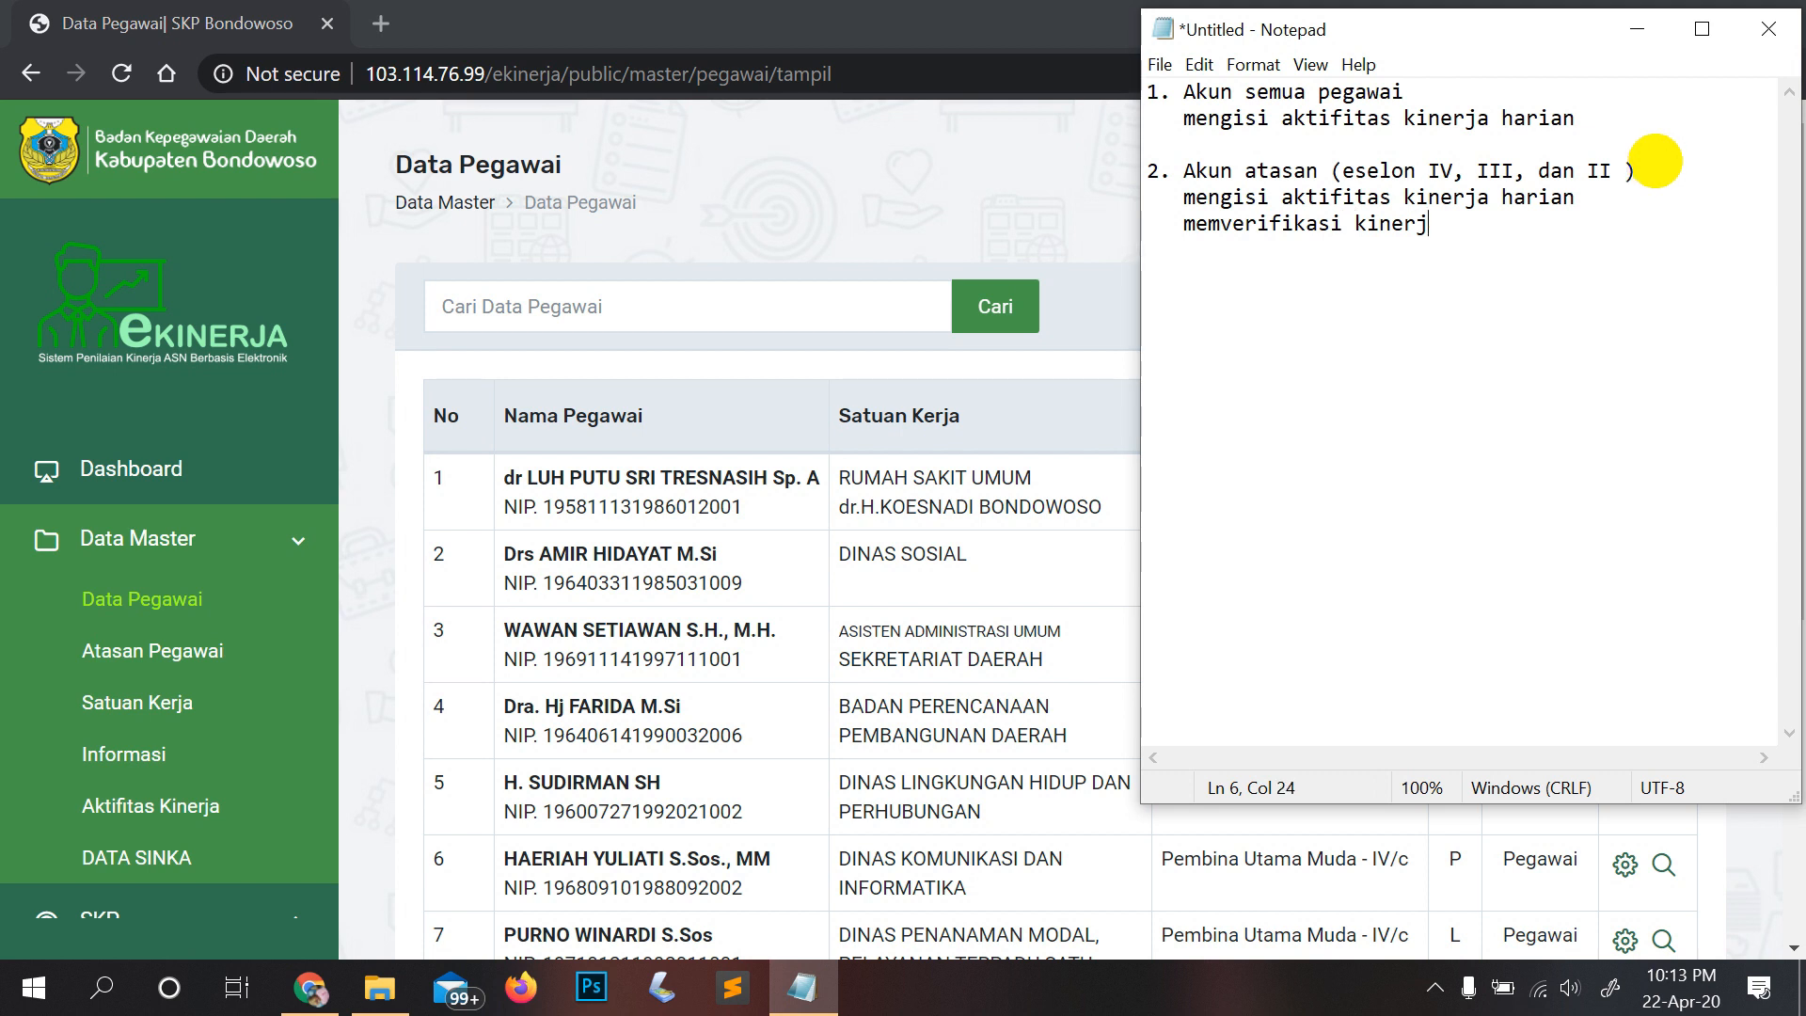
type("a bawahan")
key("BackSpace")
Step: Add point 3: 'semua pegawai mencetak laporan aktifitas harian'
key("Return")
key("Return")
type("3. semua pegawai mencetak laporan aktifitas harian")
key("Return")
key("Return")
Step: Add point 4 'admin OPD mencetak laporan TPP kinerja', continued 'absensi 40% dan Kinerja 60%'
type("4.")
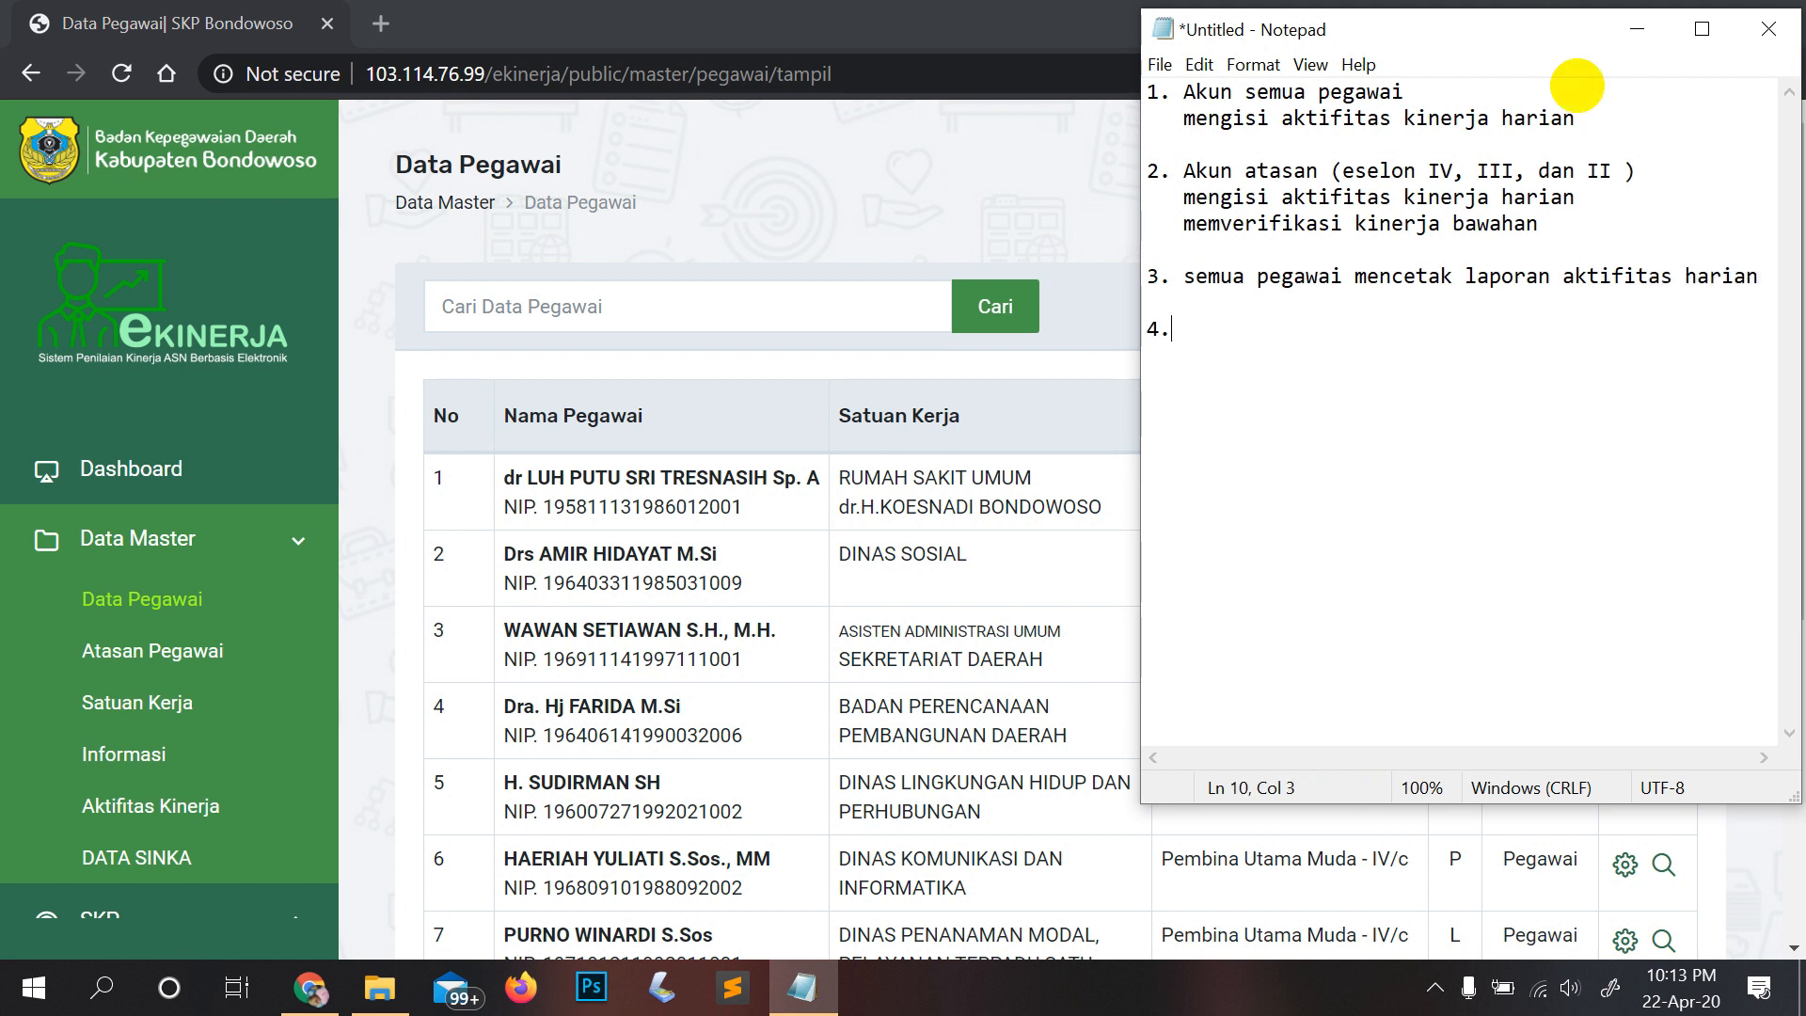
type(" admin OPD mencetak l")
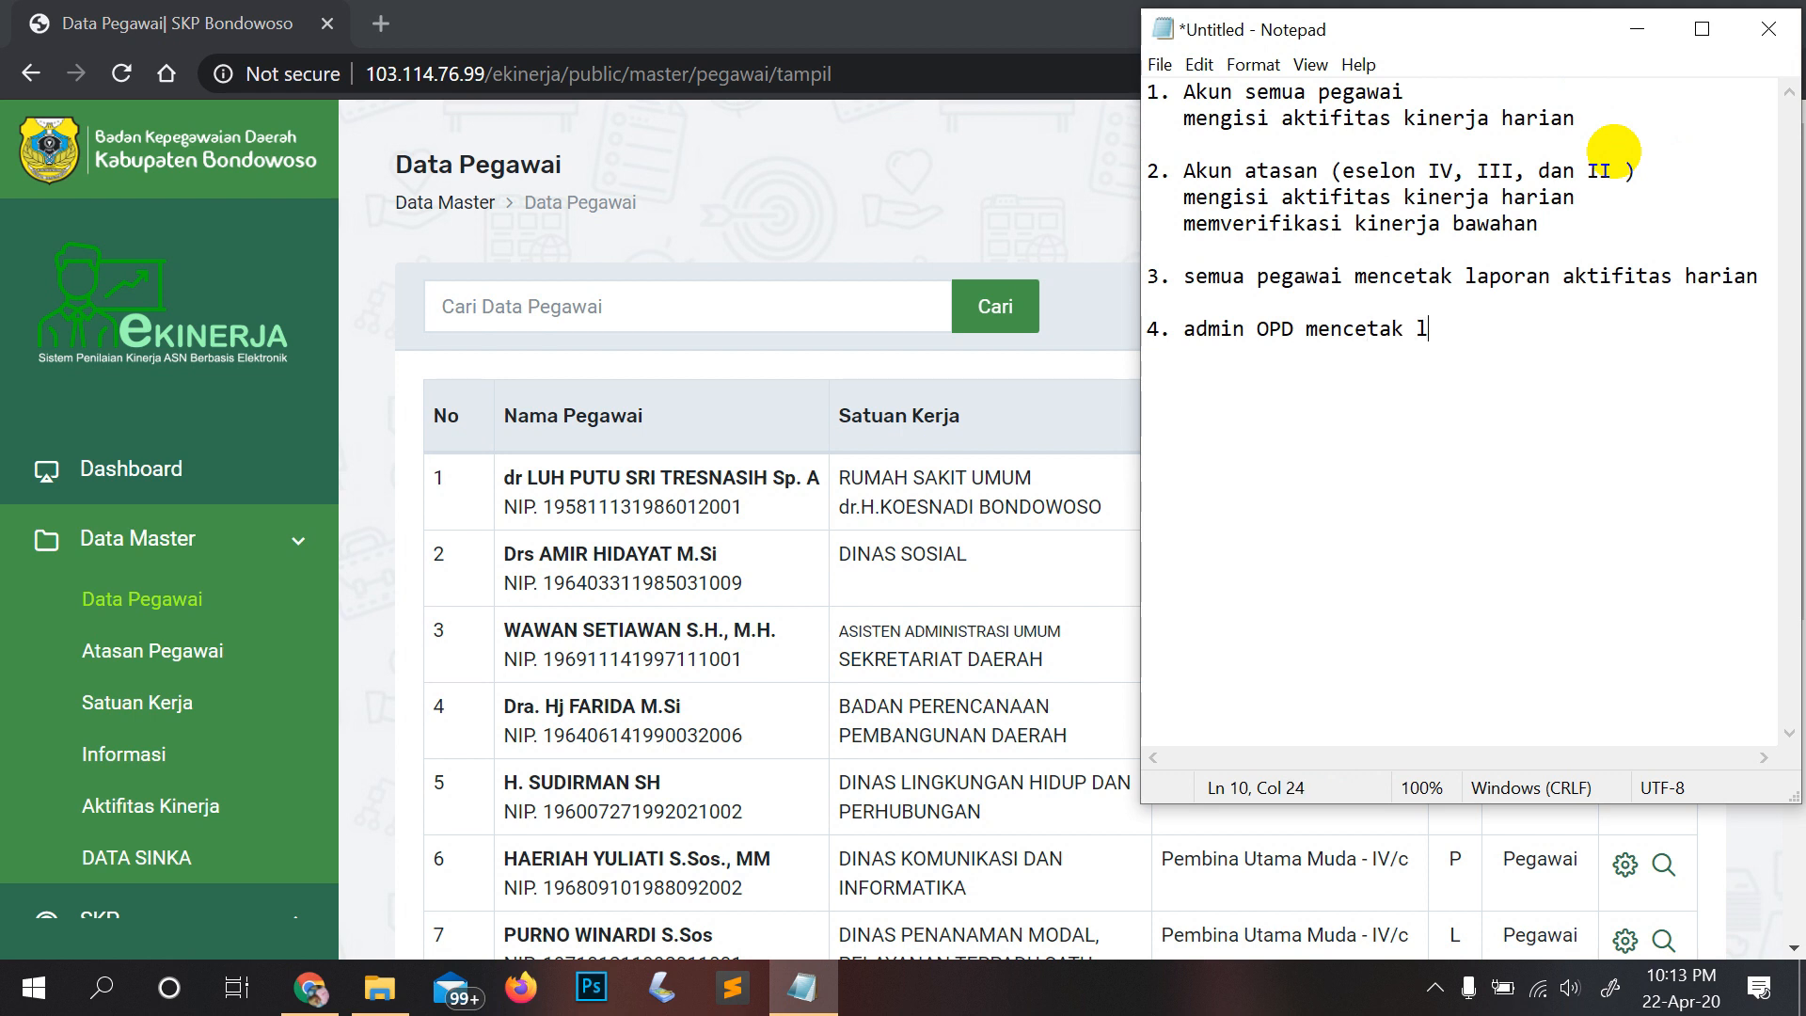
type("aporan TPP kinerja")
key("Return")
type("absensi 40")
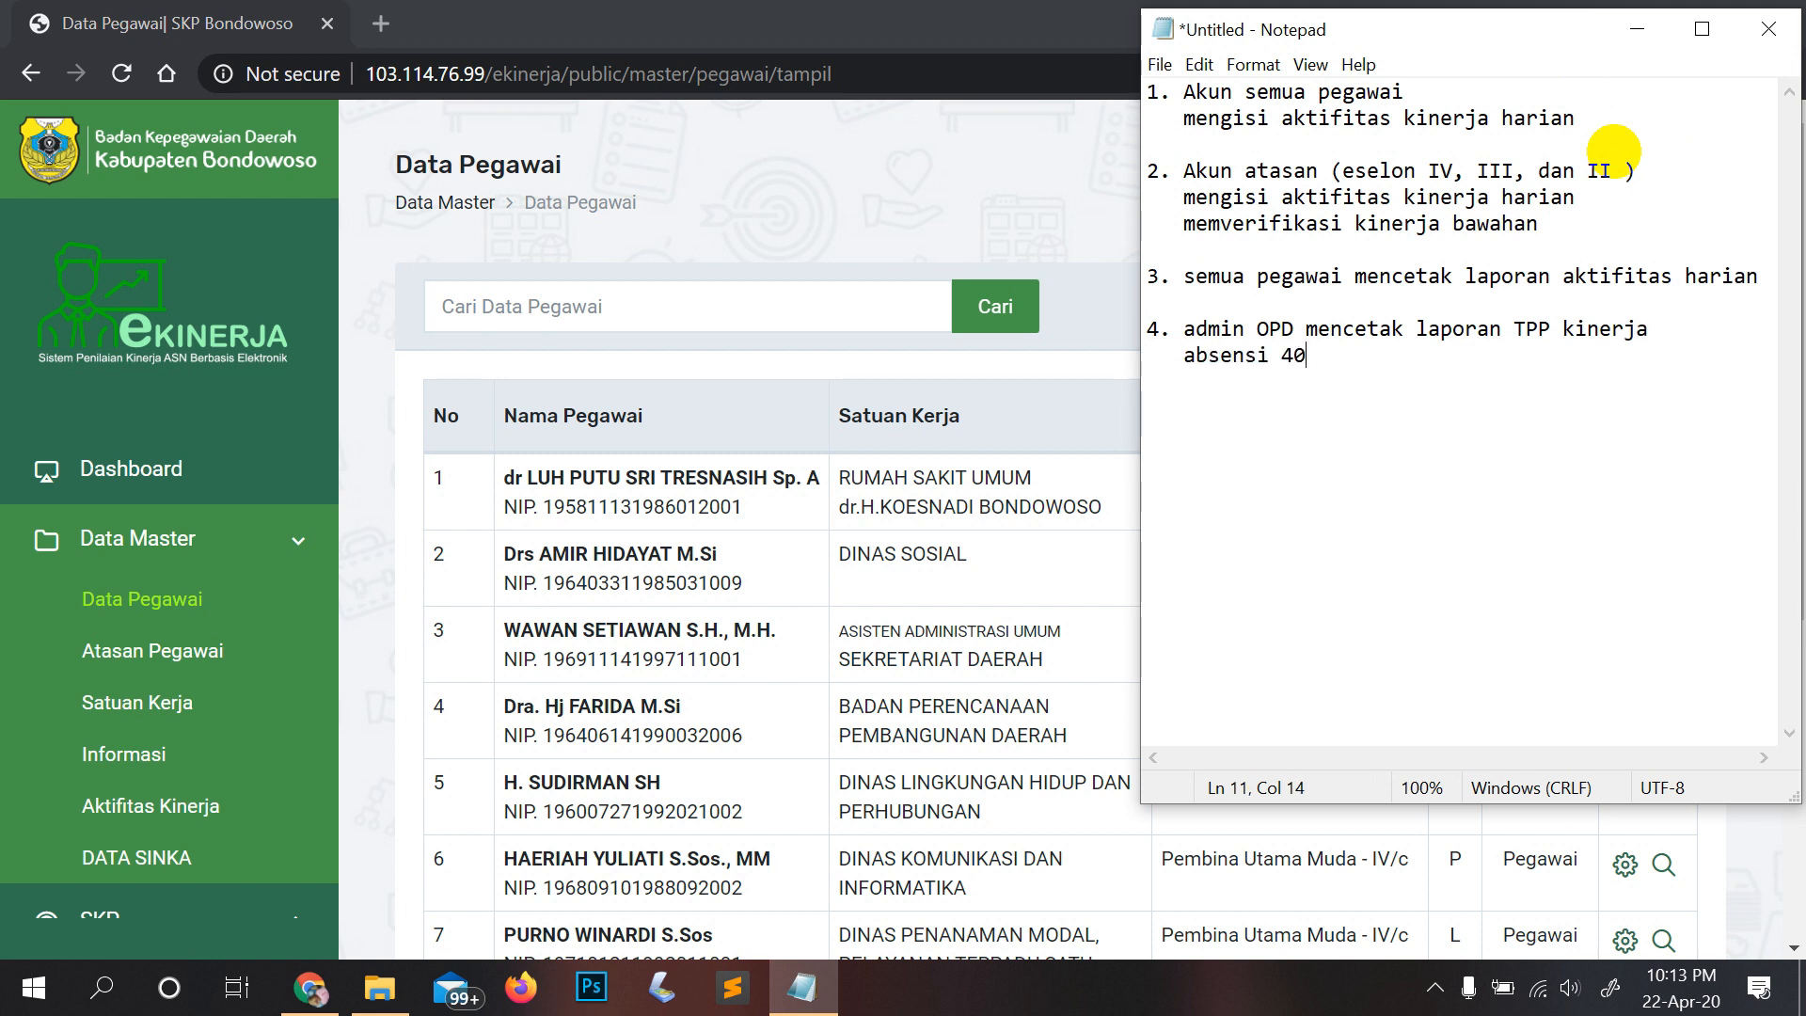
type("% dan Kinerja")
type("60")
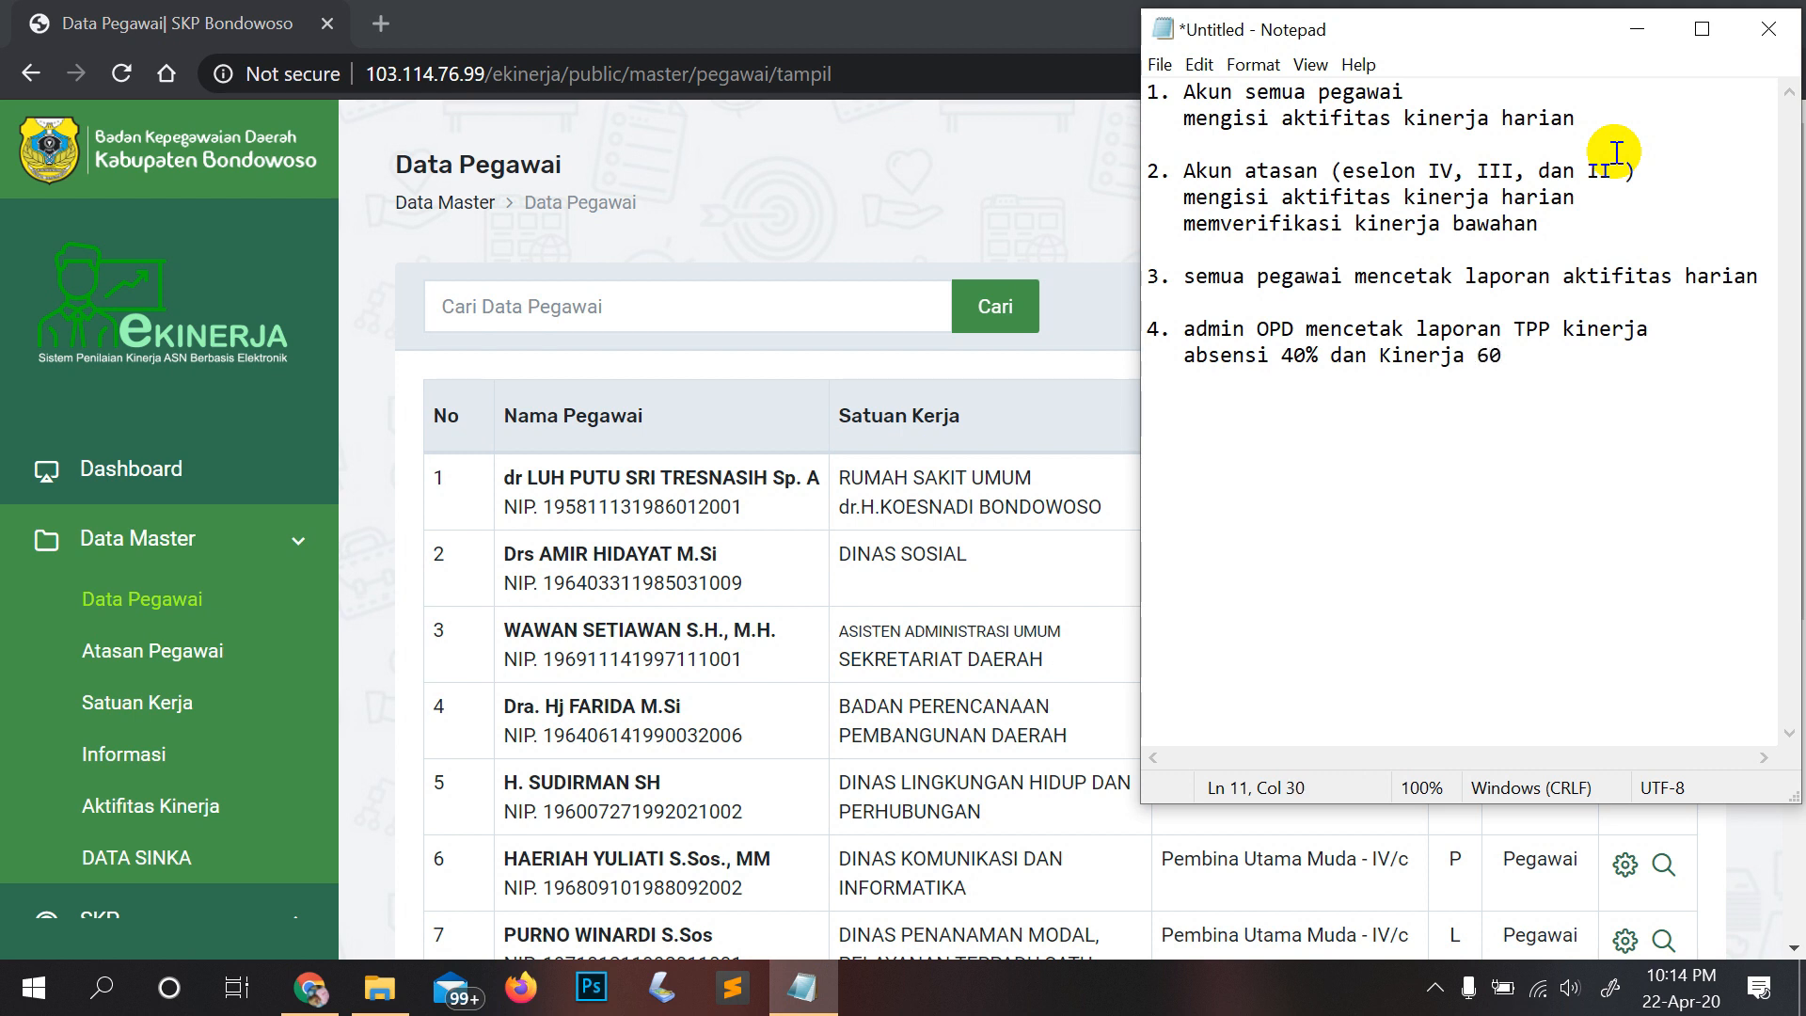
type("%")
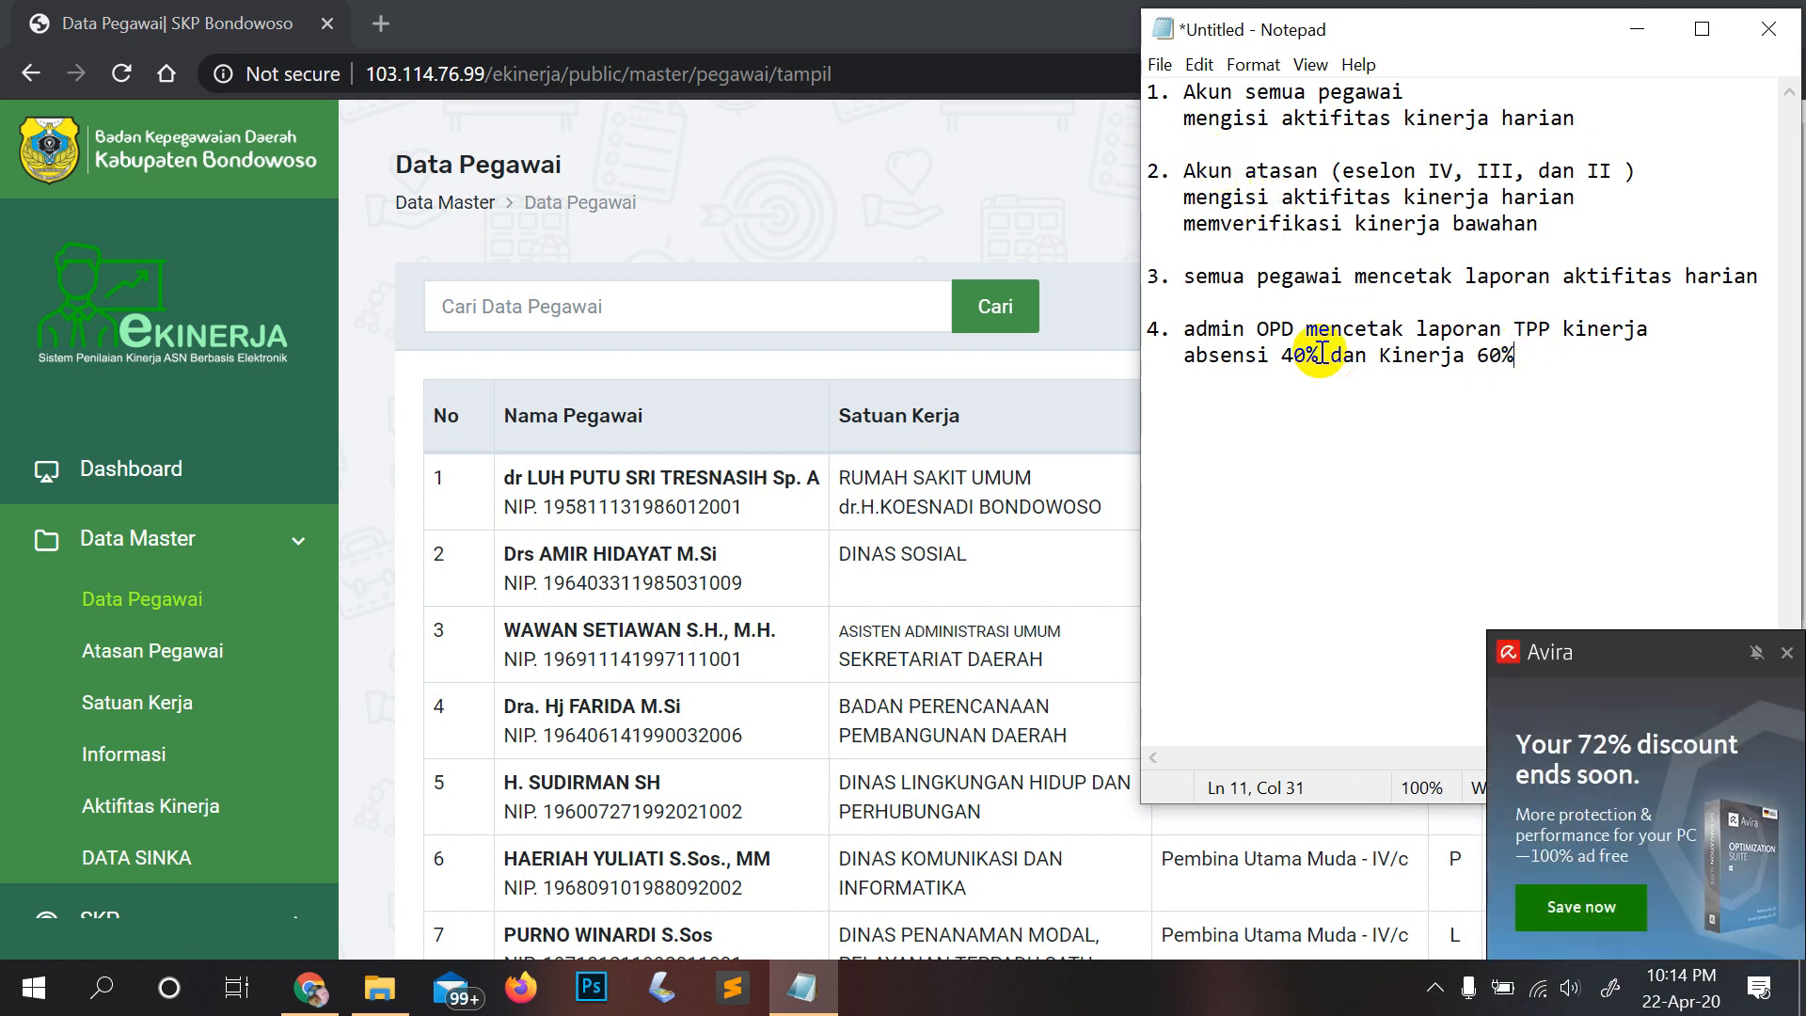
Step: Review the recap by highlighting its points, then return to the browser's employee list
left_click_drag(1672, 276, 1141, 87)
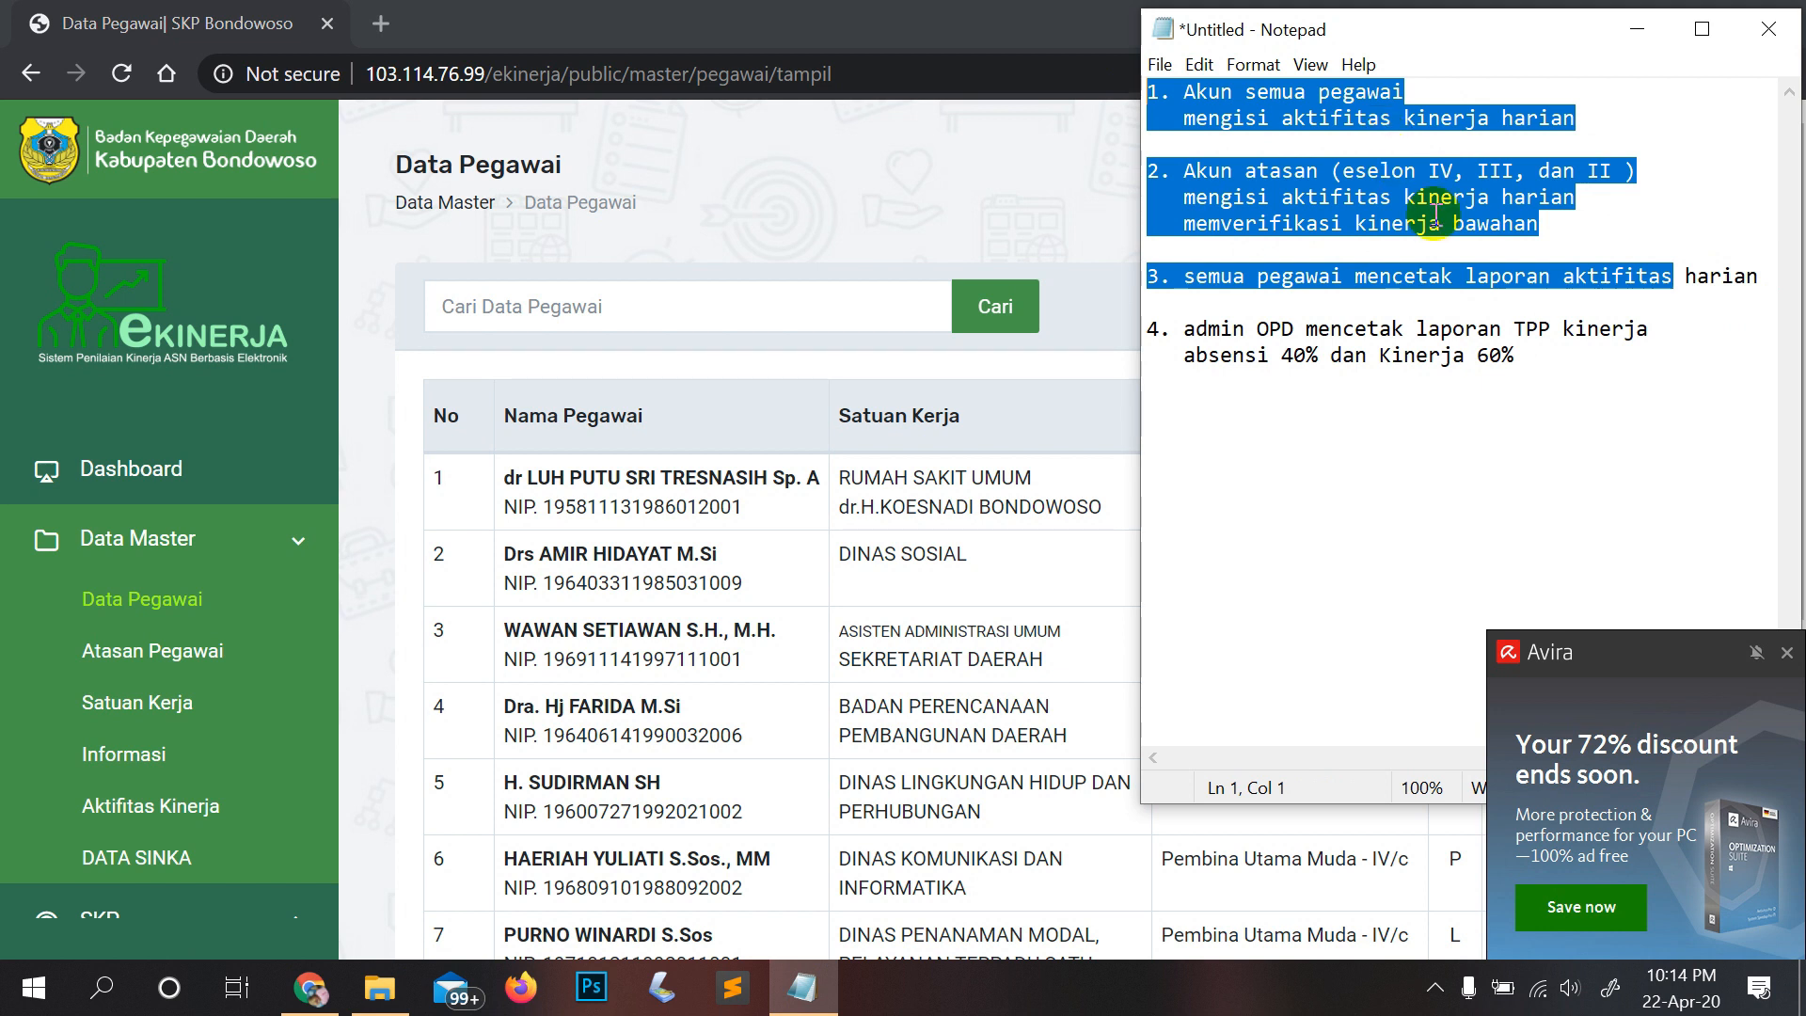
left_click(1552, 327)
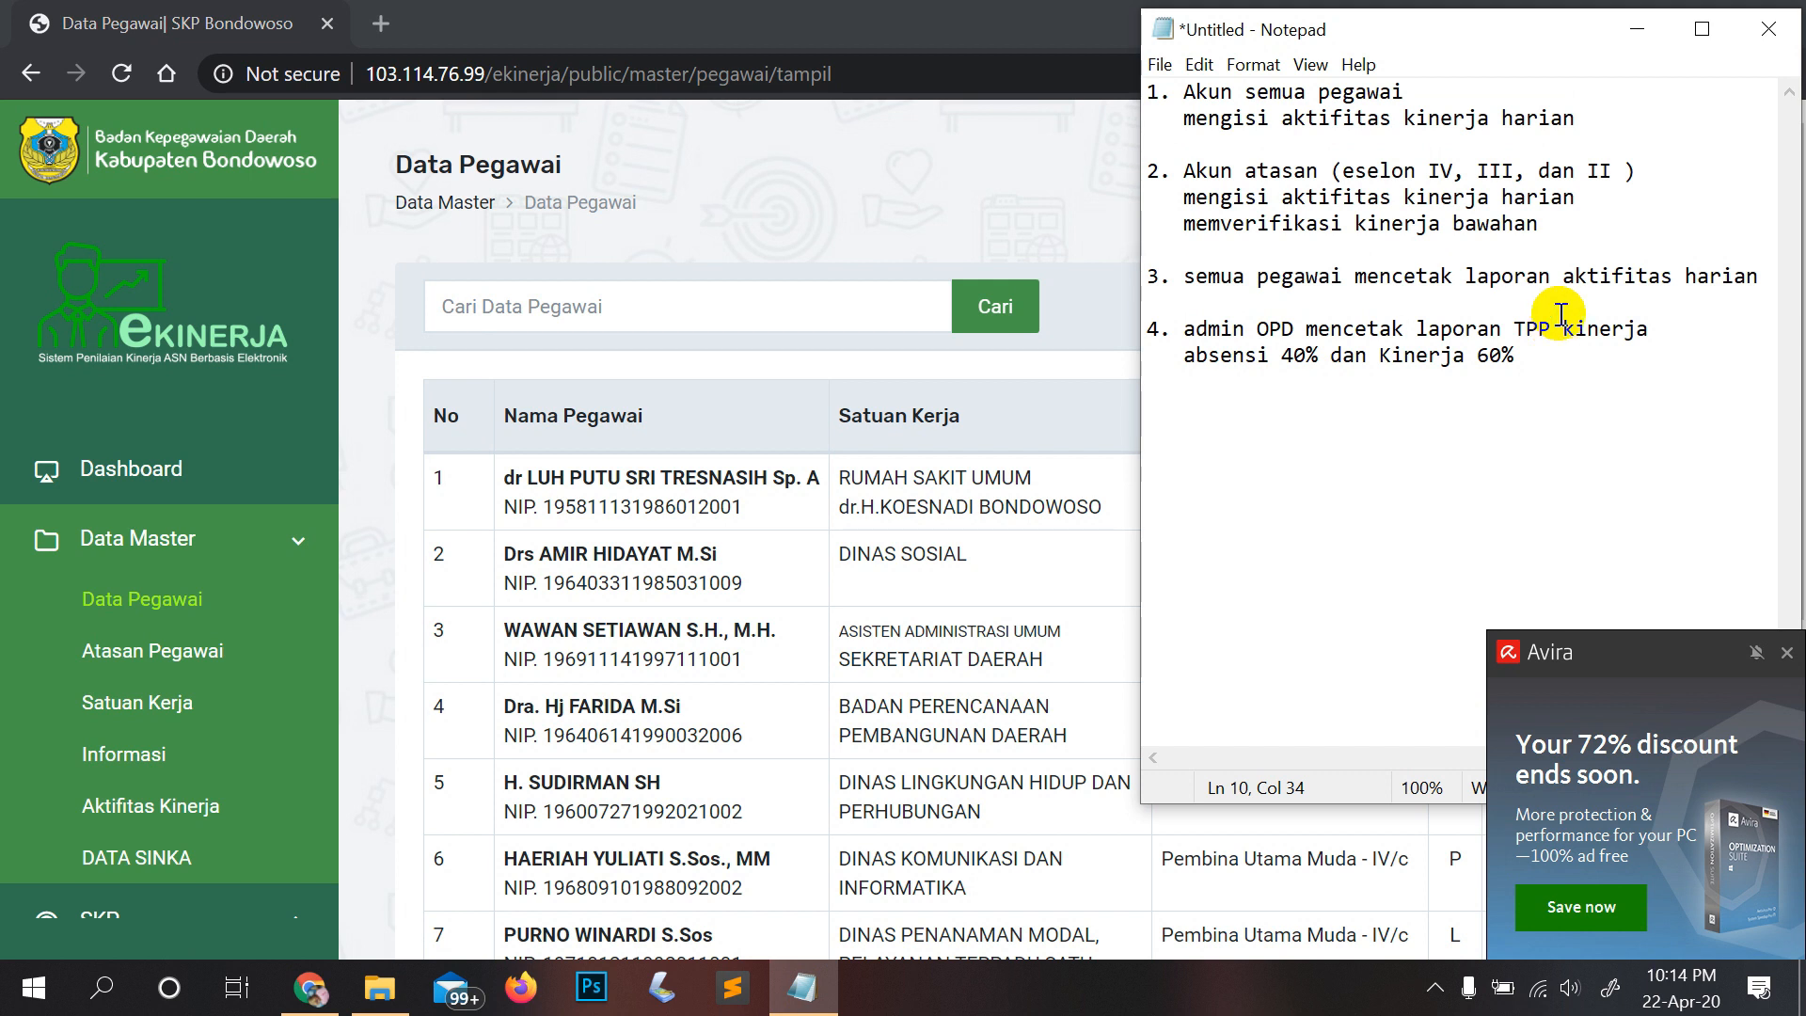
left_click_drag(1148, 87, 1423, 193)
left_click_drag(1590, 118, 1149, 87)
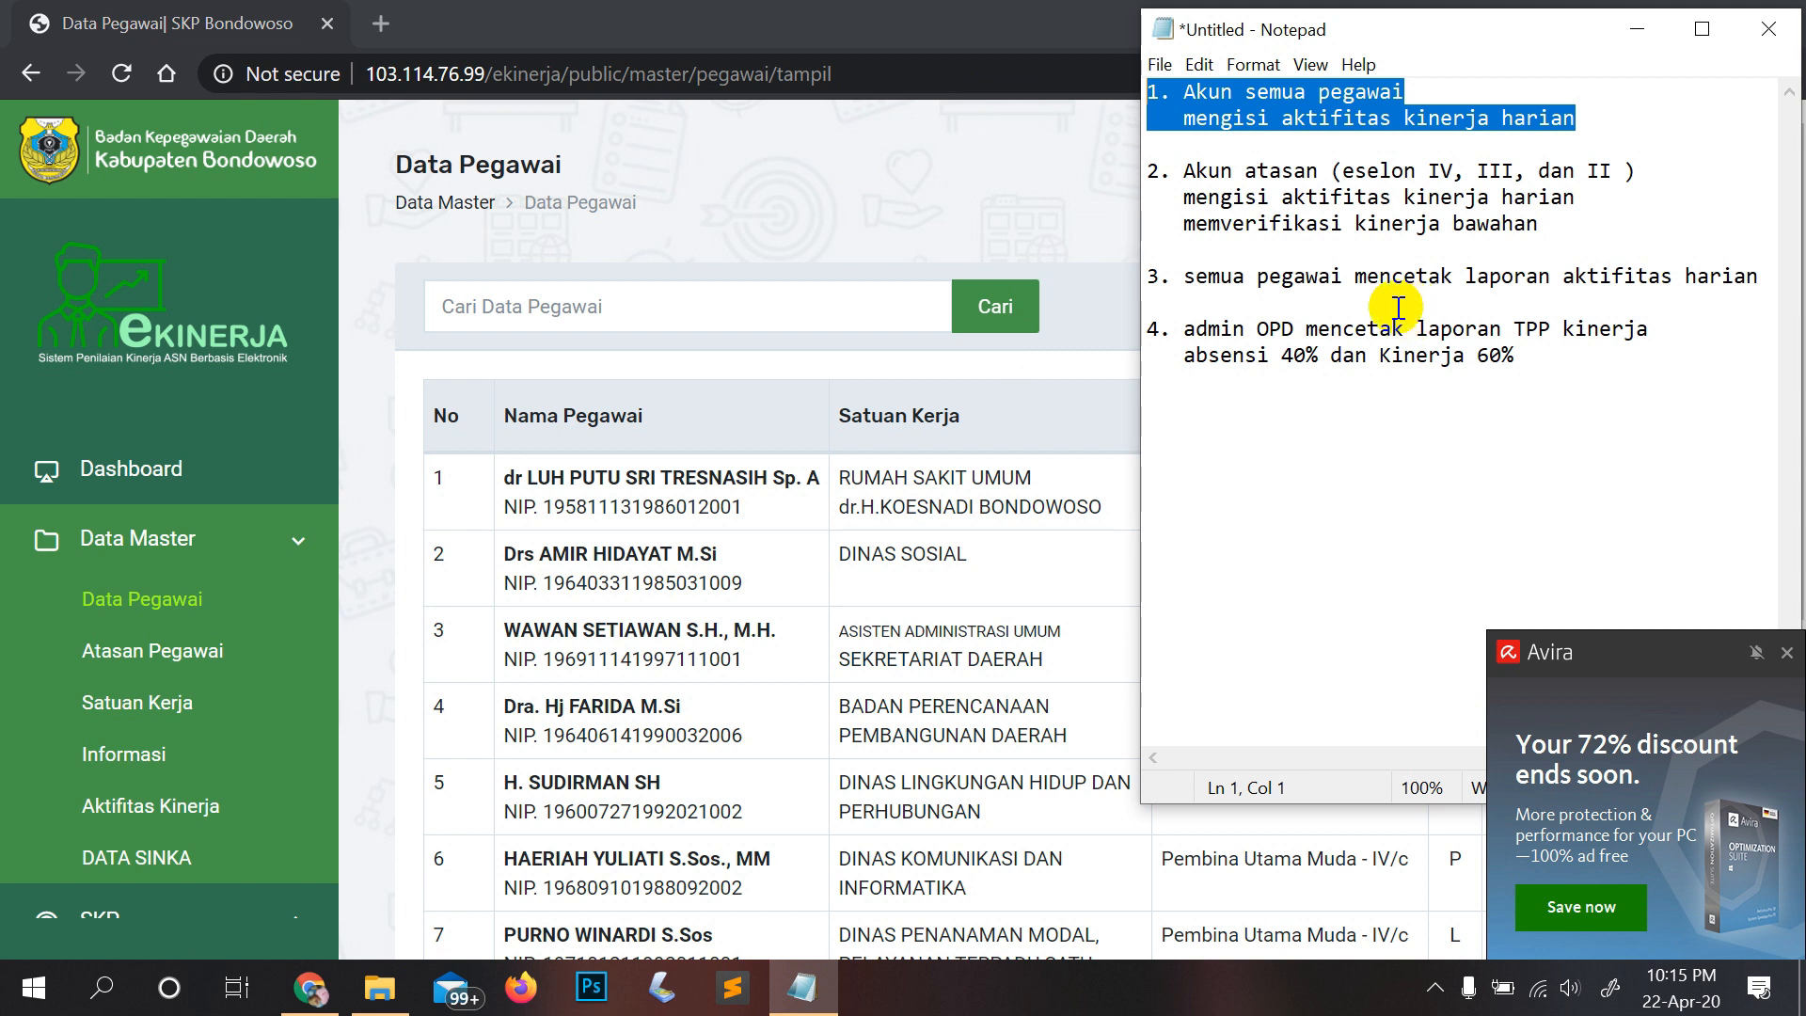
left_click(1151, 90)
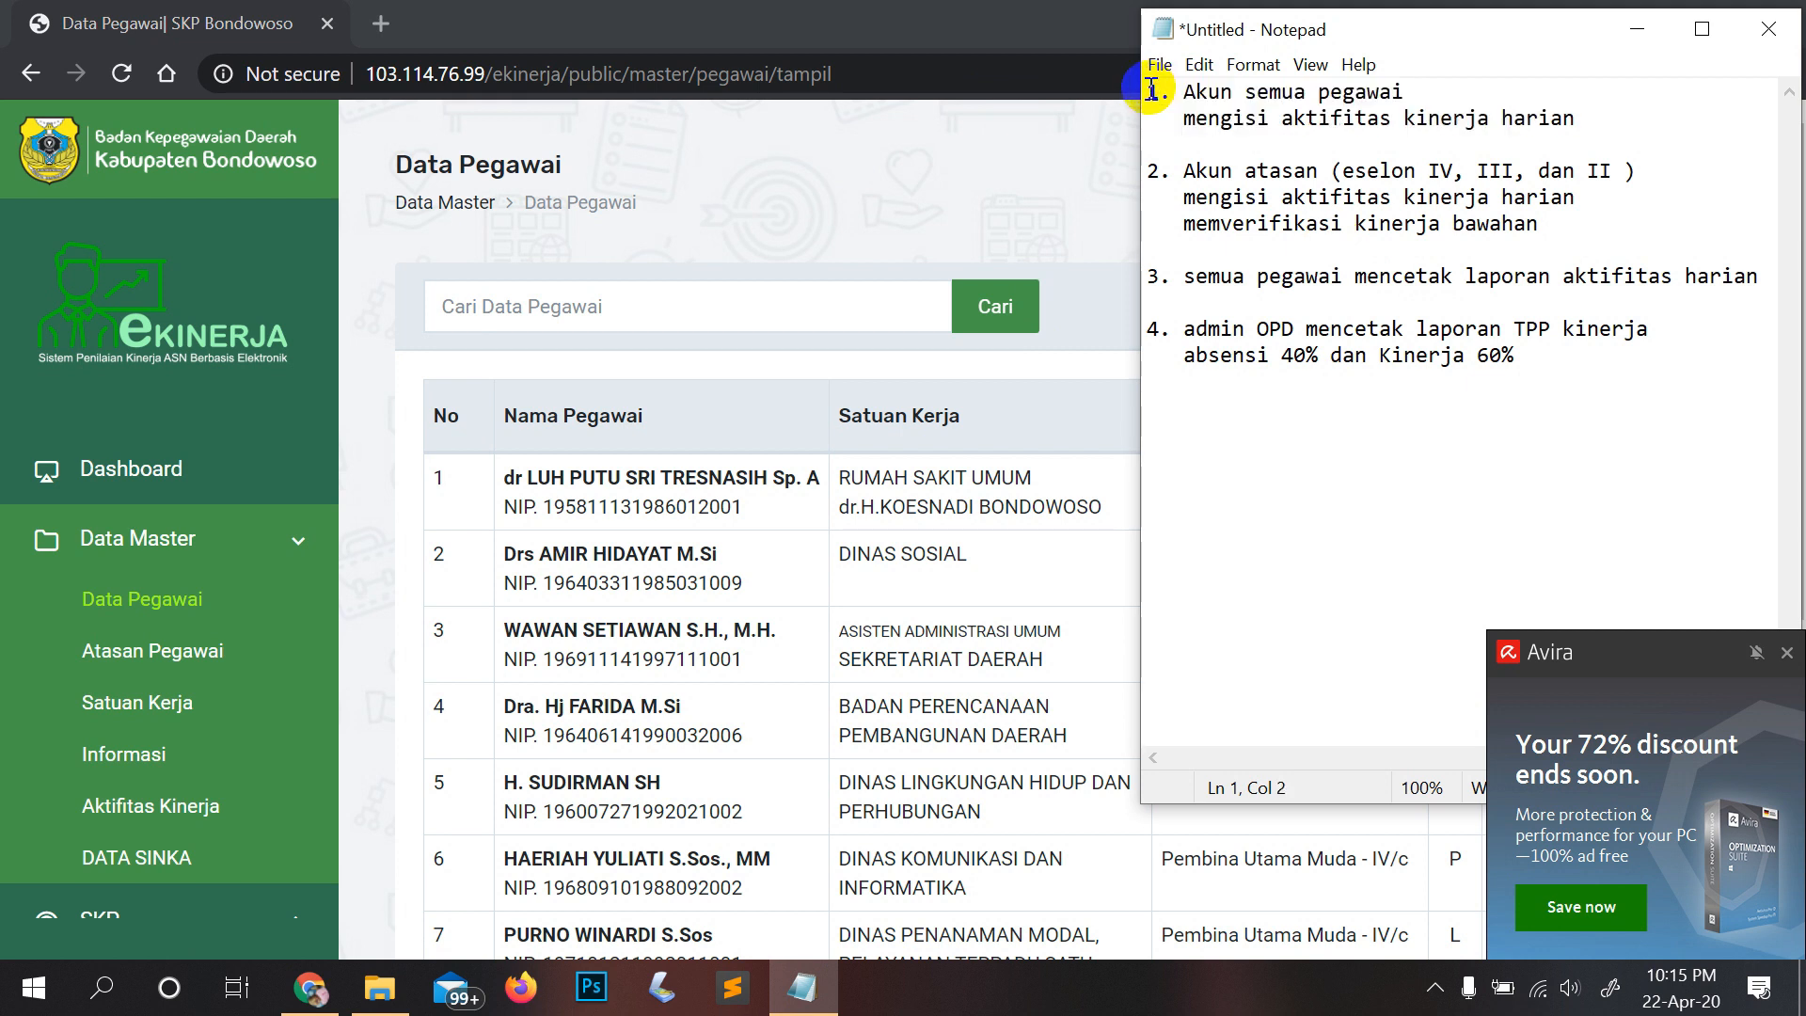
double_click(1152, 90)
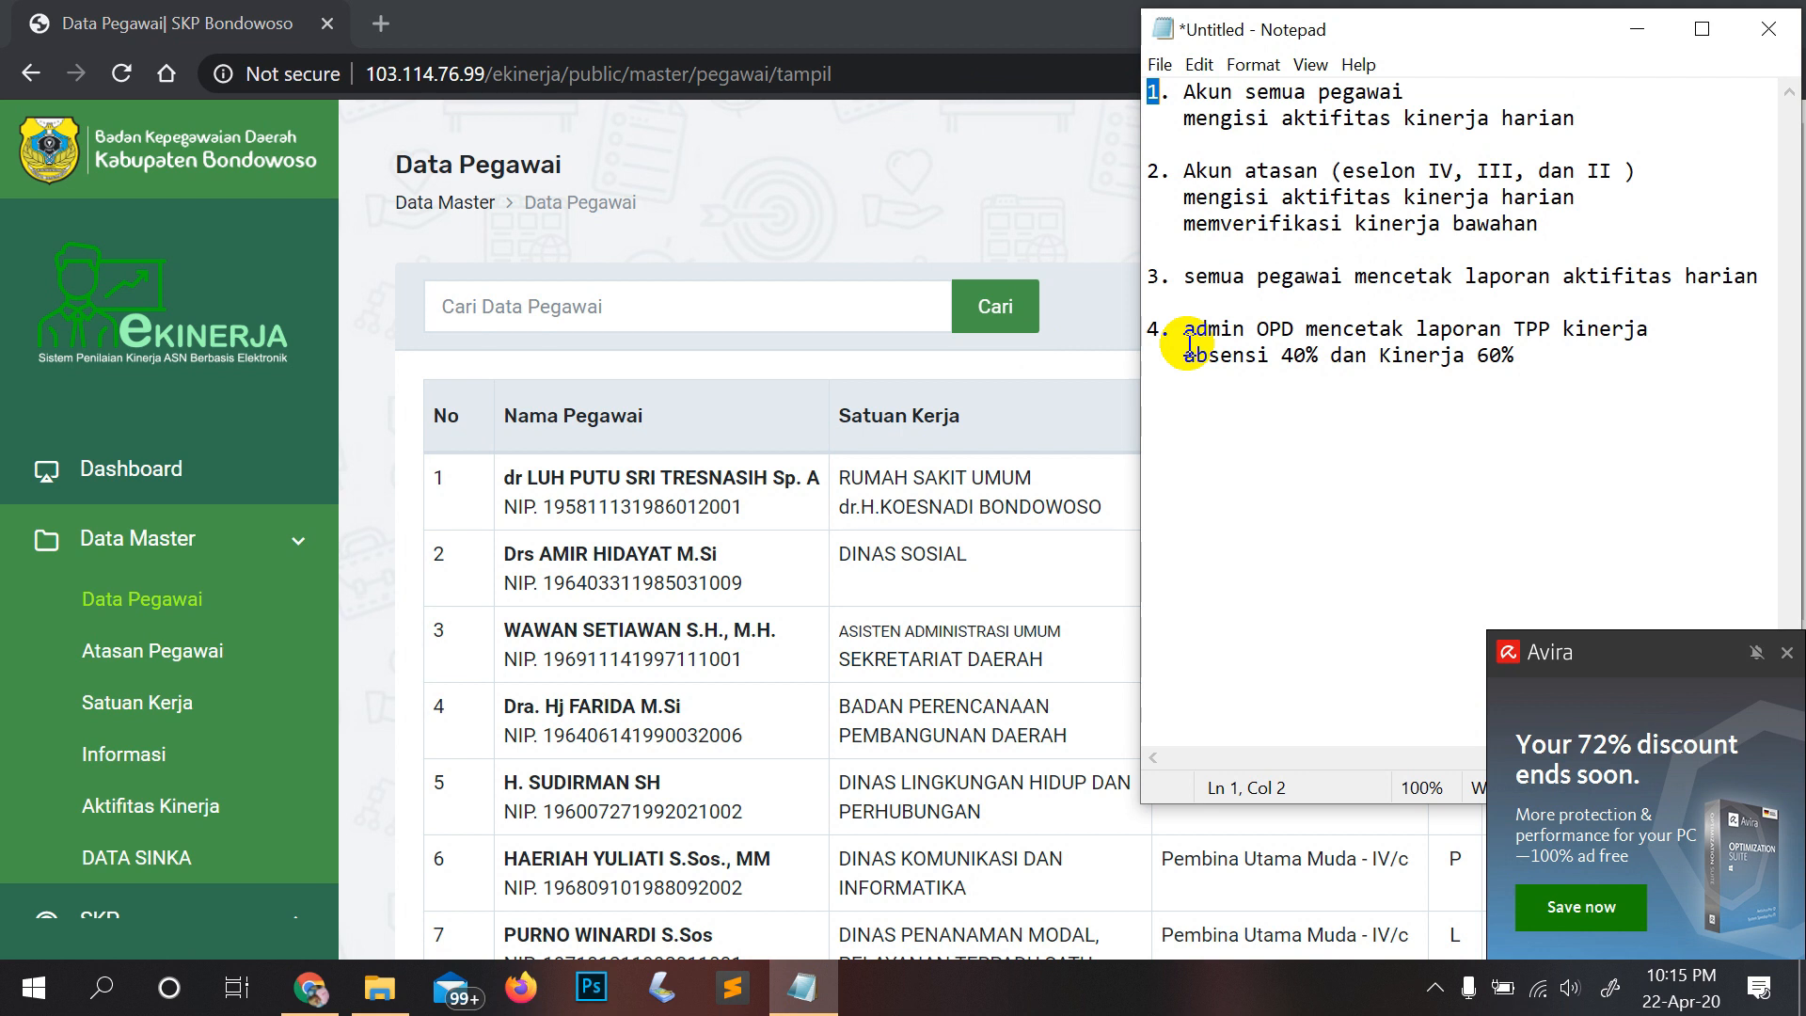
left_click(827, 155)
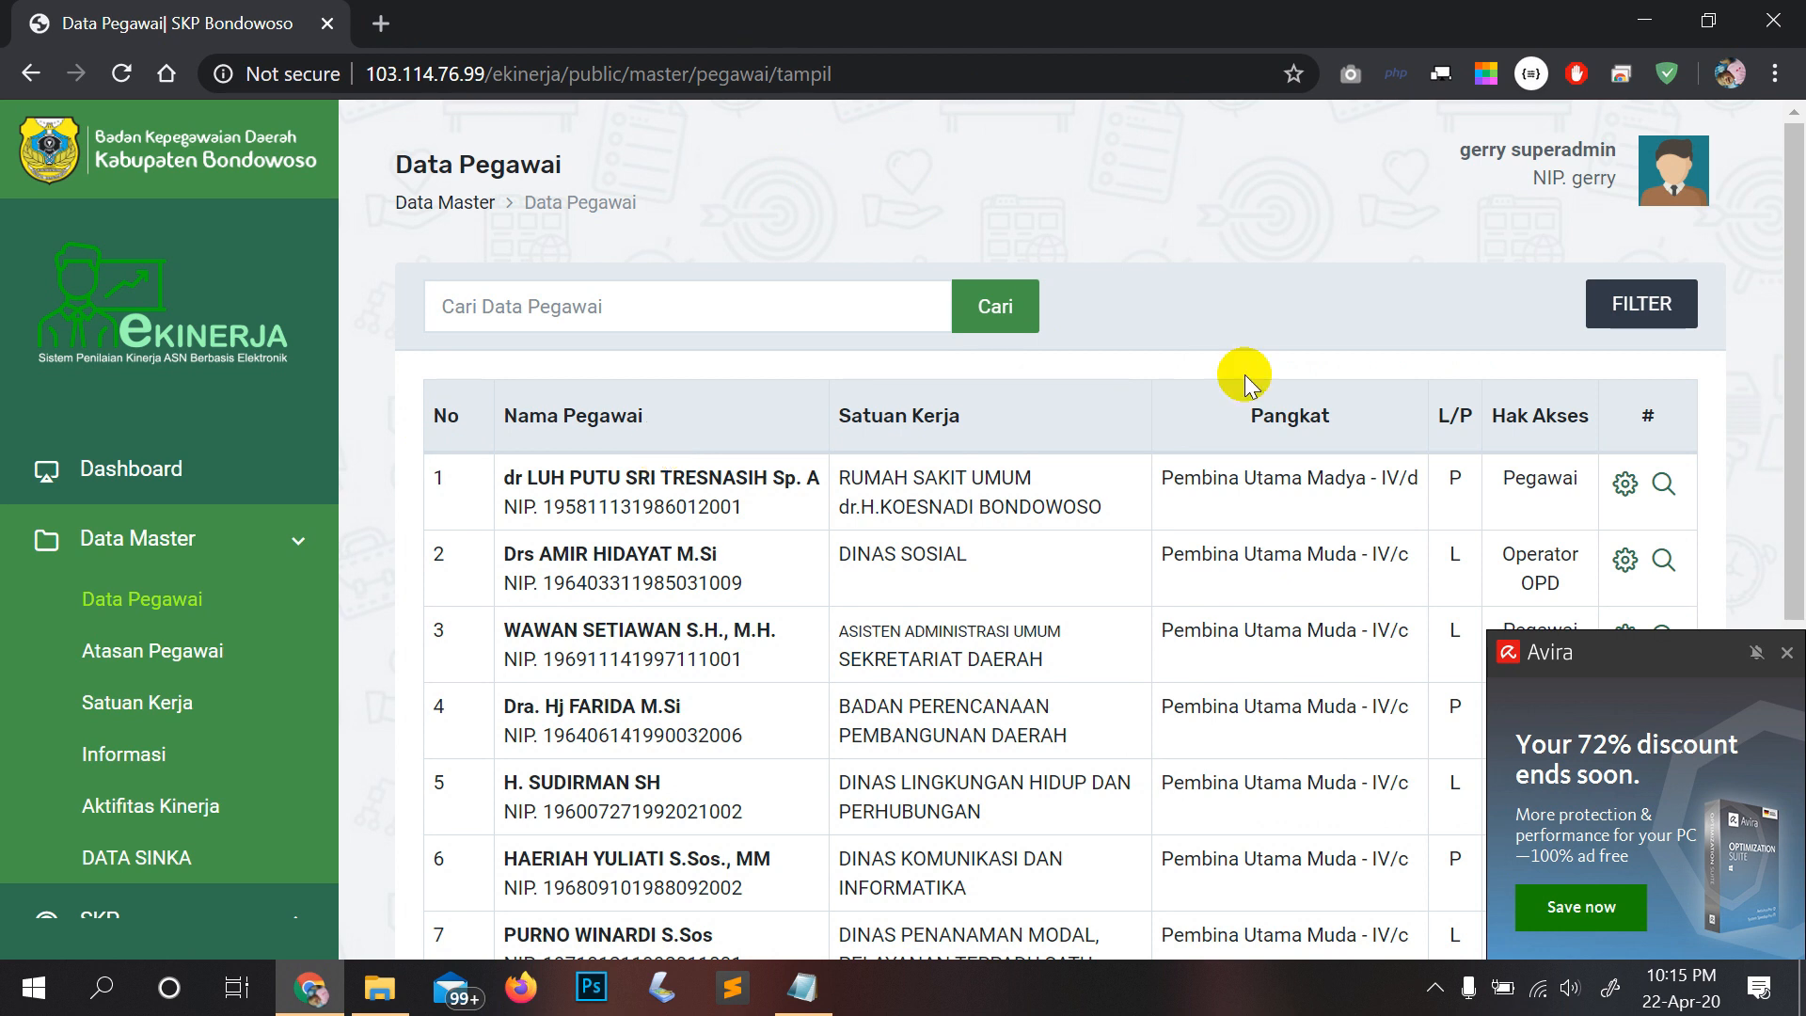
Step: Filter the employee list to Badan Kepegawaian Daerah's Bidang Penilaian Kinerja dan Penghargaan
left_click(1641, 303)
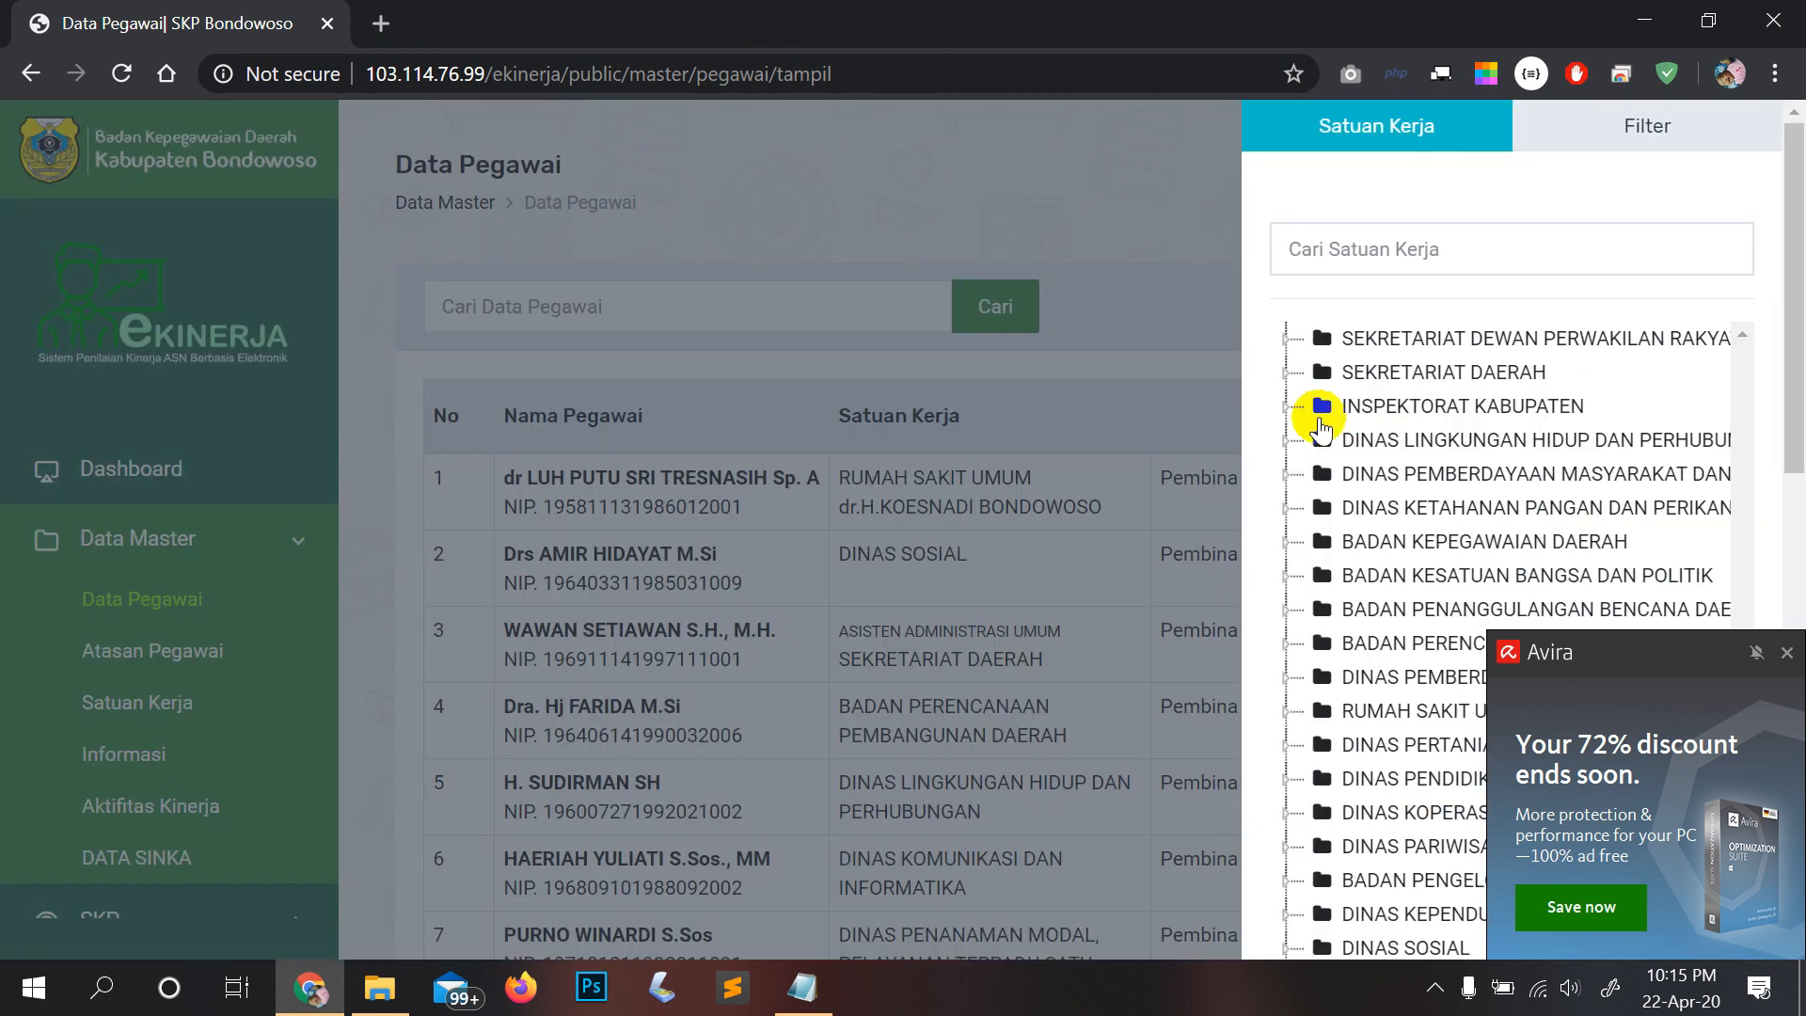
left_click(1786, 653)
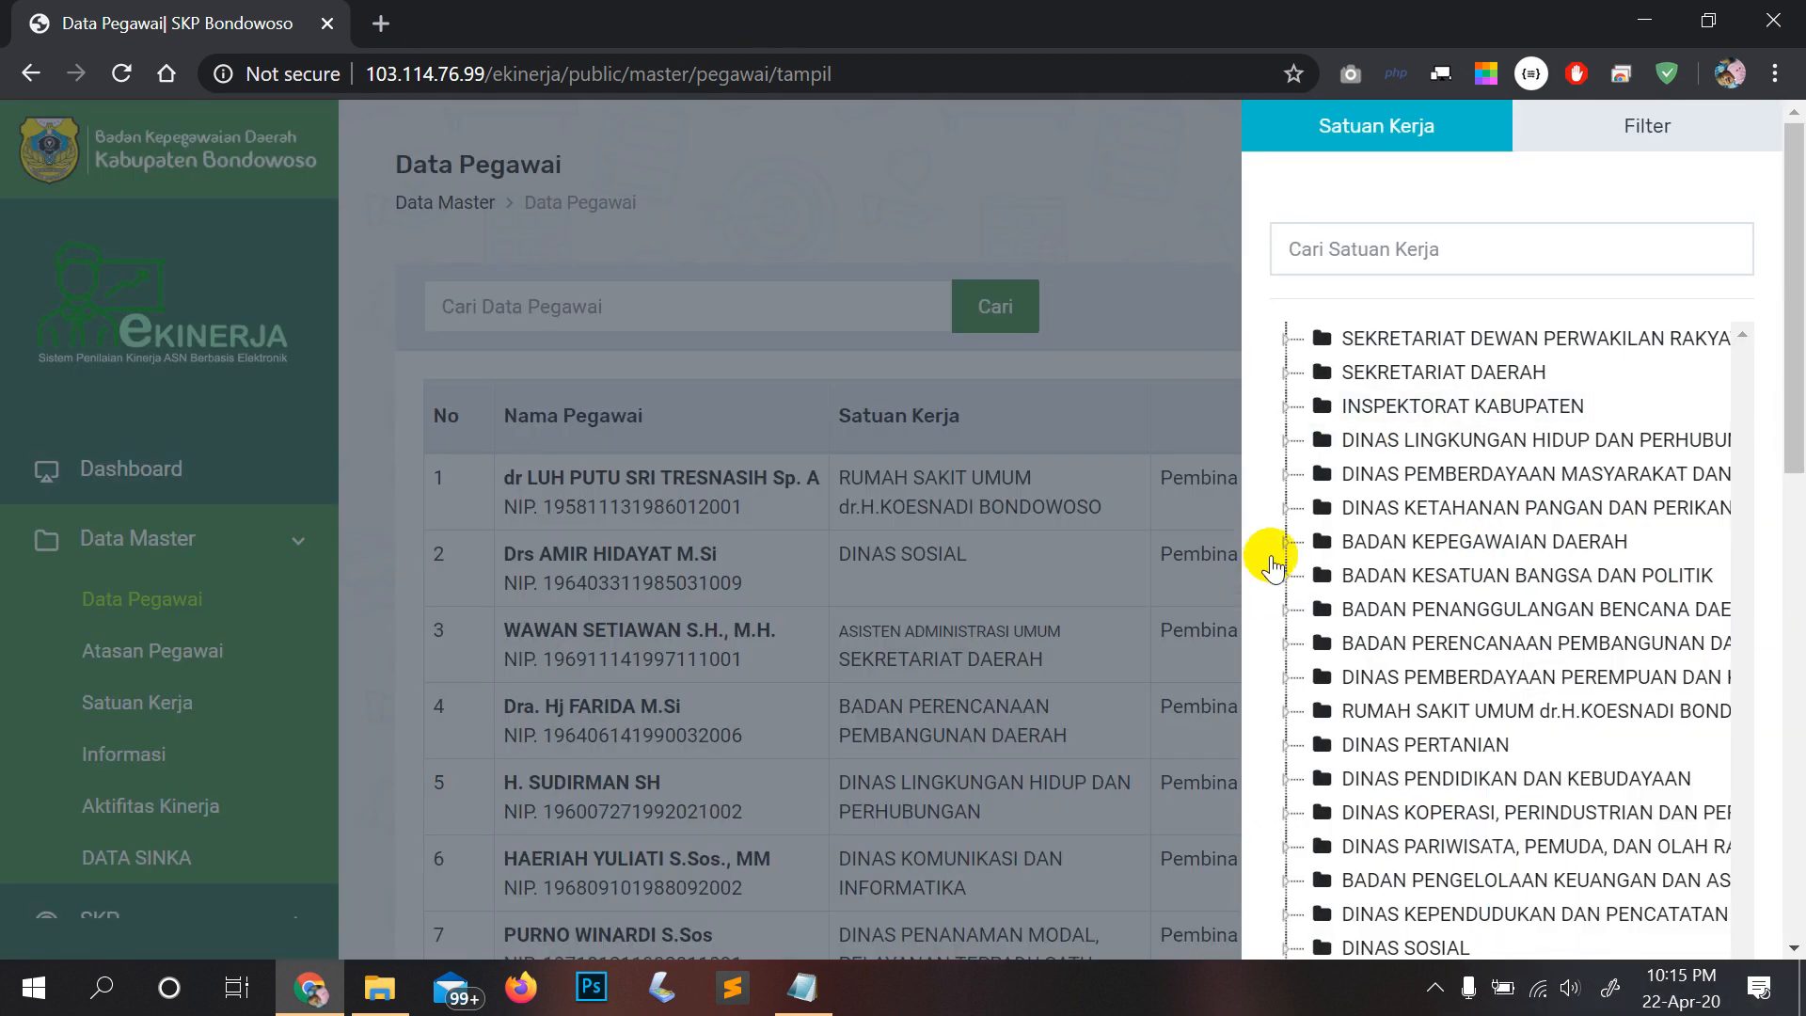
left_click(1285, 542)
scroll(1453, 607, "down", 2)
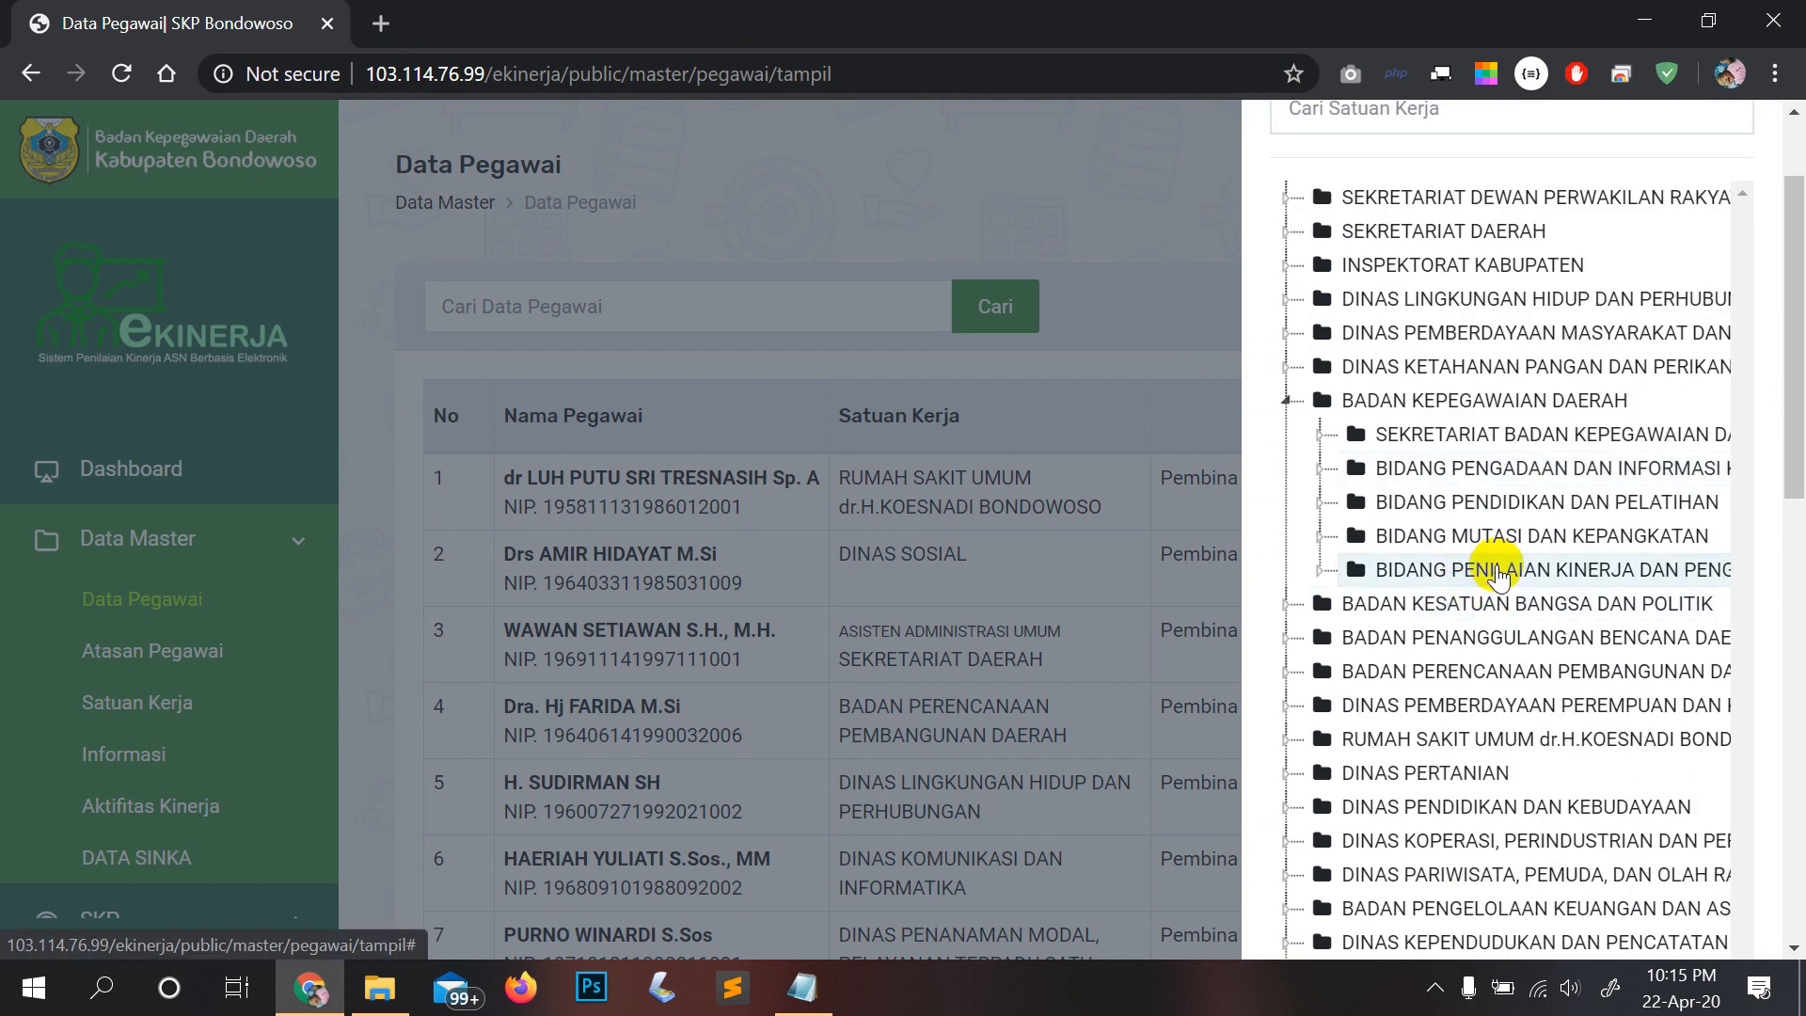
left_click(1498, 570)
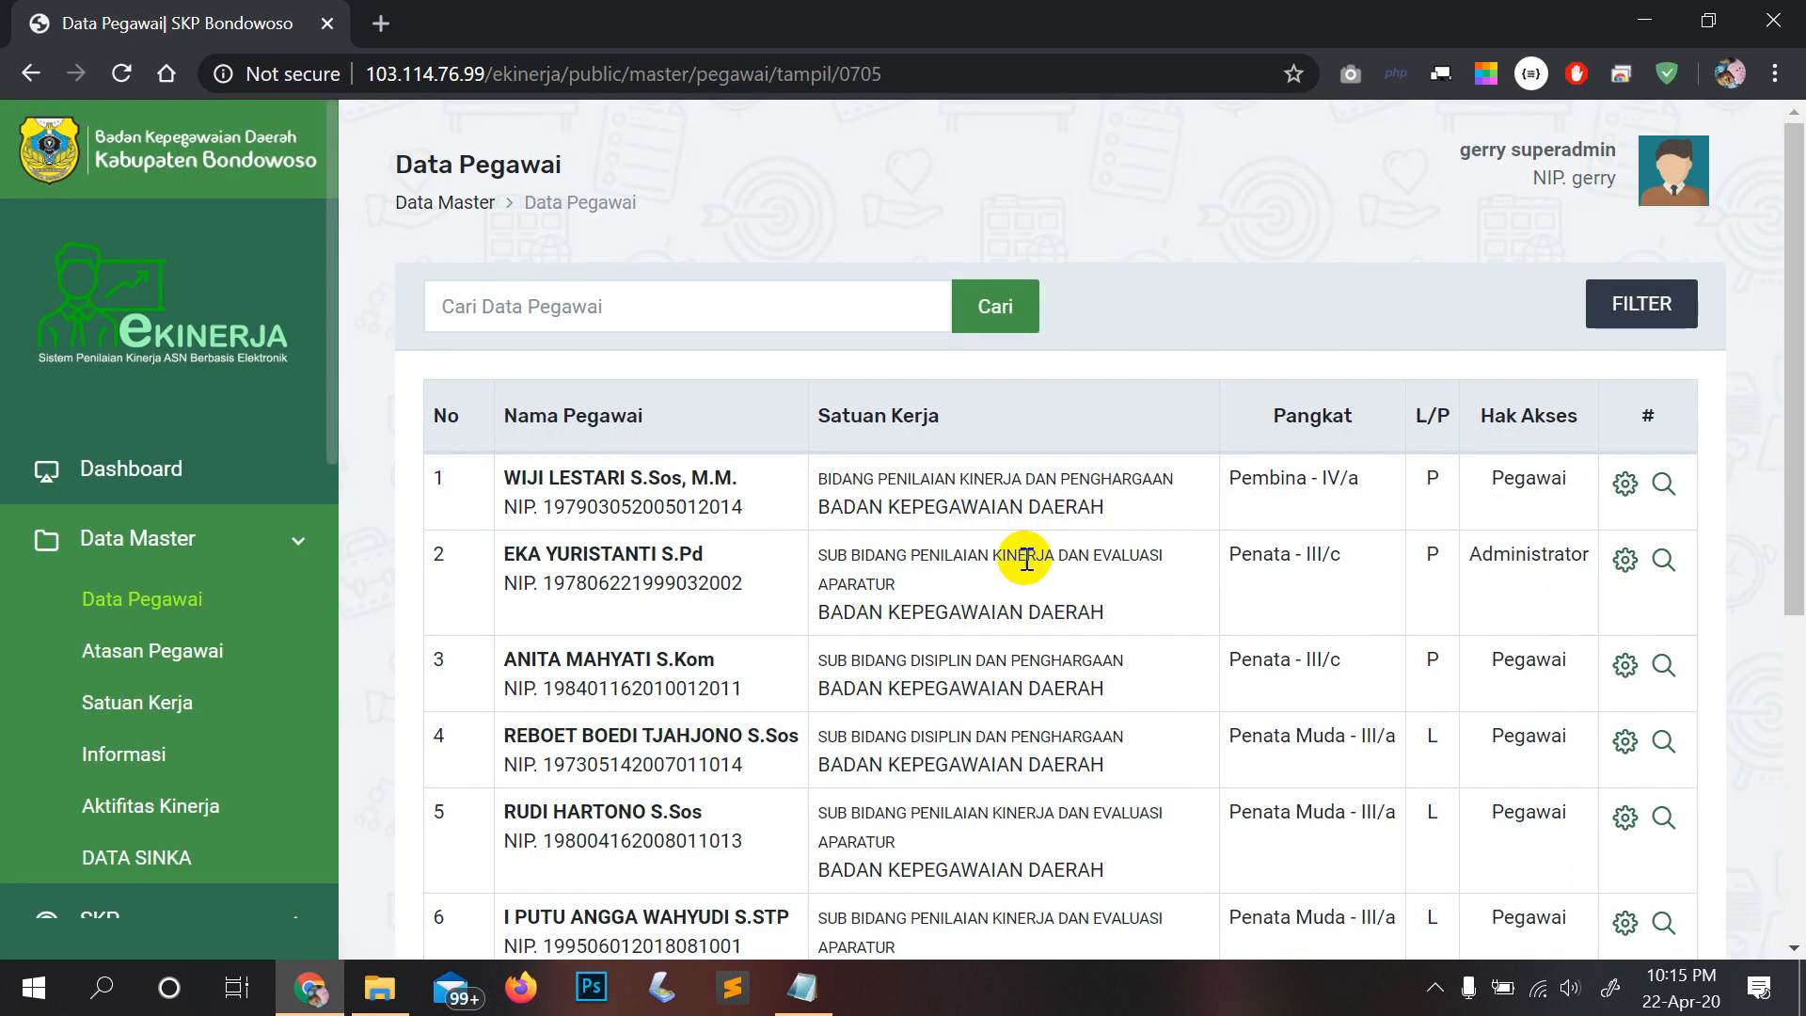
Step: Select the NIP of the row 5 employee and open an Incognito window
scroll(768, 663, "down", 1)
scroll(769, 663, "down", 2)
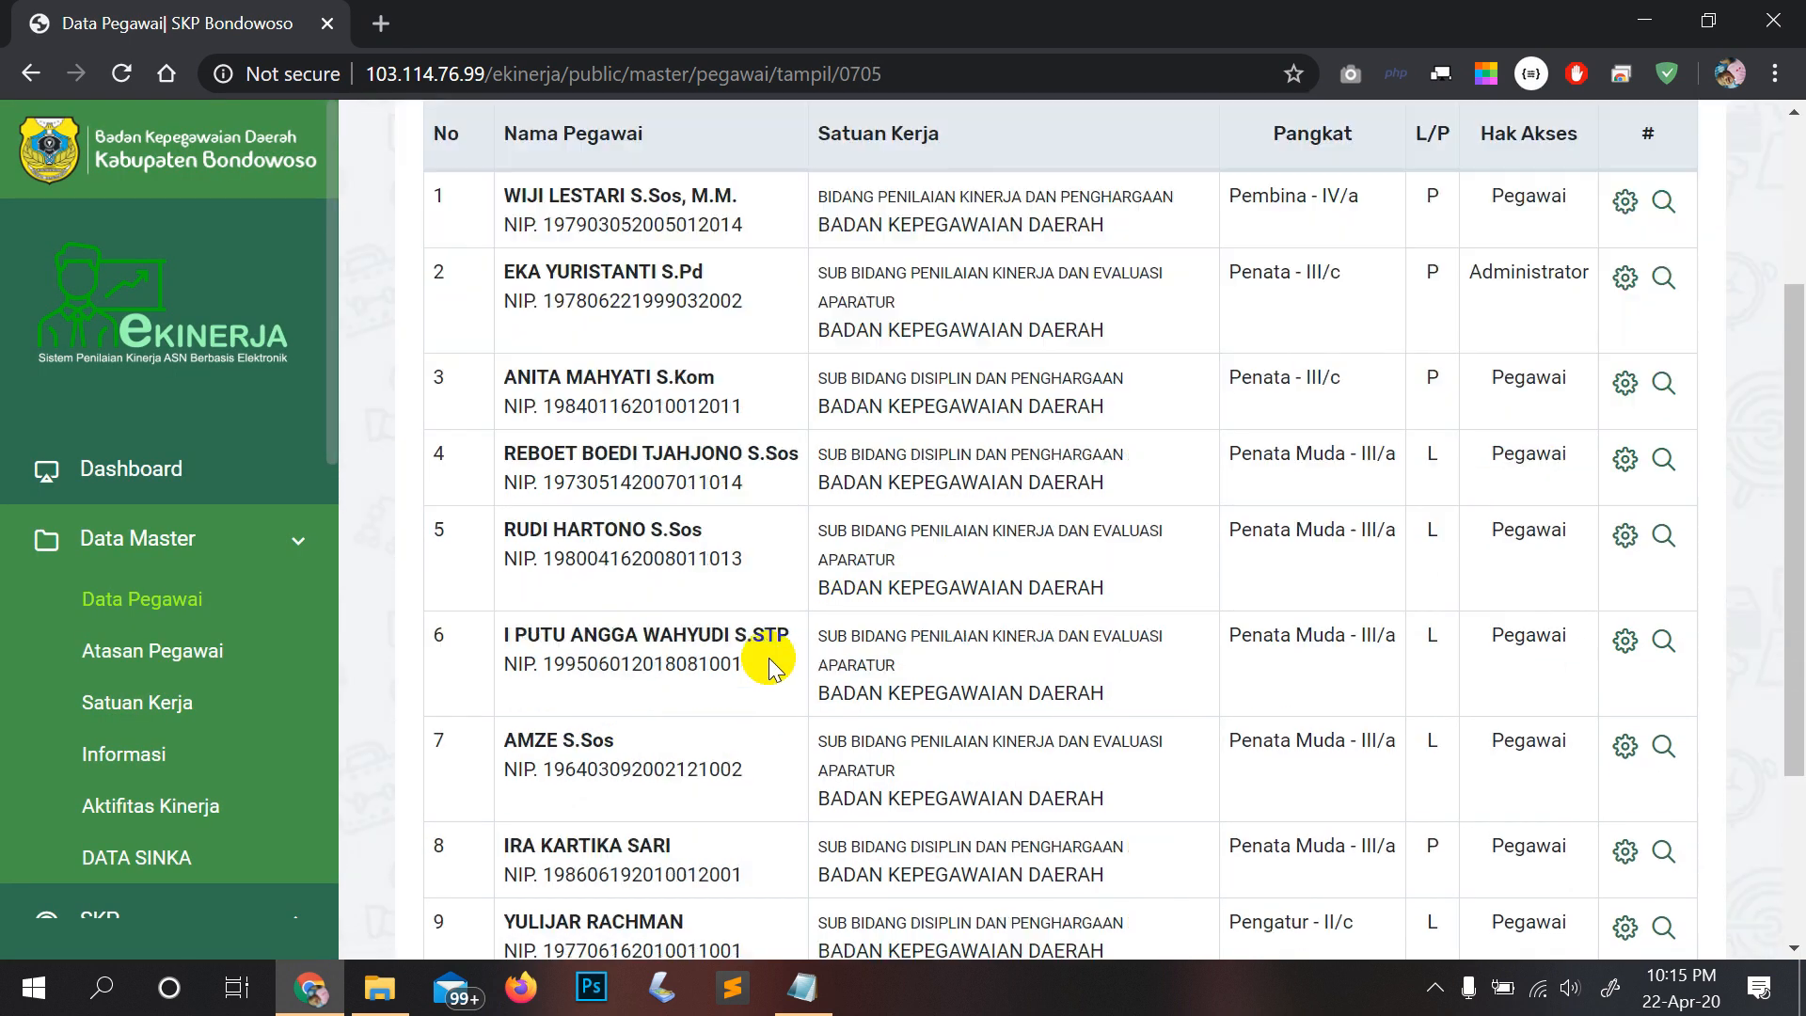
double_click(603, 565)
key("ctrl+c")
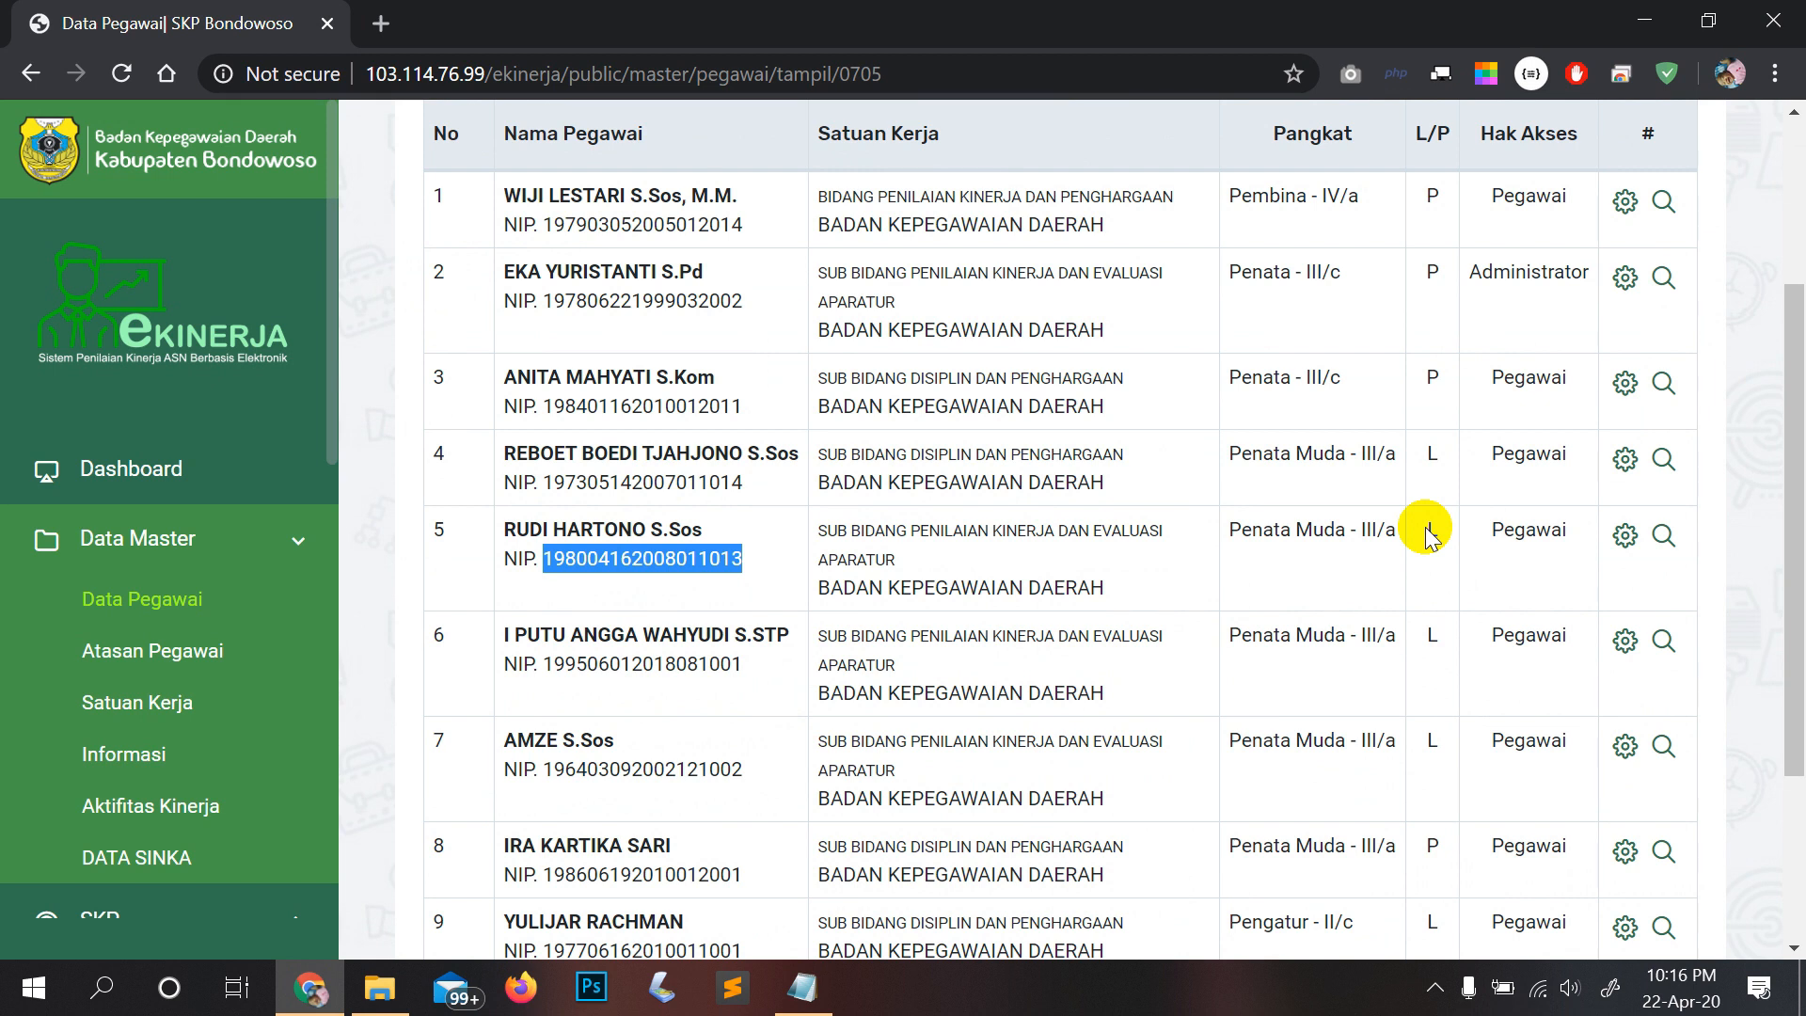
key("ctrl+shift+n")
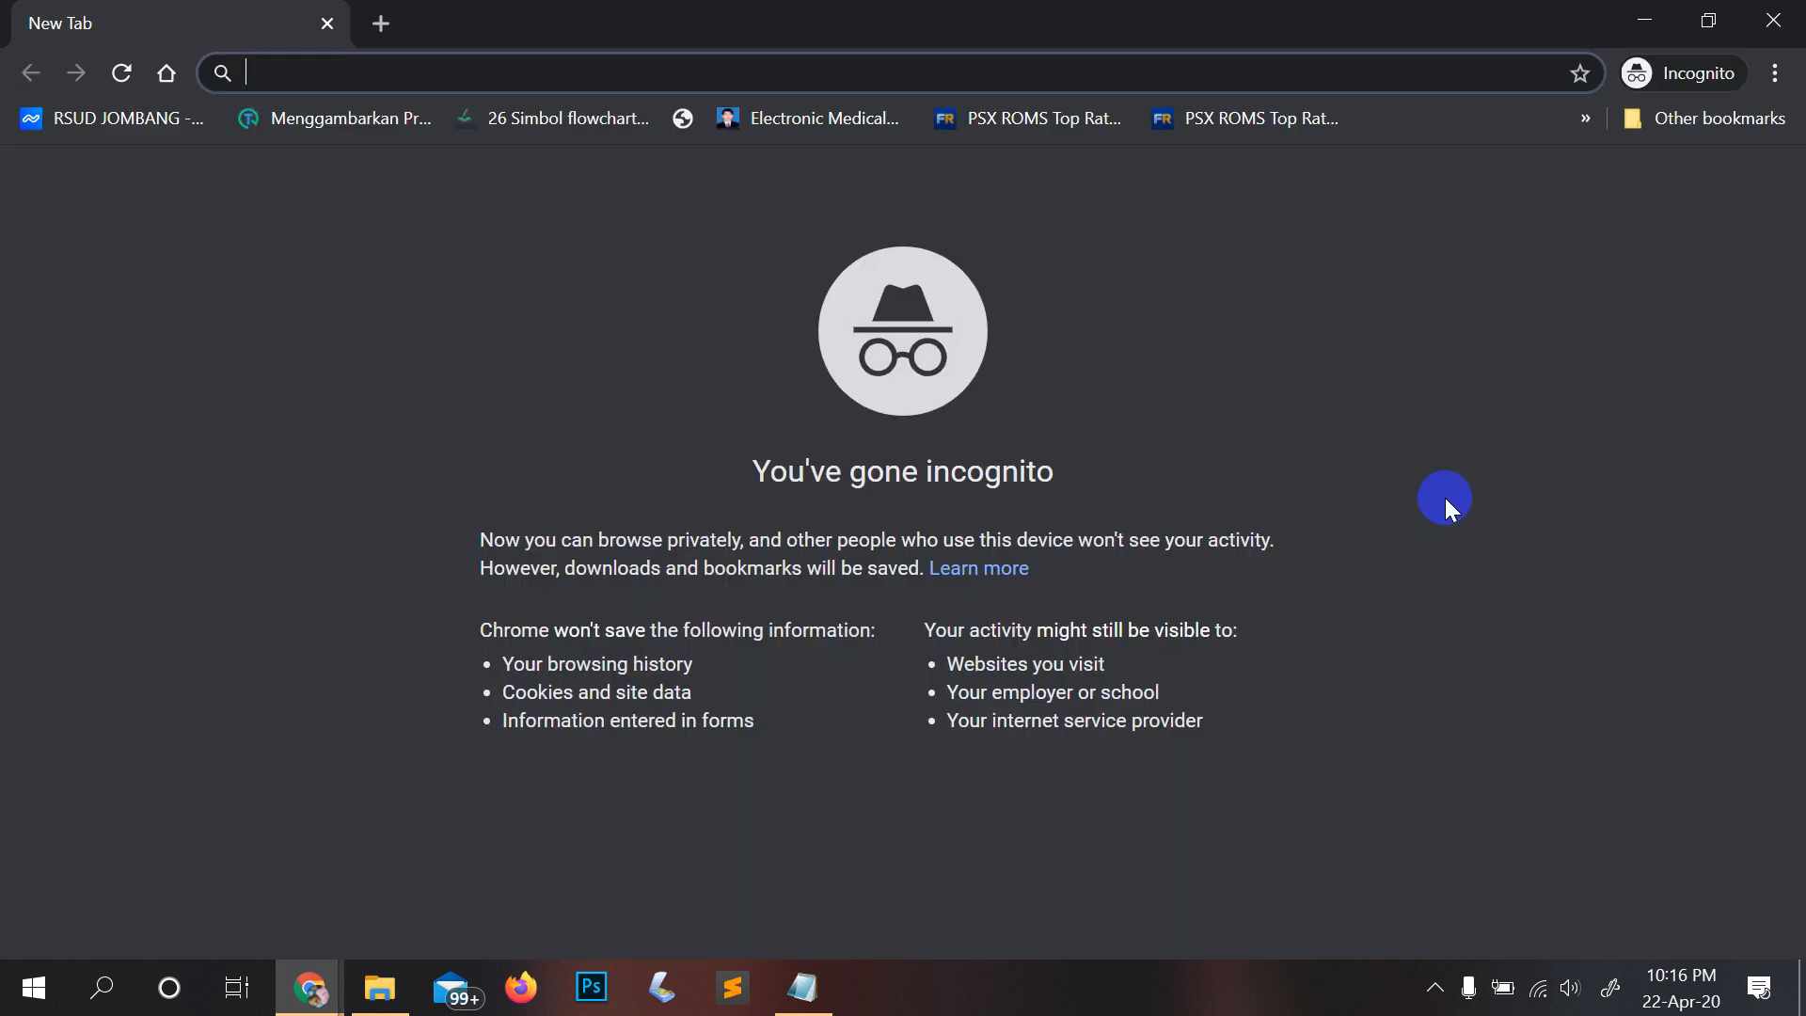
Step: Load the e-Kinerja login page at 103.114.76.99/ekinerja/public in the Incognito window
type("103")
key("Down")
key("Down")
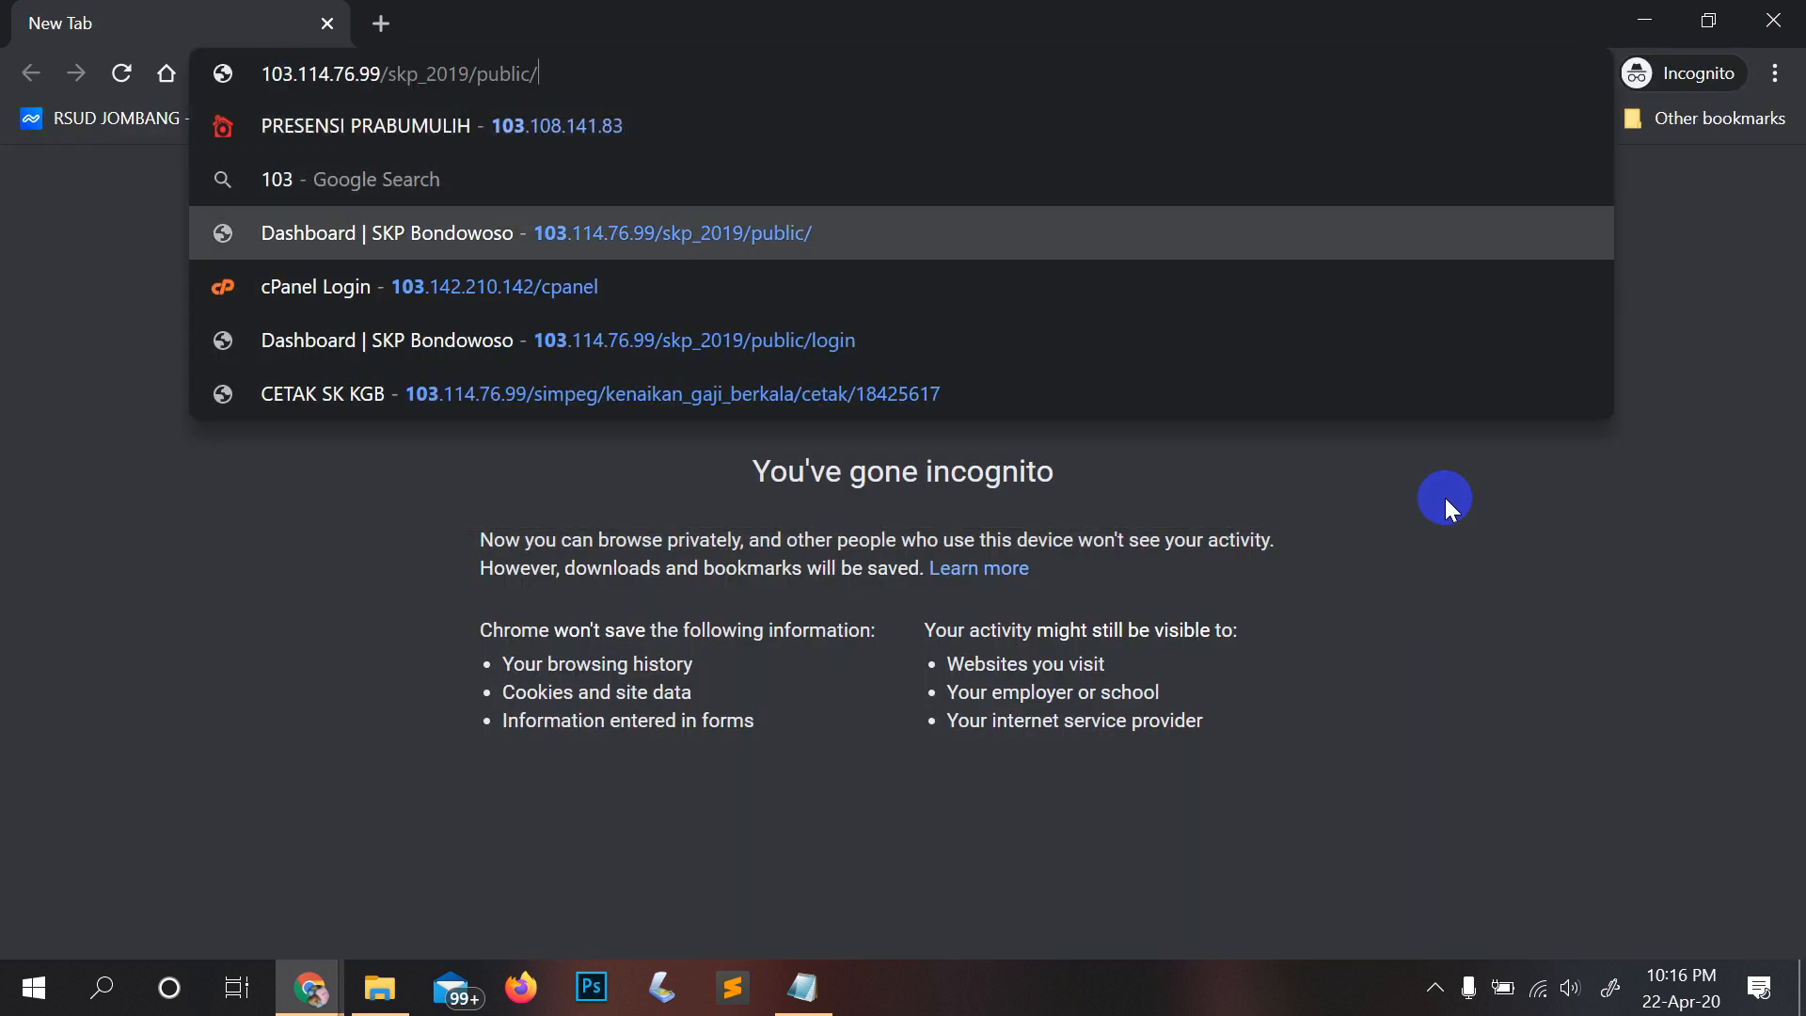
key("BackSpace")
key("BackSpace")
key("BackSpace")
key("BackSpace")
key("BackSpace")
key("BackSpace")
key("BackSpace")
key("BackSpace")
key("BackSpace")
key("BackSpace")
key("BackSpace")
key("BackSpace")
key("BackSpace")
key("BackSpace")
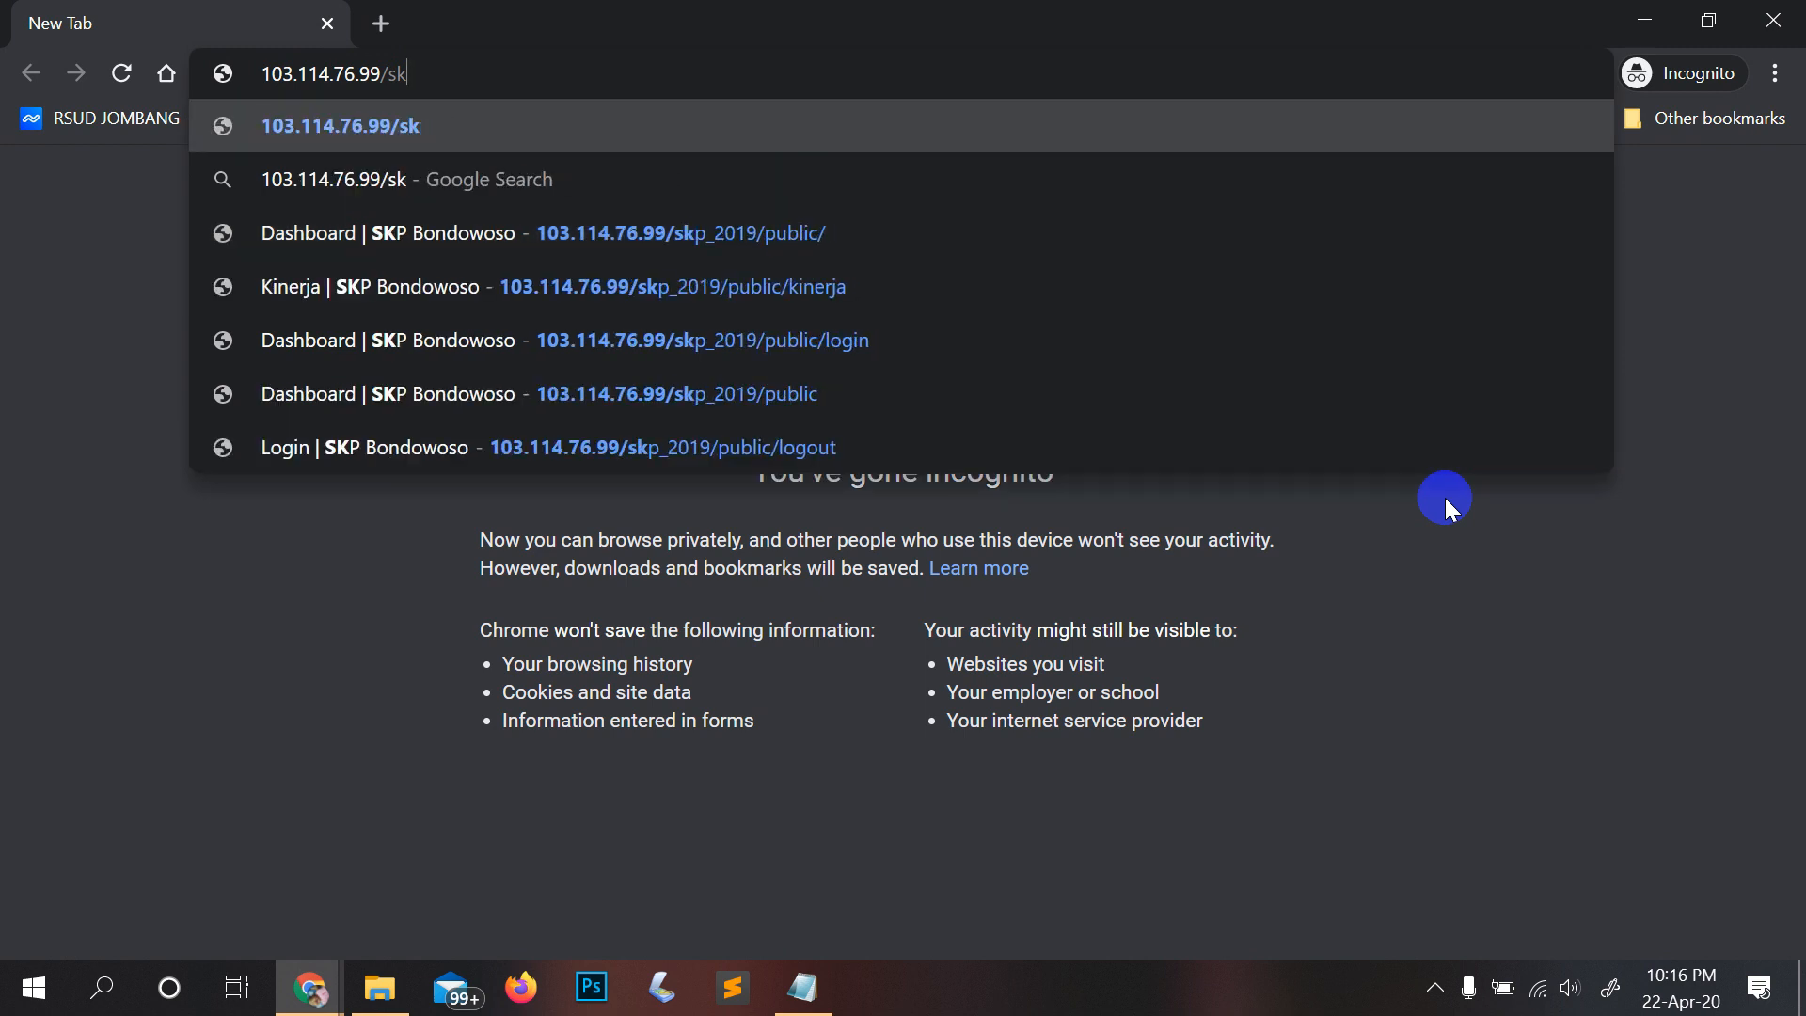
key("BackSpace")
key("BackSpace")
type("ekin")
key("Return")
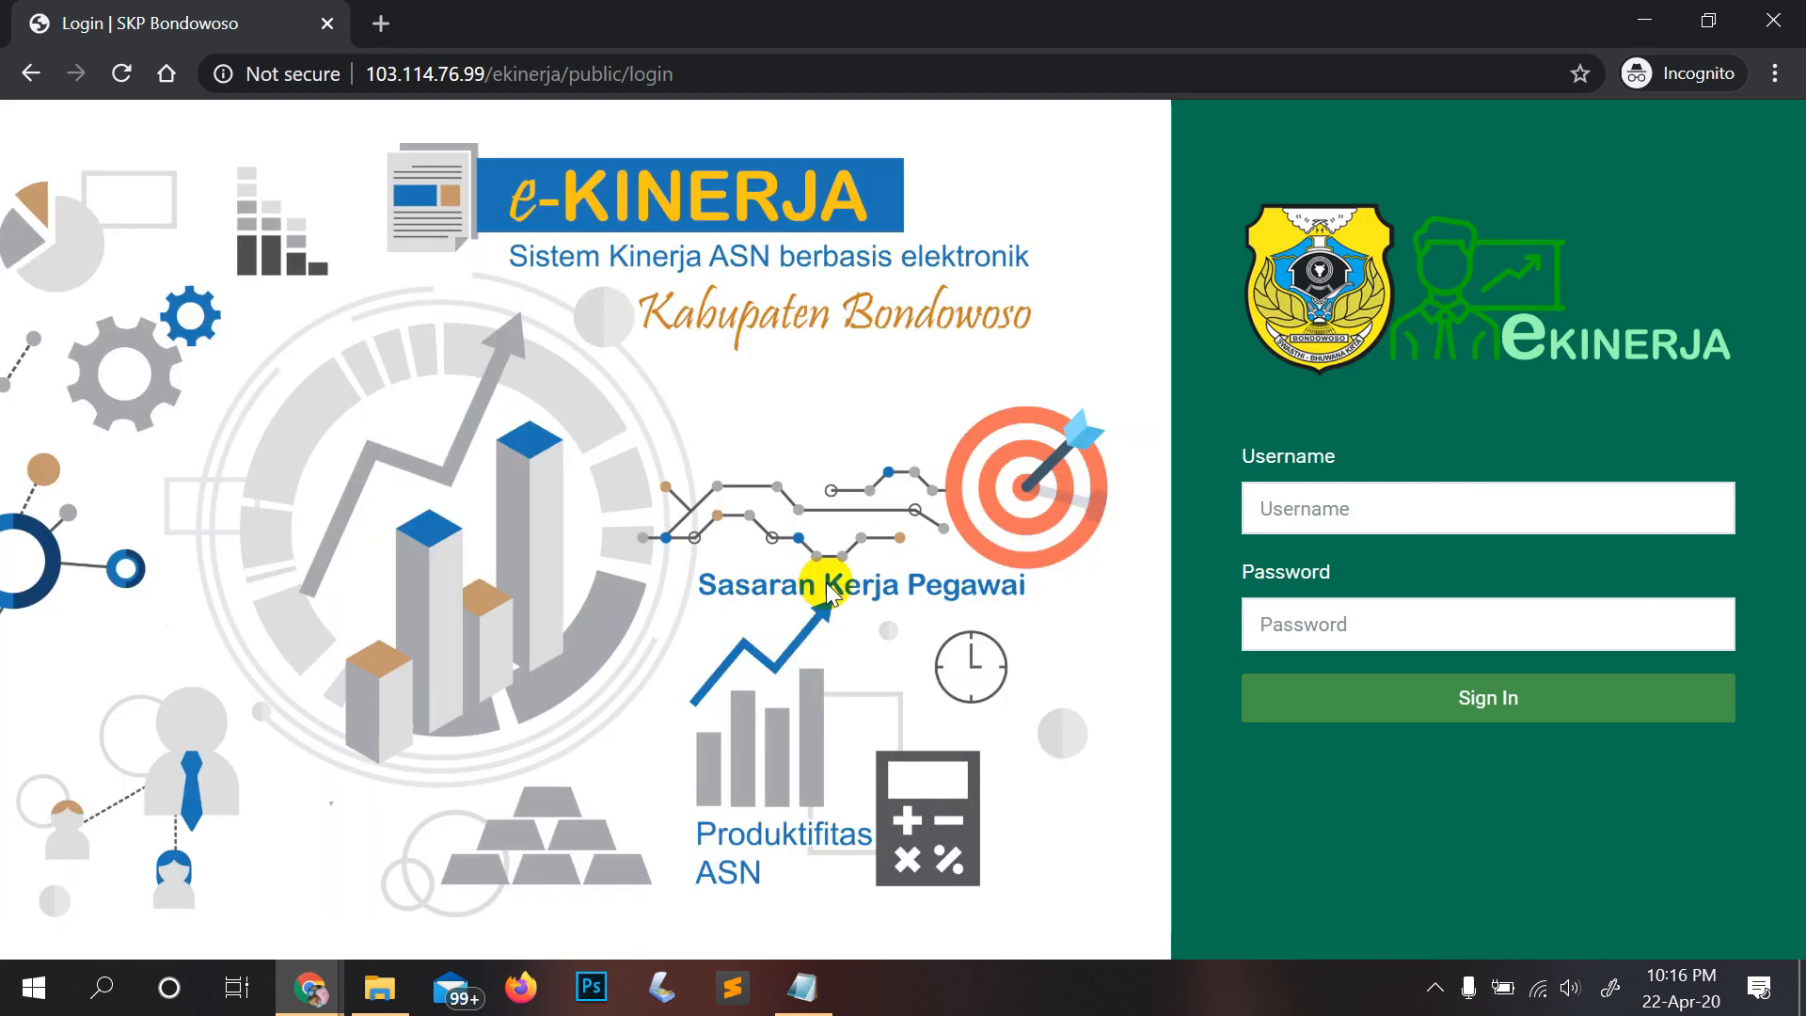
Step: Sign in with the copied employee NIP as username and the account password
left_click(1344, 513)
key("ctrl+v")
key("Tab")
key("ctrl+v")
left_click(1354, 698)
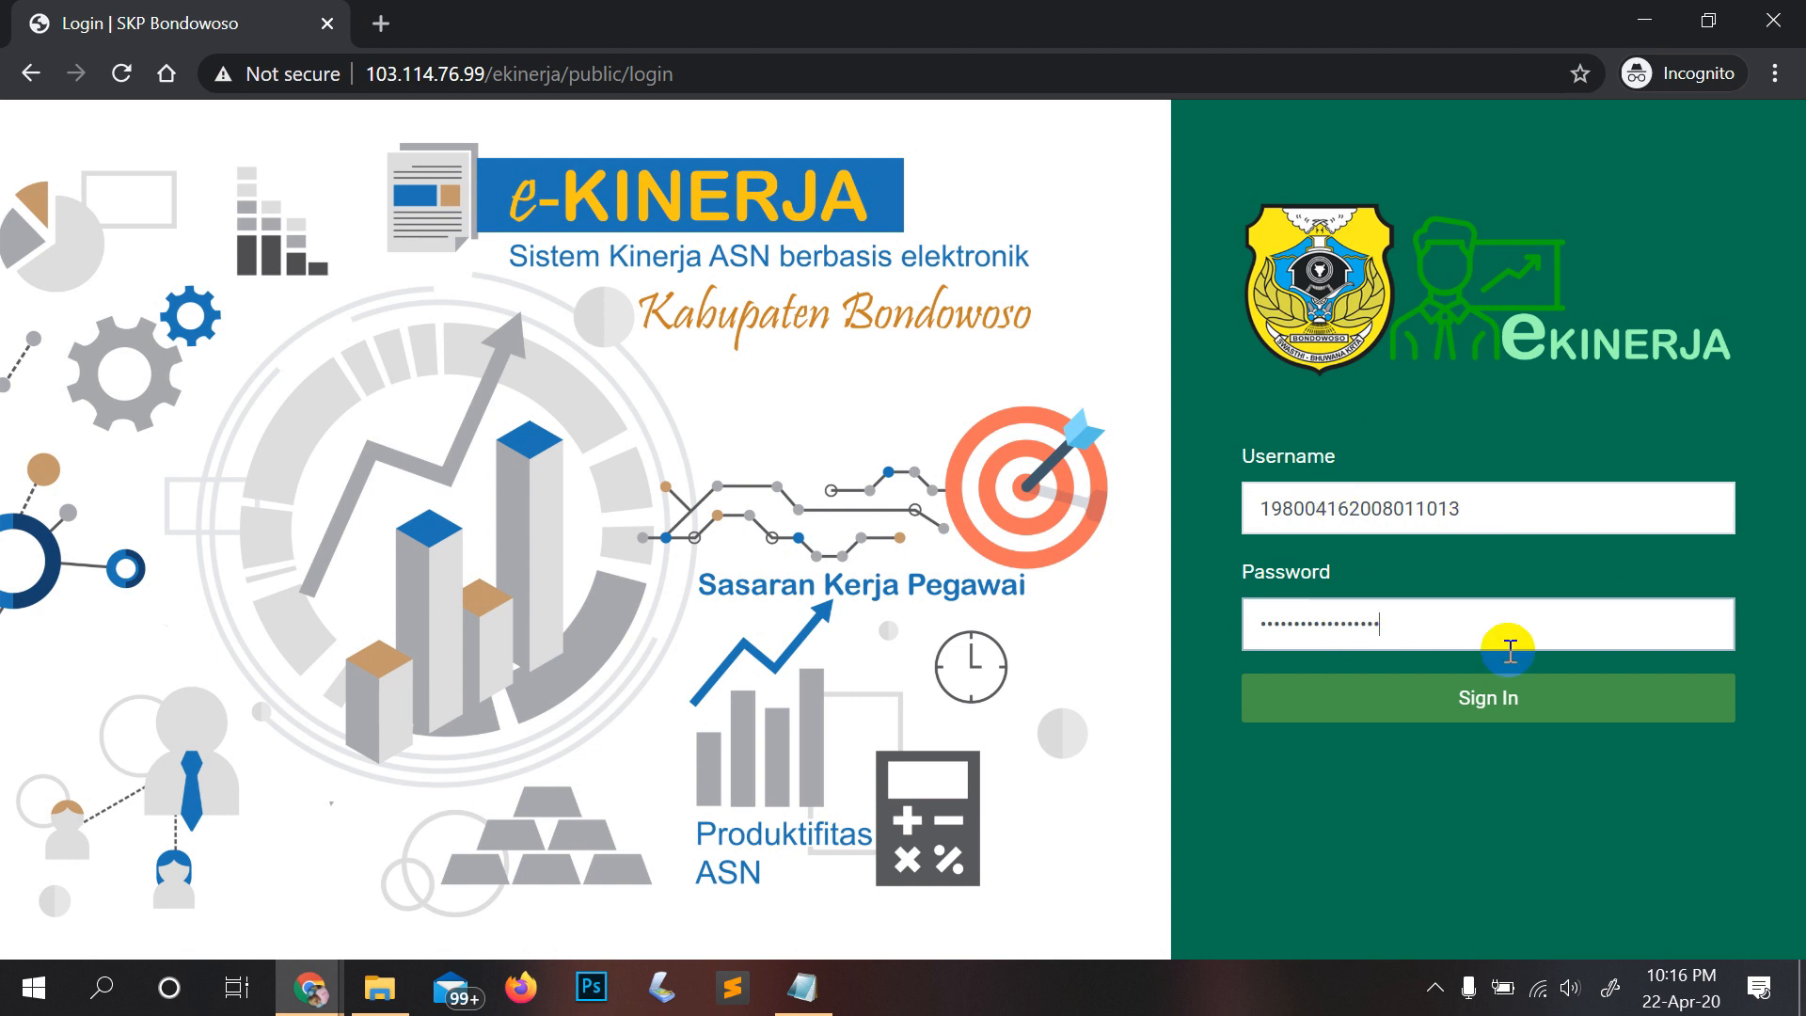
left_click(1506, 701)
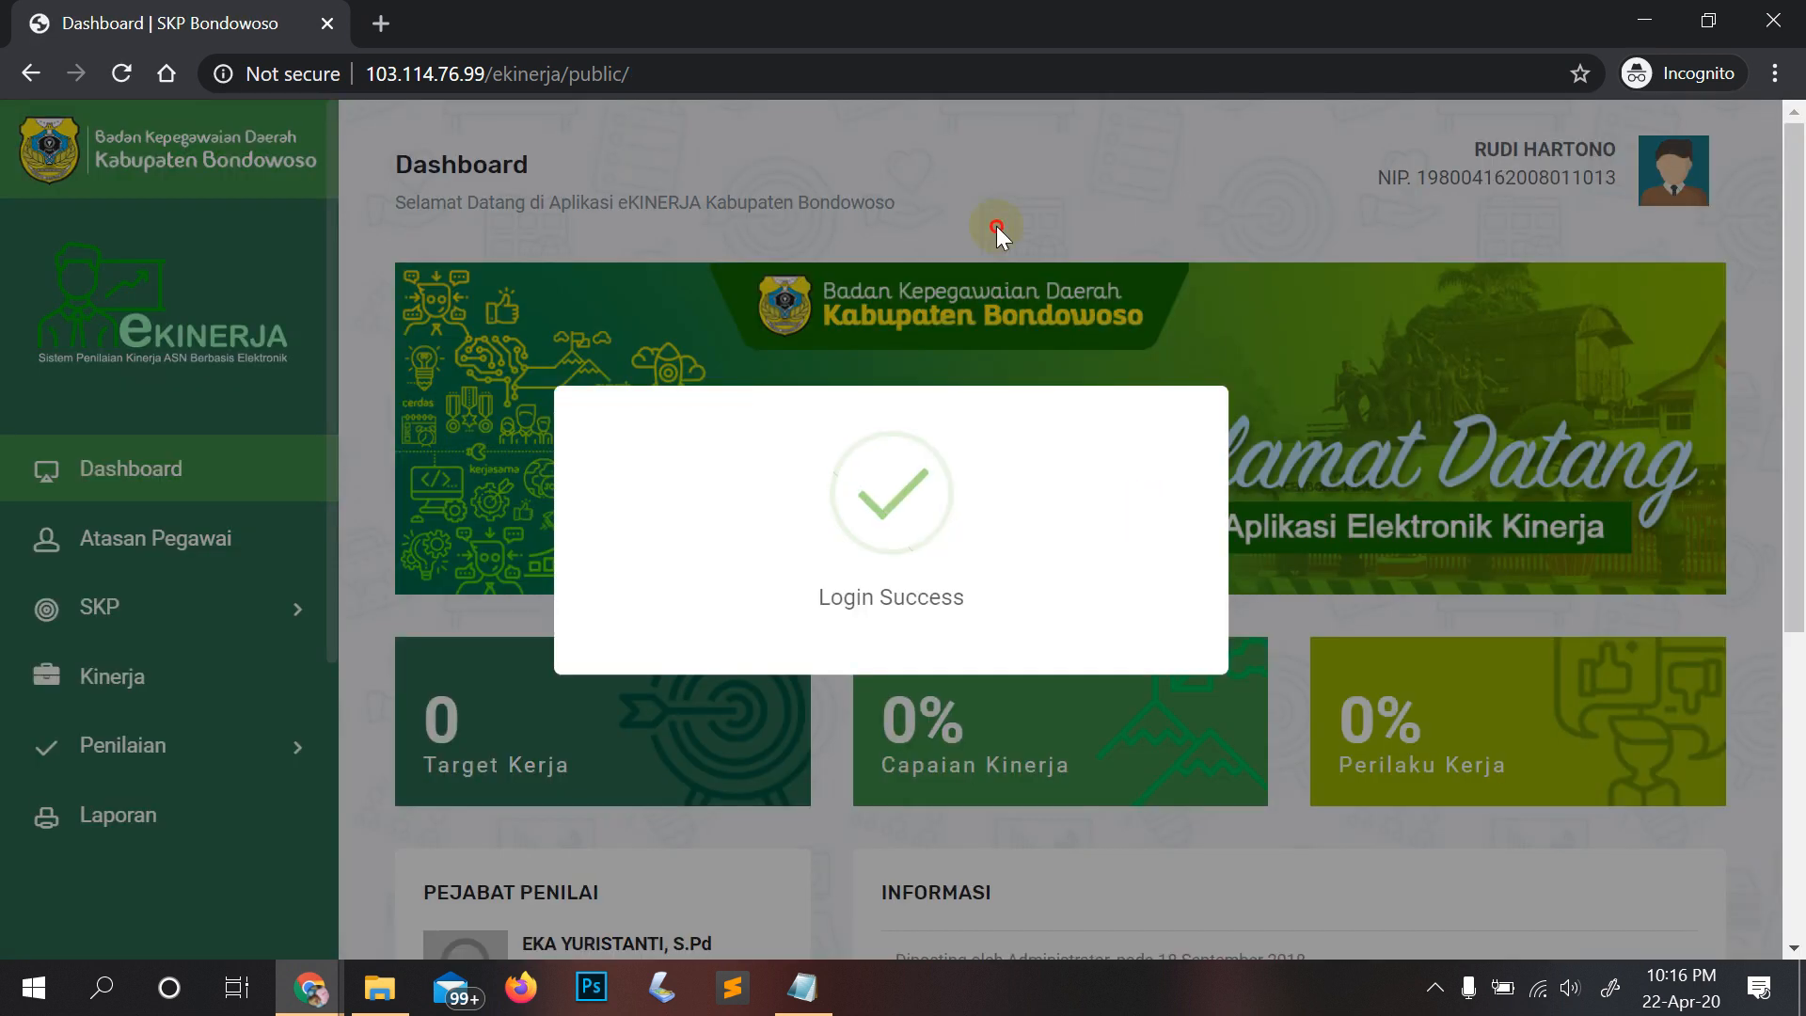
Step: Dismiss the Login Success popup so the employee's Dashboard is fully visible
left_click(182, 543)
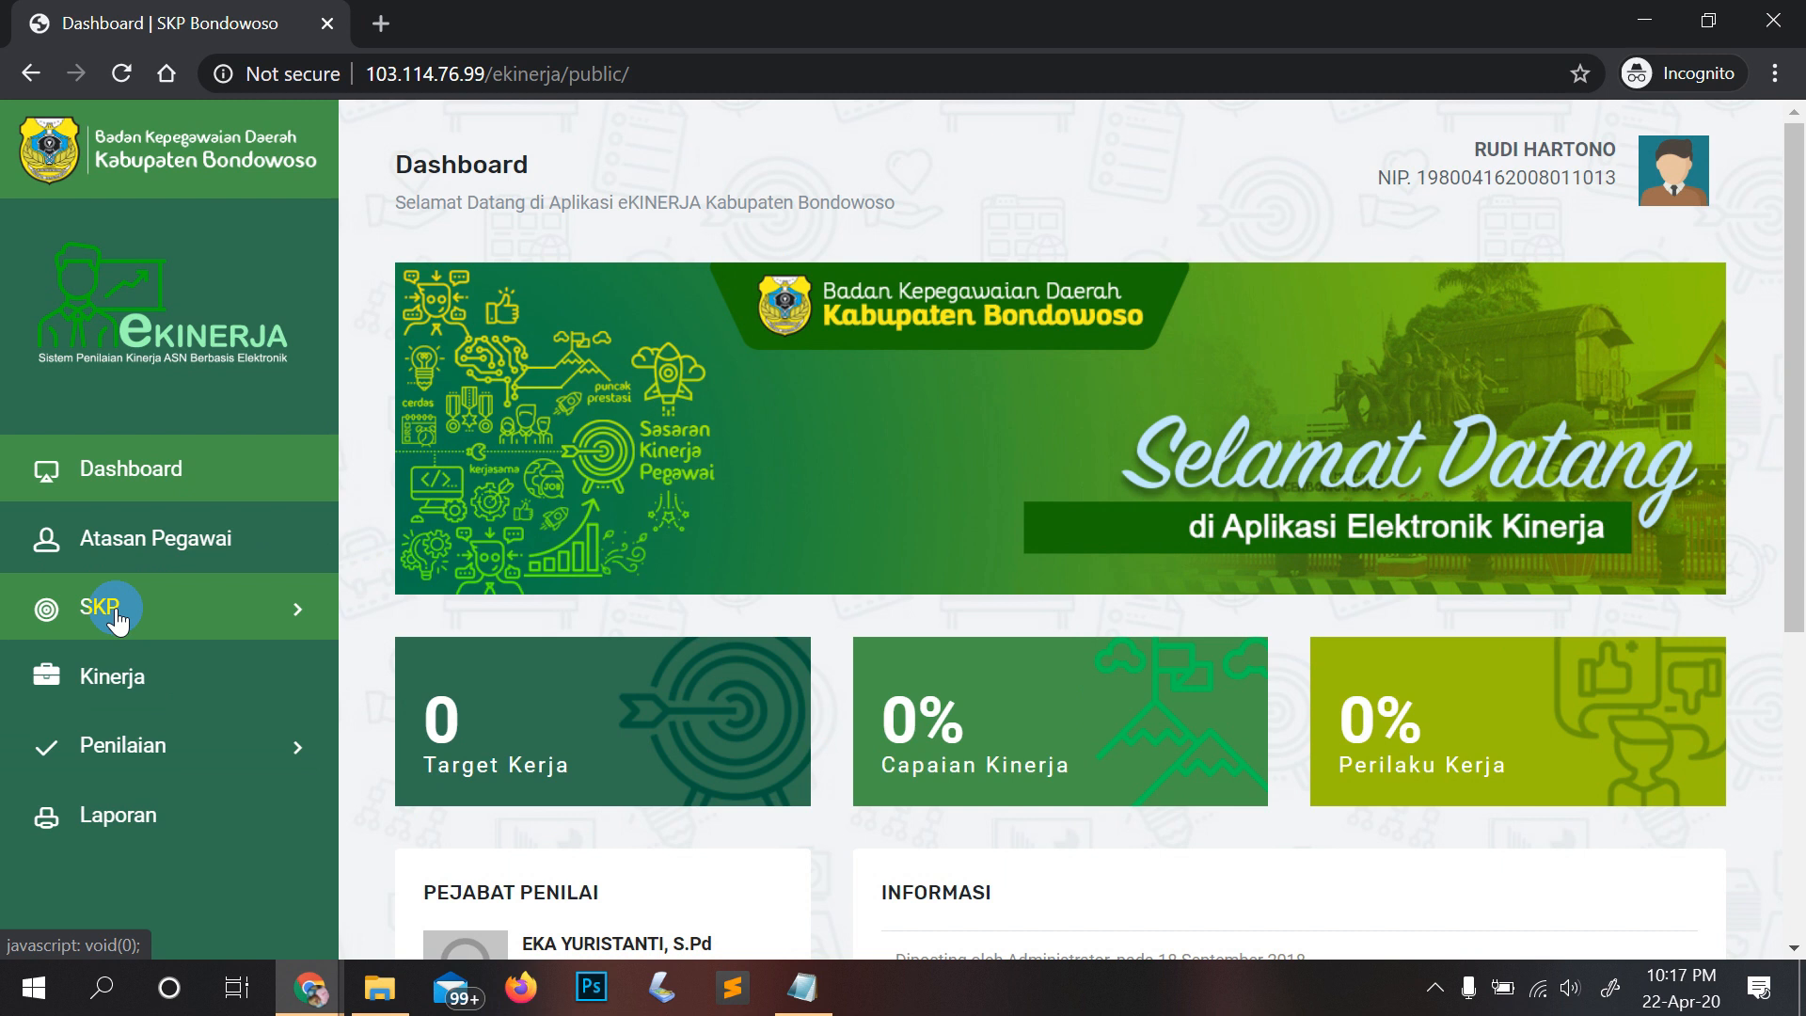
Step: Expand the SKP sidebar menu and open the Target SKP page
left_click(214, 583)
left_click(188, 617)
left_click(228, 704)
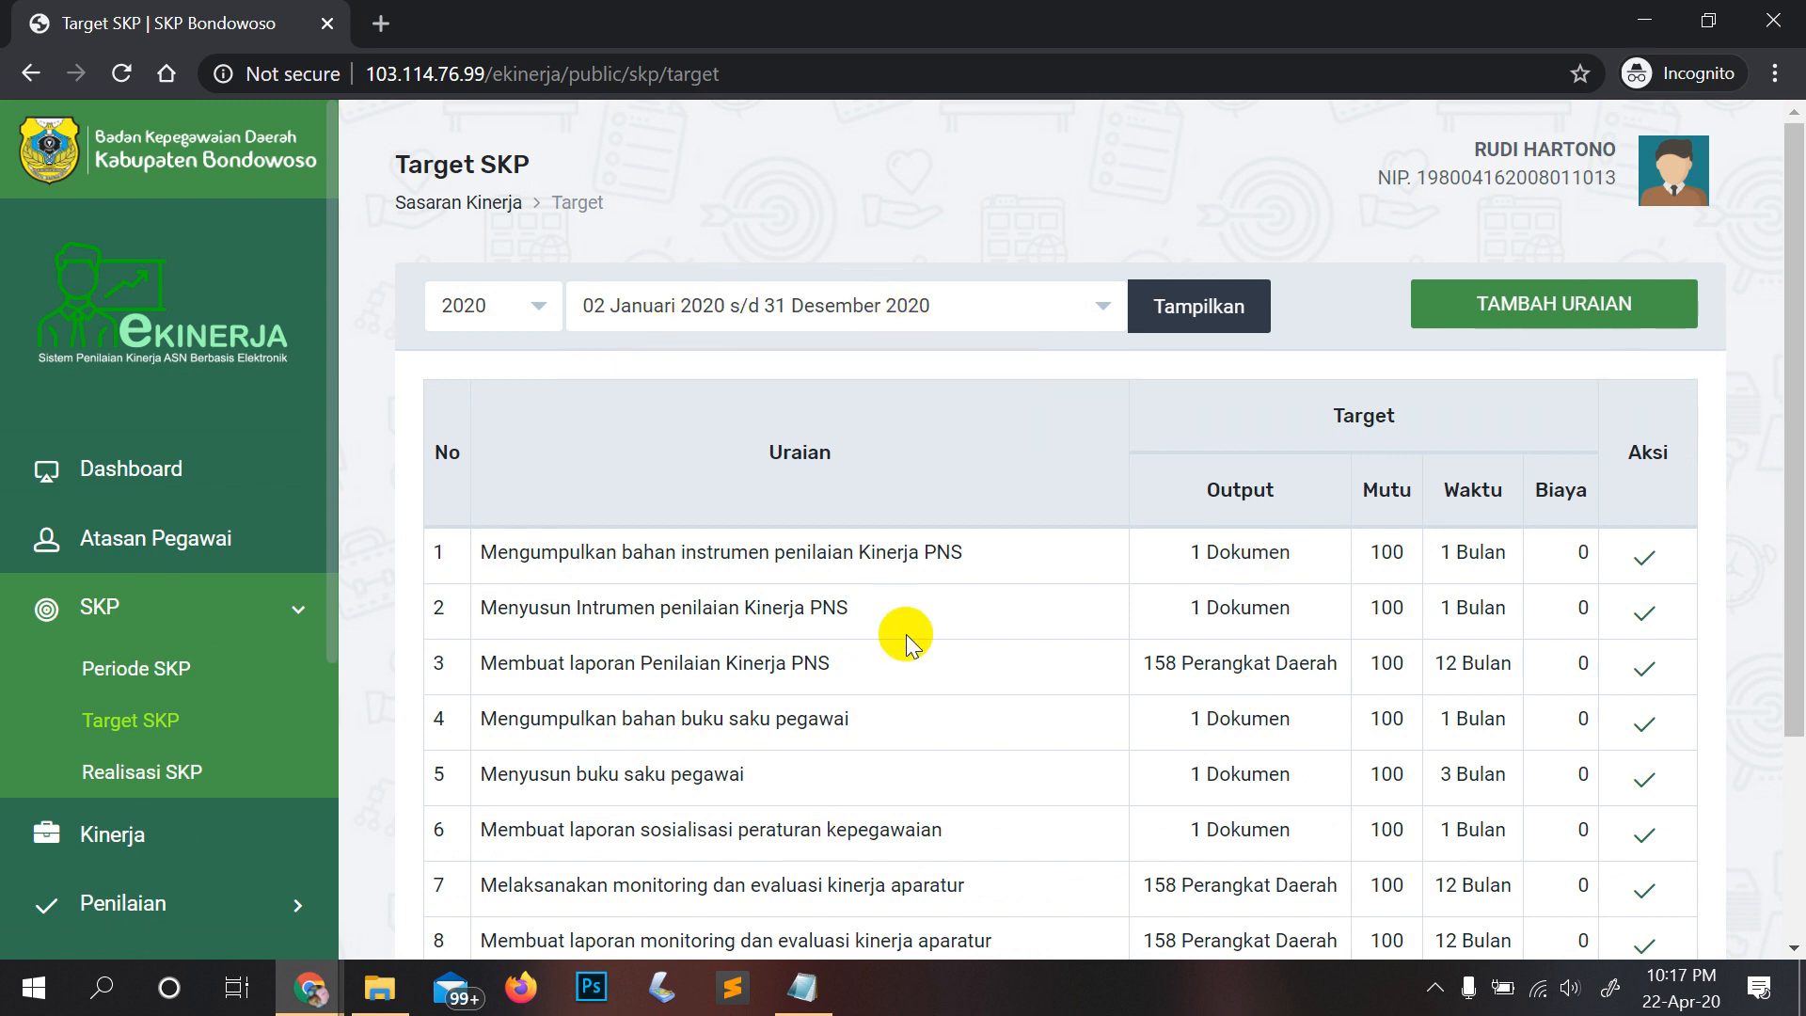
scroll(905, 642, "down", 3)
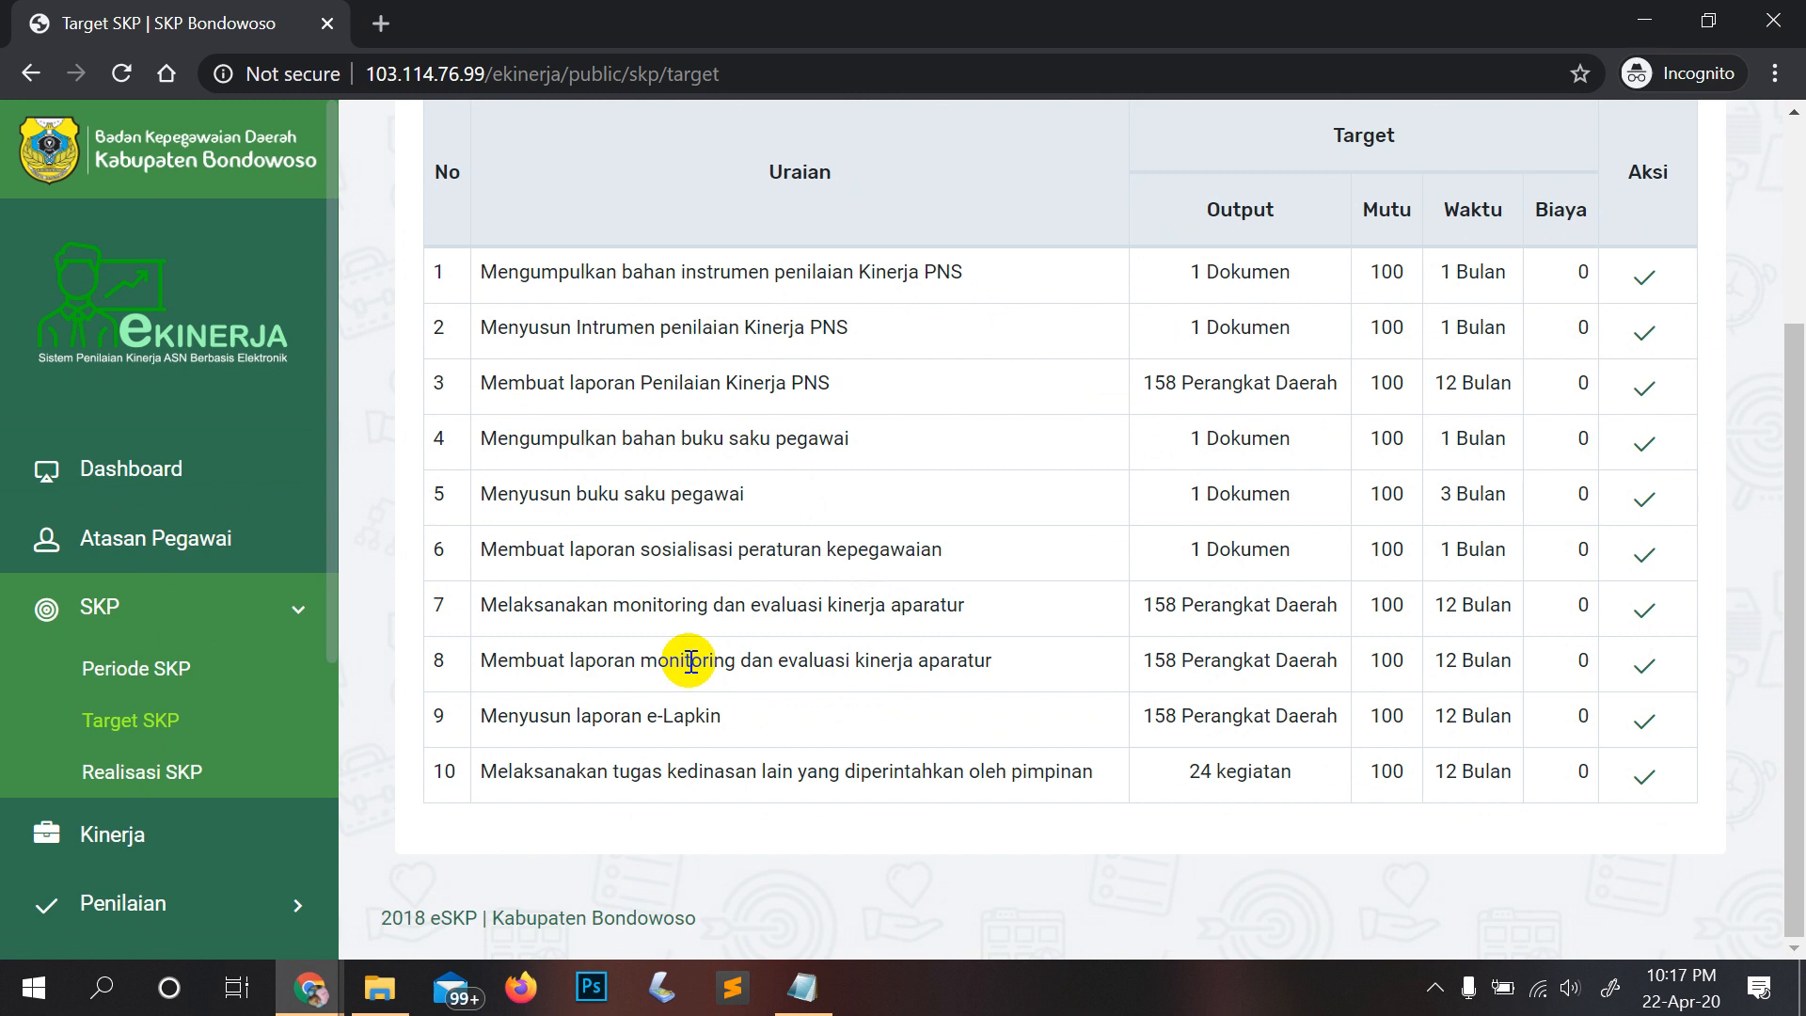
Step: Review the ten 2020 targets in the table, then collapse the SKP menu
left_click_drag(489, 273, 988, 276)
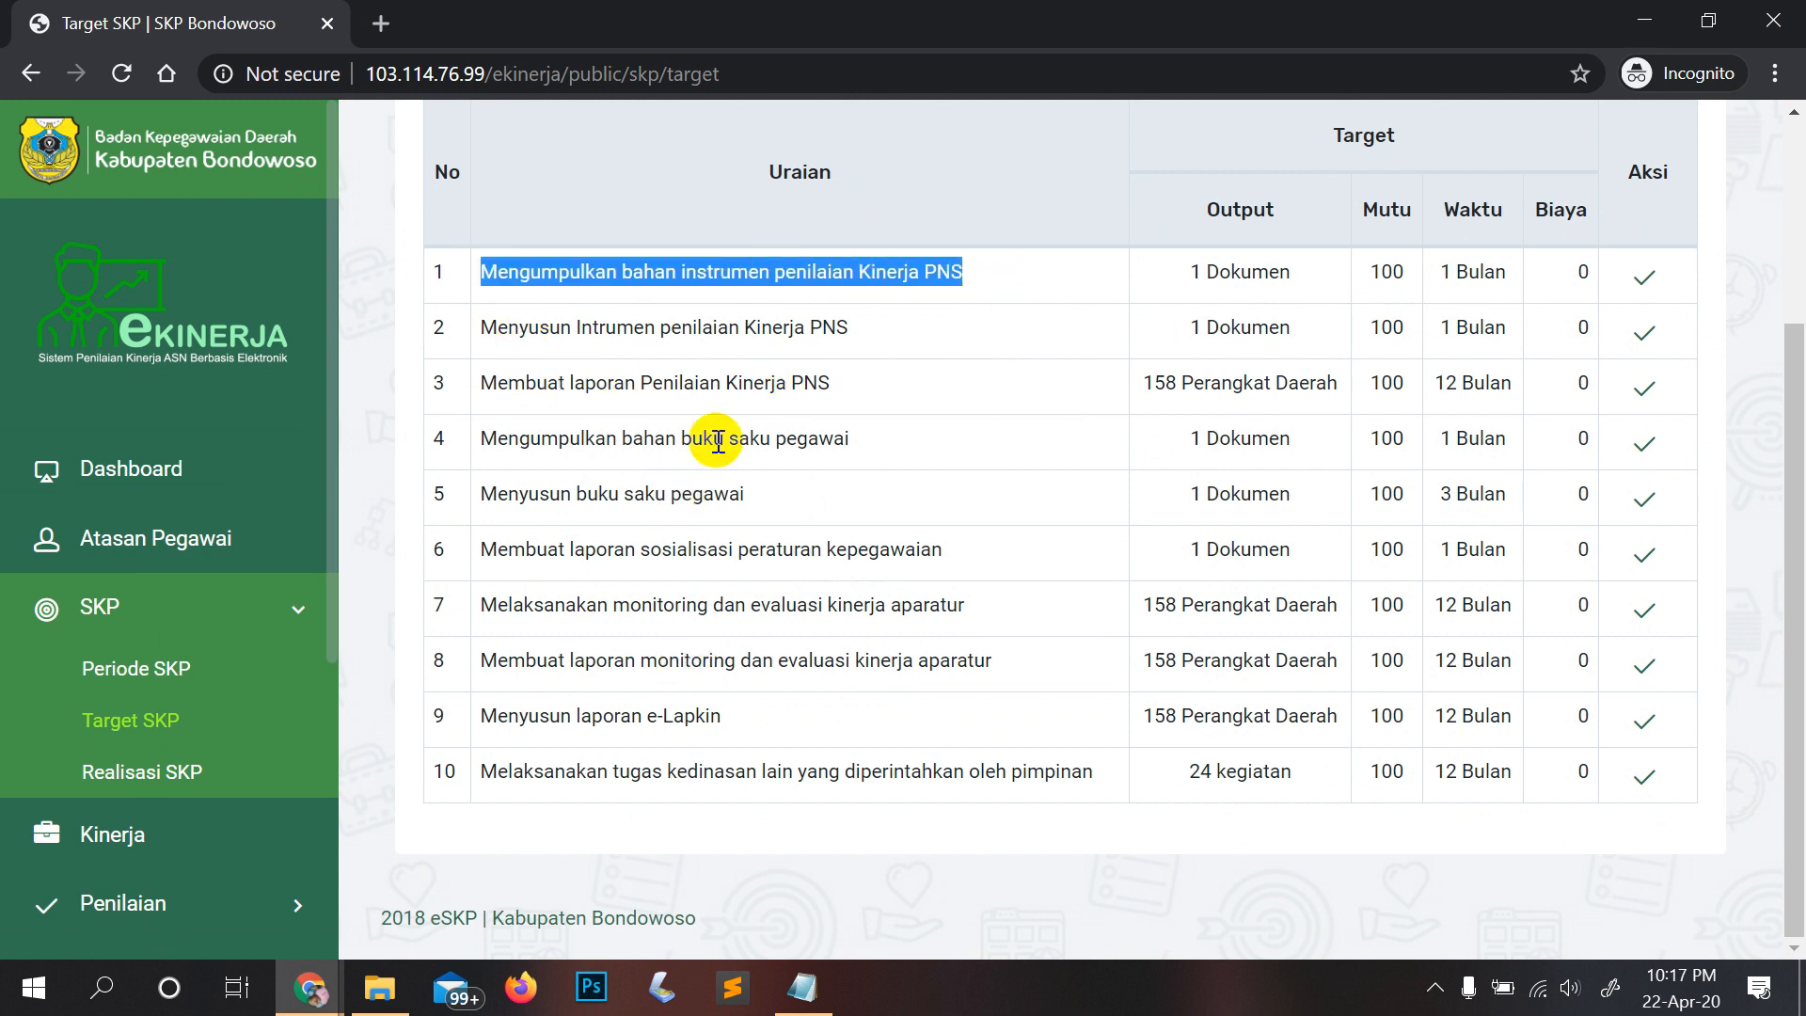
left_click(711, 331)
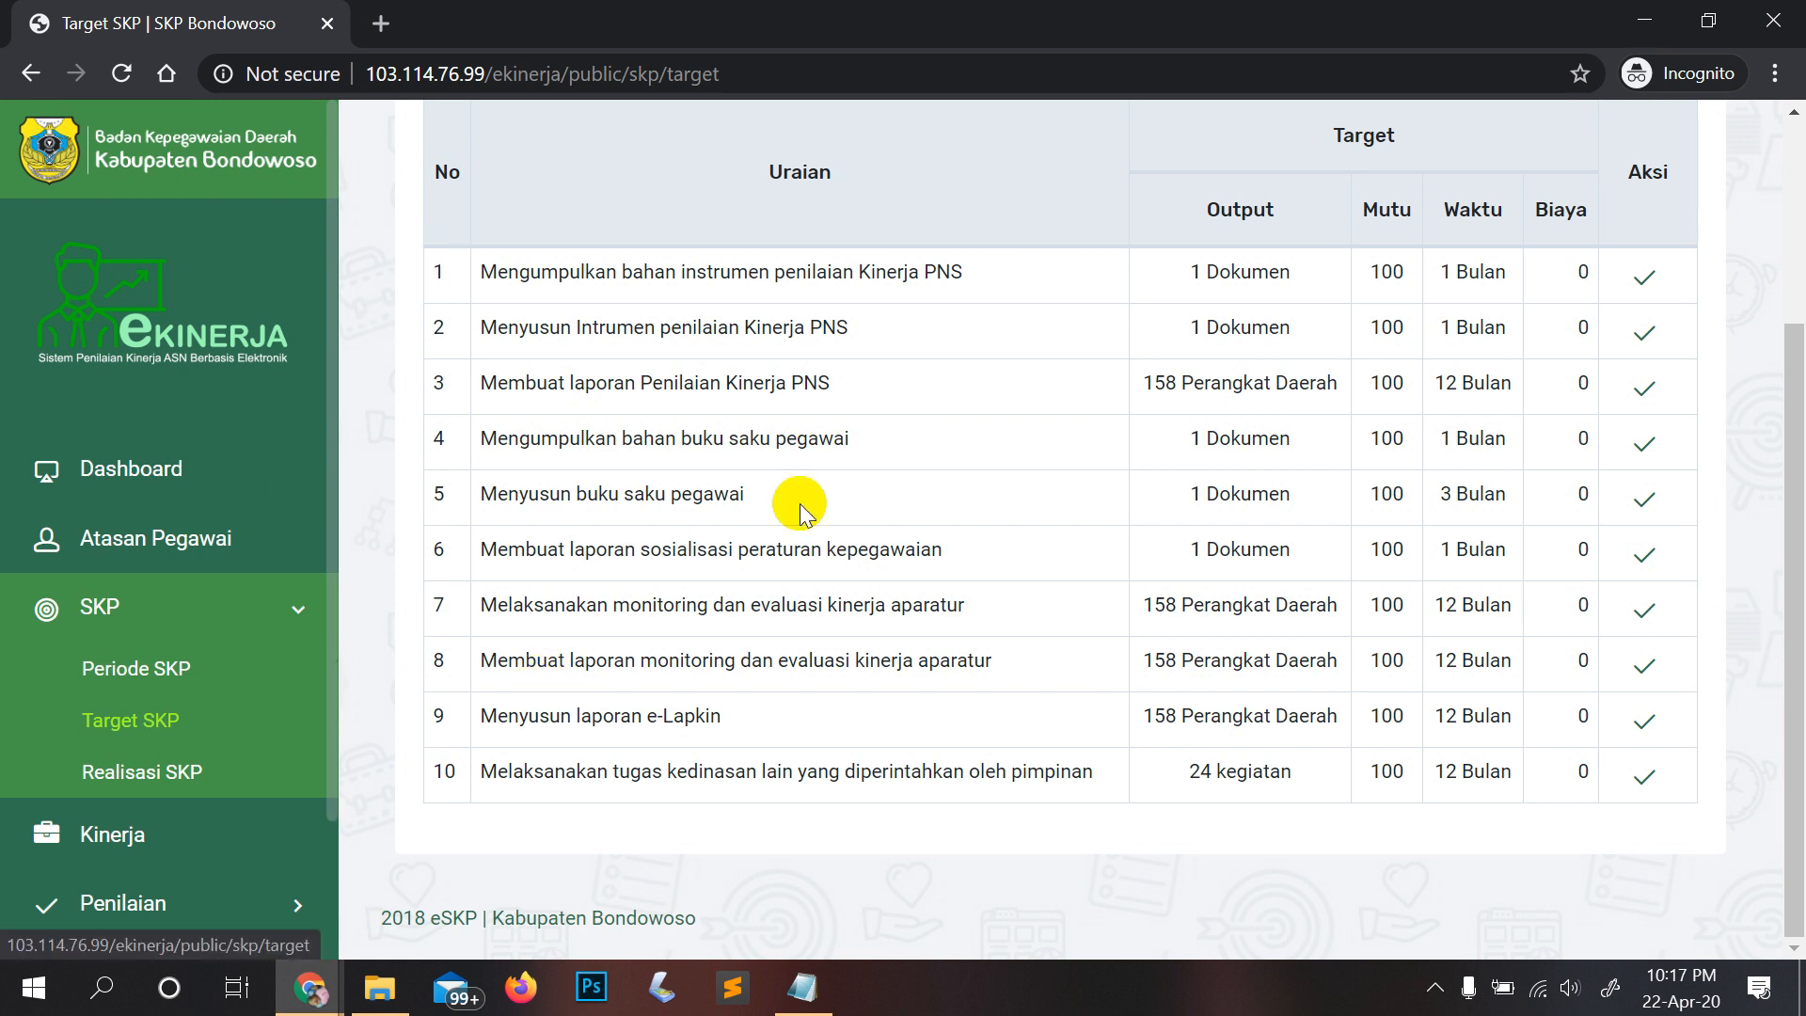
scroll(920, 552, "up", 3)
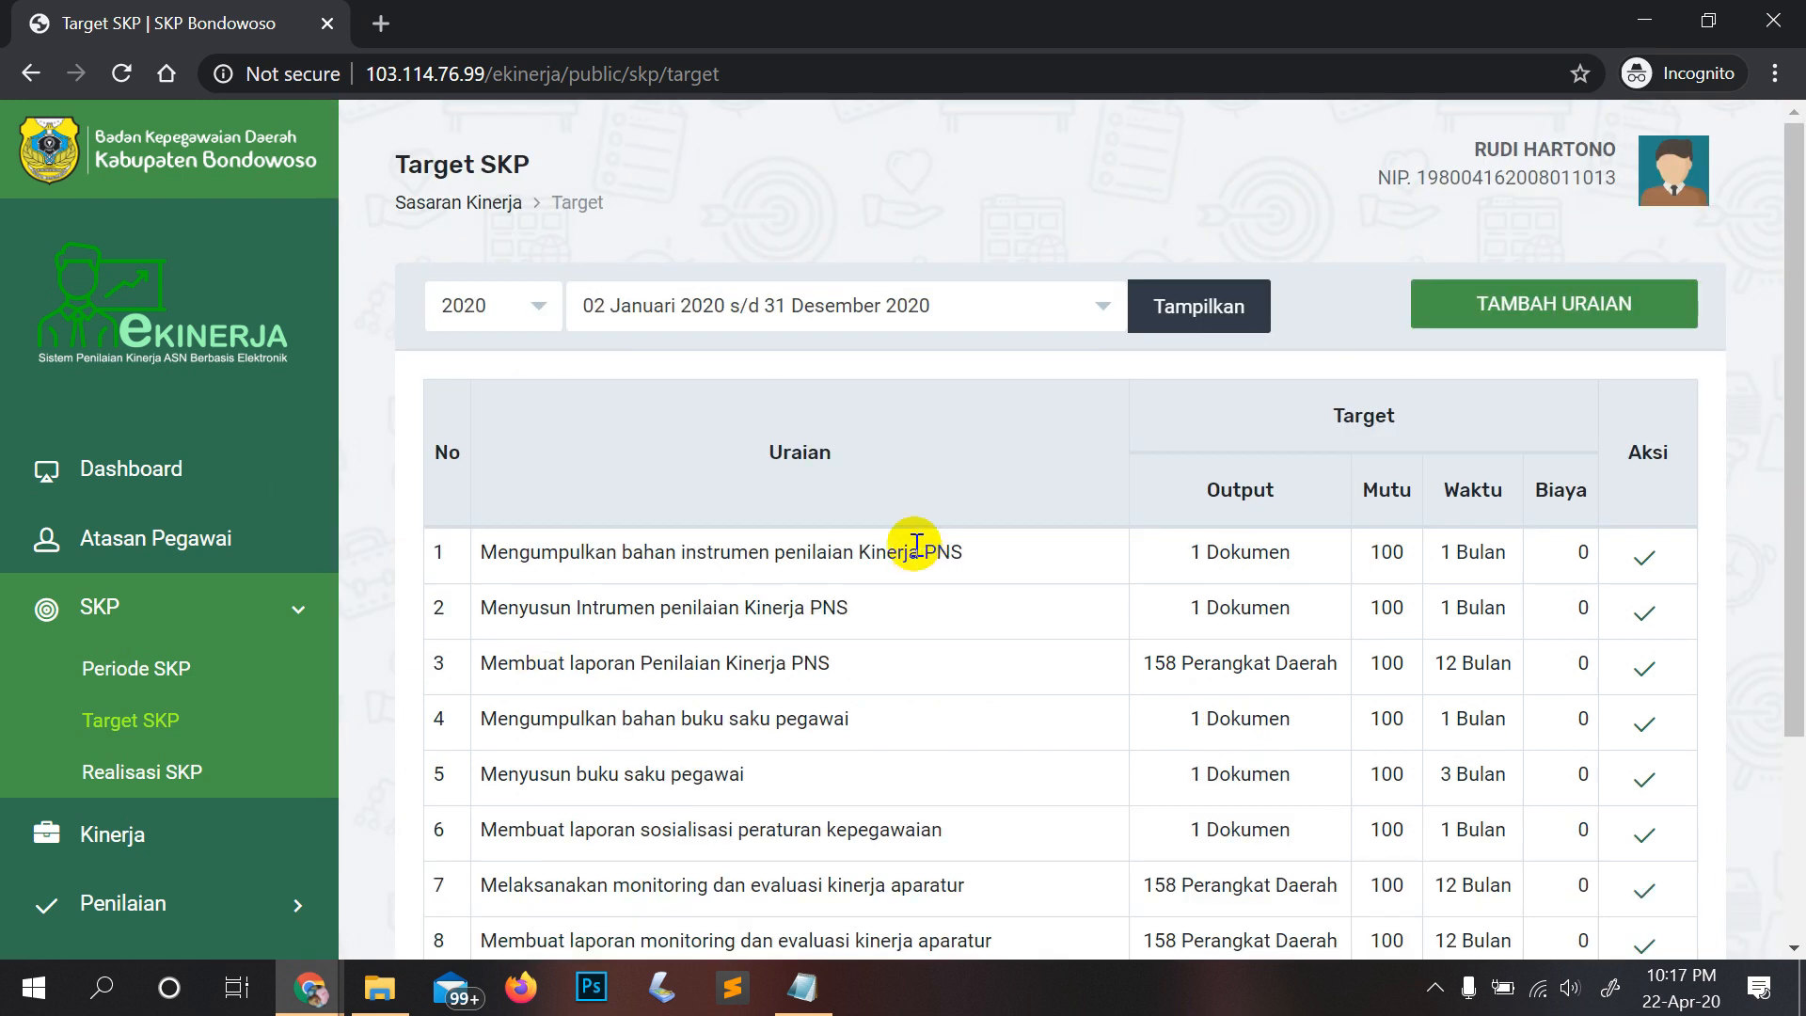
scroll(725, 241, "down", 1)
scroll(701, 259, "up", 2)
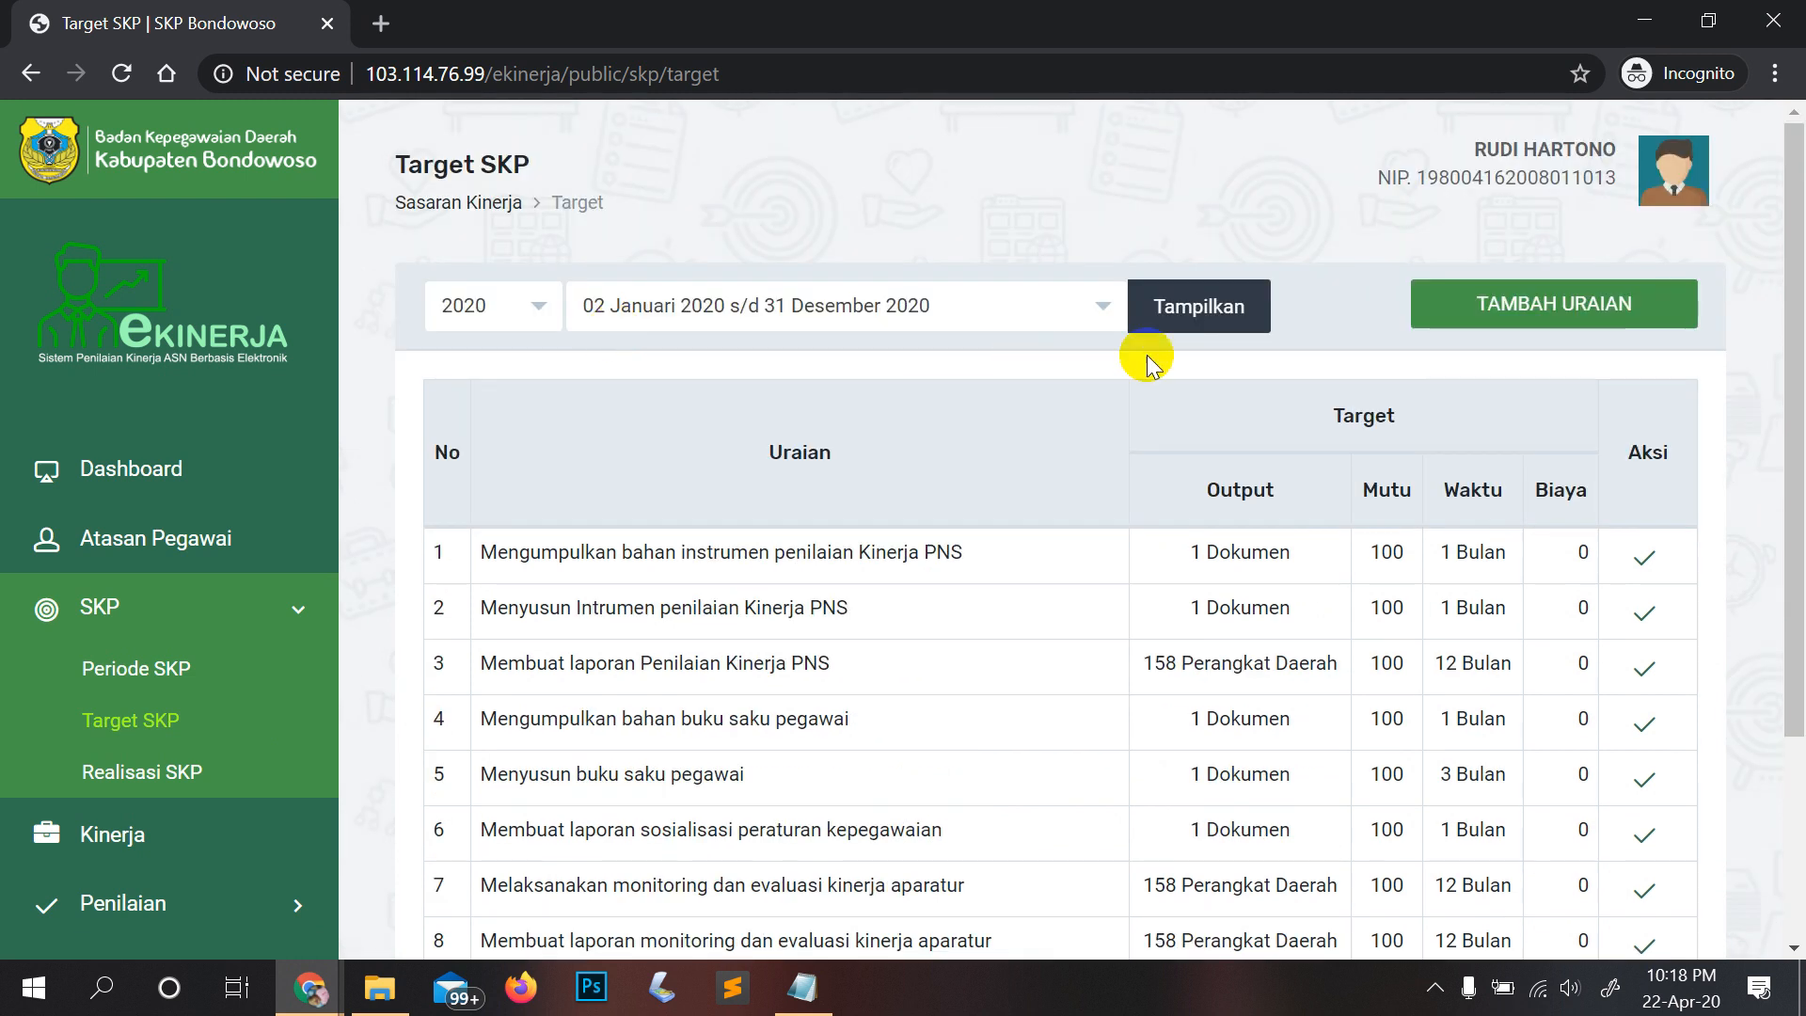
scroll(371, 508, "down", 3)
left_click(258, 613)
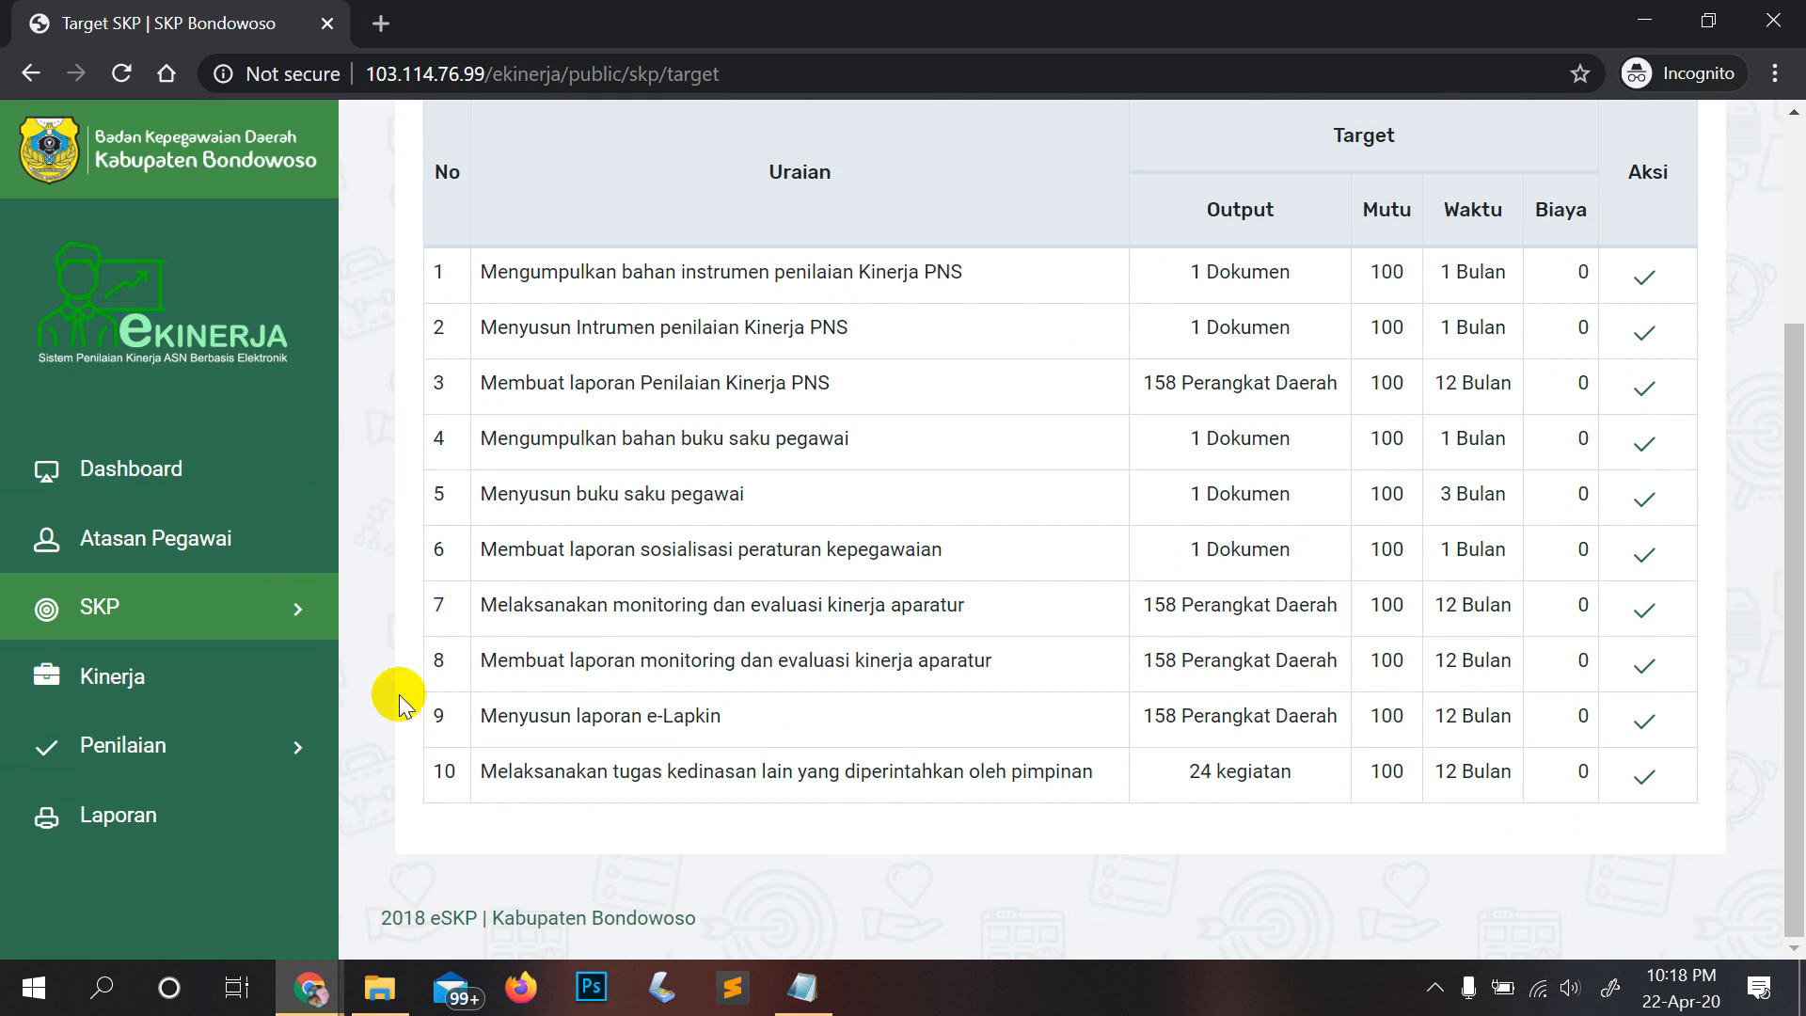
Step: Open the Kinerja daily activity page
left_click(75, 684)
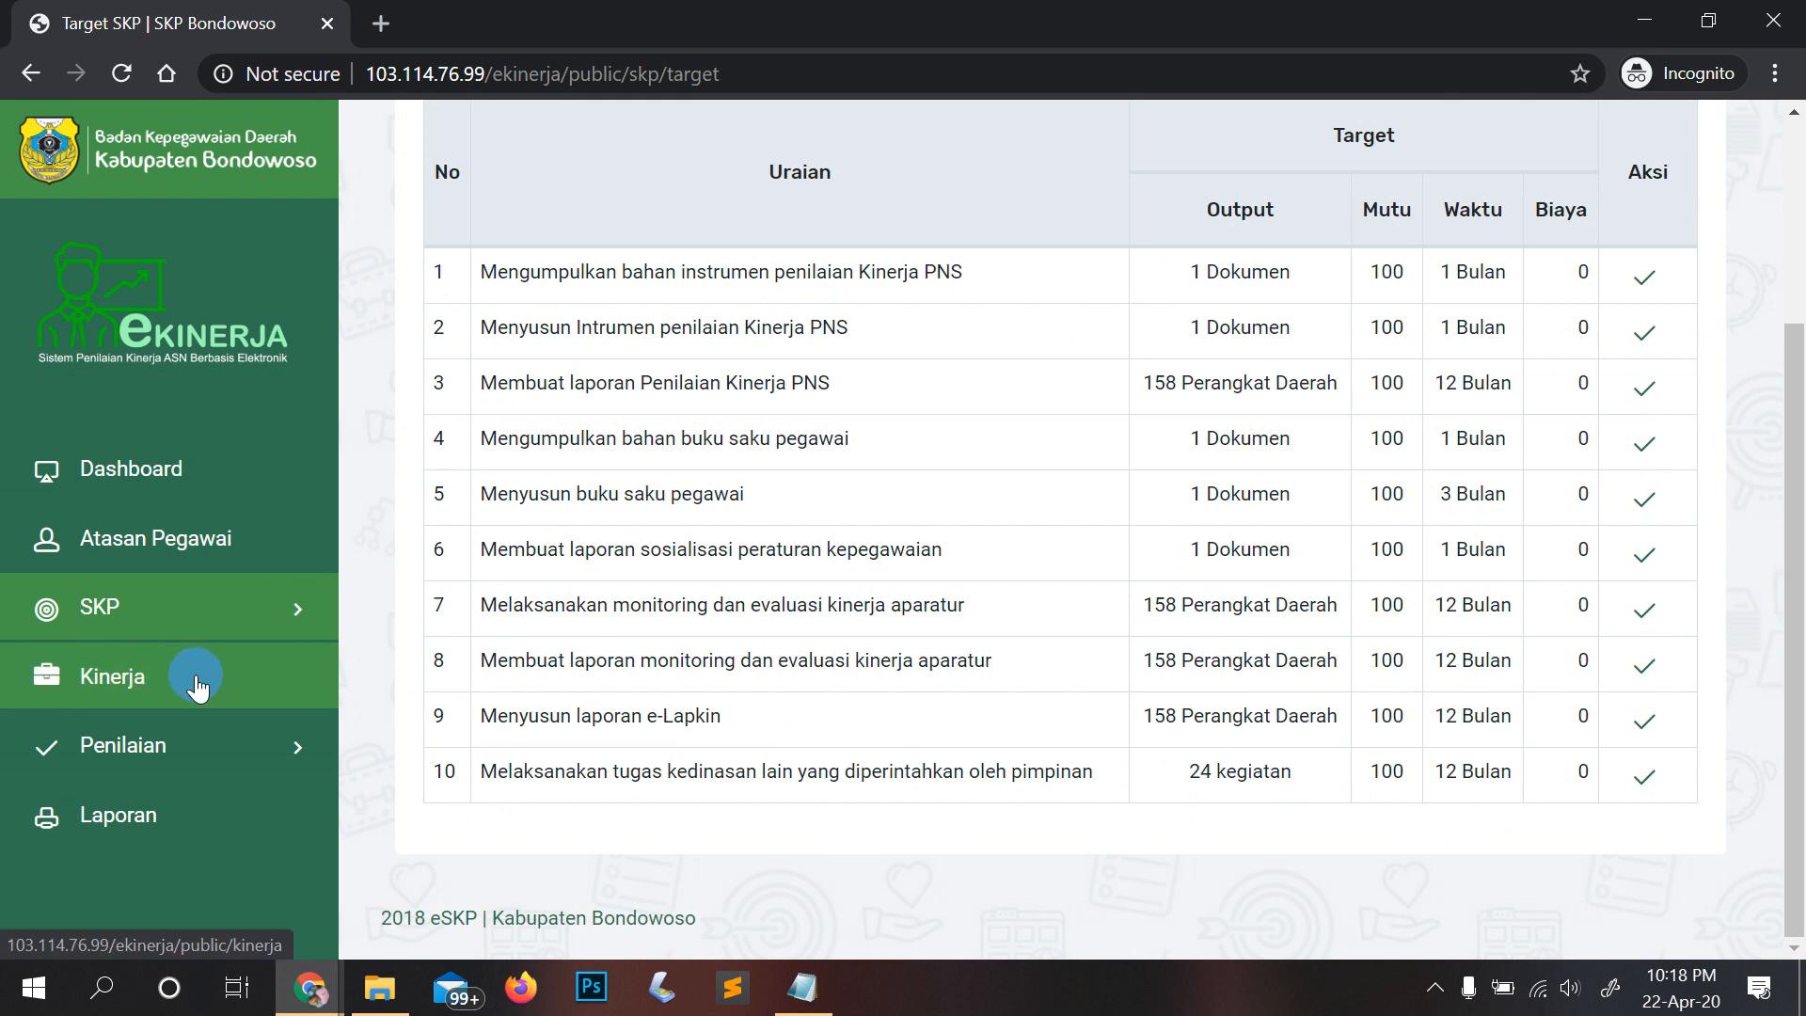
left_click(56, 689)
left_click(121, 684)
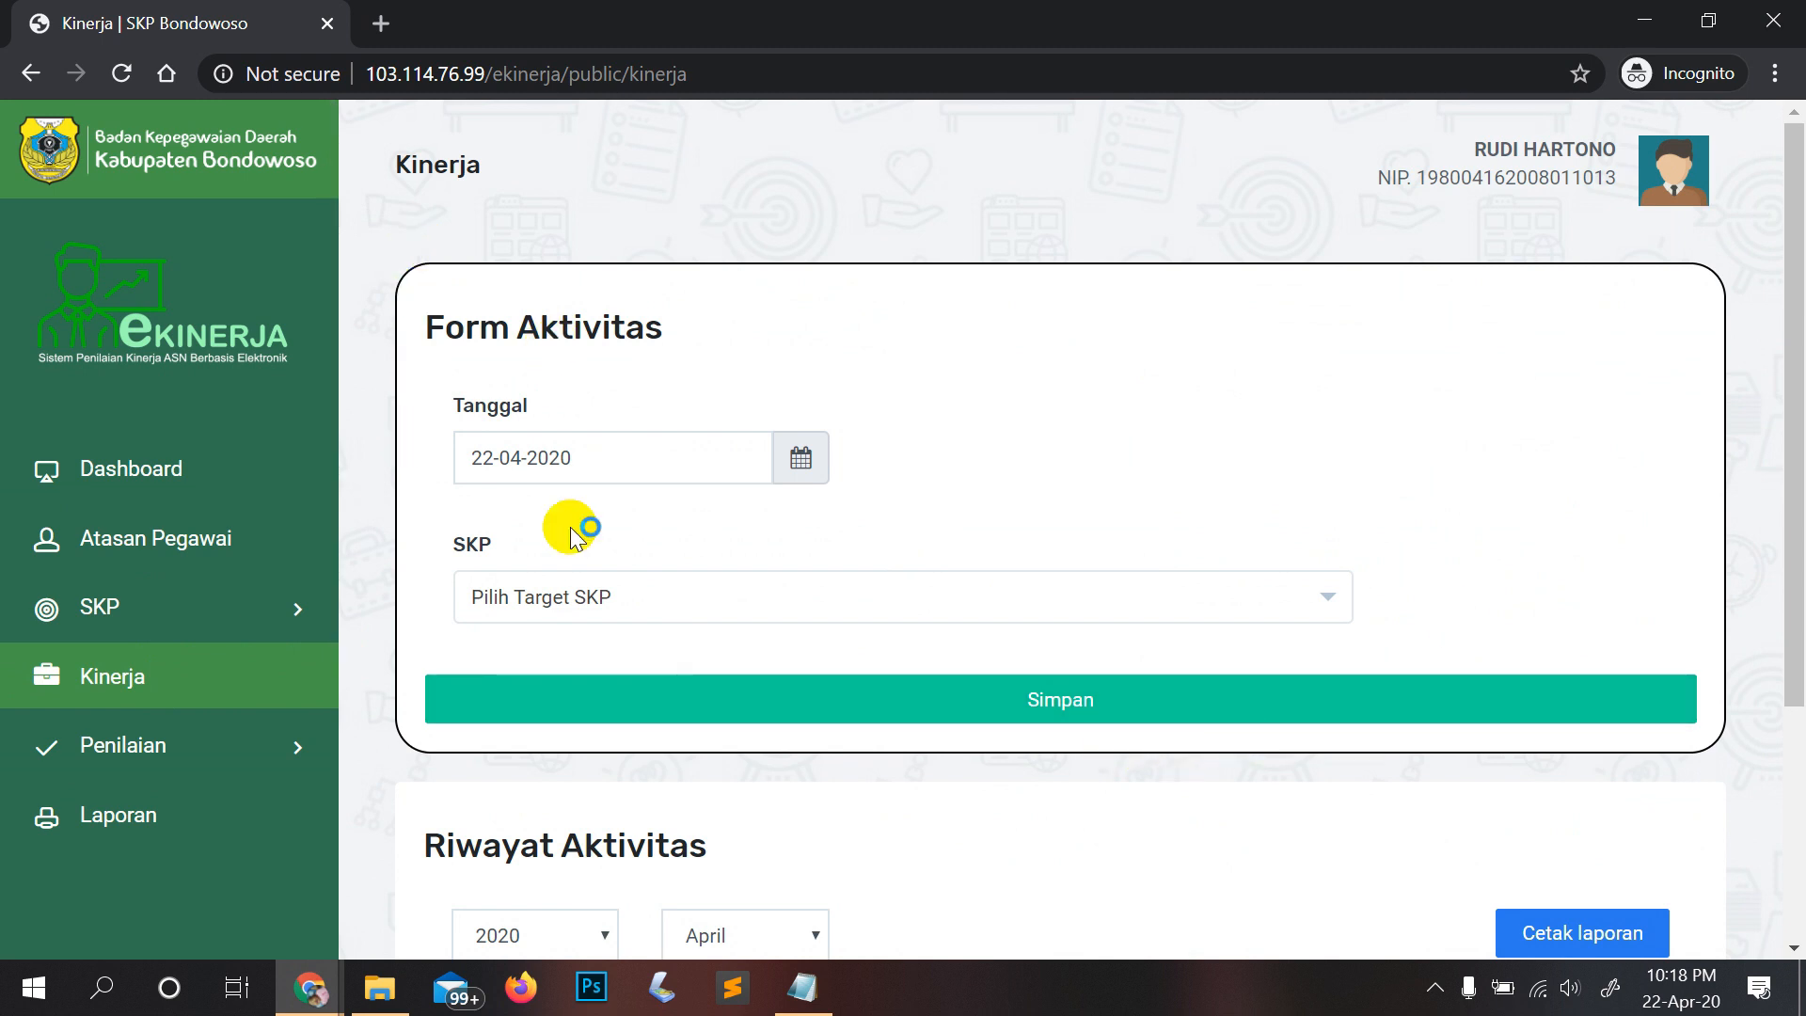
scroll(573, 573, "down", 3)
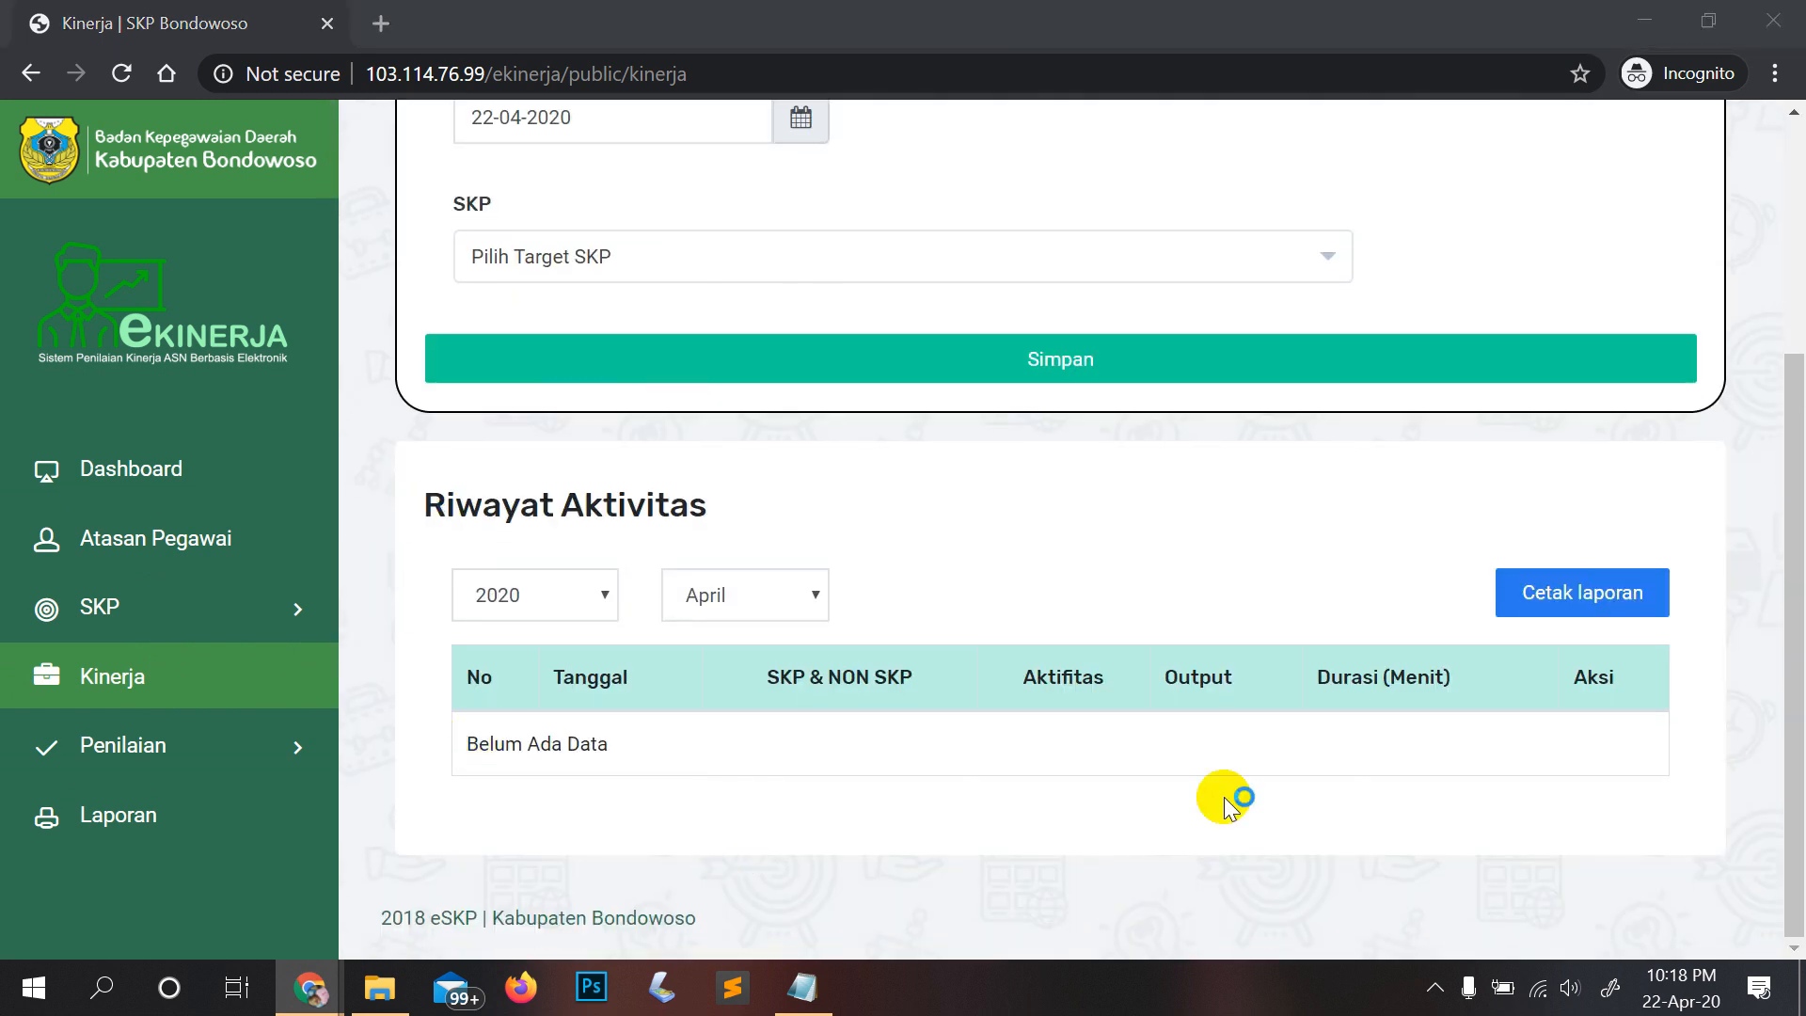
Step: Return to Form Aktivitas and open the date picker on the Tanggal field
scroll(565, 689, "up", 2)
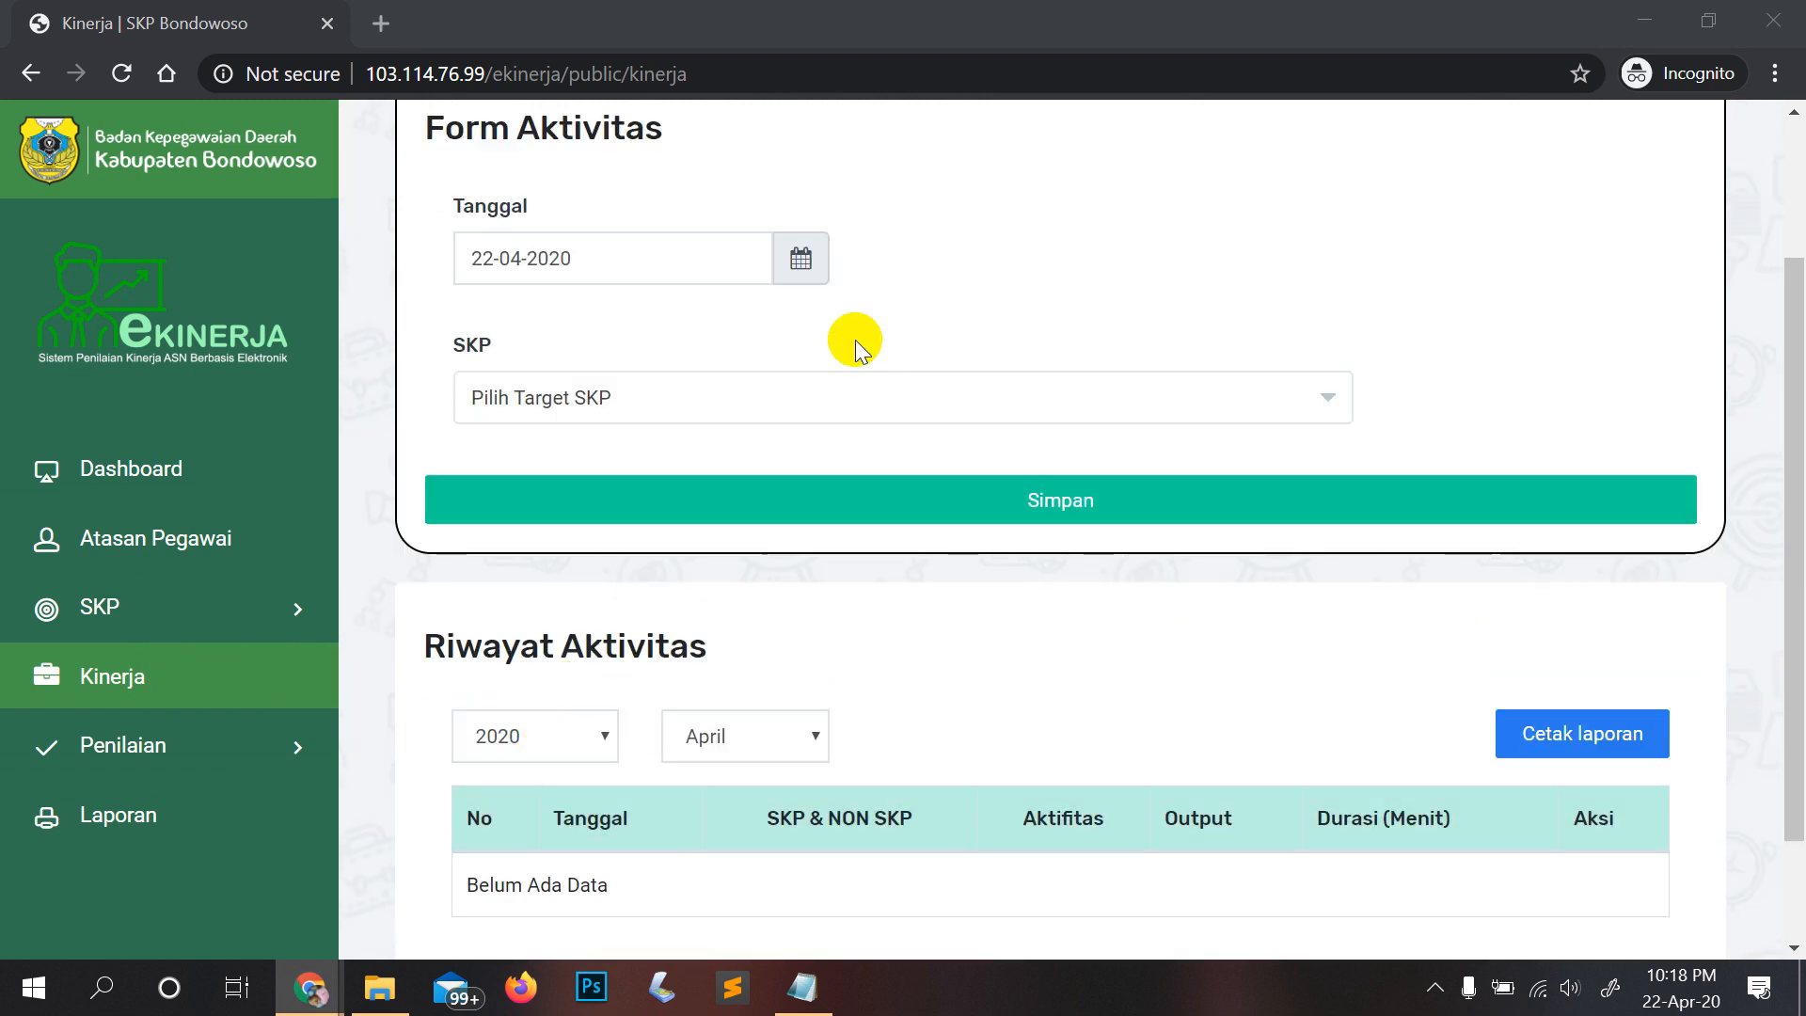
scroll(689, 230, "up", 2)
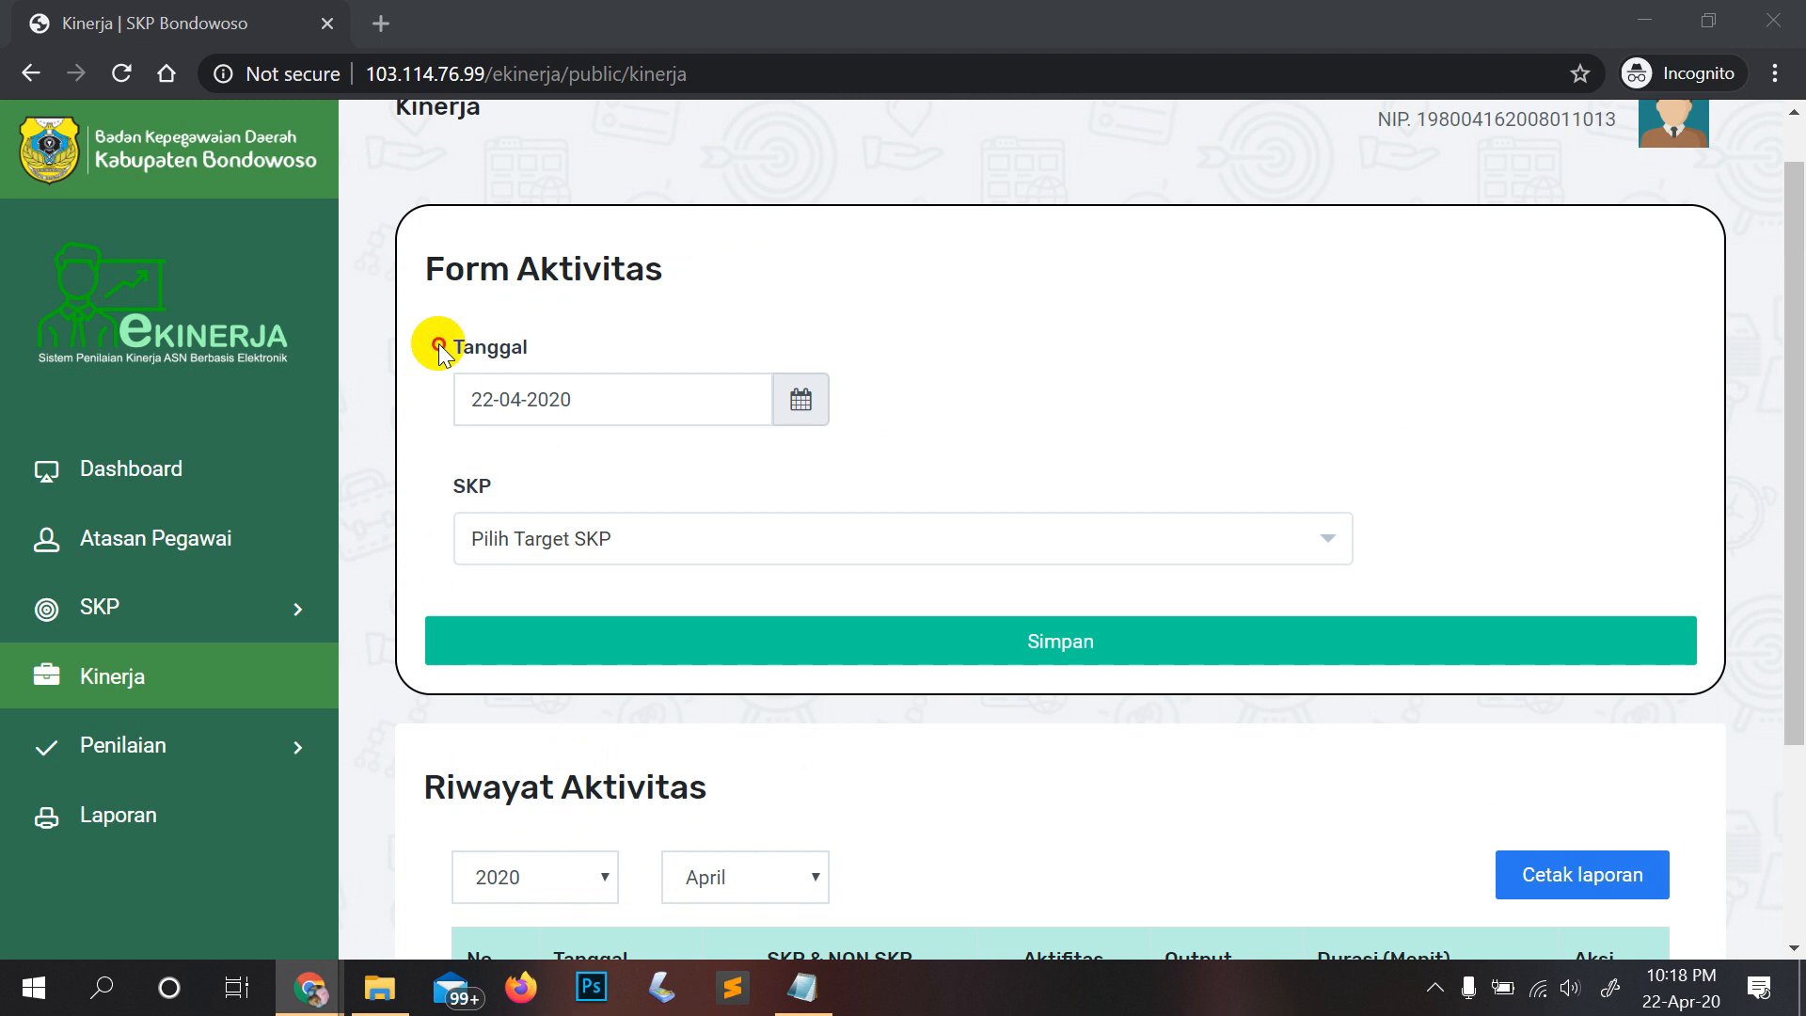
double_click(501, 346)
left_click(668, 403)
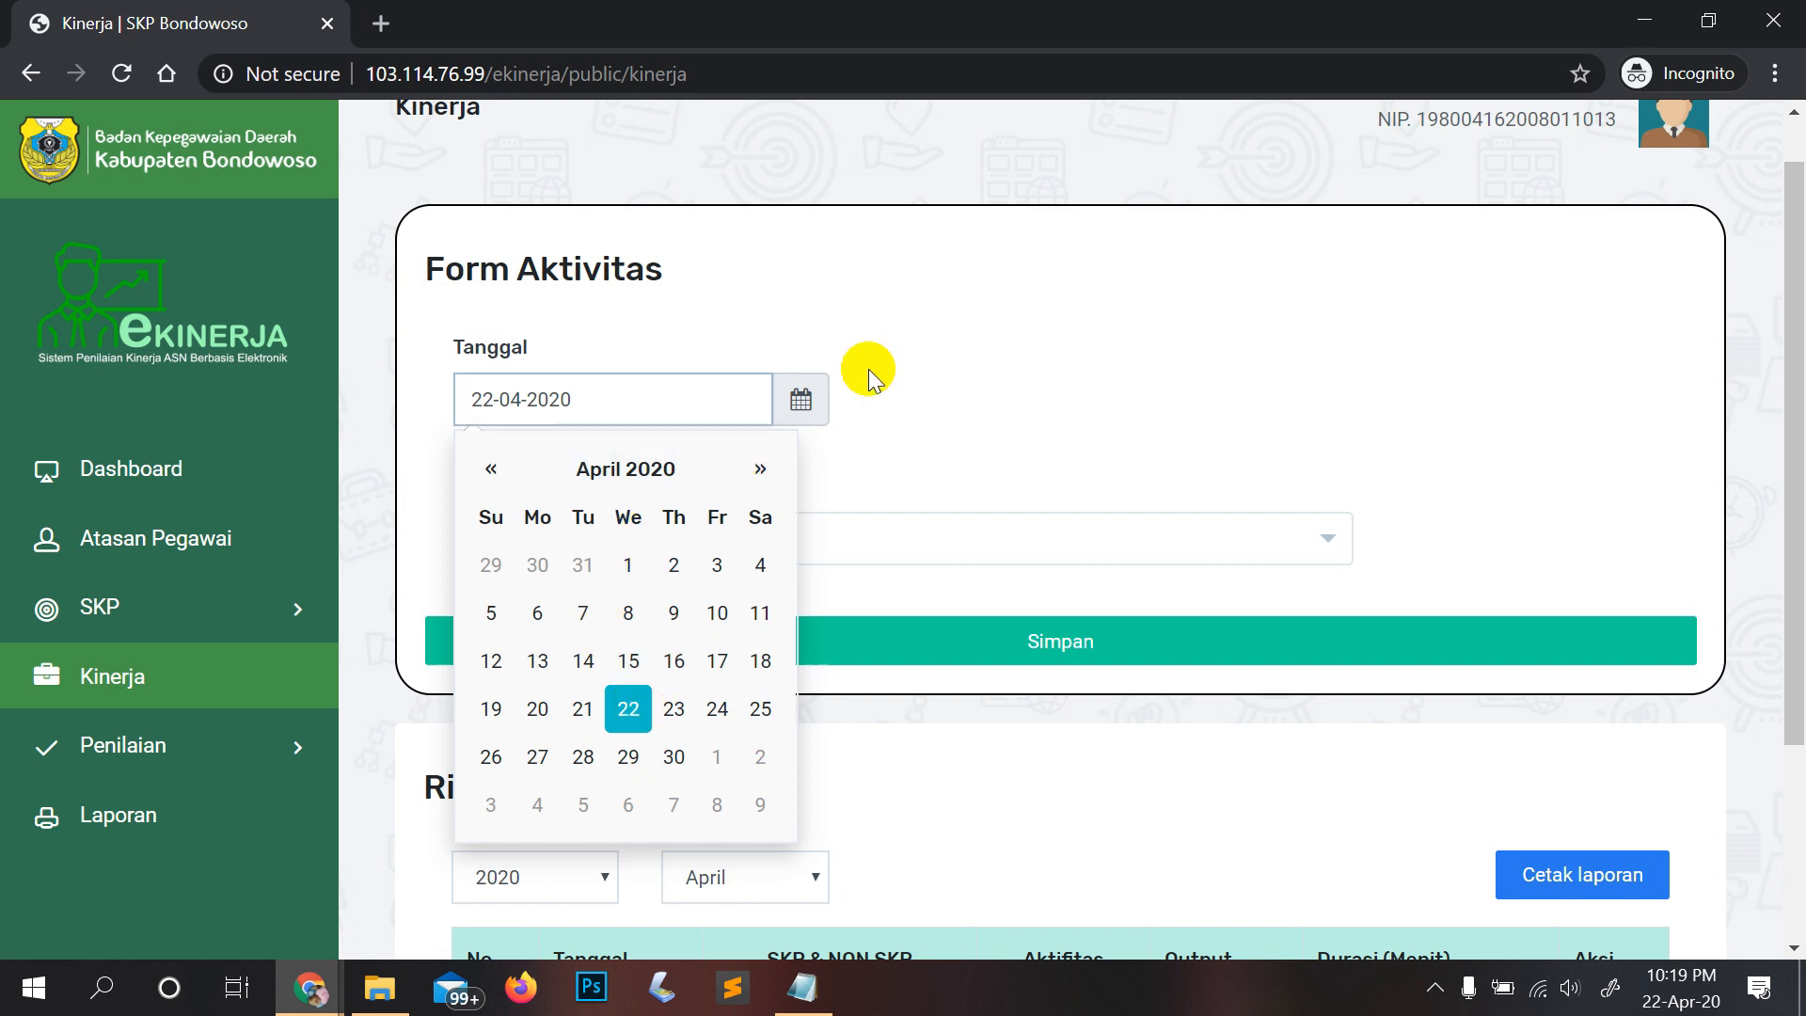
Step: Close the calendar keeping 22-04-2020 and show the SKP target options
left_click(890, 404)
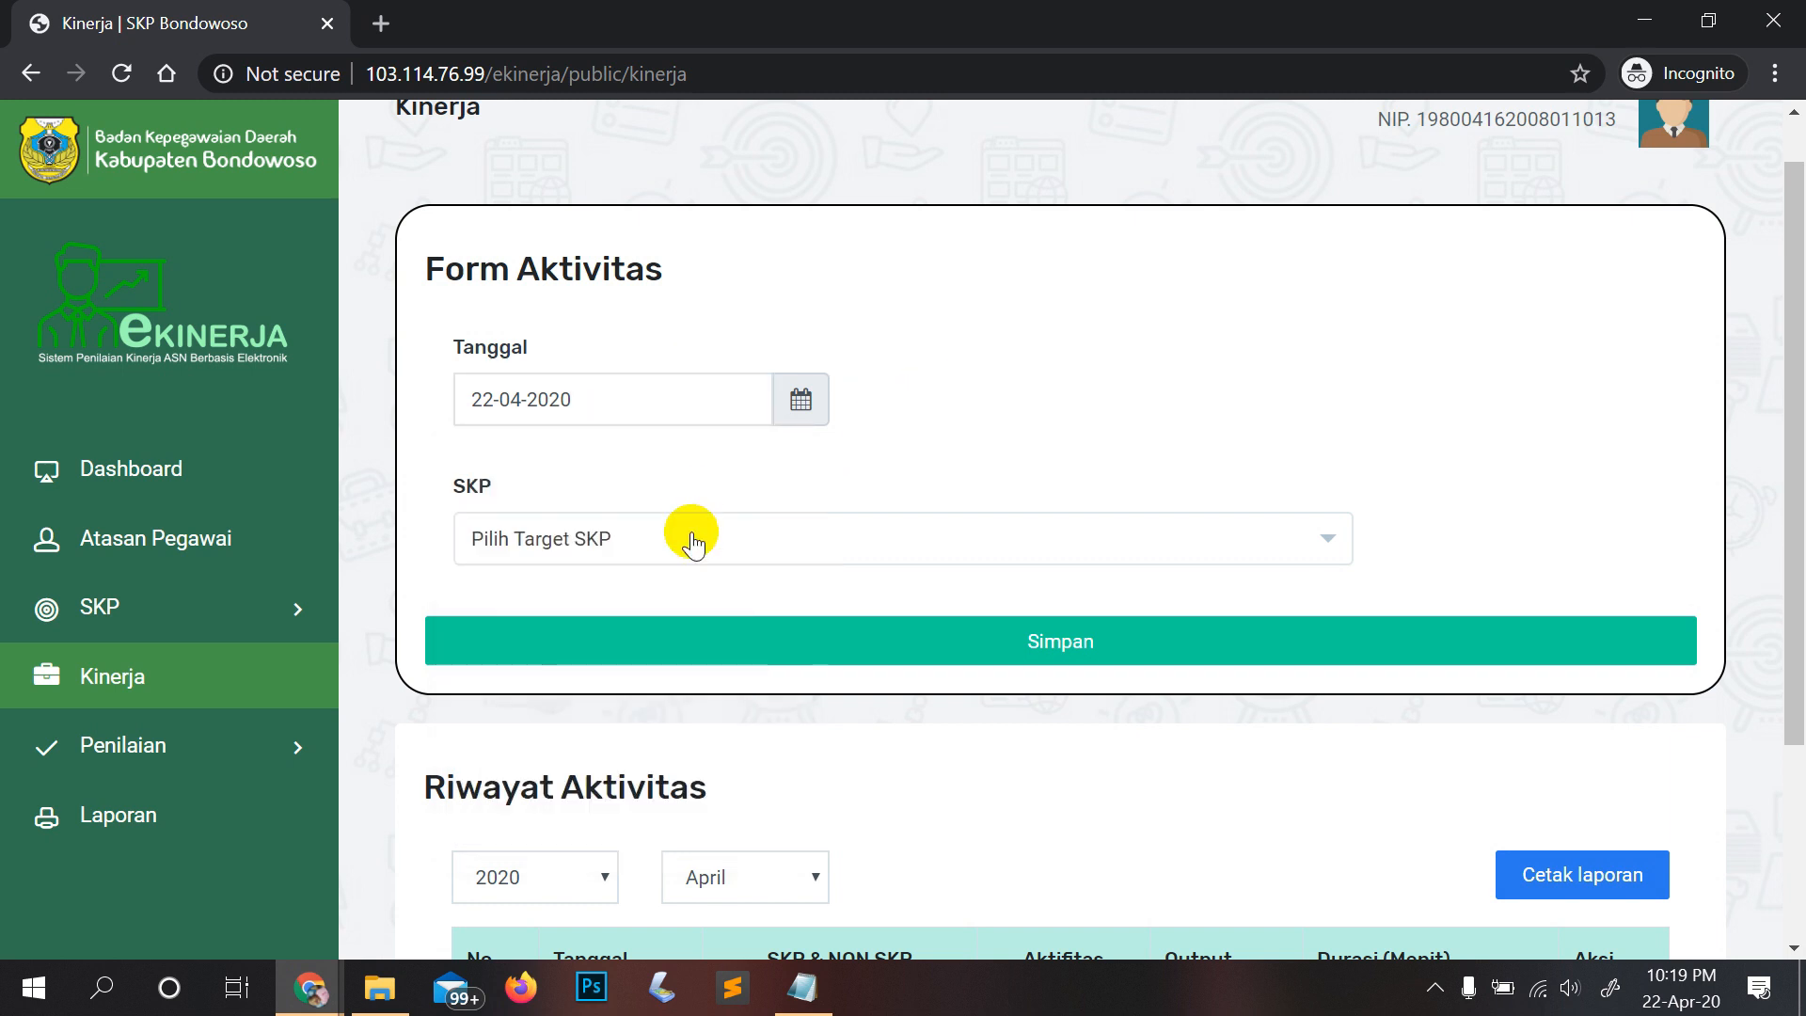
scroll(691, 541, "down", 1)
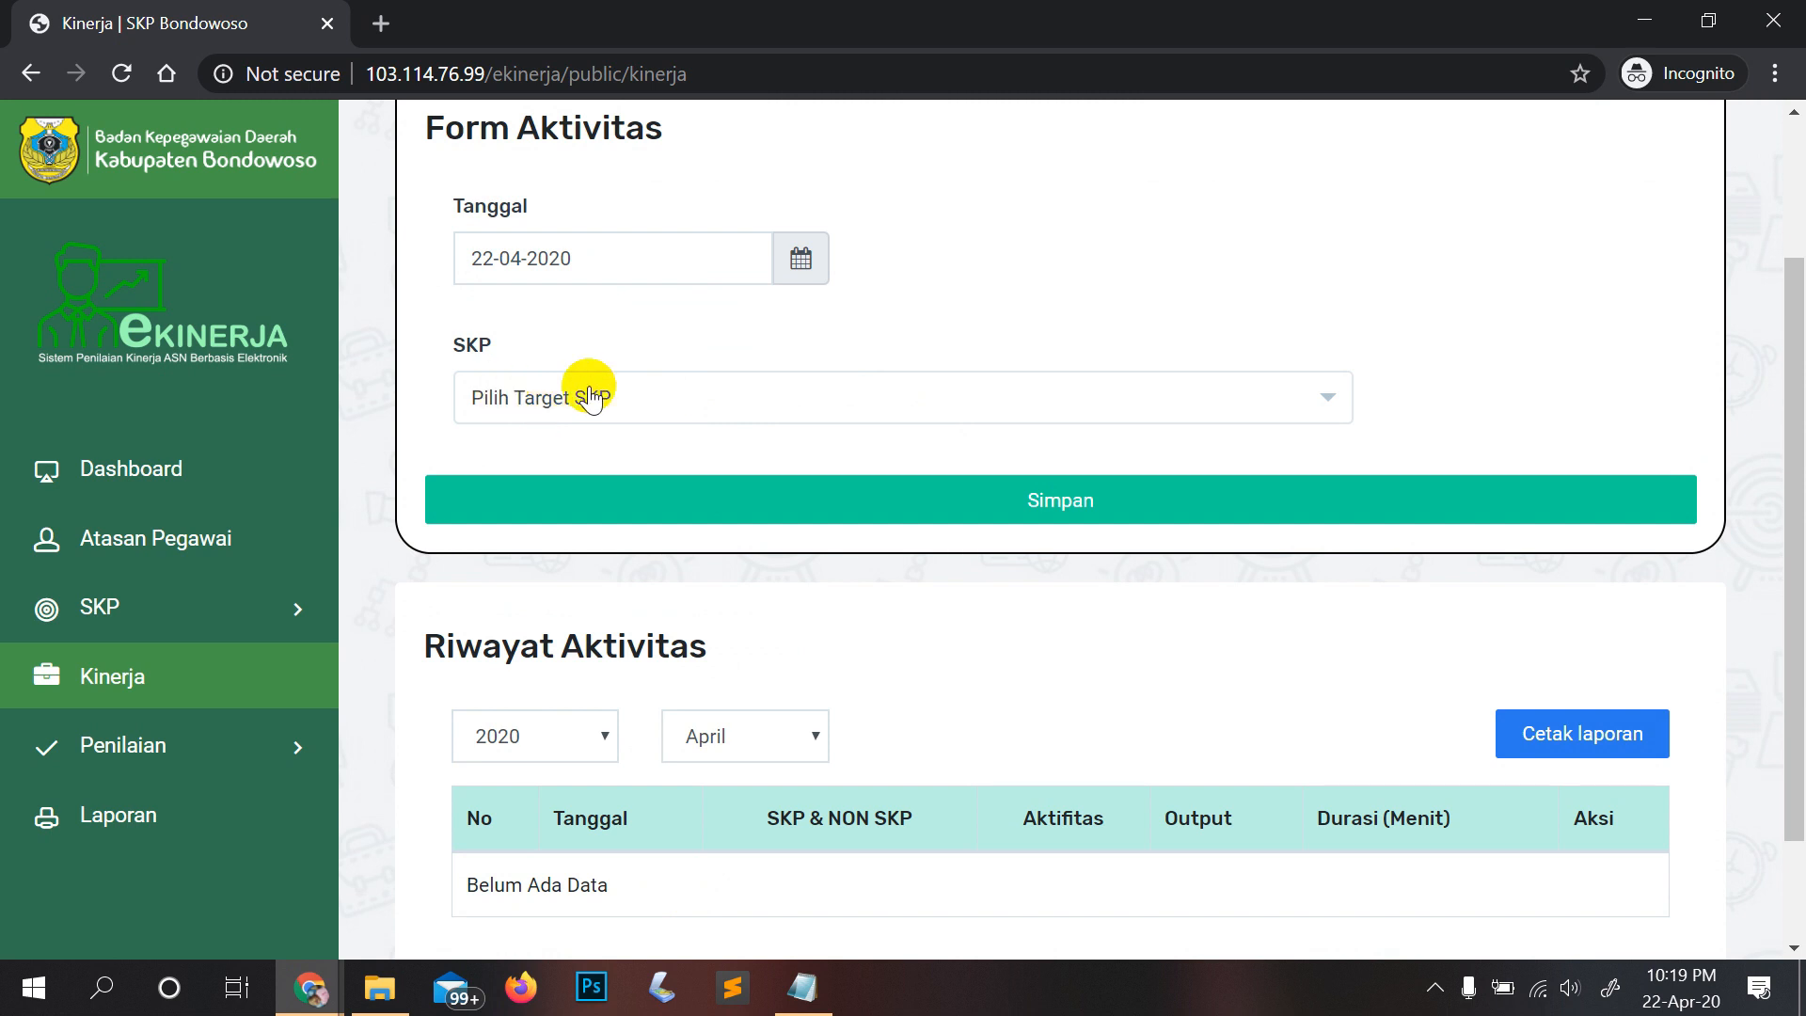
left_click(538, 429)
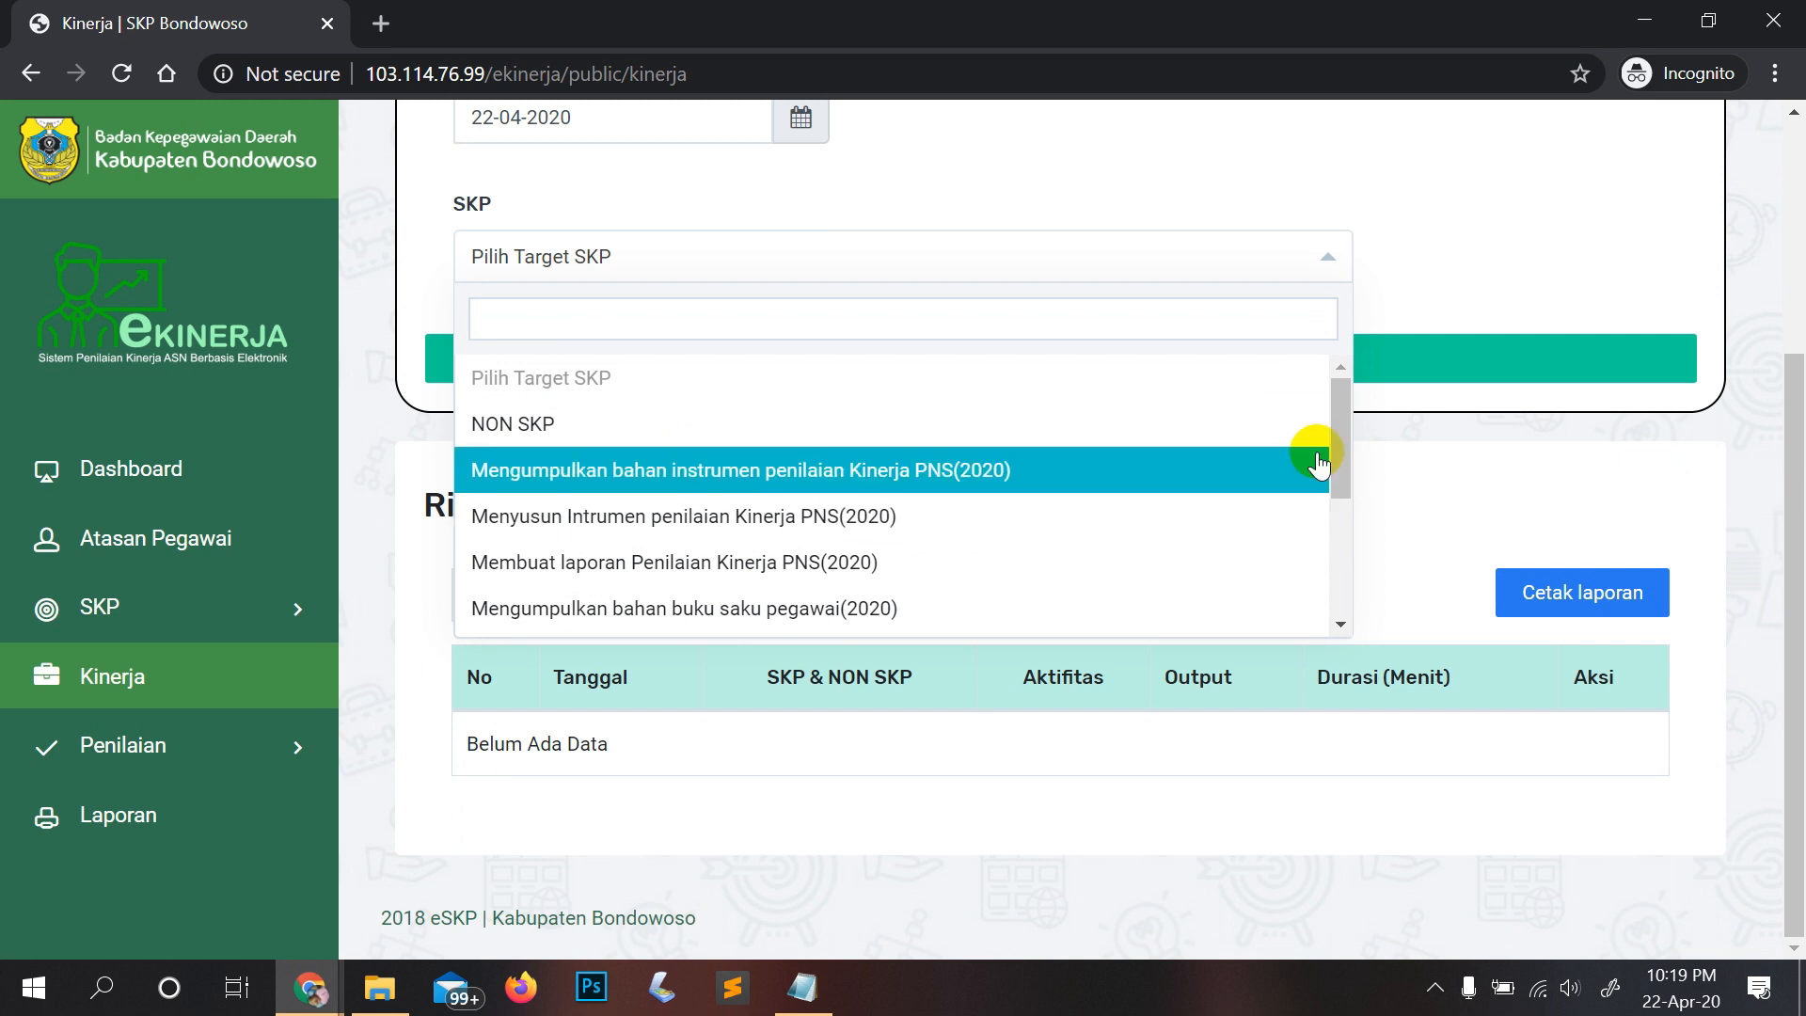
mouse_move(1343, 448)
left_mouse_down()
mouse_move(1342, 576)
mouse_move(1342, 435)
left_mouse_up()
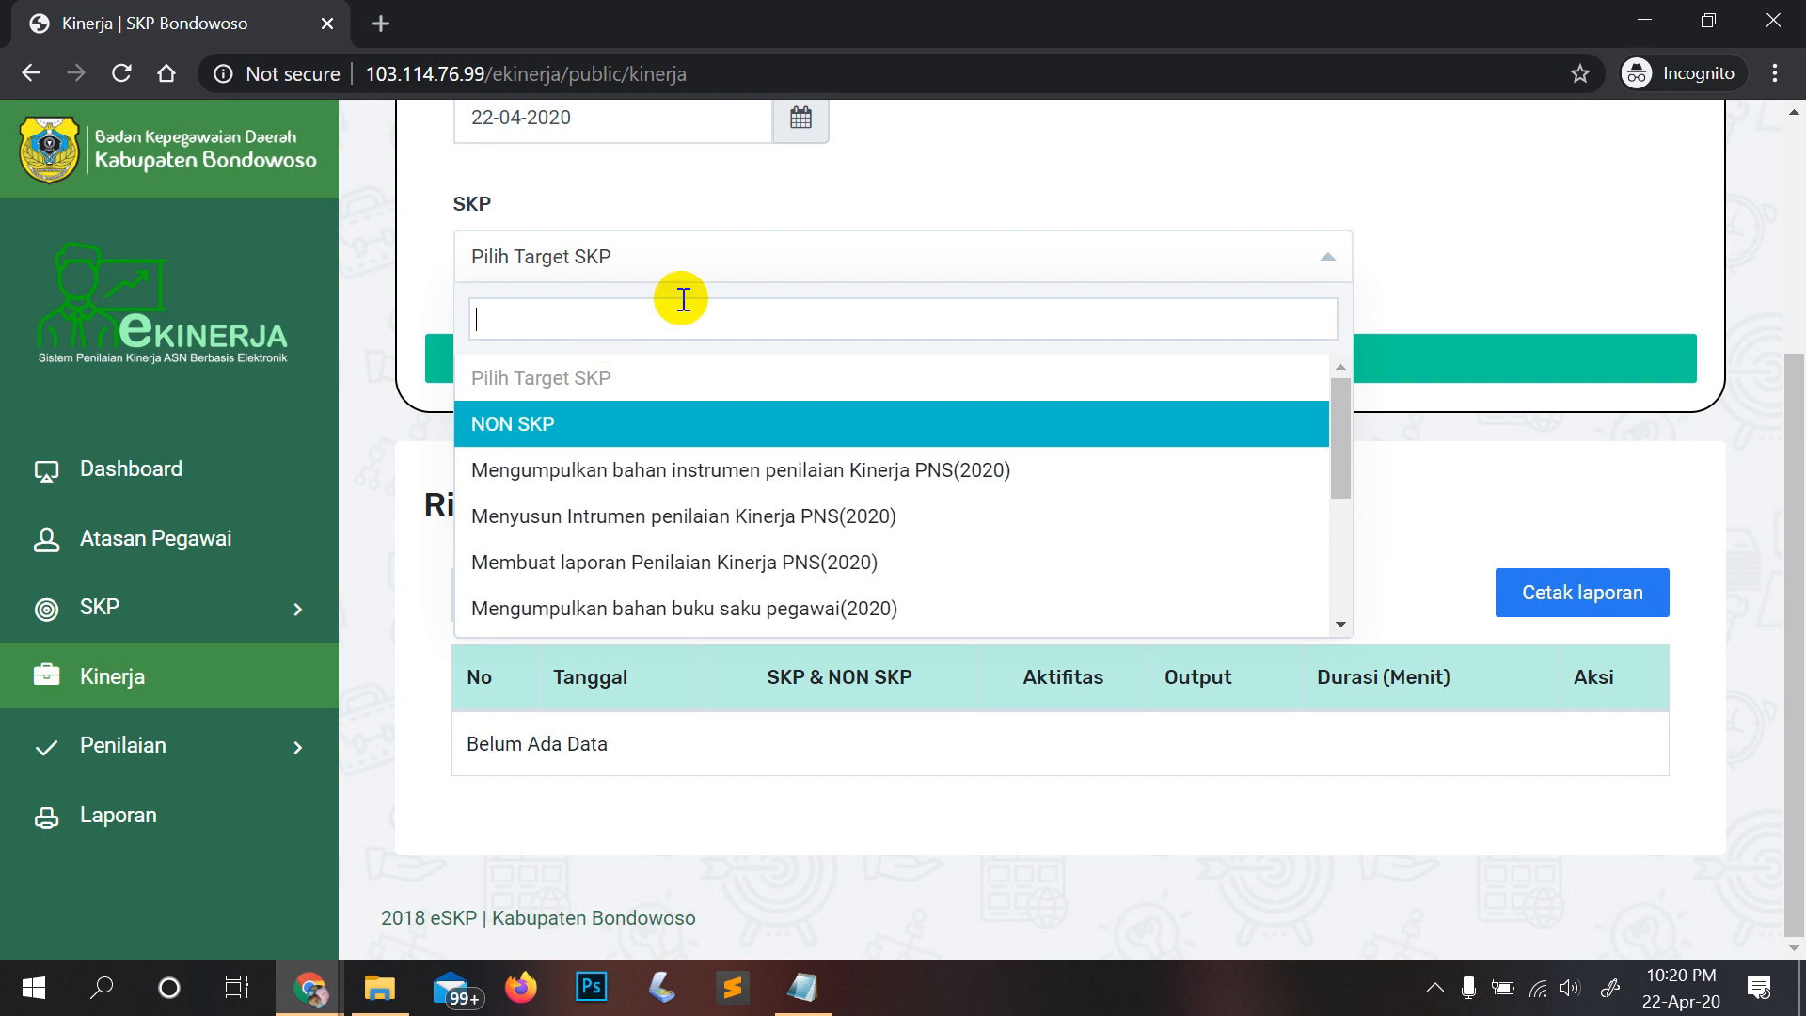
Step: Choose SKP target 'Mengumpulkan bahan instrumen penilaian Kinerja PNS(2020)' and browse the activity list
left_click(800, 490)
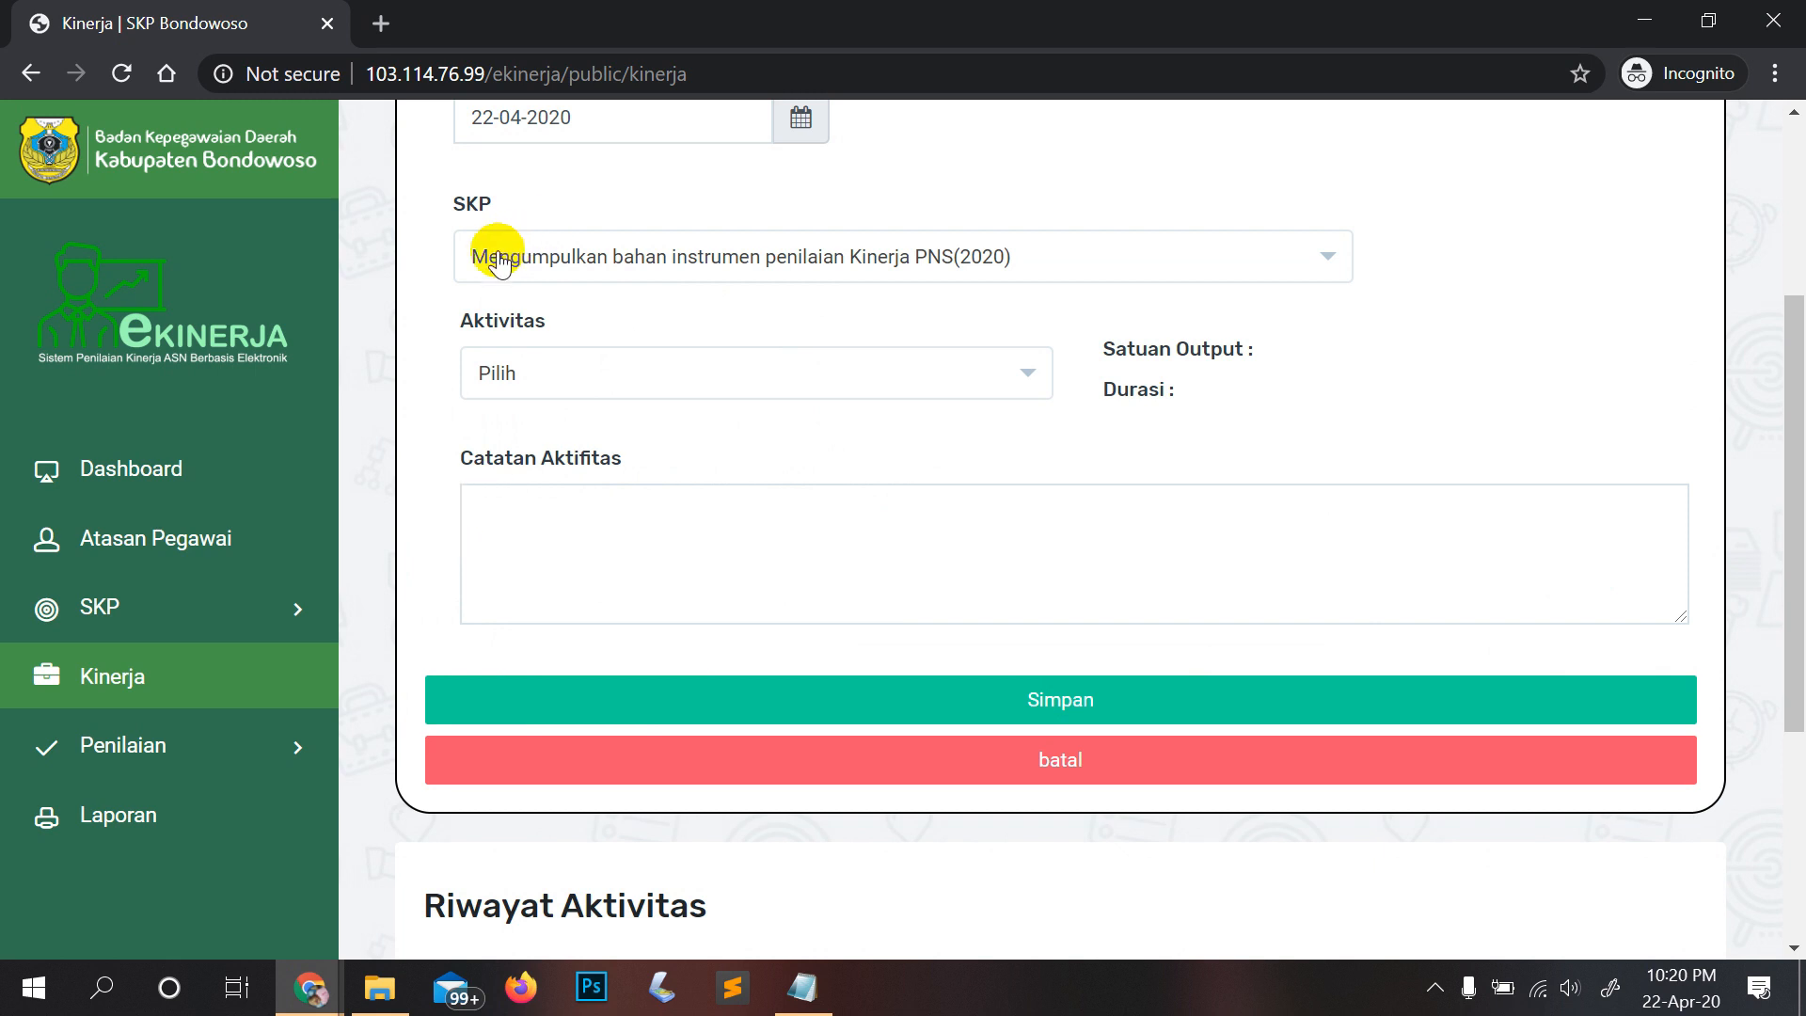
left_click(575, 385)
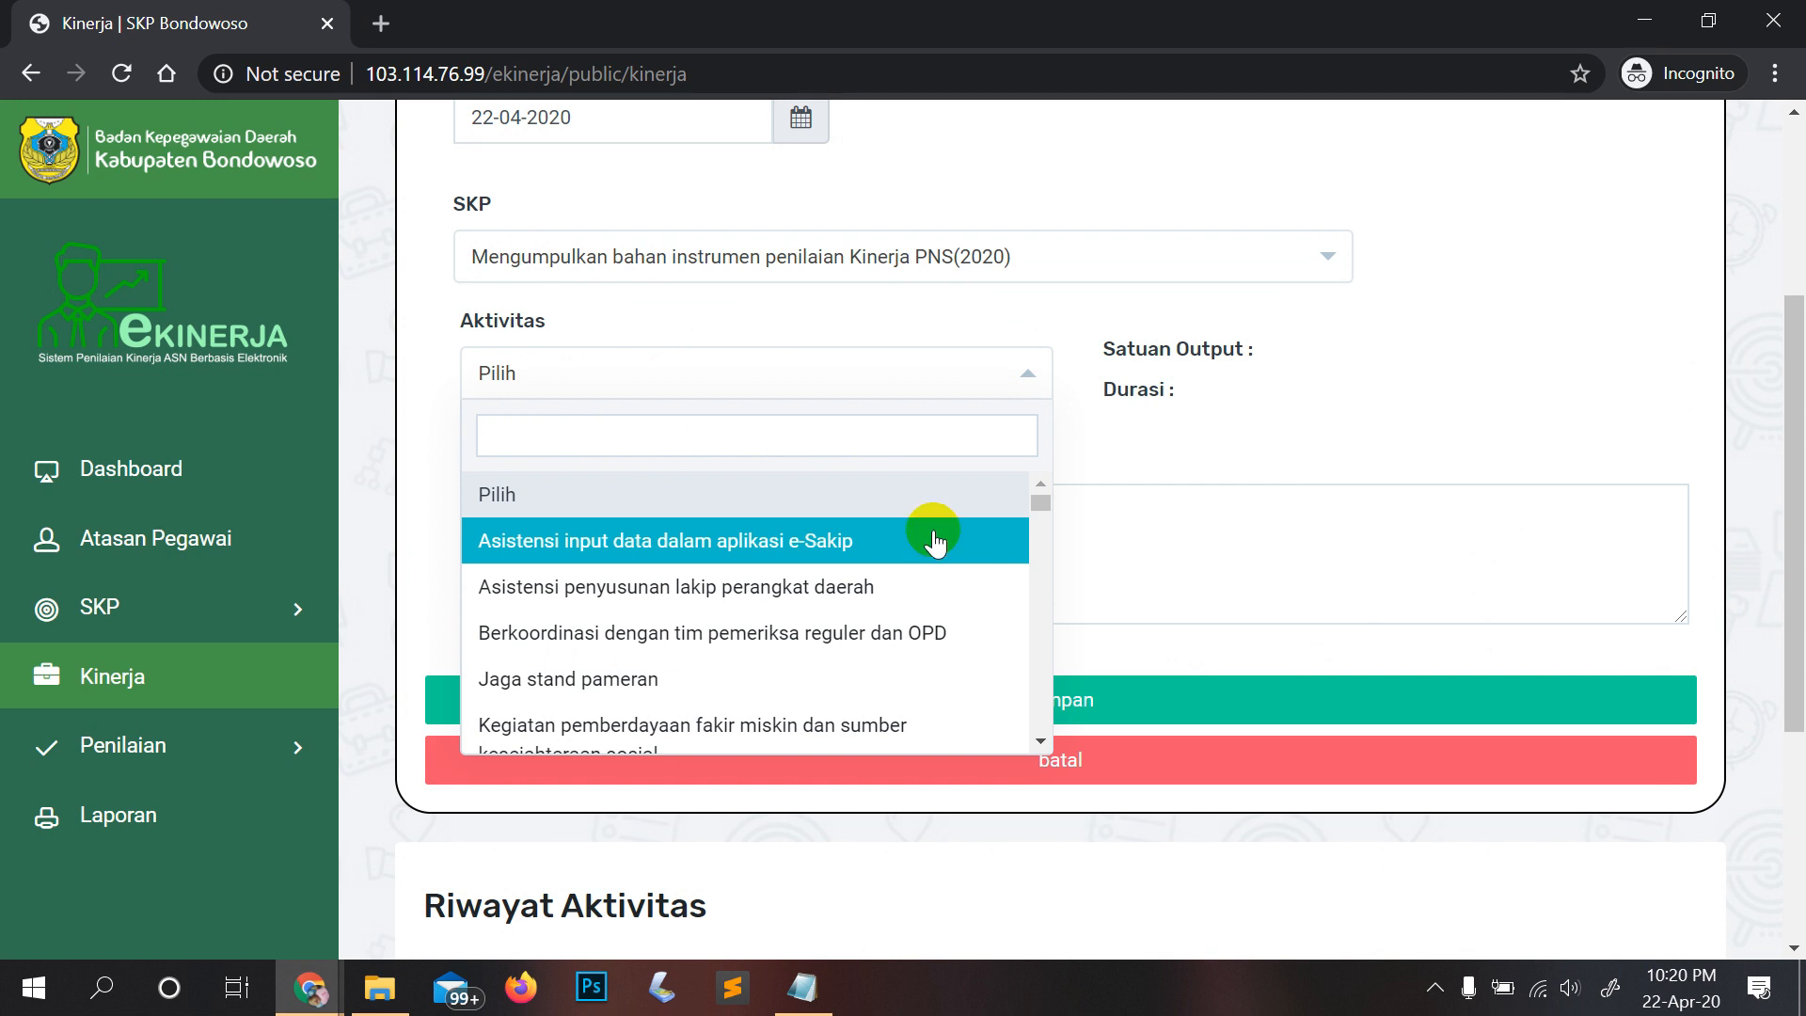
mouse_move(1038, 506)
left_mouse_down()
mouse_move(1041, 739)
mouse_move(1044, 492)
mouse_move(1052, 506)
left_mouse_up()
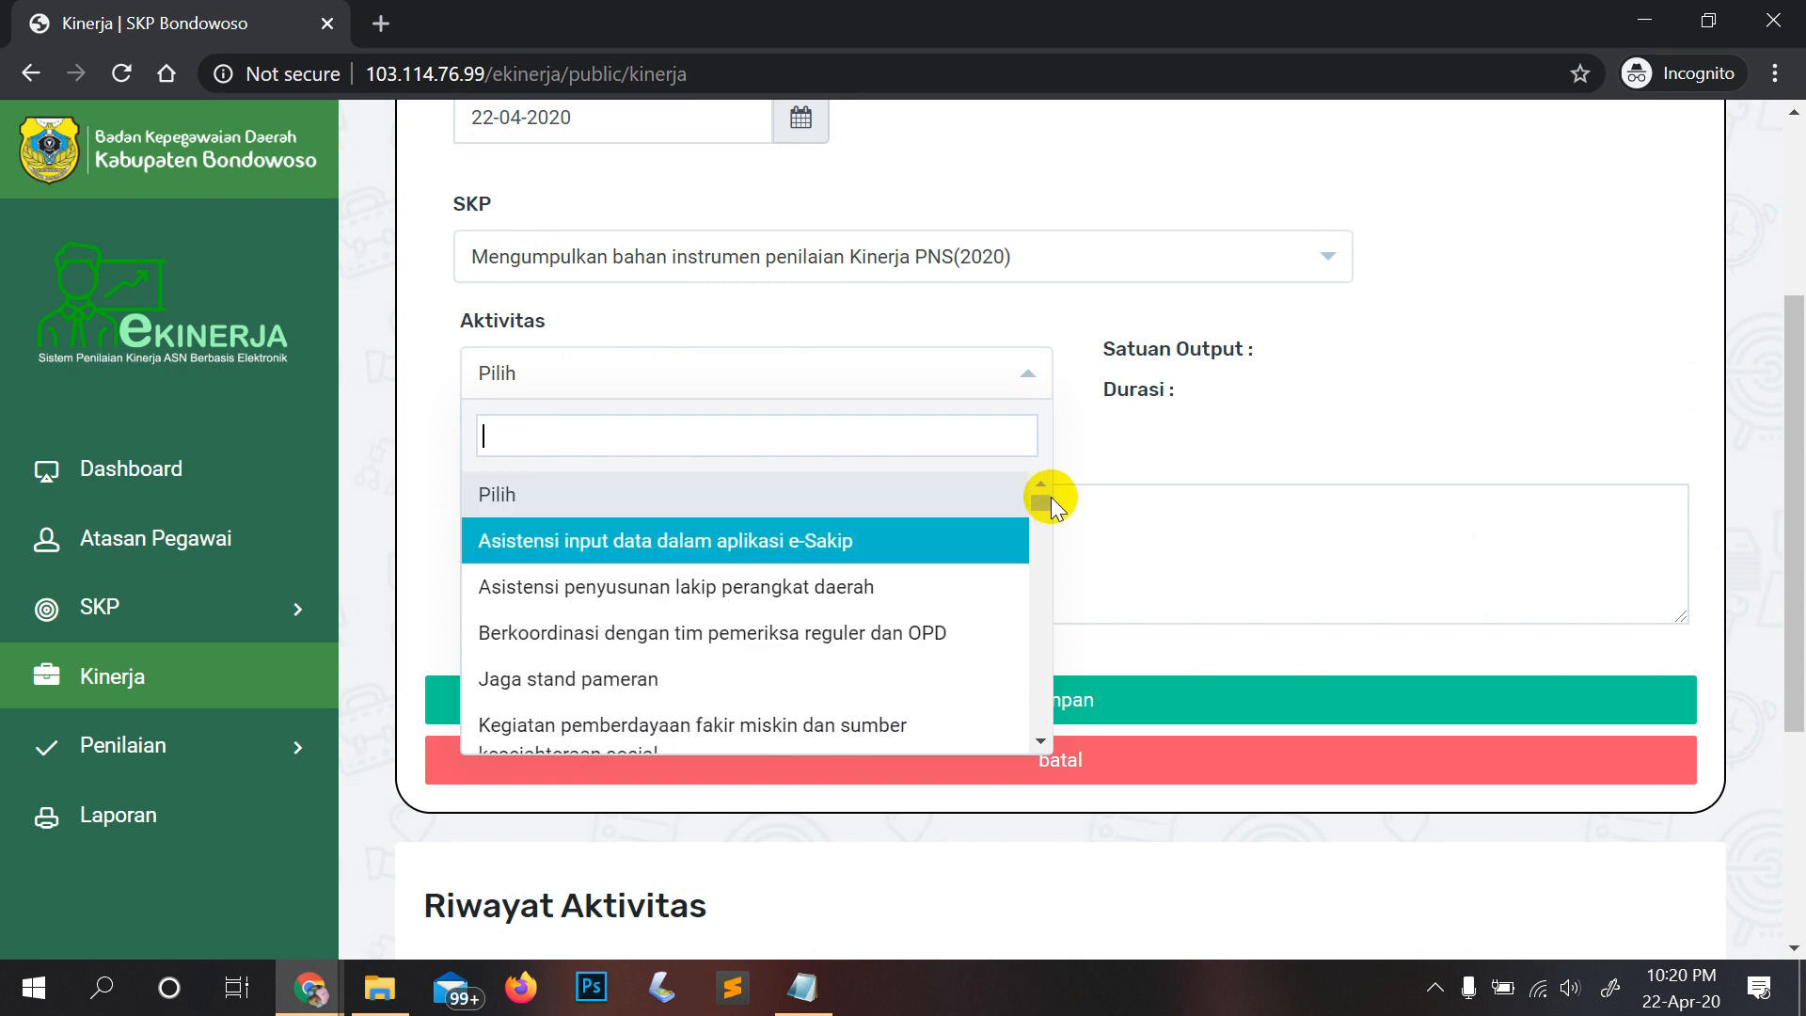
scroll(709, 533, "down", 5)
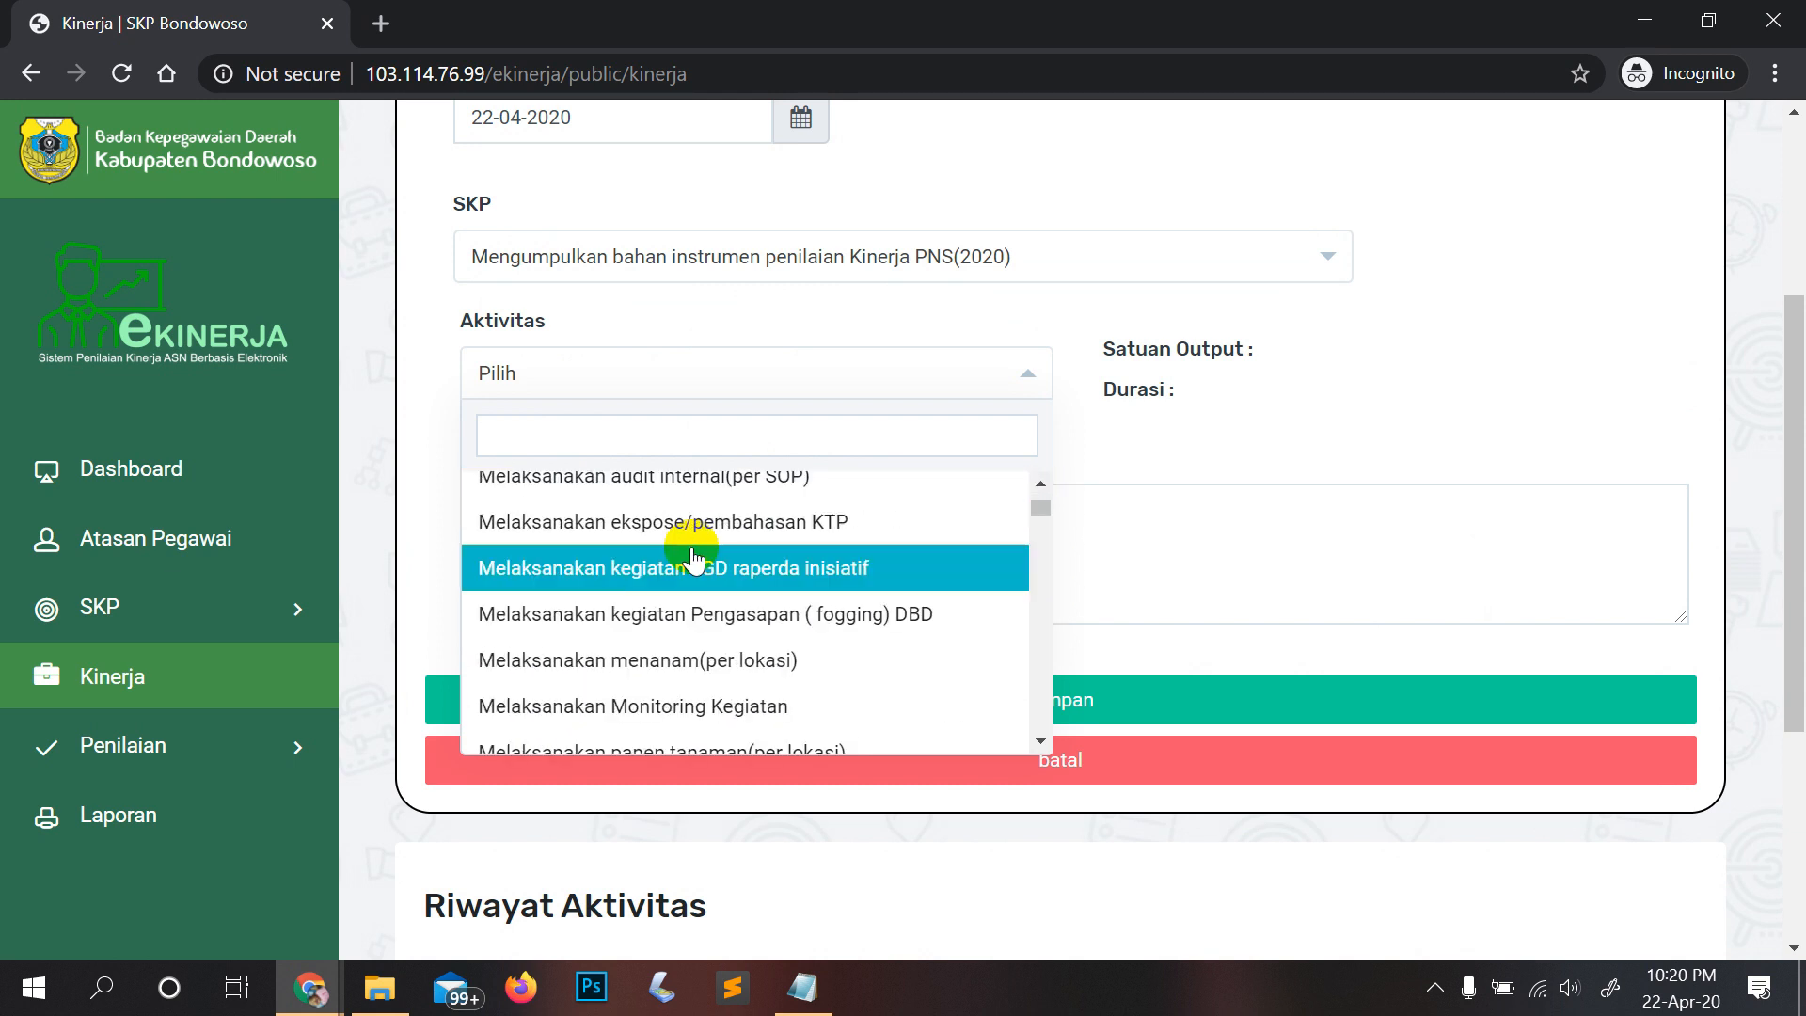
scroll(695, 558, "down", 10)
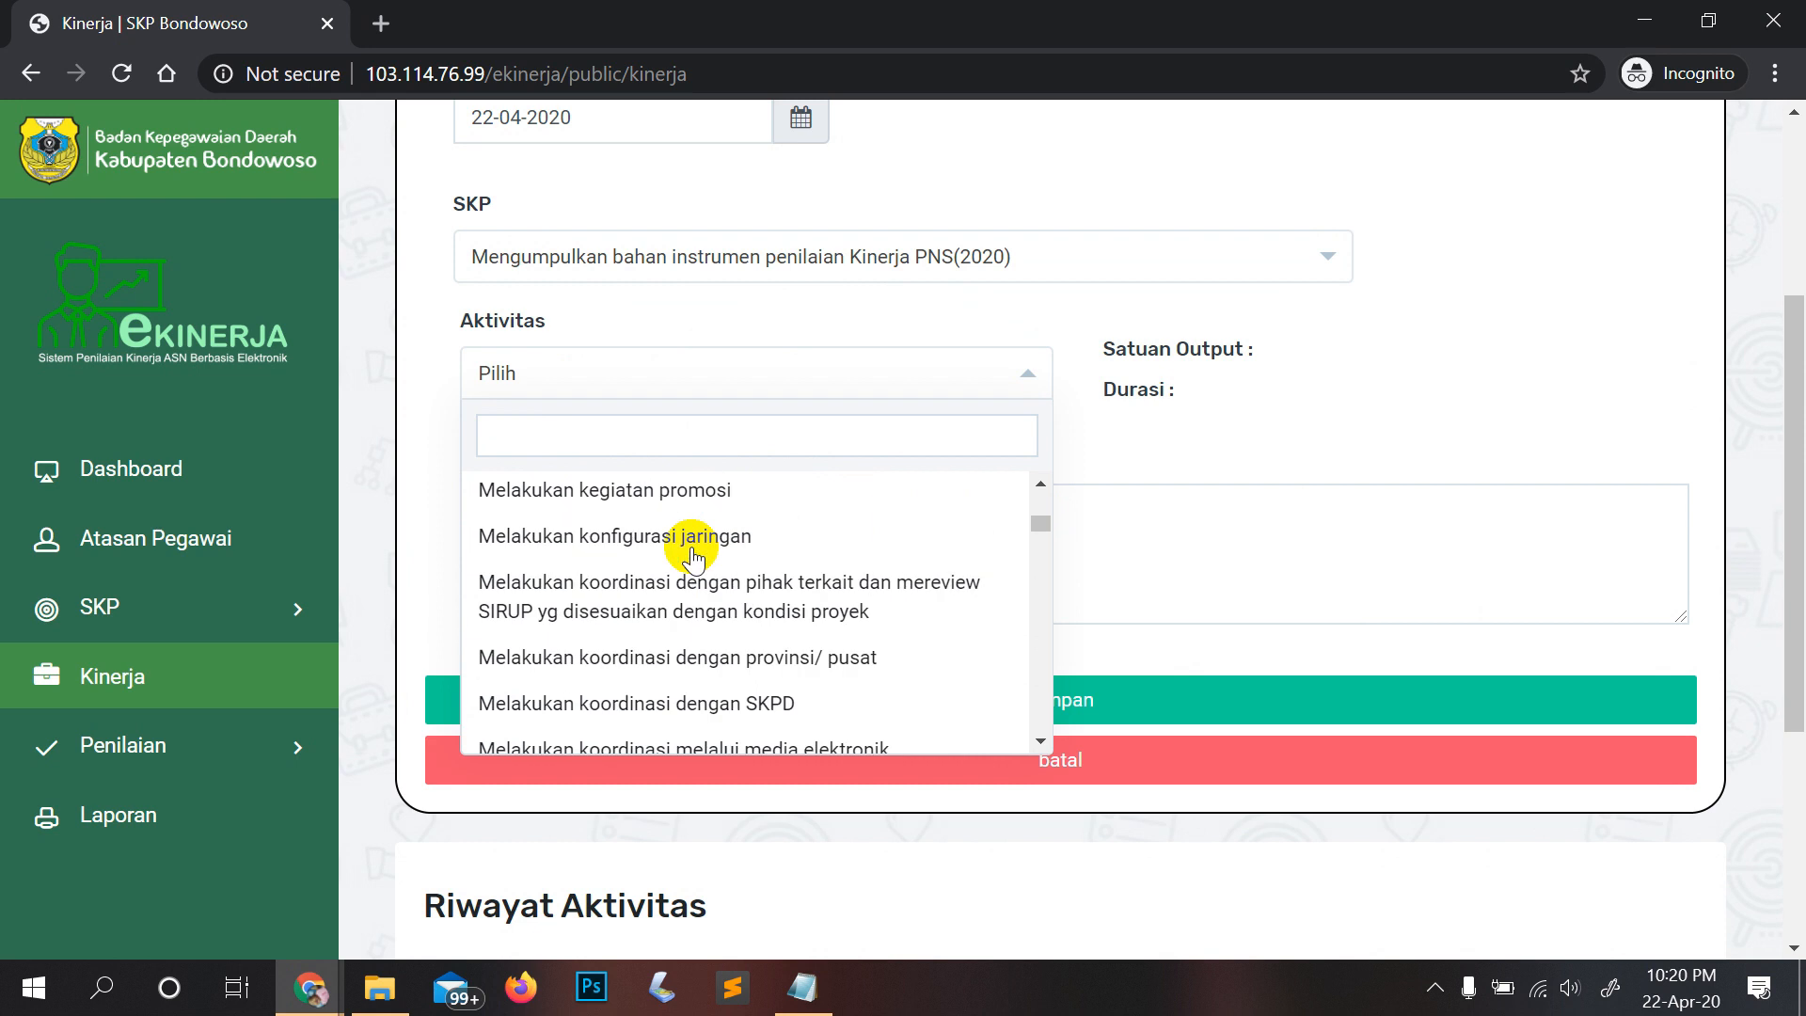
scroll(694, 558, "down", 5)
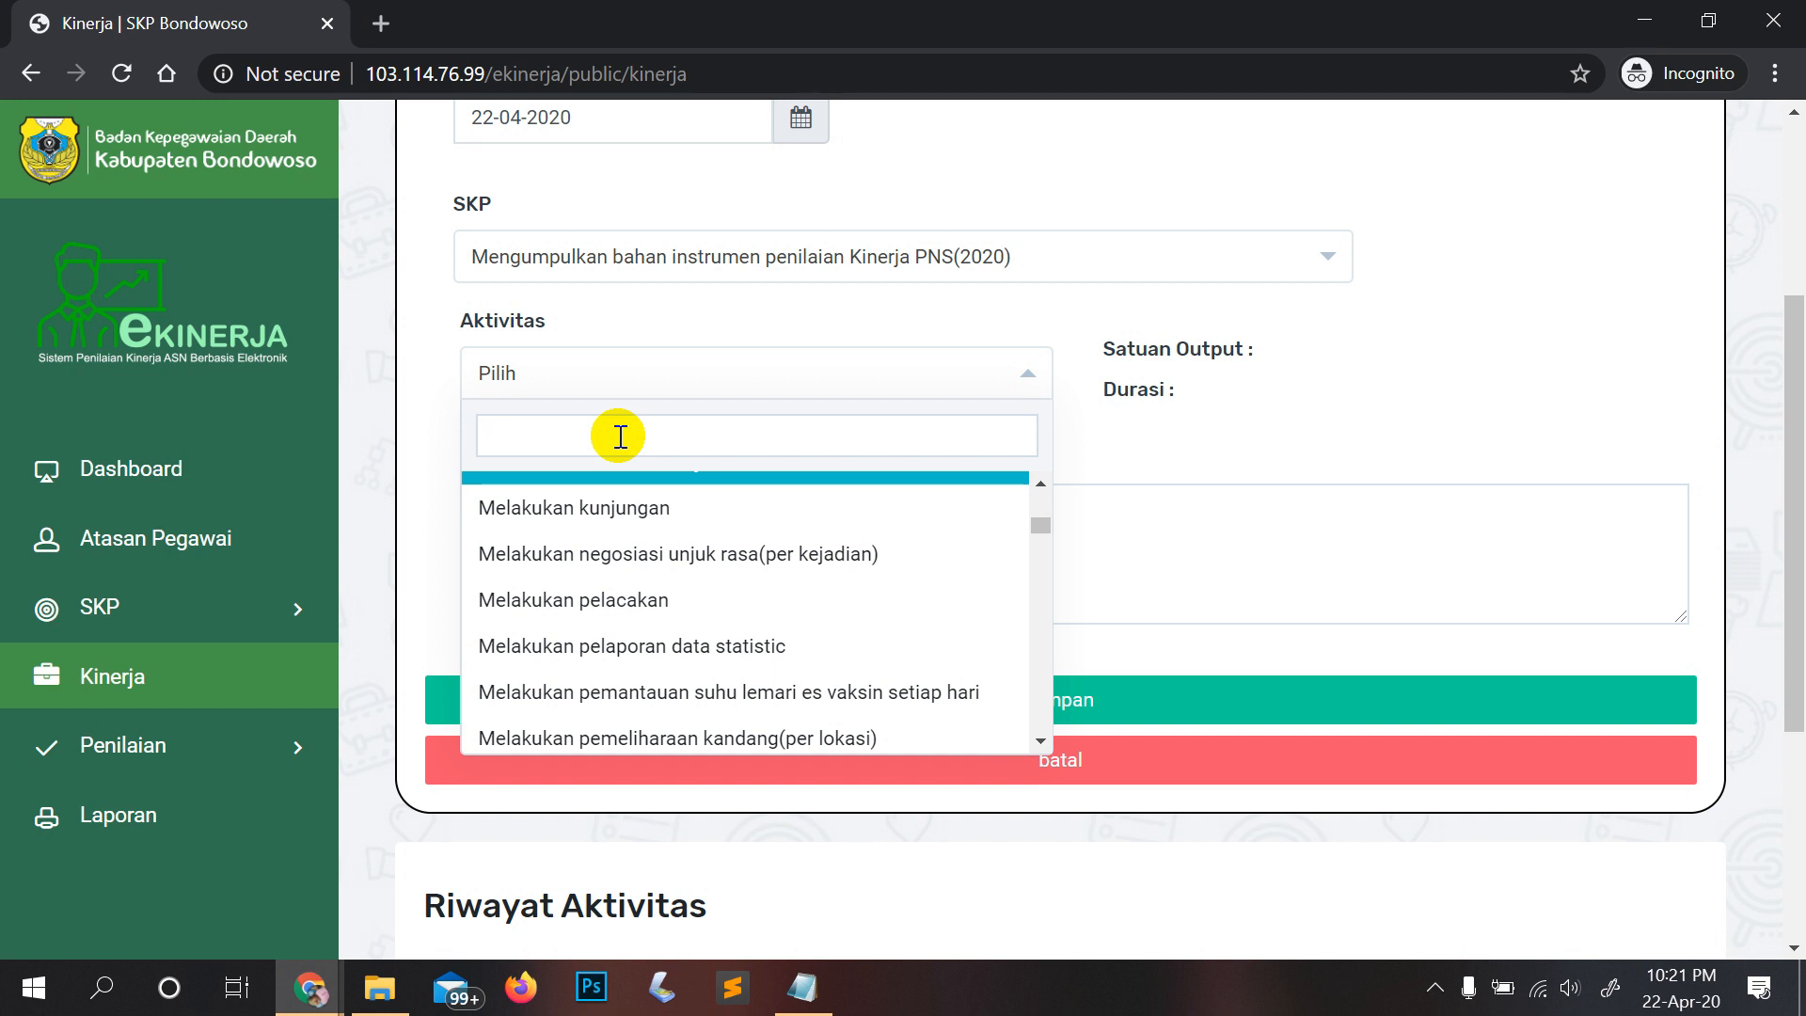
Step: Filter the activity list by searching 'memas'
type("menc")
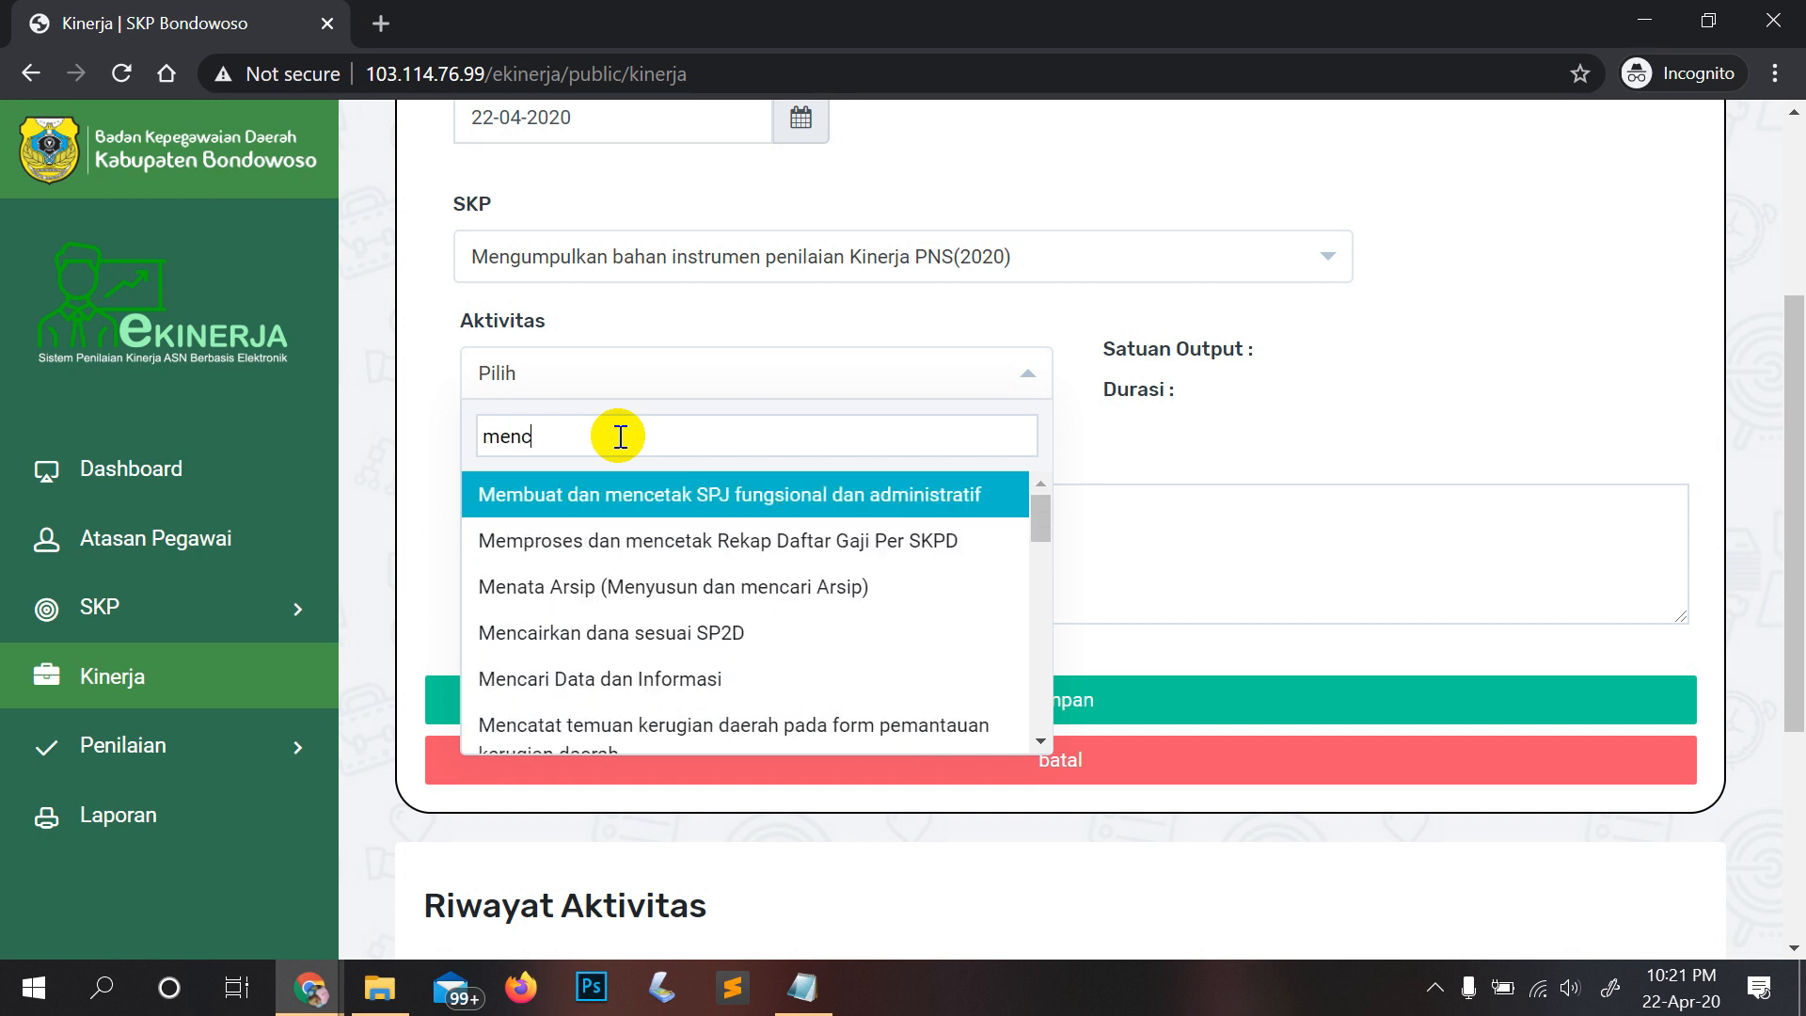
type("atat")
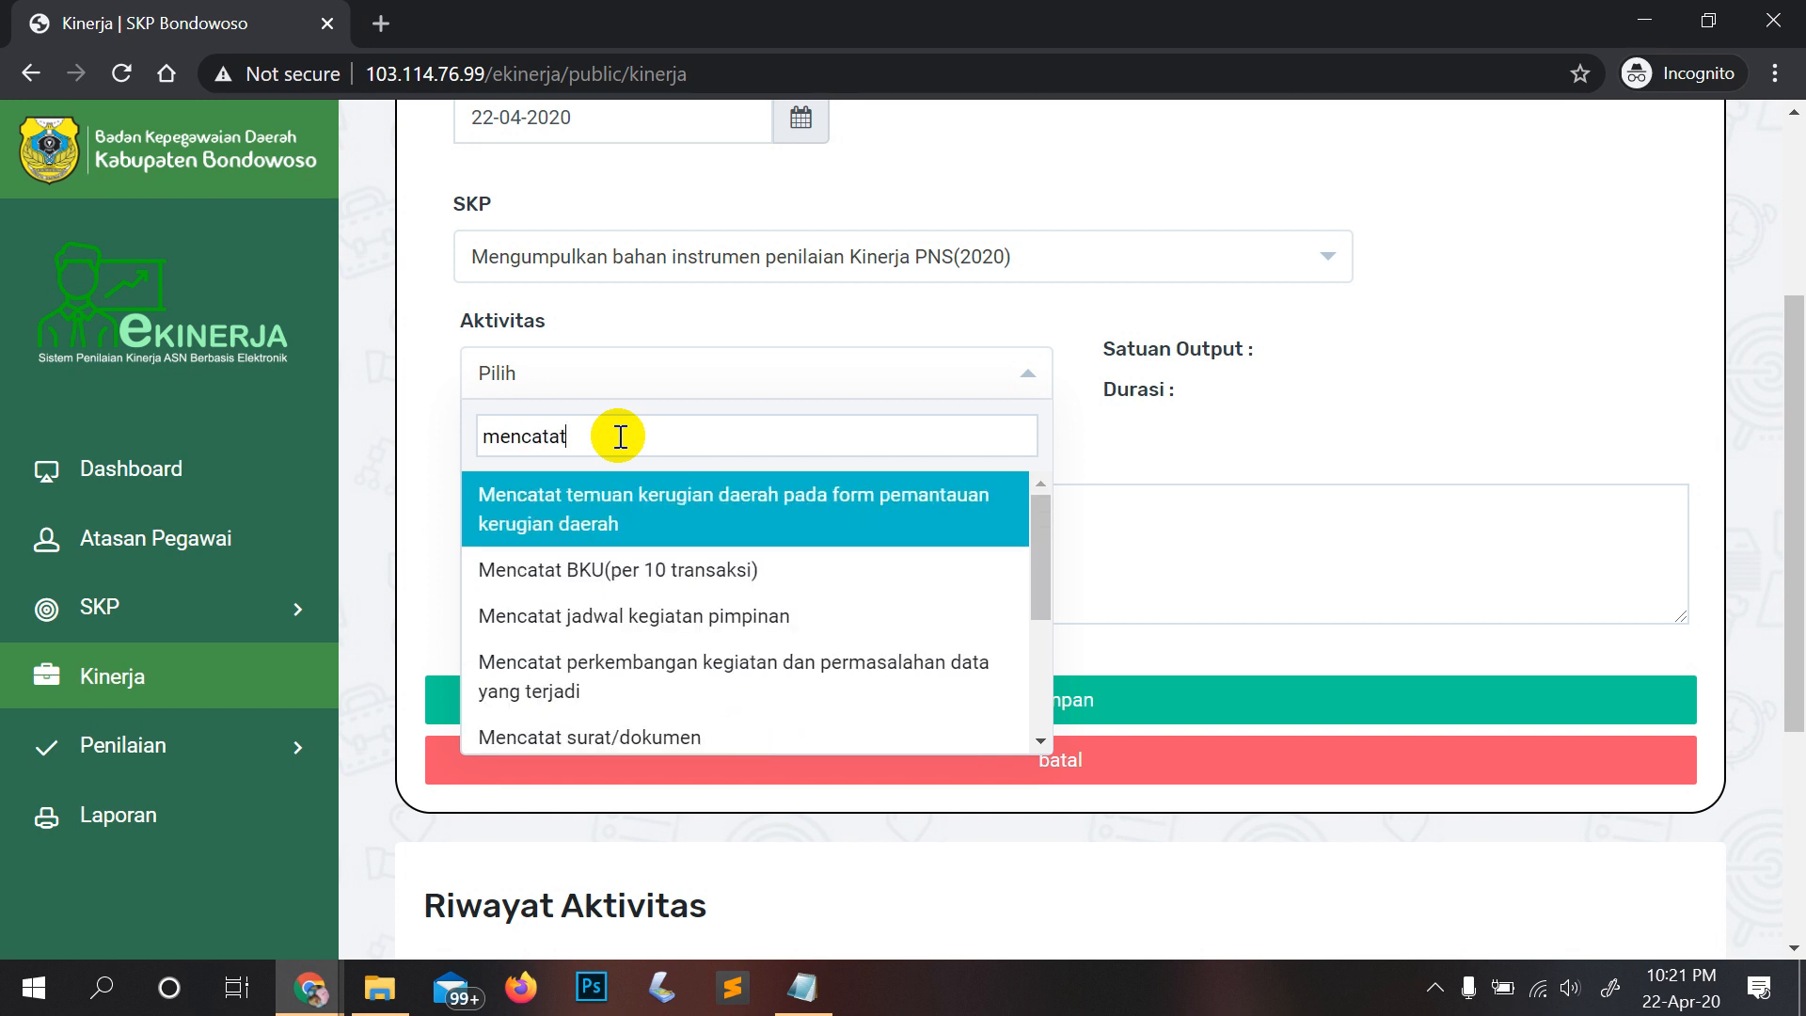
key("BackSpace")
key("BackSpace")
key("BackSpace")
key("BackSpace")
key("BackSpace")
key("BackSpace")
key("BackSpace")
key("BackSpace")
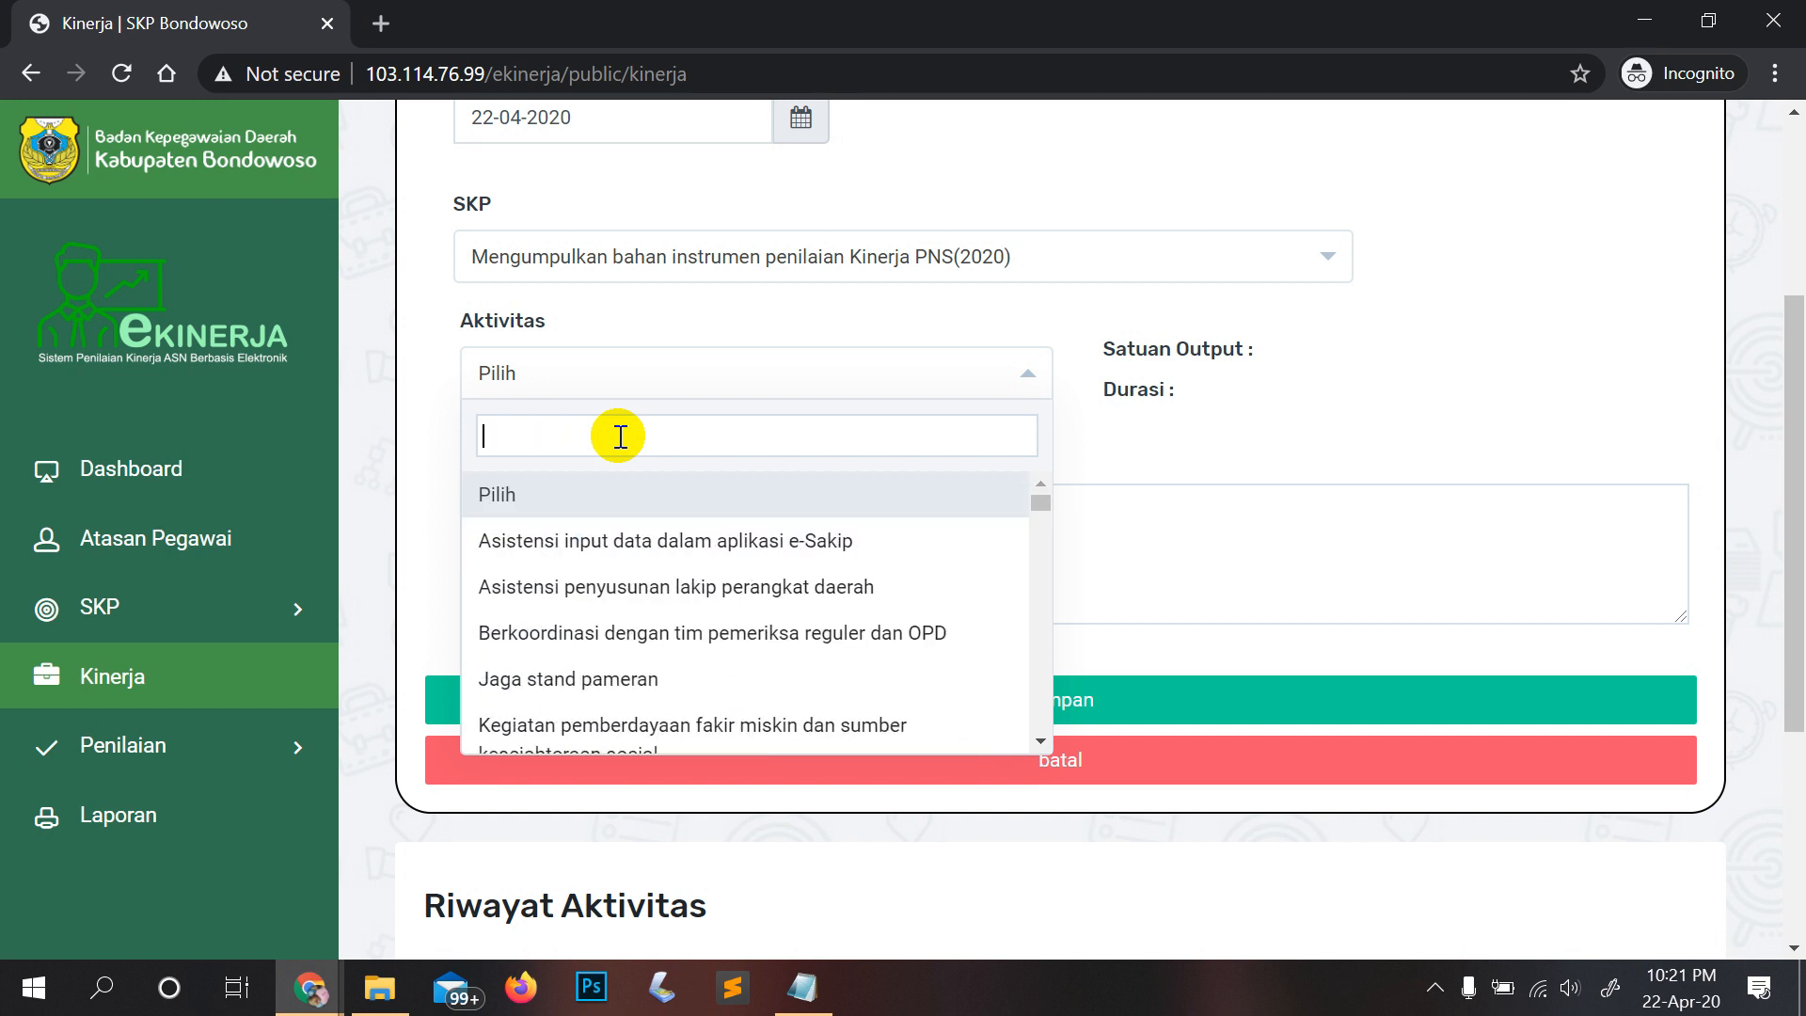
type("em")
key("BackSpace")
key("BackSpace")
type("memas")
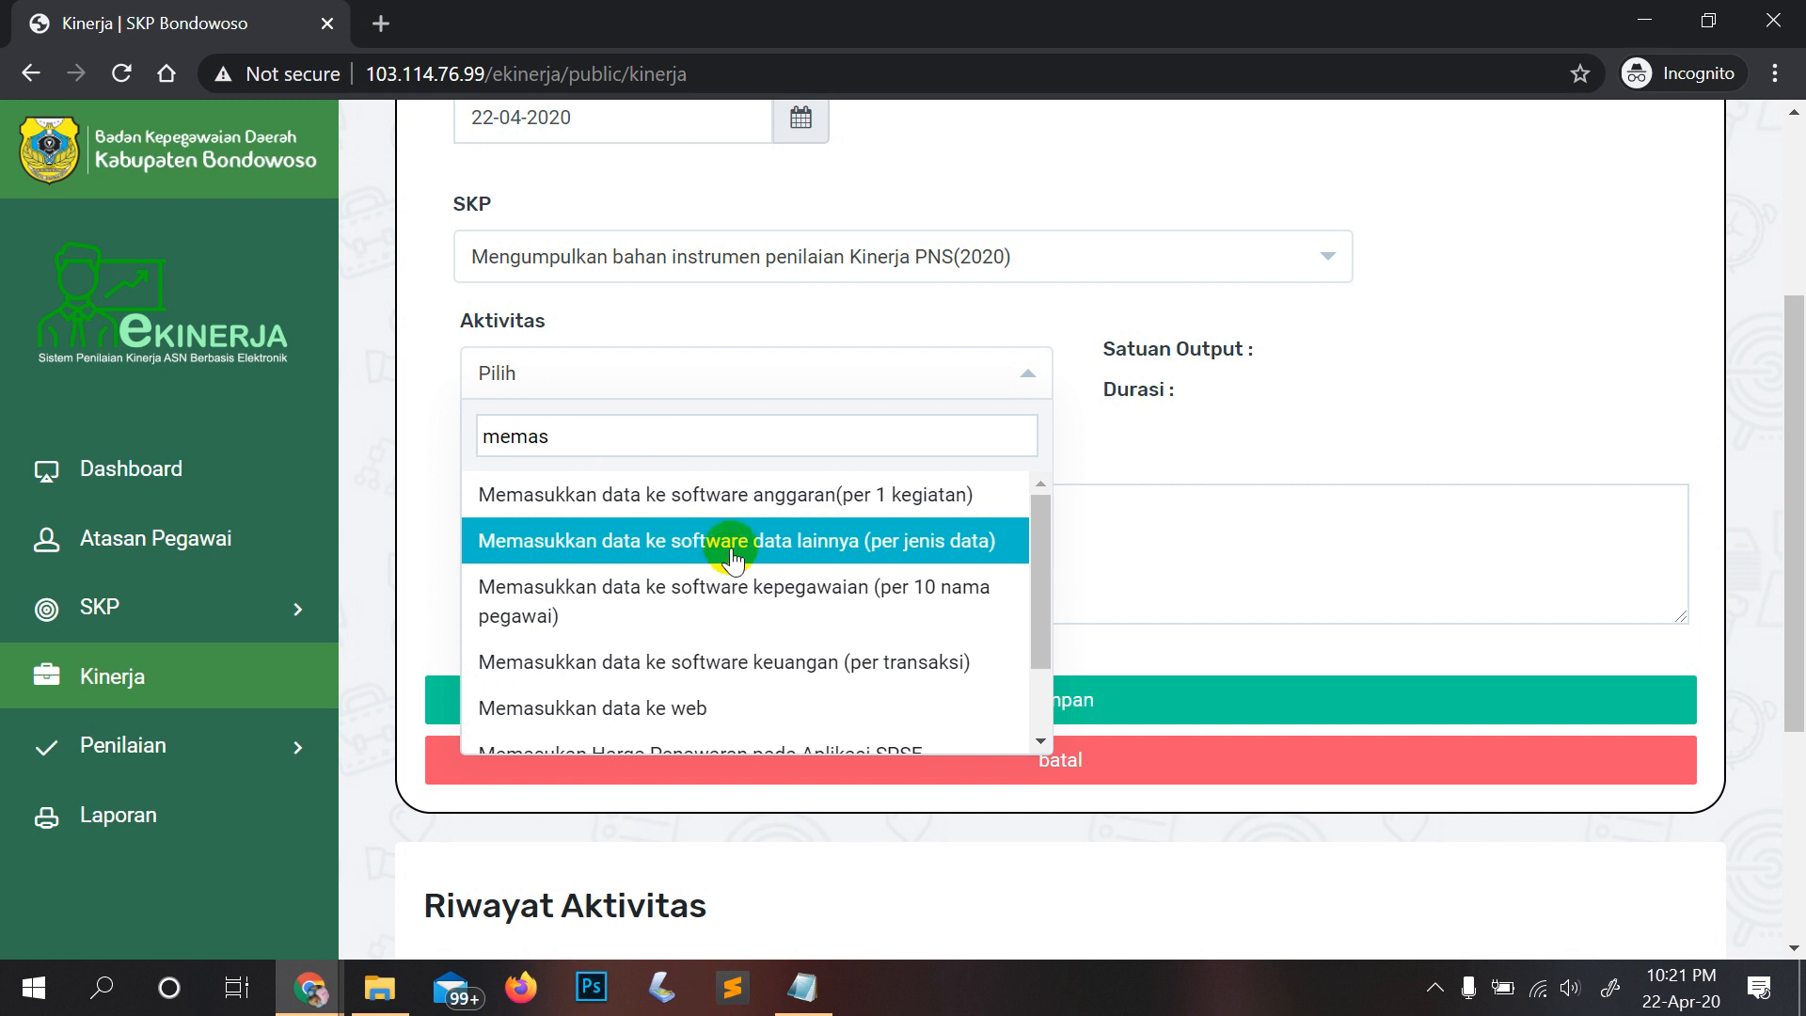
Step: Select activity 'Memasukkan data ke software kepegawaian (per 10 nama pegawai)', 20 Menit per Berkas
left_click(734, 610)
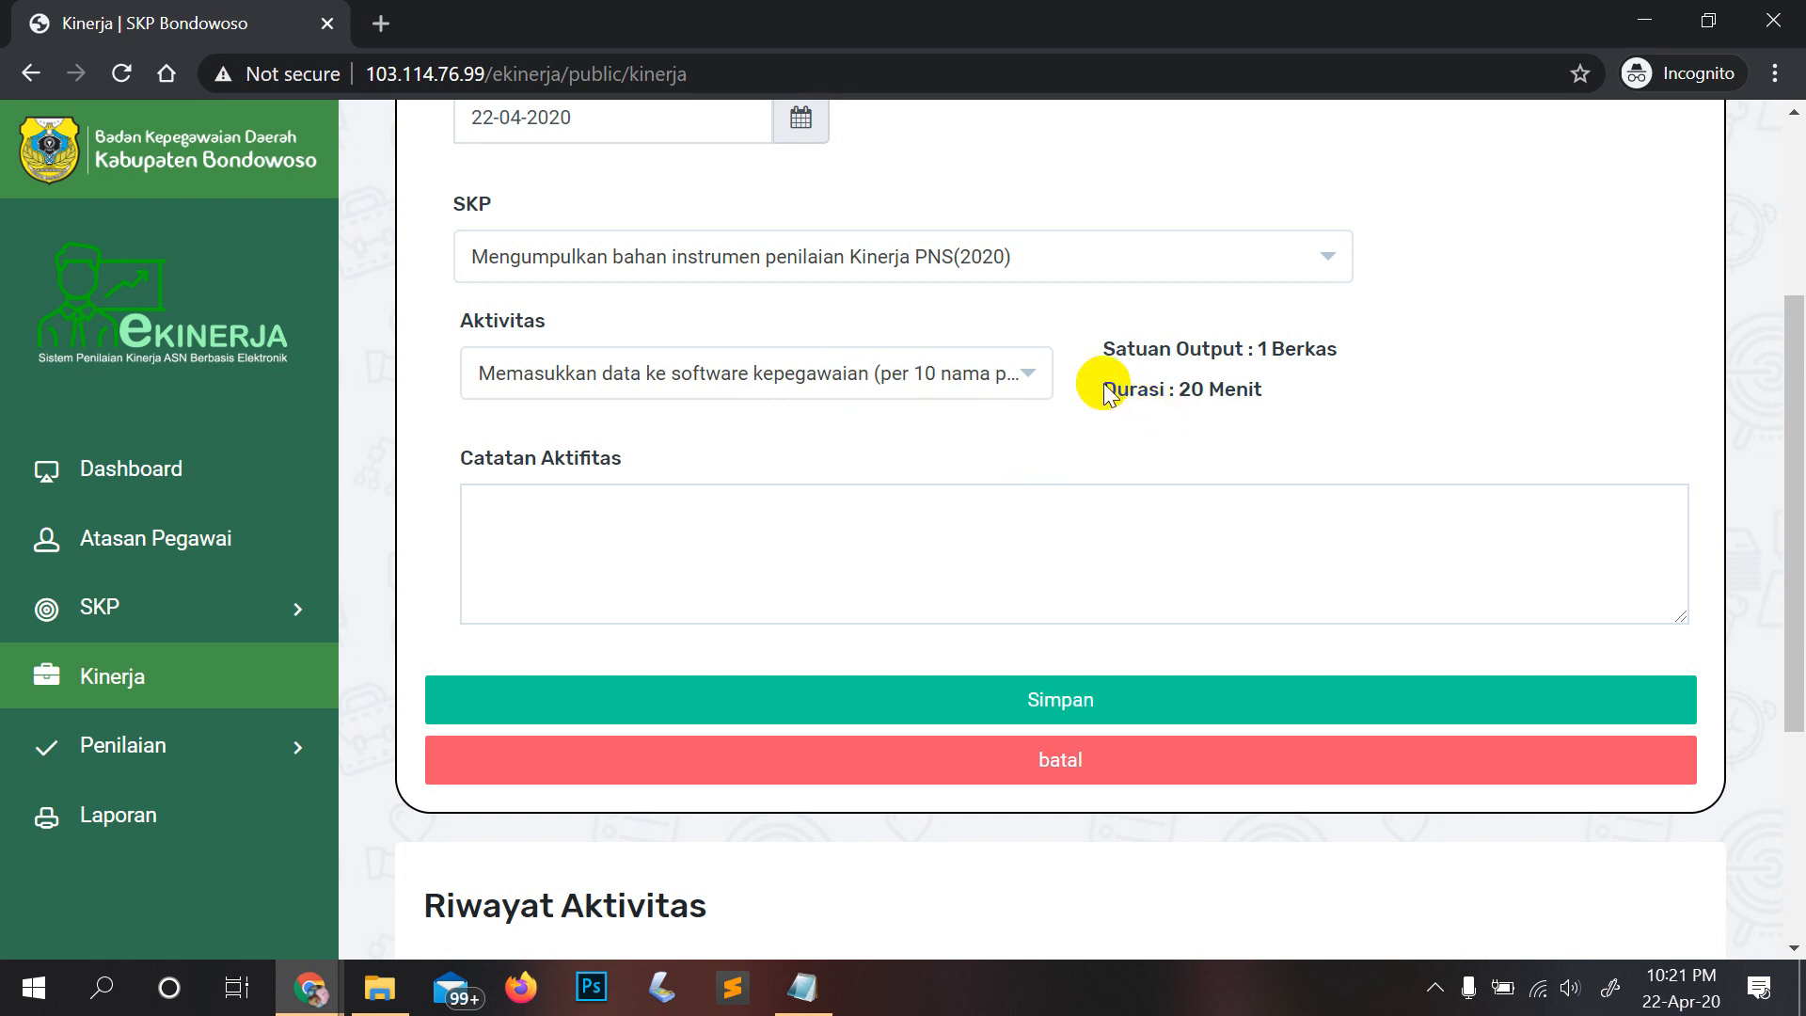
left_click_drag(1103, 391, 1276, 393)
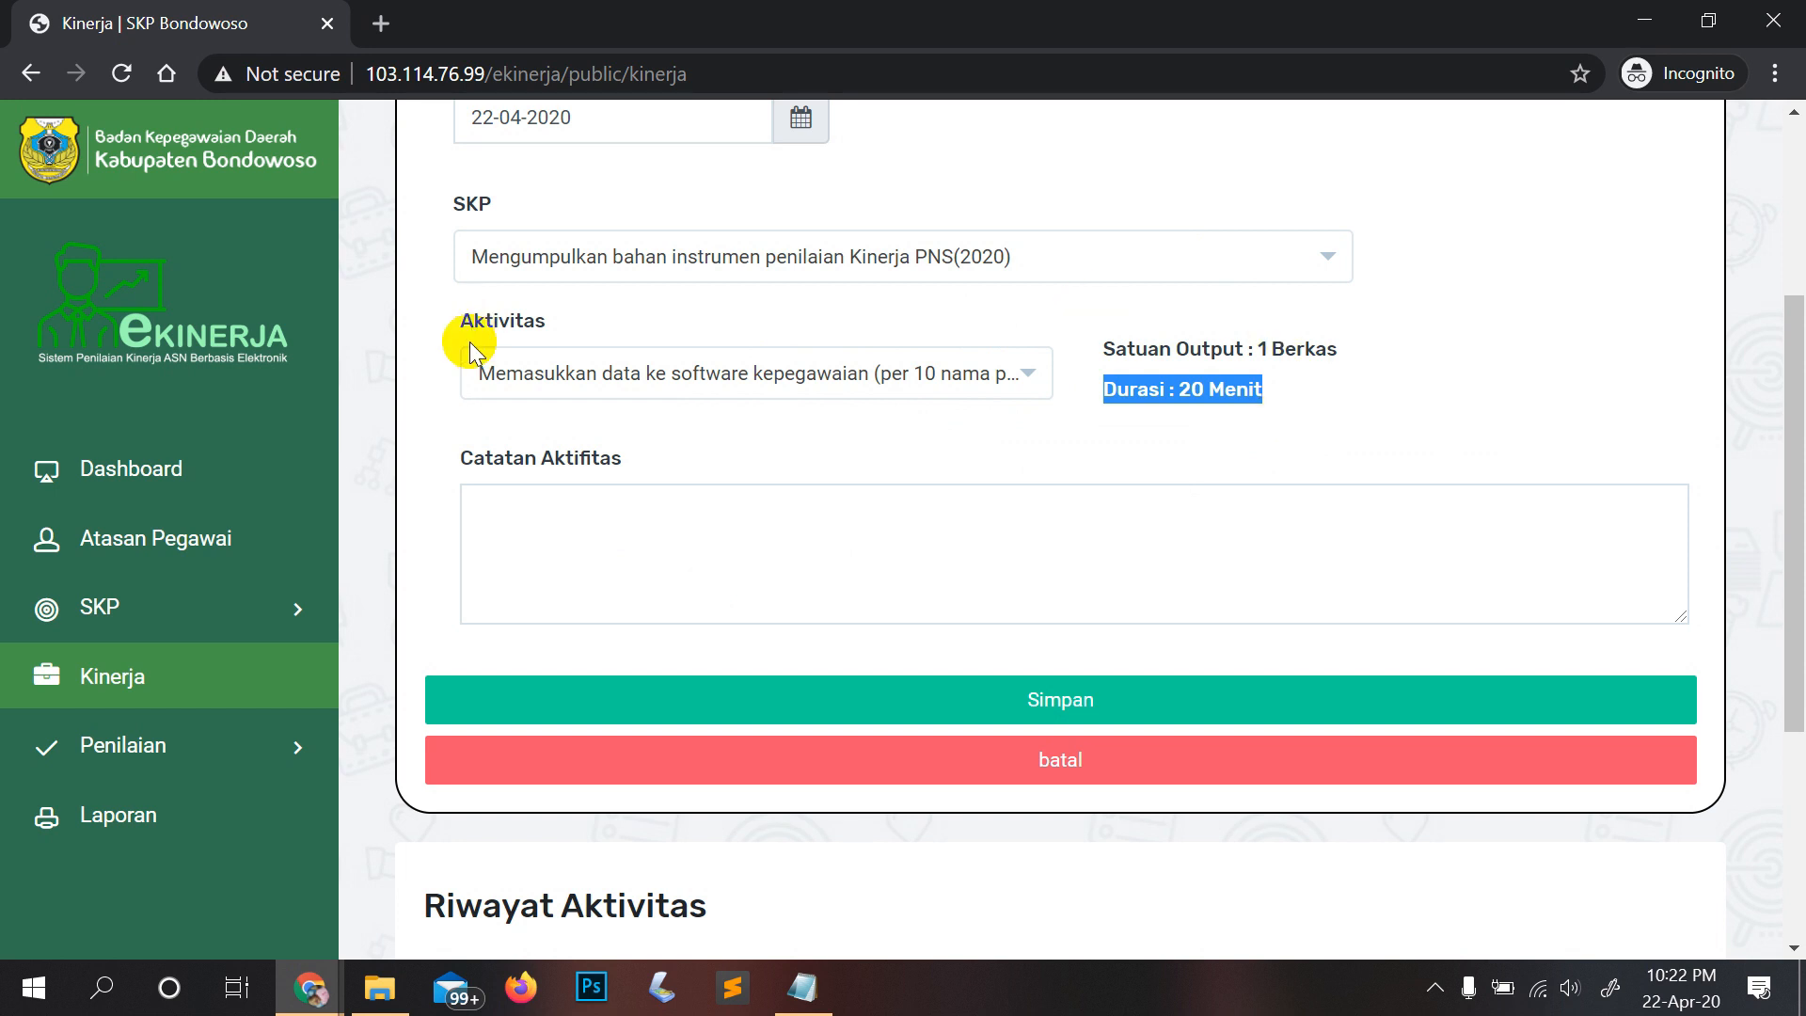
left_click(757, 387)
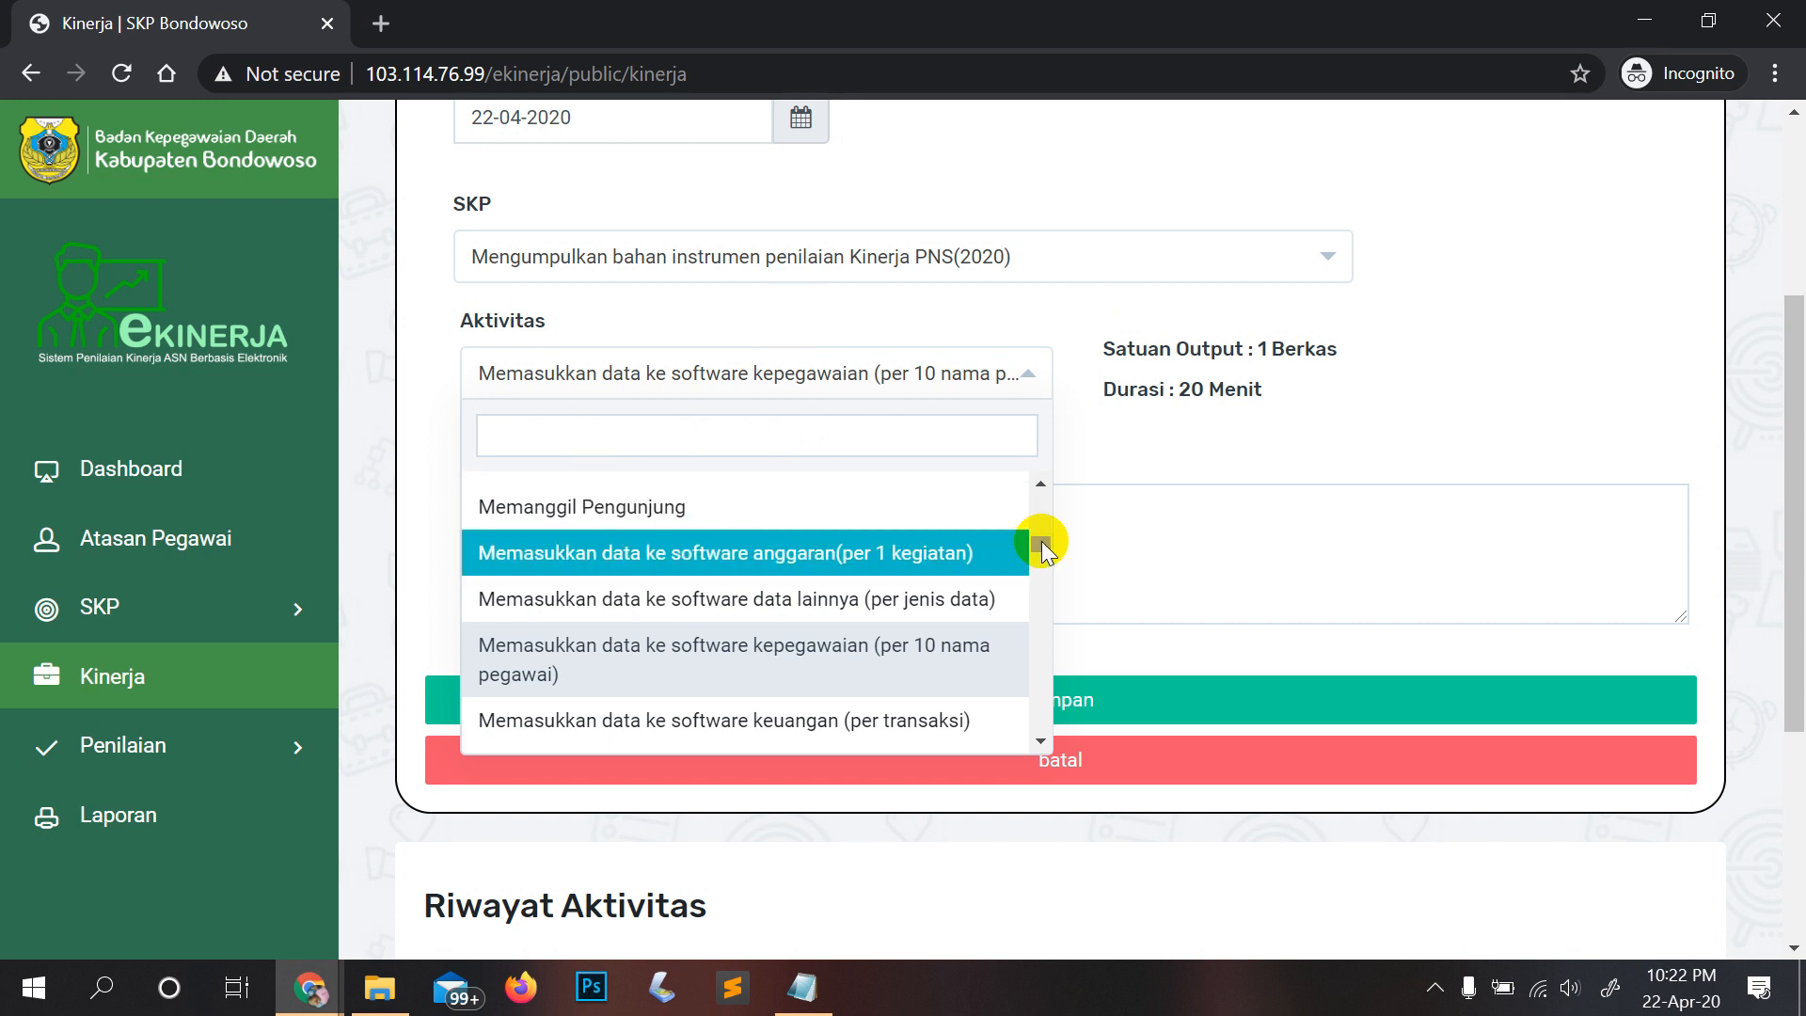
left_click_drag(1041, 542, 1052, 489)
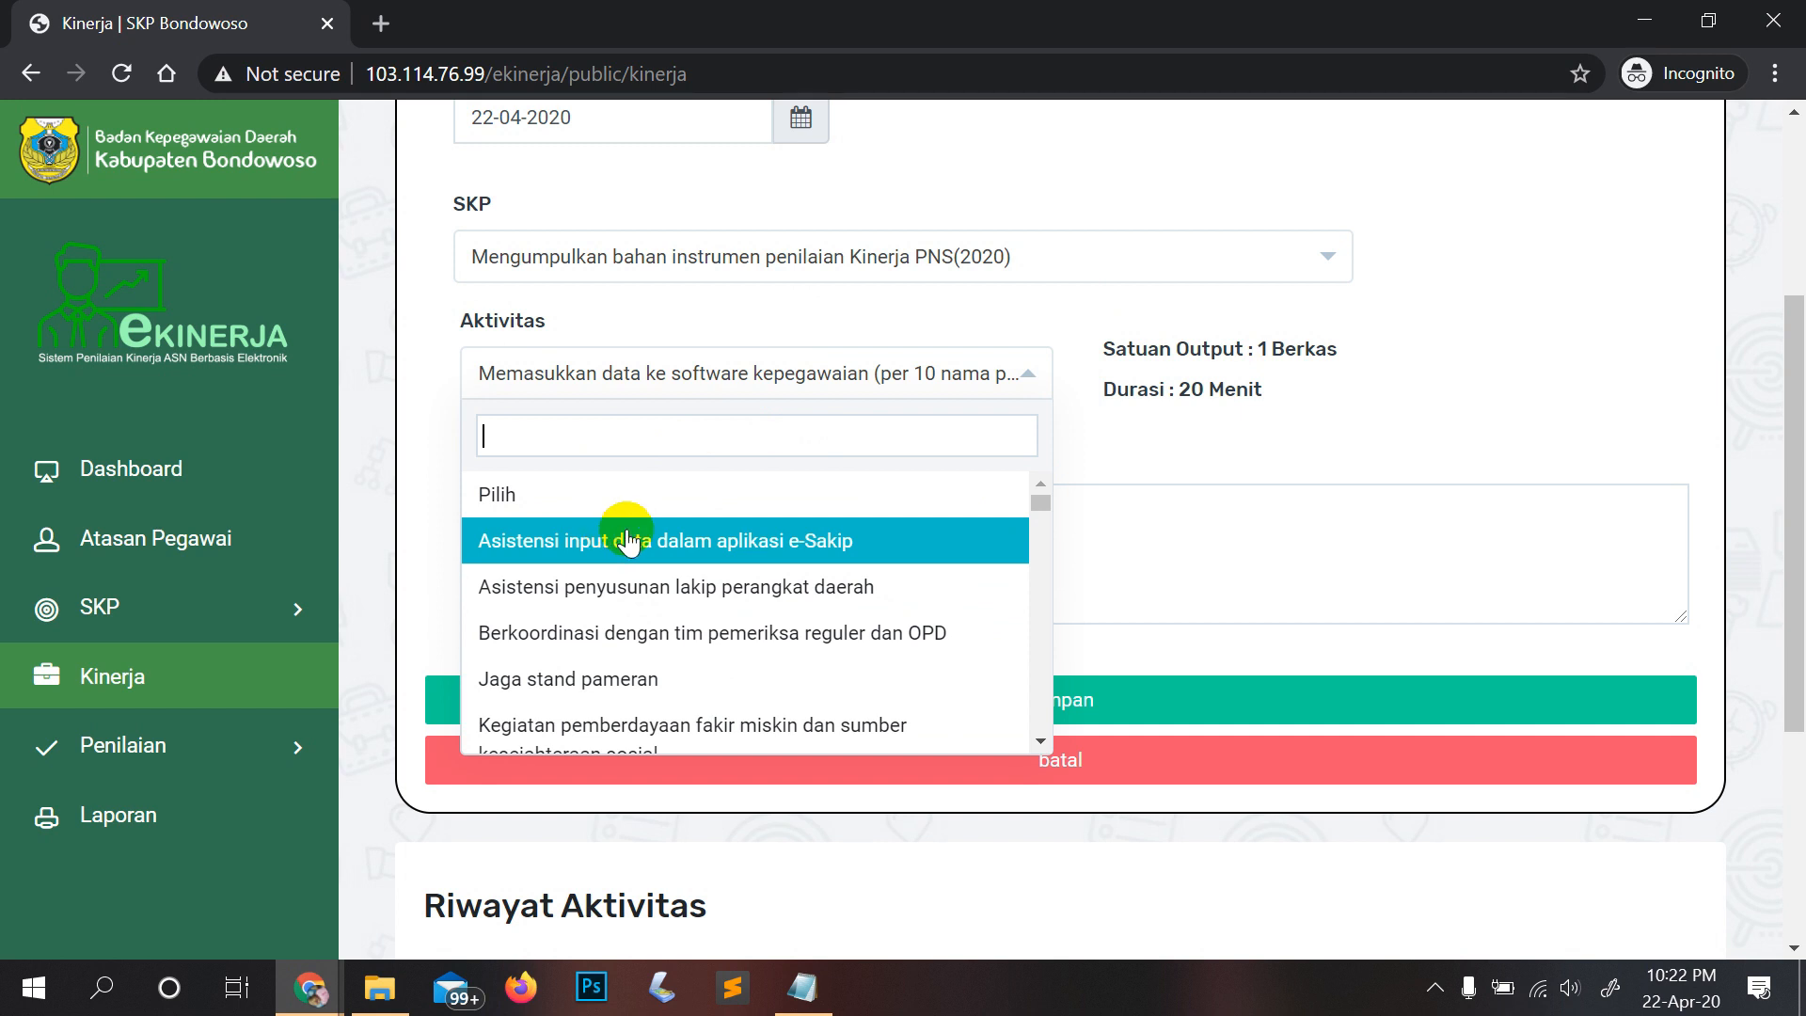
left_click(1113, 438)
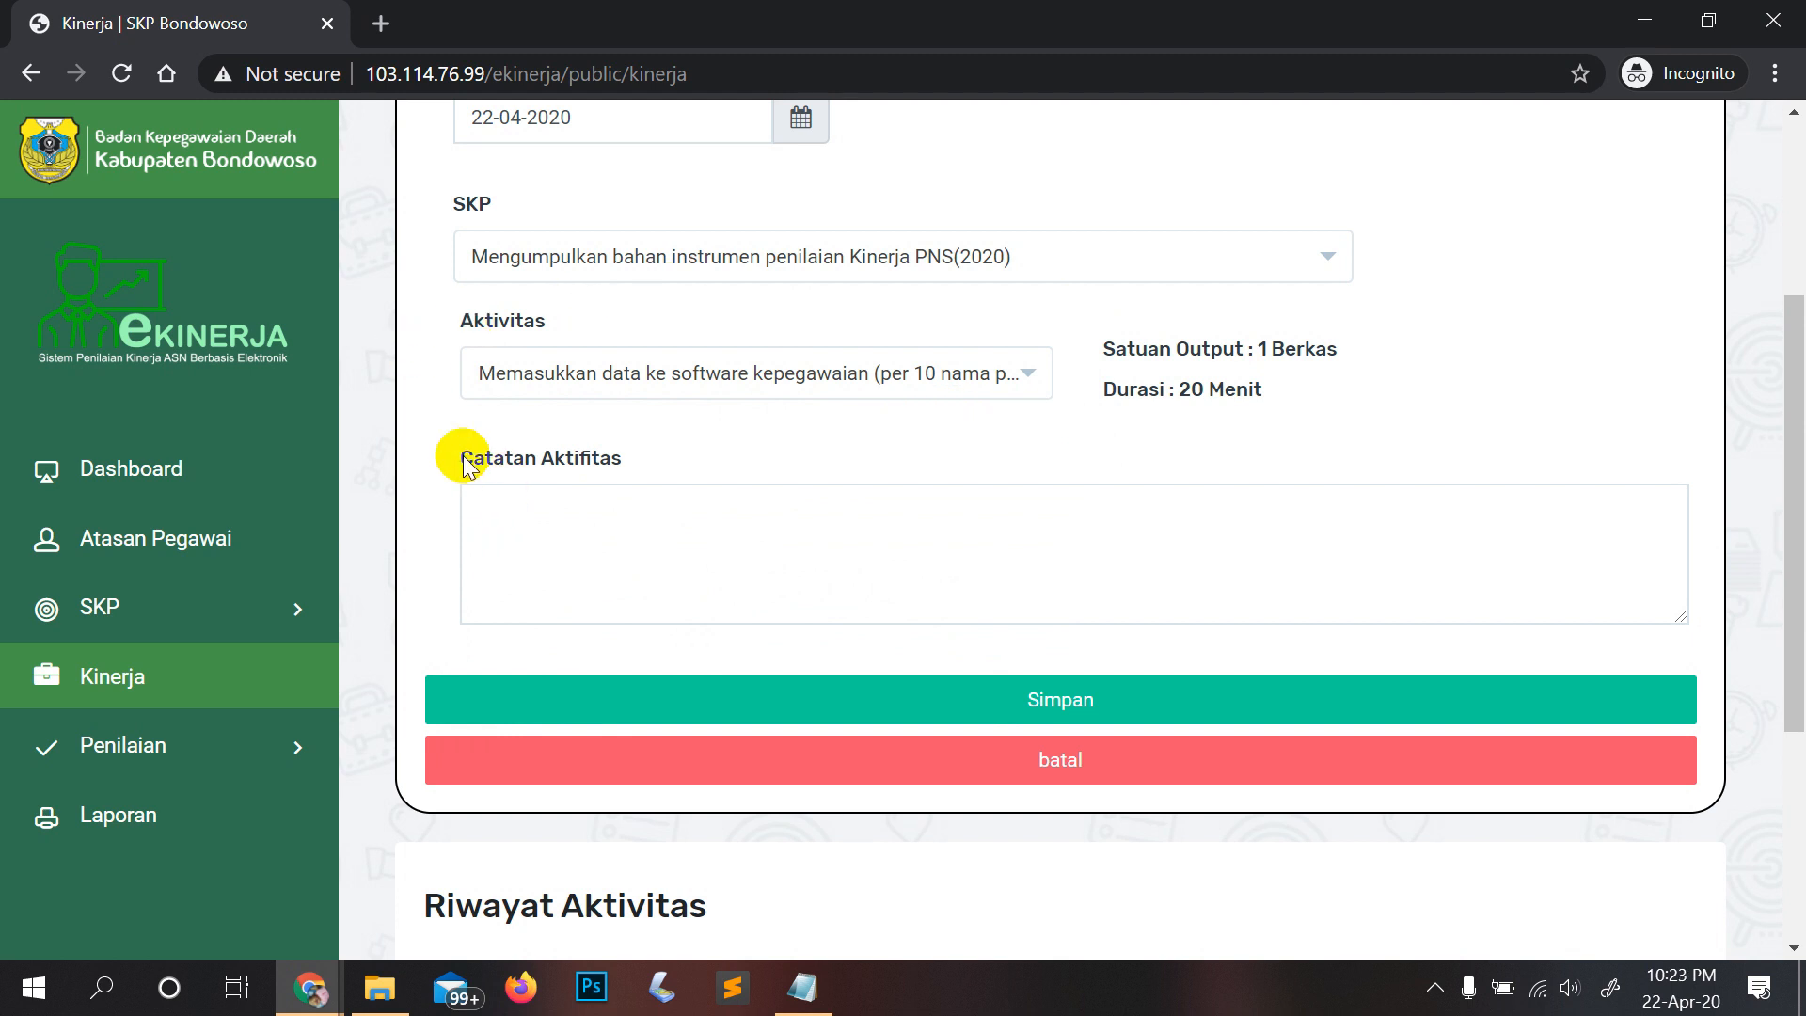
Step: Write 'software simpeg' in the Catatan Aktifitas note, correcting typos
left_click_drag(462, 459, 618, 477)
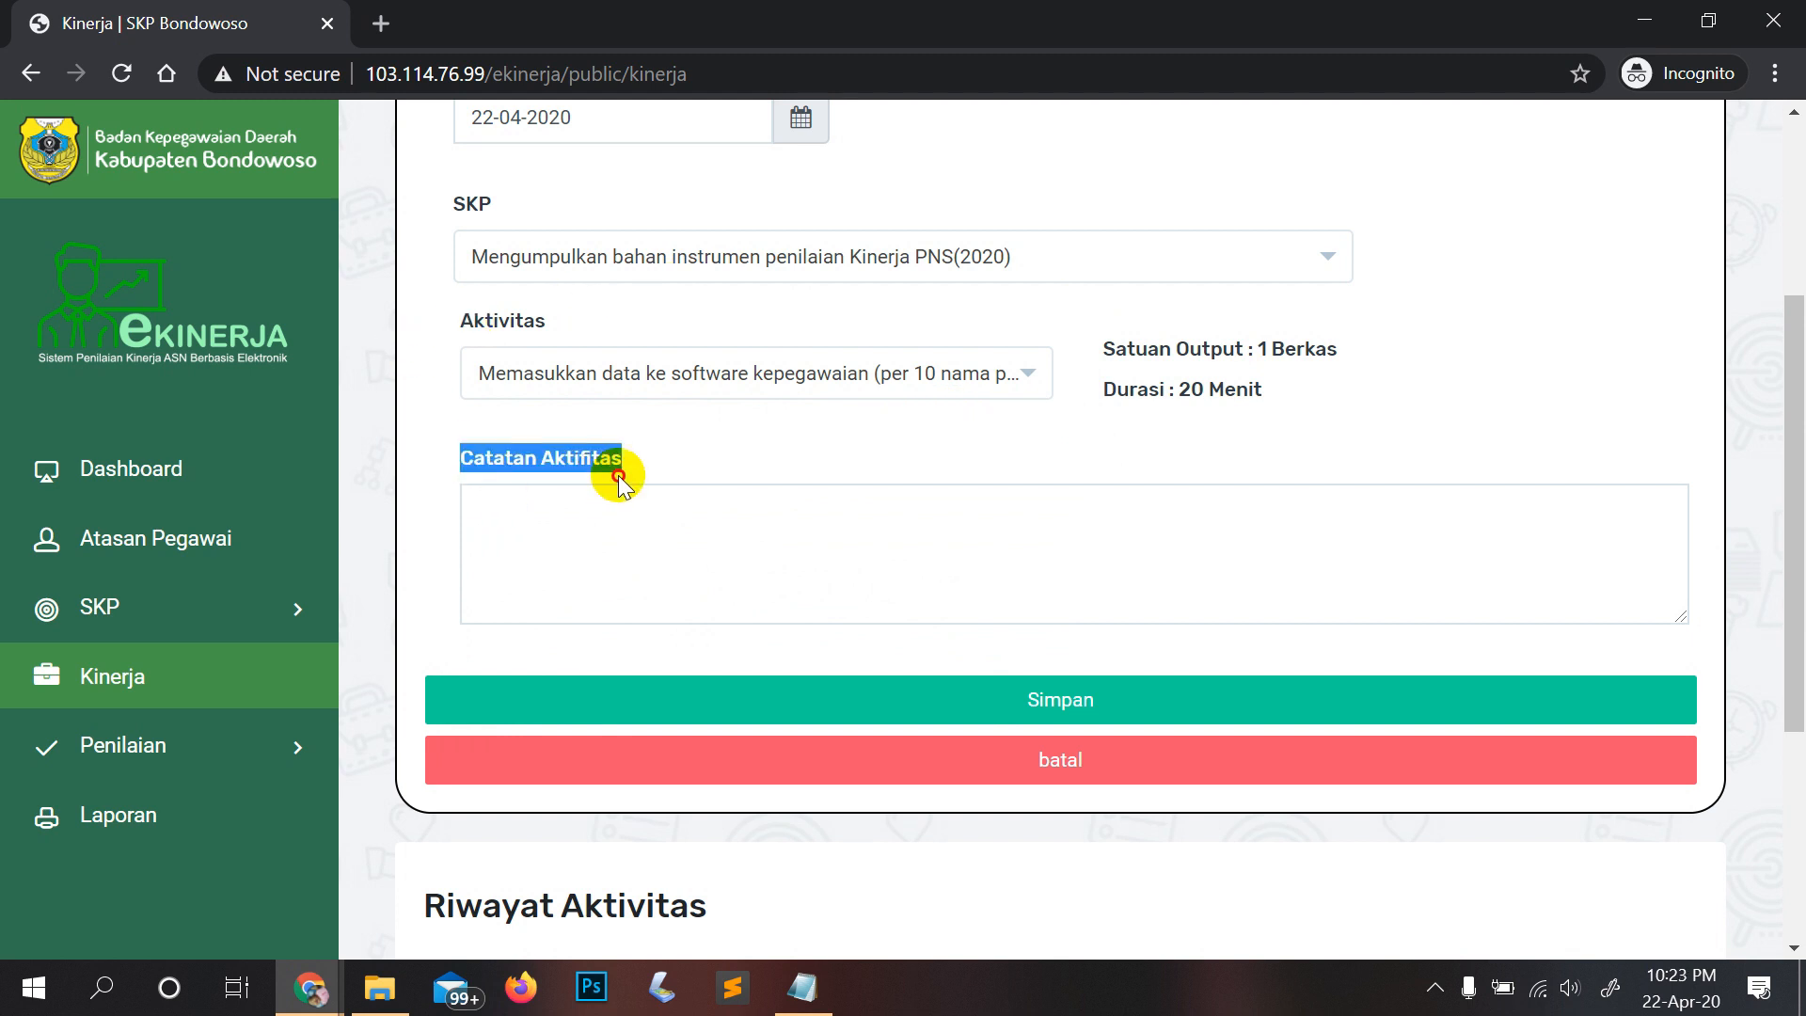
left_click(609, 564)
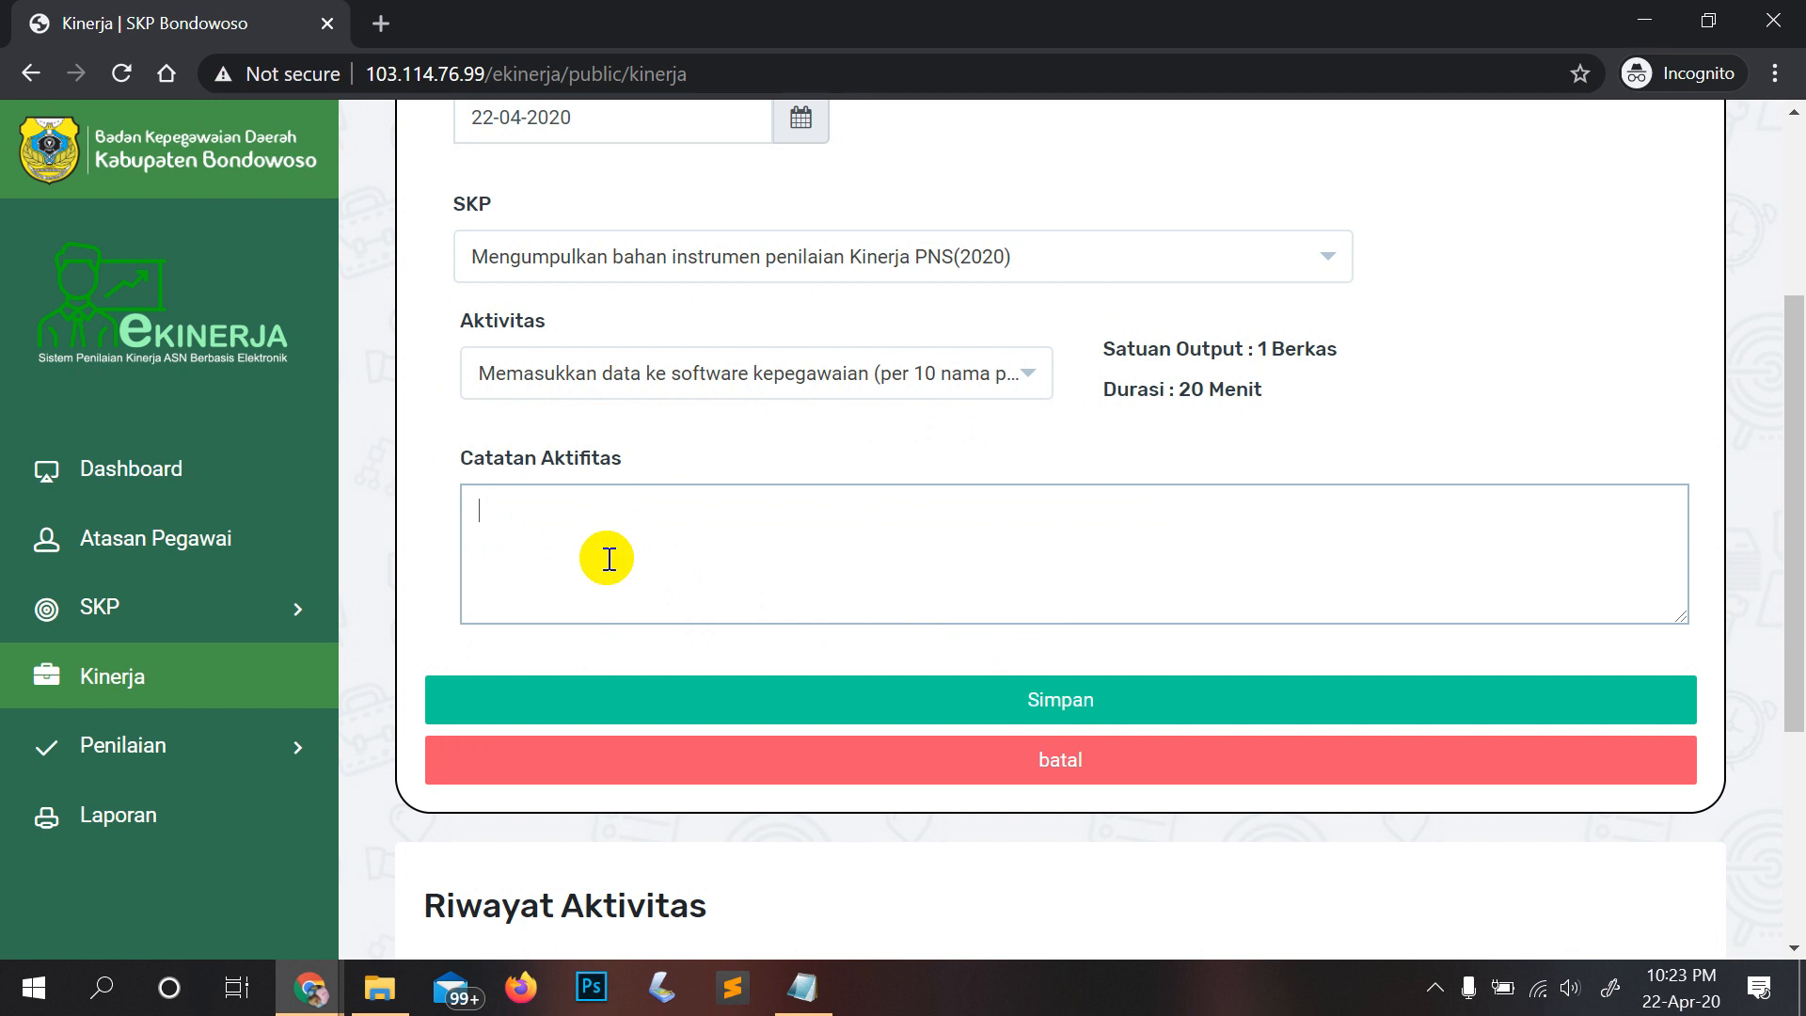
type("software simoeg")
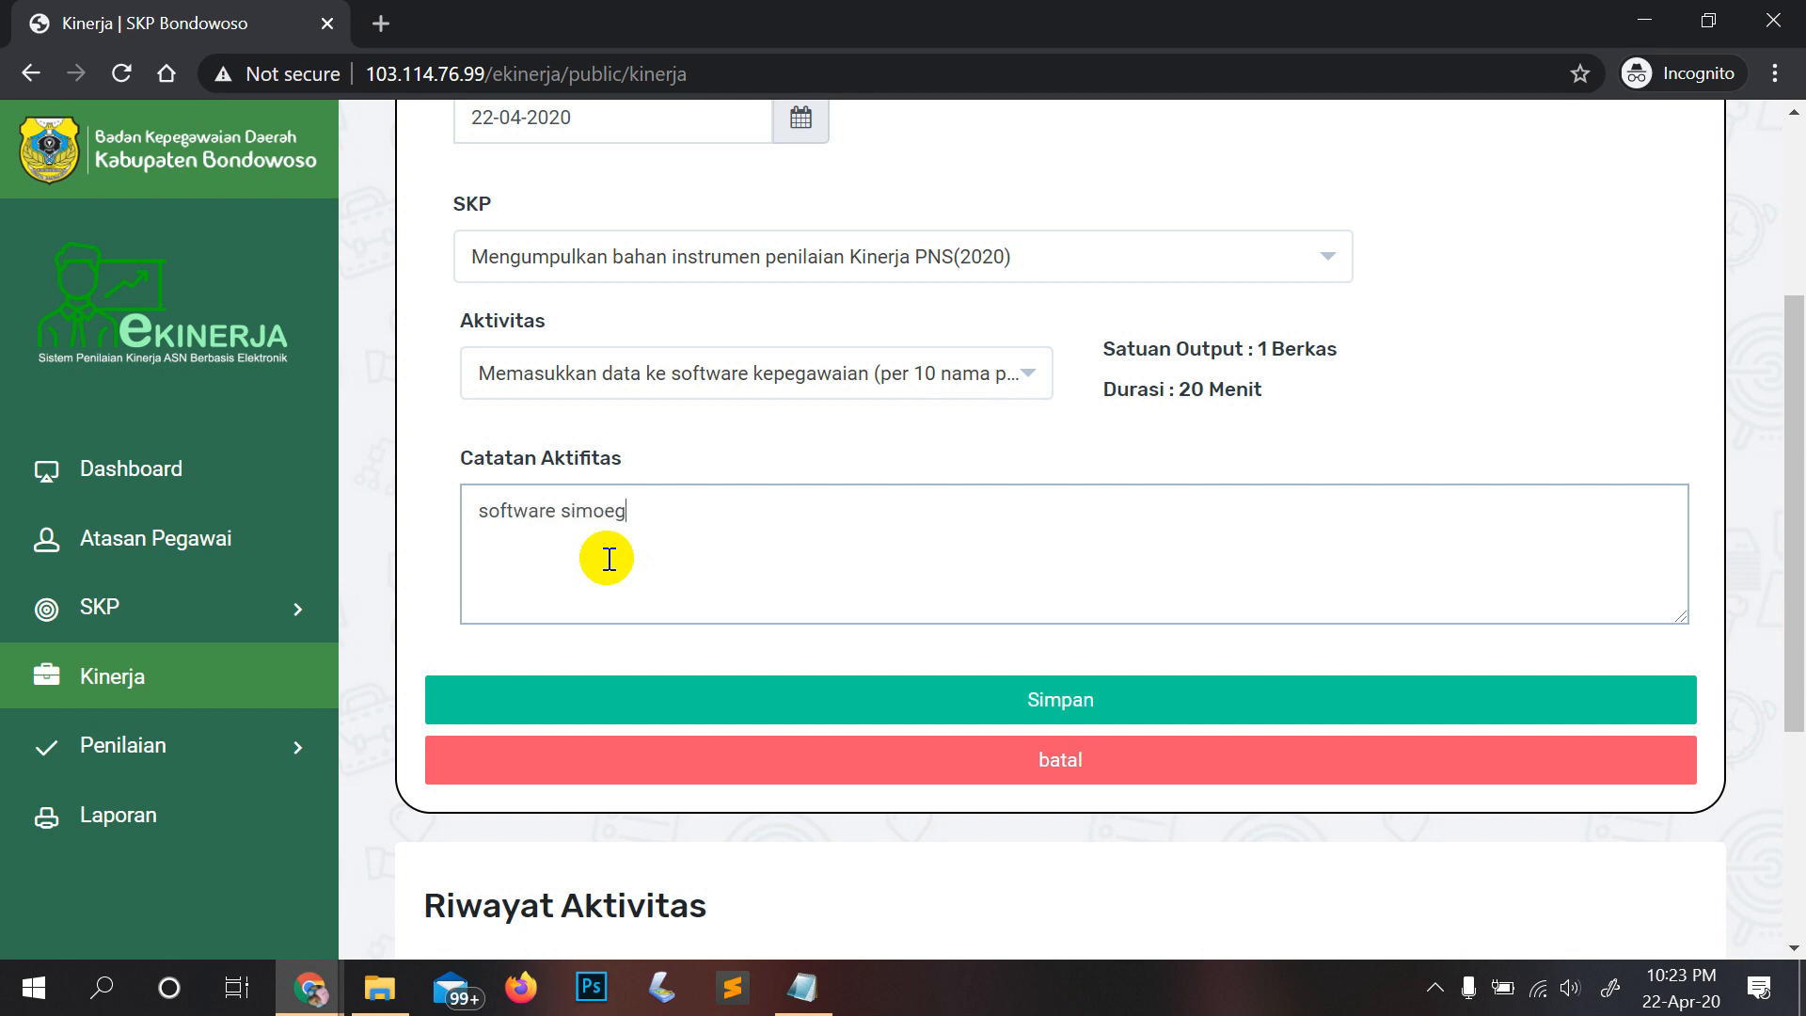
key("BackSpace")
key("BackSpace")
key("BackSpace")
type("peg")
left_click_drag(646, 509, 464, 508)
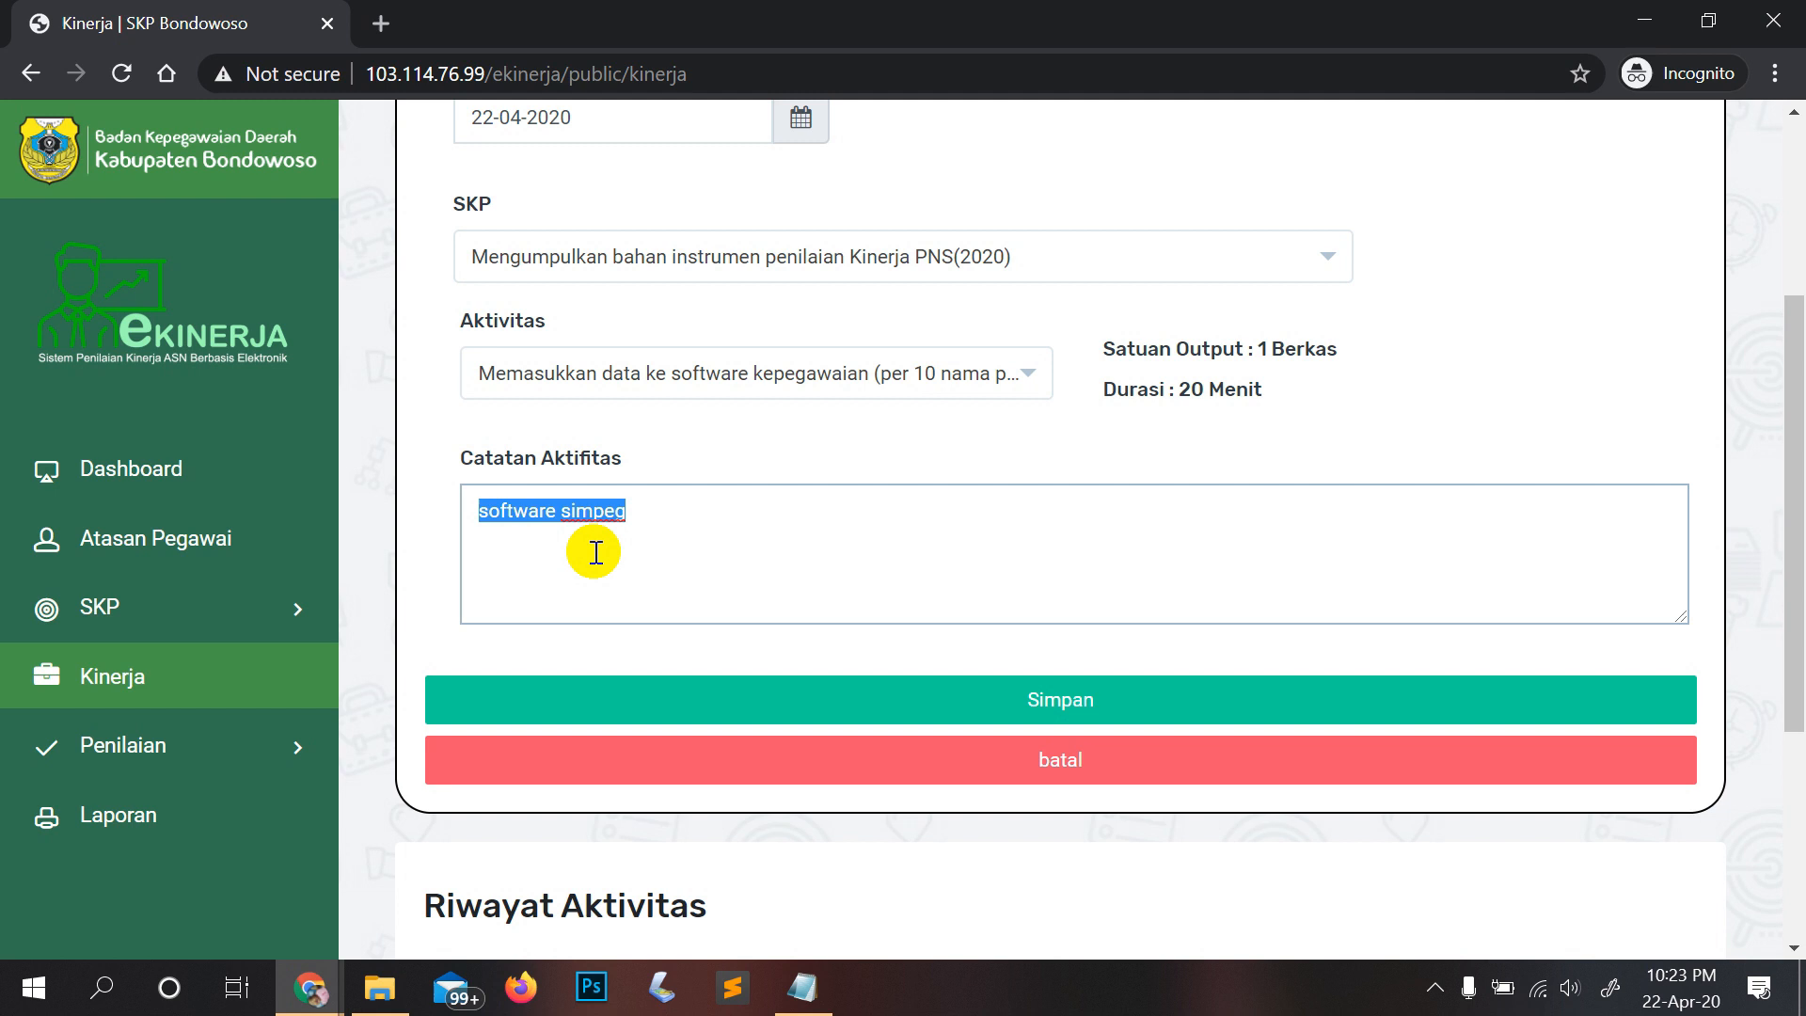
scroll(595, 552, "up", 4)
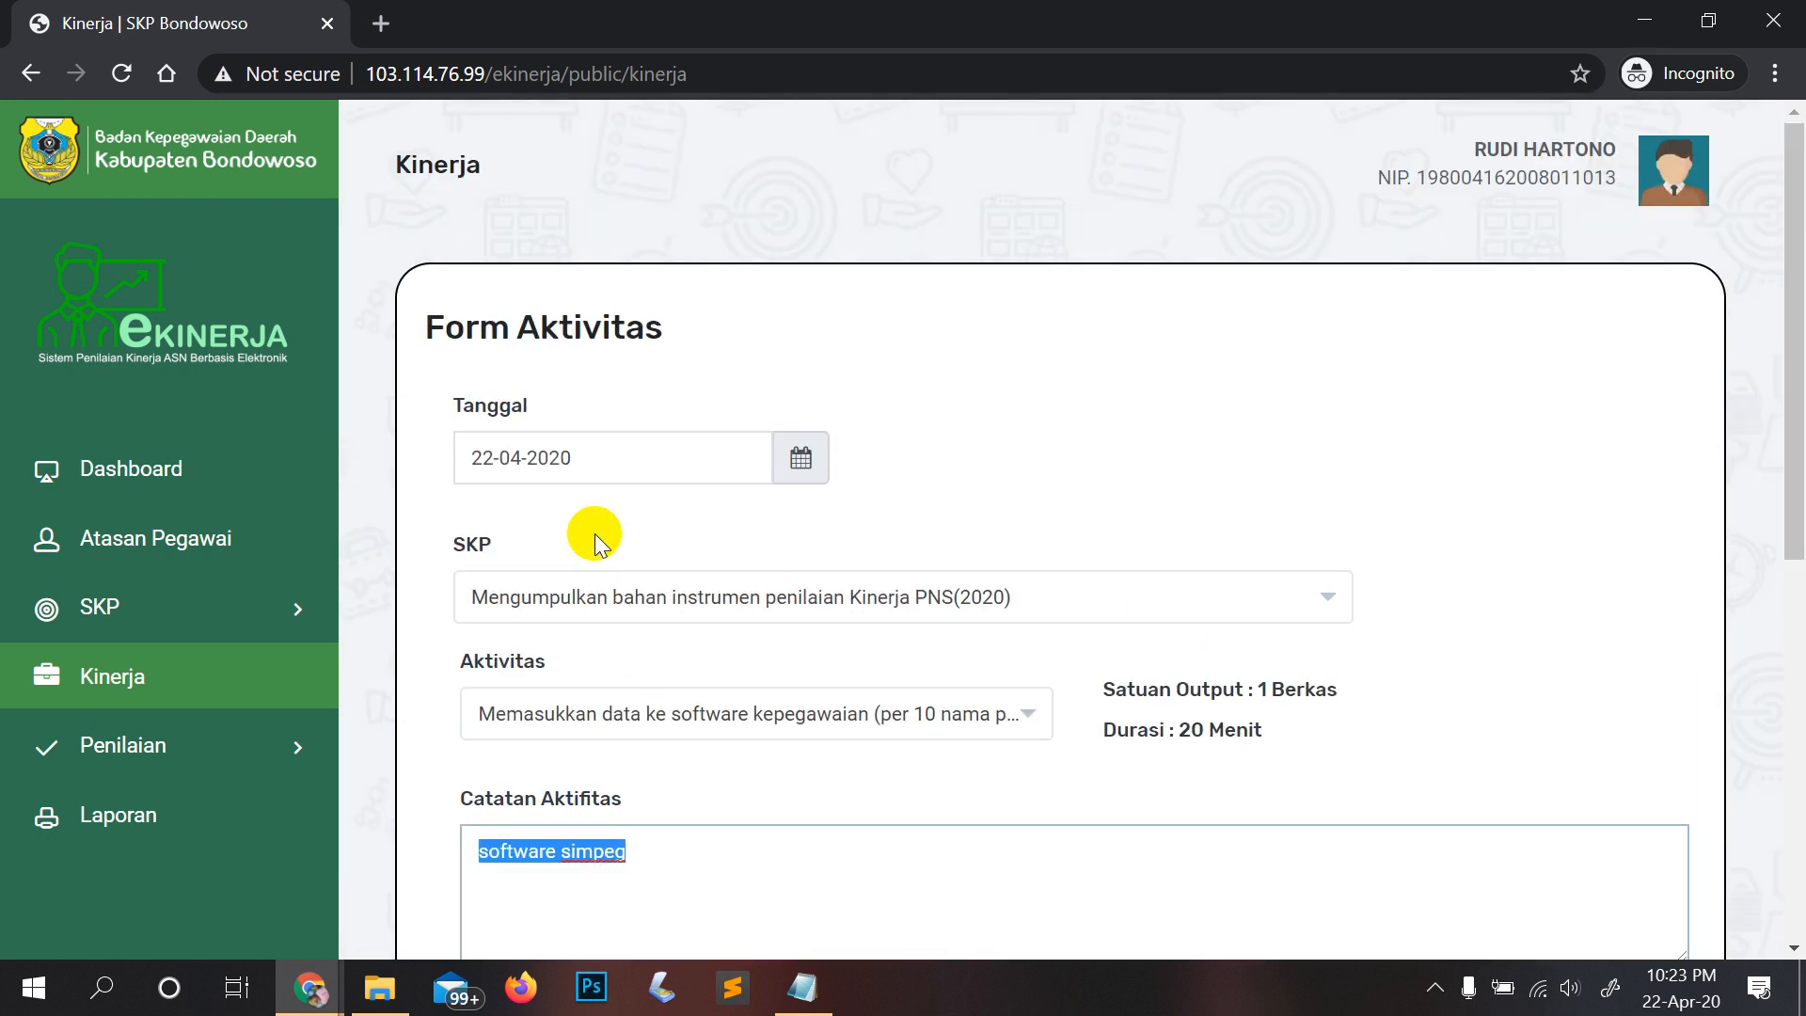
left_click(132, 656)
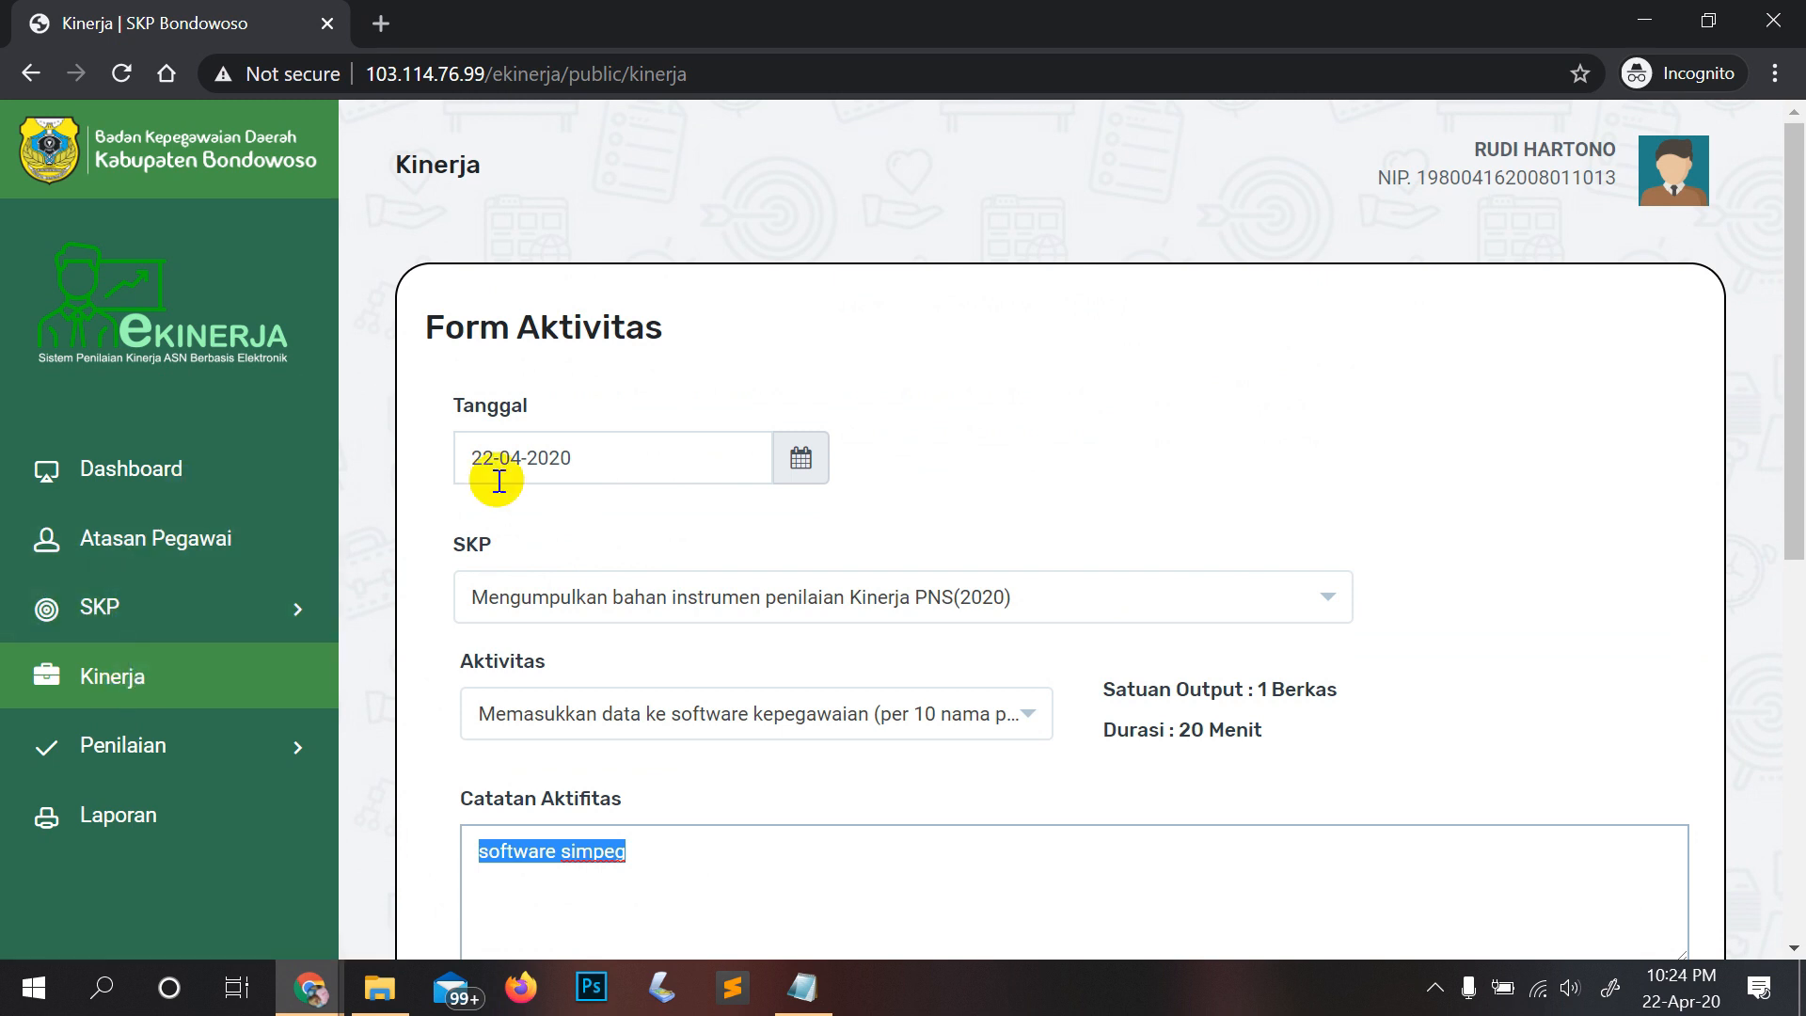
left_click(721, 602)
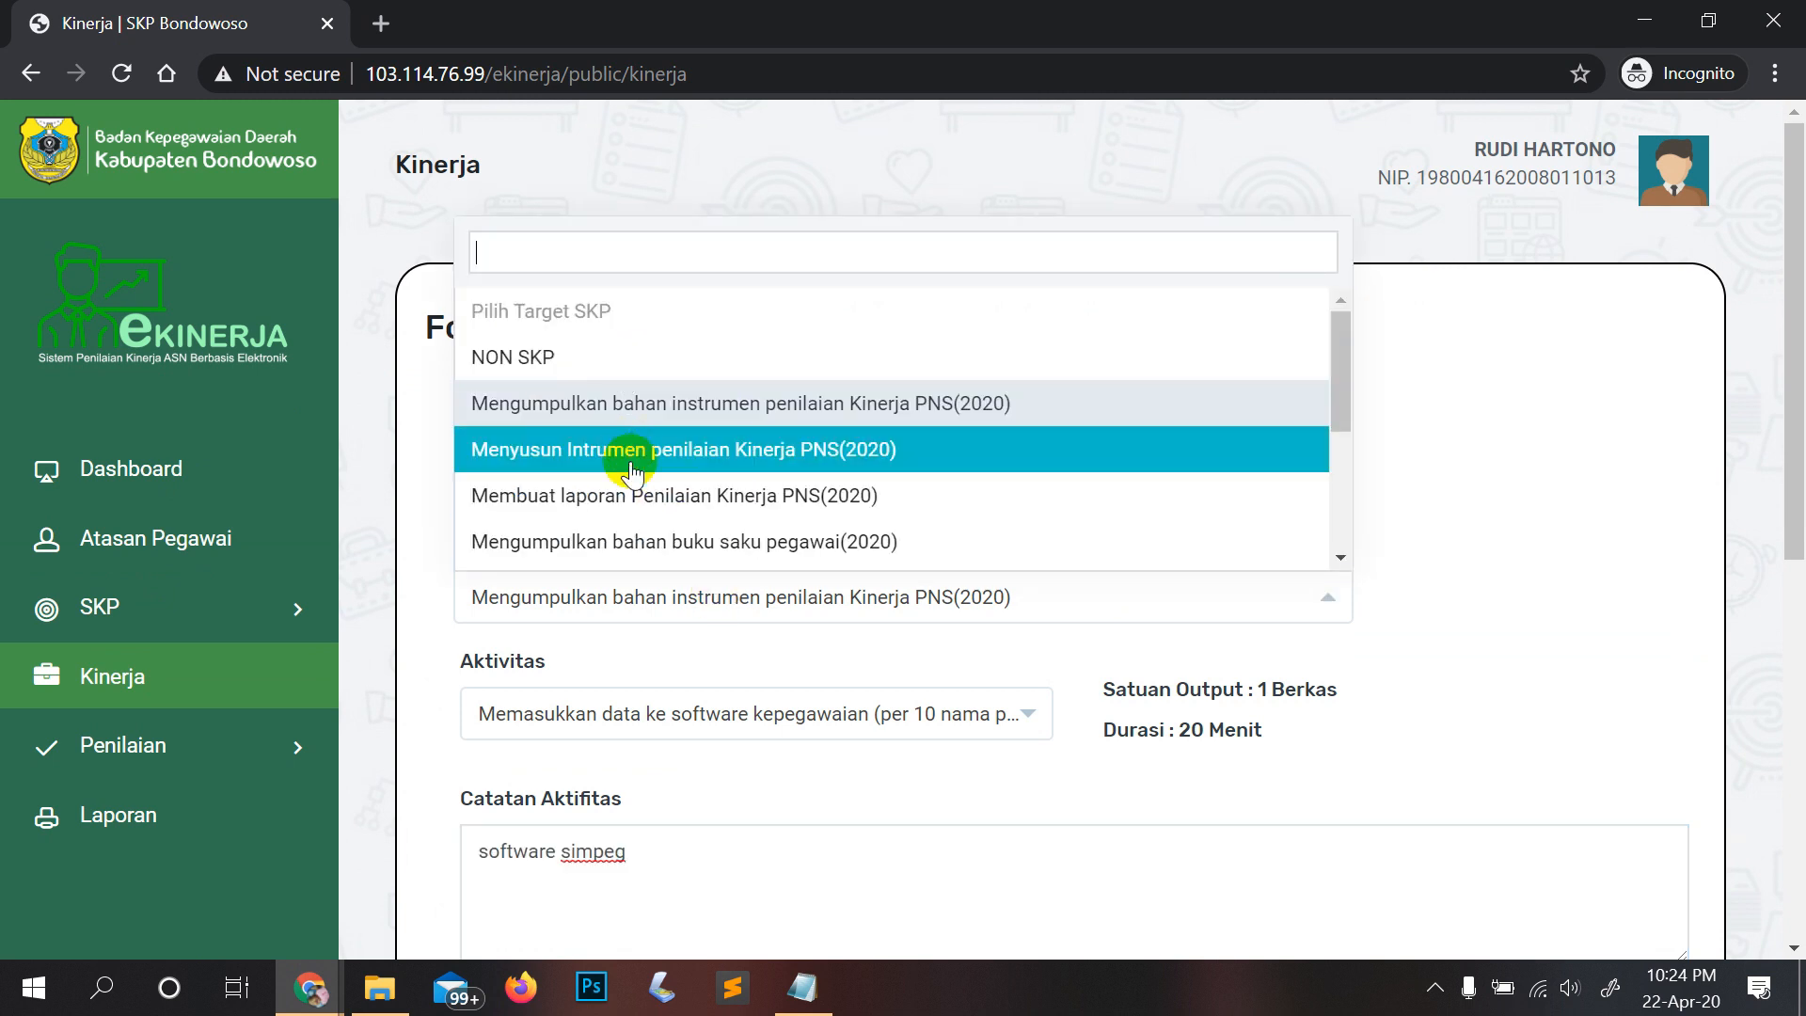
left_click(1453, 476)
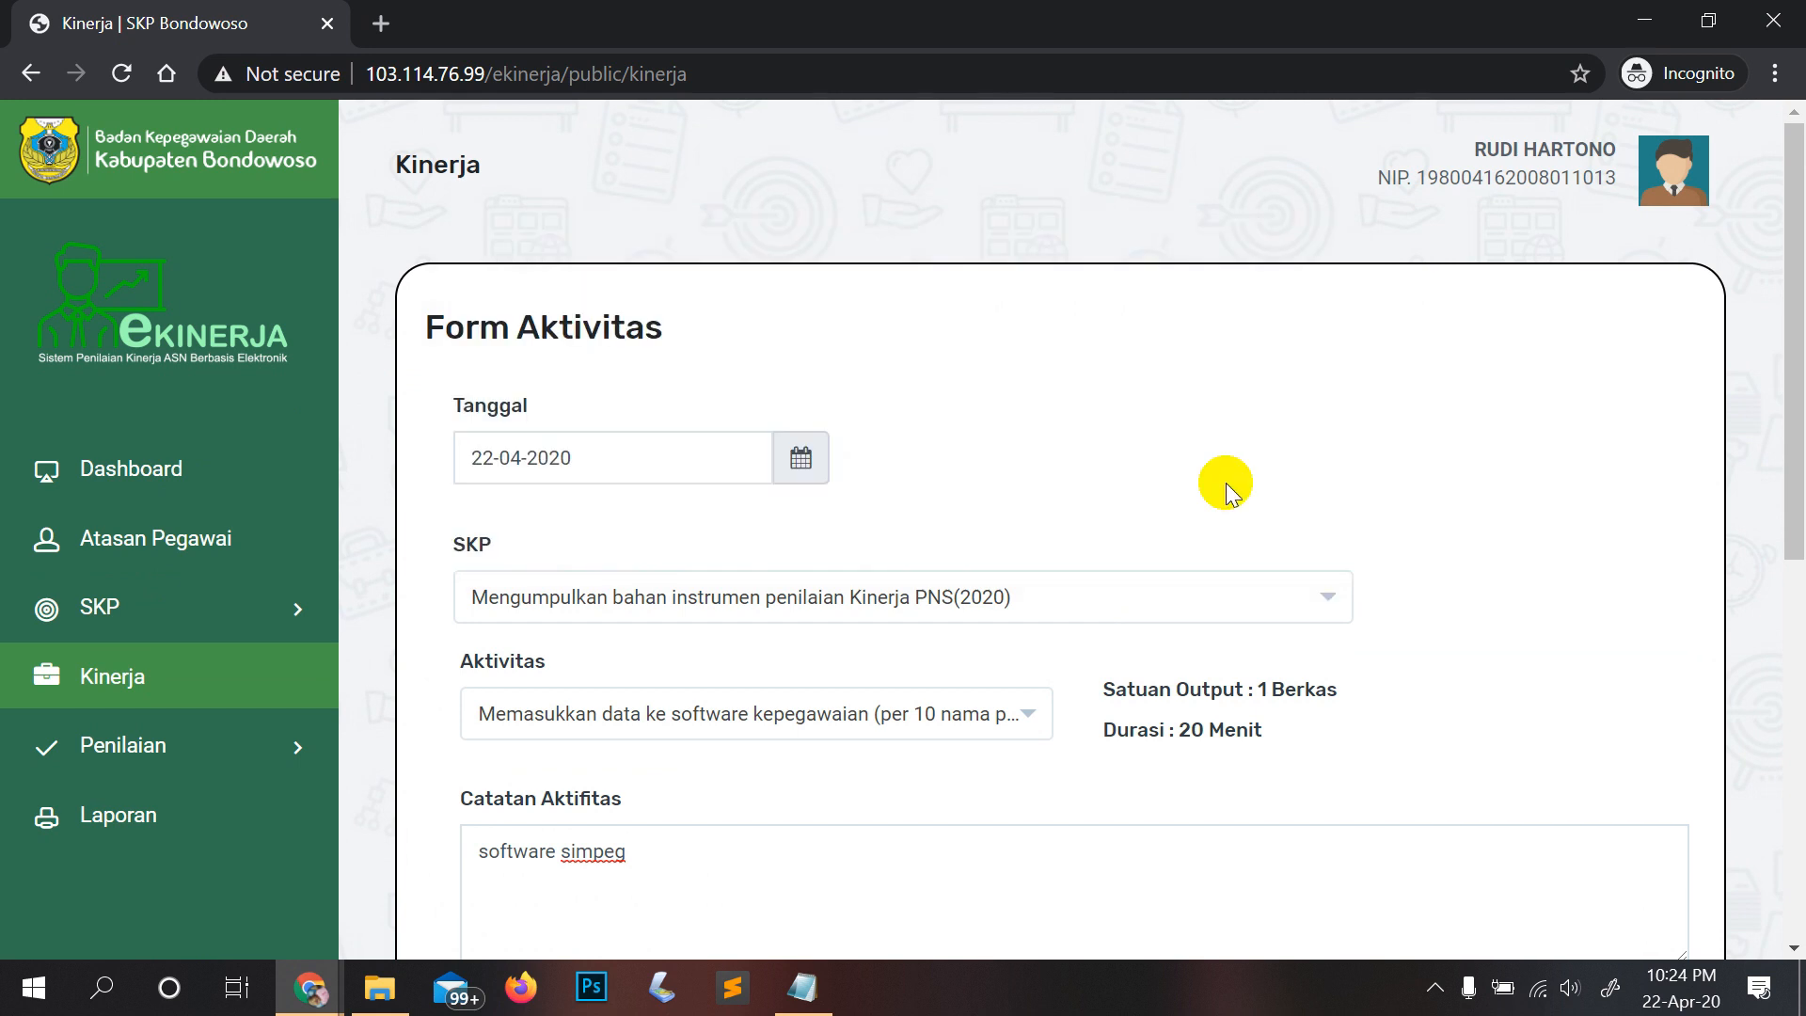
scroll(781, 592, "down", 2)
left_click(780, 593)
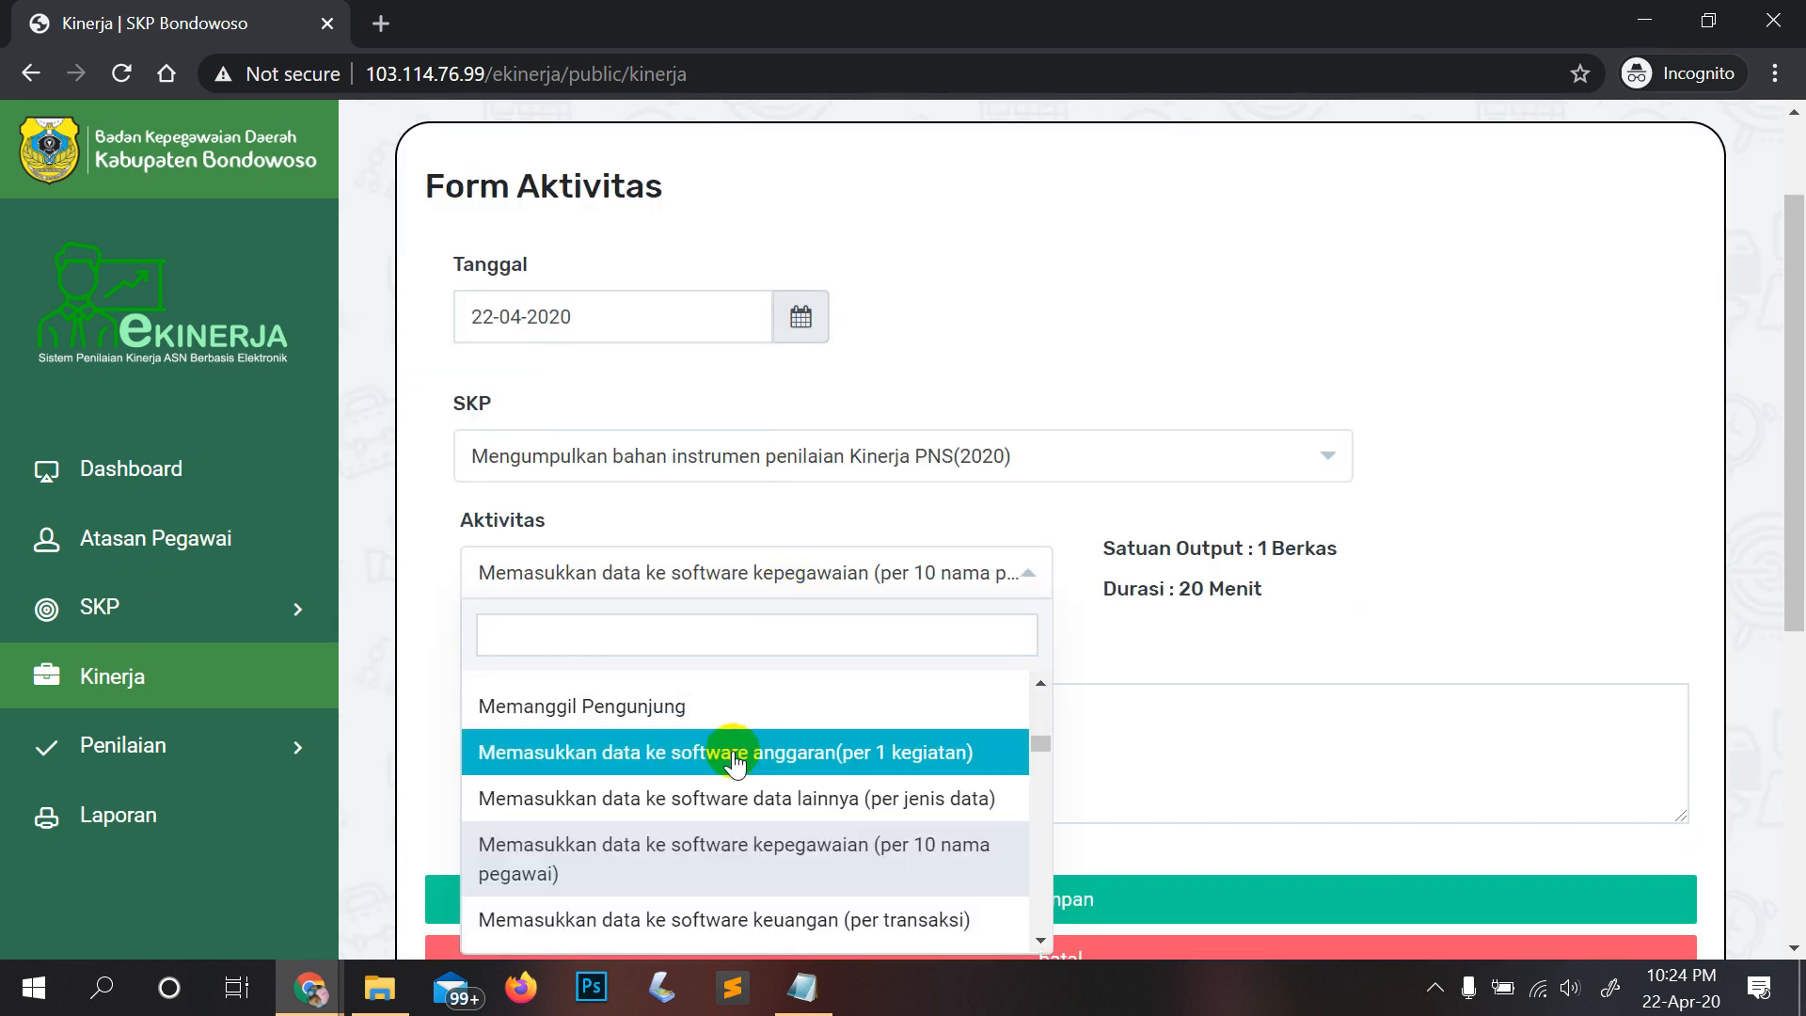
left_click(721, 630)
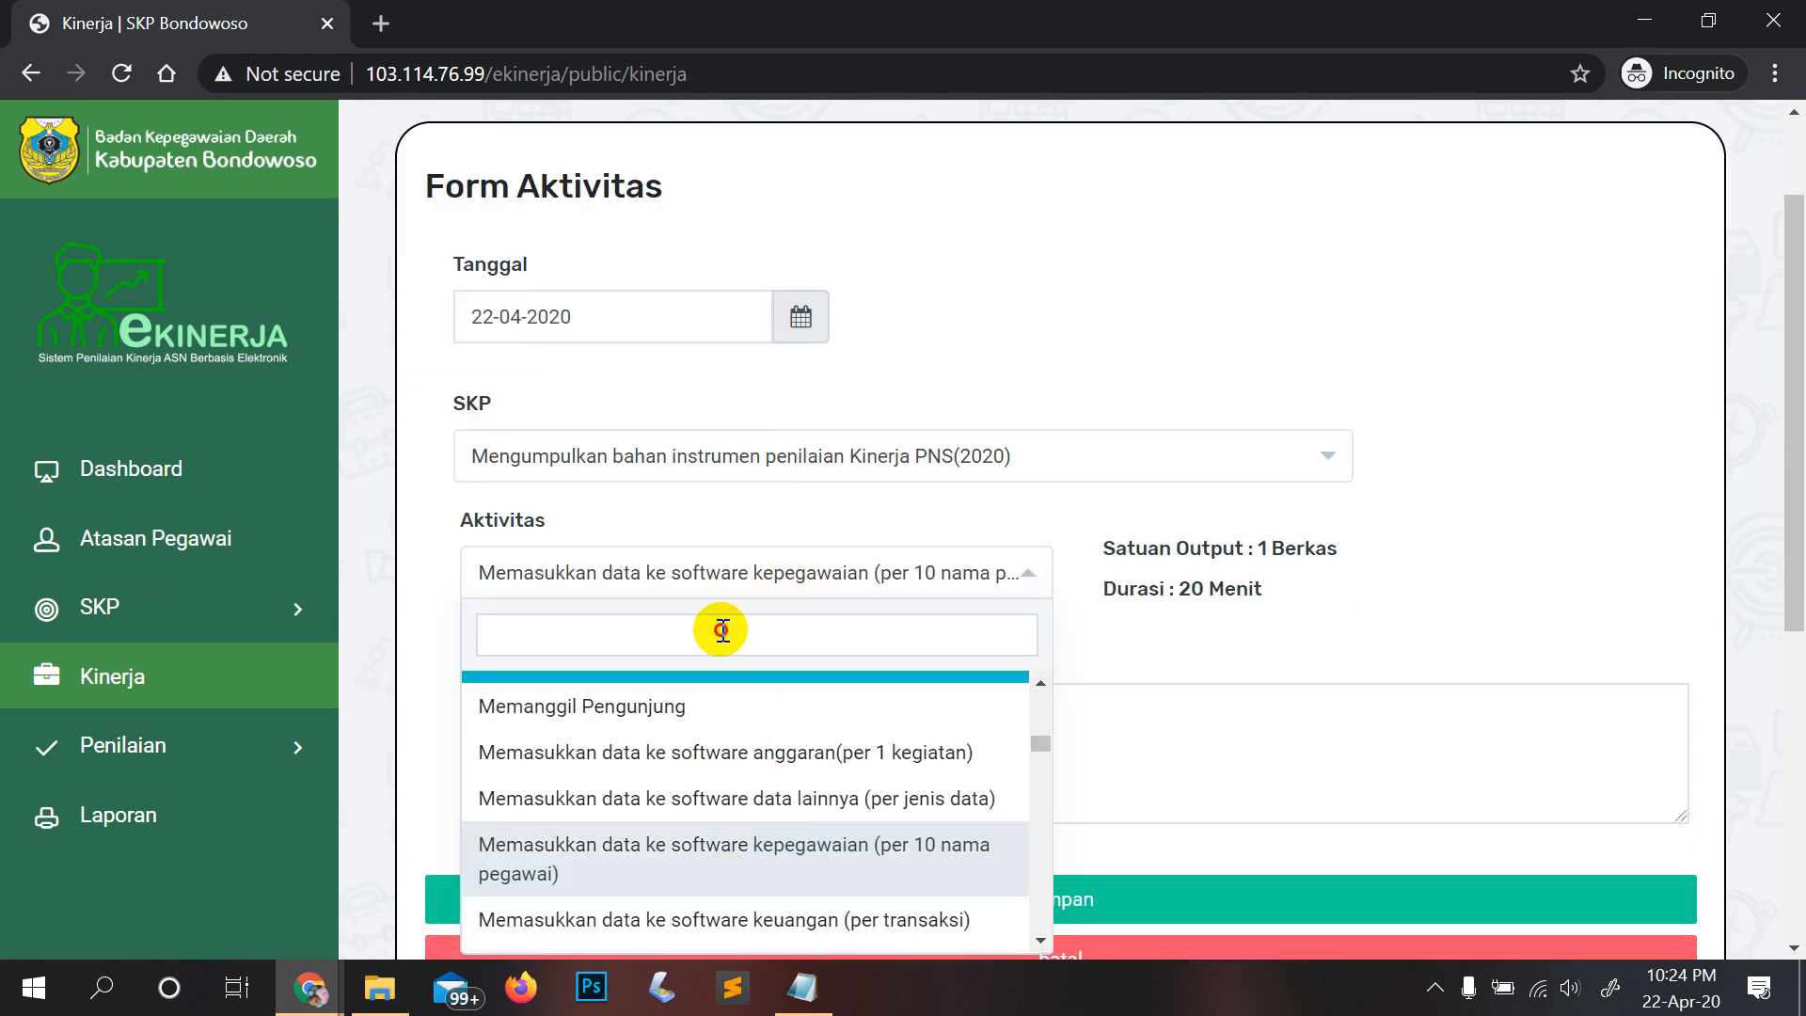
left_click(1126, 644)
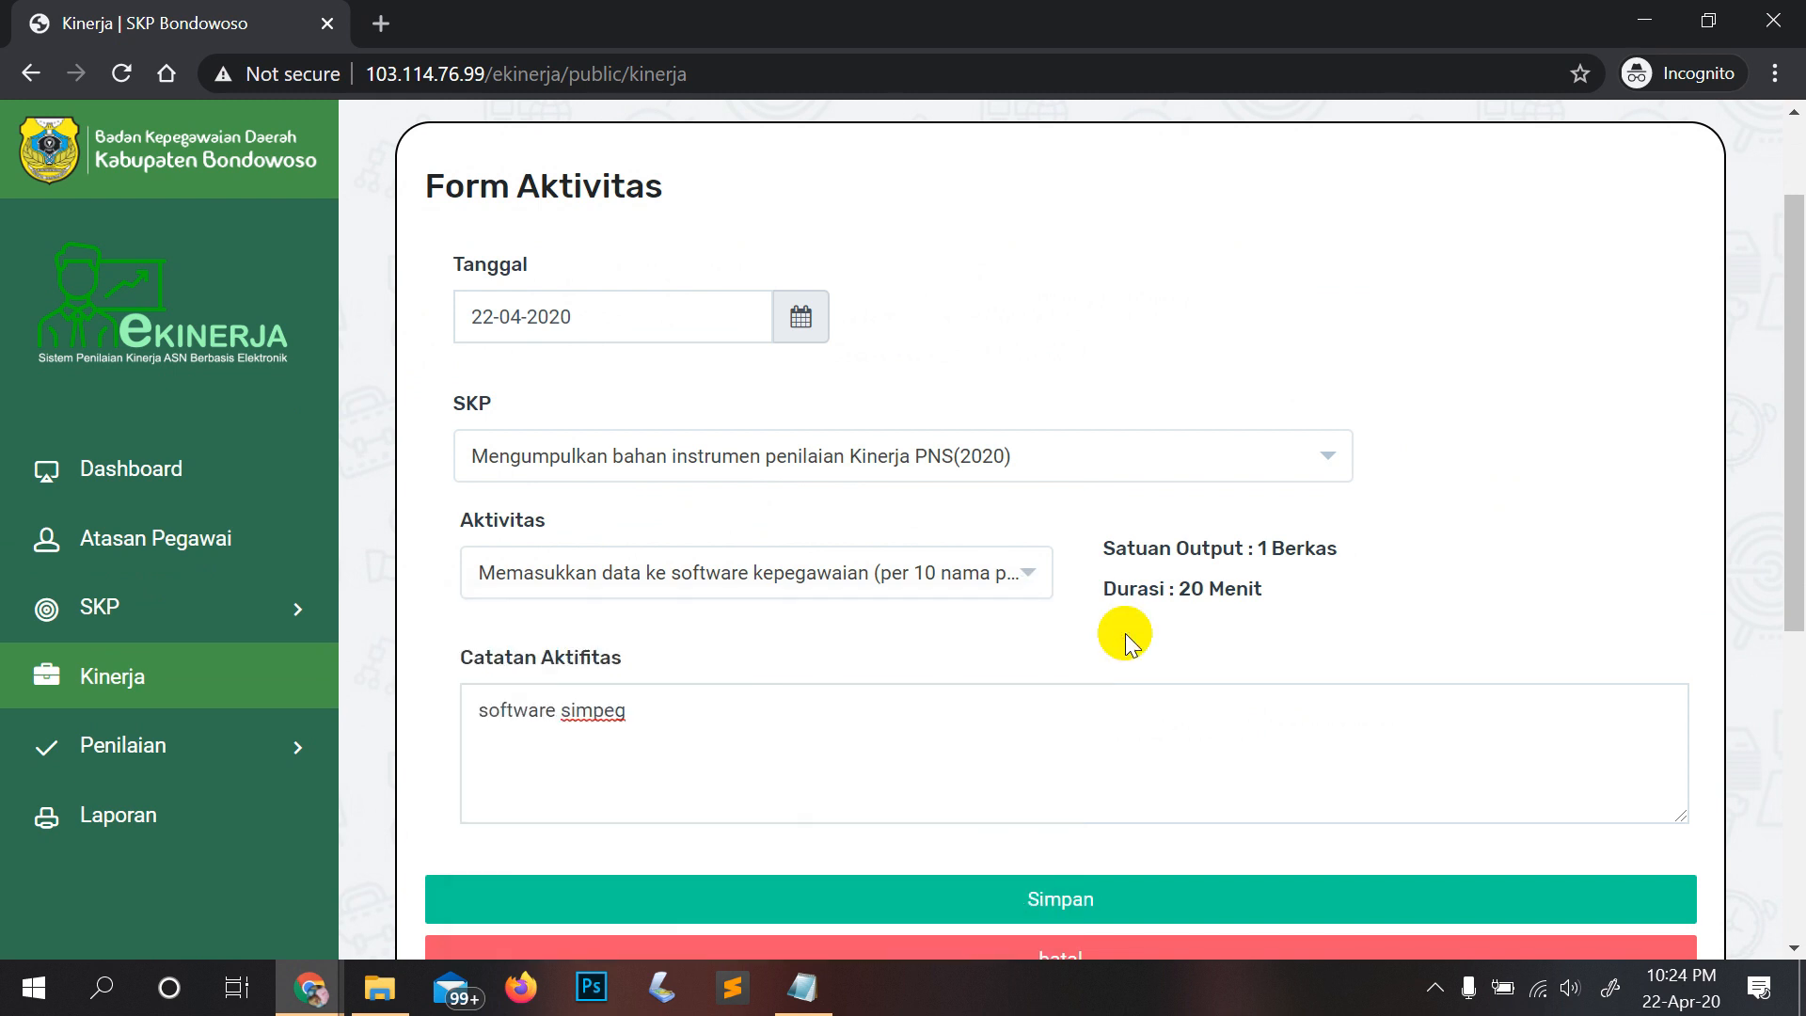
scroll(633, 375, "down", 4)
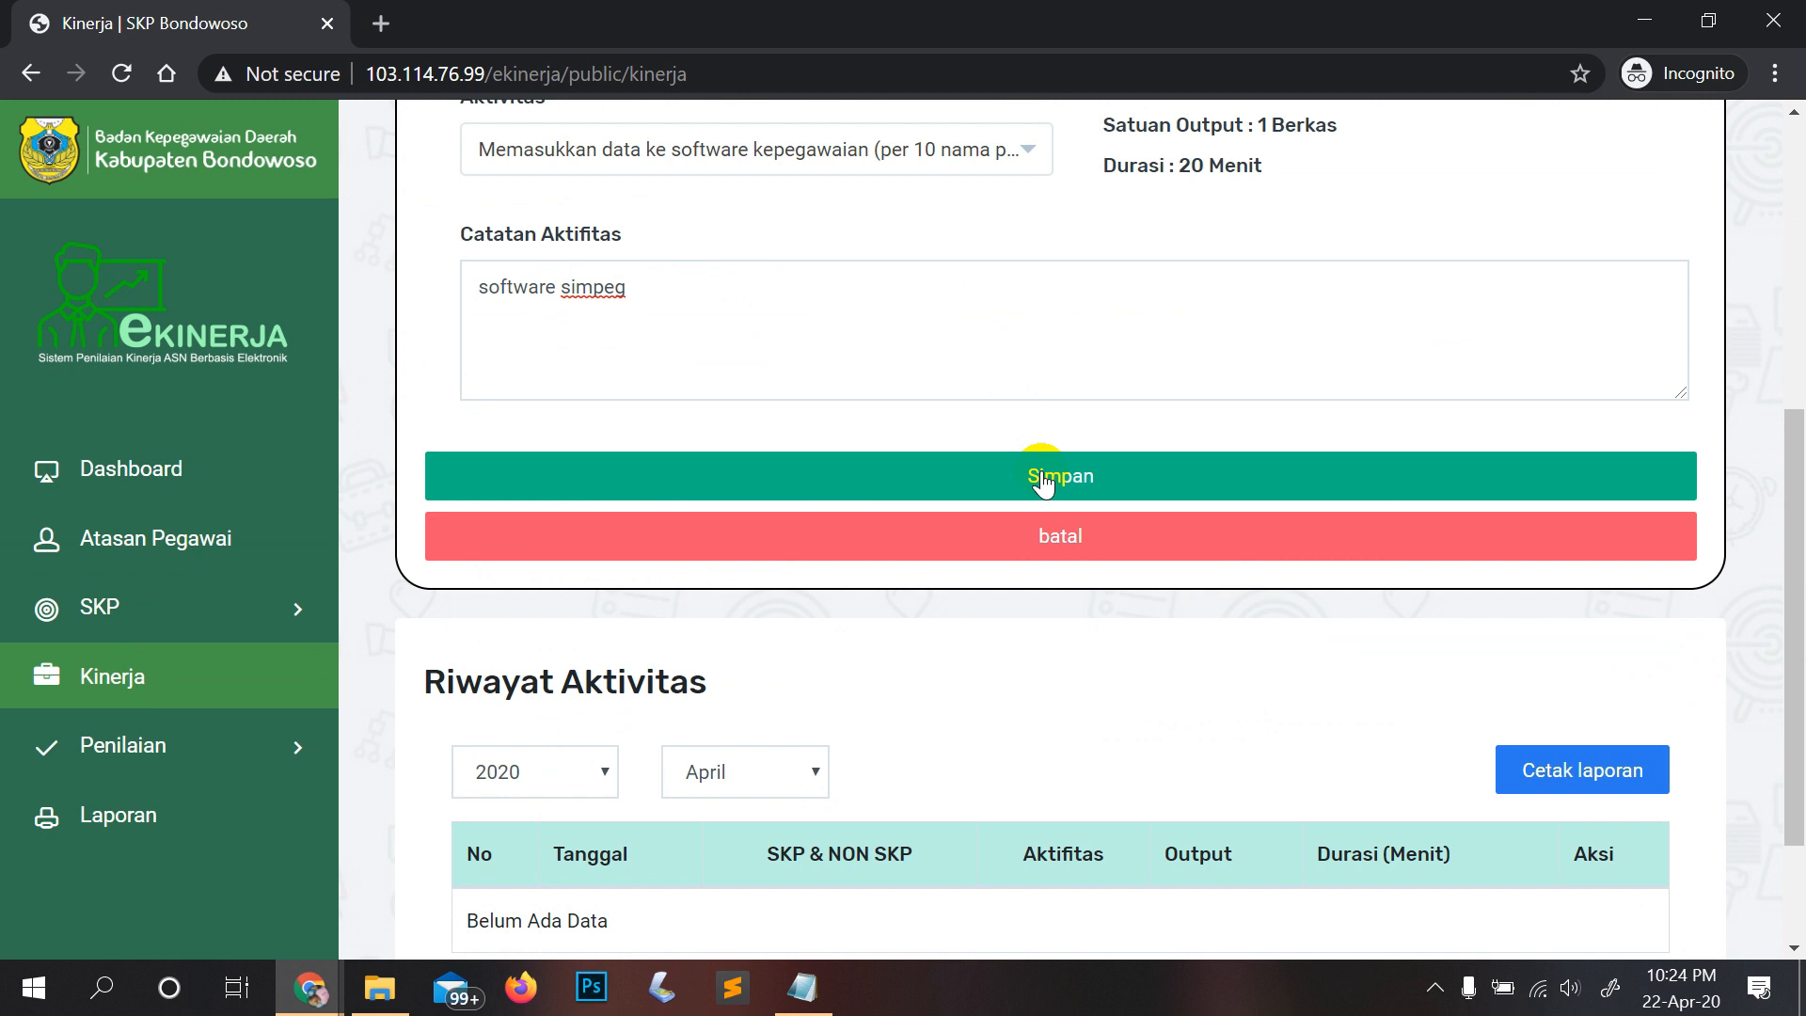
left_click(1047, 542)
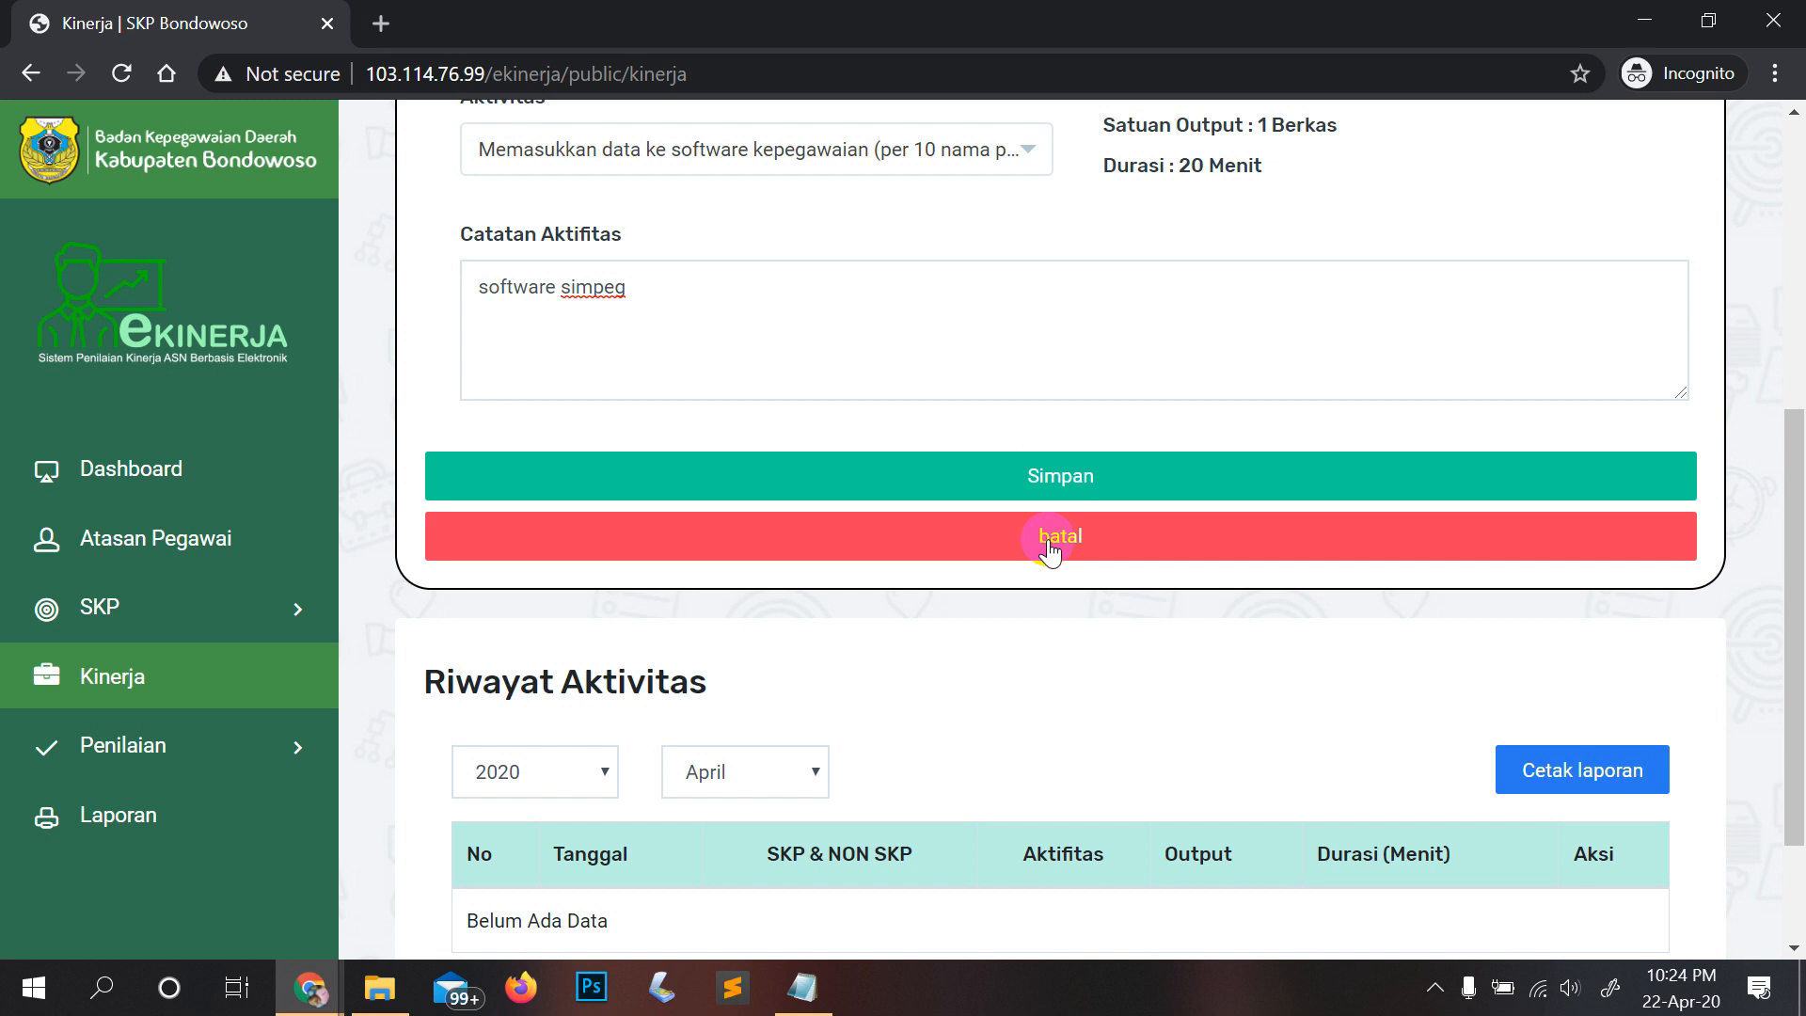
scroll(1051, 550, "up", 3)
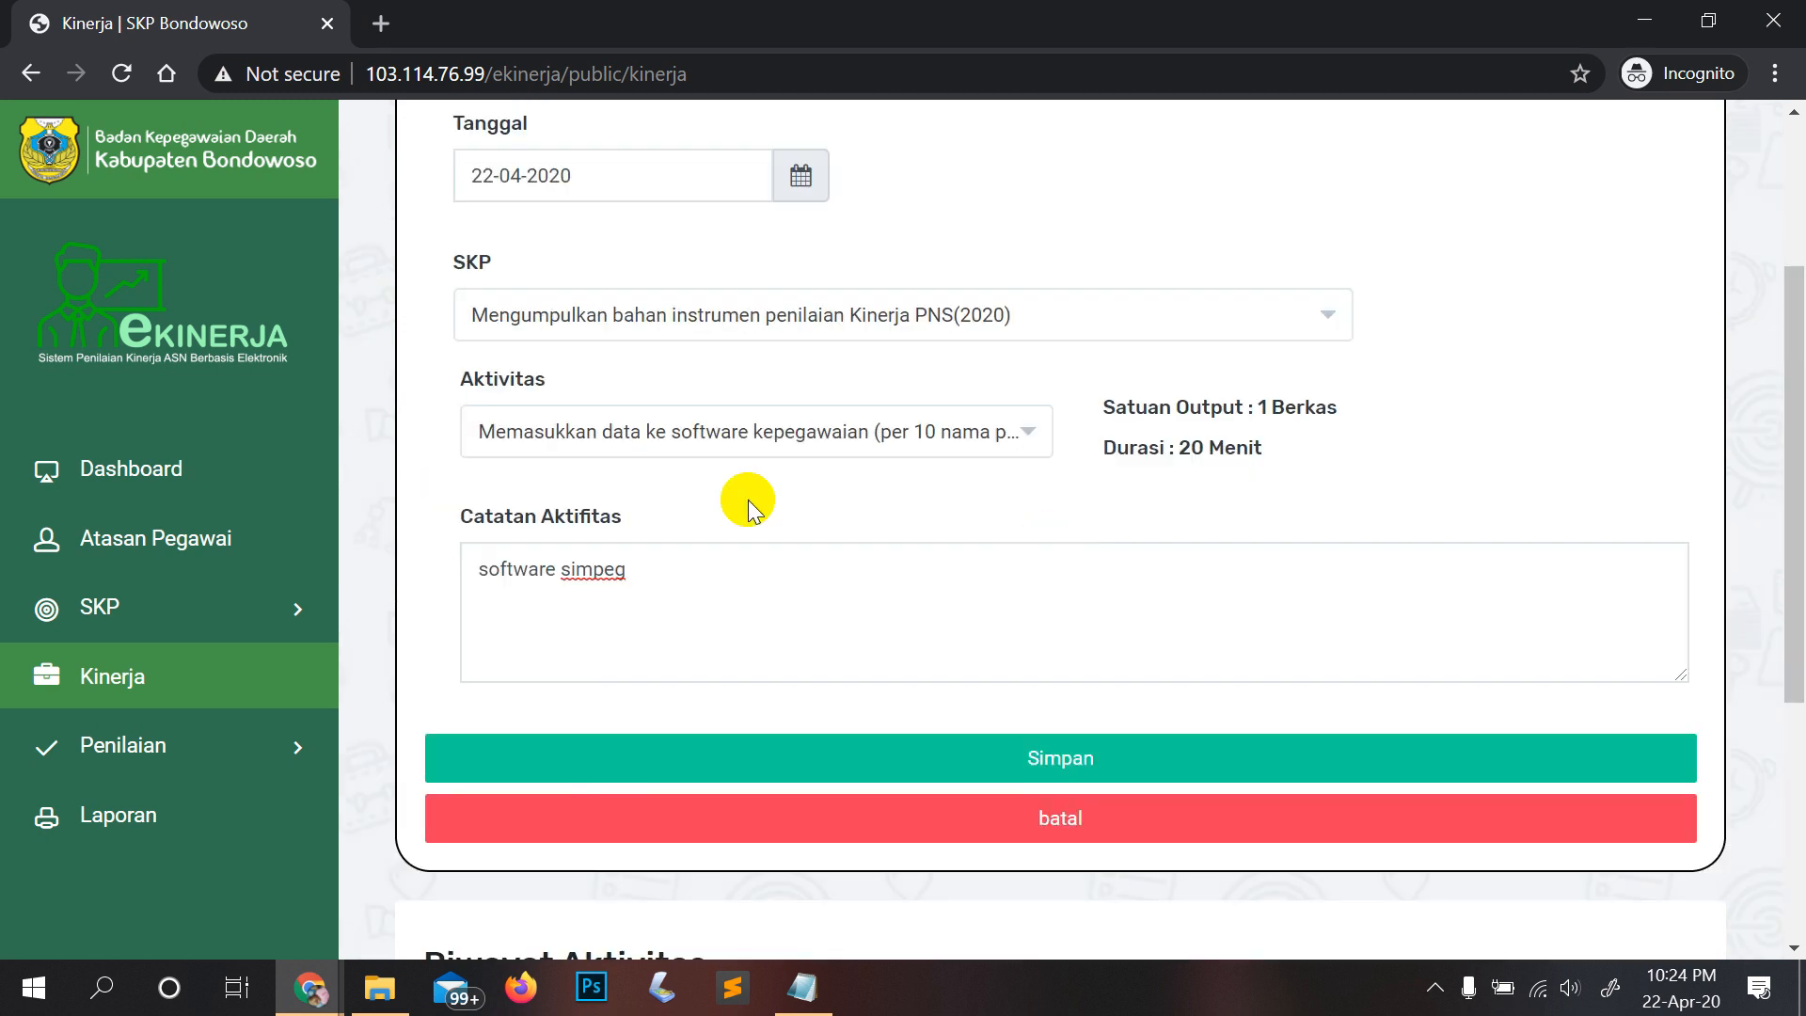
left_click(806, 449)
left_click(1202, 523)
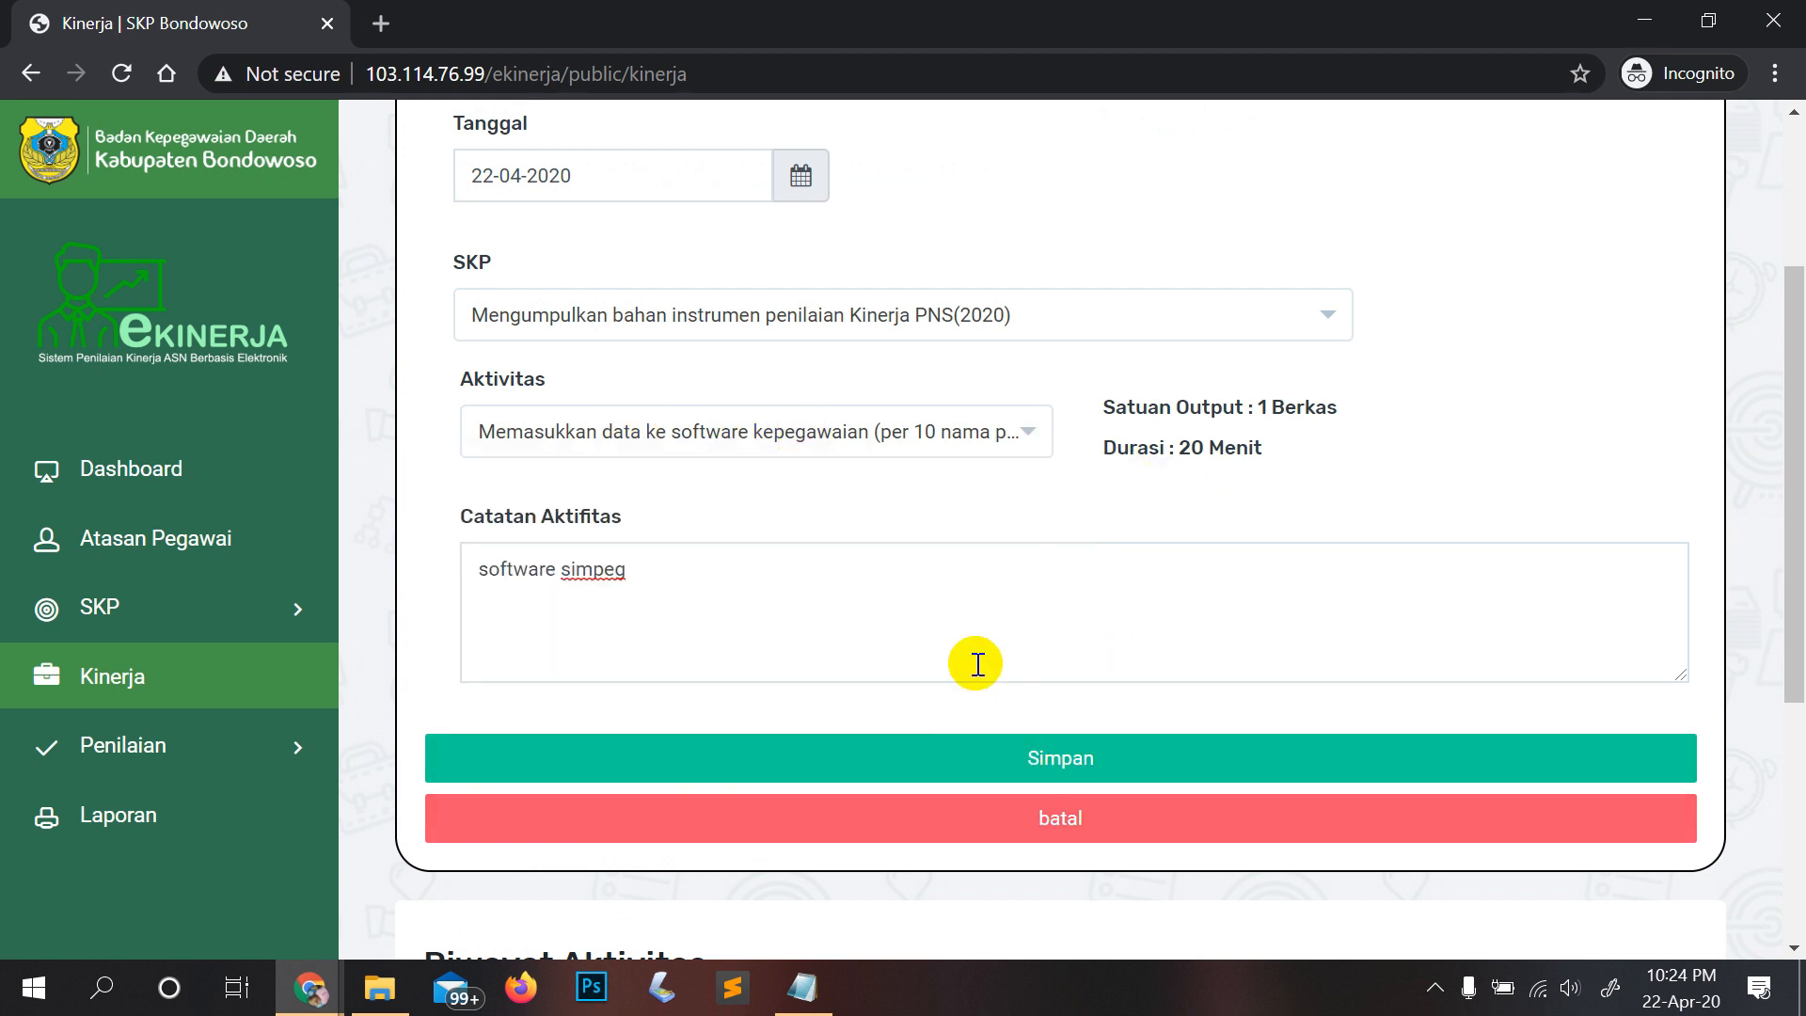
scroll(978, 664, "down", 3)
scroll(977, 649, "down", 2)
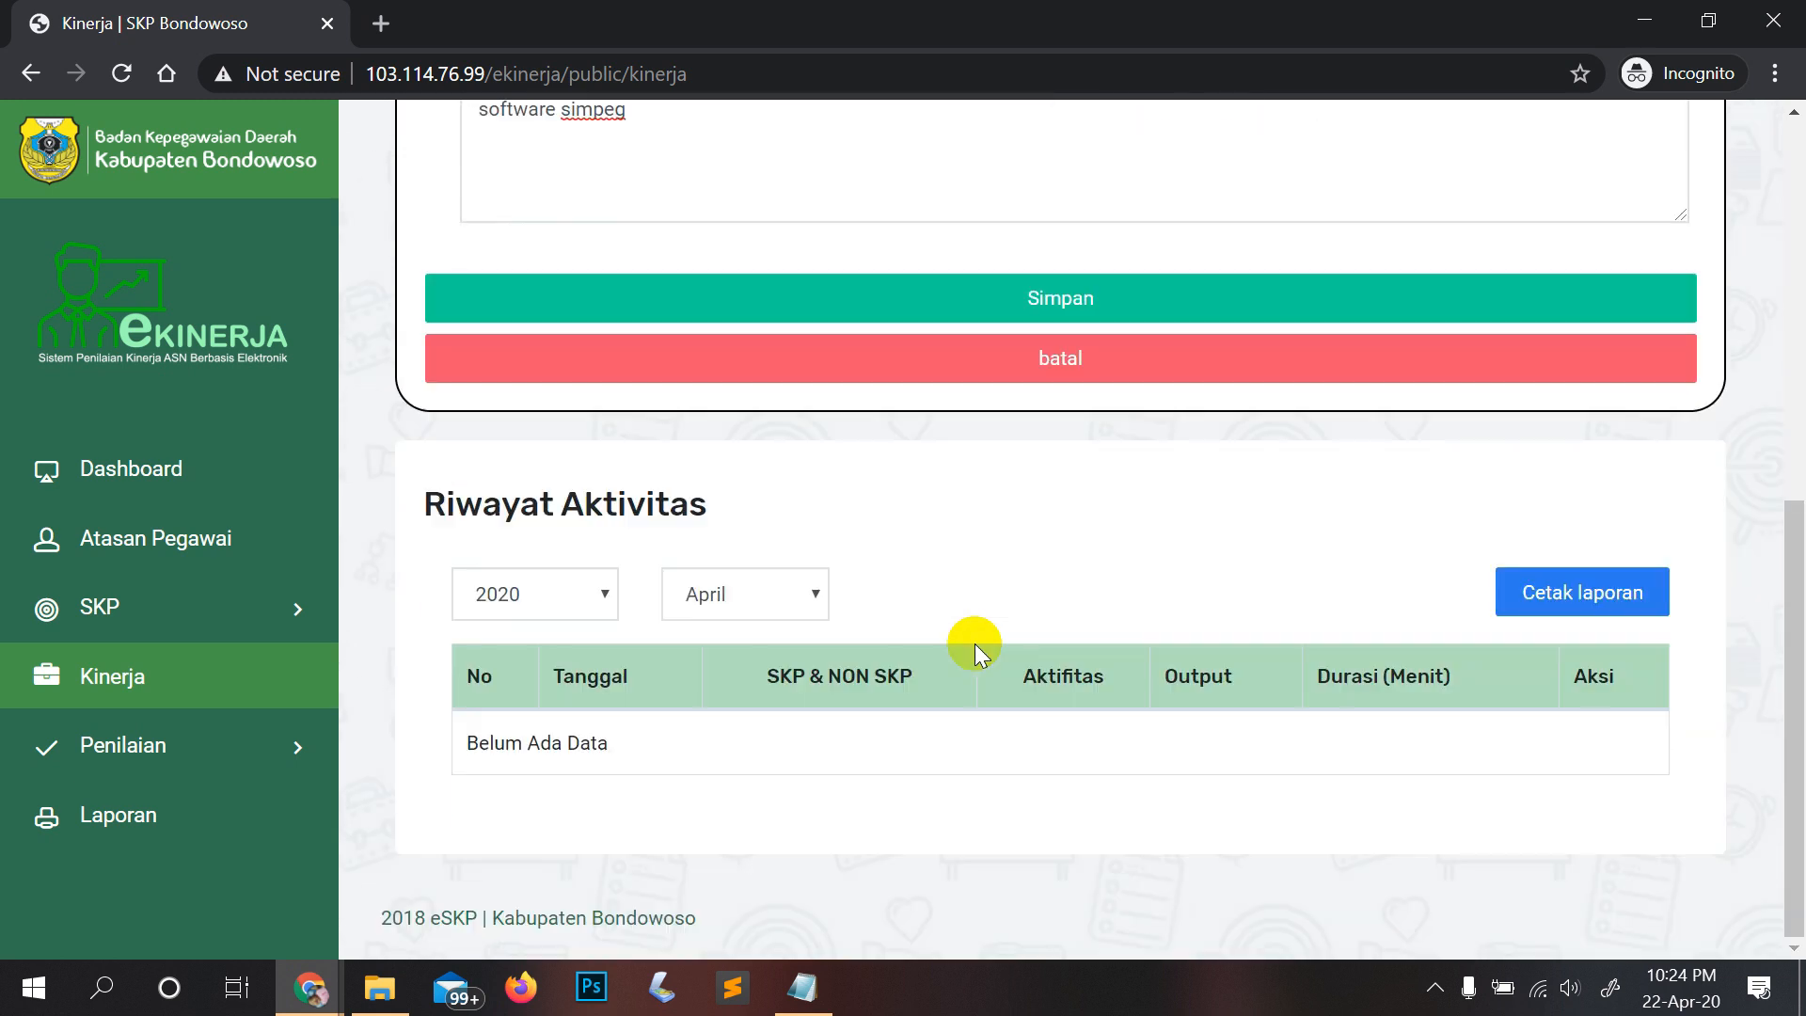
scroll(977, 647, "up", 4)
scroll(1005, 607, "up", 4)
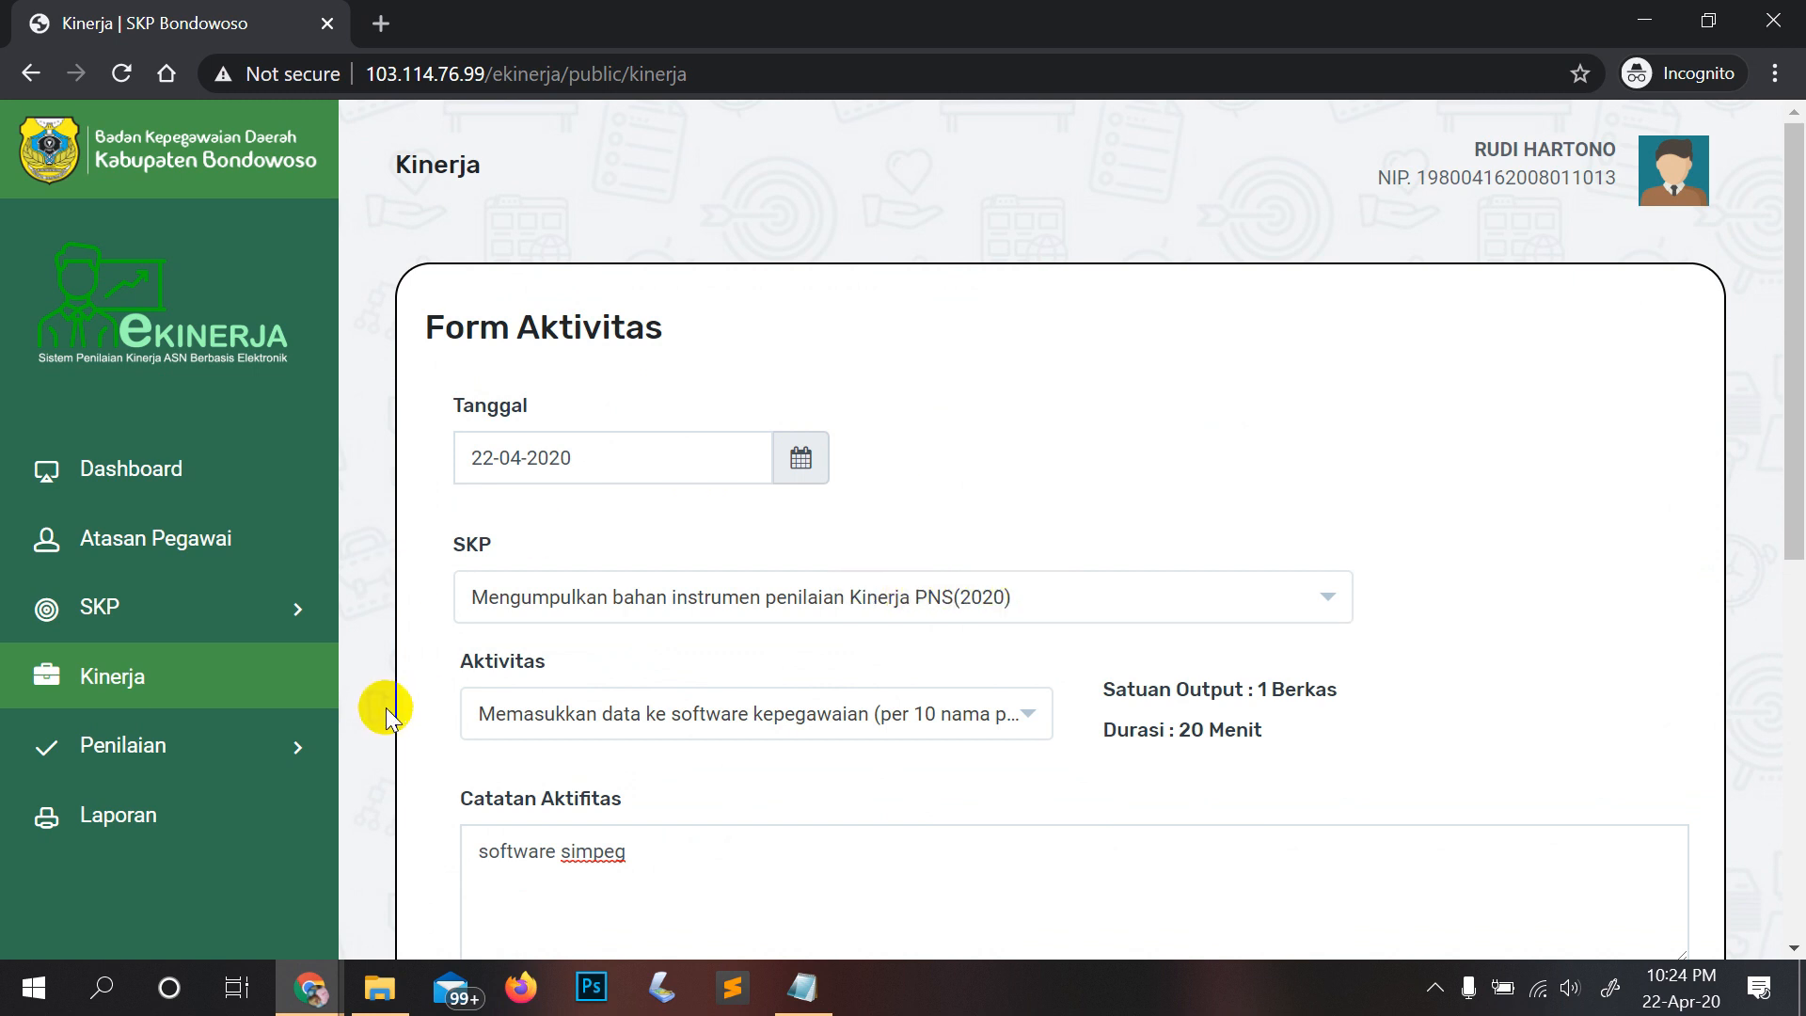
scroll(602, 708, "down", 2)
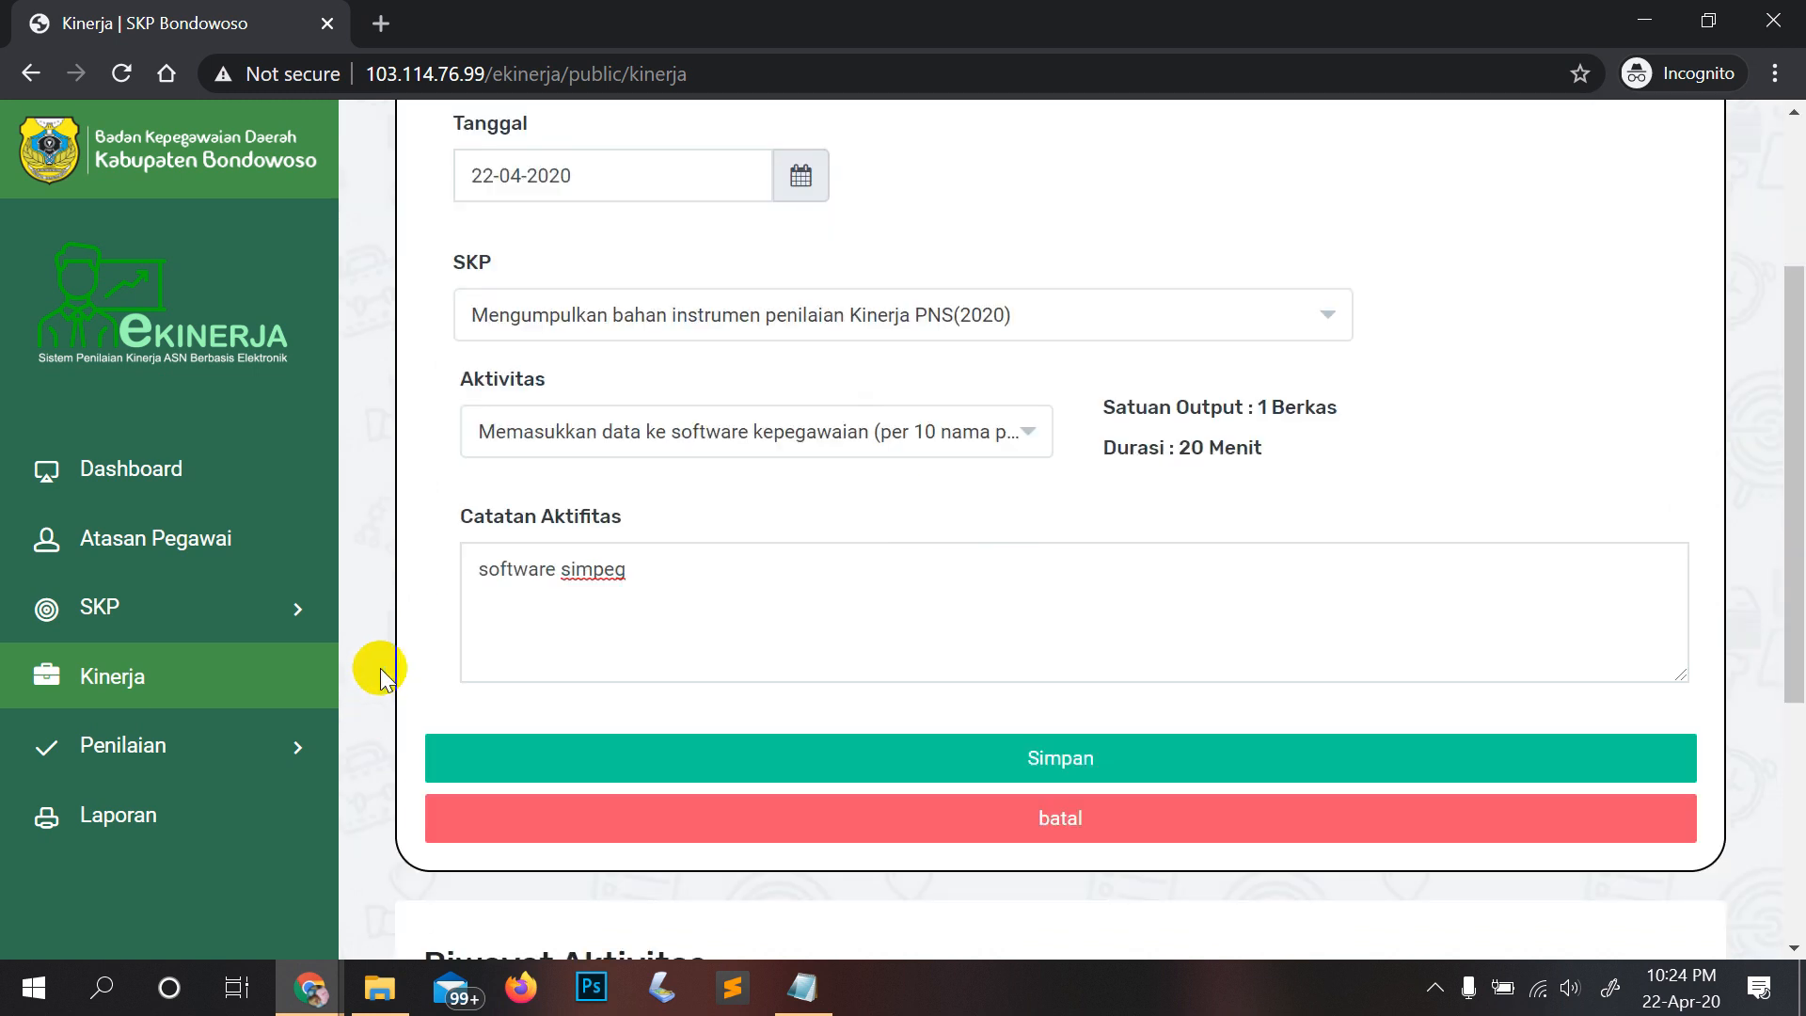
scroll(757, 613, "down", 4)
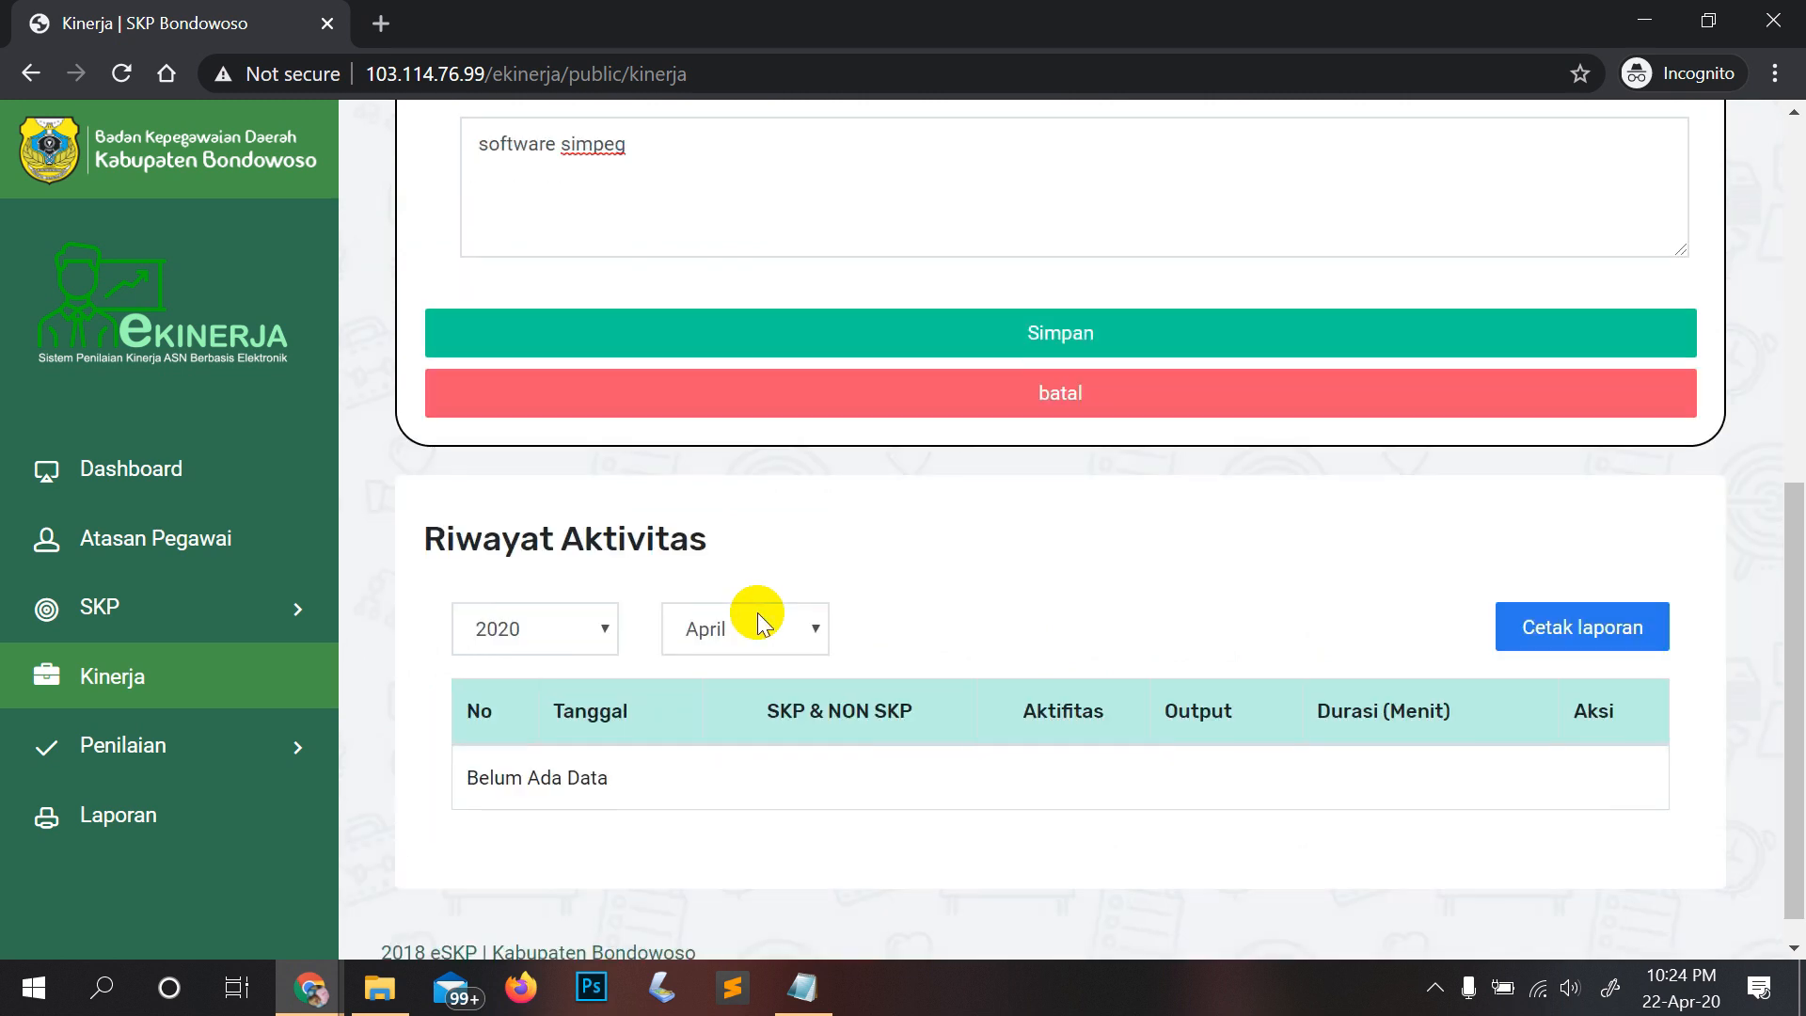
scroll(658, 603, "down", 1)
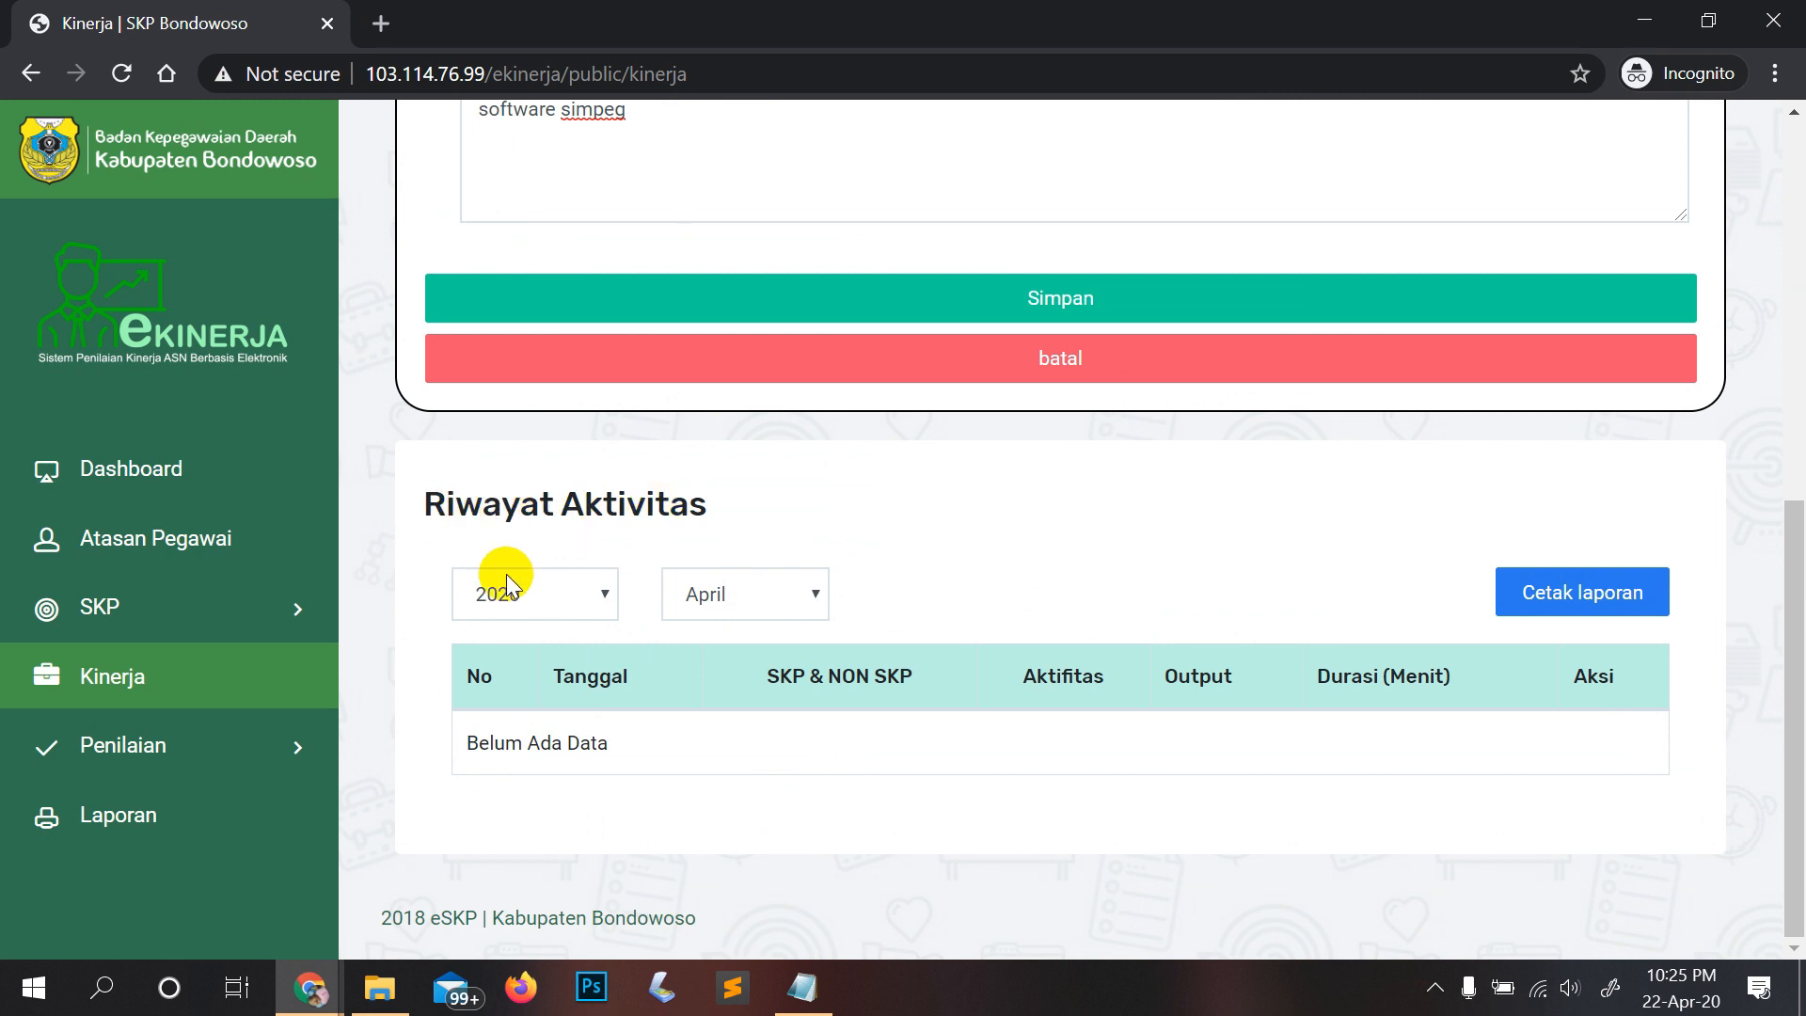
Step: Filter Riwayat Aktivitas to Maret 2020 and scroll down to its entries
left_click(518, 601)
left_click(517, 604)
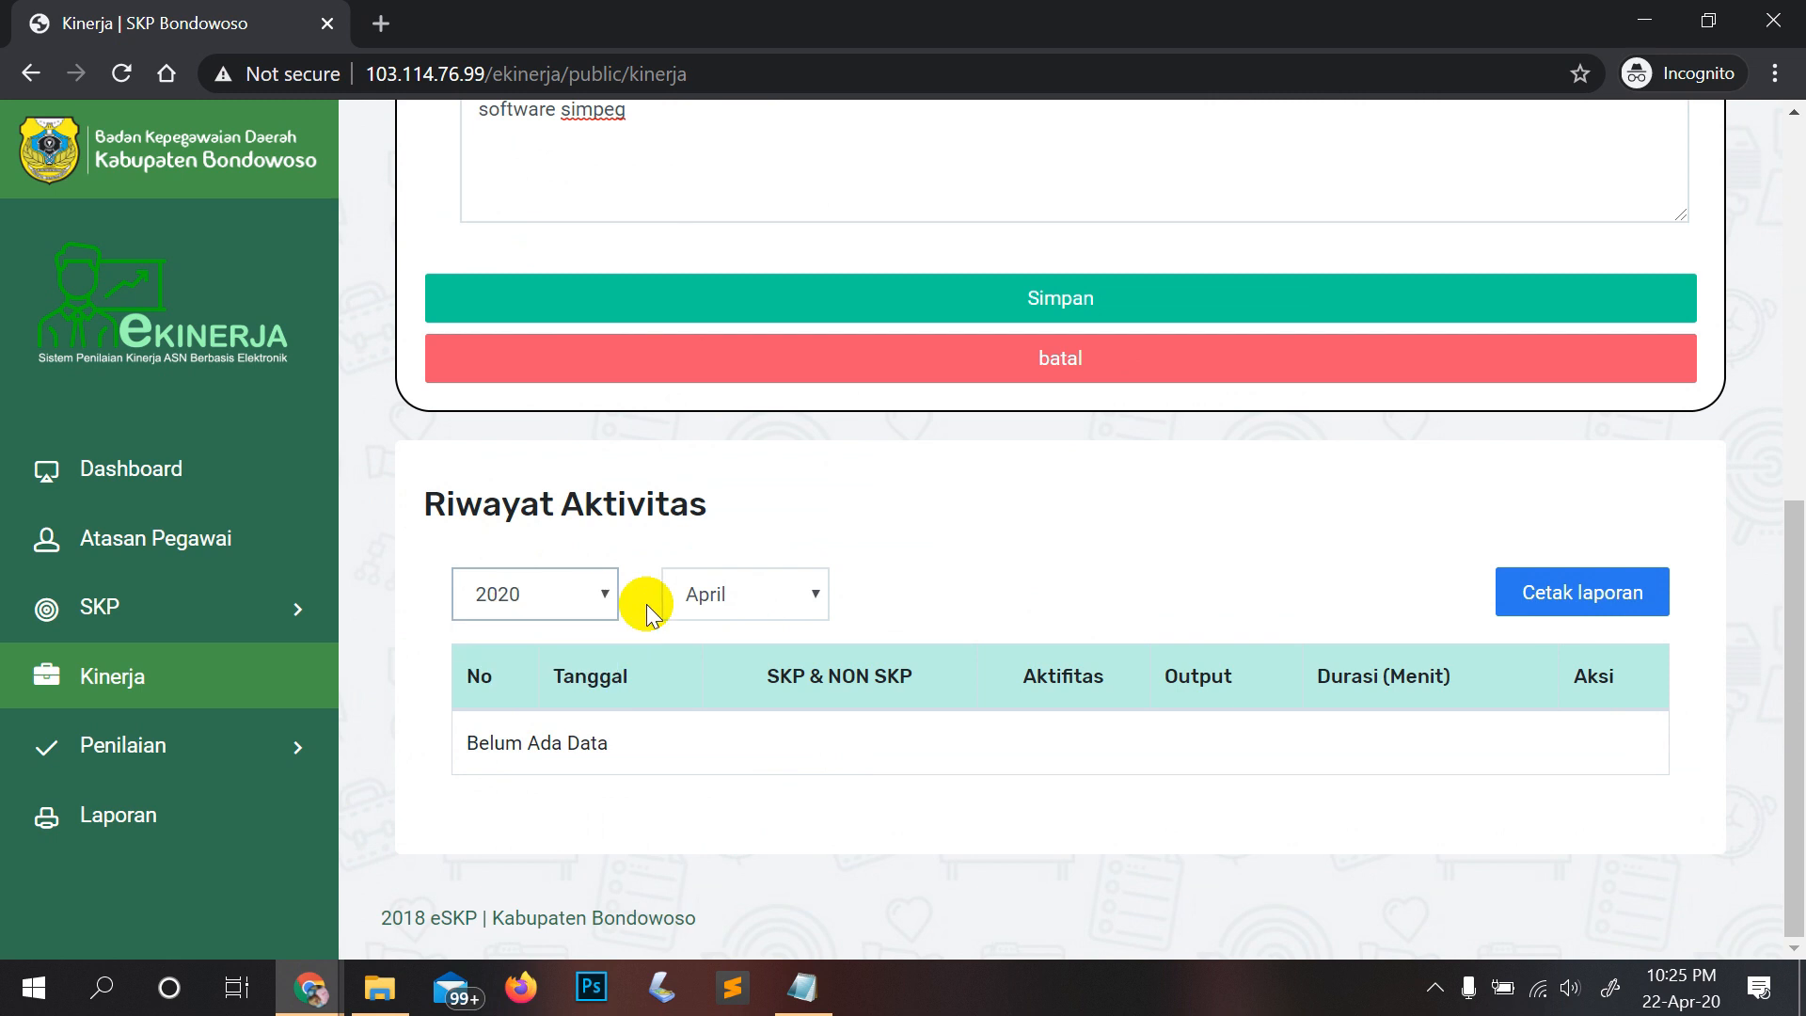
left_click(709, 604)
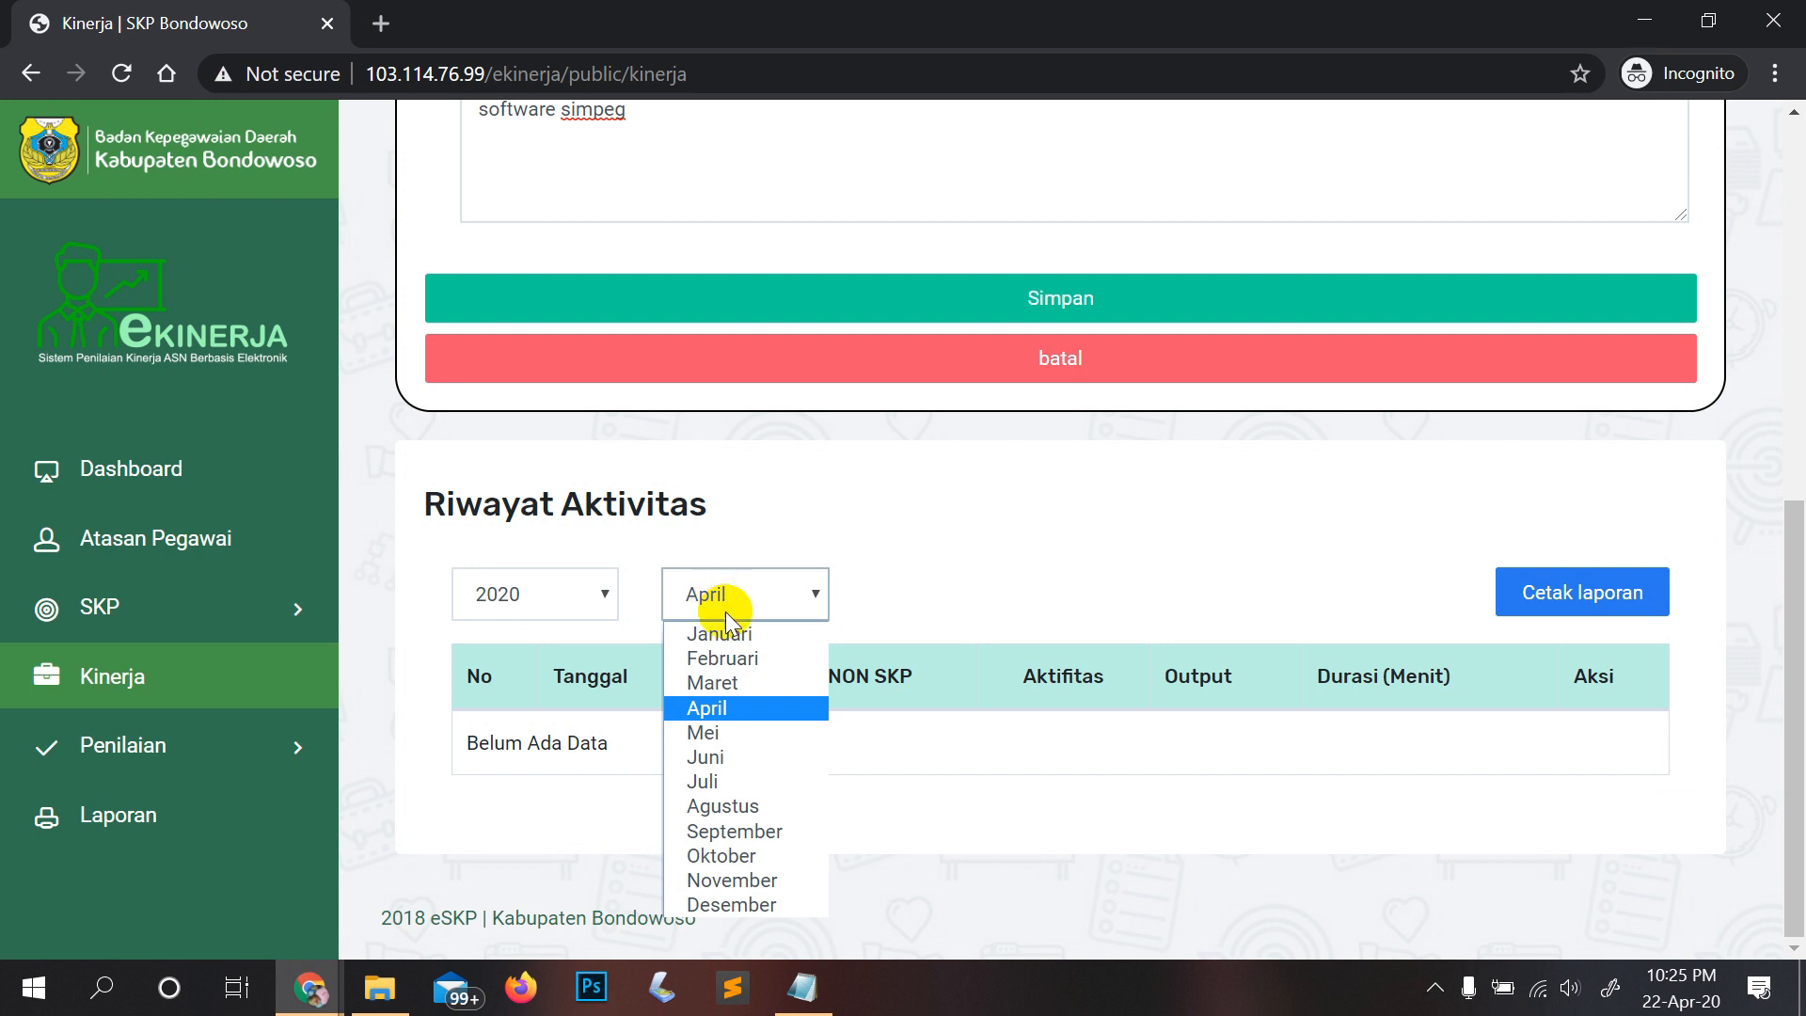
left_click(739, 684)
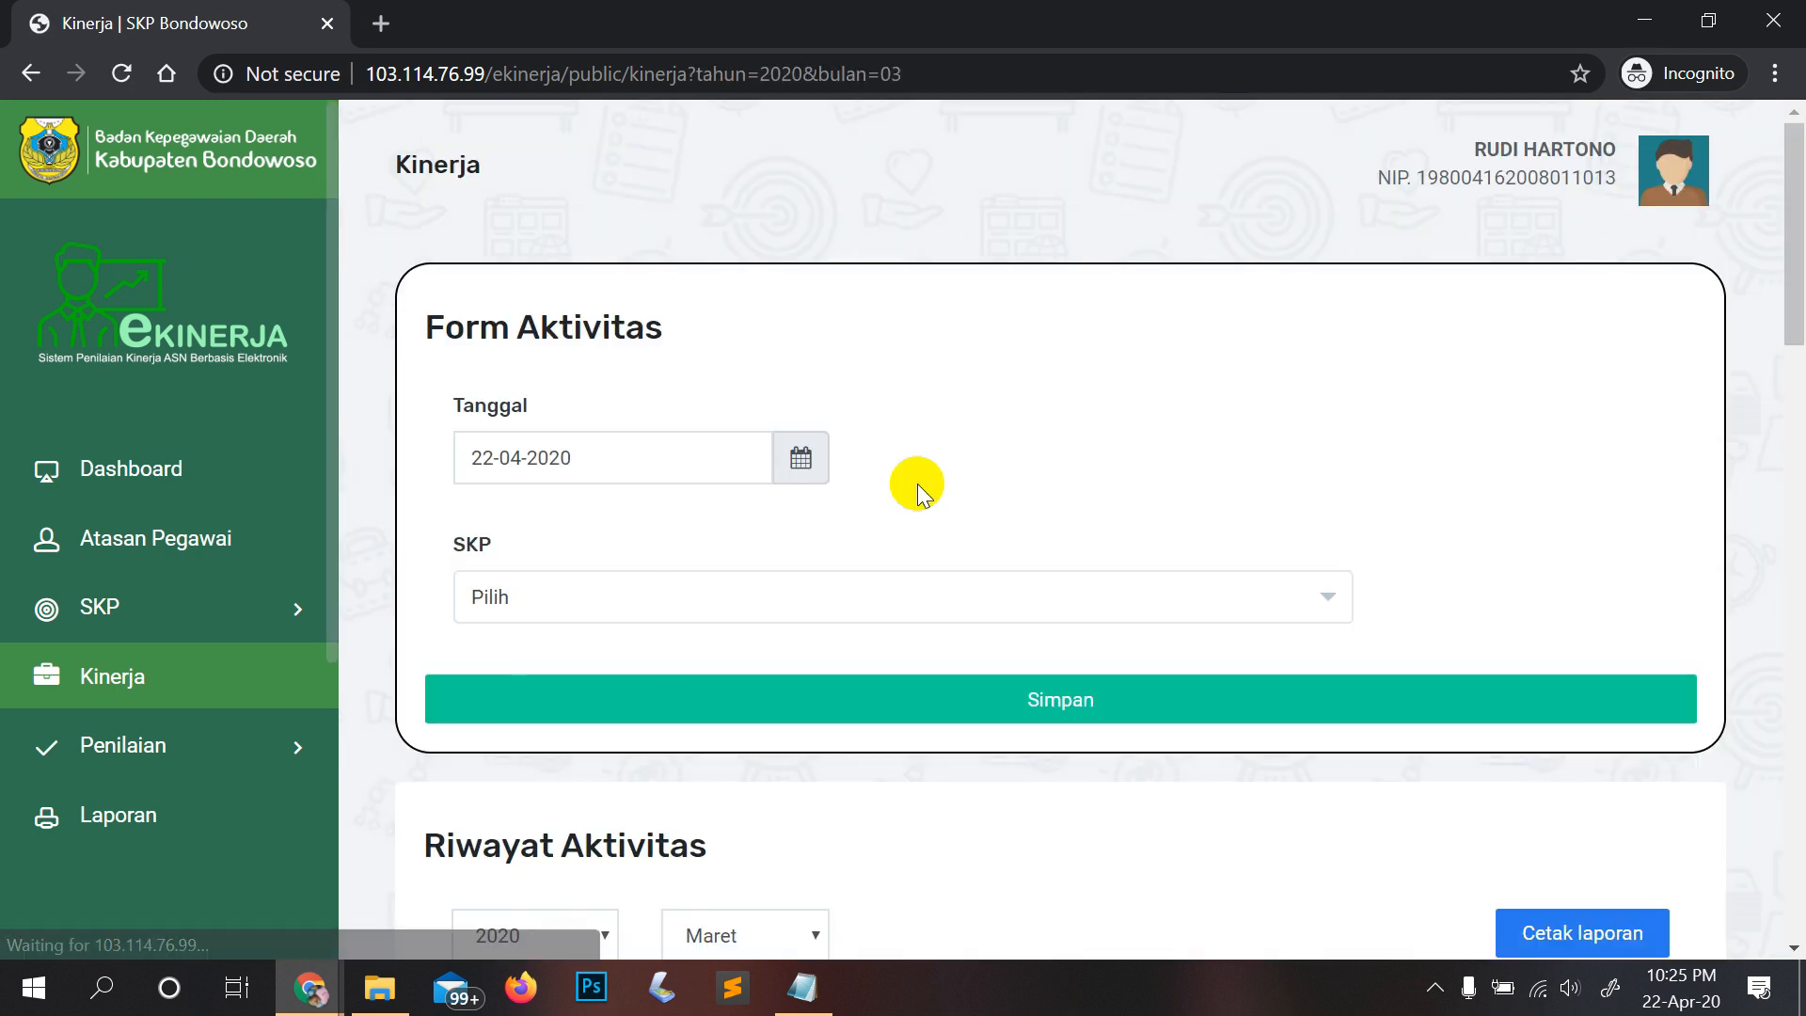
scroll(919, 489, "down", 4)
scroll(917, 489, "down", 3)
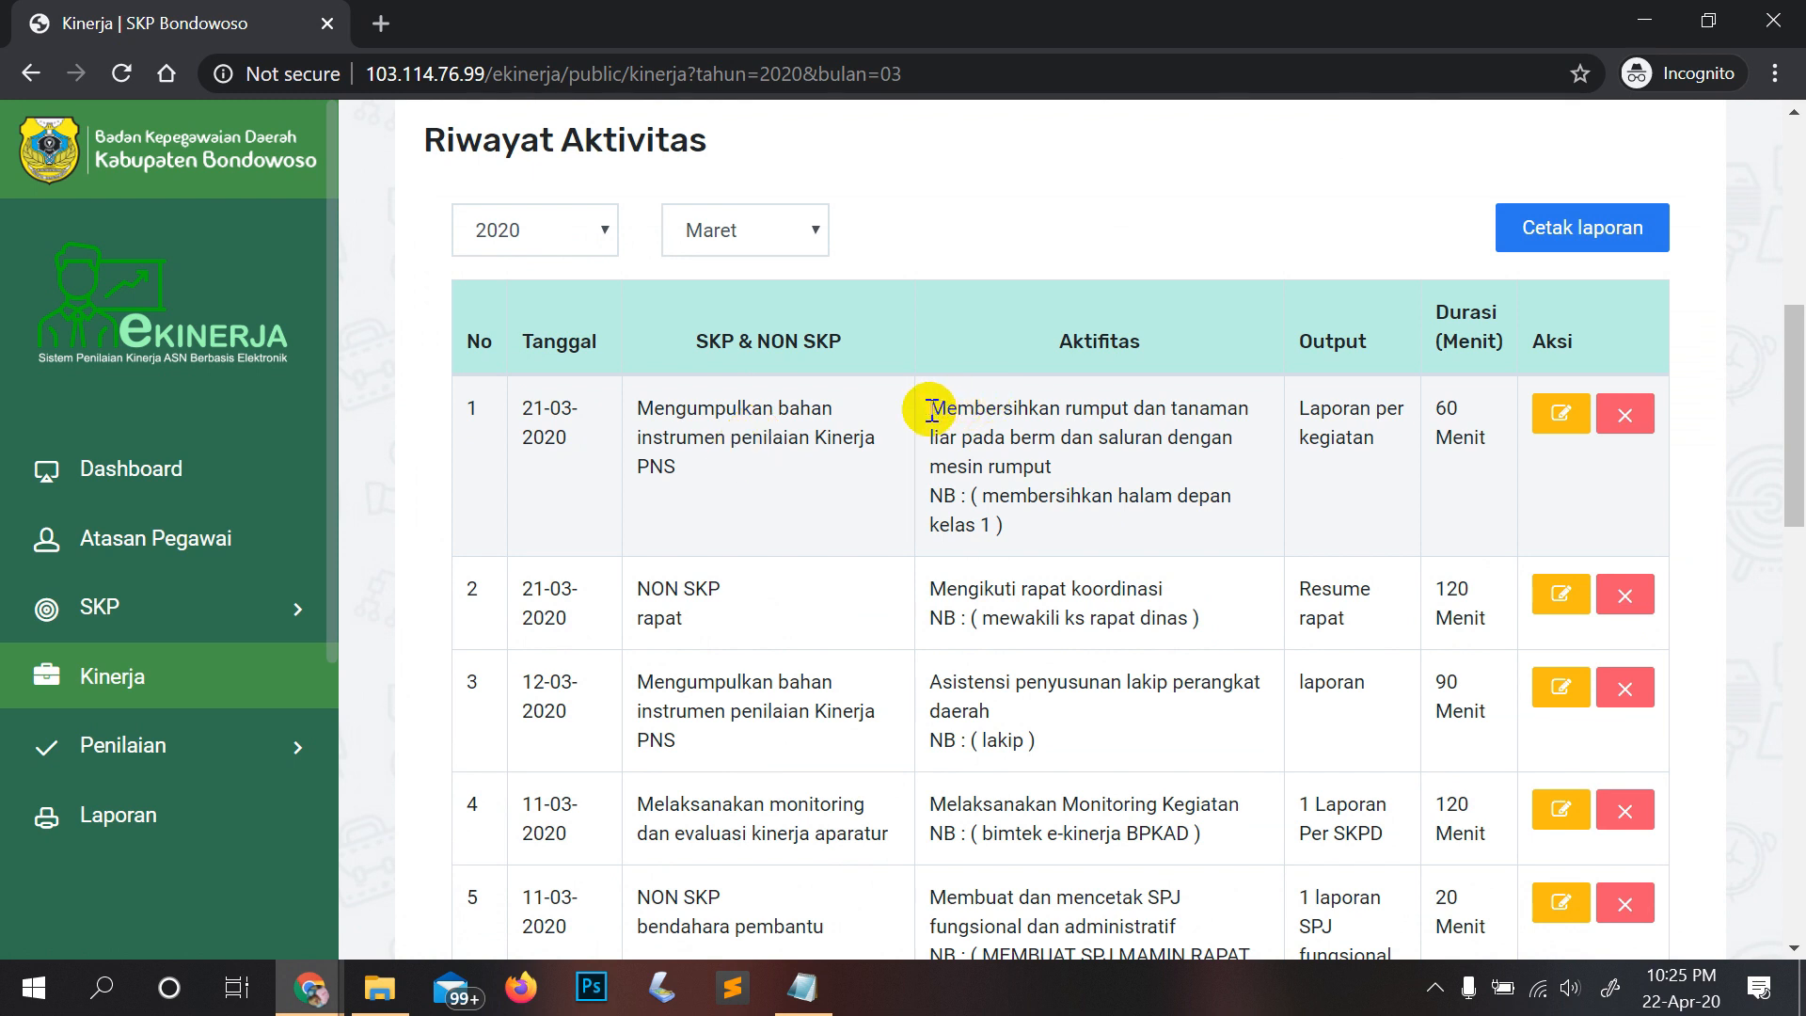
left_click_drag(928, 409, 1132, 457)
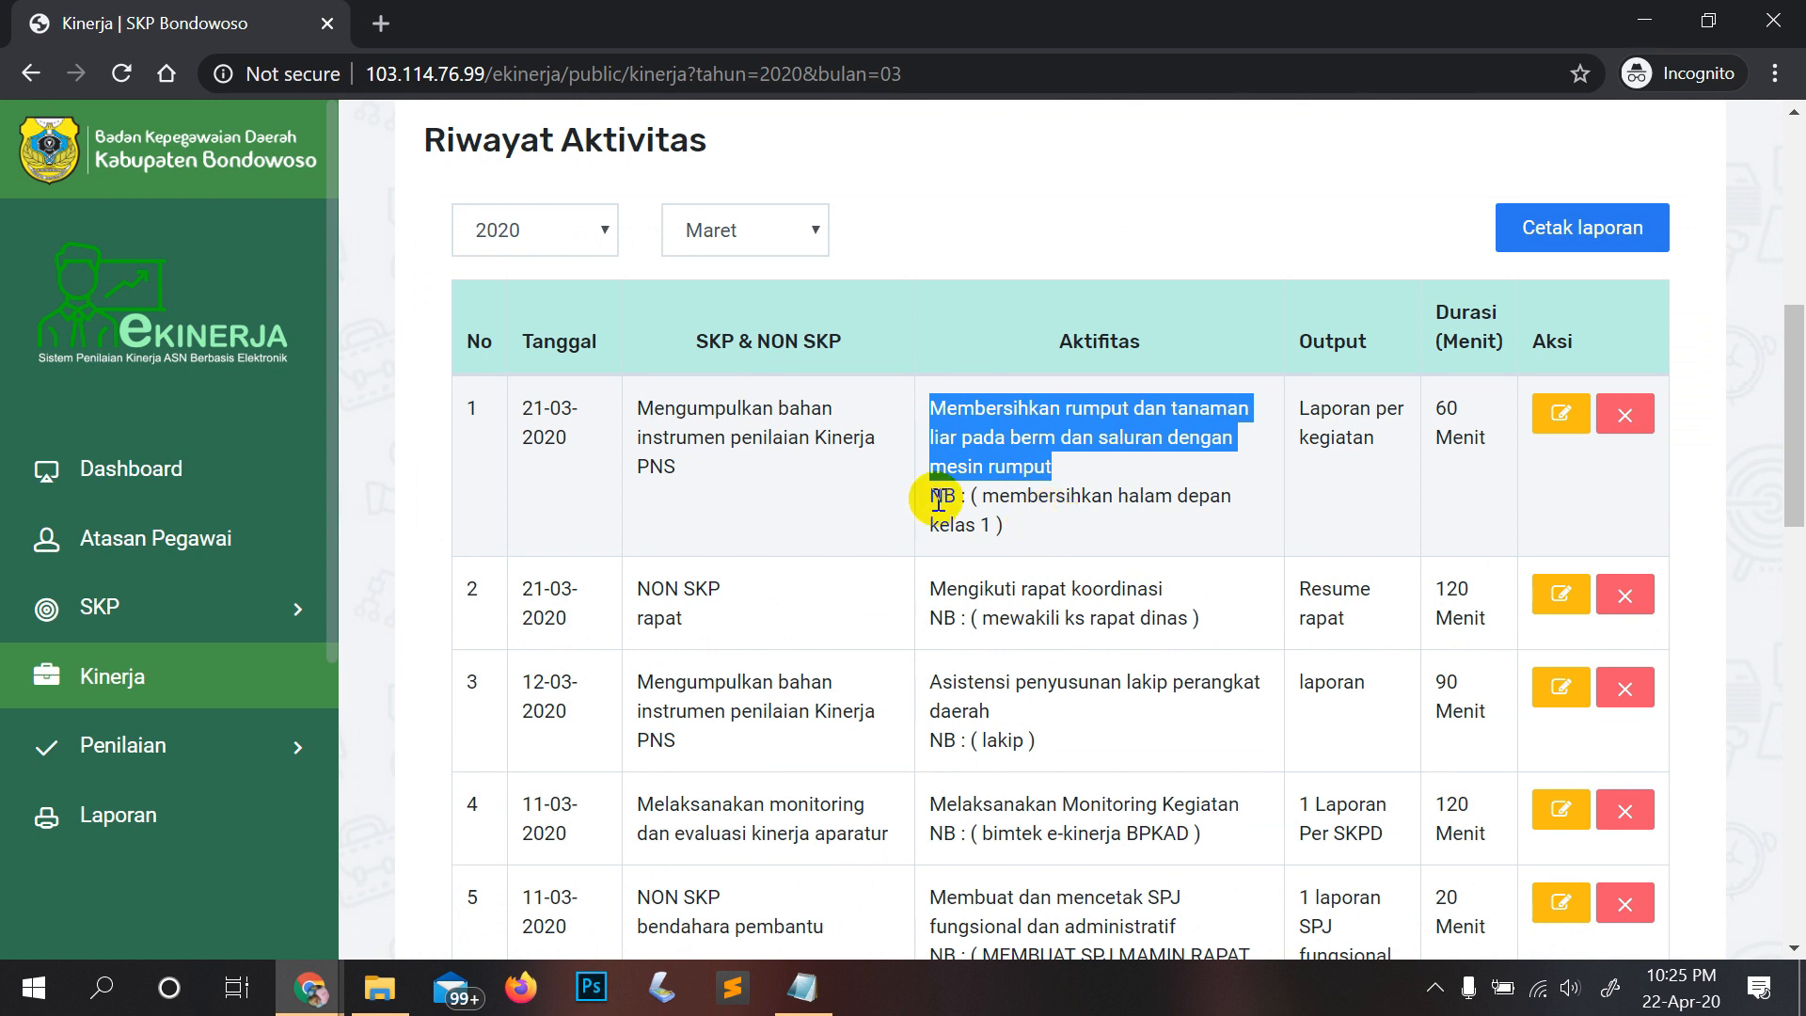
left_click_drag(969, 496, 1031, 524)
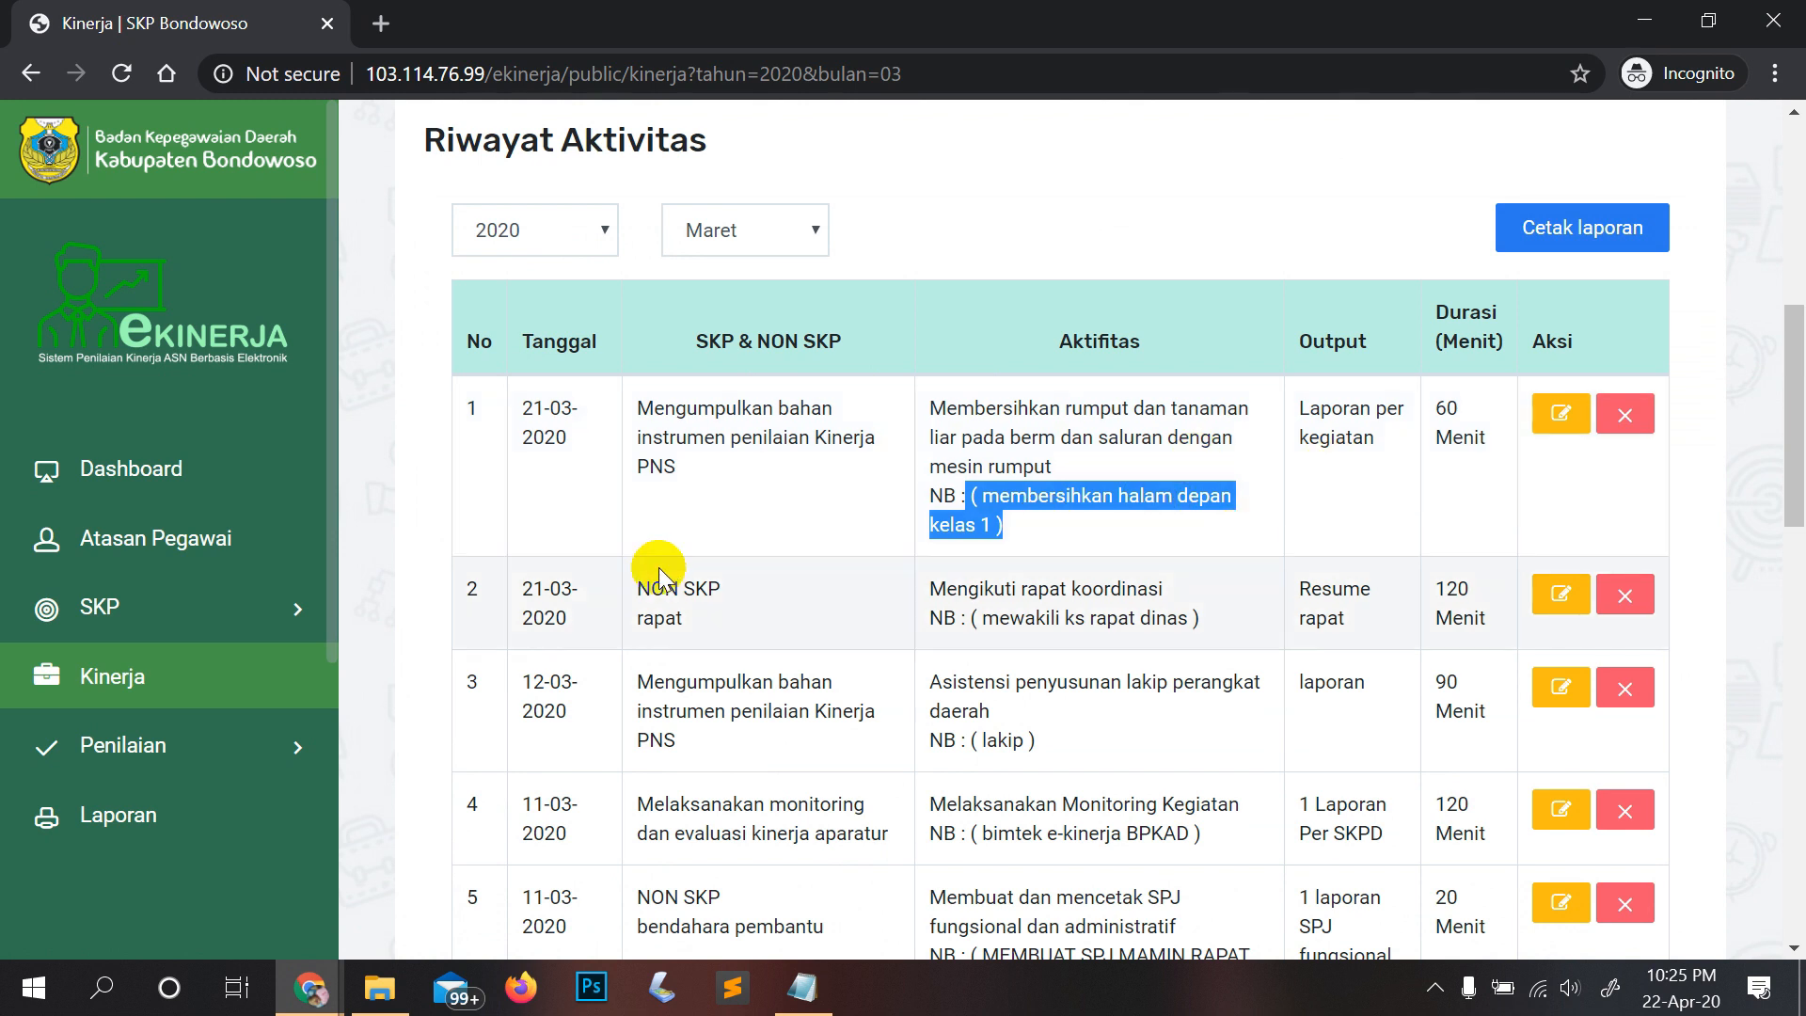
scroll(658, 574, "down", 3)
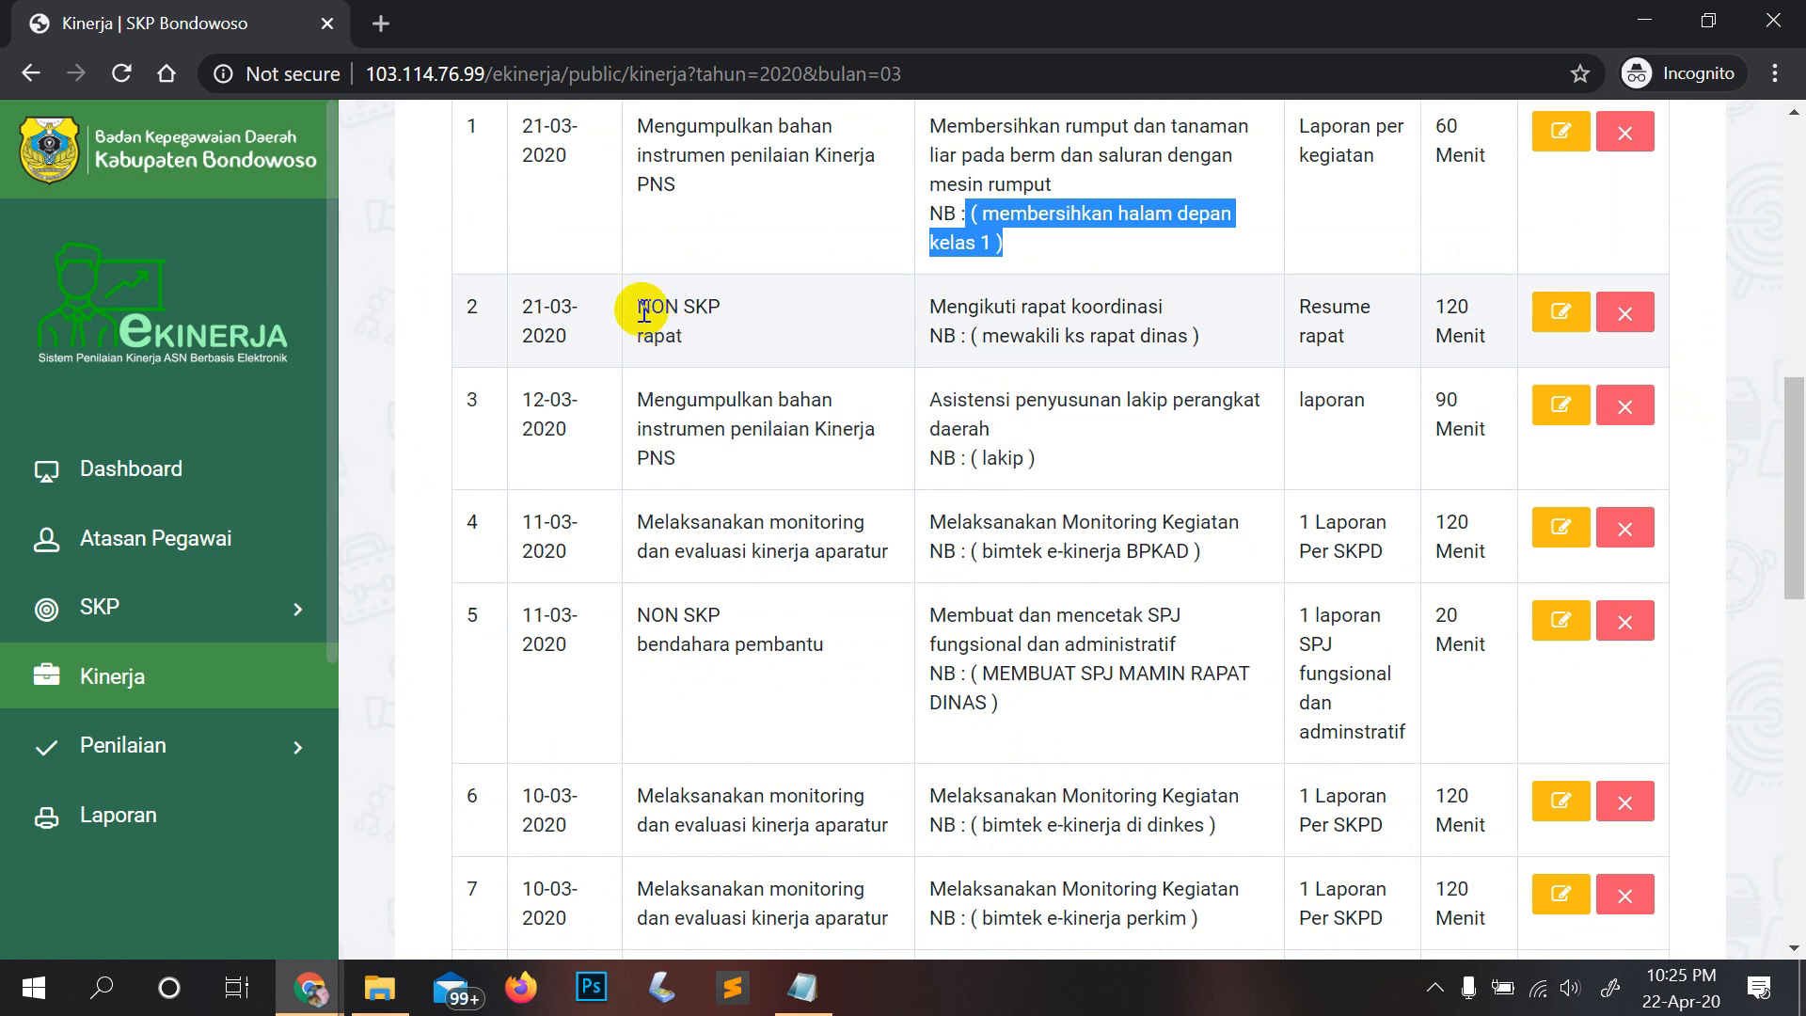
left_click(642, 308)
left_click_drag(642, 309, 718, 306)
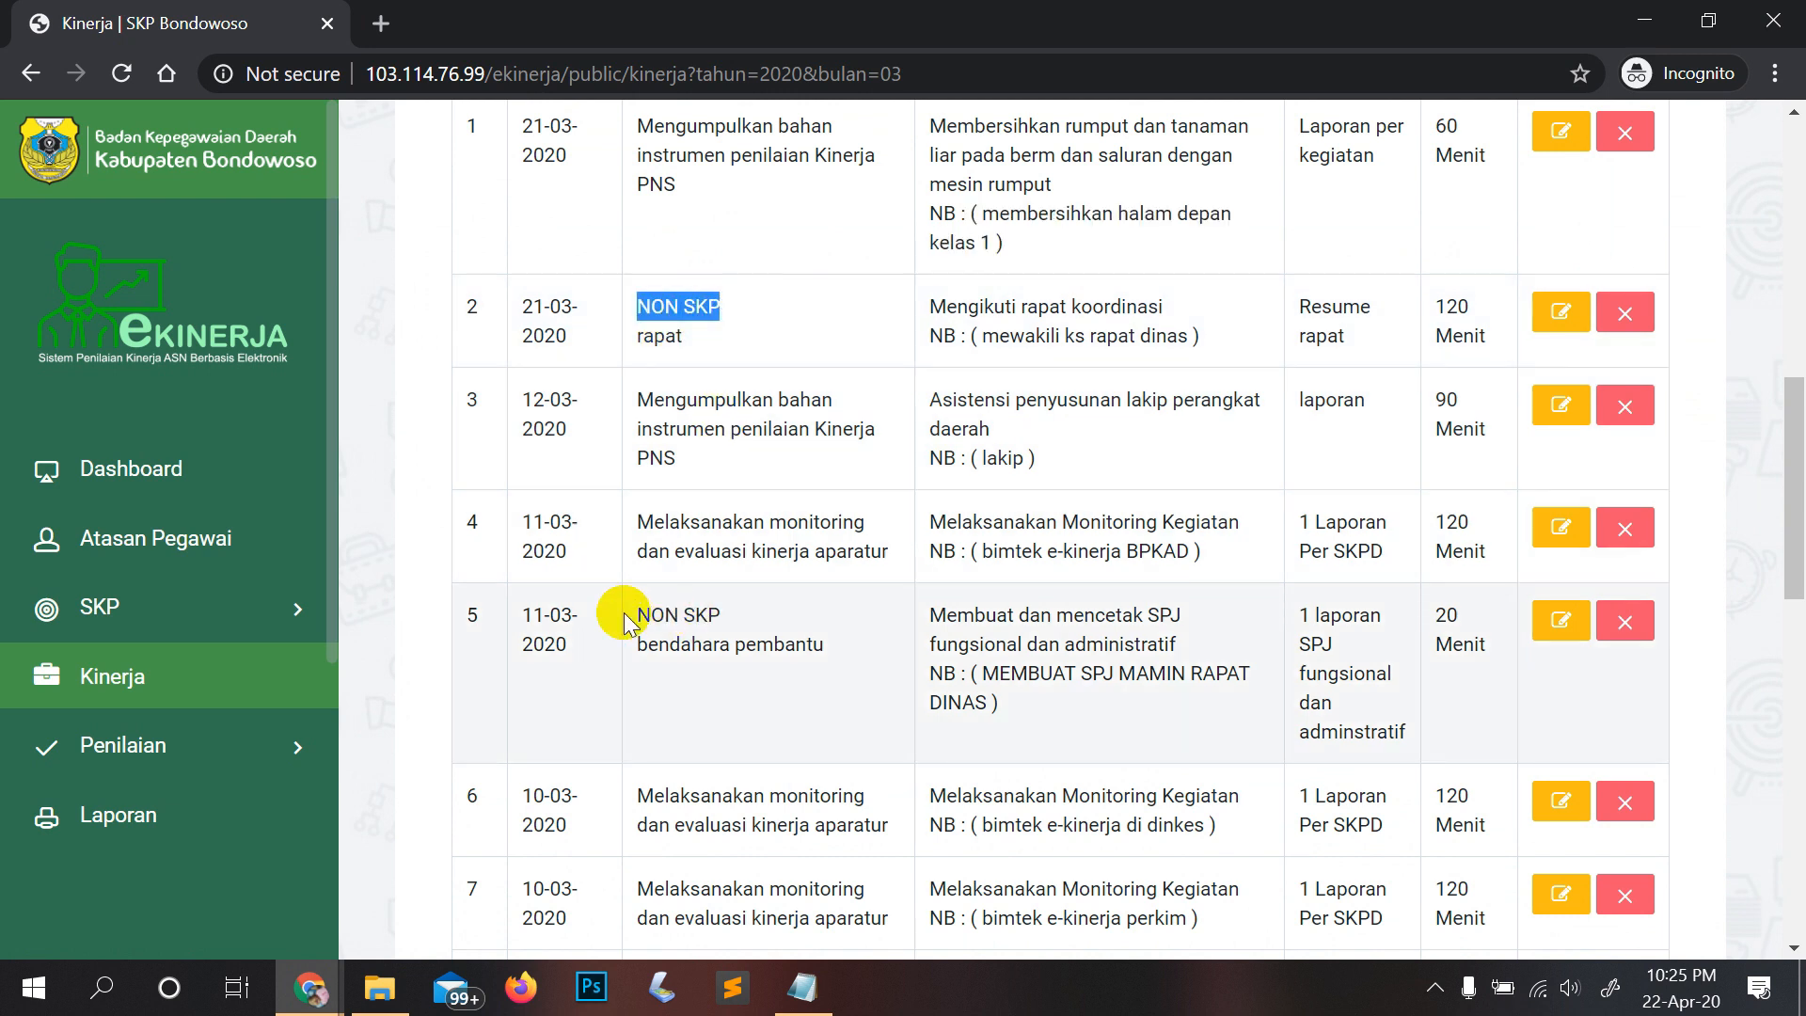
left_click_drag(630, 615, 755, 611)
scroll(756, 489, "up", 2)
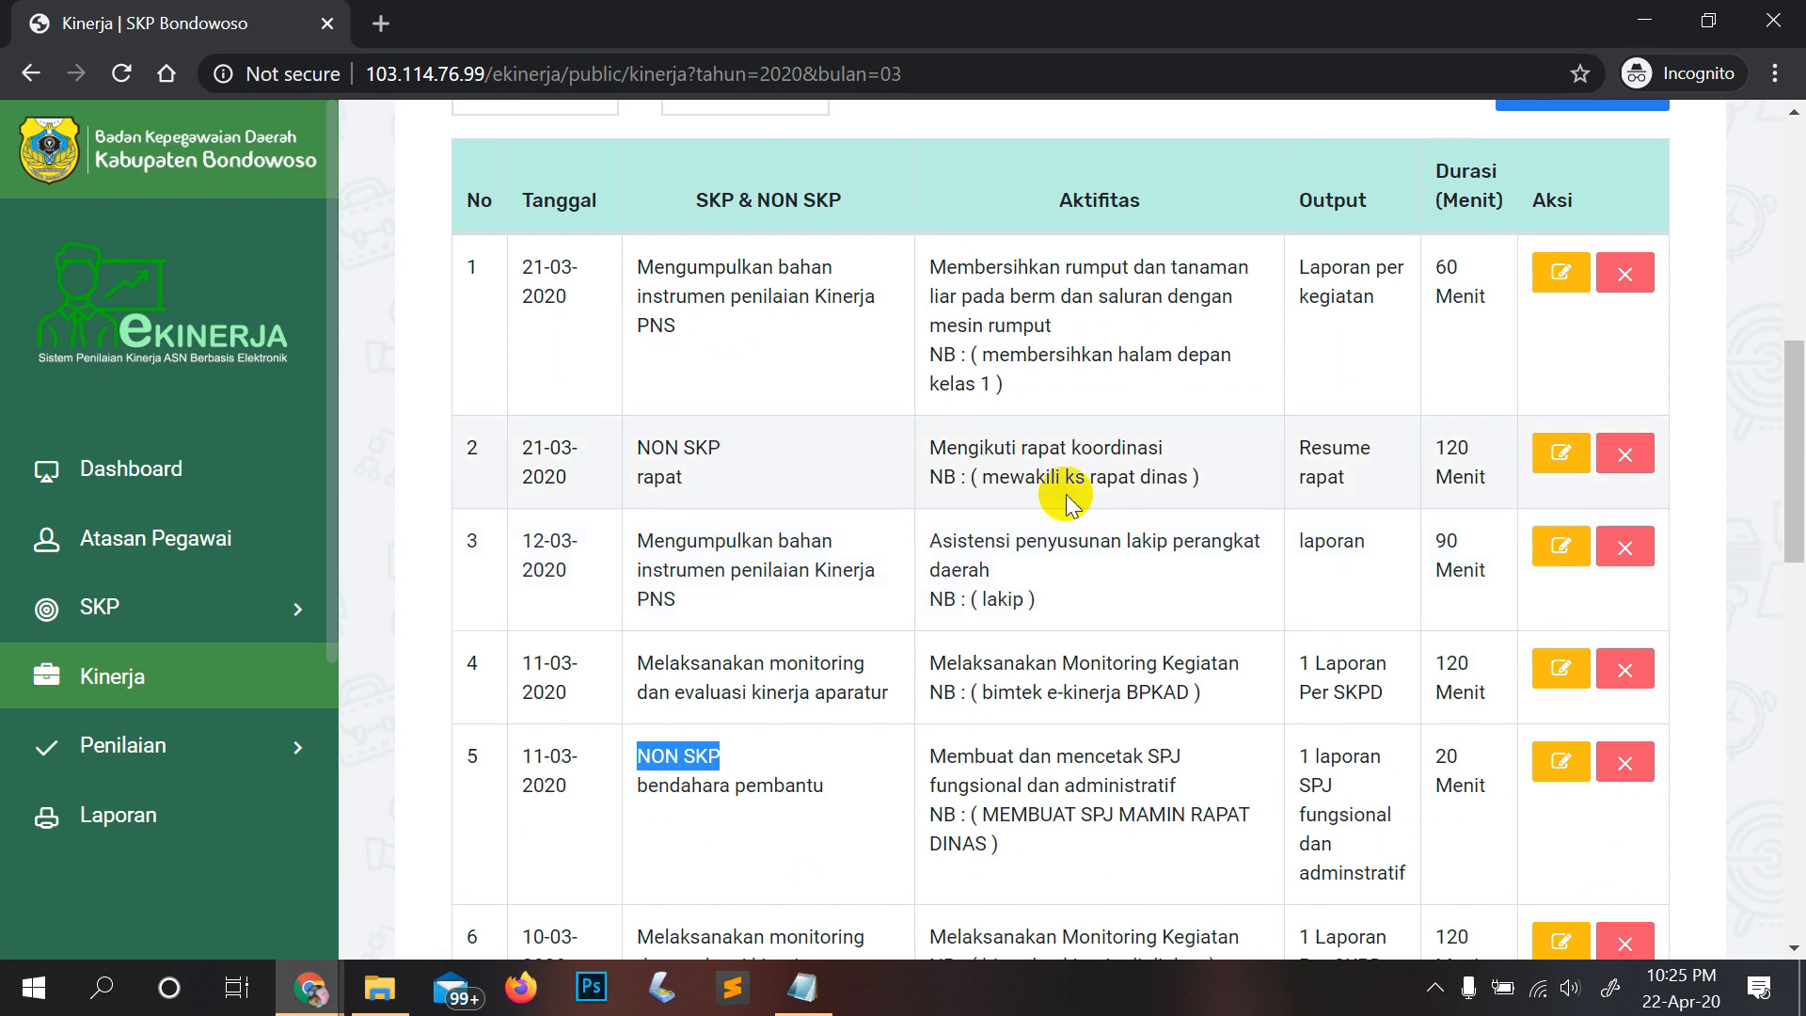
scroll(969, 489, "down", 6)
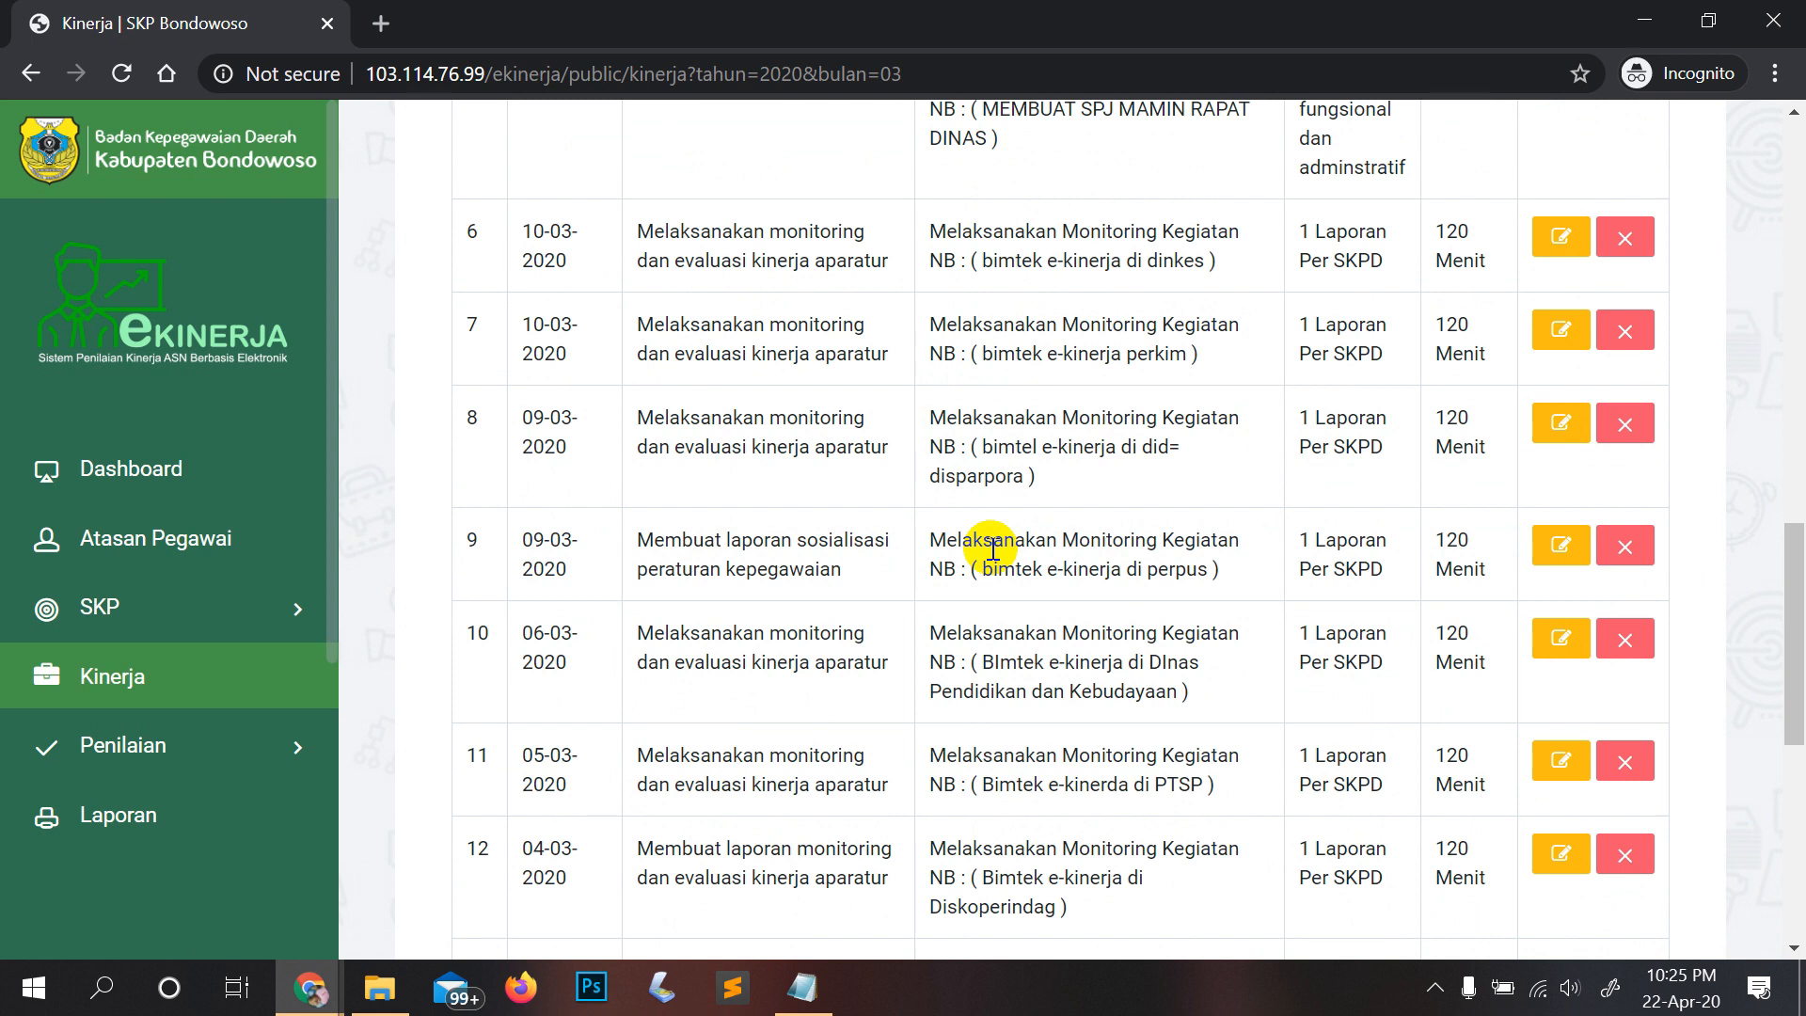
scroll(992, 550, "down", 6)
scroll(992, 550, "up", 1)
scroll(992, 549, "down", 1)
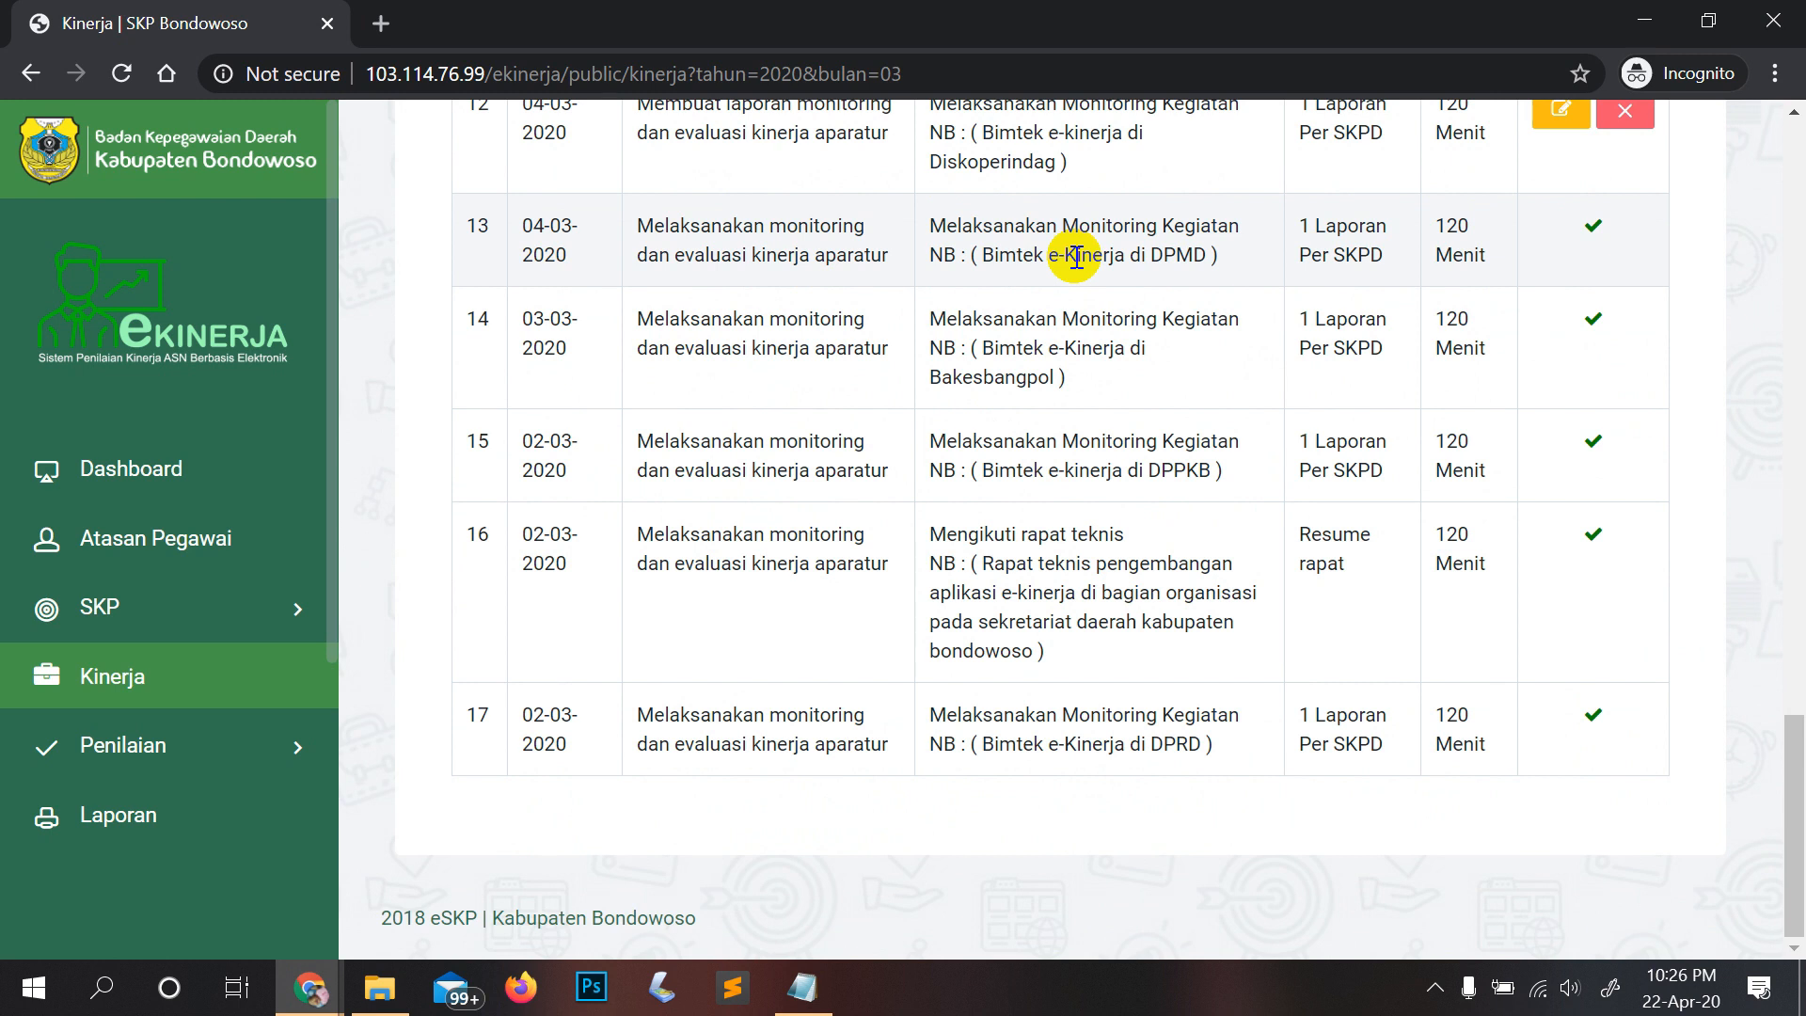
scroll(1077, 257, "up", 3)
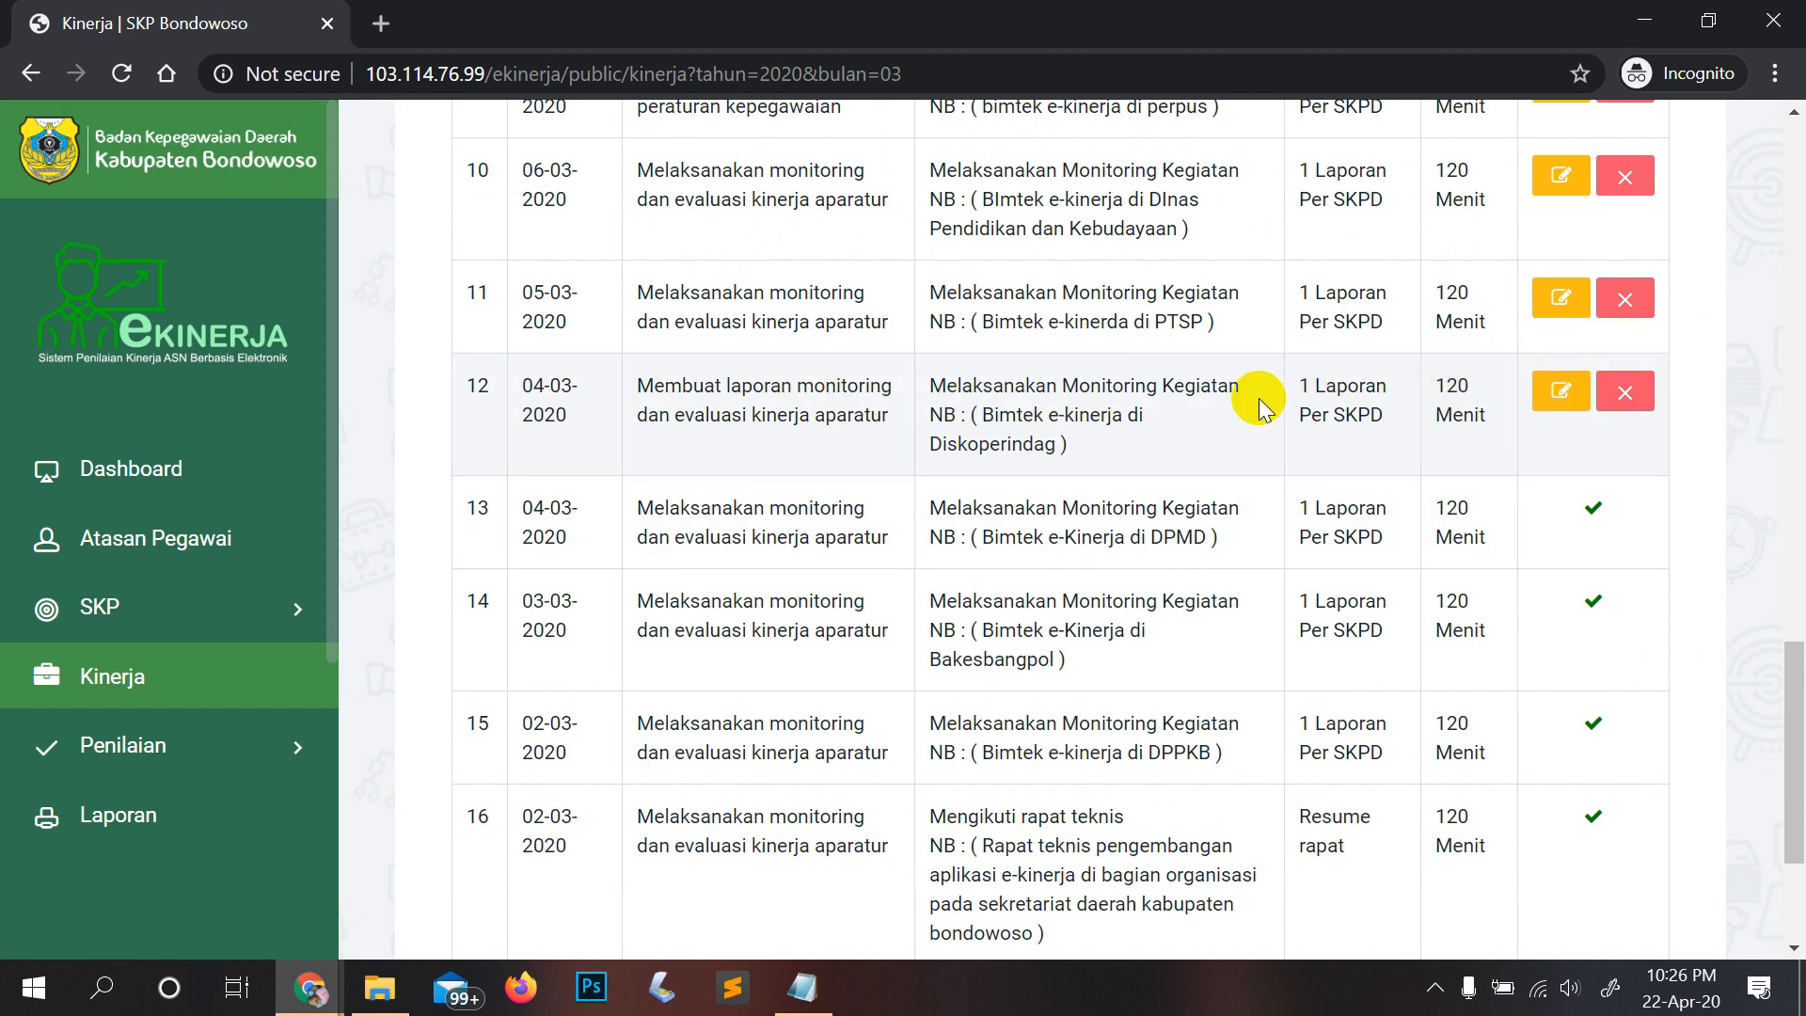
scroll(1261, 404, "up", 5)
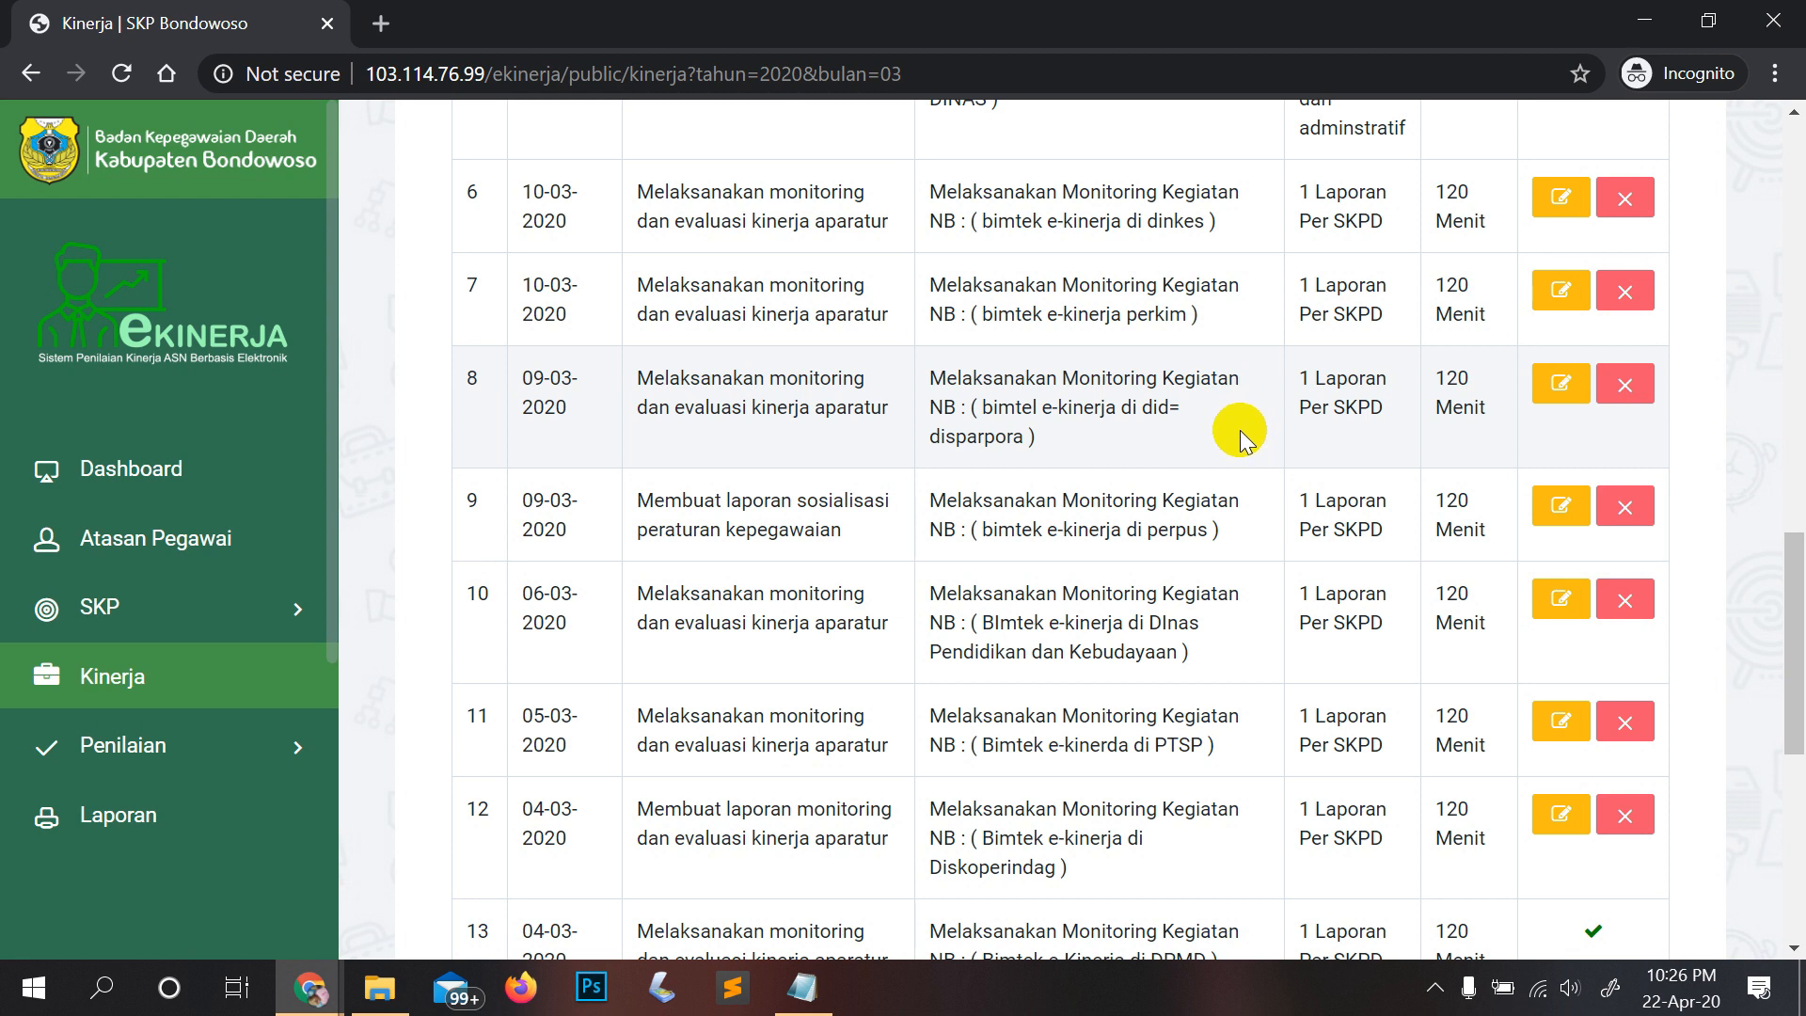
scroll(1213, 451, "up", 6)
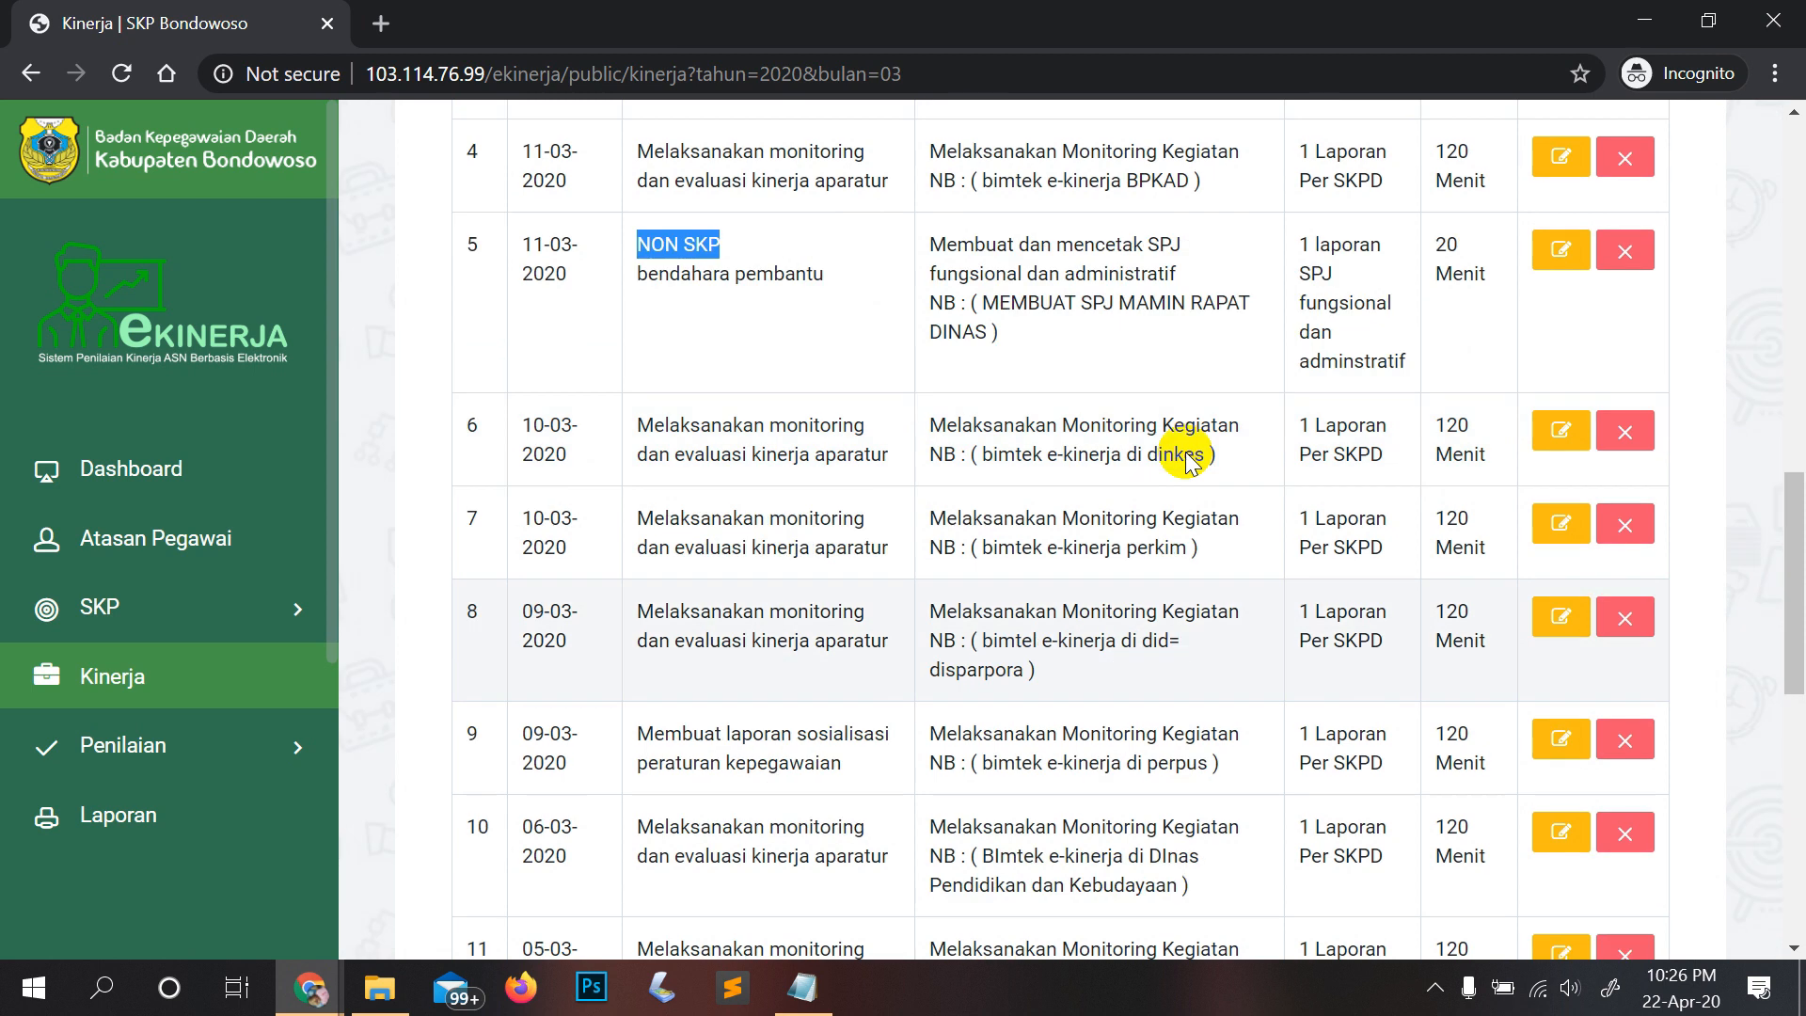
scroll(1038, 466, "up", 2)
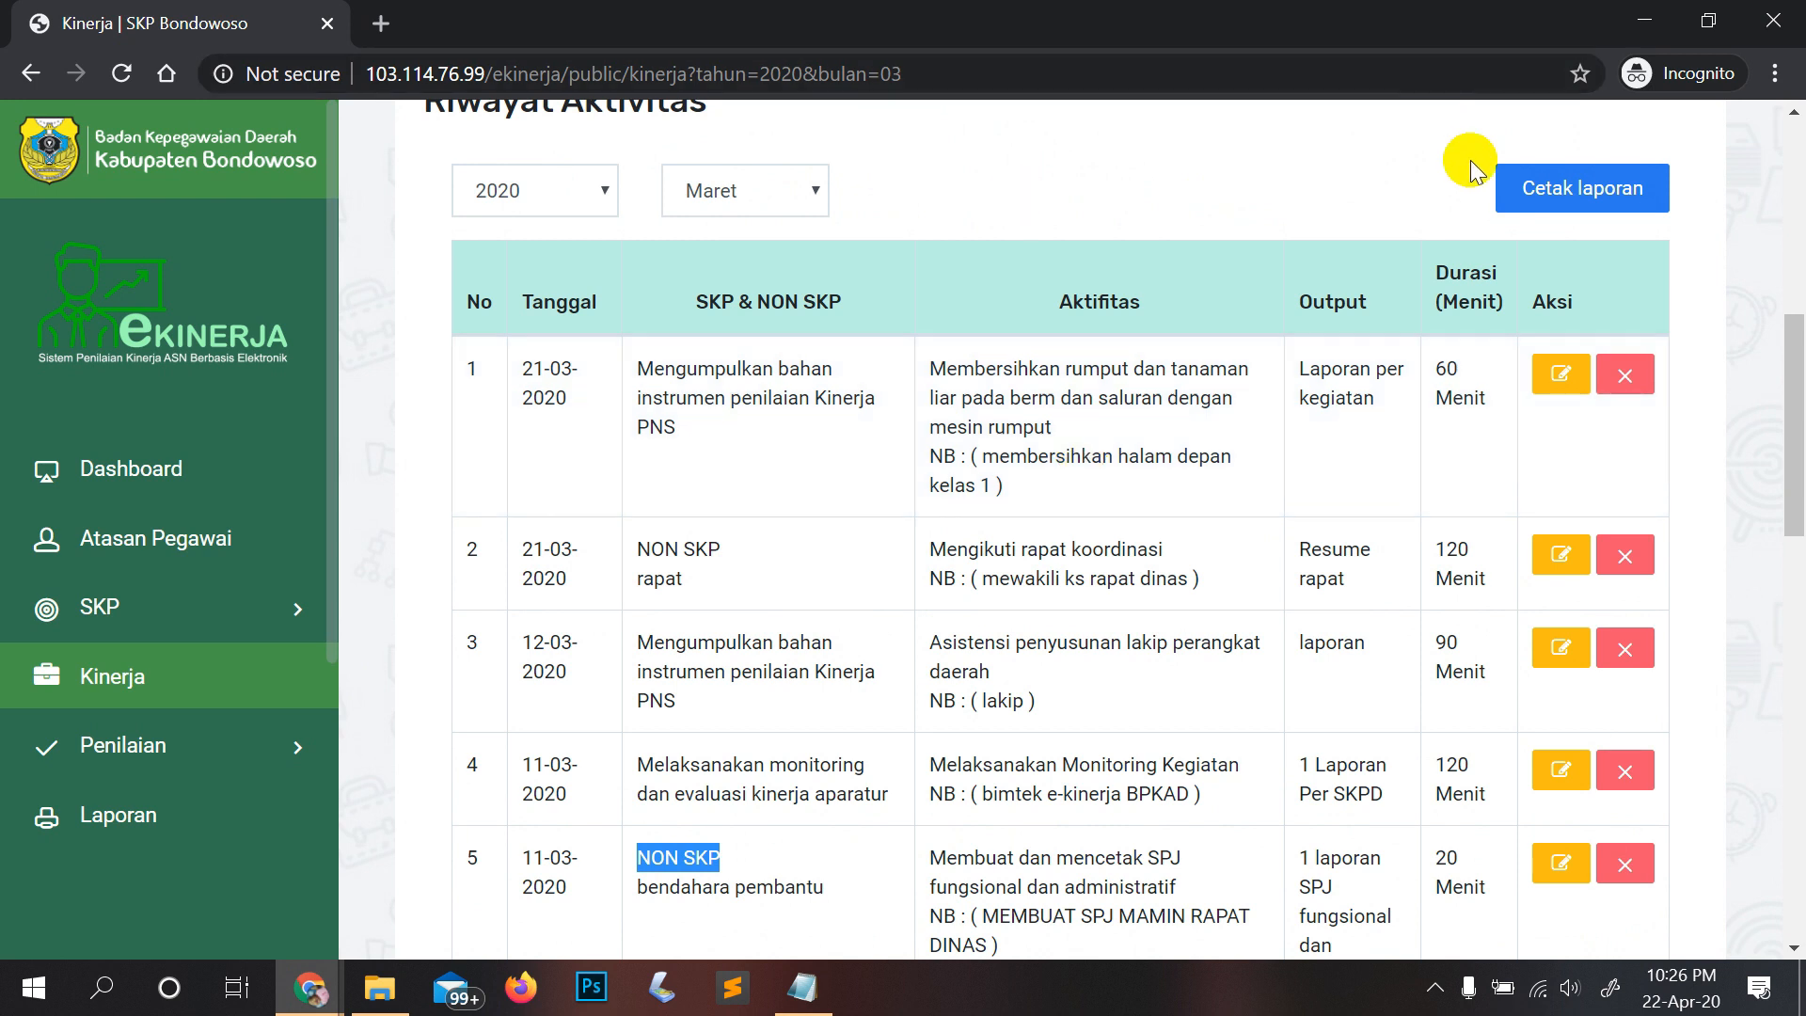
Step: Open the printable March report, check print destinations, then cancel the print preview
left_click(1531, 188)
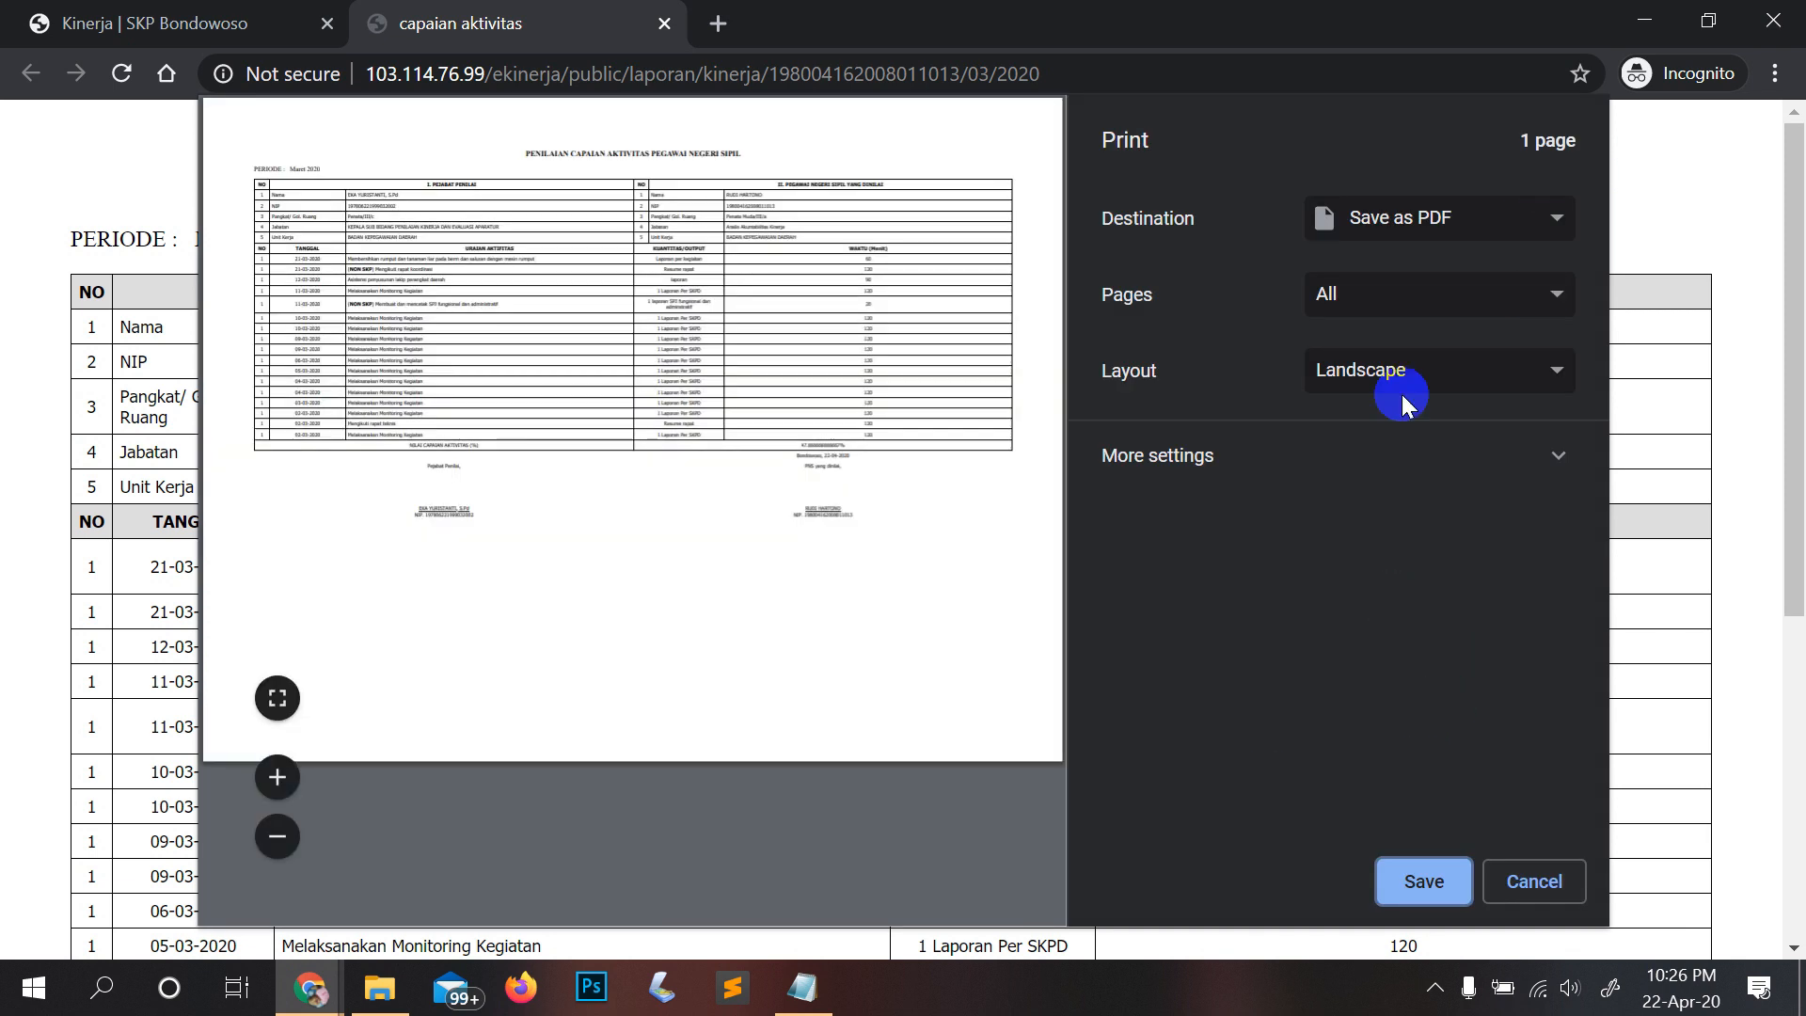
left_click(1421, 221)
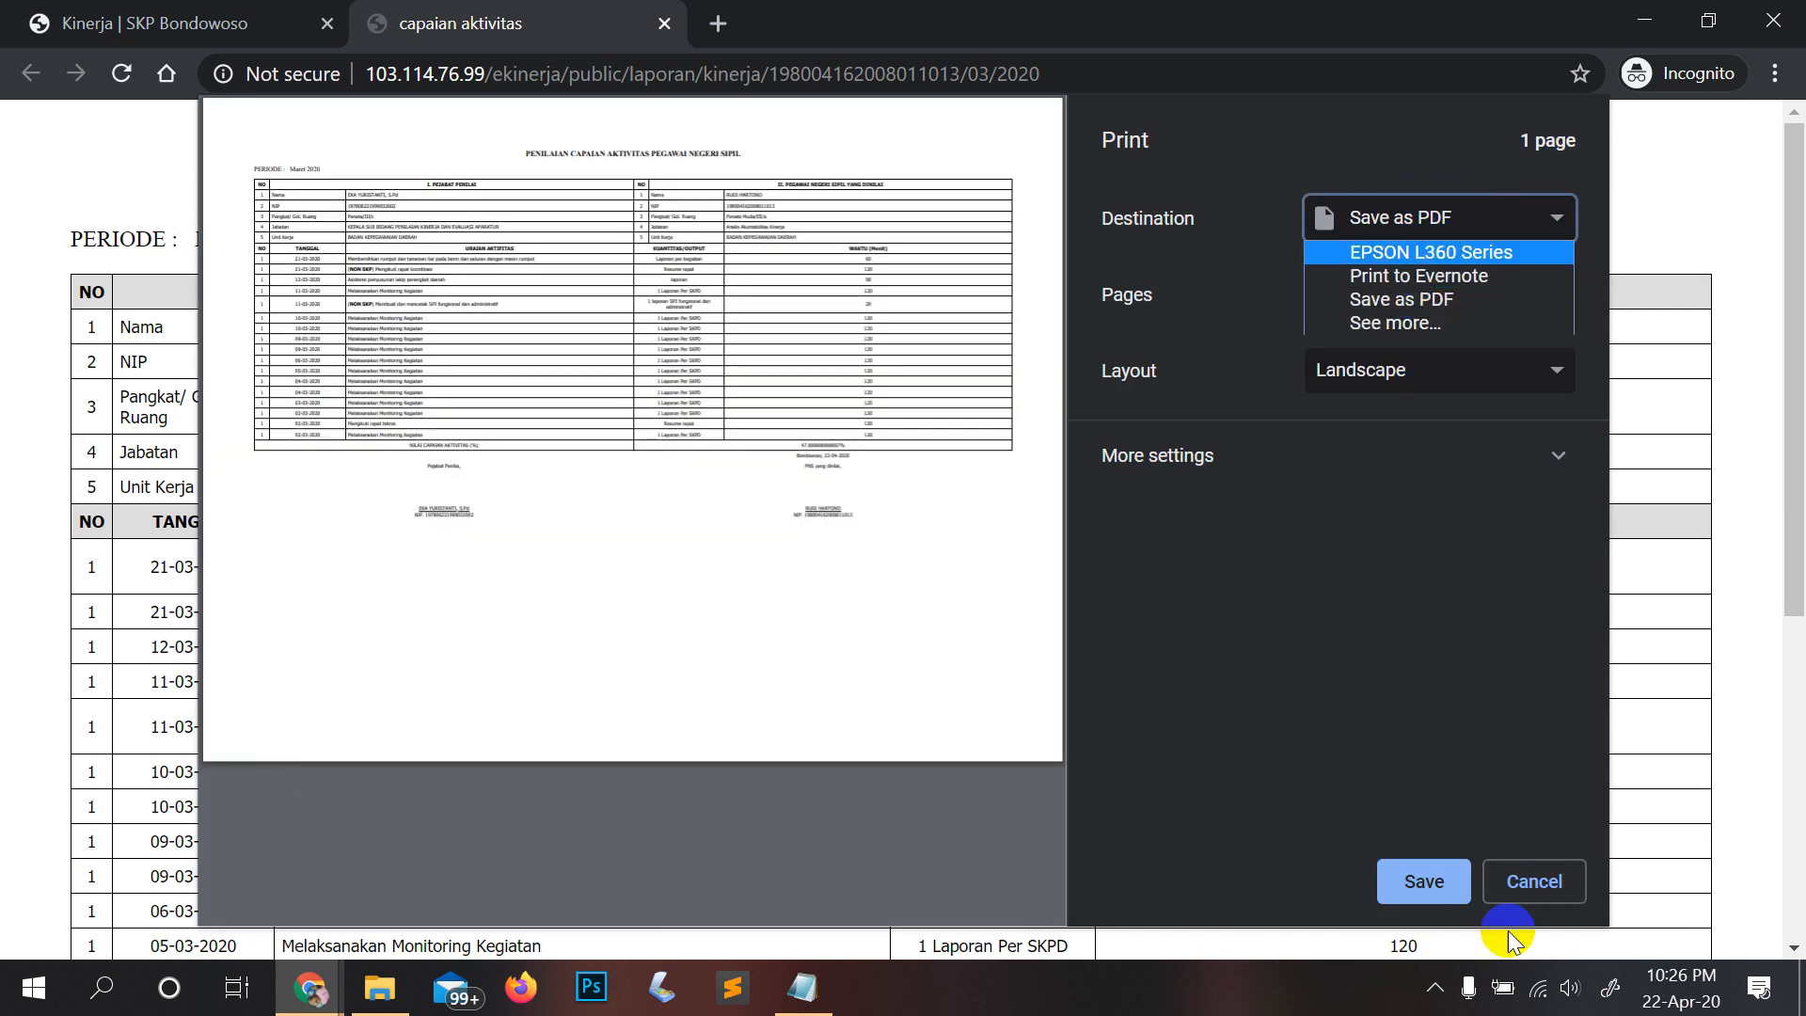
left_click(1534, 882)
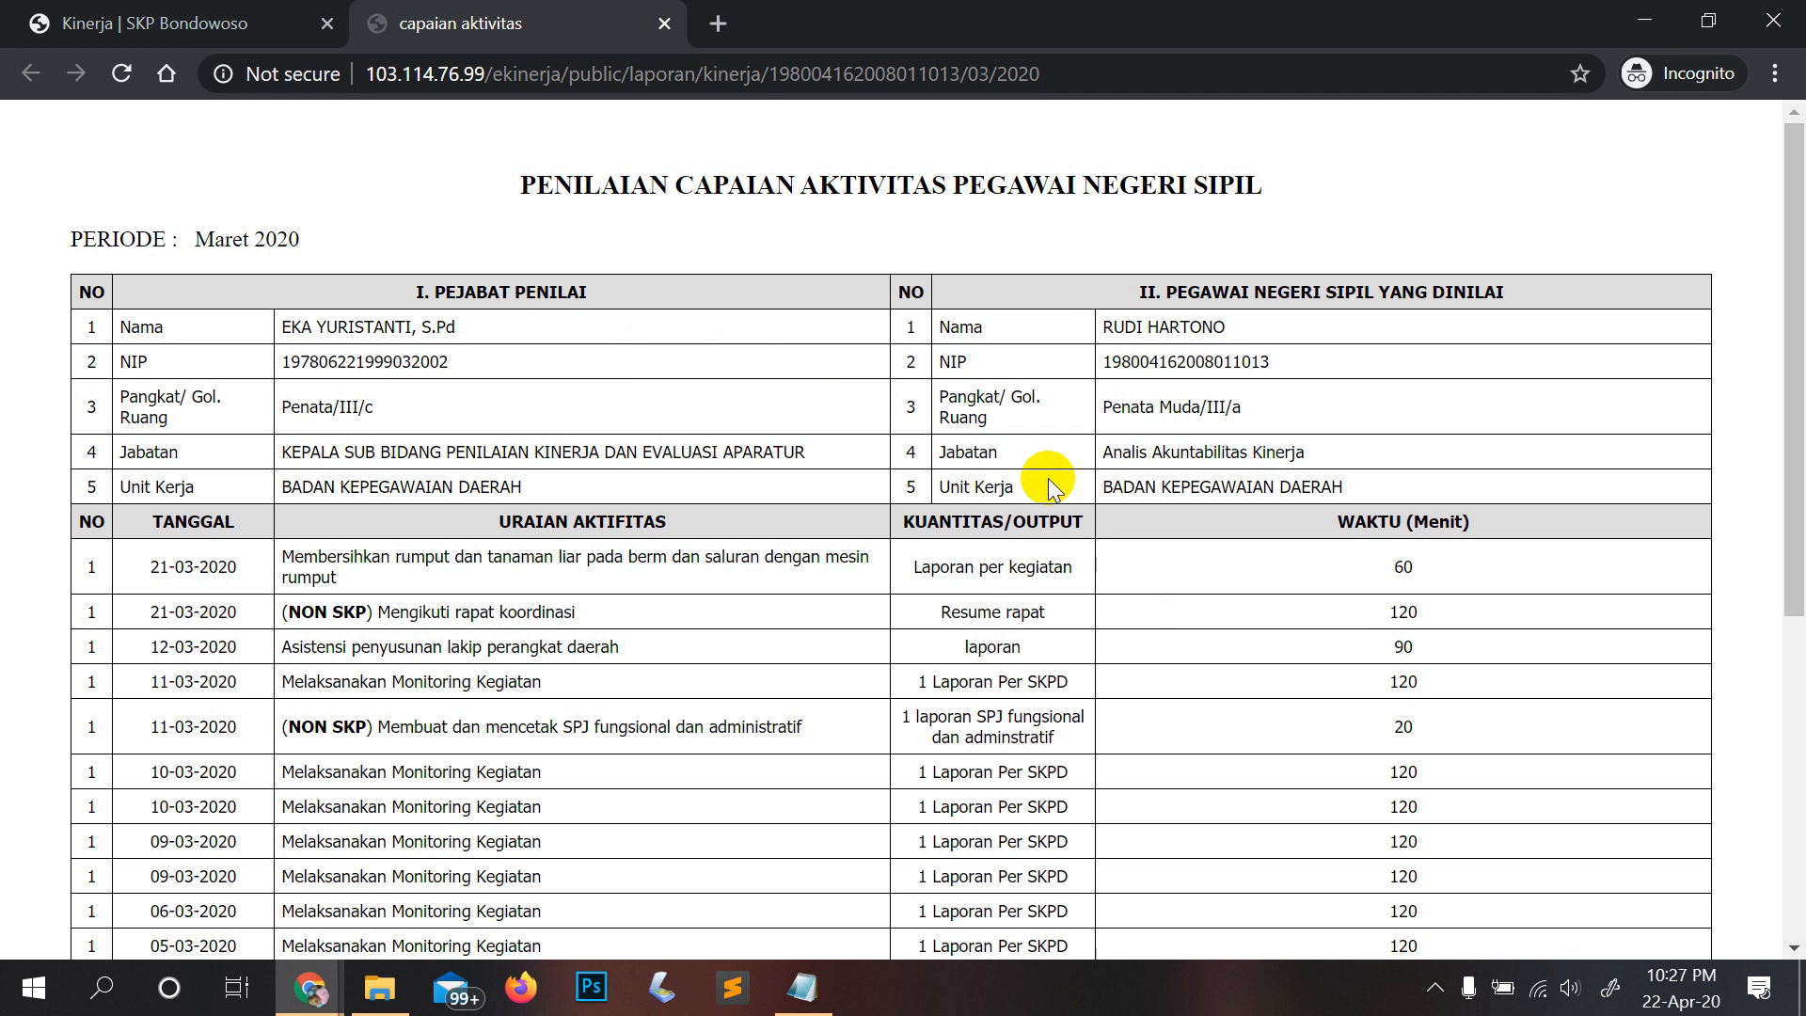
Step: Review the March report, mark its 47.666666666667% total, and close the report tab
scroll(1047, 478, "down", 6)
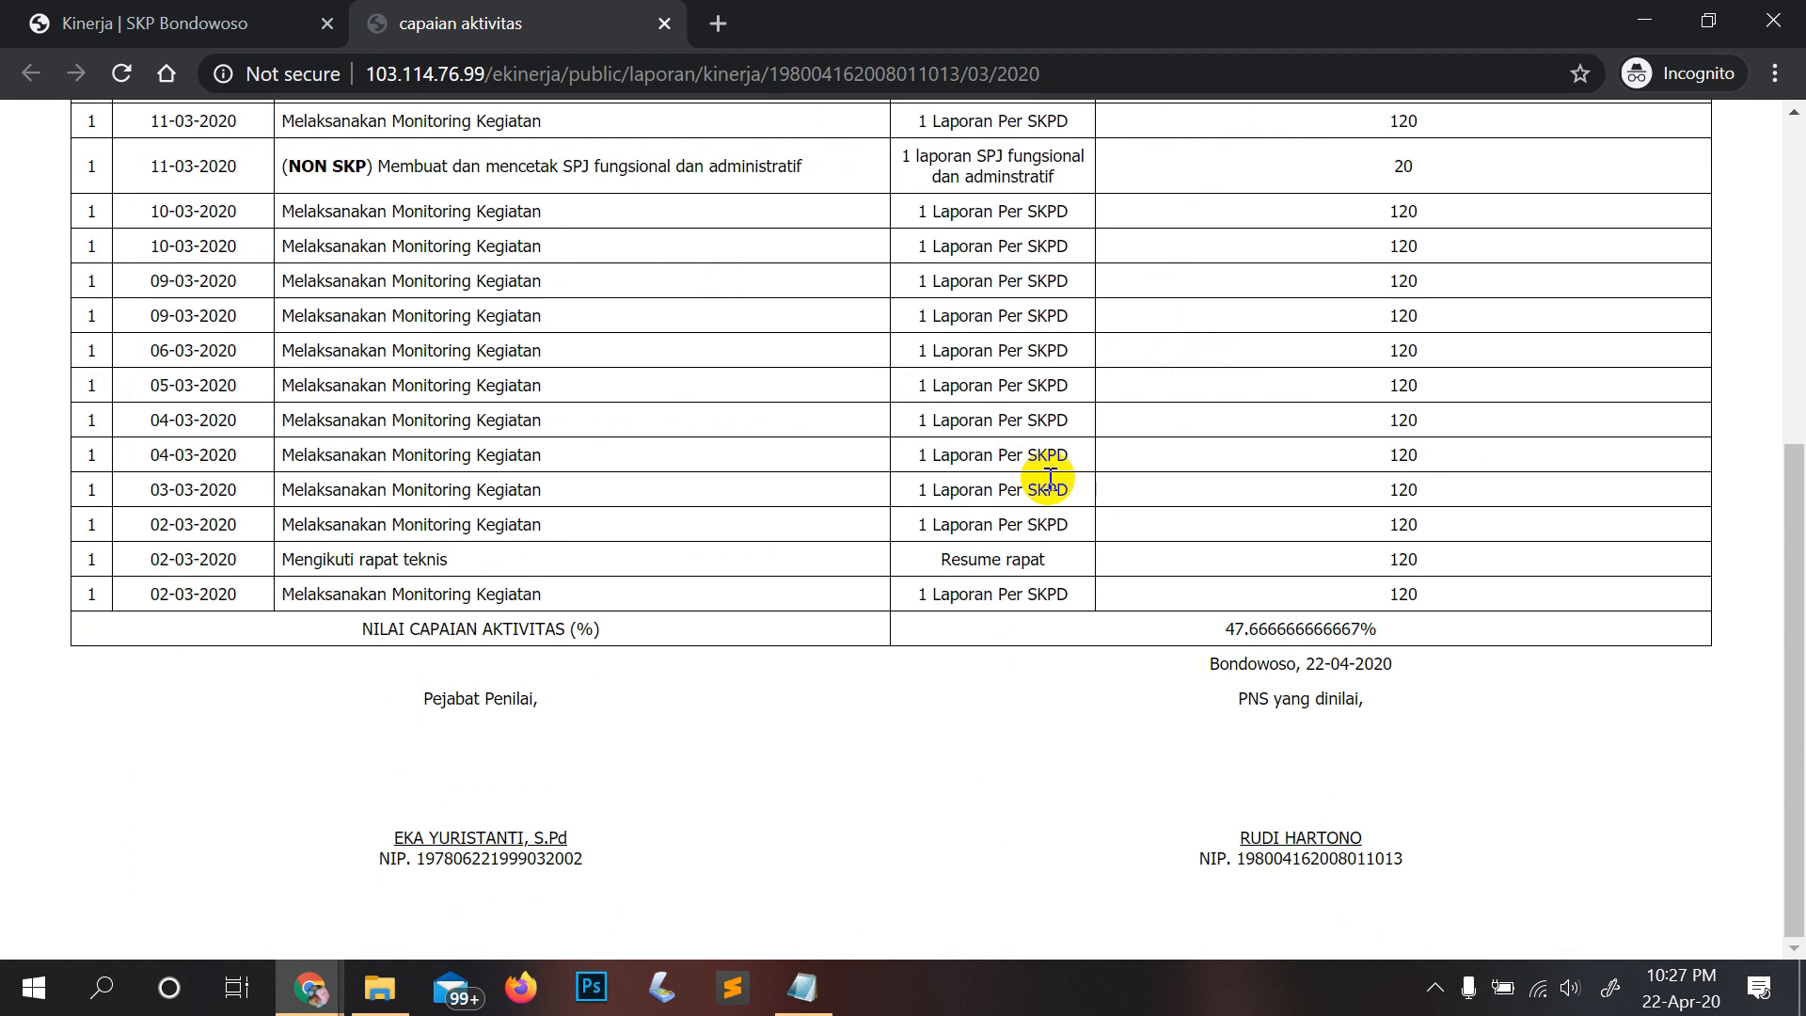
scroll(1050, 477, "up", 3)
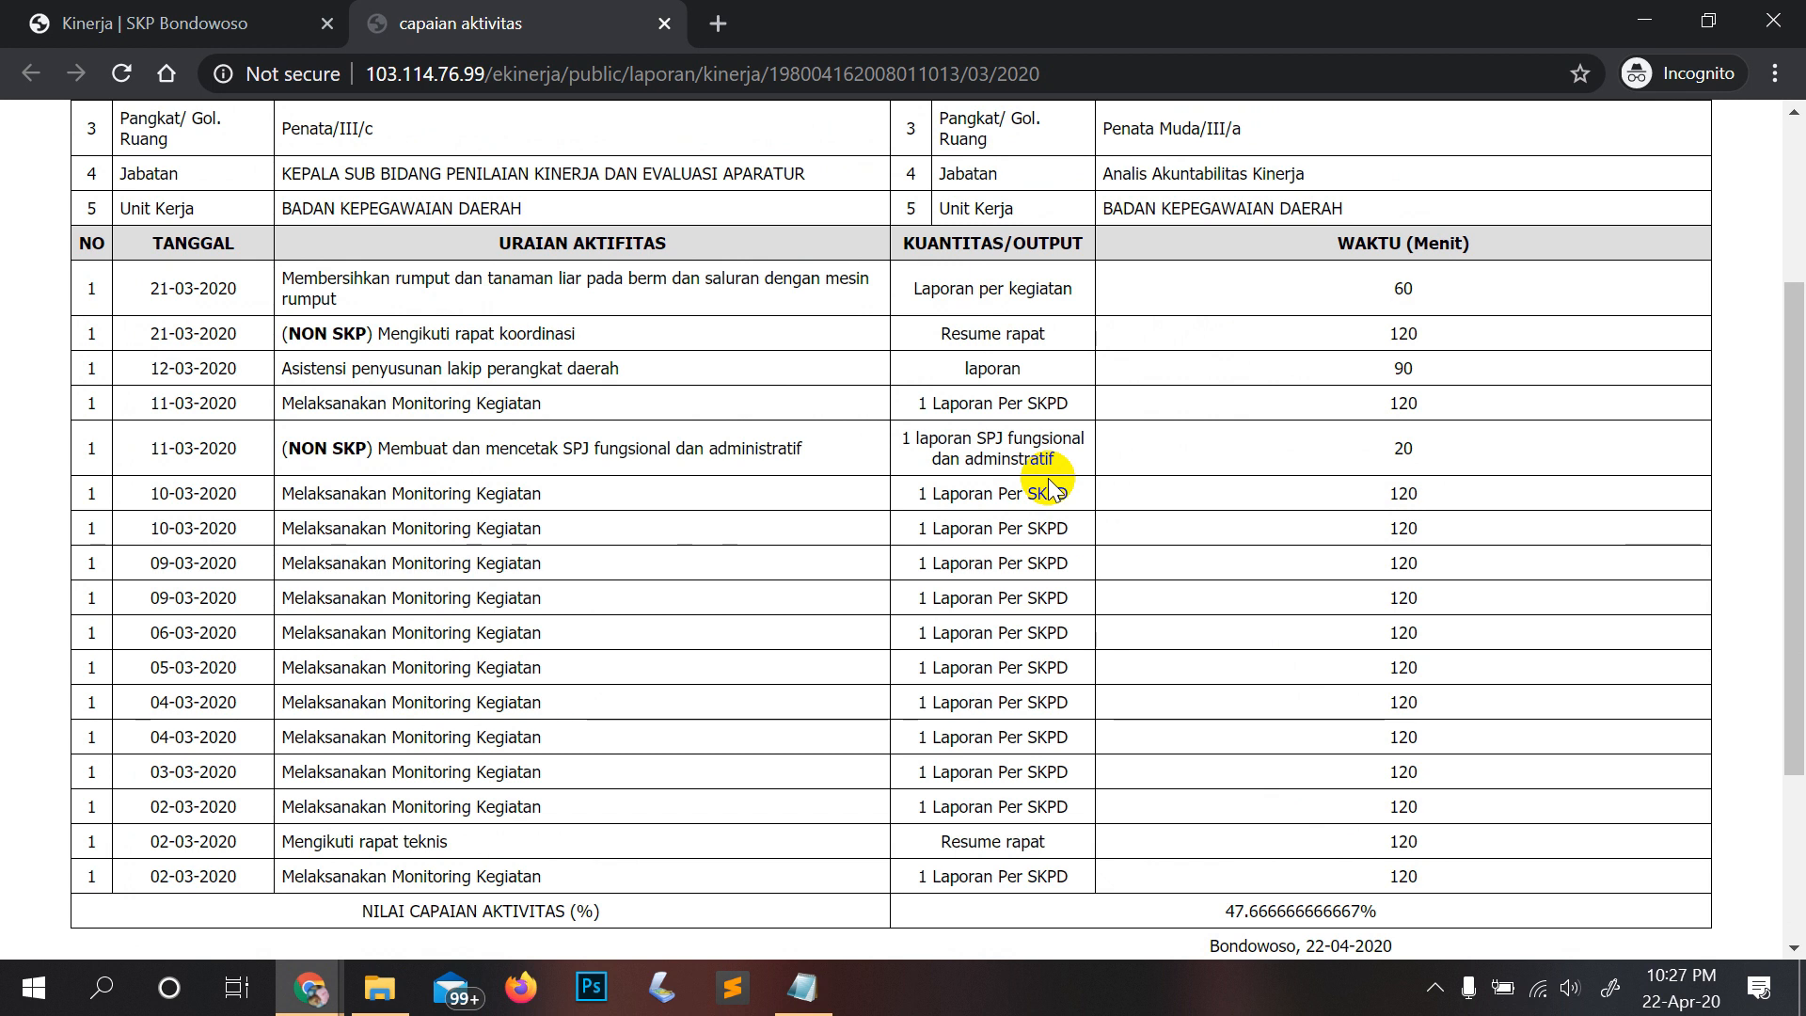
scroll(1049, 484, "down", 2)
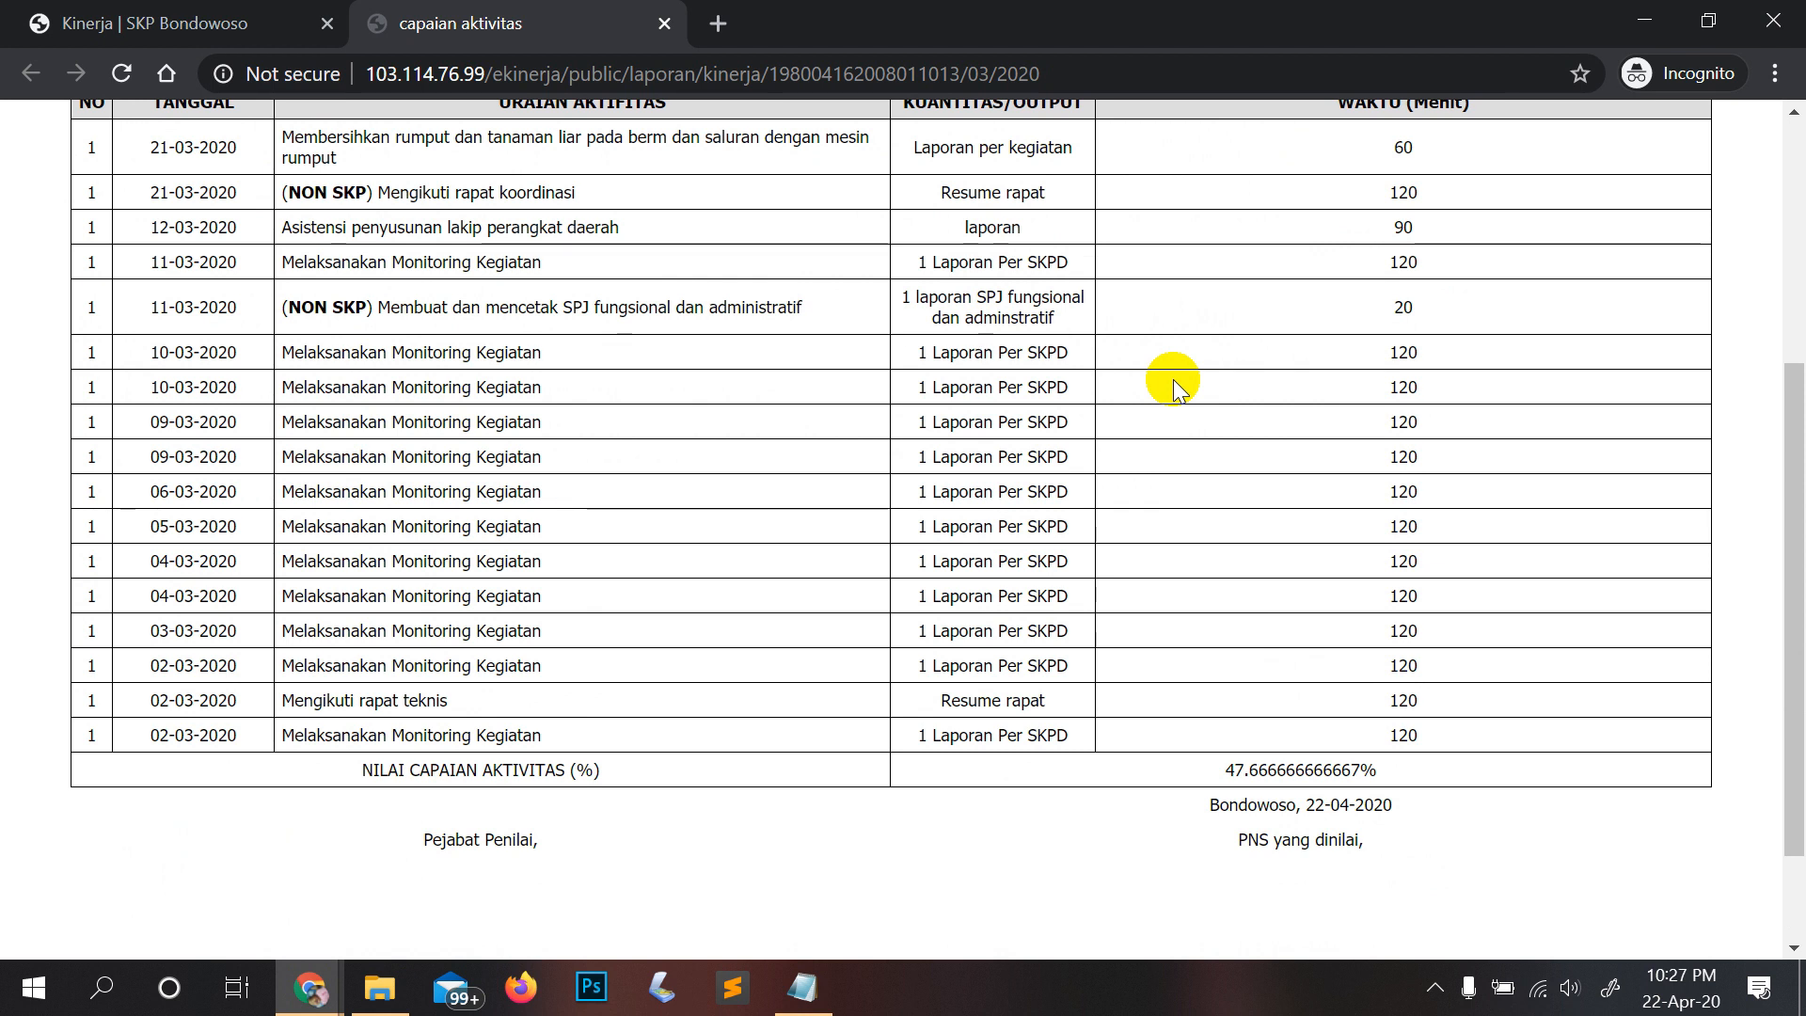
scroll(1172, 380, "down", 3)
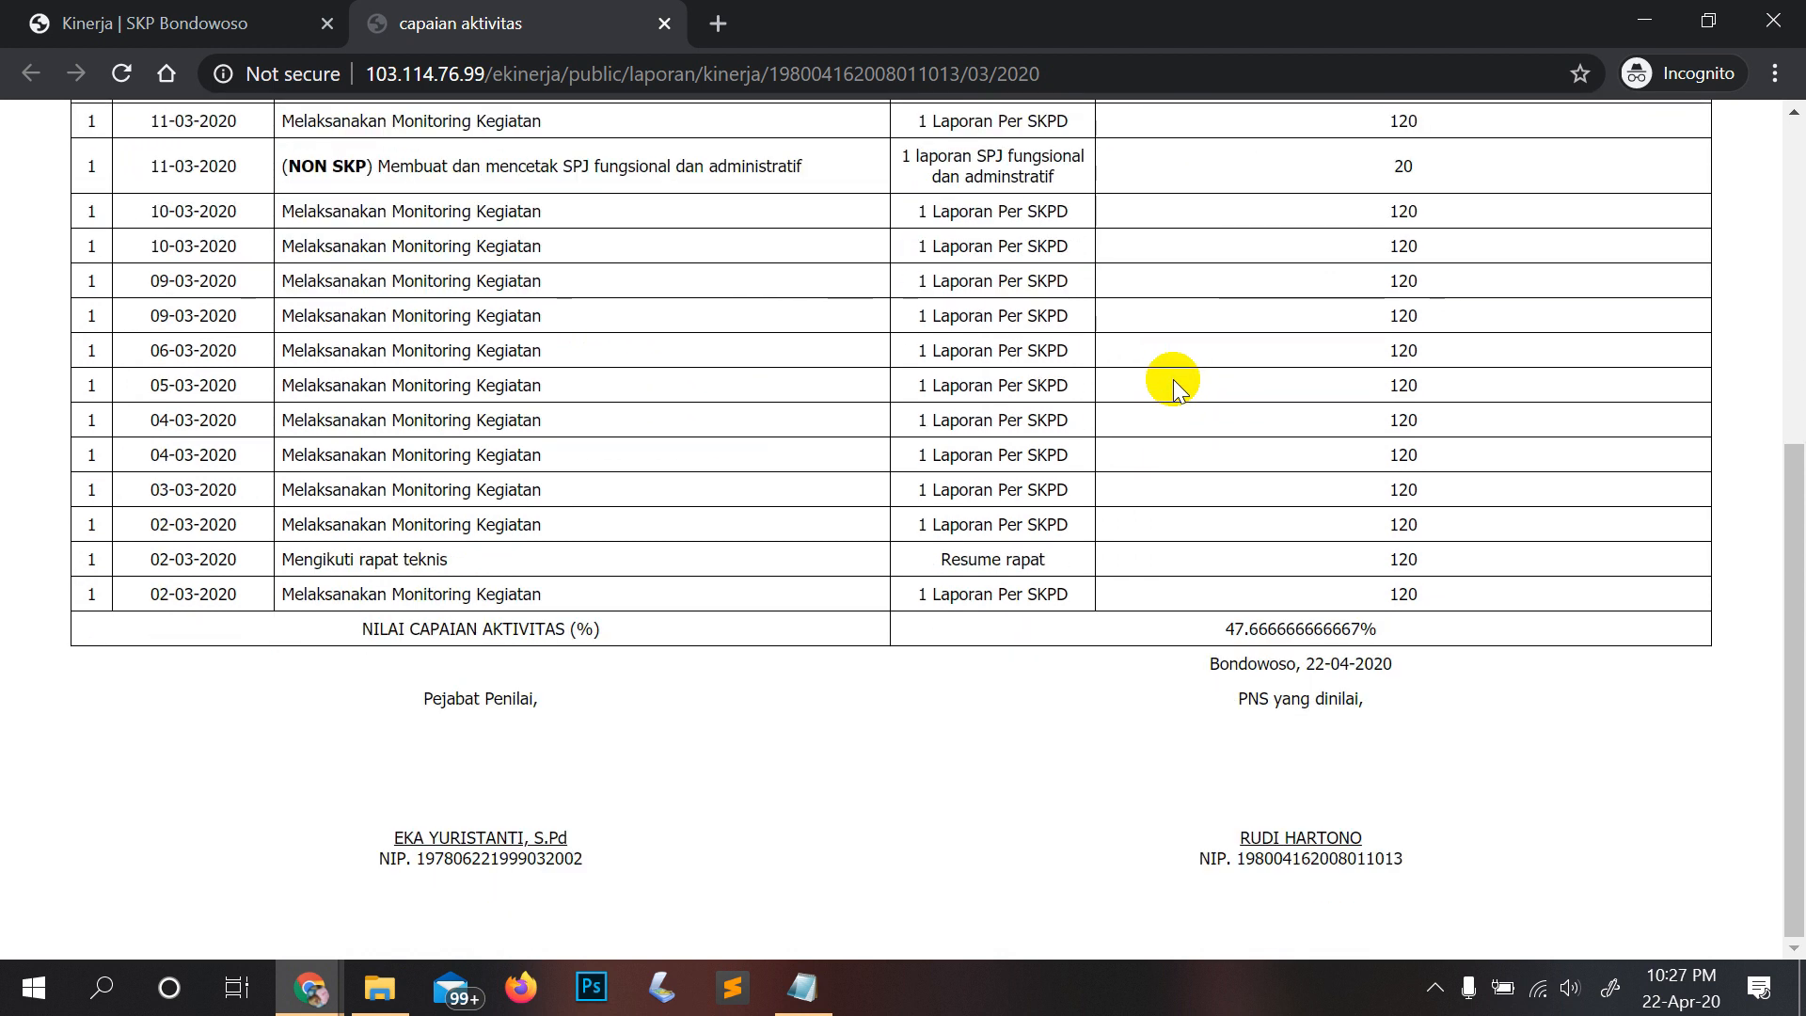
scroll(959, 402, "up", 3)
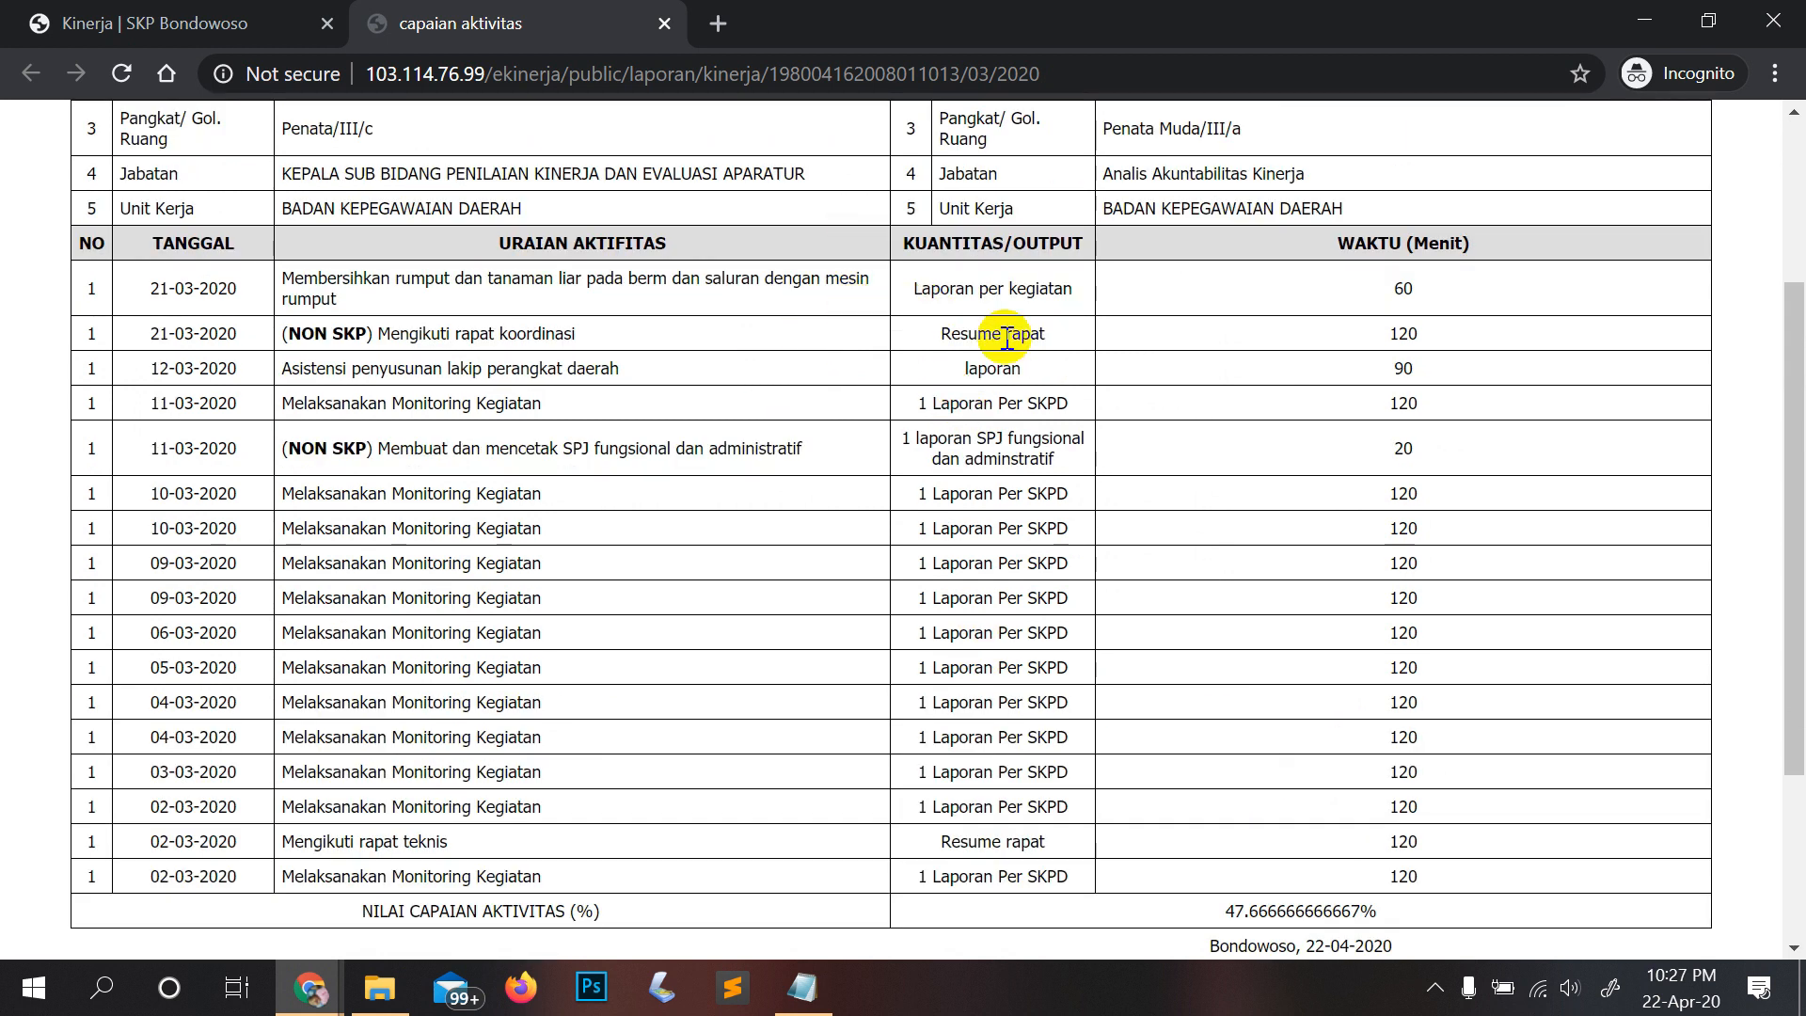
scroll(1110, 715, "down", 3)
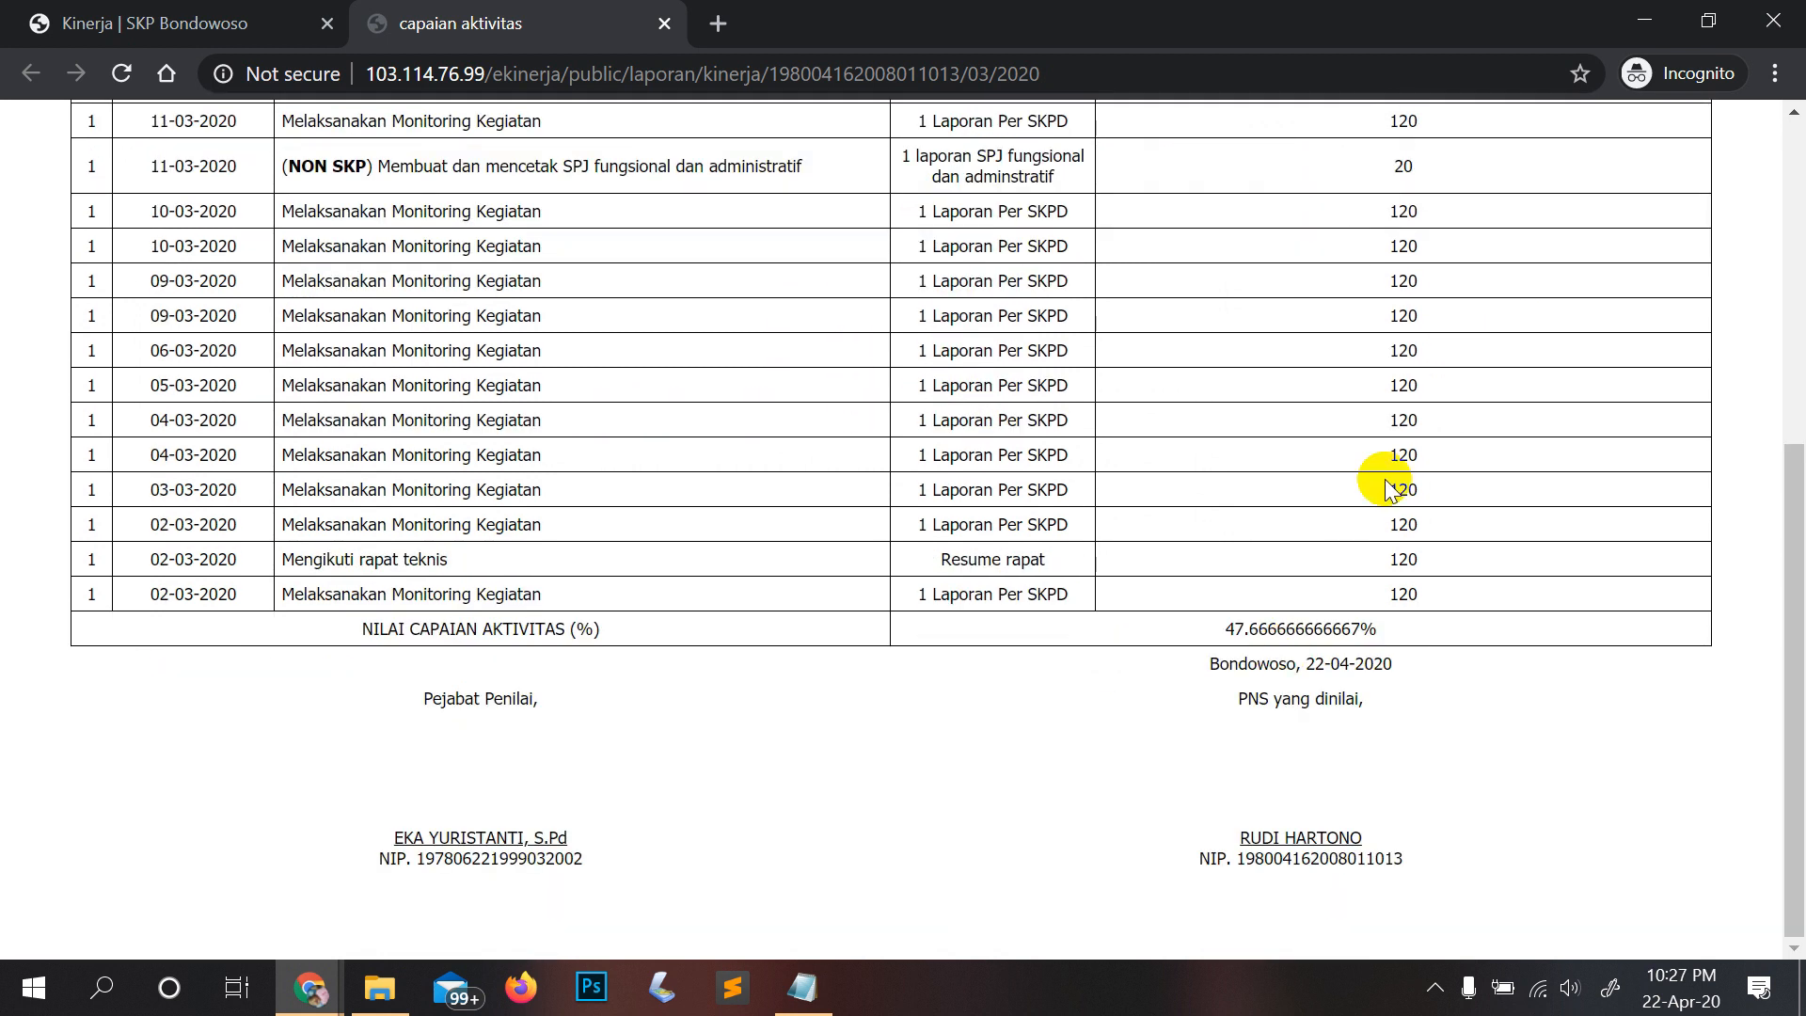
scroll(1399, 543, "up", 1)
scroll(1401, 544, "up", 3)
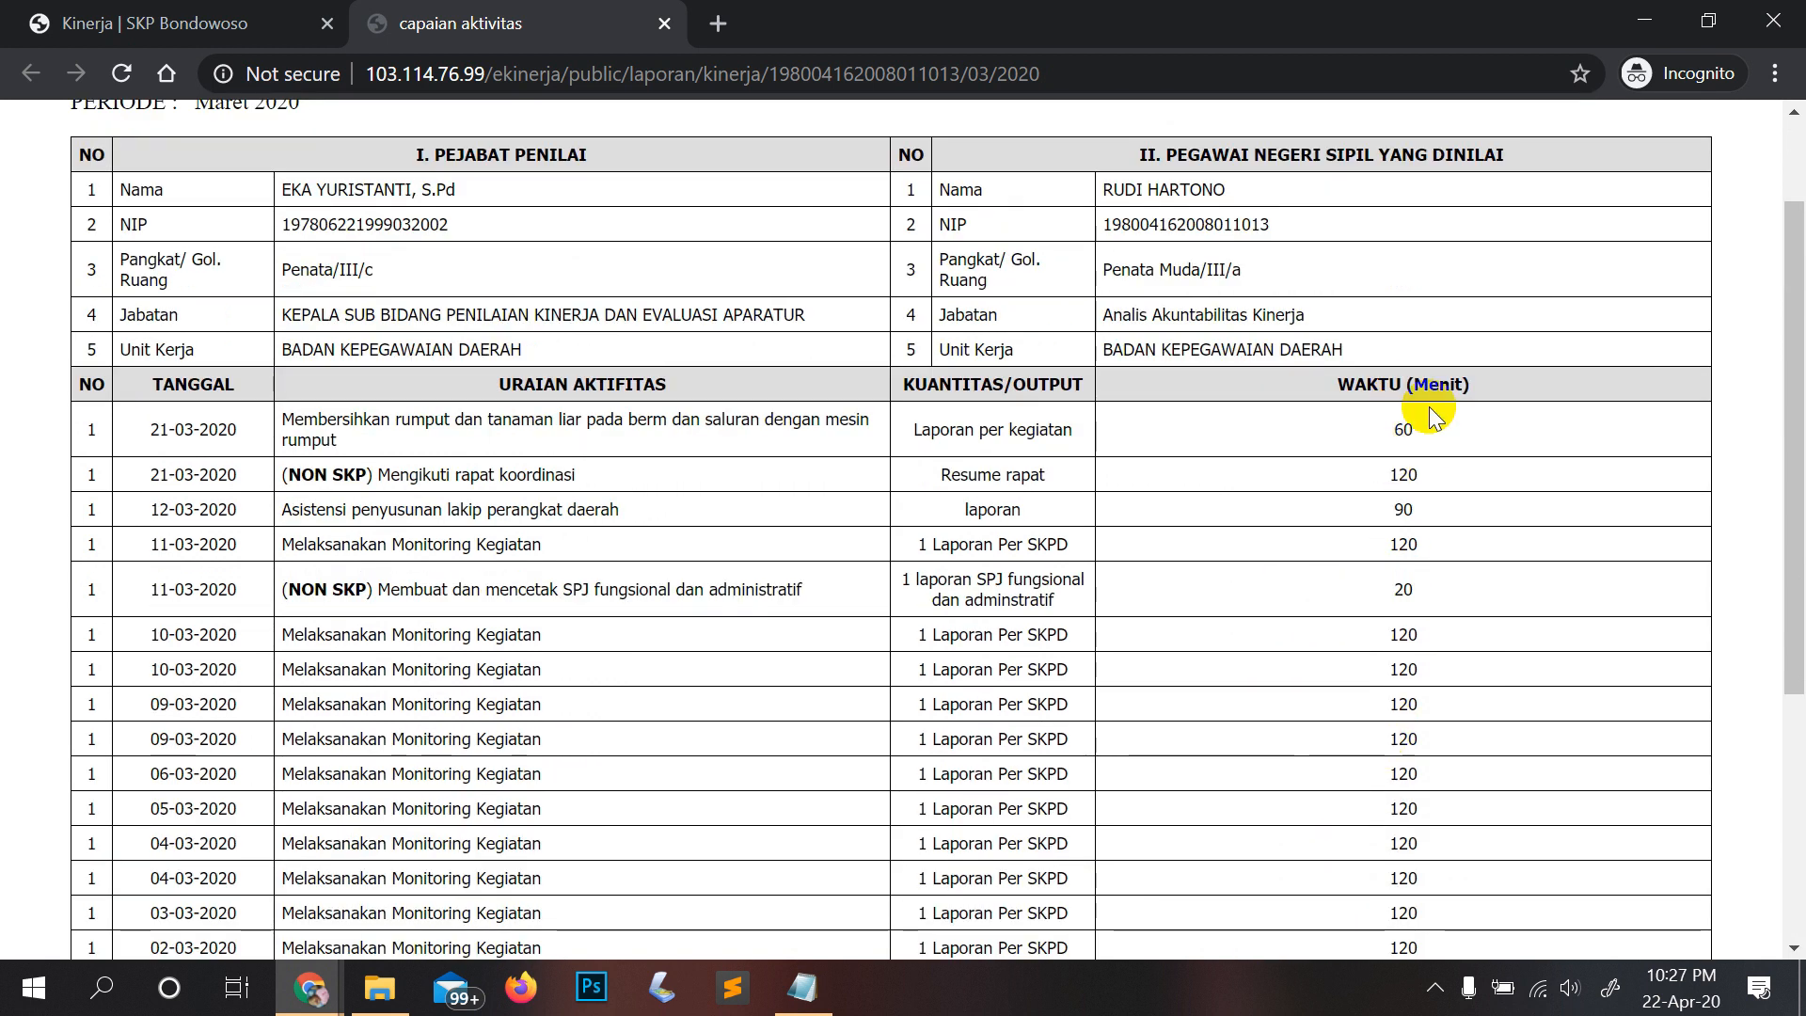
scroll(1355, 790, "down", 5)
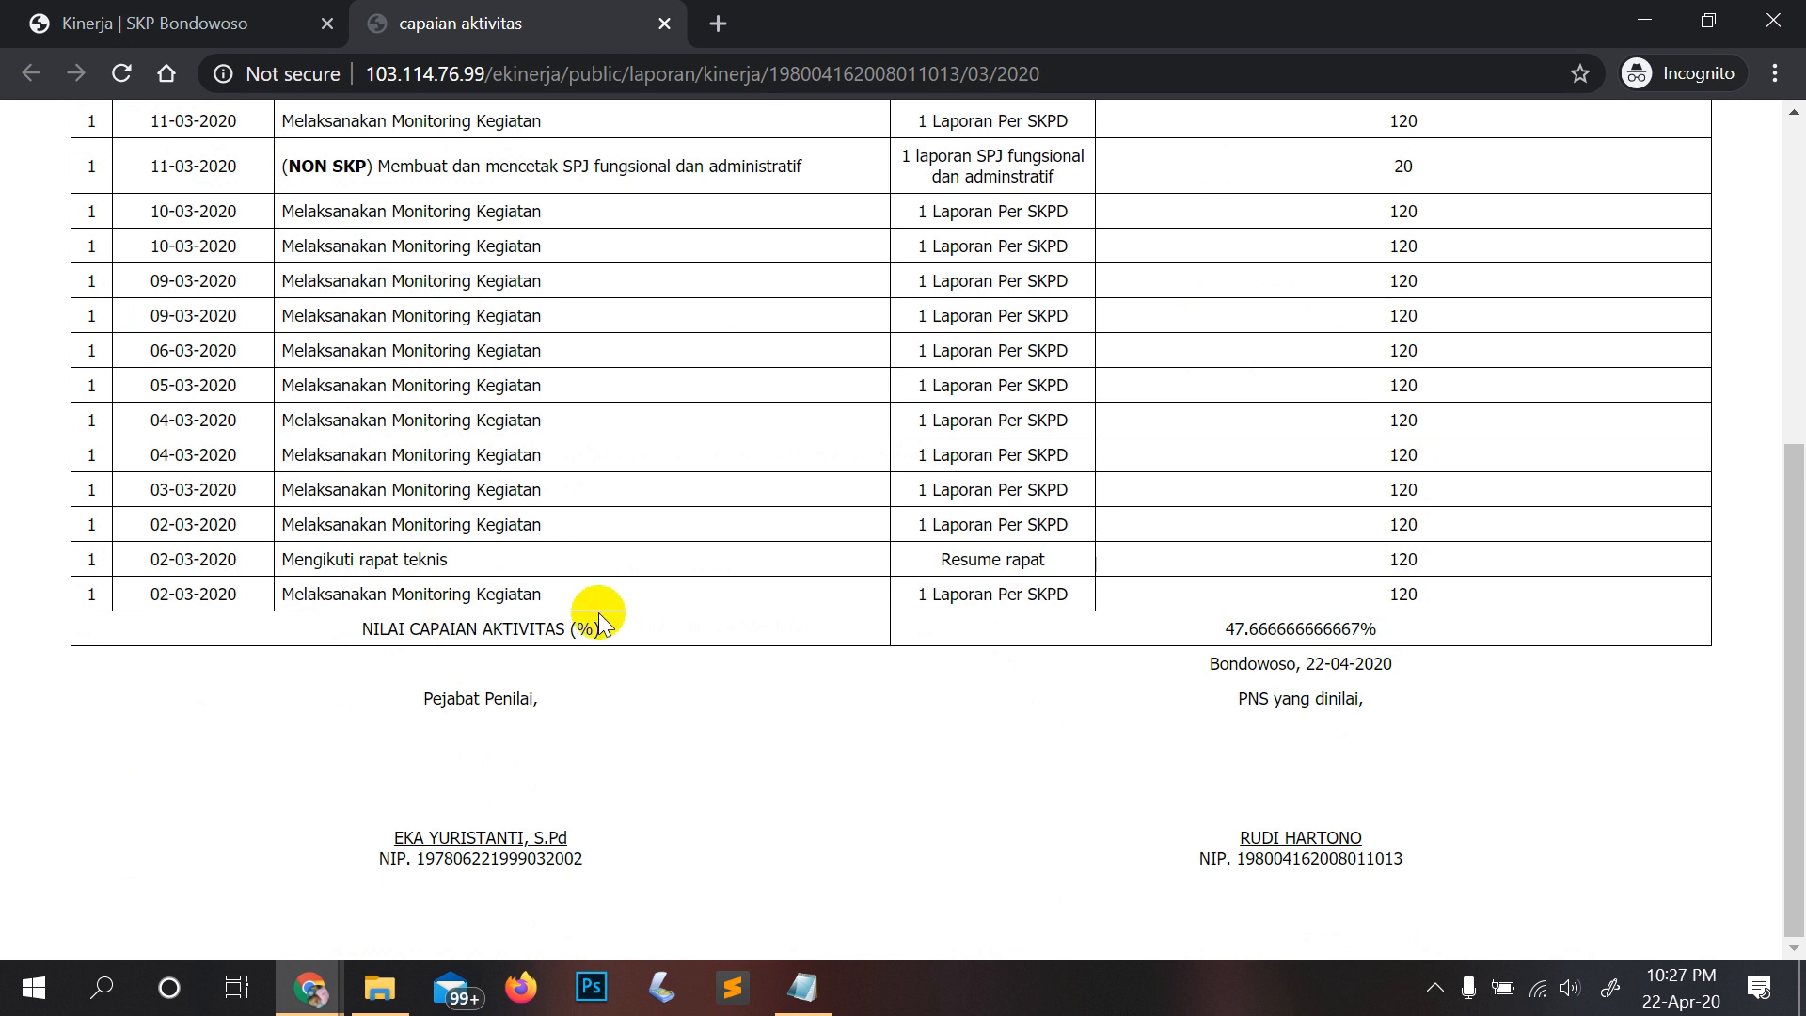
left_click_drag(1222, 630, 1448, 656)
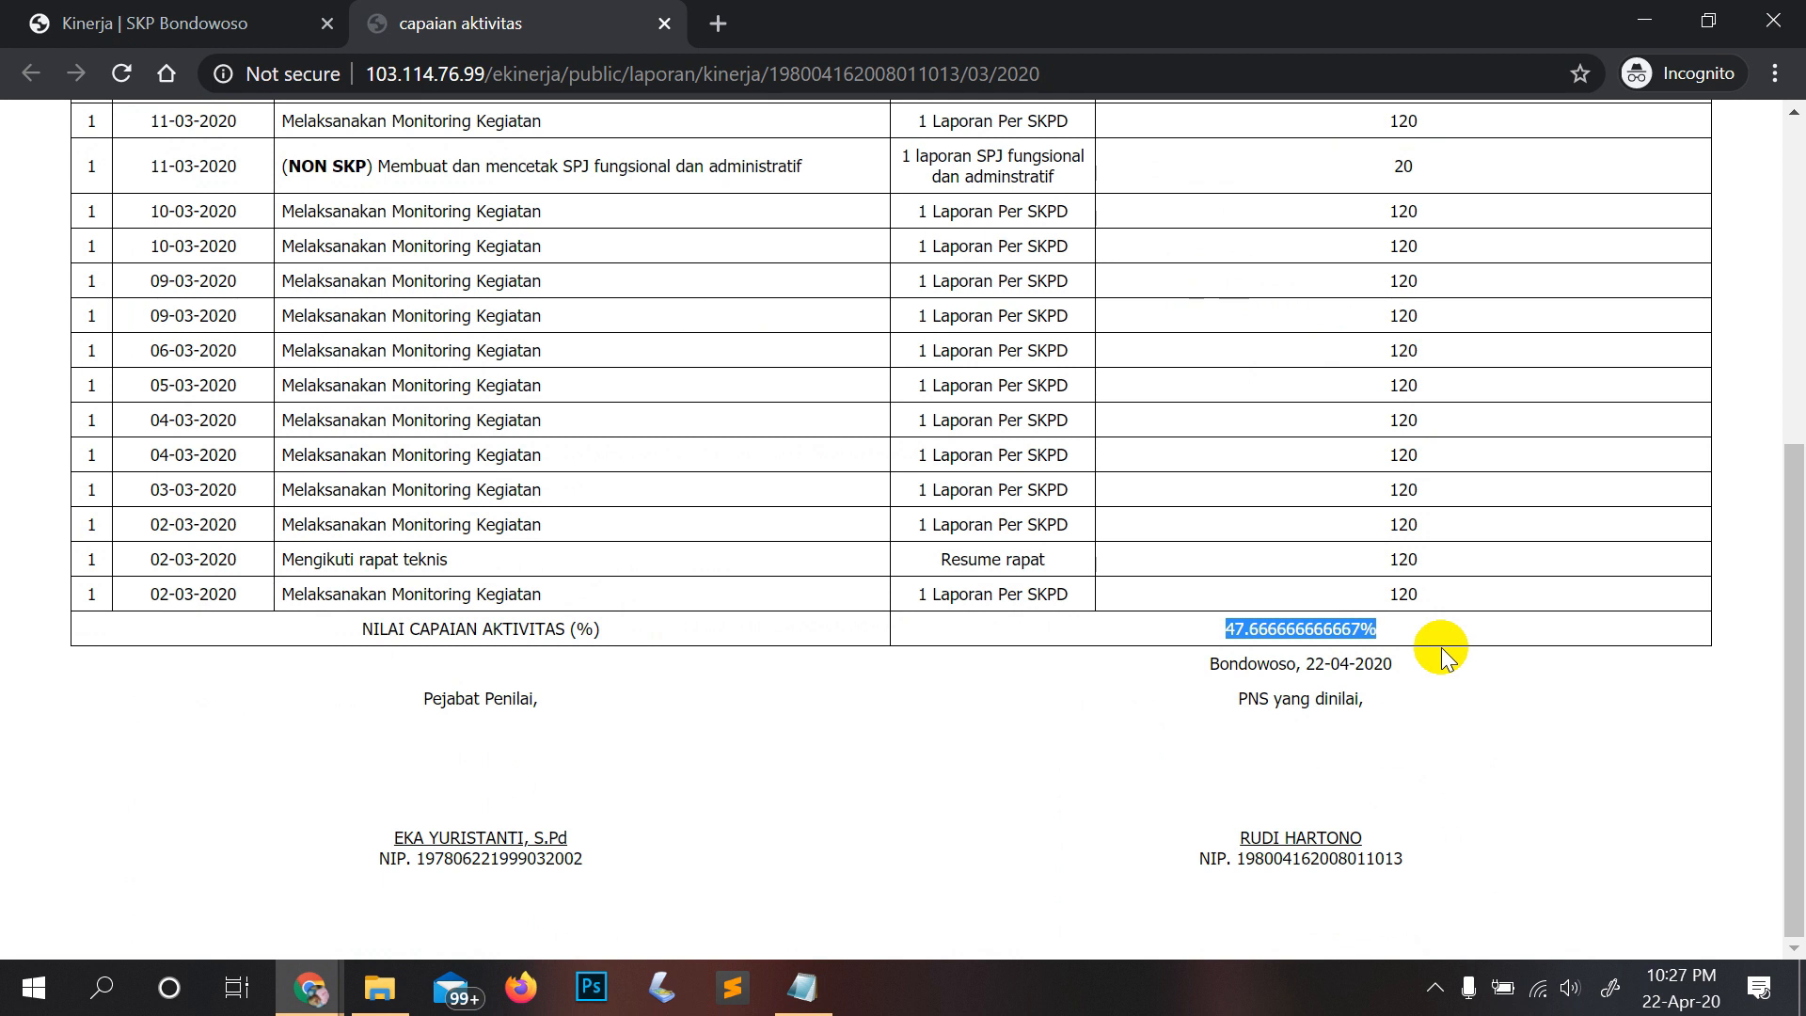
scroll(1440, 647, "up", 3)
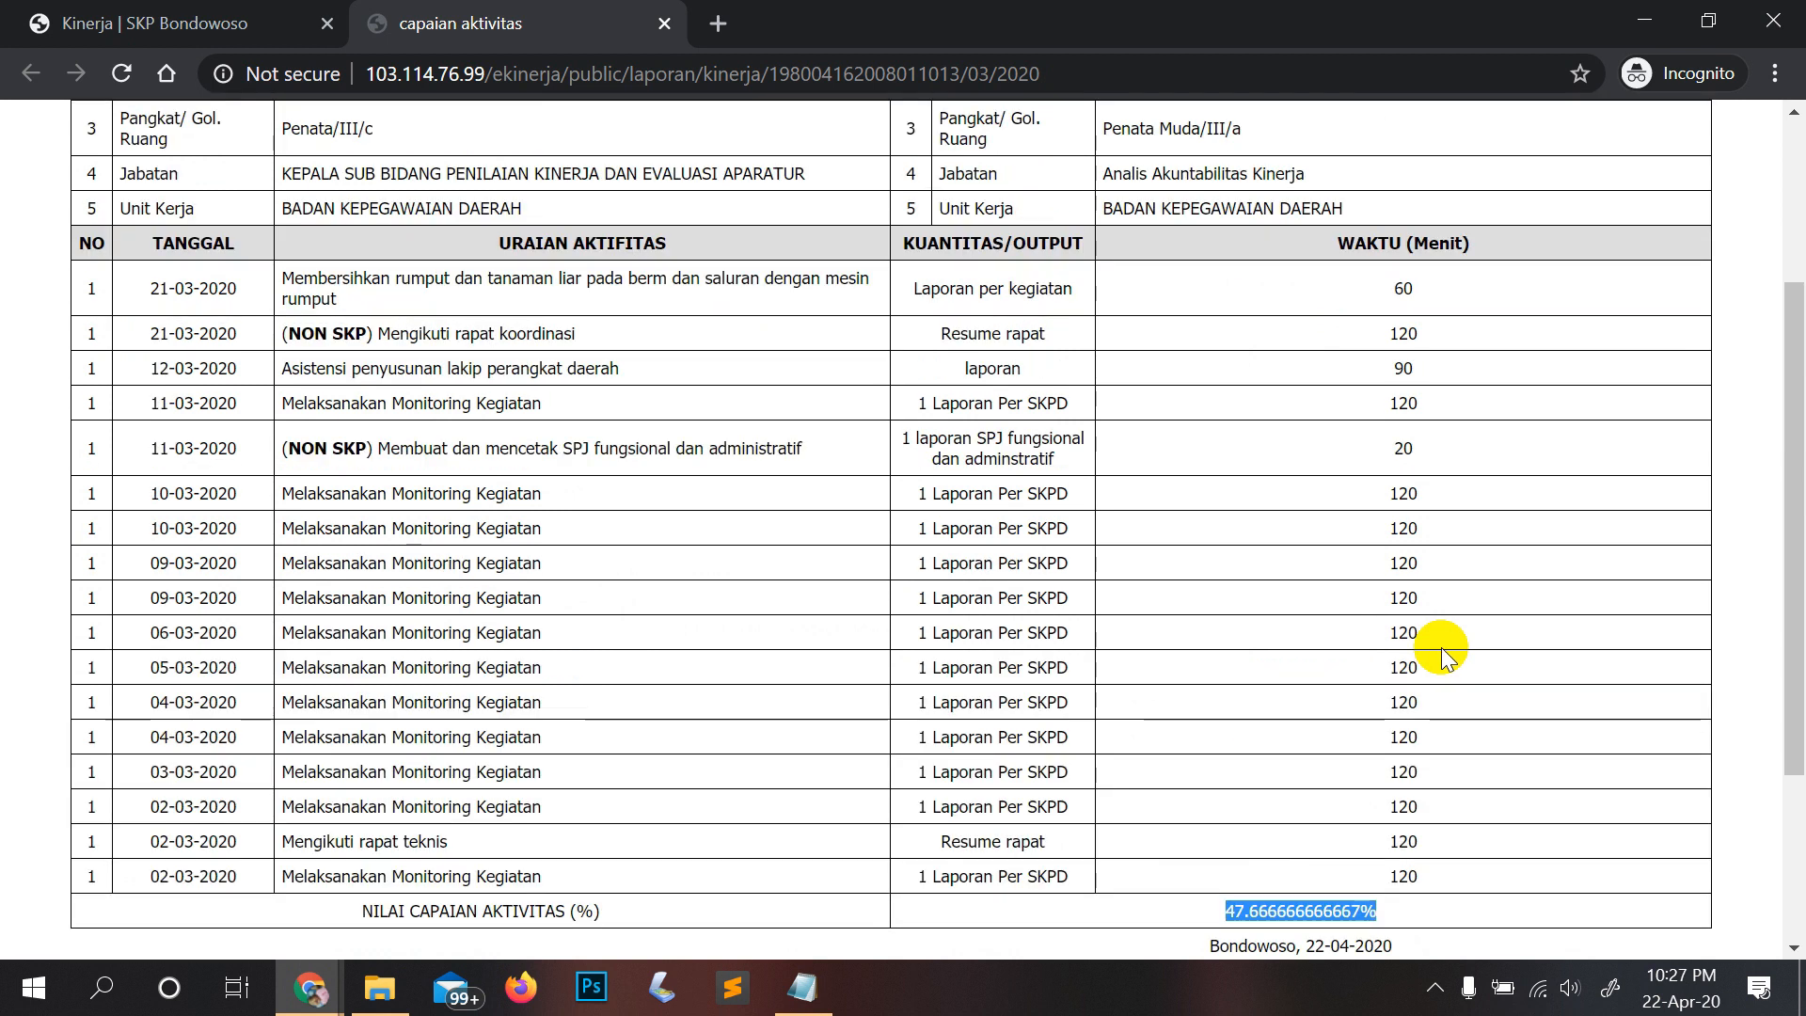
scroll(1441, 647, "up", 3)
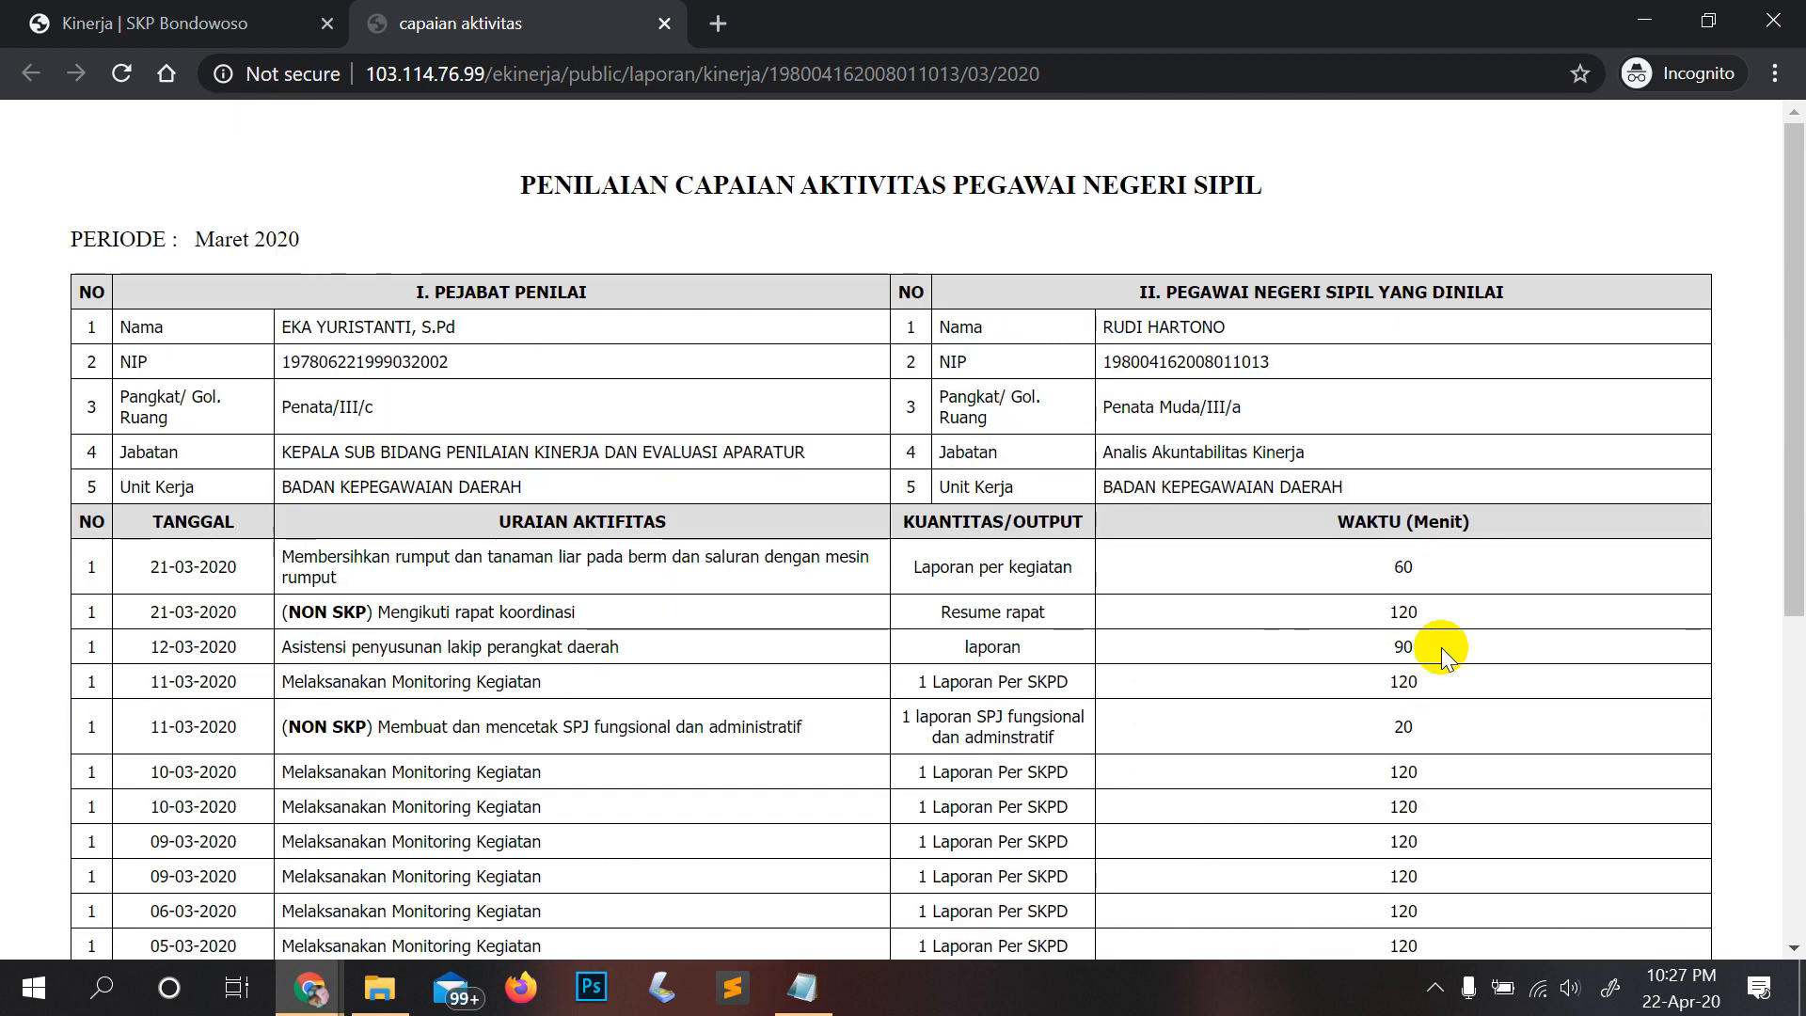
left_click(664, 22)
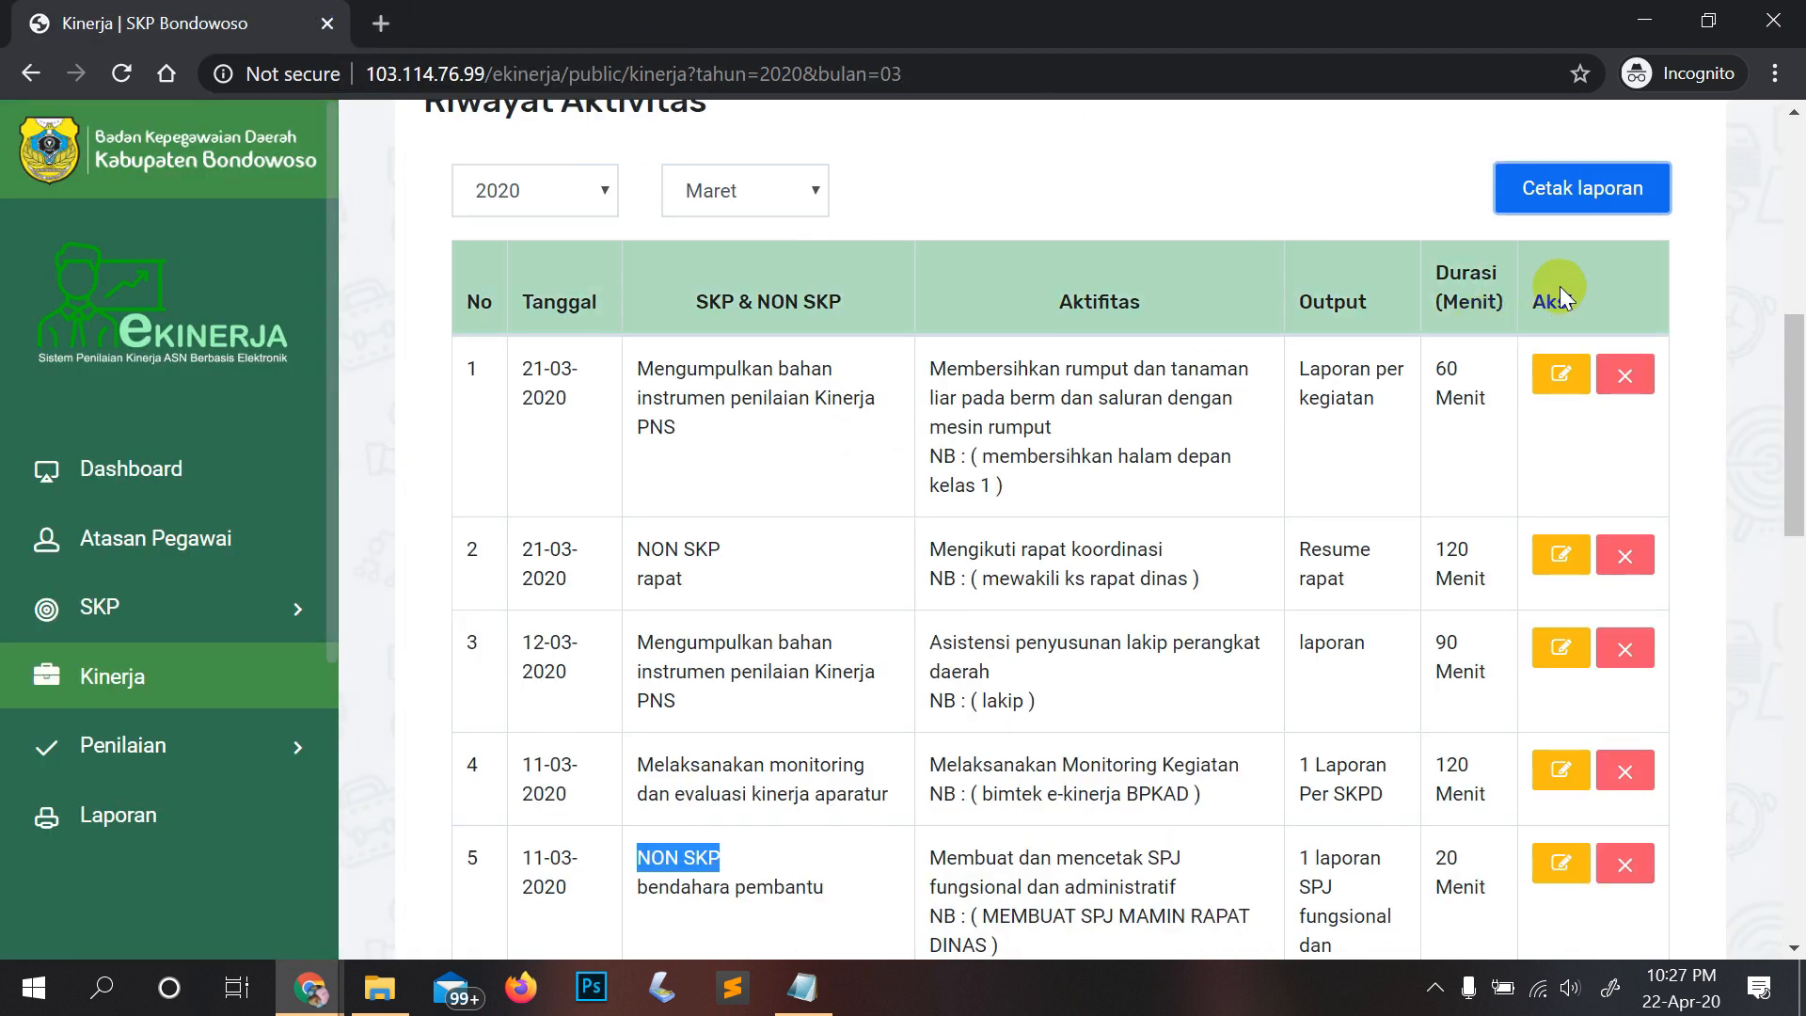
Step: Check the year and month dropdowns, leaving the history on March 2020
scroll(1559, 286, "up", 1)
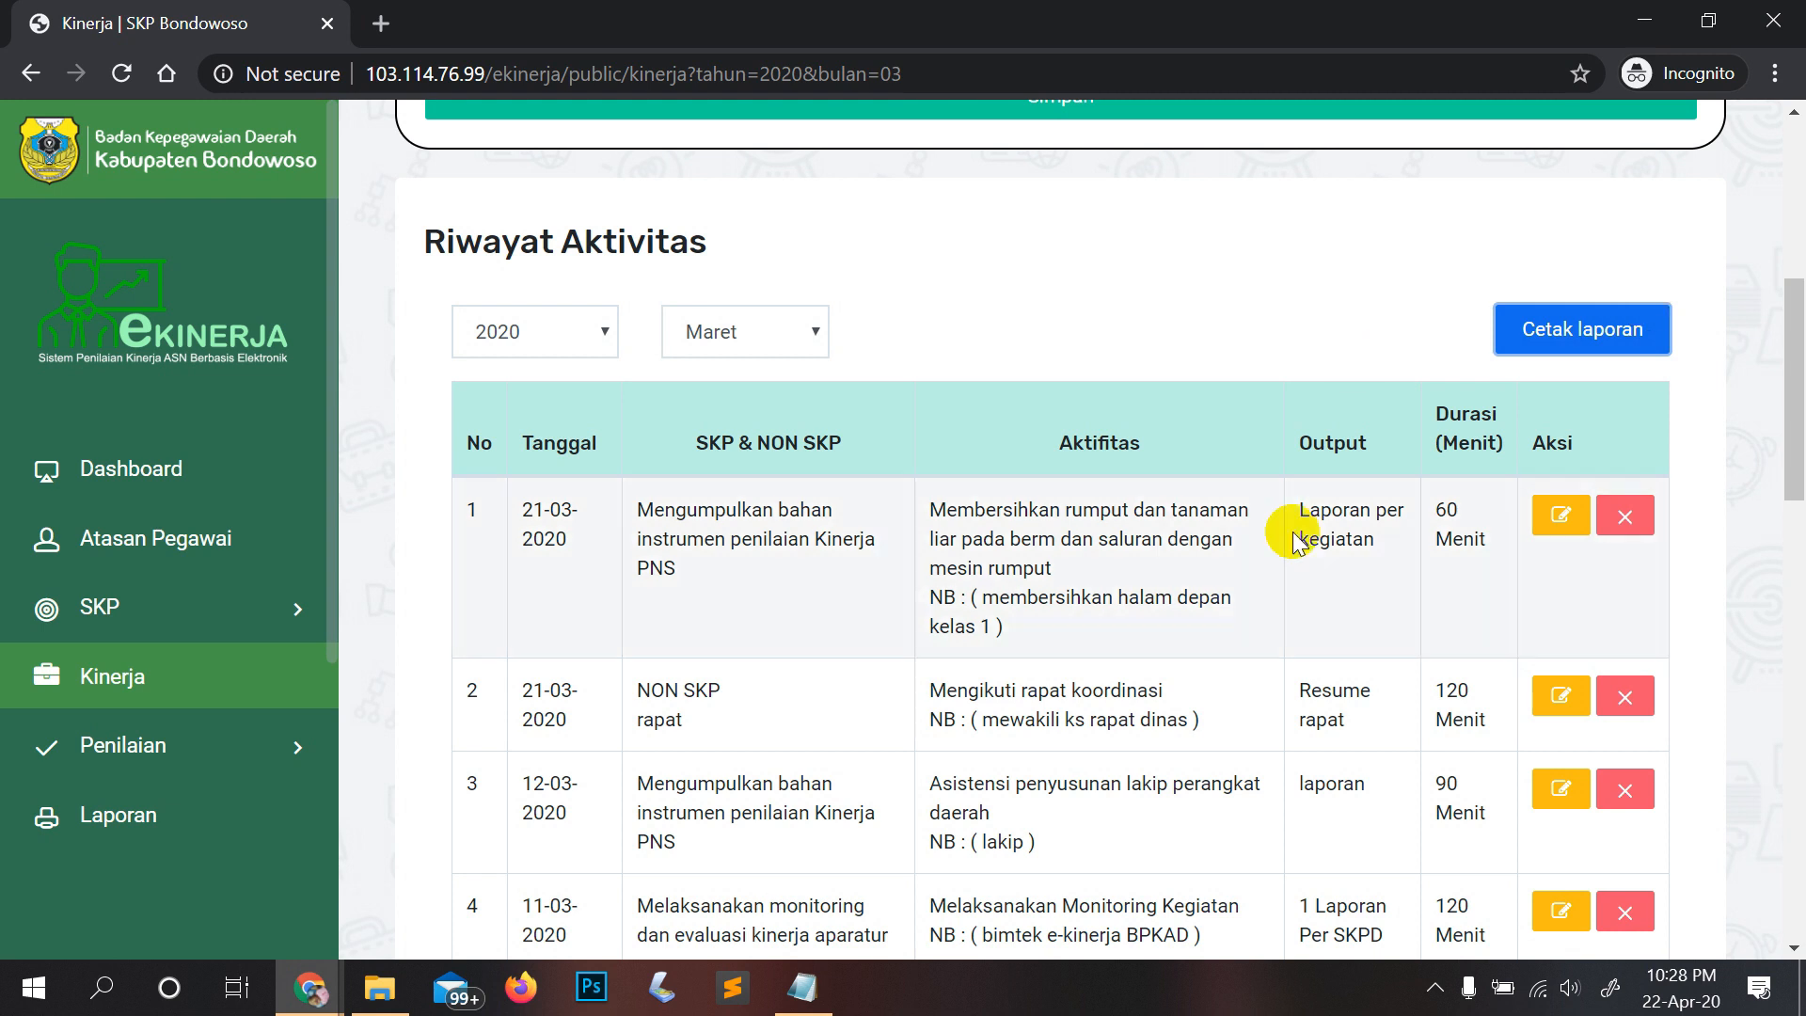
left_click(598, 340)
left_click(598, 341)
left_click(598, 341)
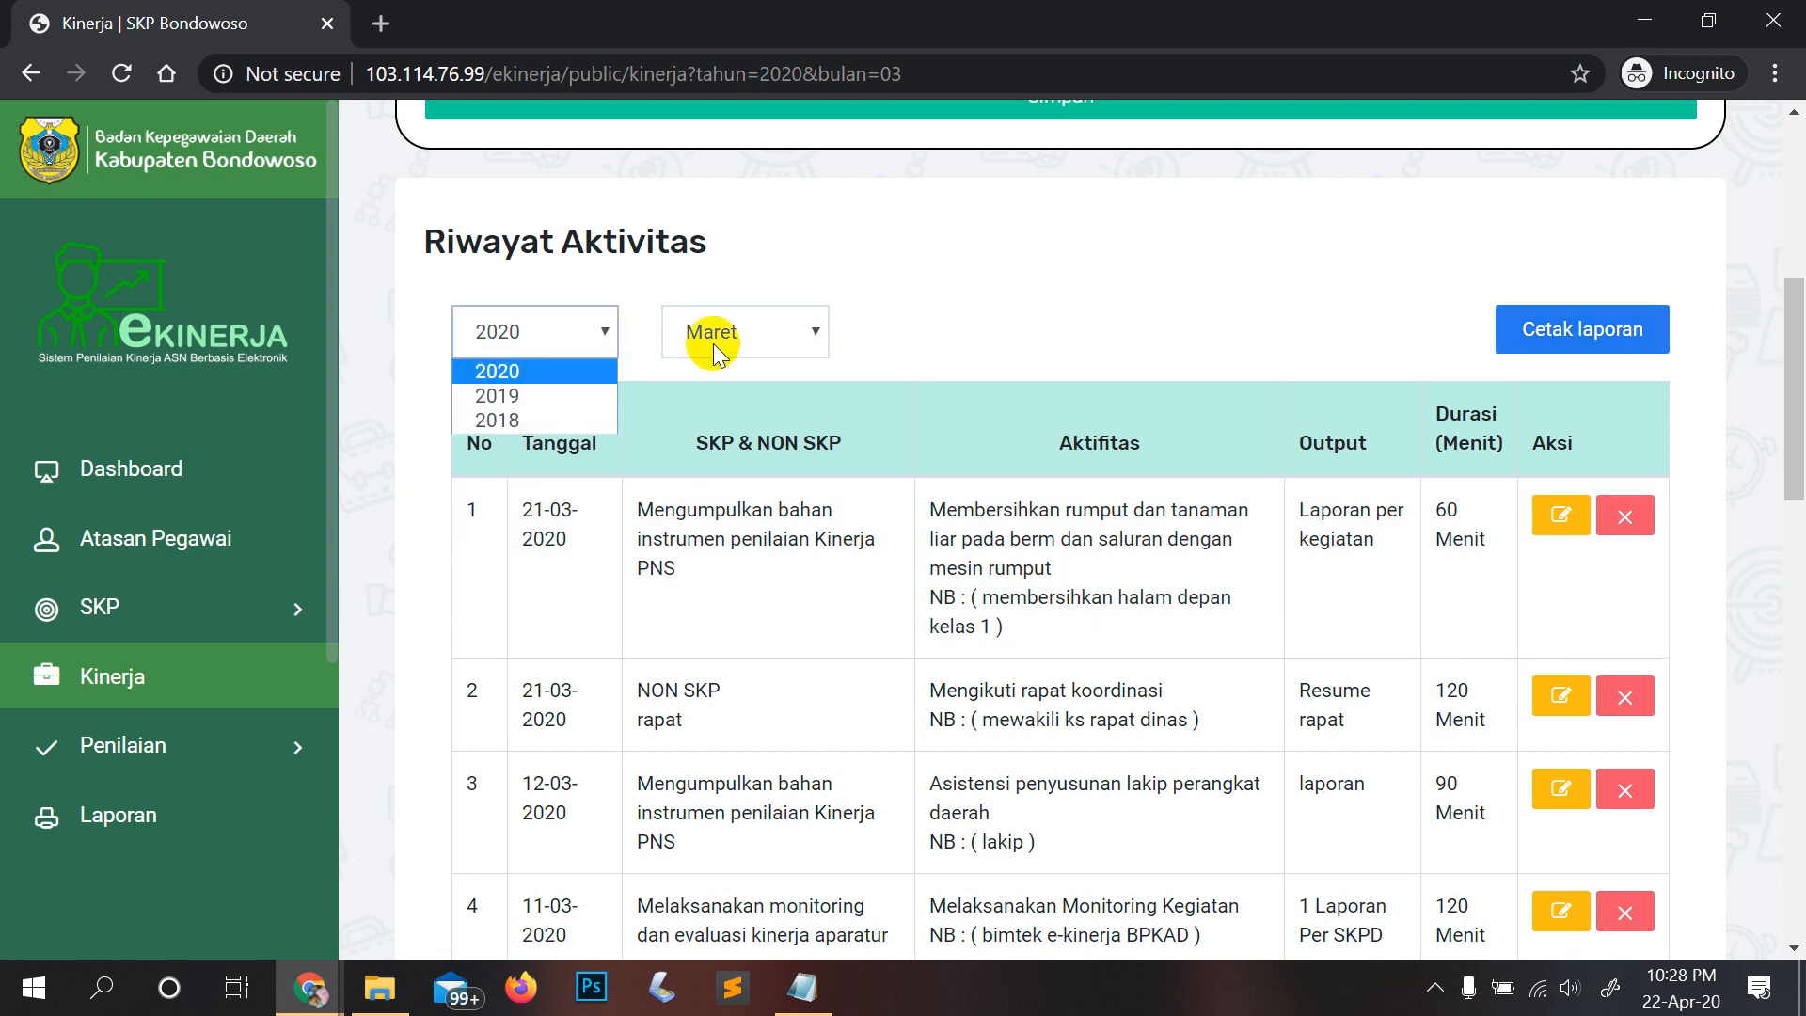
left_click(816, 338)
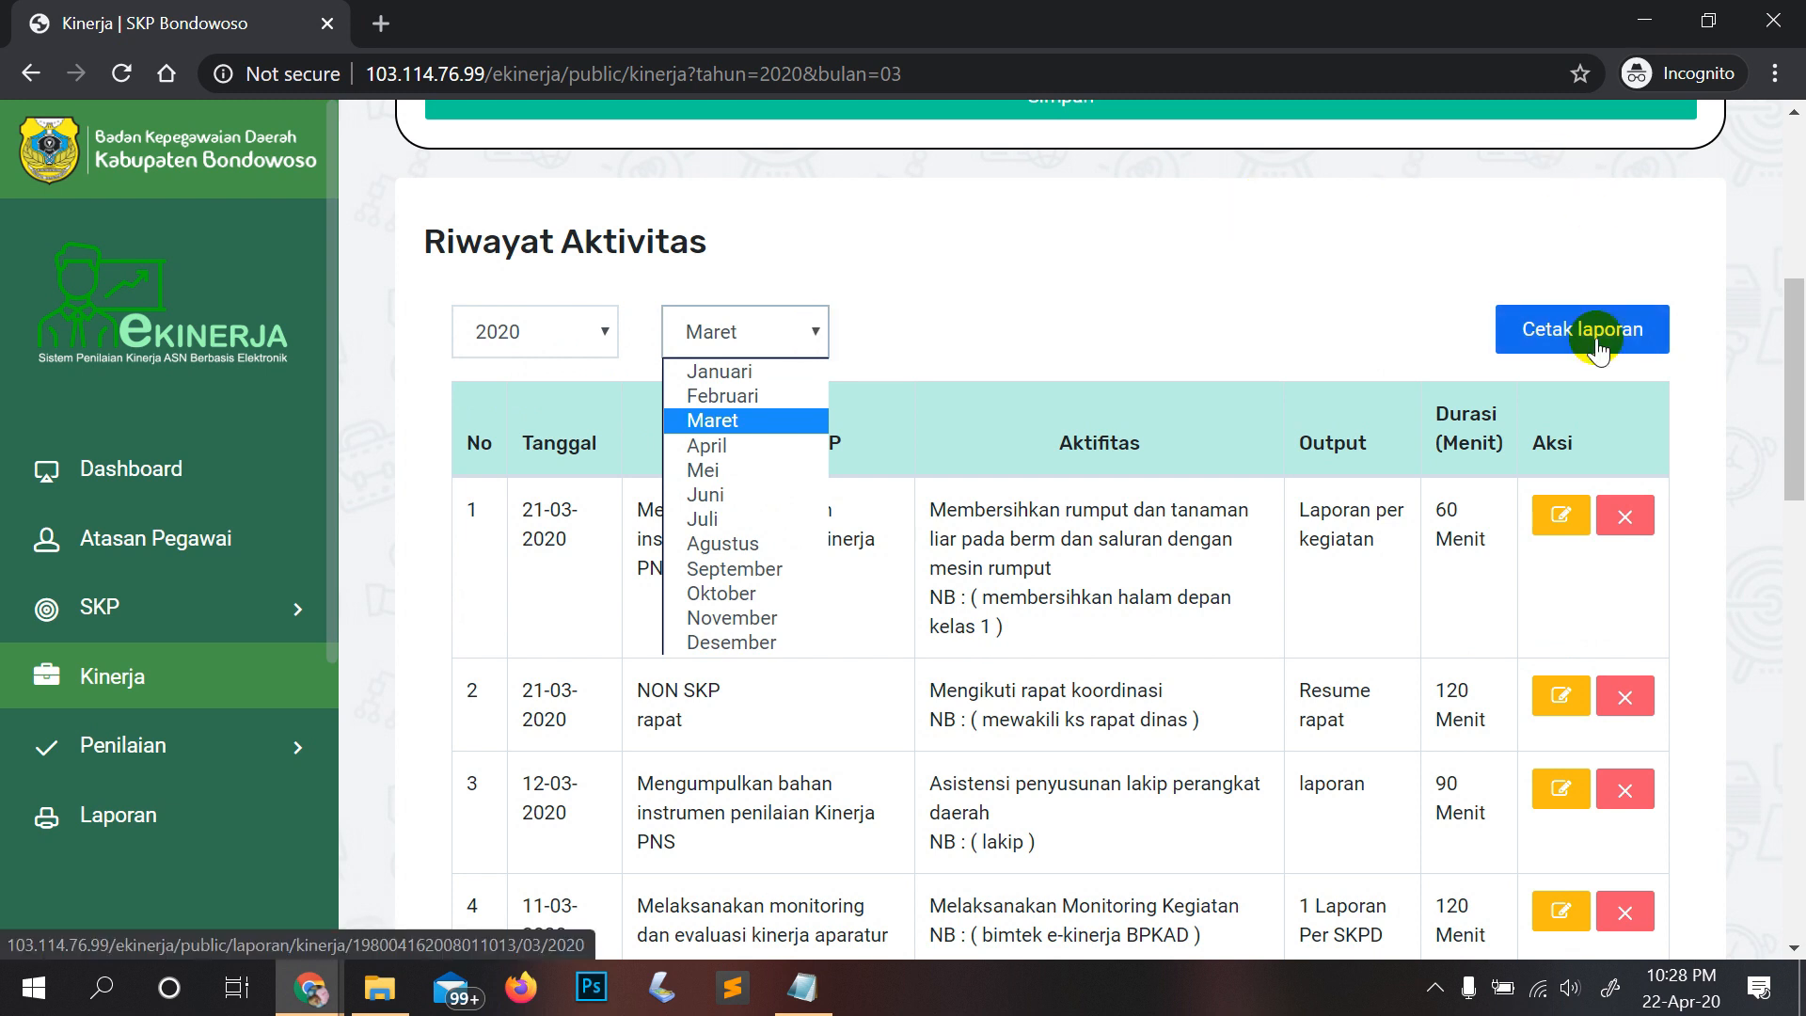
left_click(1128, 262)
scroll(1398, 443, "down", 15)
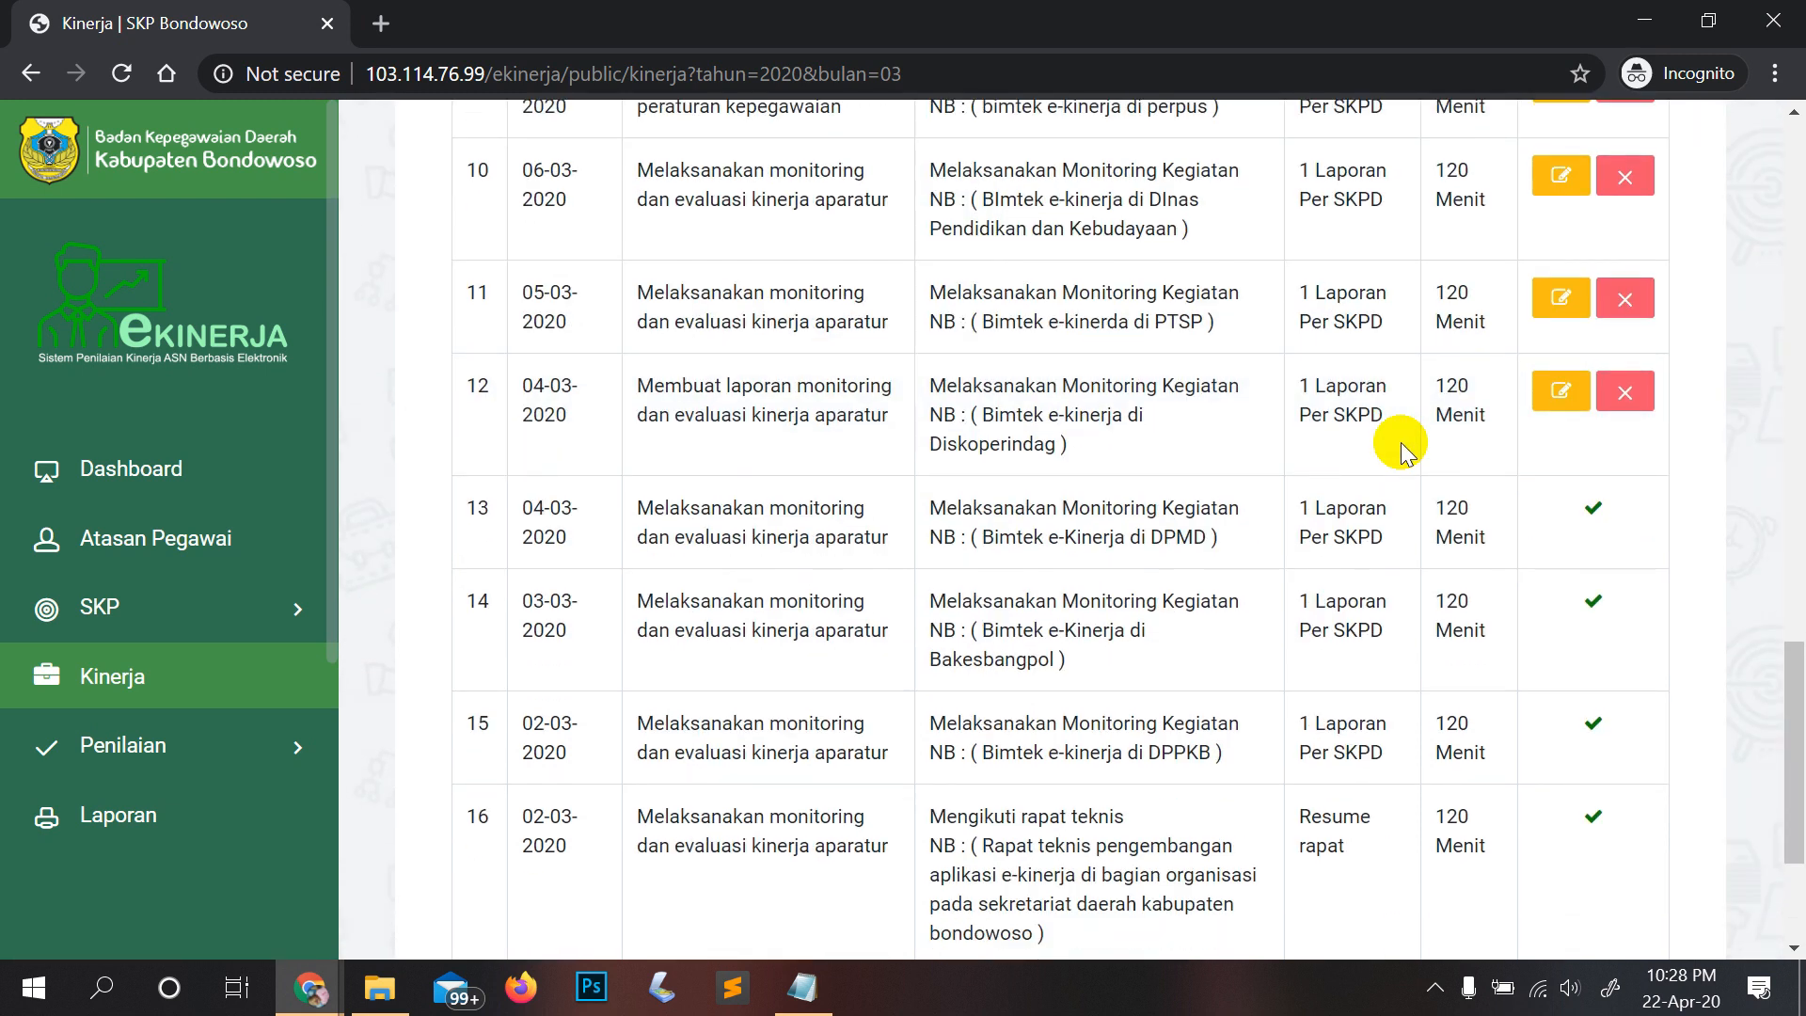
scroll(1401, 443, "down", 3)
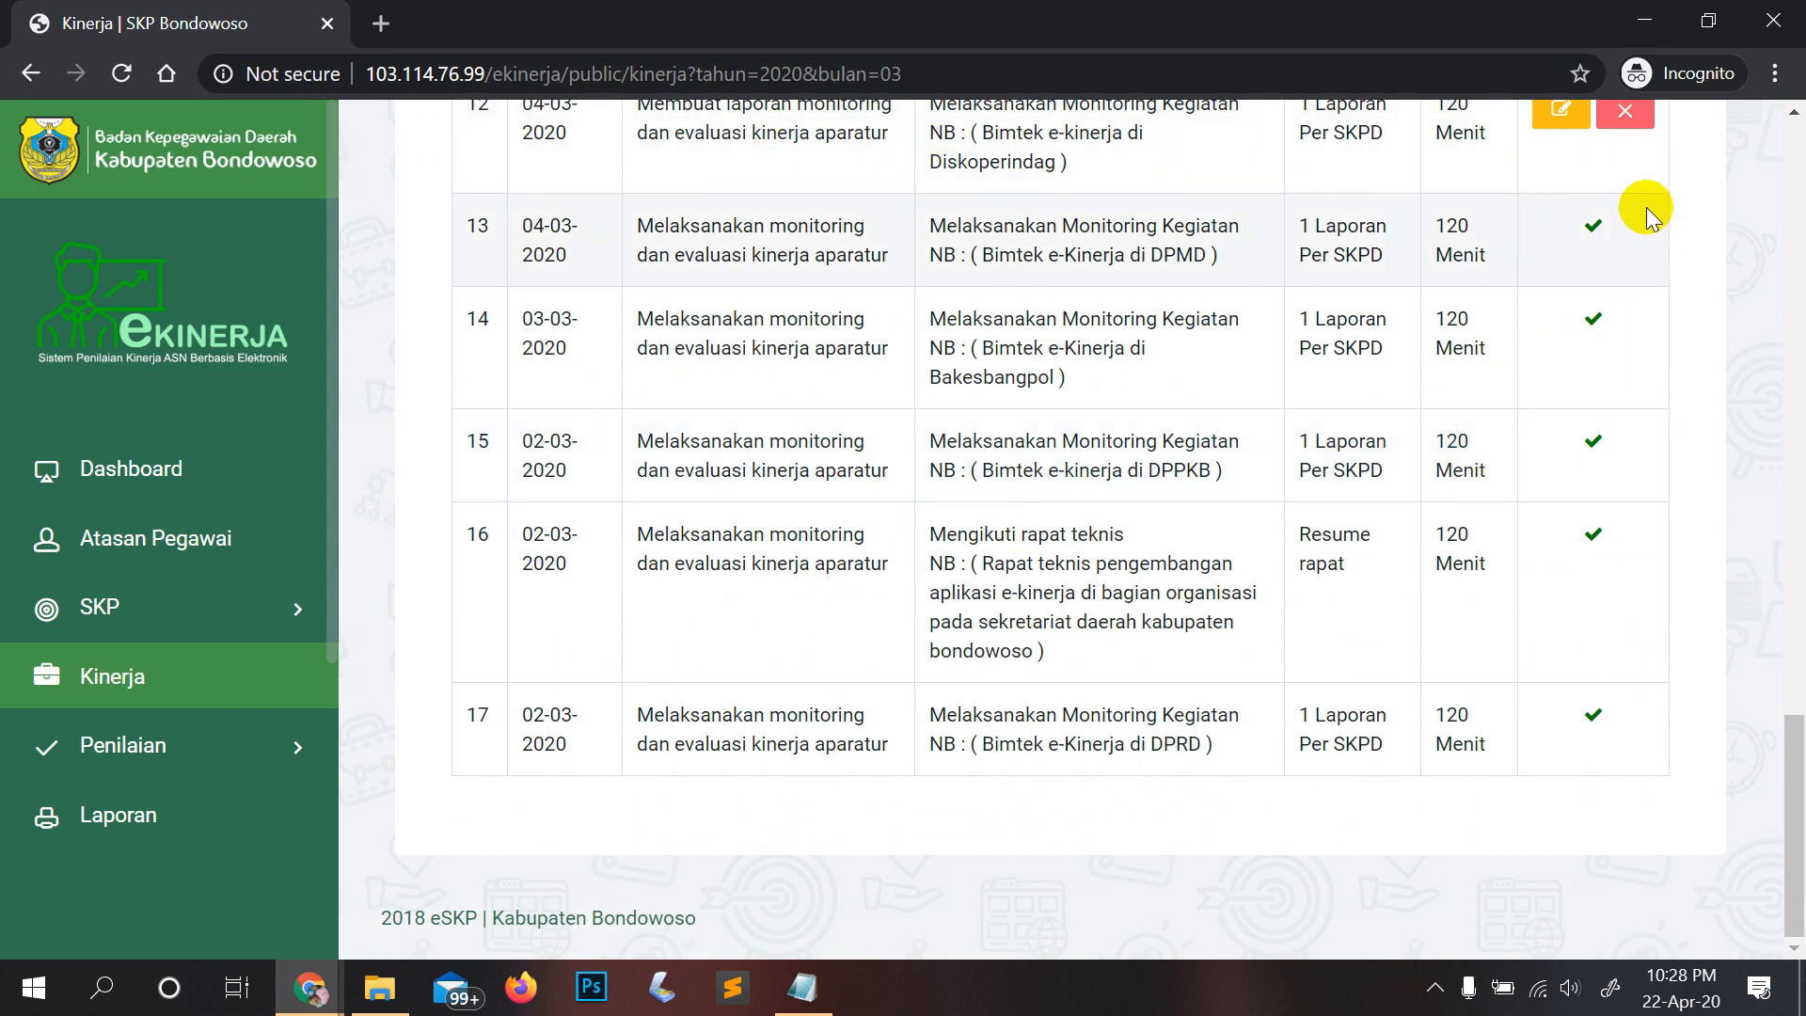
scroll(1698, 242, "up", 3)
scroll(1698, 243, "up", 8)
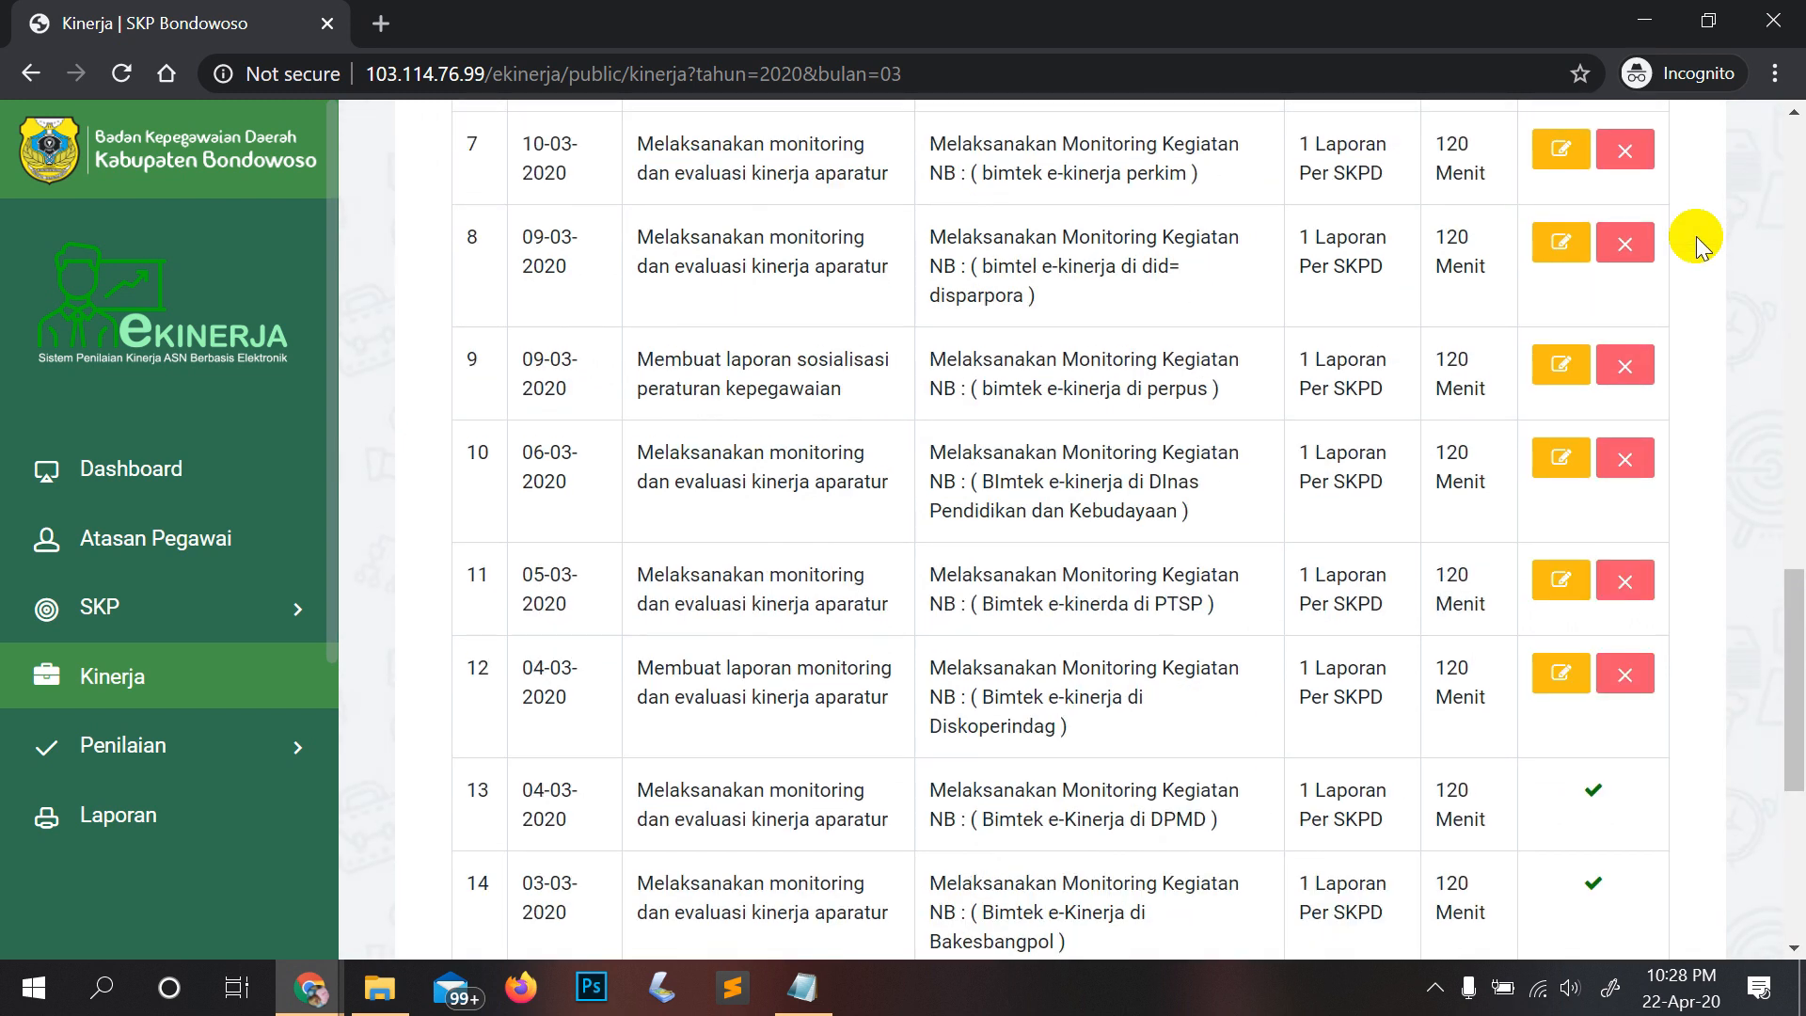
scroll(1559, 188, "up", 3)
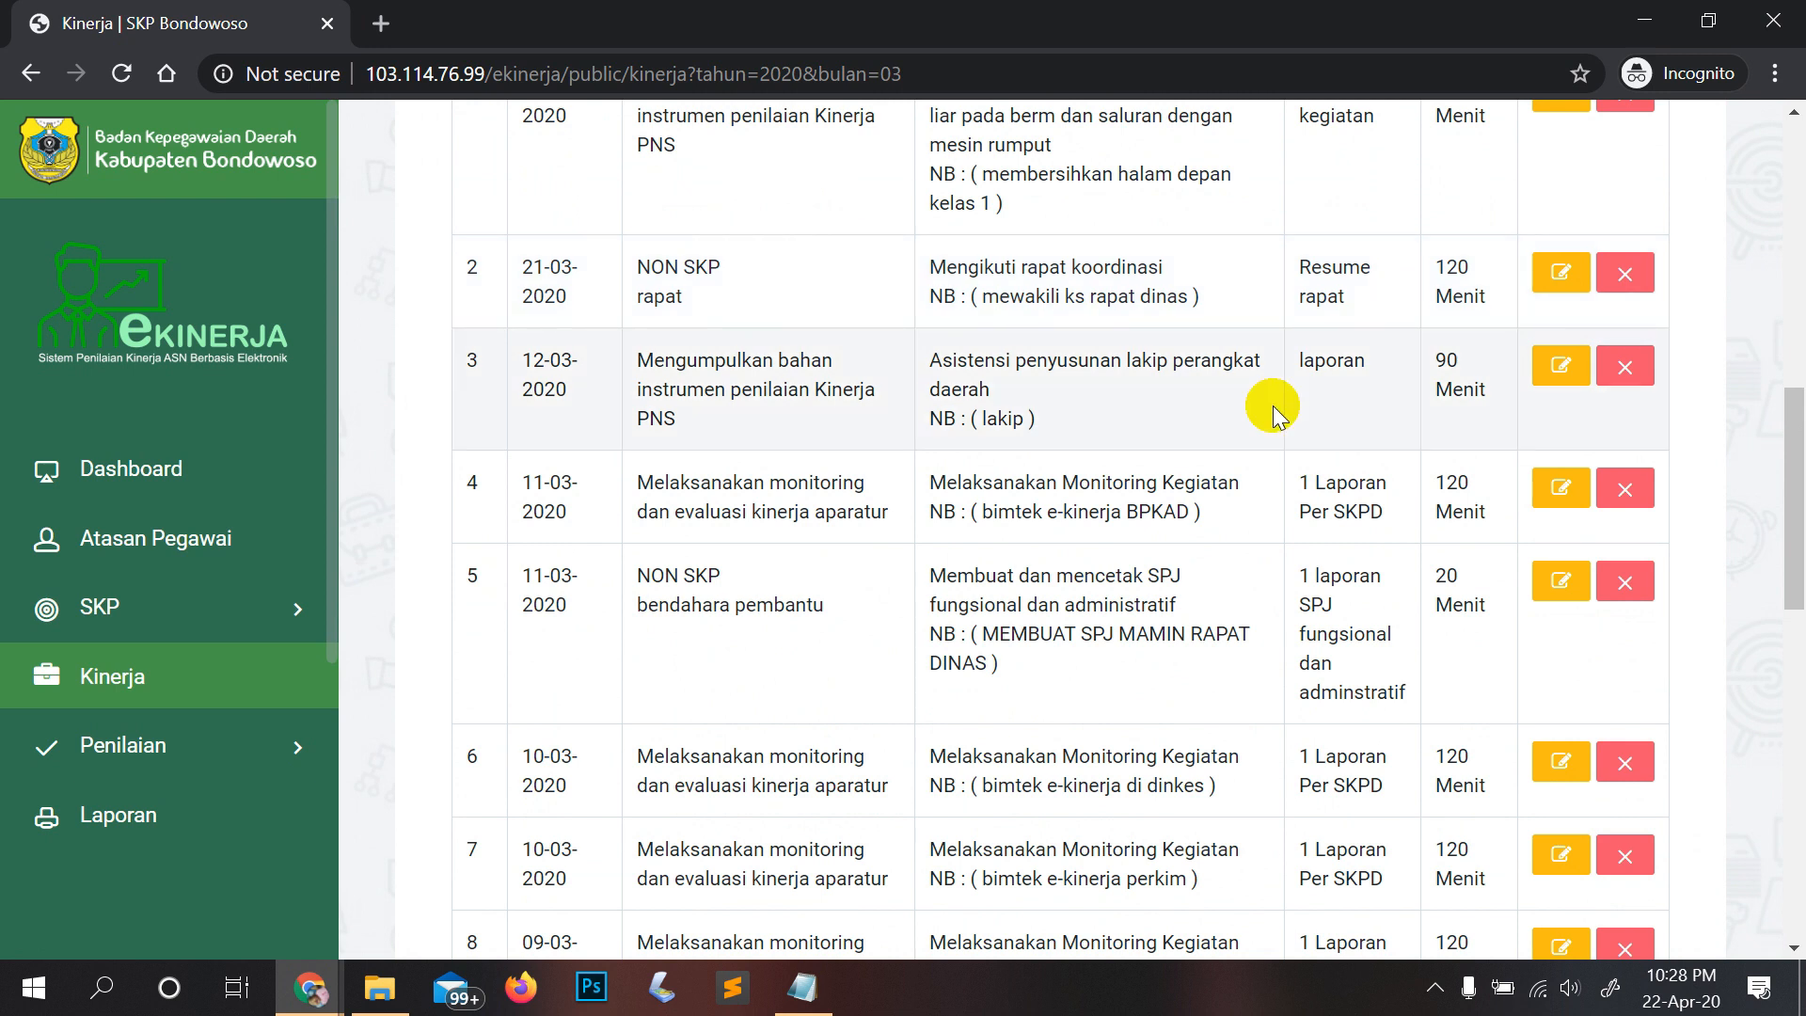
Step: Bring the Notepad recap forward and highlight its lines, including 'memverifikasi kinerja bawahan'
left_click(802, 987)
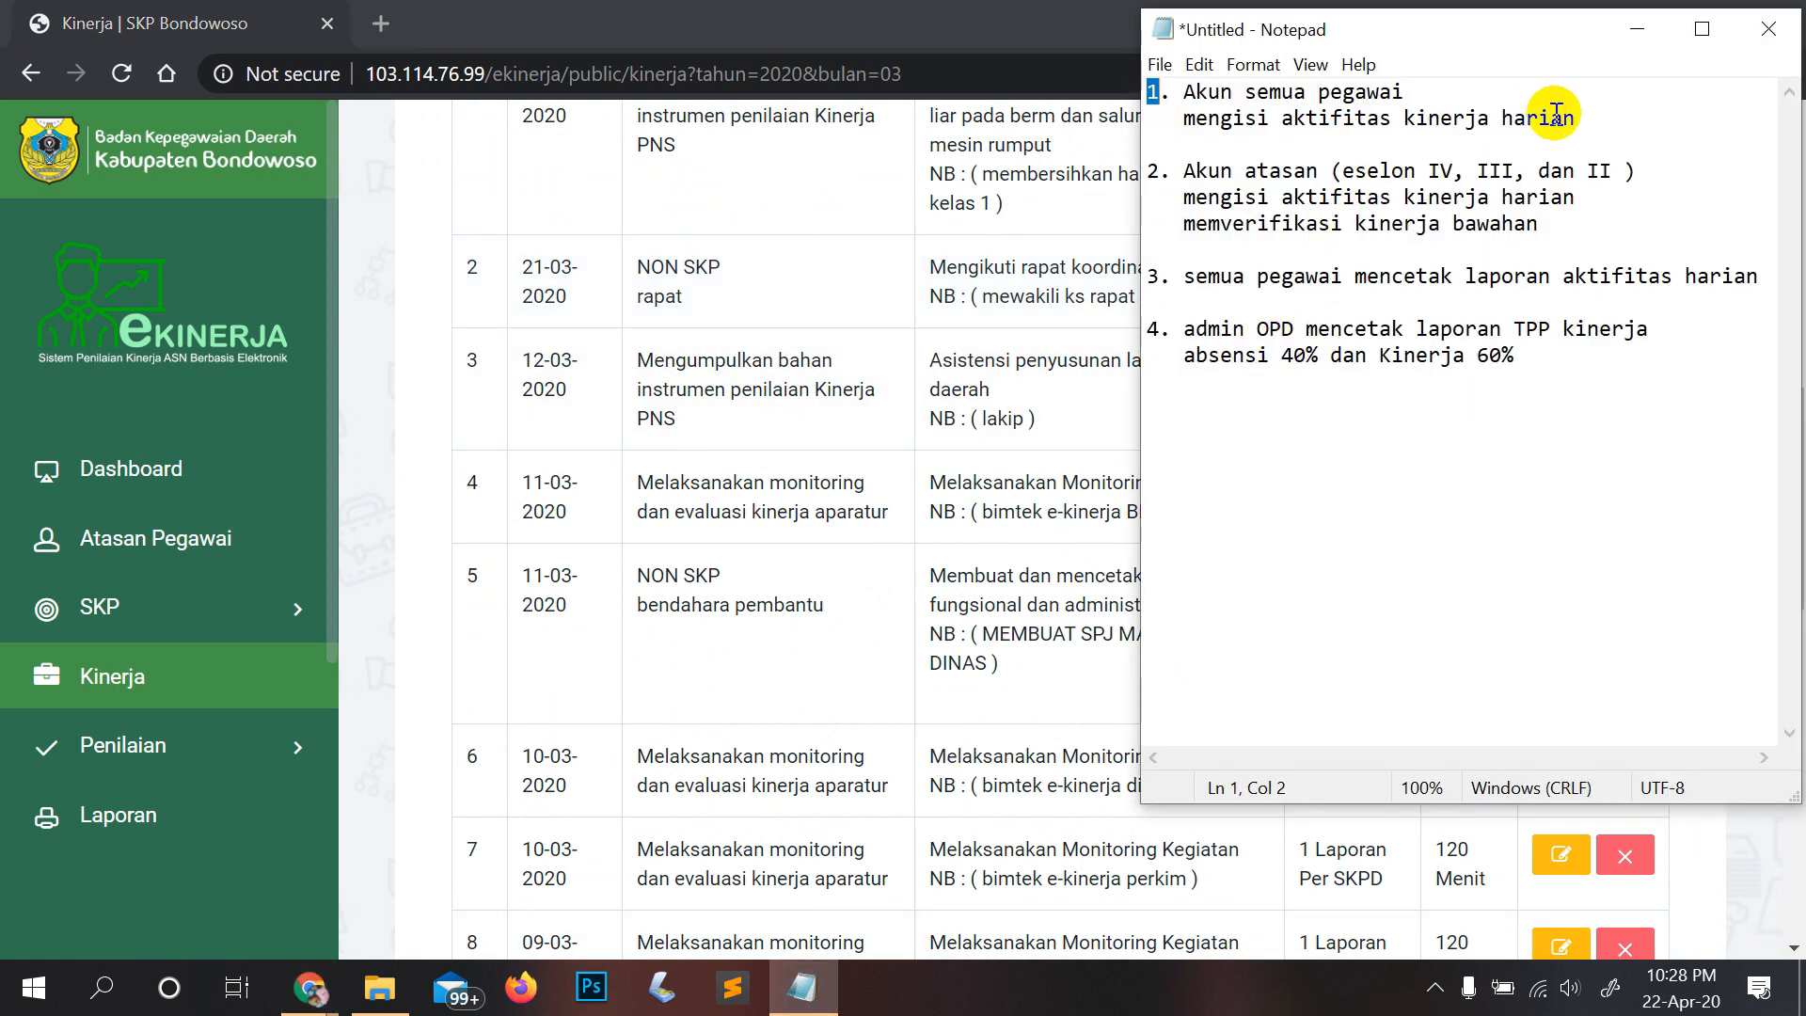
left_click_drag(1576, 117, 1124, 82)
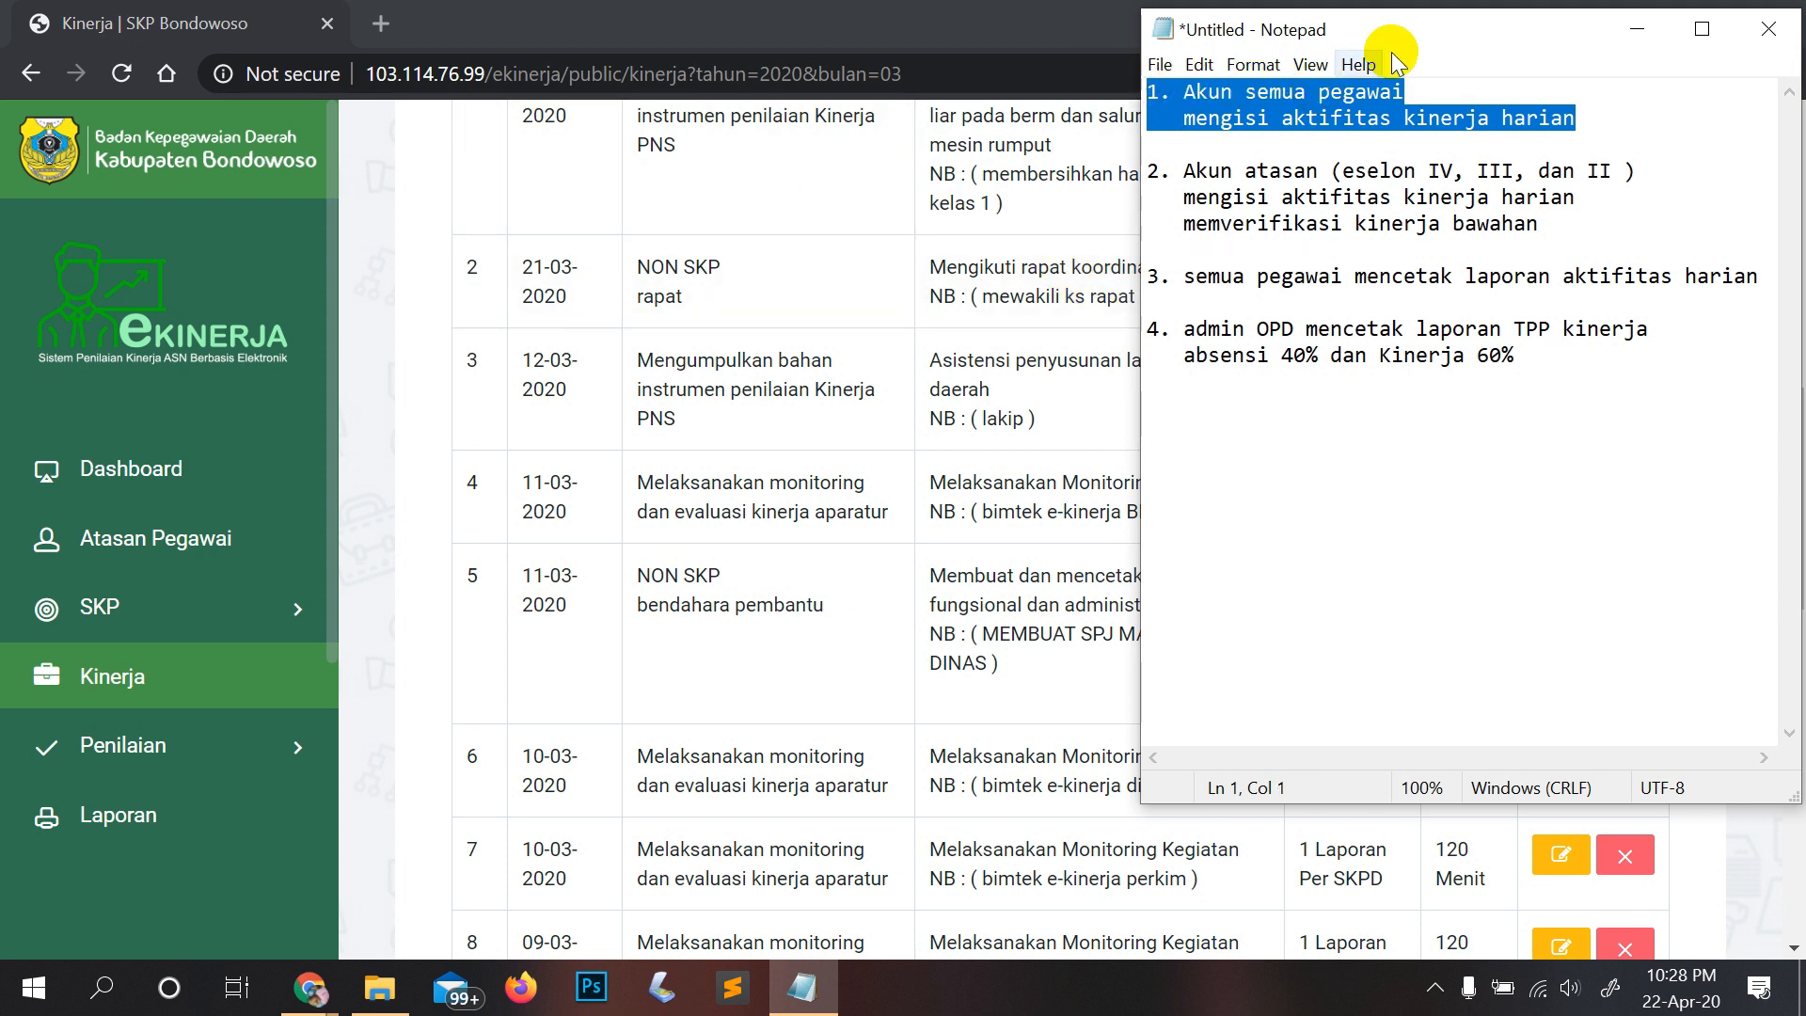
left_click_drag(1366, 24, 1394, 127)
scroll(775, 341, "up", 5)
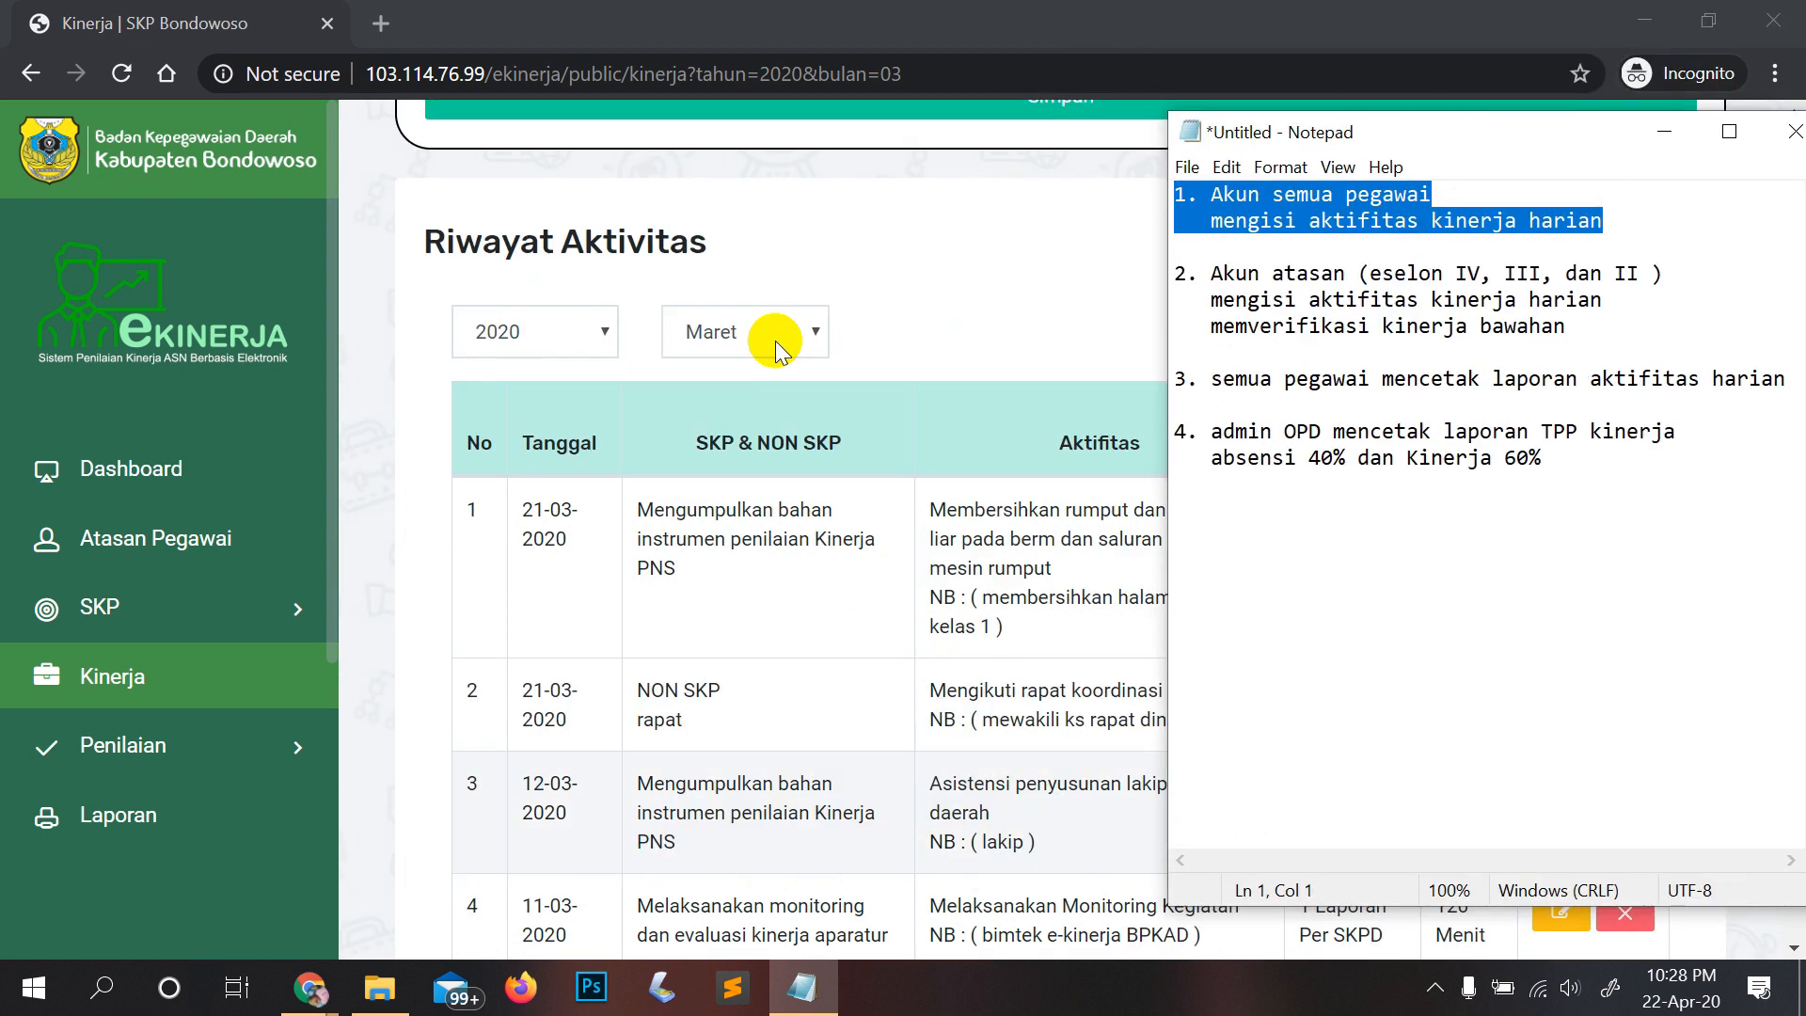
scroll(775, 340, "up", 6)
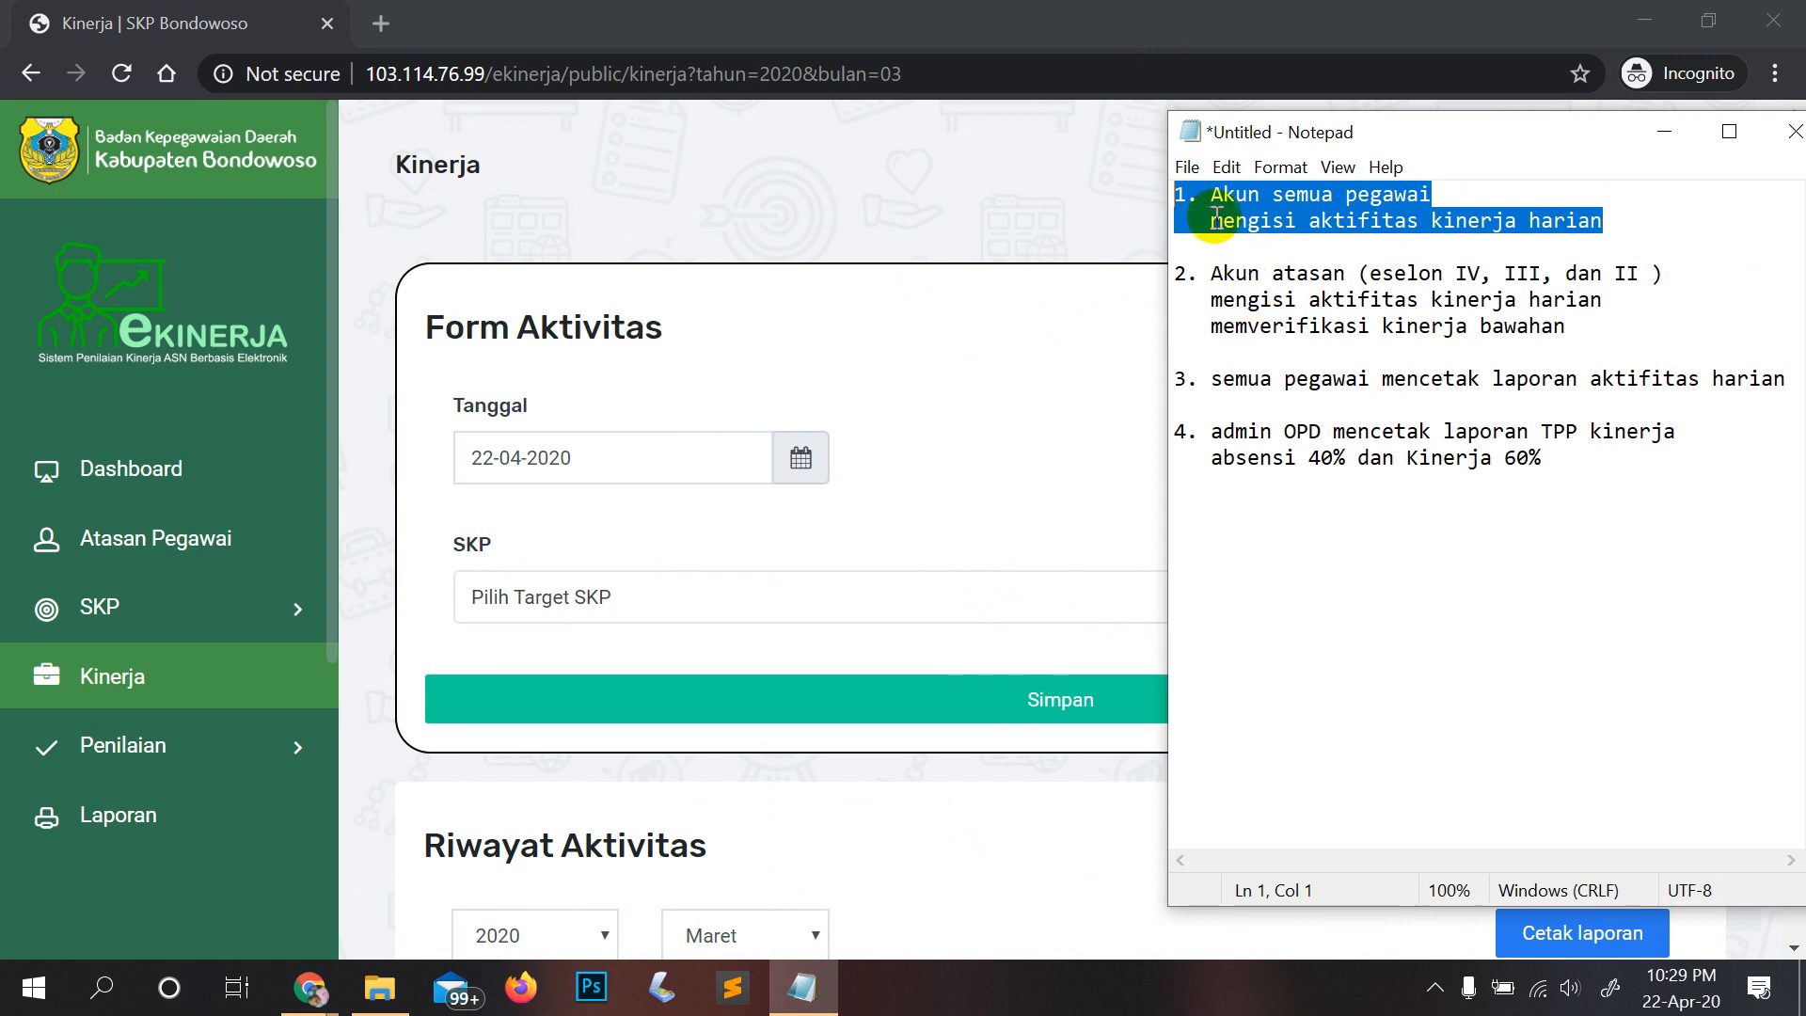
left_click(1482, 222)
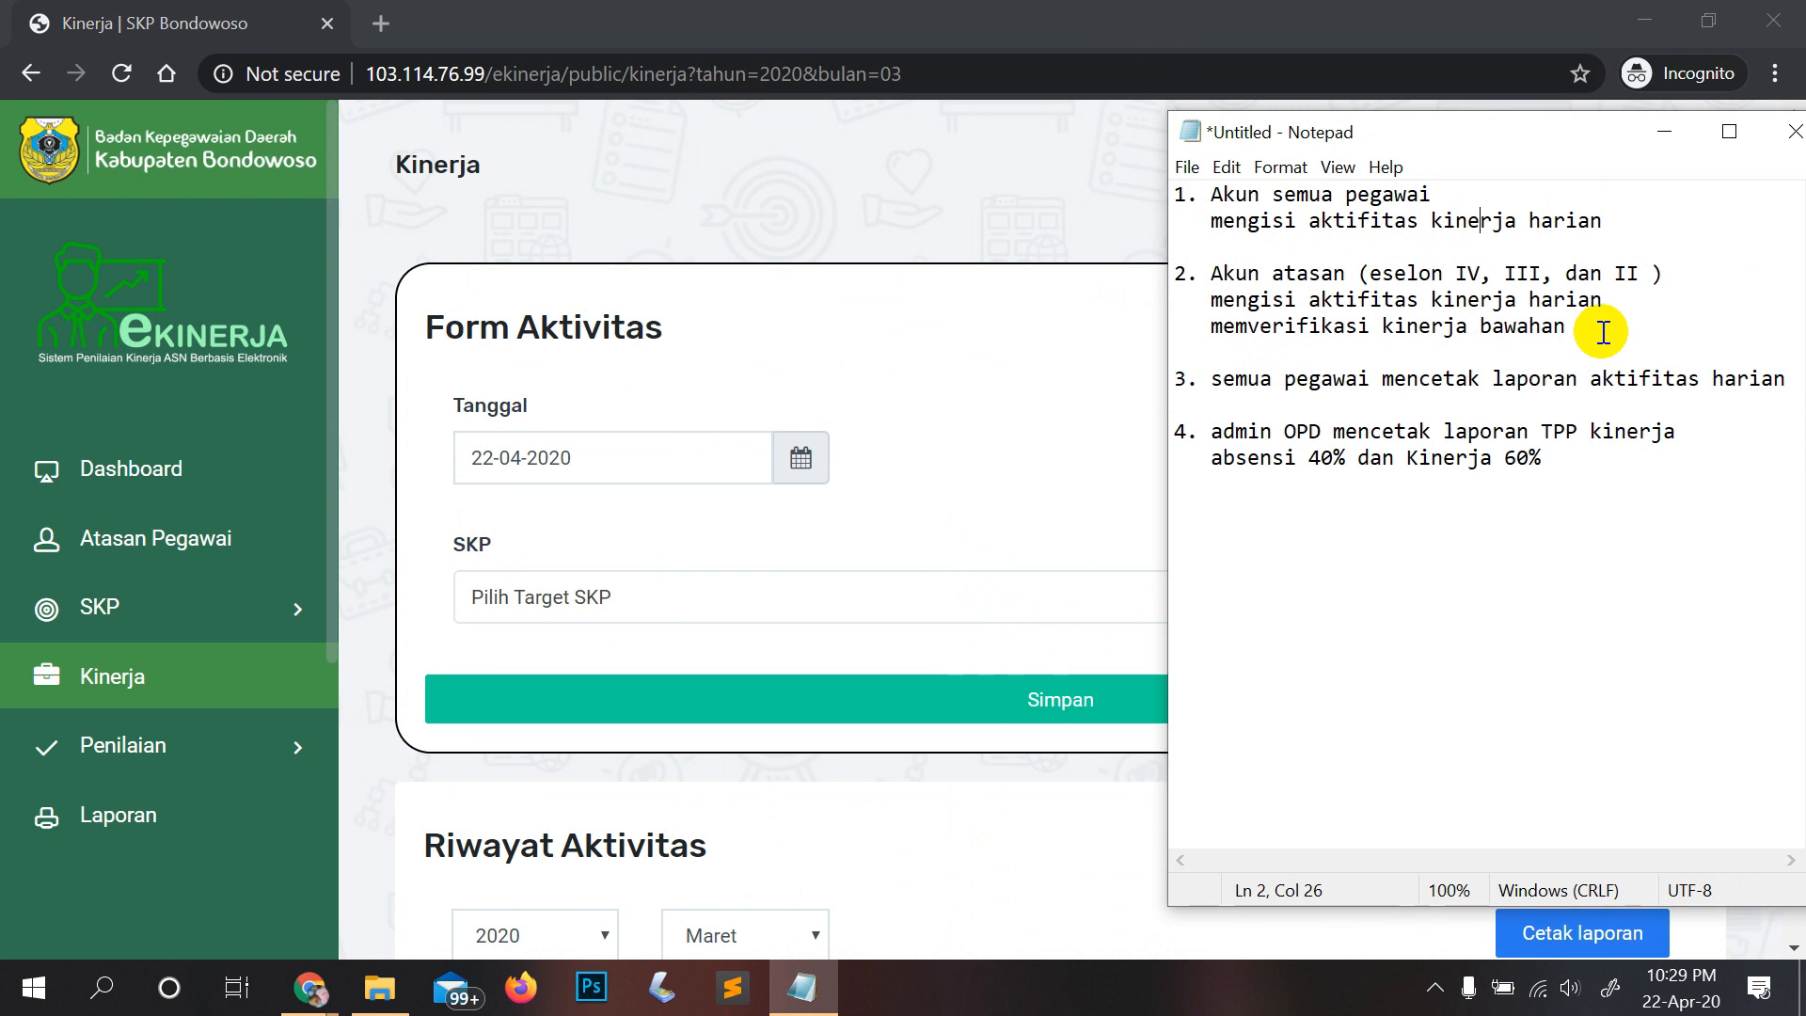
left_click_drag(1604, 331, 1210, 326)
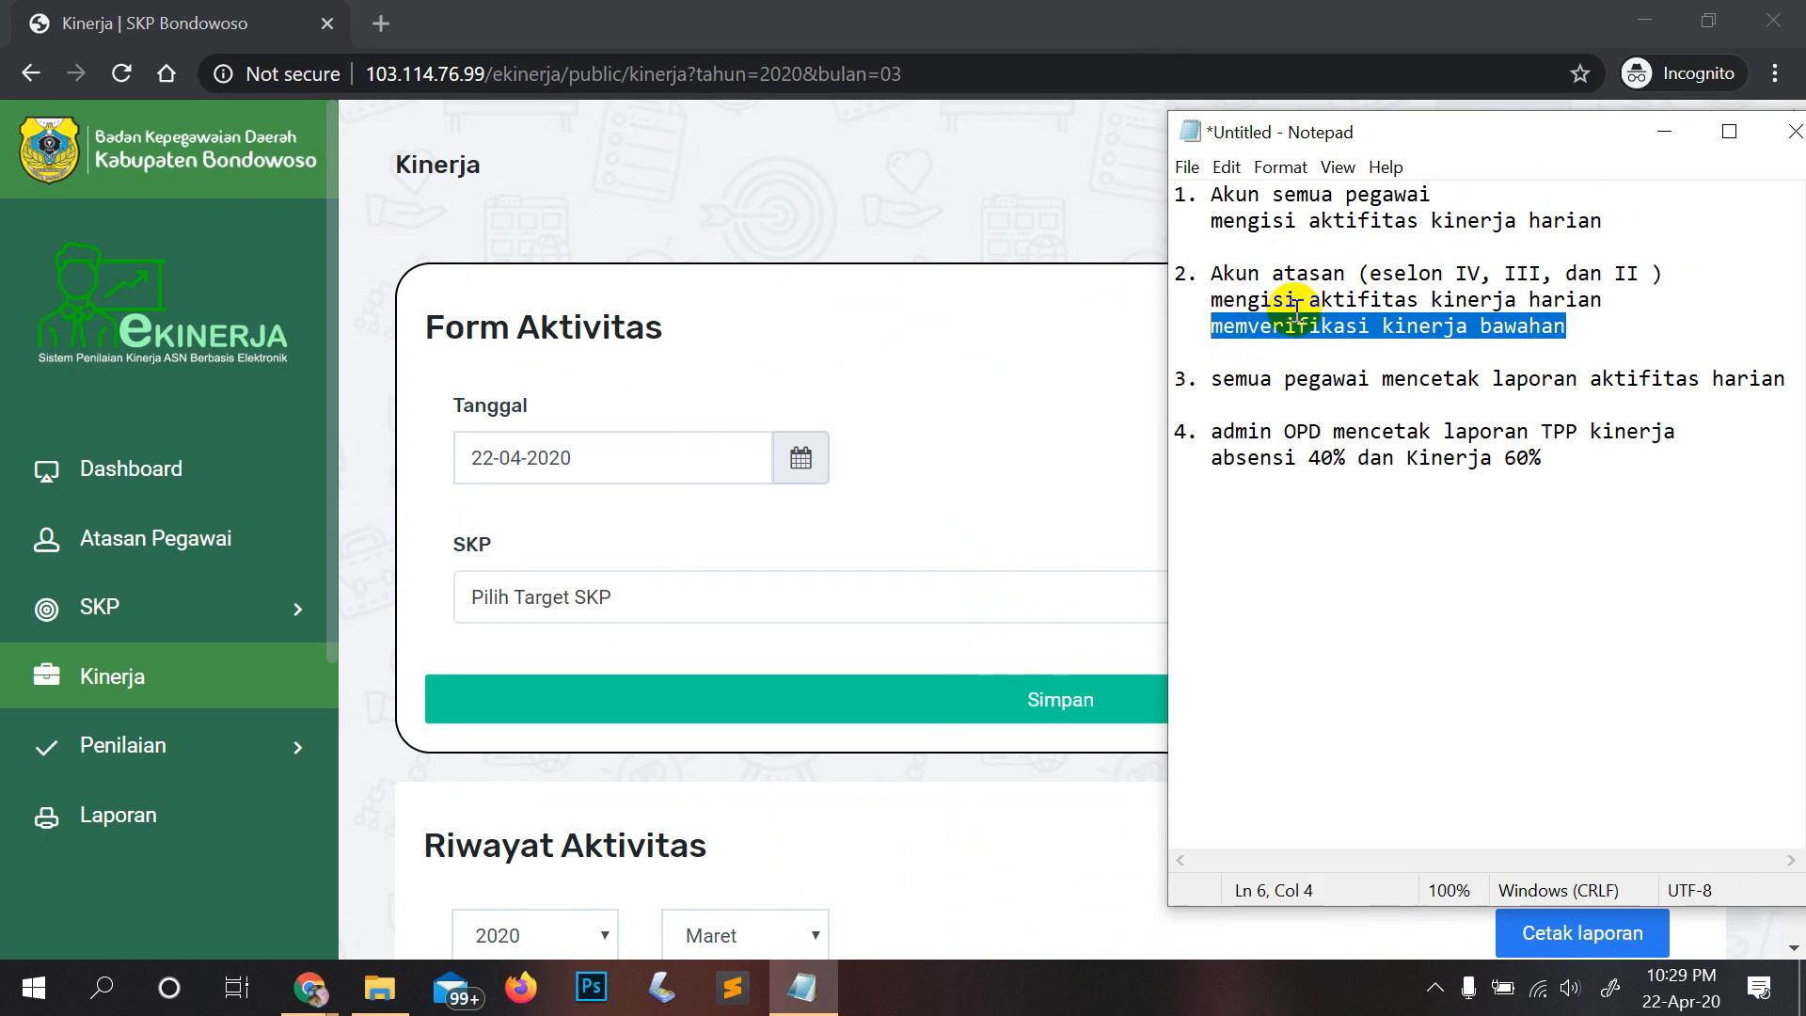
scroll(1014, 355, "down", 6)
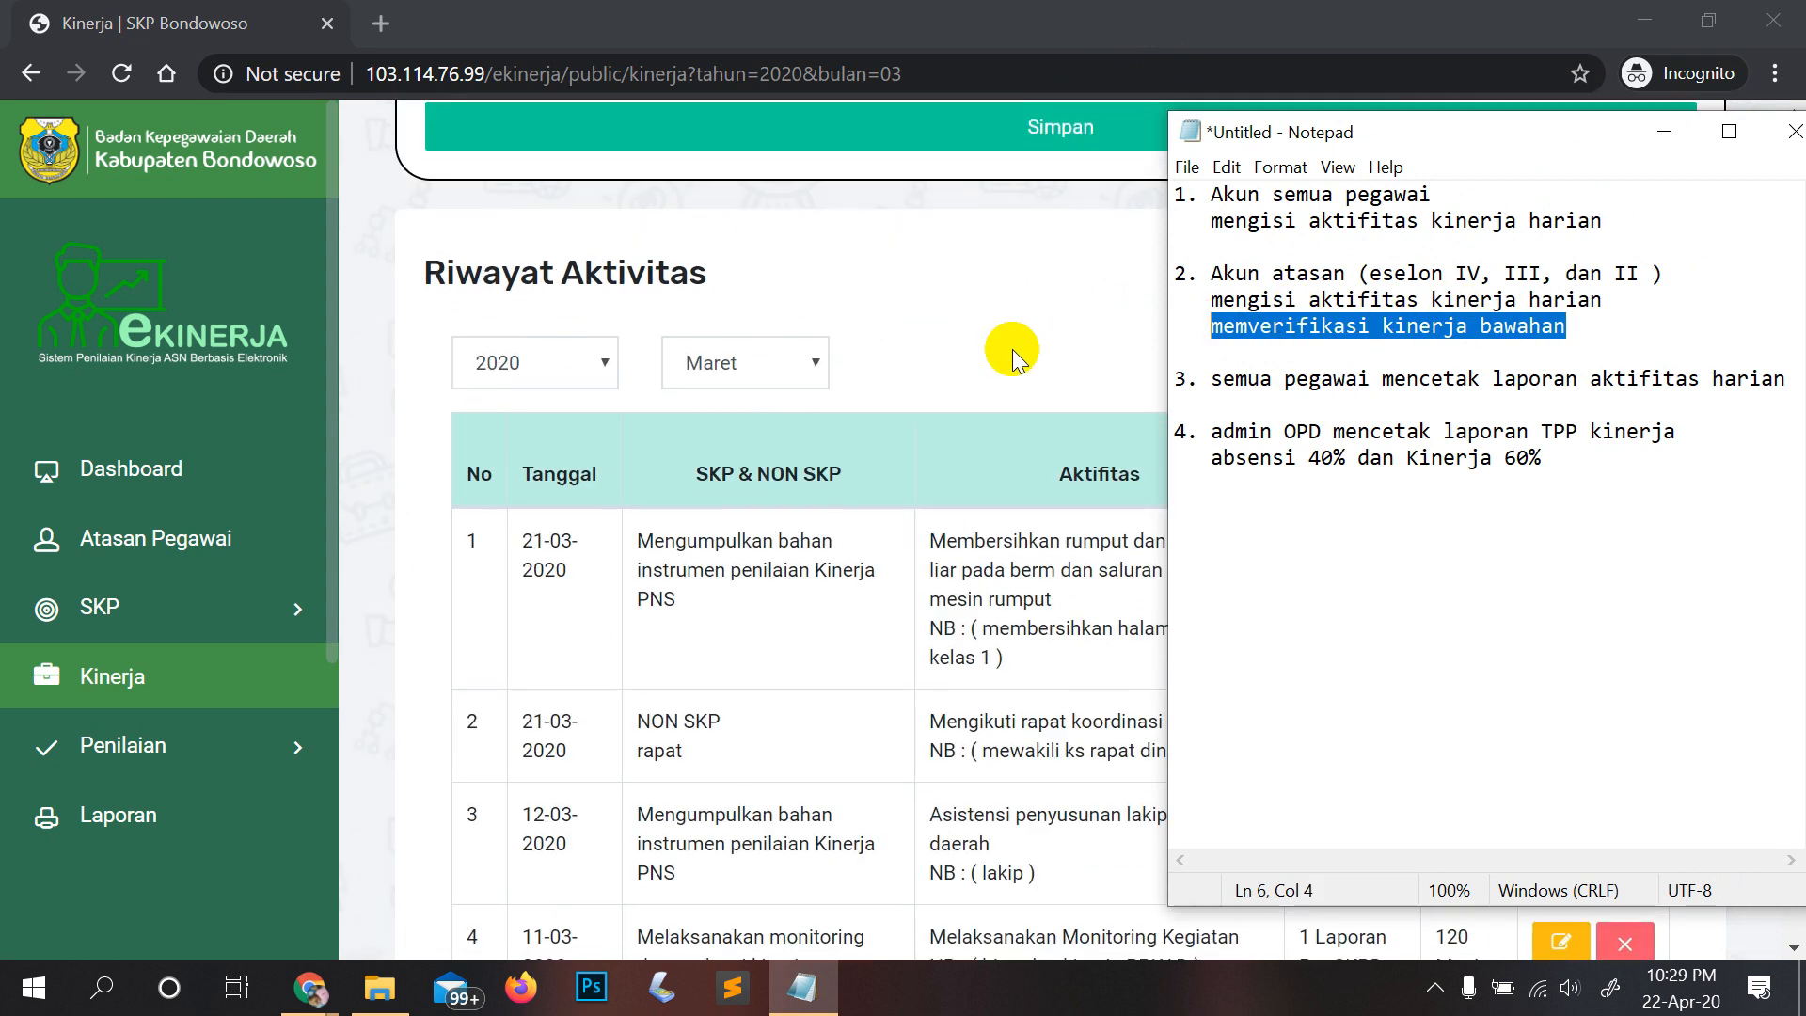
Step: Switch back to the browser and scroll through the March 2020 activity history
scroll(1025, 352, "down", 6)
key("alt+Tab")
scroll(1364, 452, "down", 7)
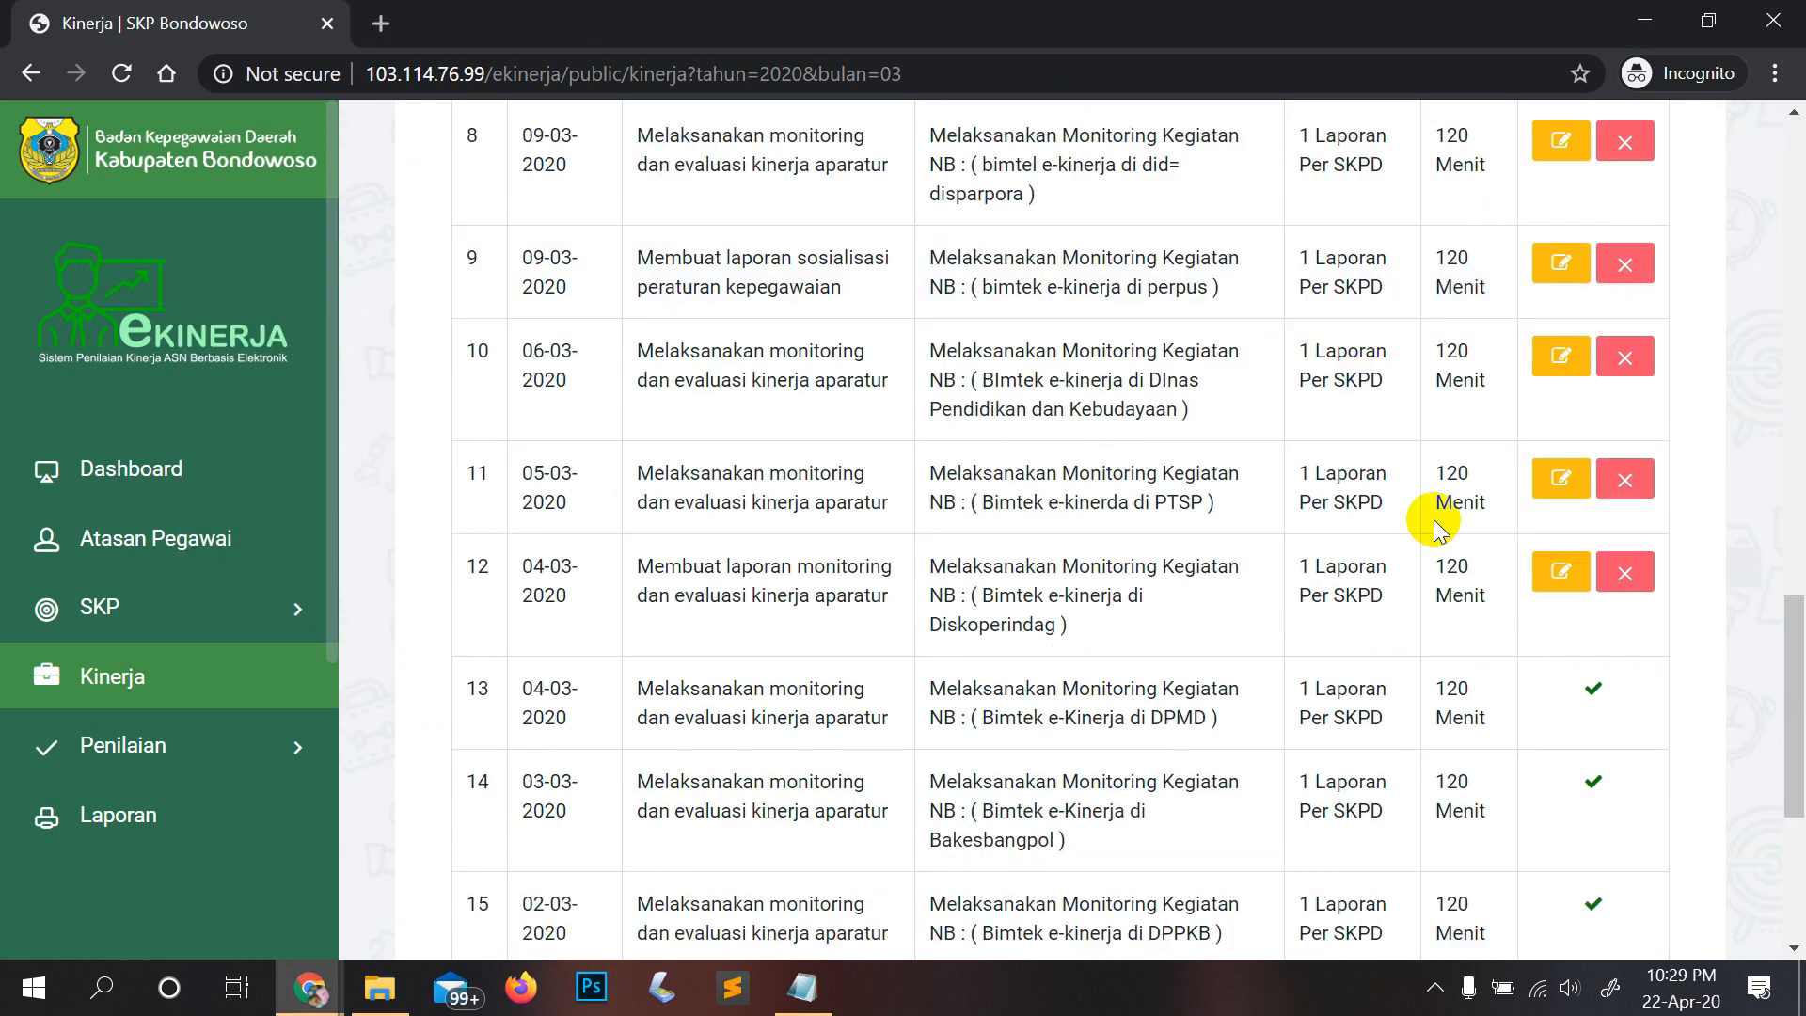
scroll(1436, 526, "down", 5)
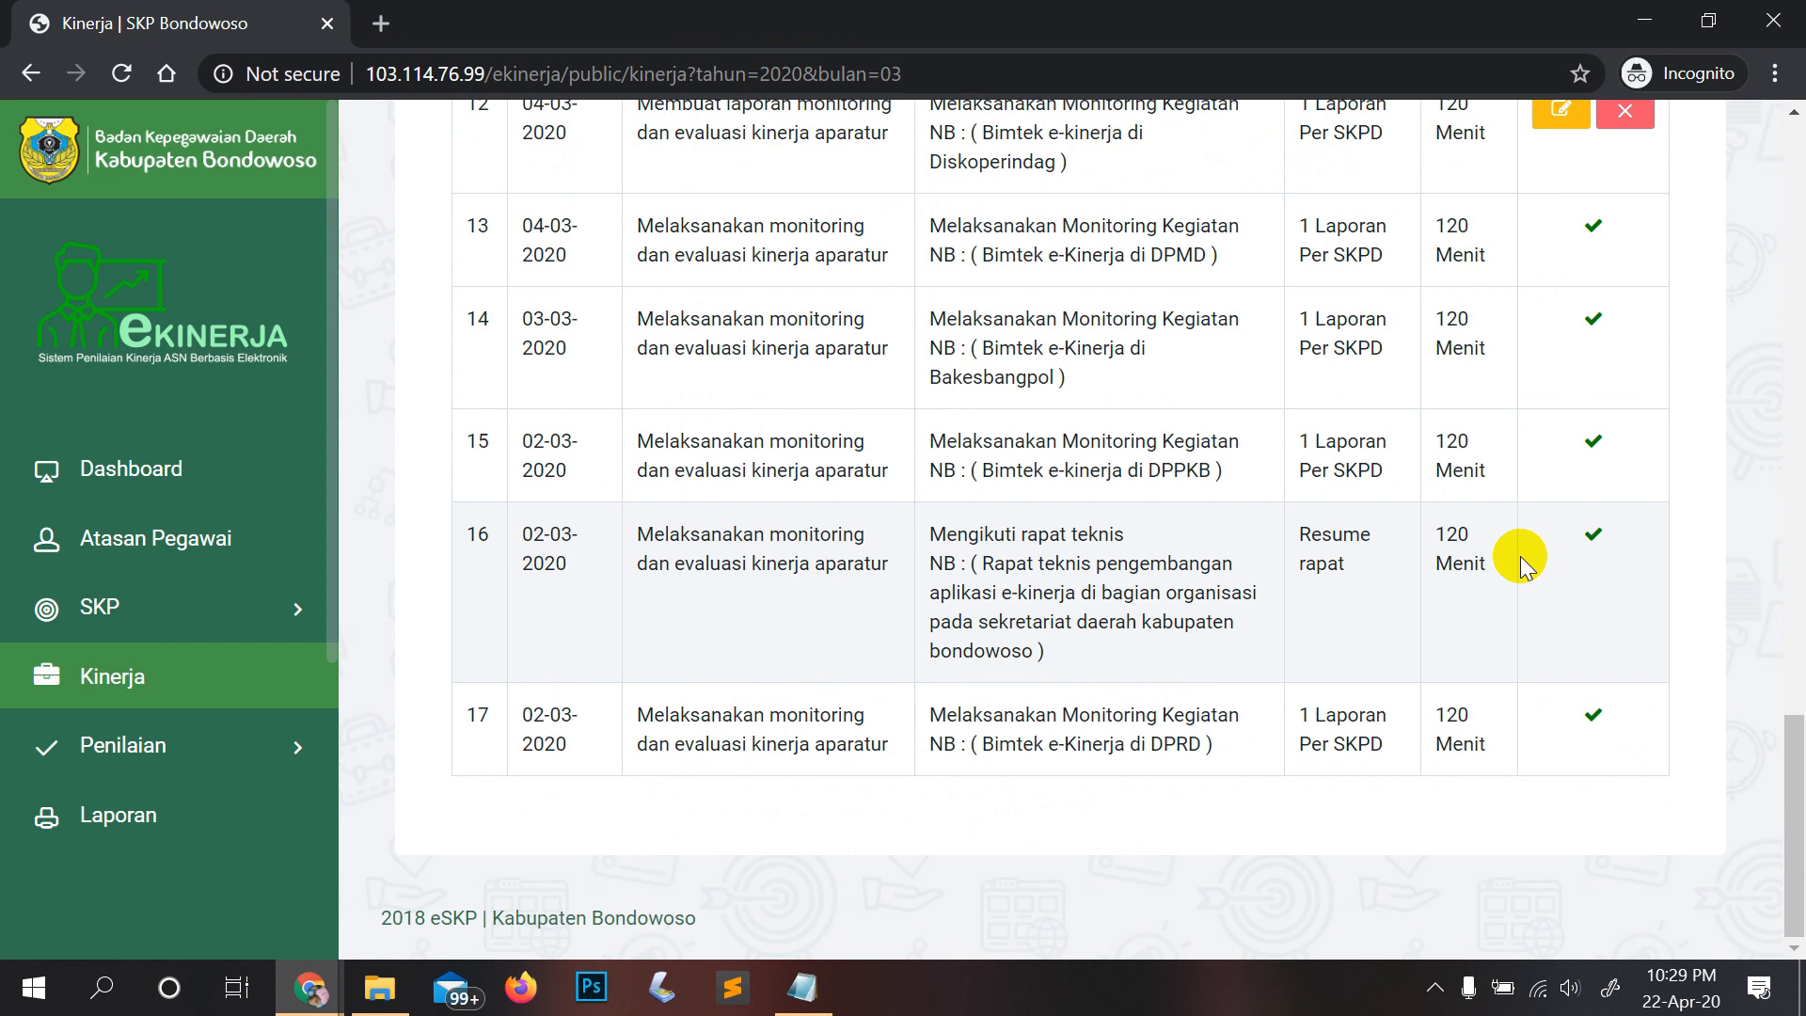
scroll(1520, 556, "up", 20)
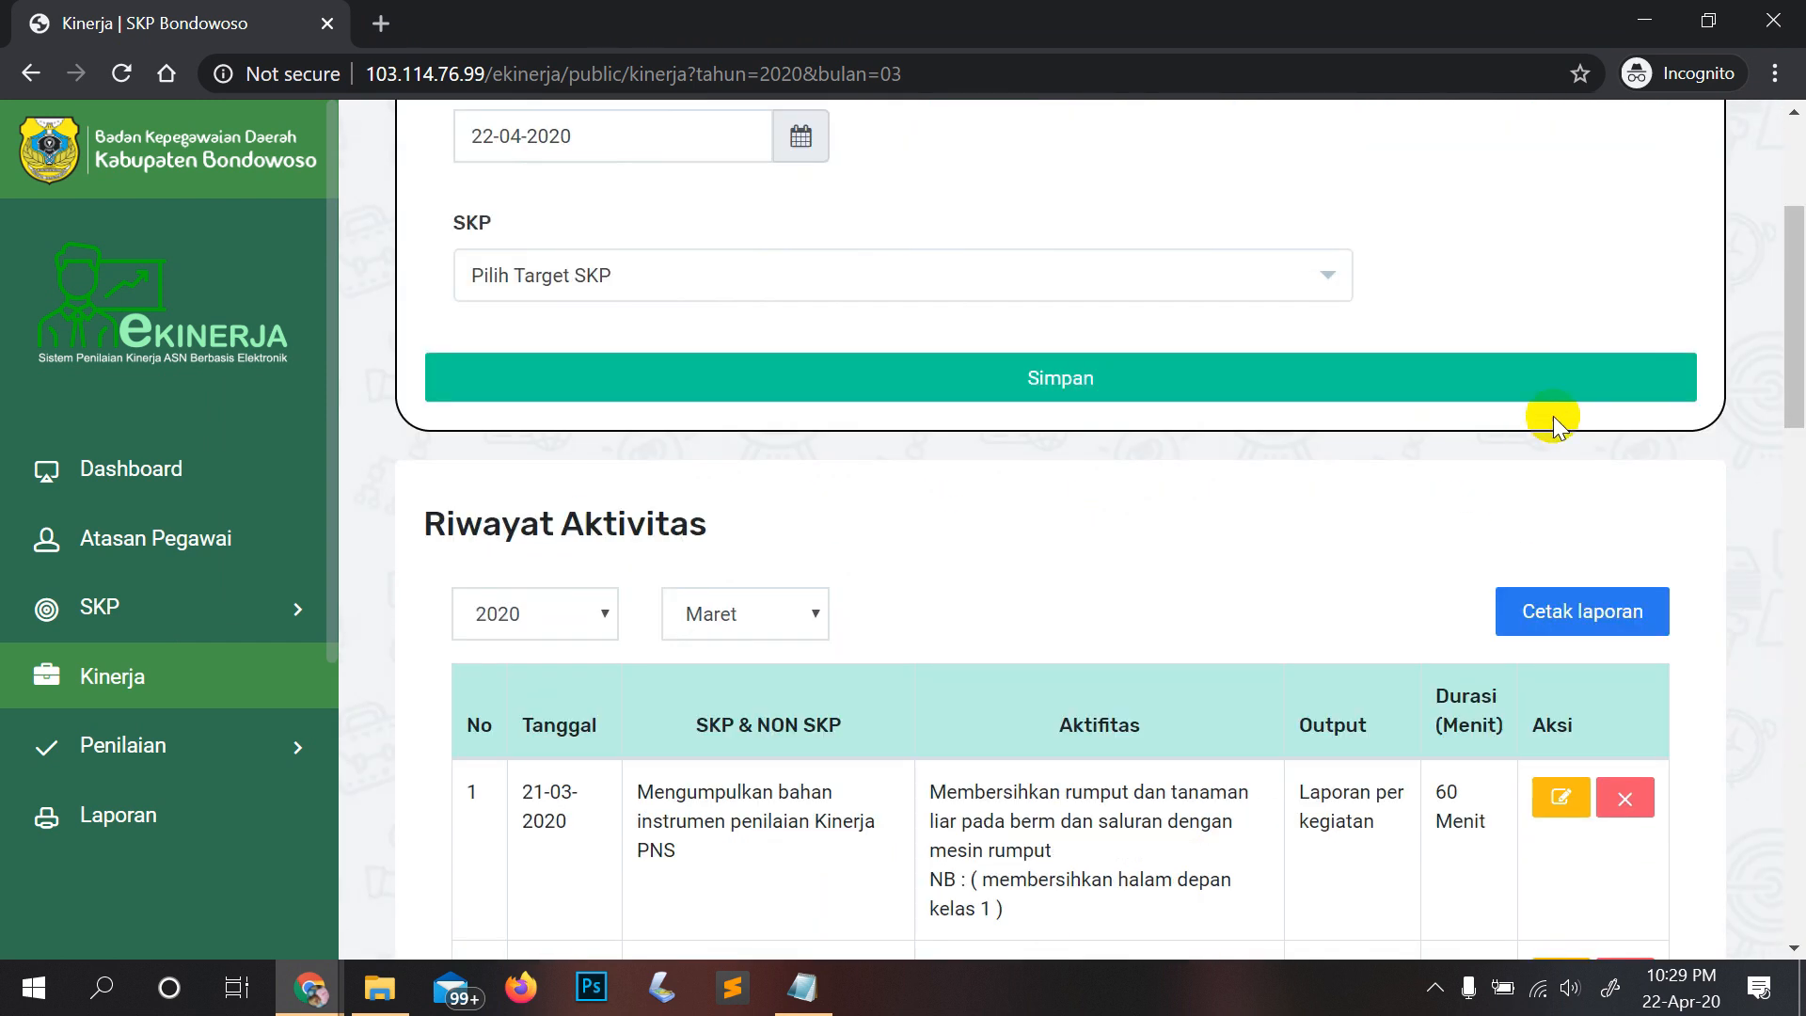
scroll(1578, 611, "down", 3)
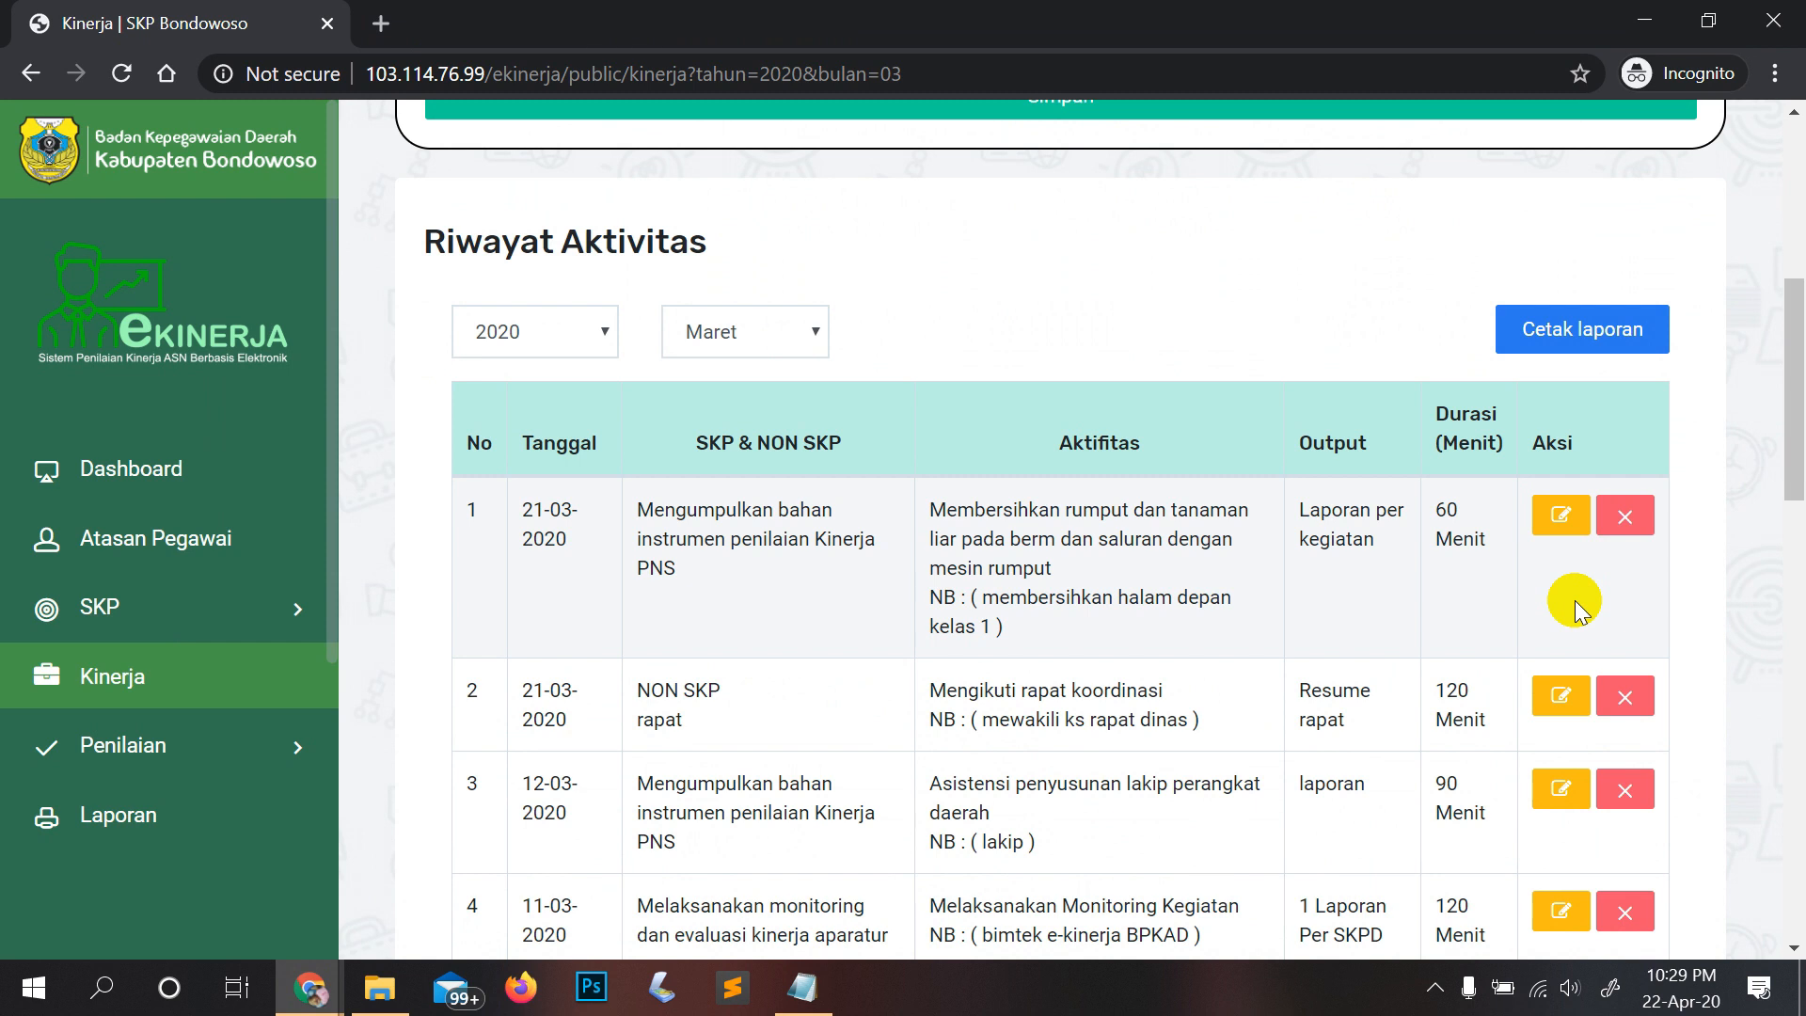
Step: Open the printable March 2020 report, dismiss the print dialog, and return to the history tab
left_click(1552, 329)
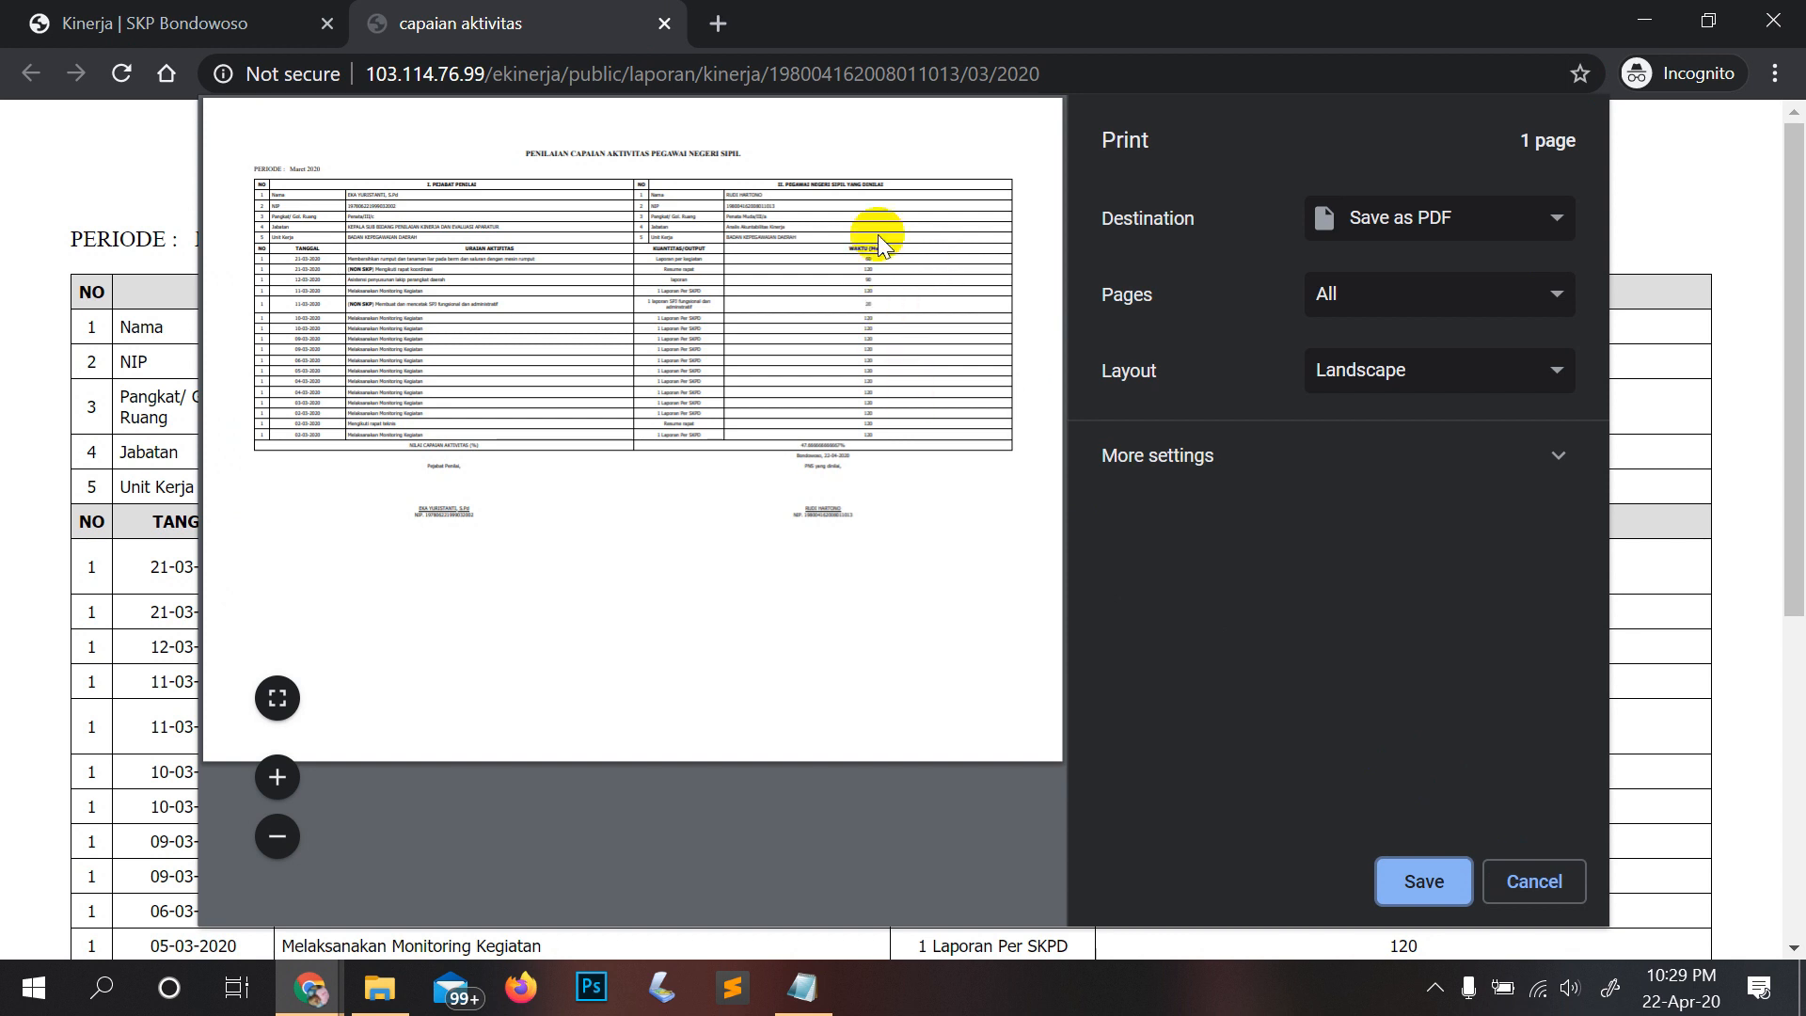
left_click(1537, 881)
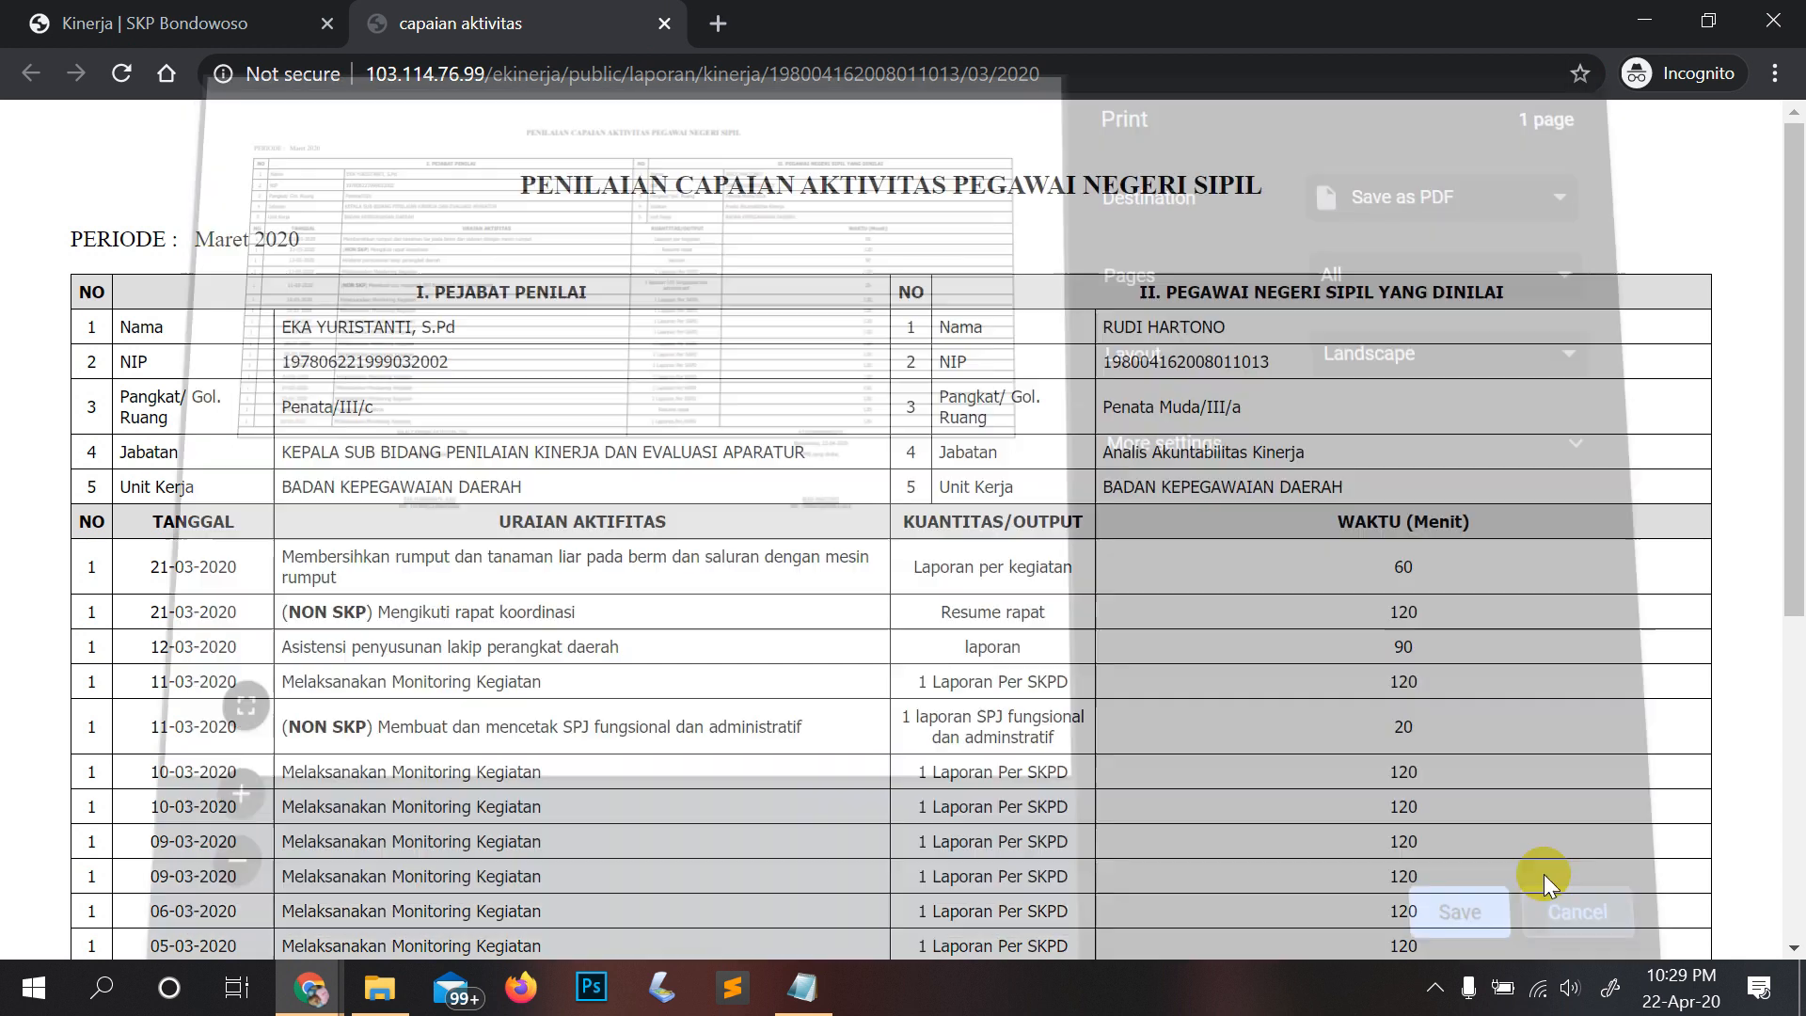
left_click(267, 12)
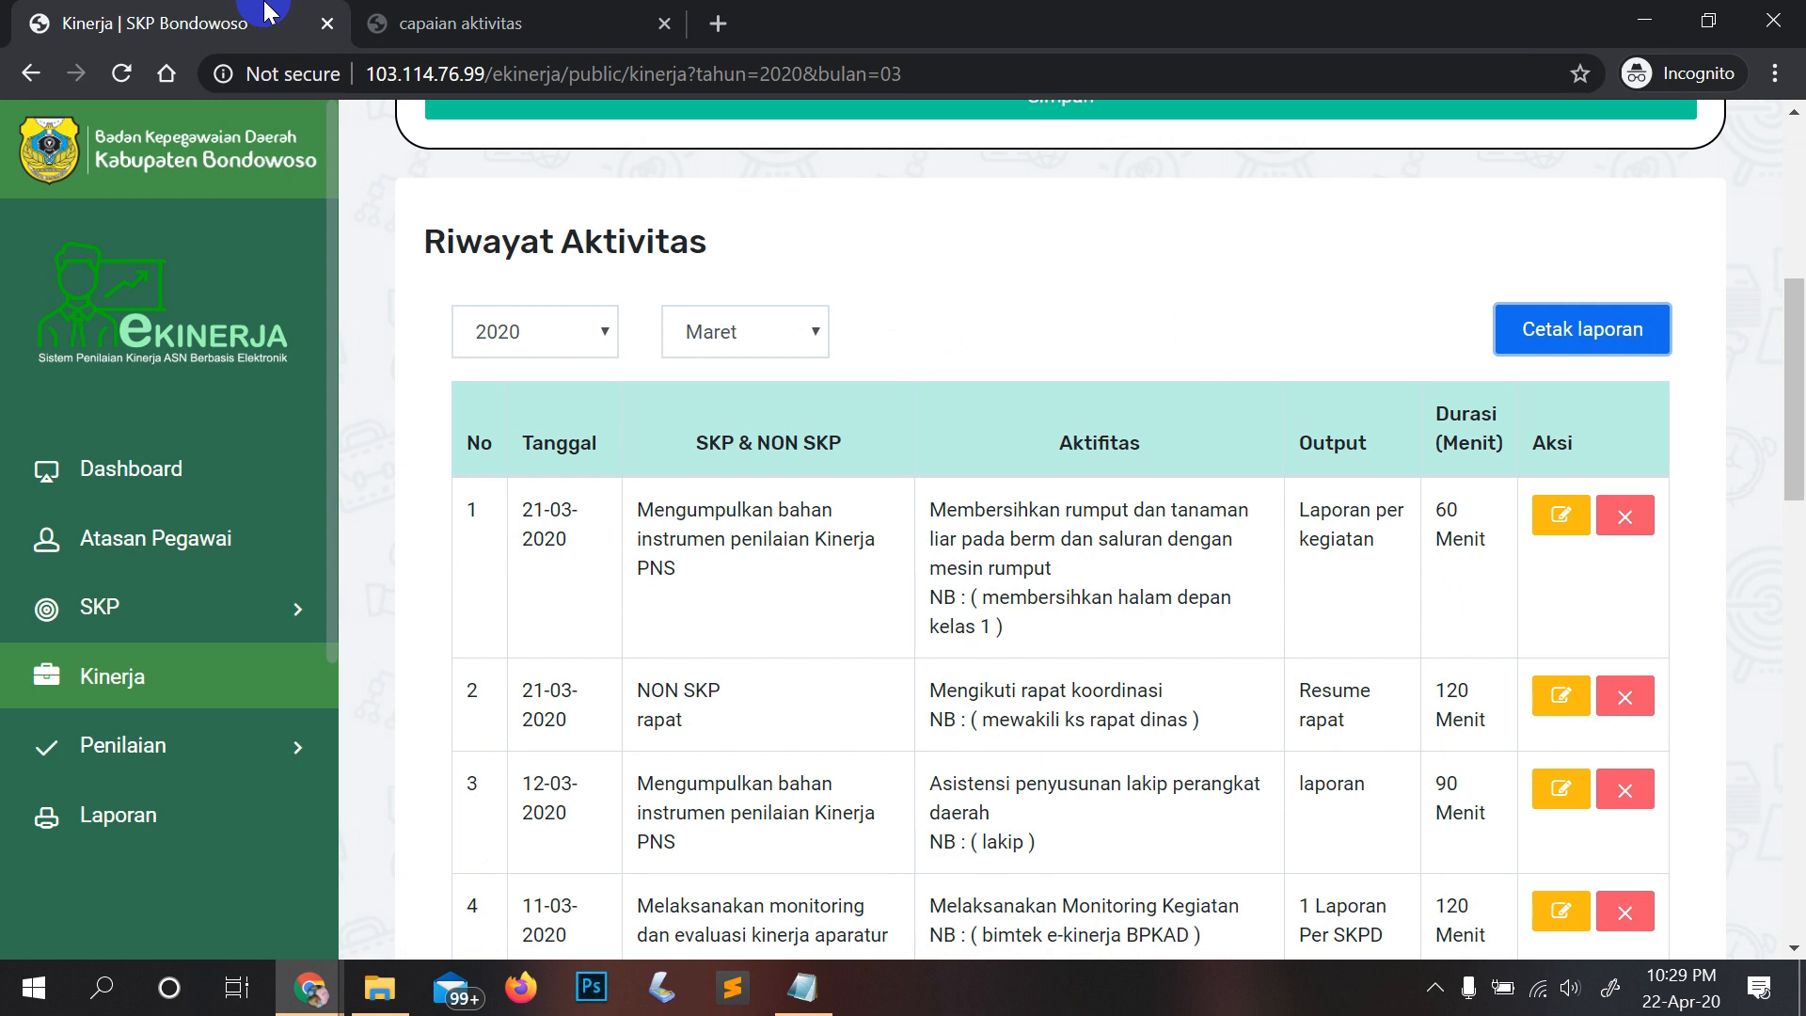
Step: Log out of the employee's account from the avatar menu
scroll(1072, 429, "up", 6)
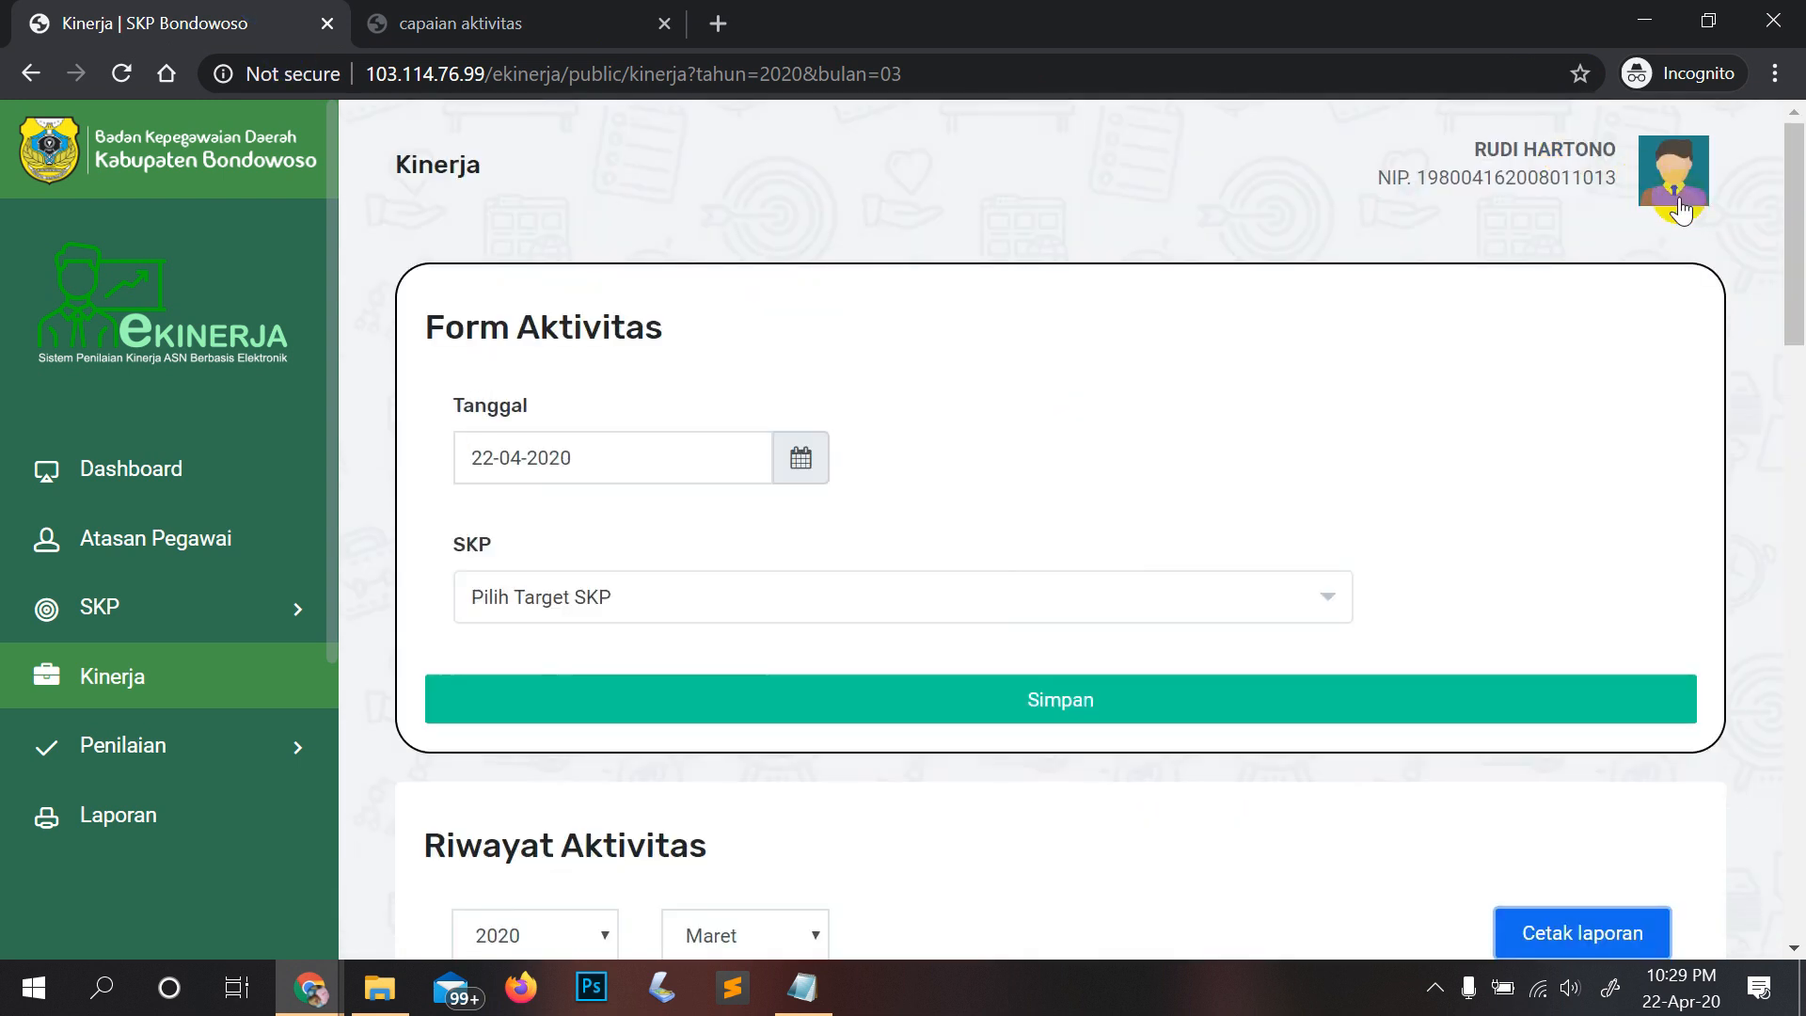
left_click(1681, 209)
left_click(1600, 310)
Step: Copy the appraising official's NIP from Data Pegawai and sign in with it and the password
key("alt+Tab")
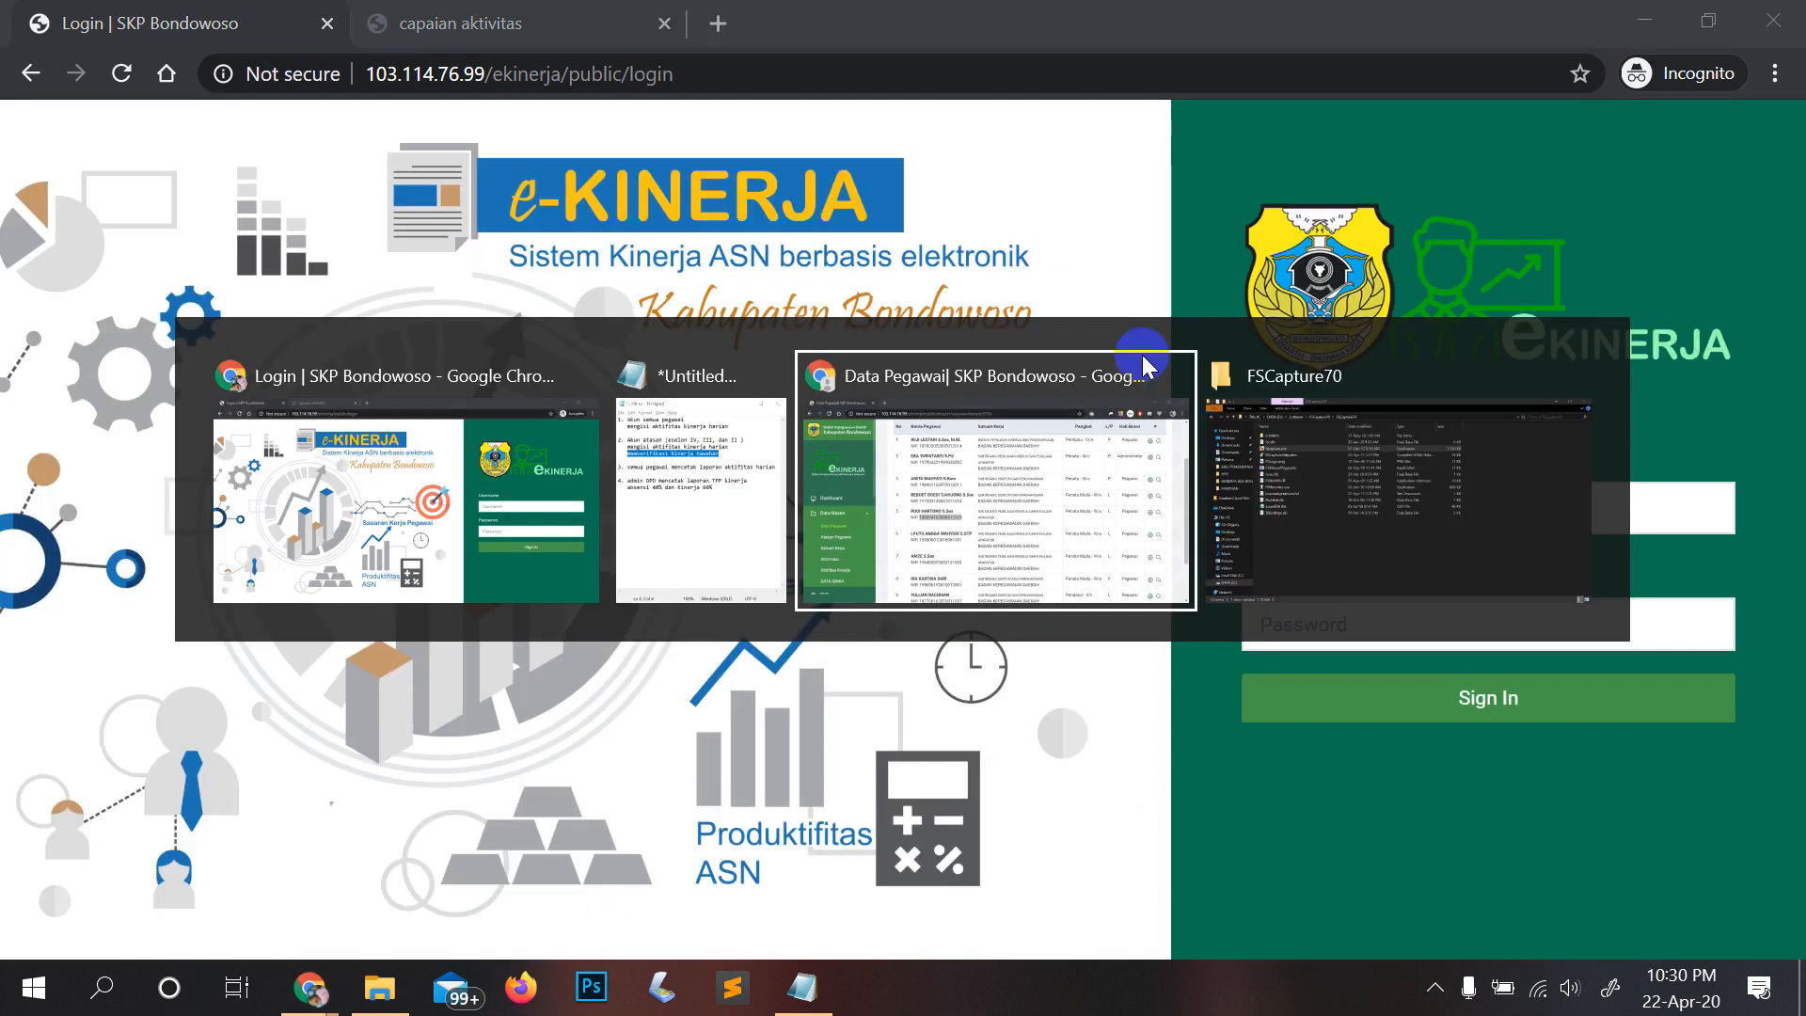
left_click(1142, 366)
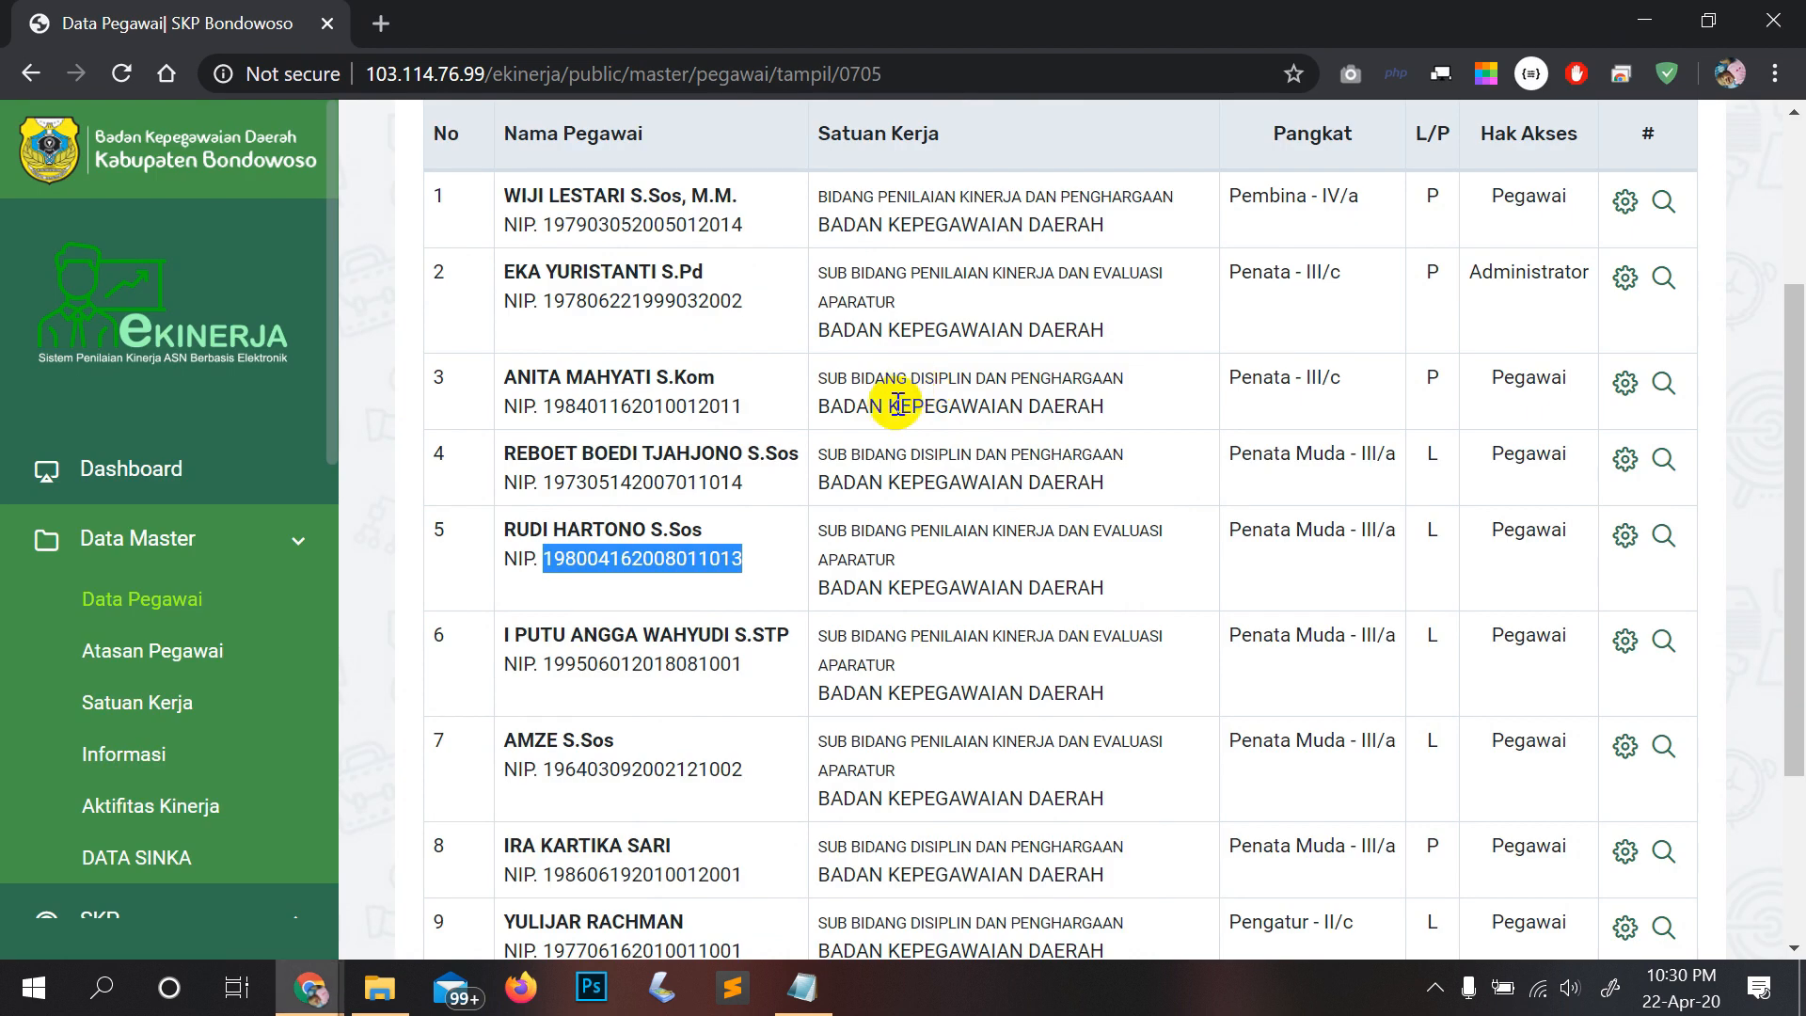
double_click(636, 303)
key("ctrl+c")
key("alt+Tab")
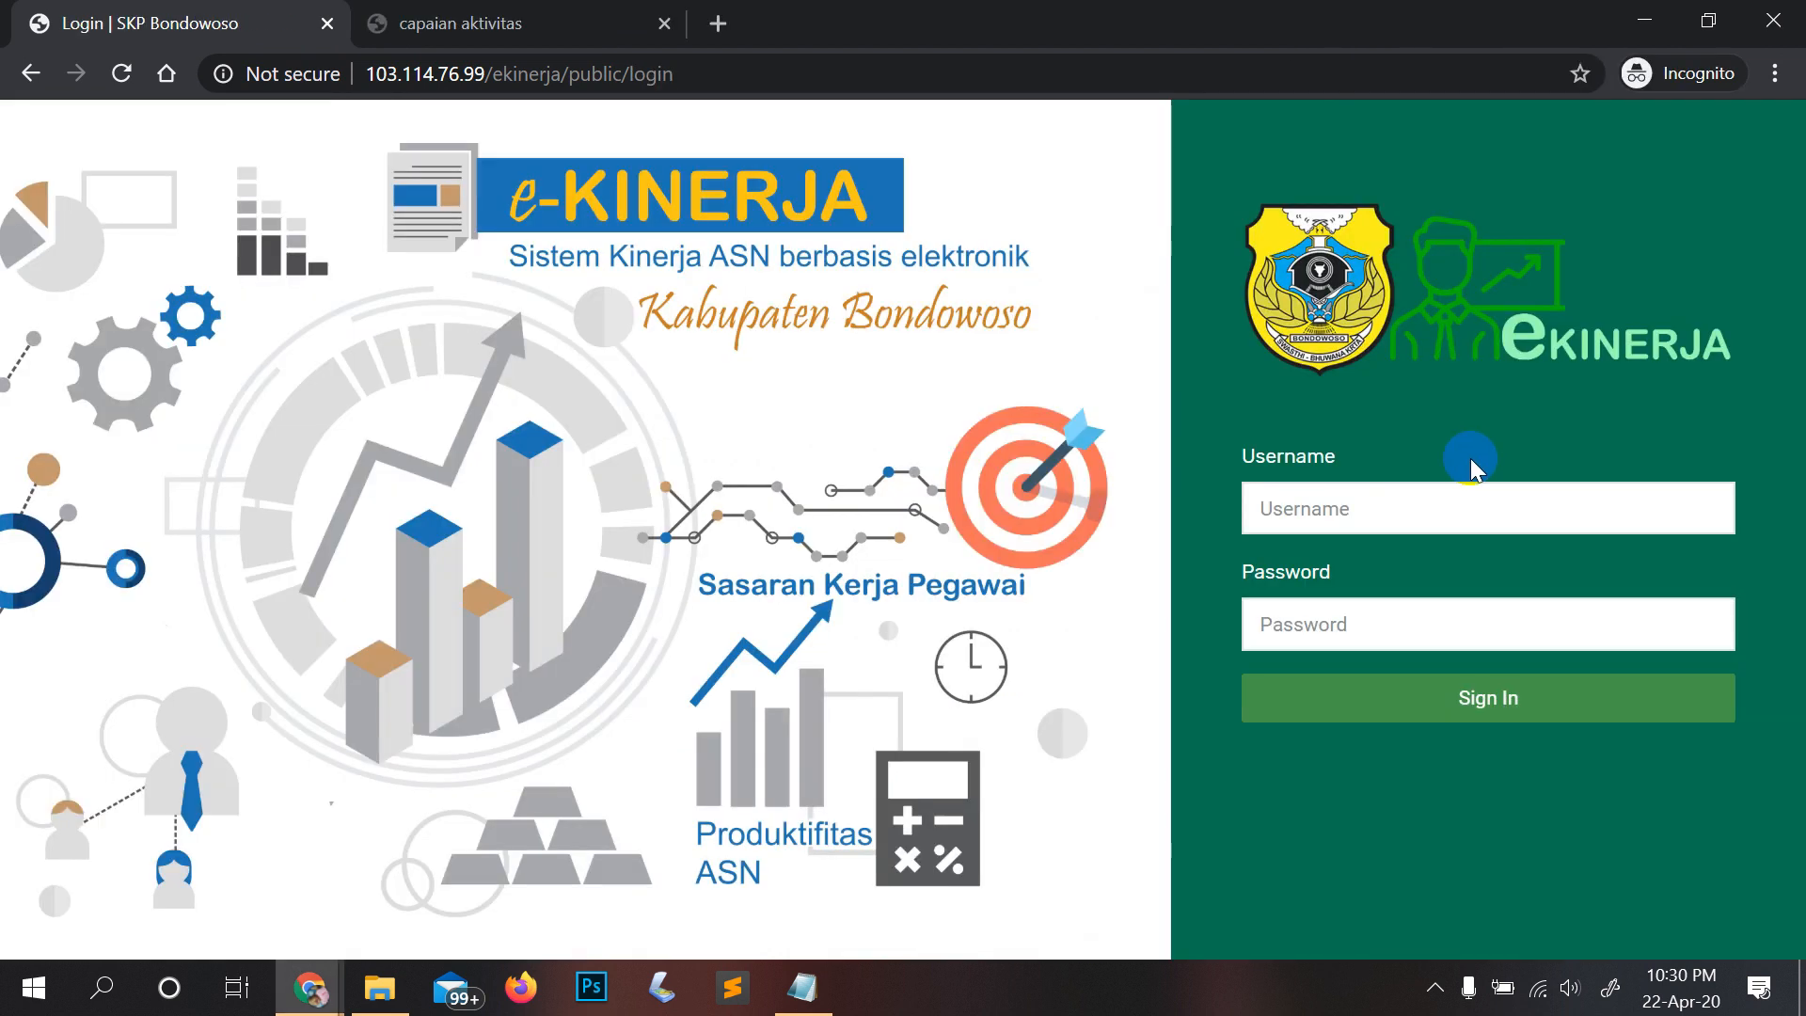
left_click(1454, 506)
key("ctrl+v")
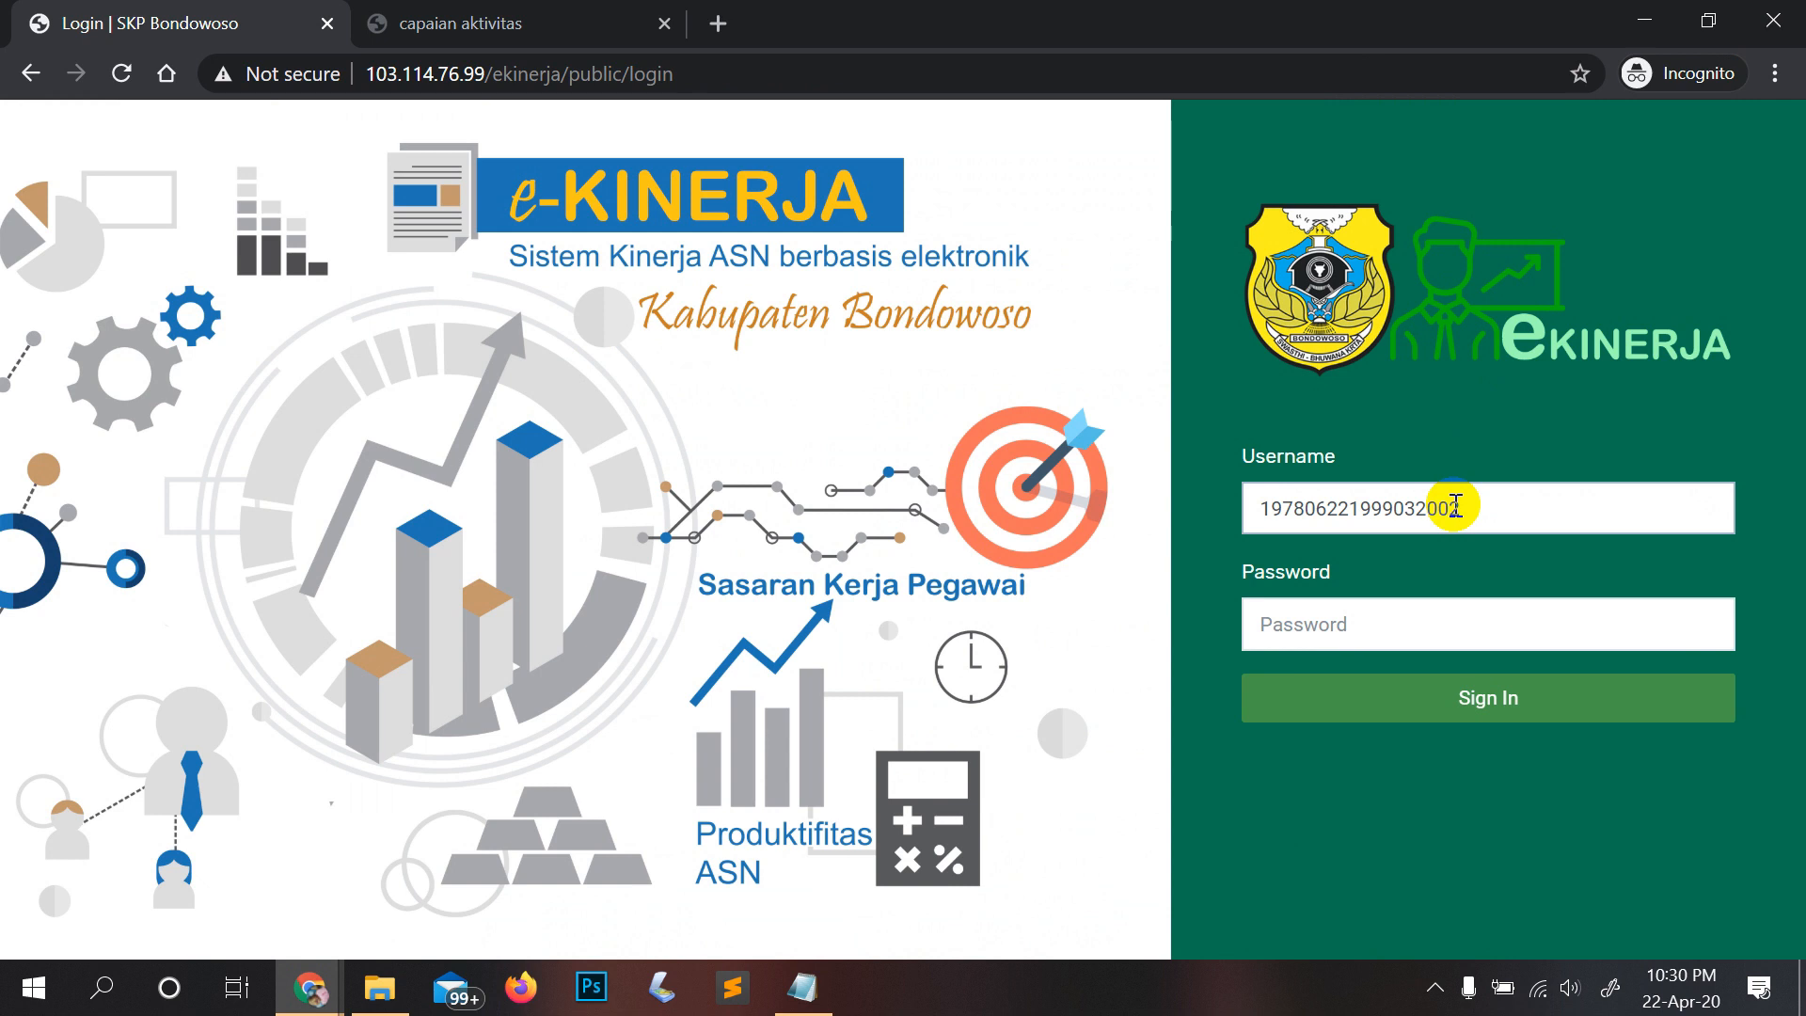
key("Tab")
type("12")
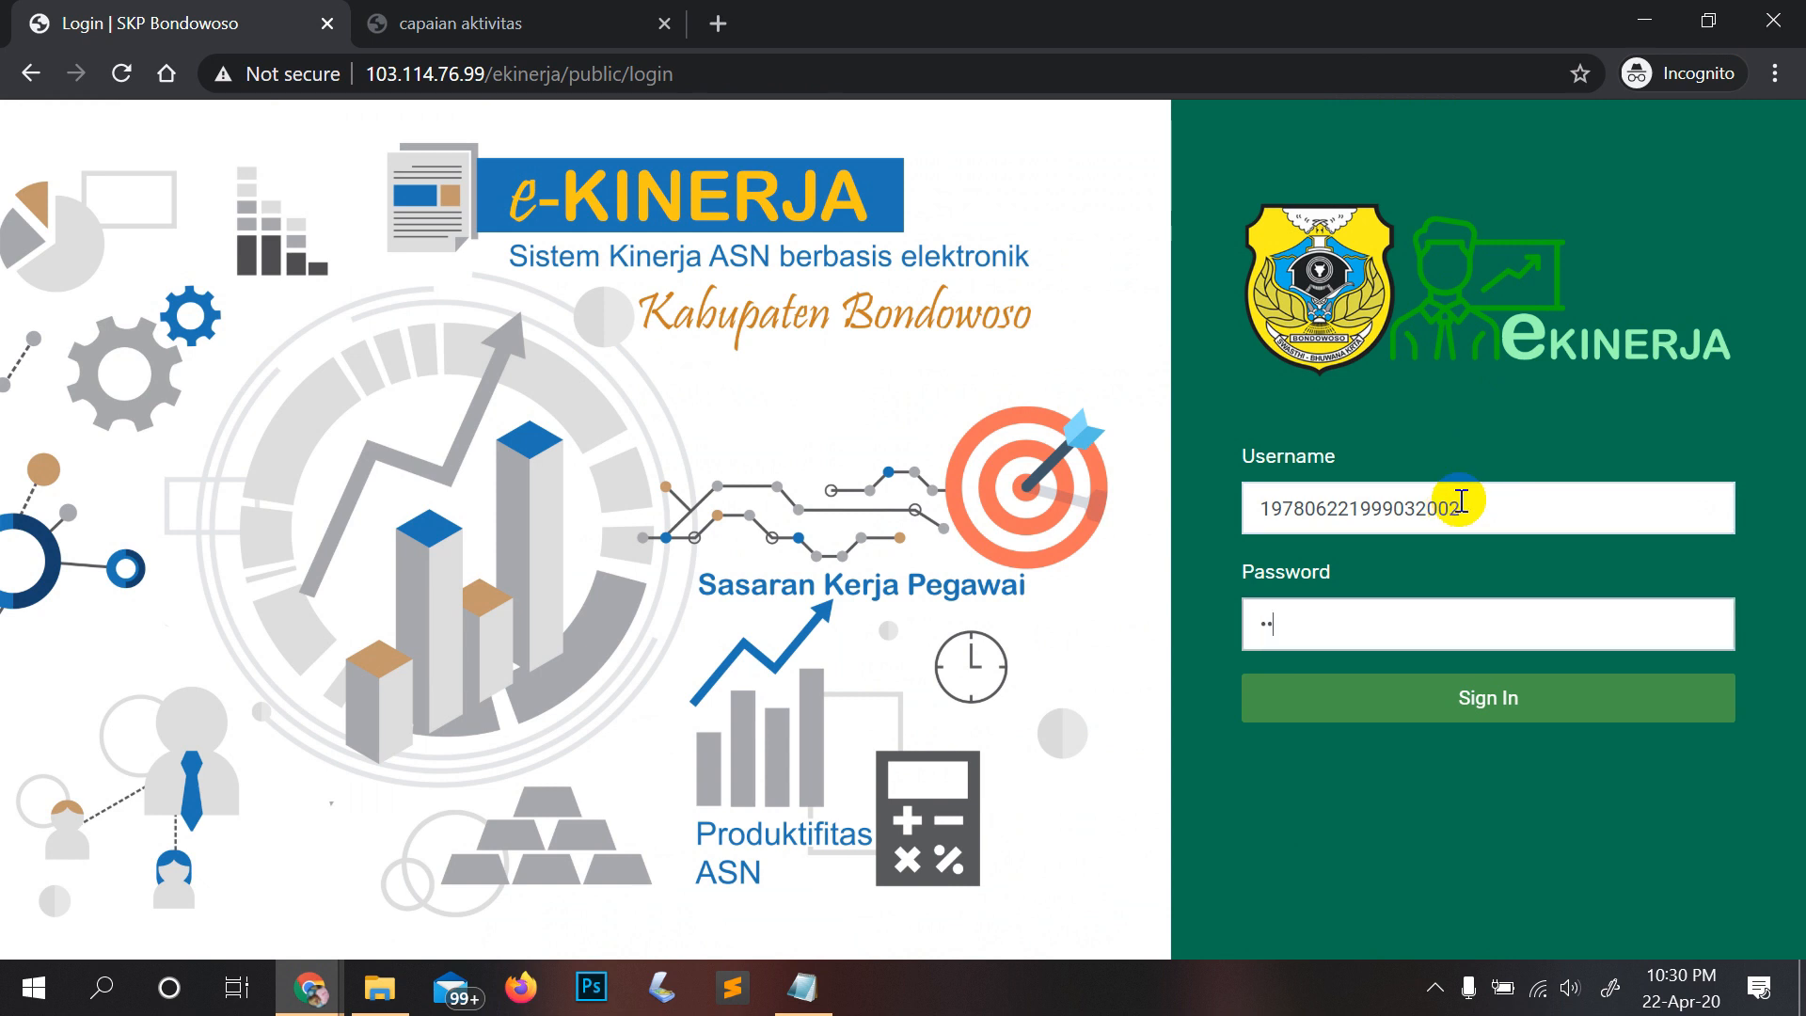
type("345")
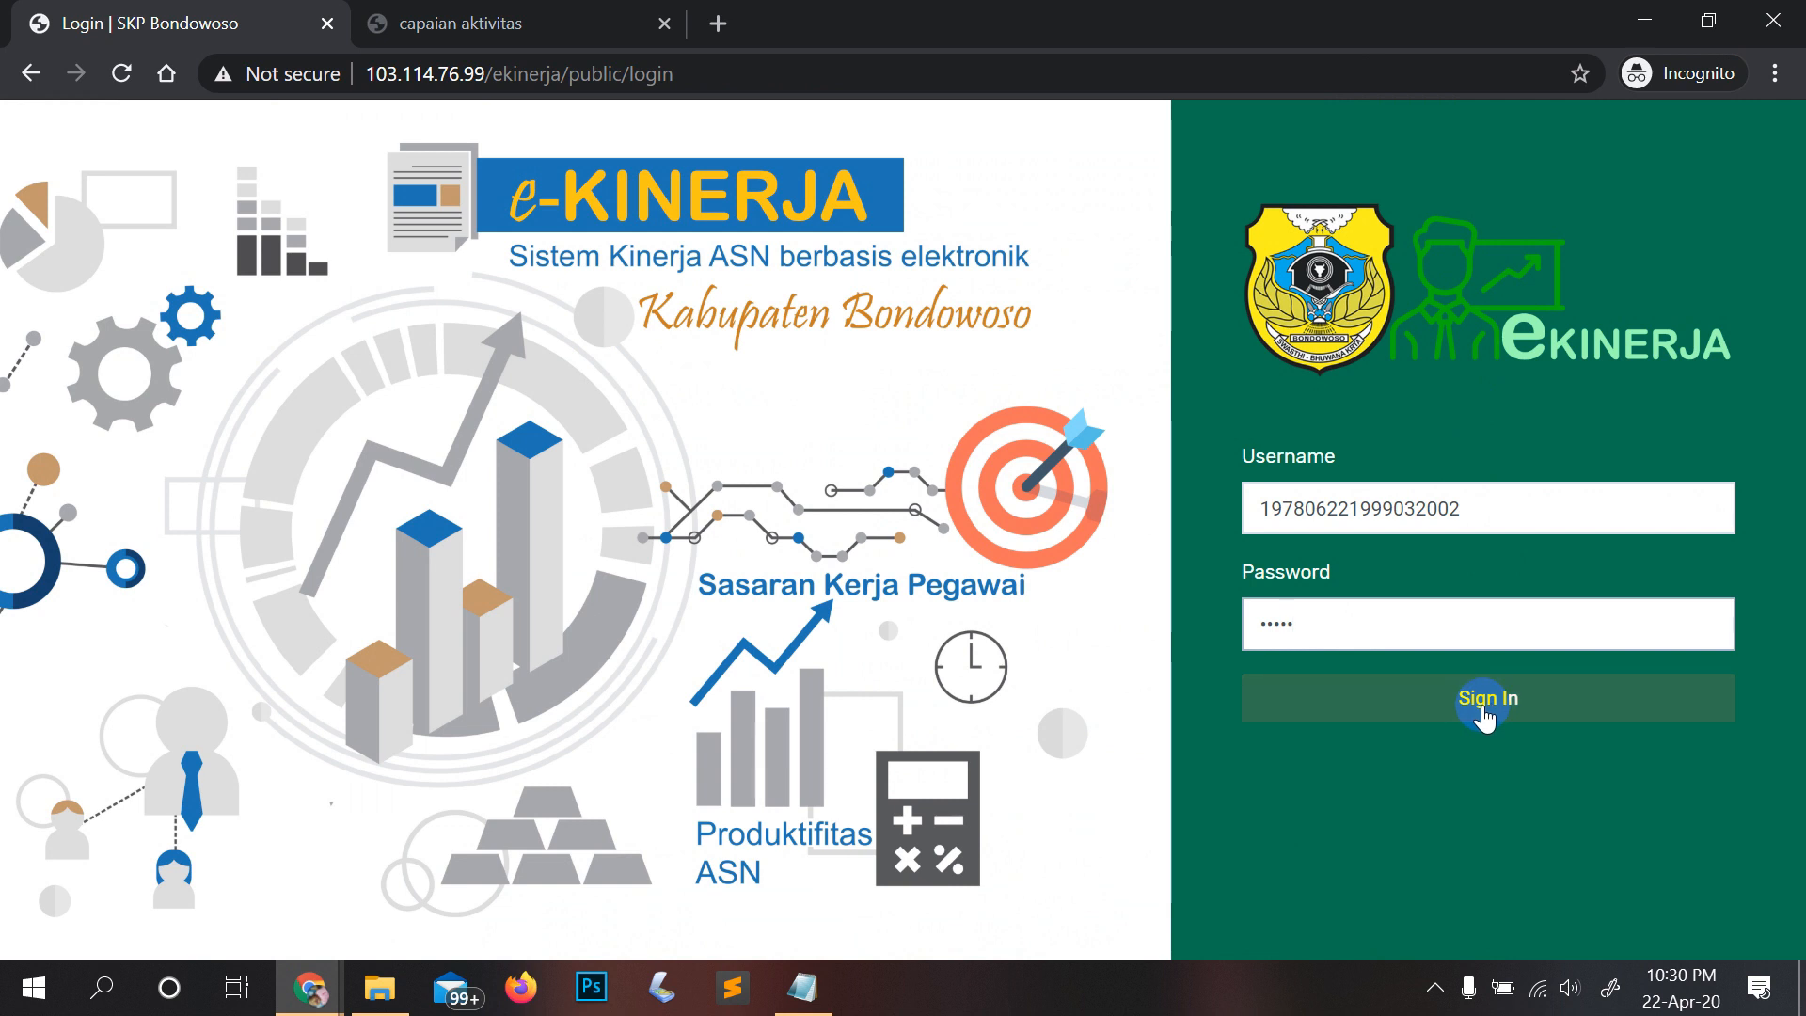
left_click(1484, 715)
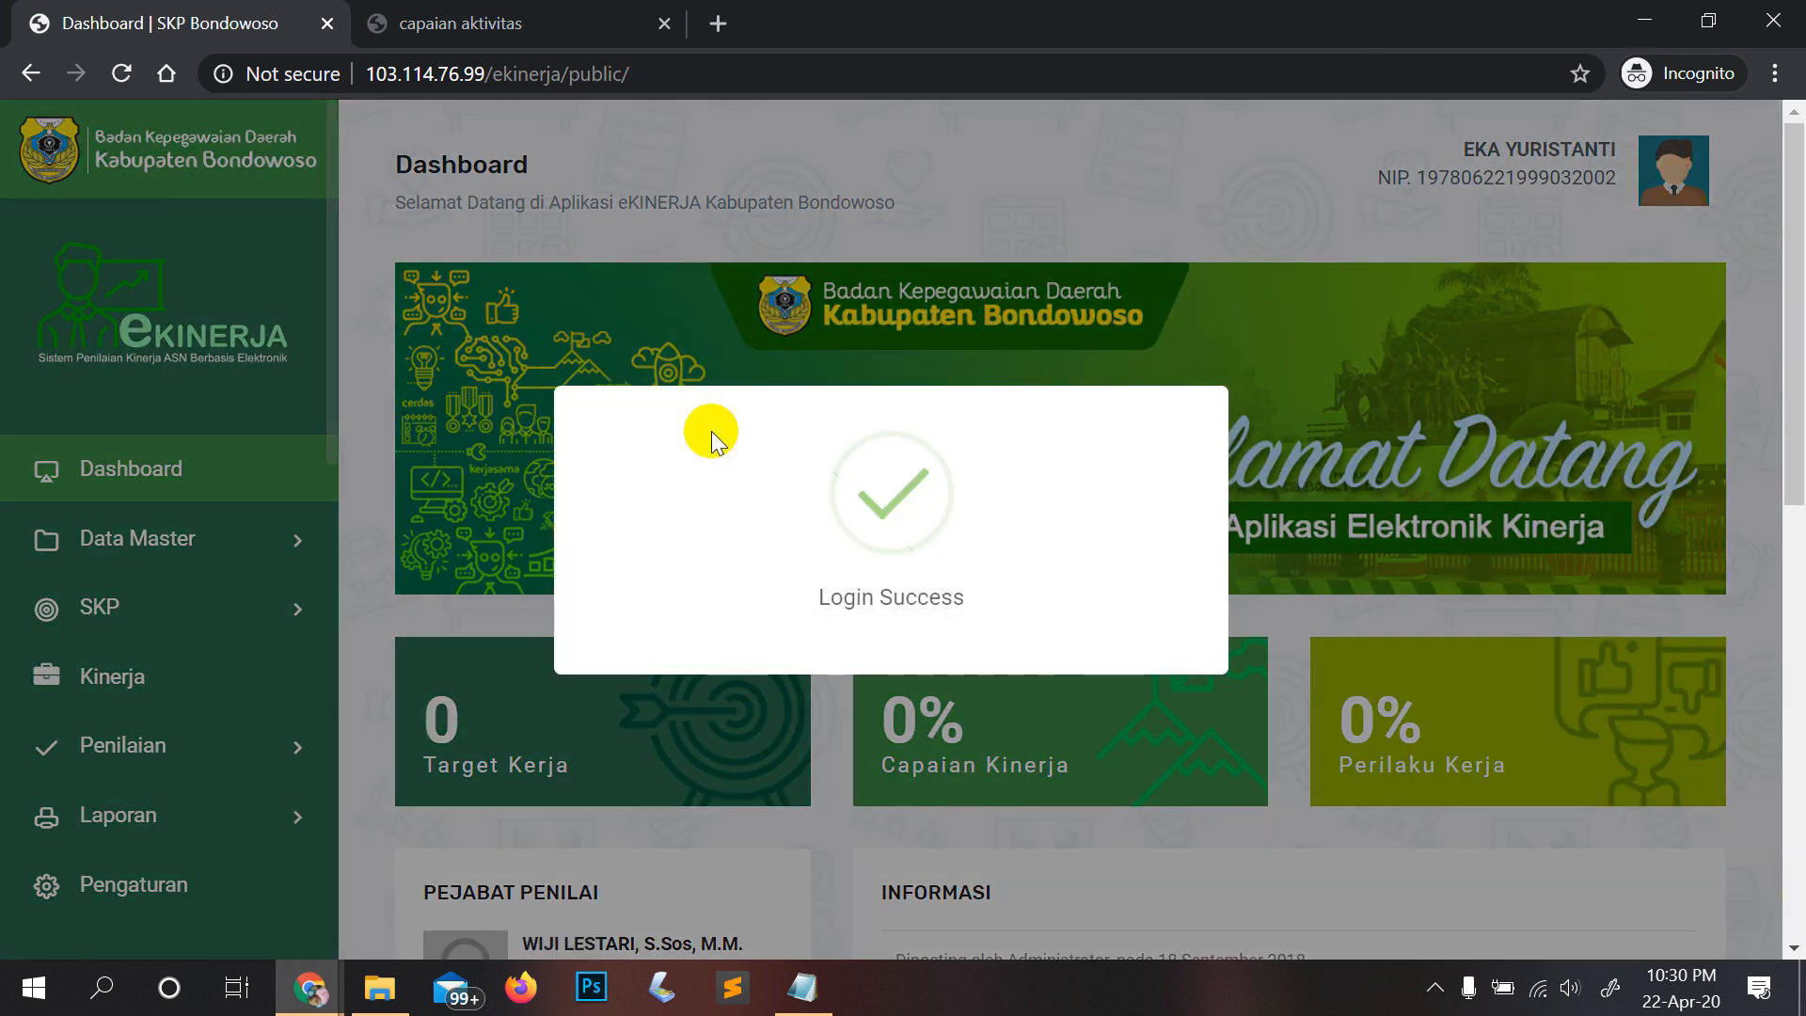
Step: Expand Penilaian in the sidebar and choose Kinerja to reach the Validasi Kinerja page
scroll(711, 433, "down", 3)
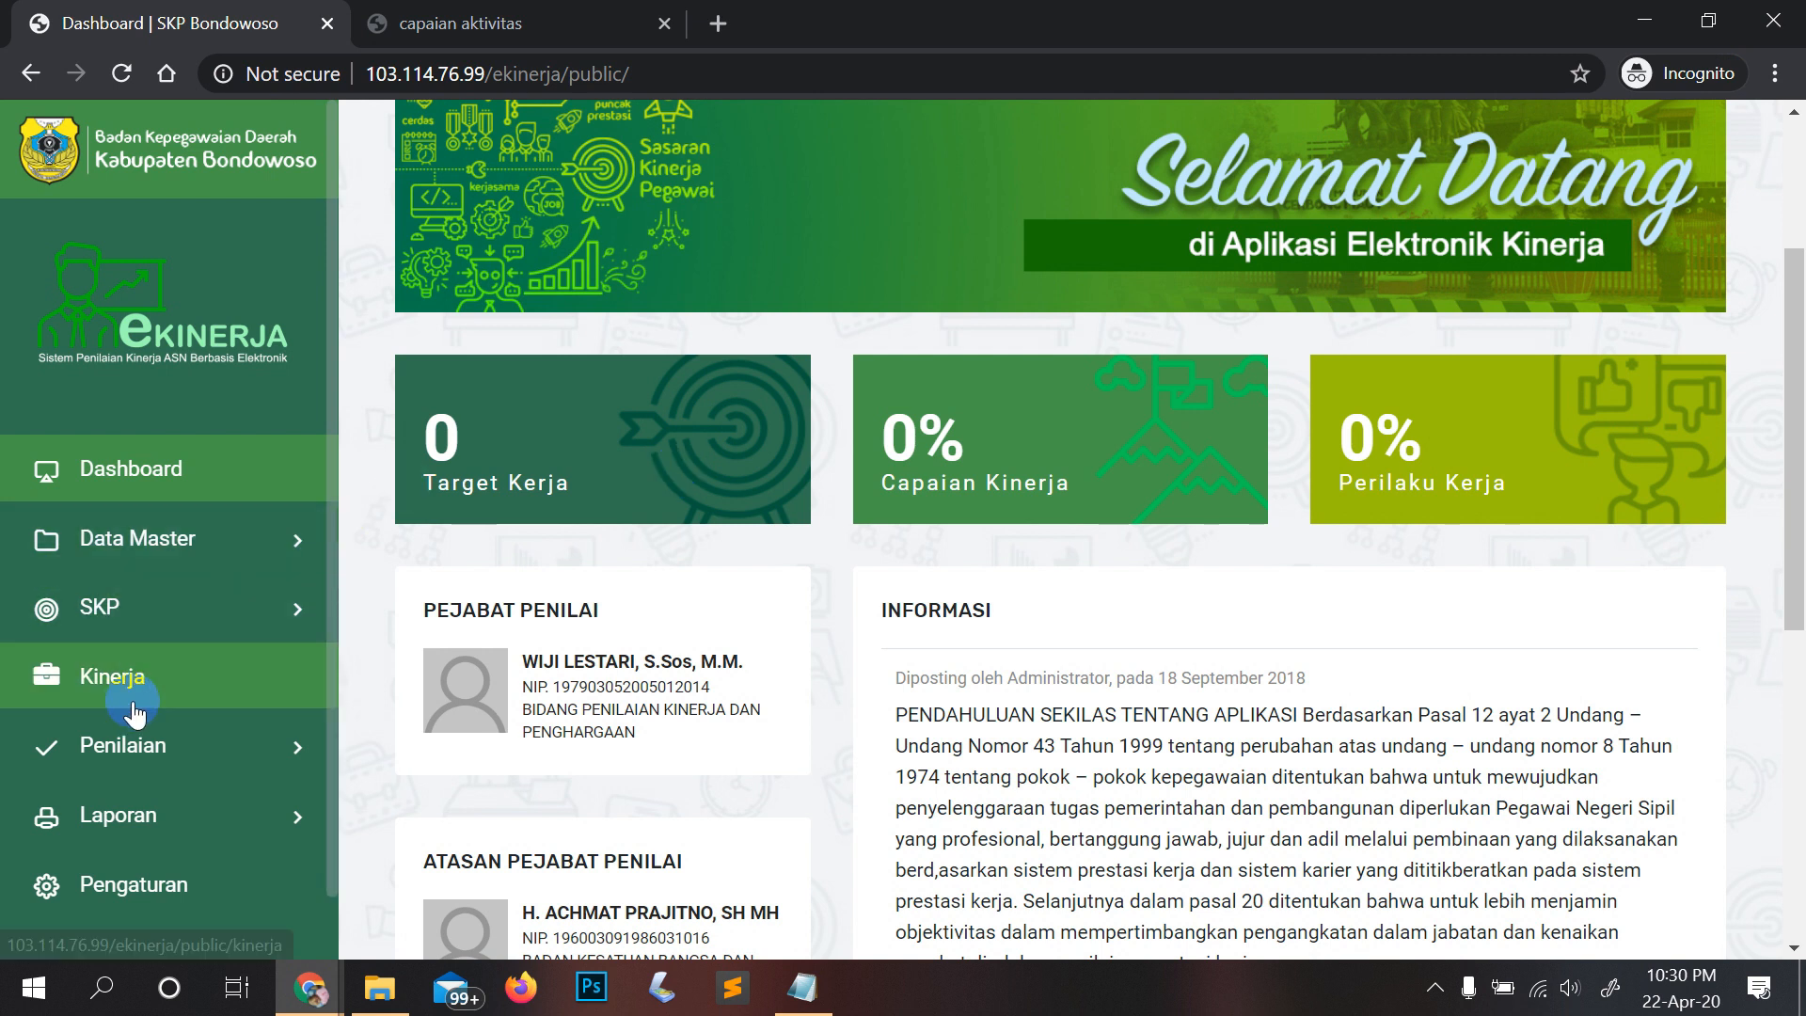
left_click(165, 748)
scroll(207, 602, "down", 1)
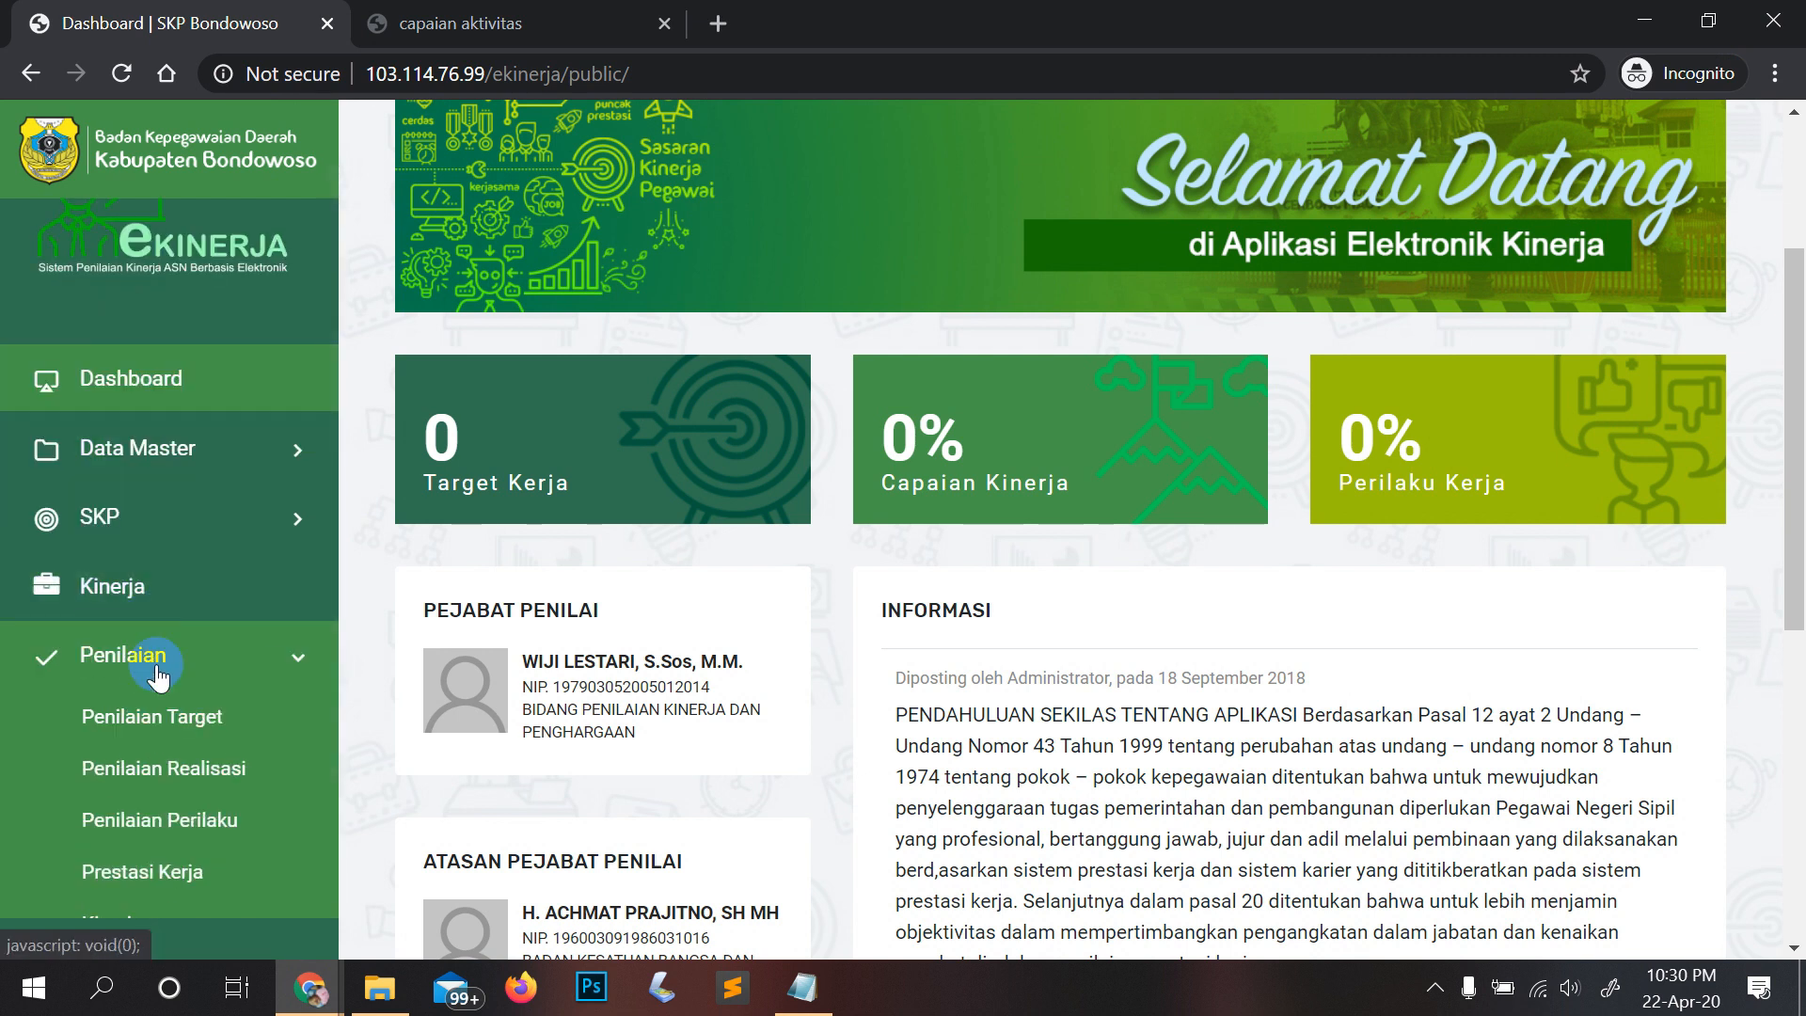
scroll(188, 659, "down", 1)
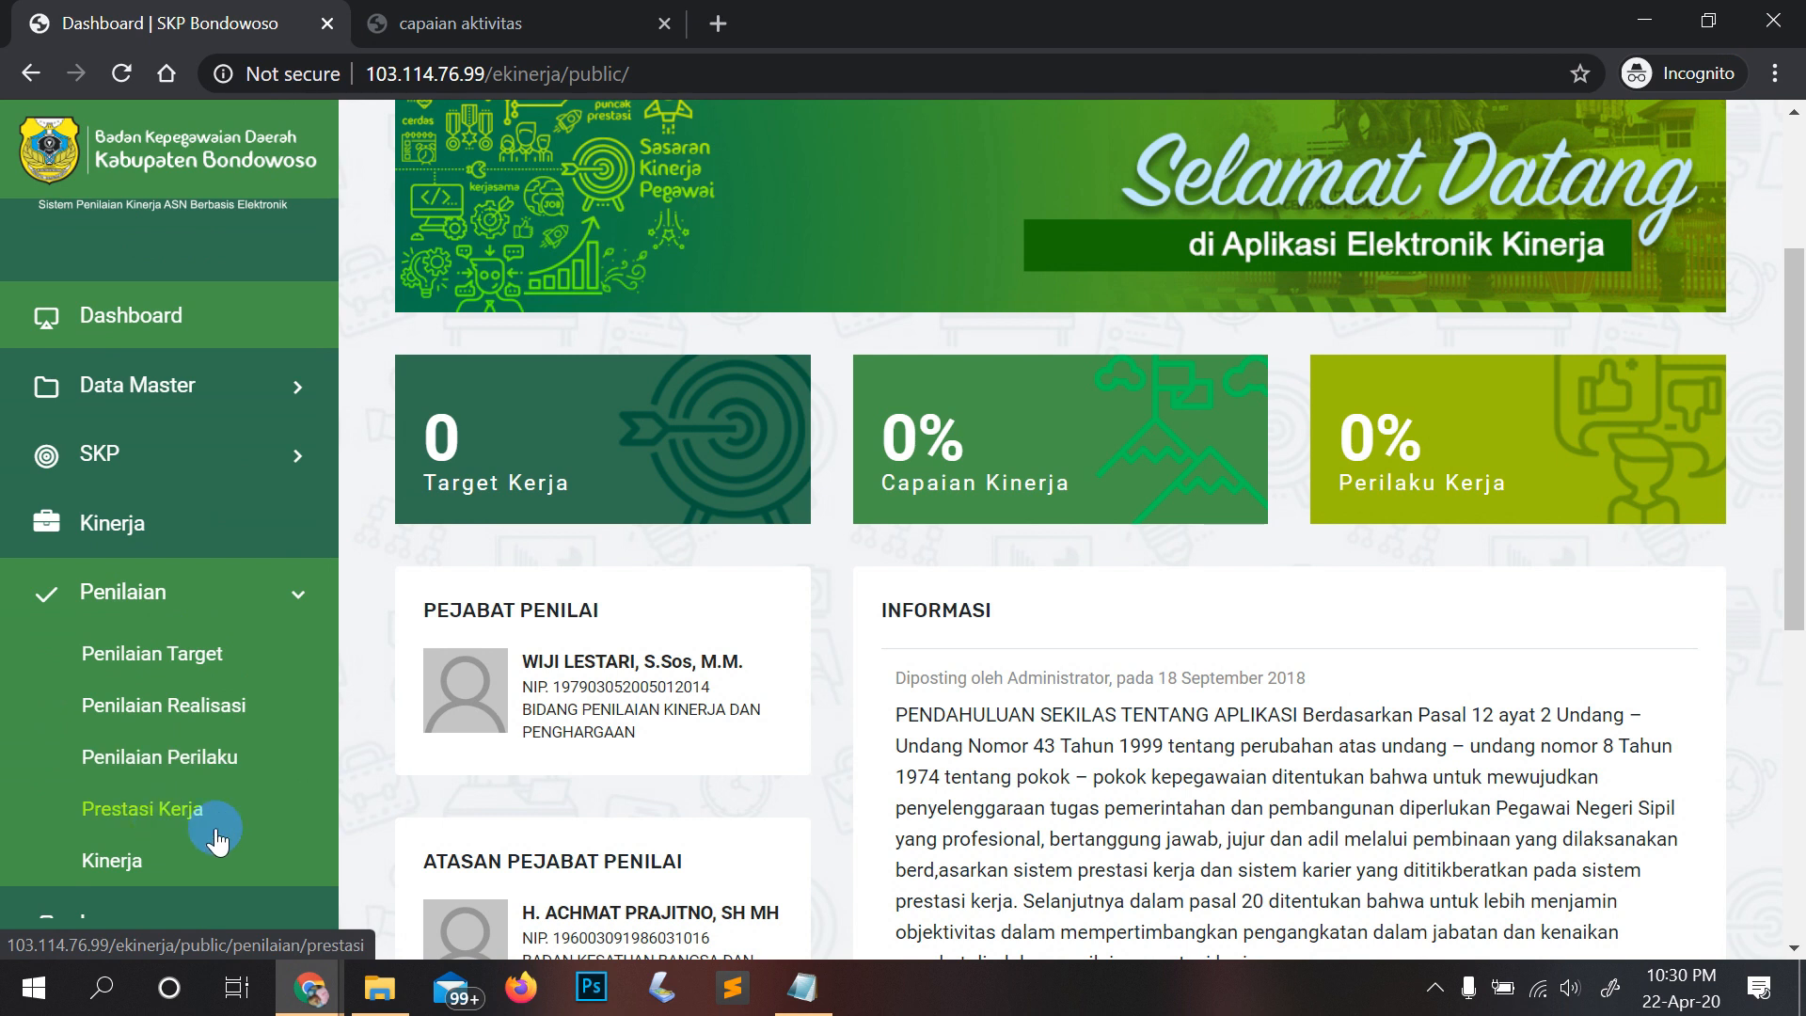
left_click(117, 863)
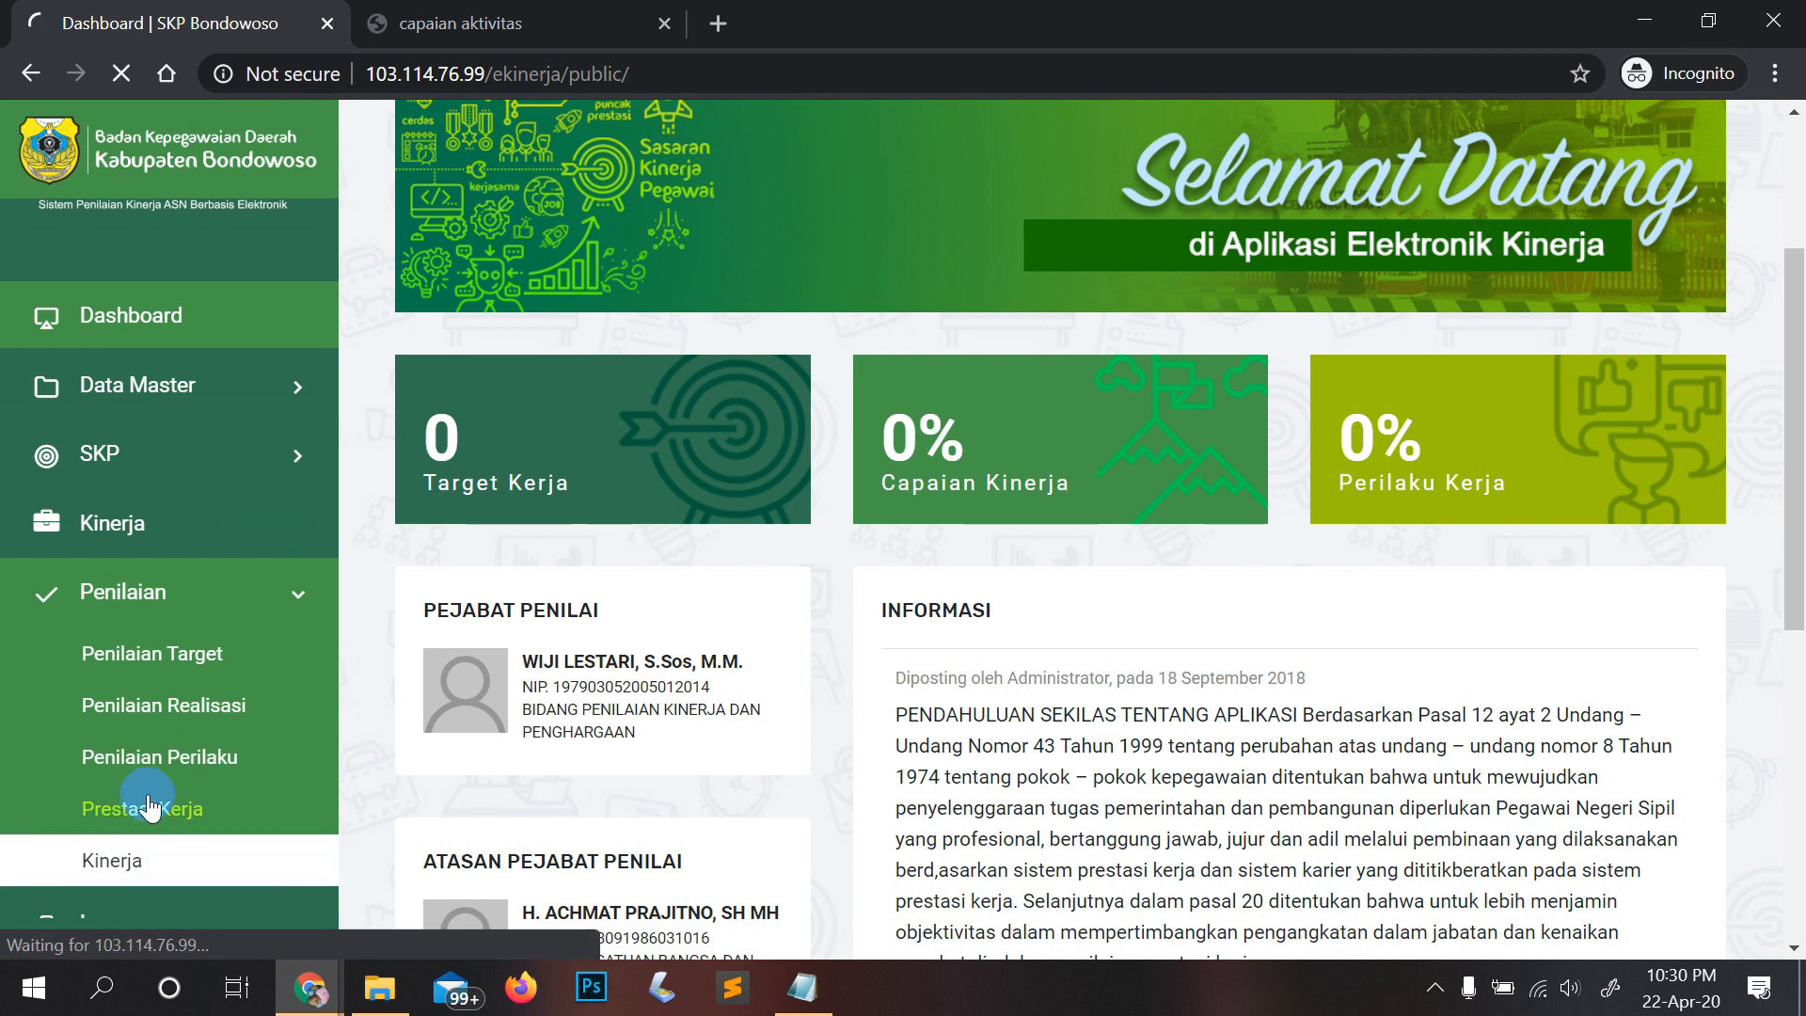
scroll(230, 748, "down", 2)
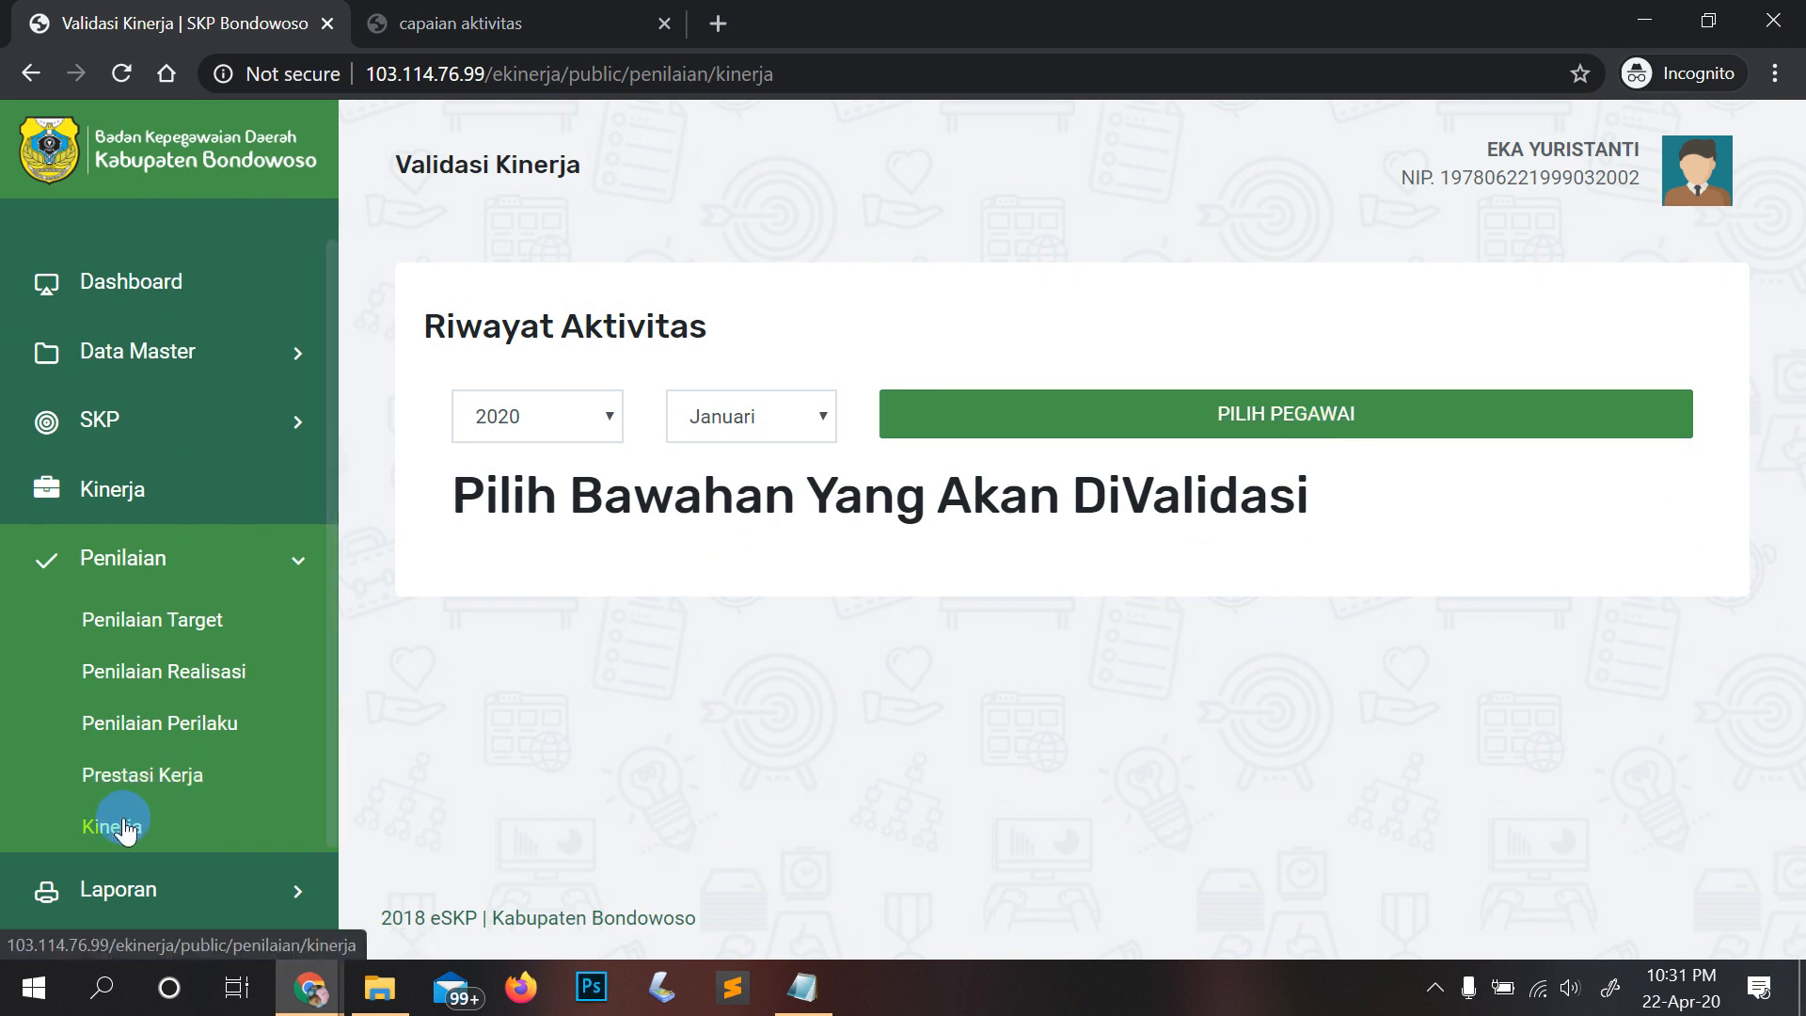
Step: Open the PILIH PEGAWAI picker and search the subordinates for 'AMZE'
left_click(1248, 441)
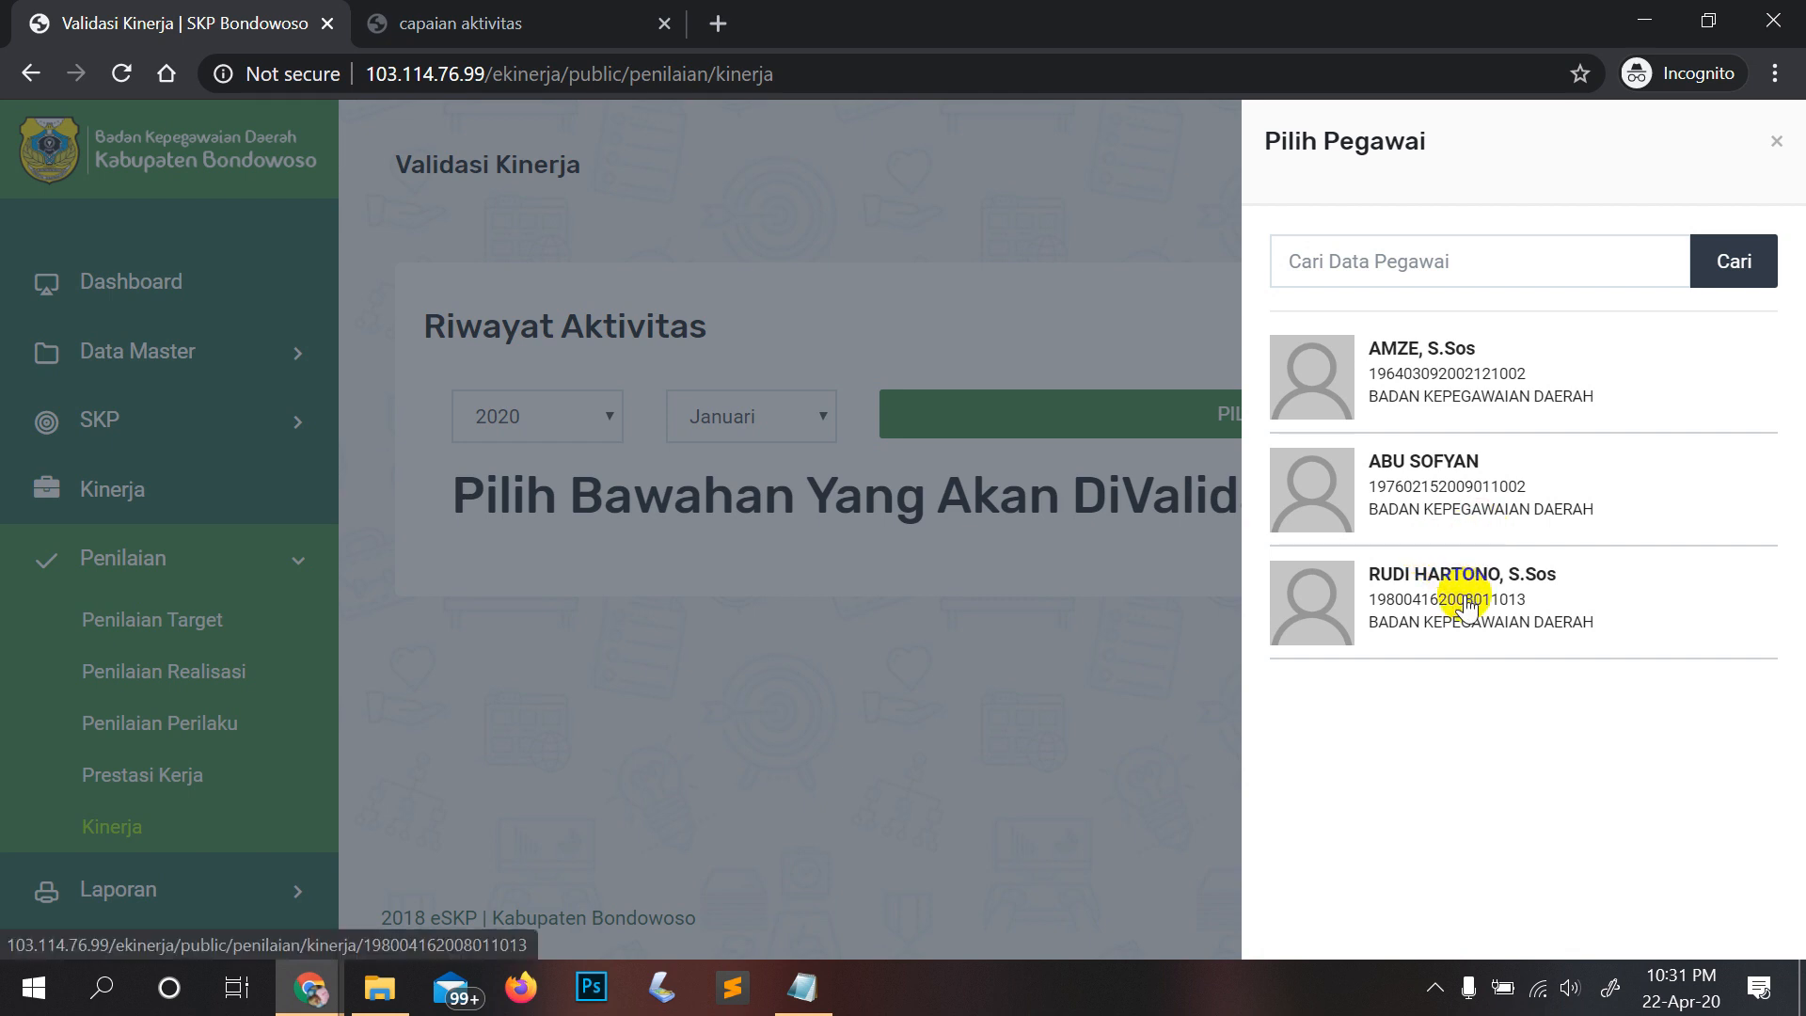
left_click(1170, 420)
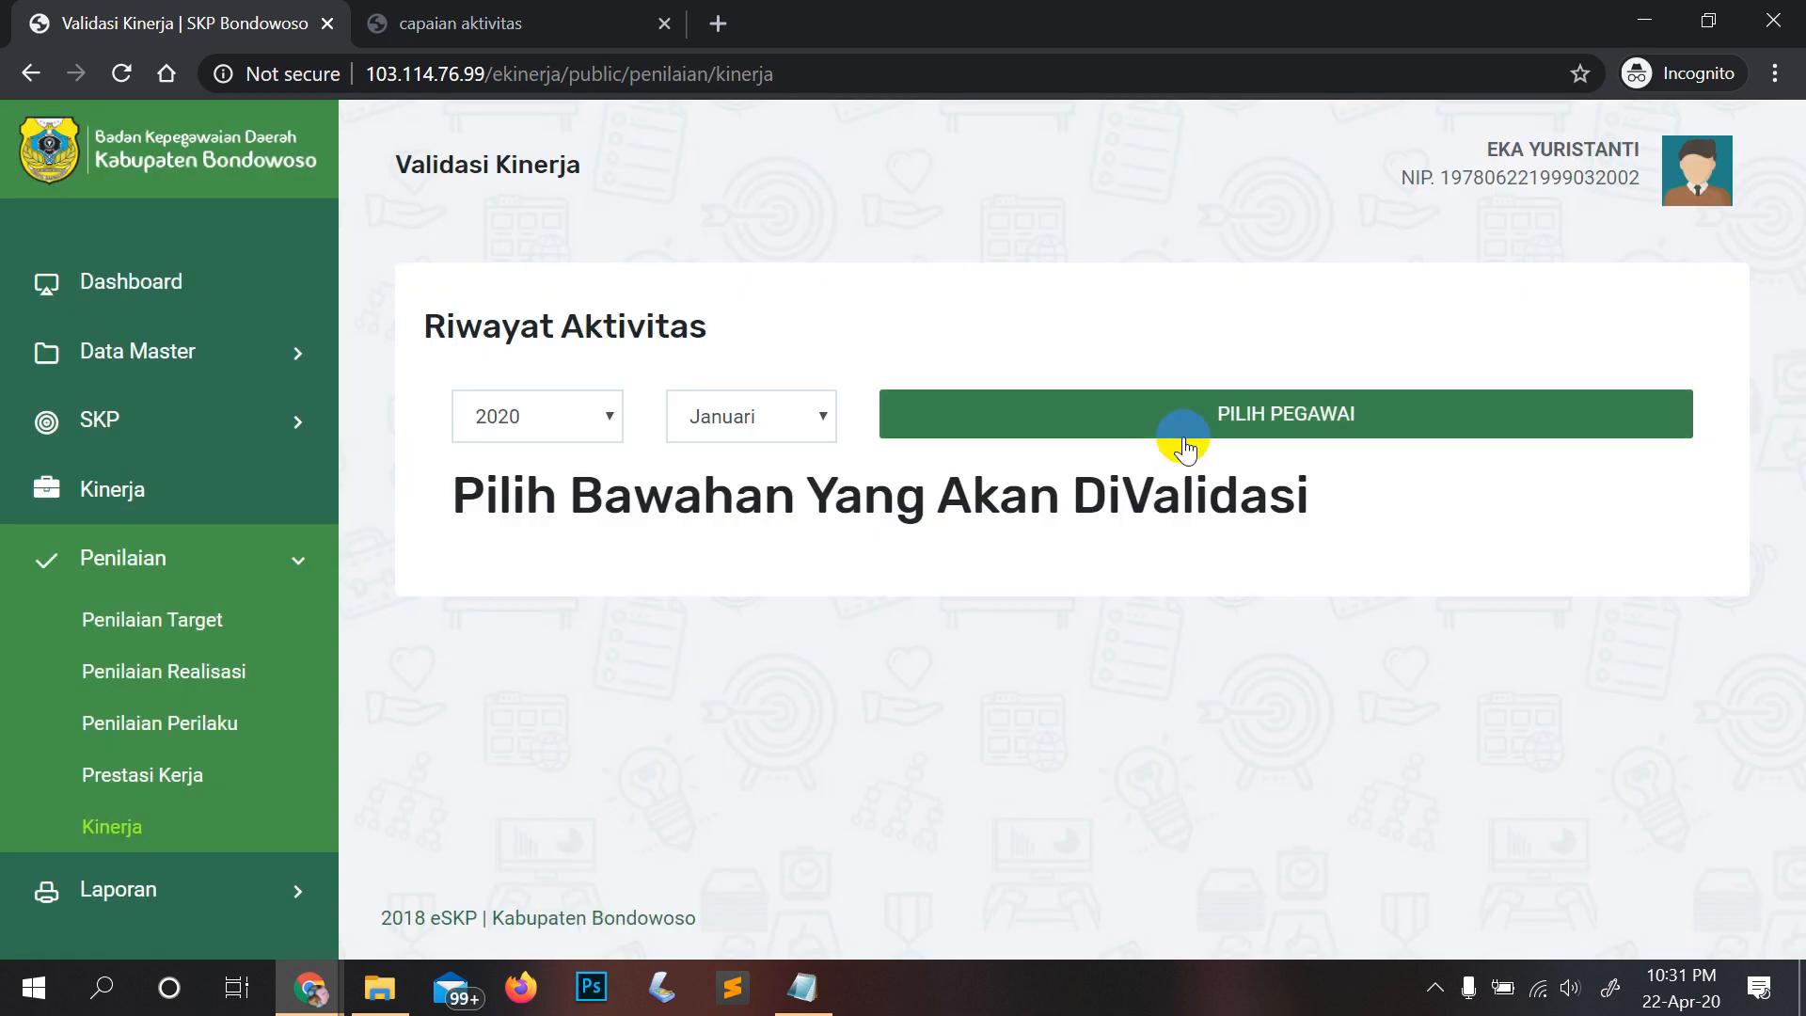
left_click(1211, 429)
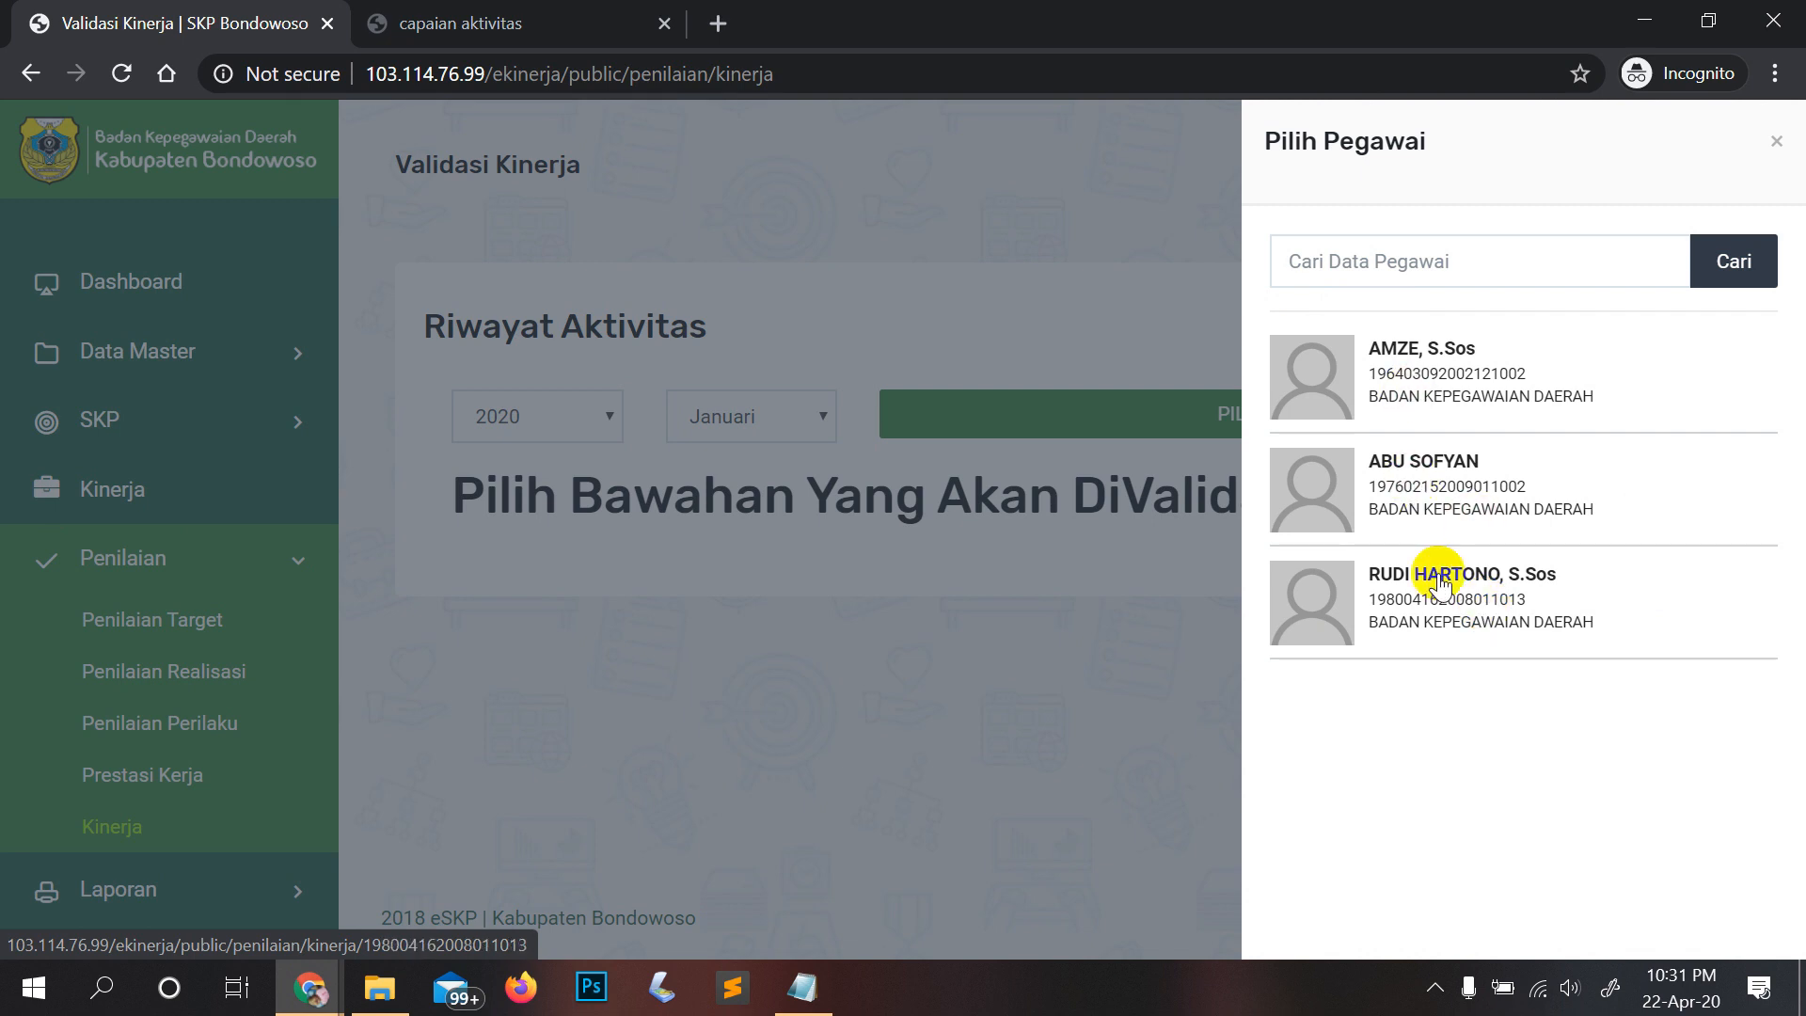
left_click(1431, 262)
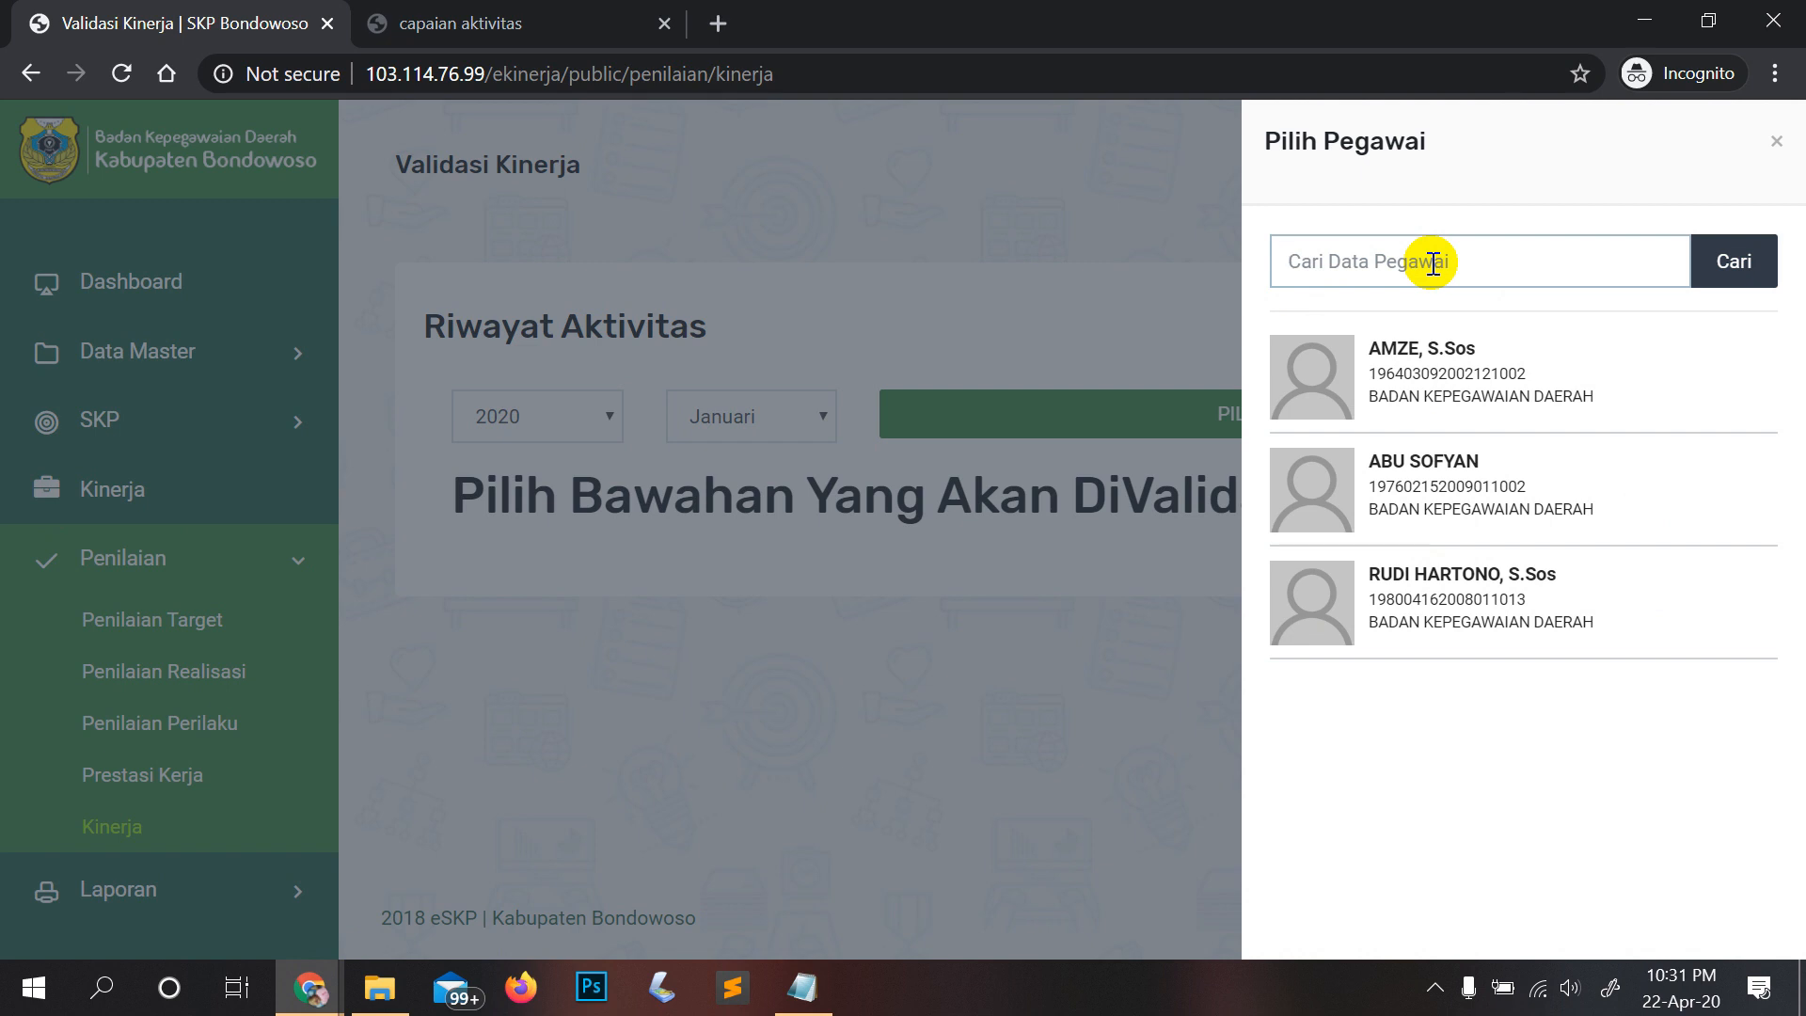
type("AMZE")
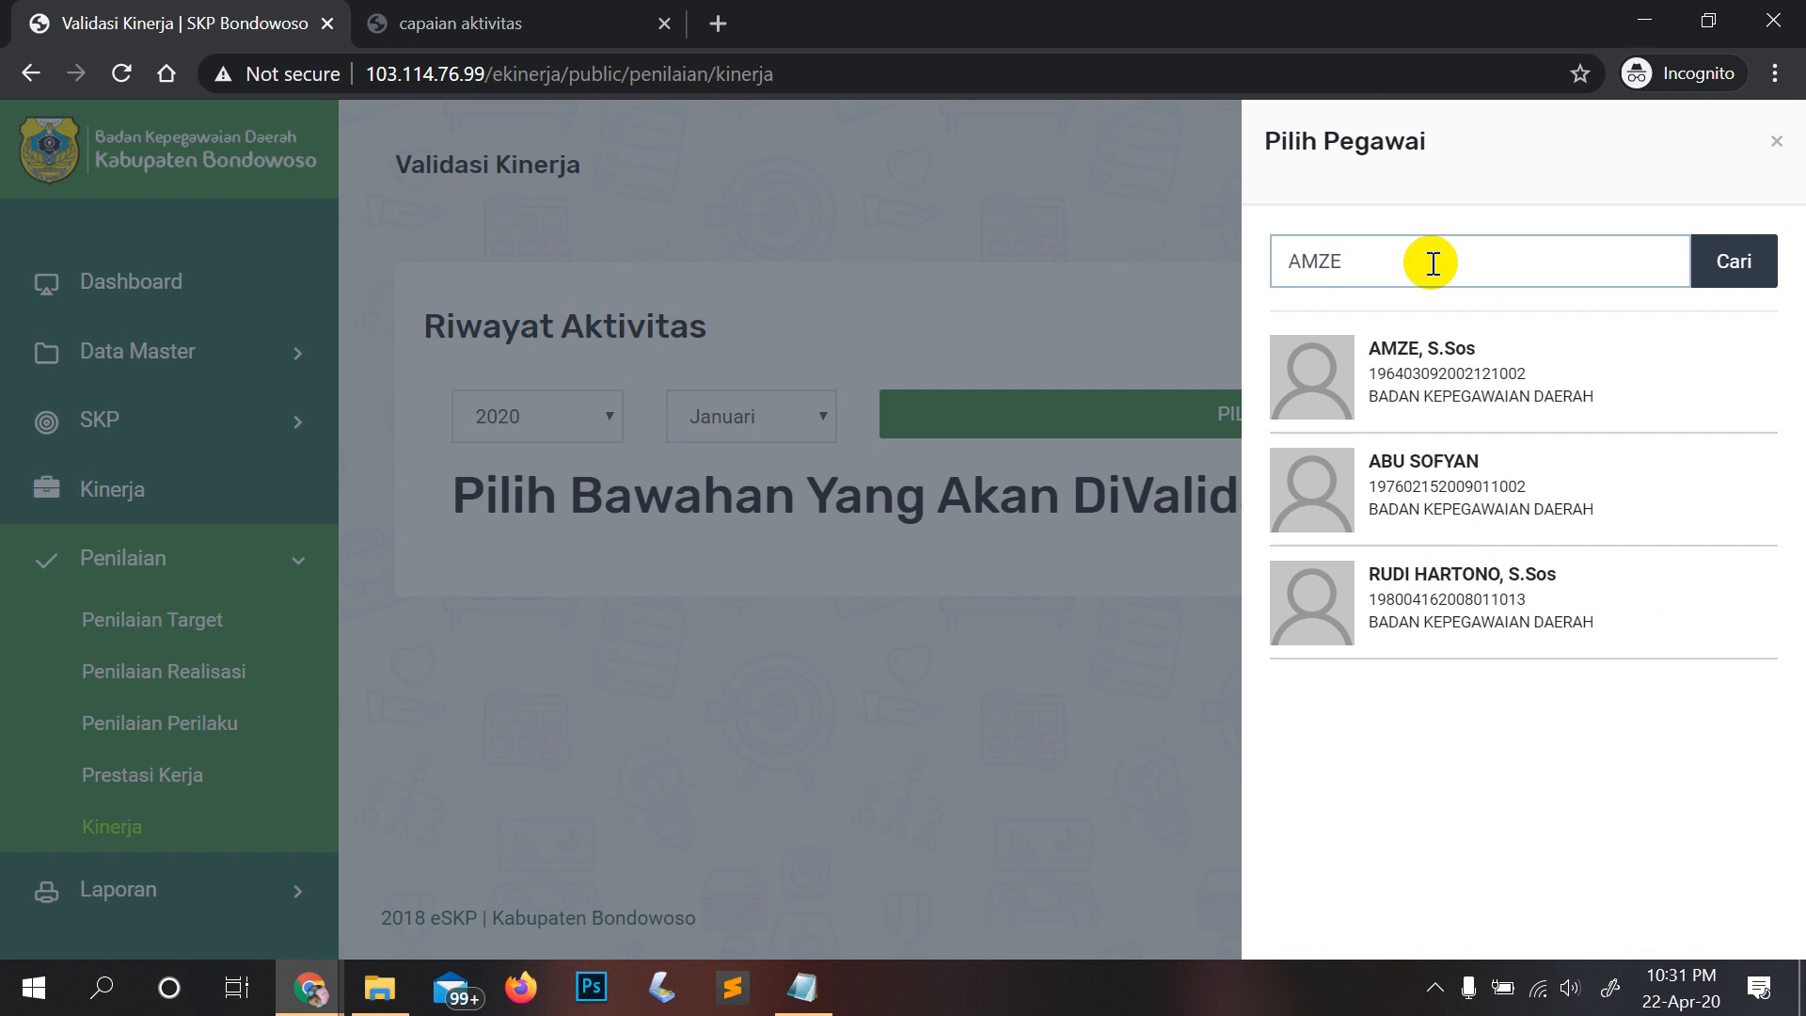
left_click(1702, 253)
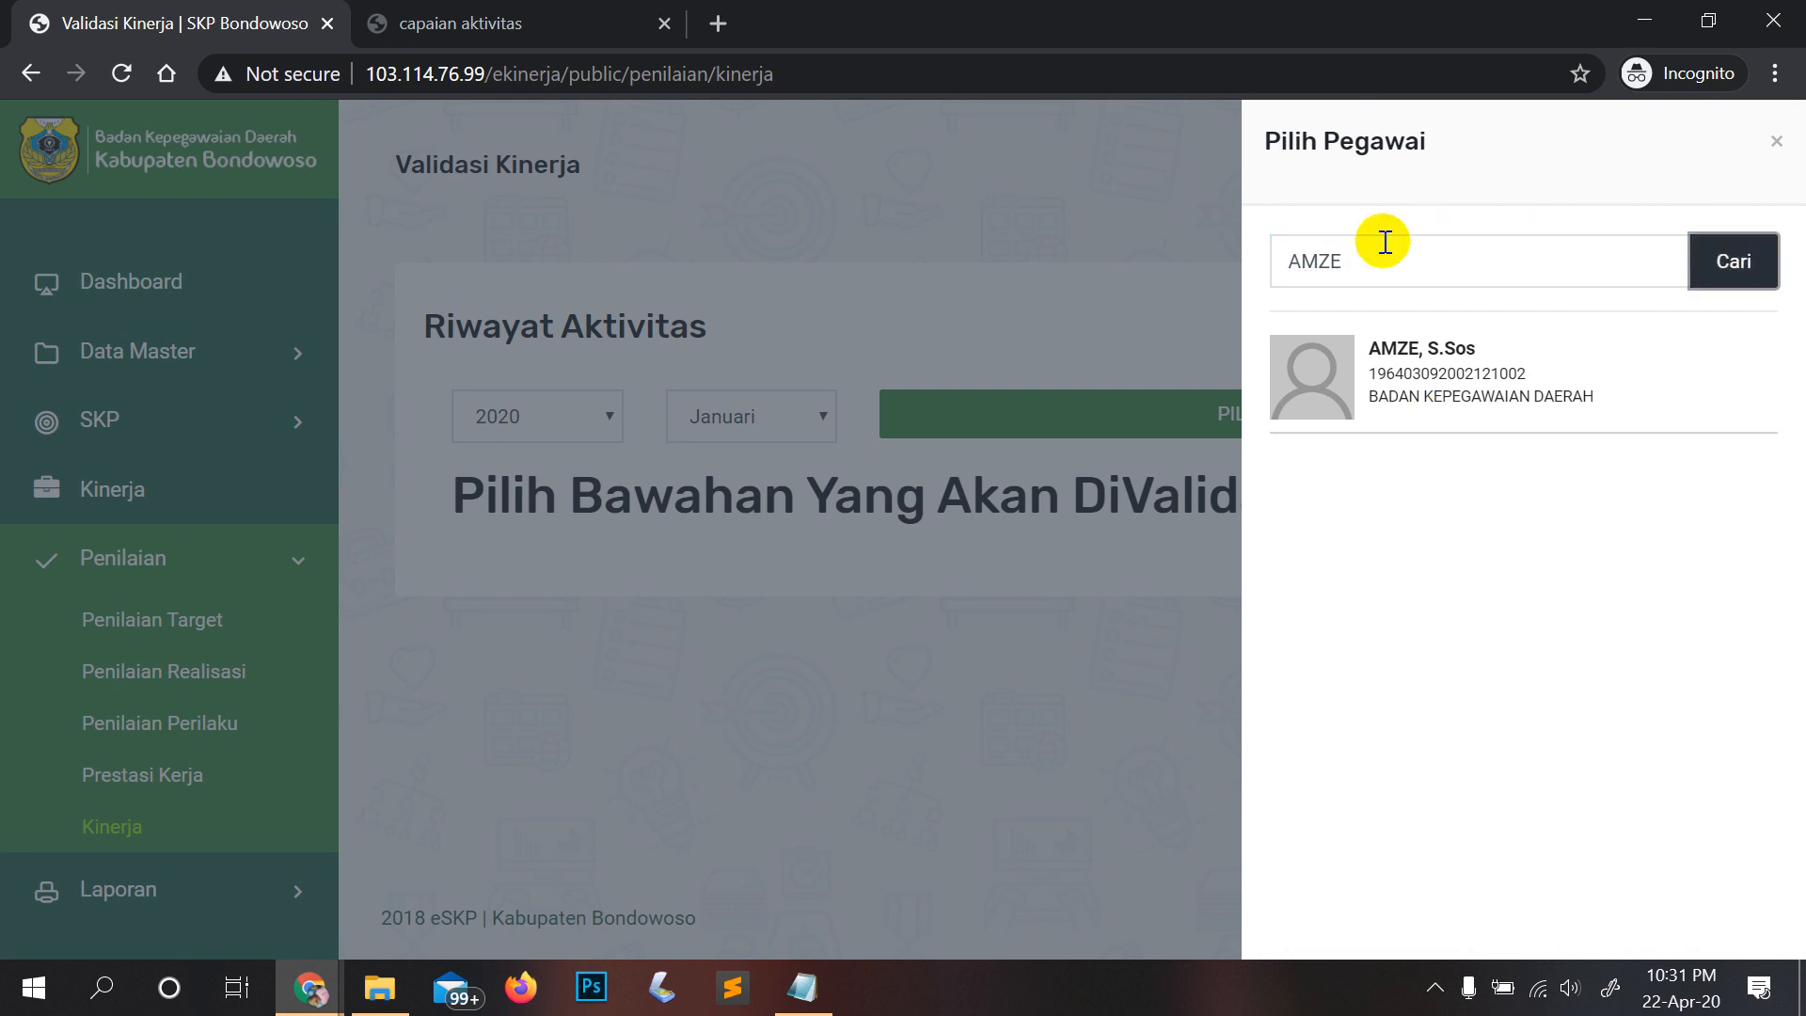
Step: Clear the search box and search again so all three subordinates are listed
left_click(1727, 274)
left_click_drag(1425, 236, 1173, 227)
key("BackSpace")
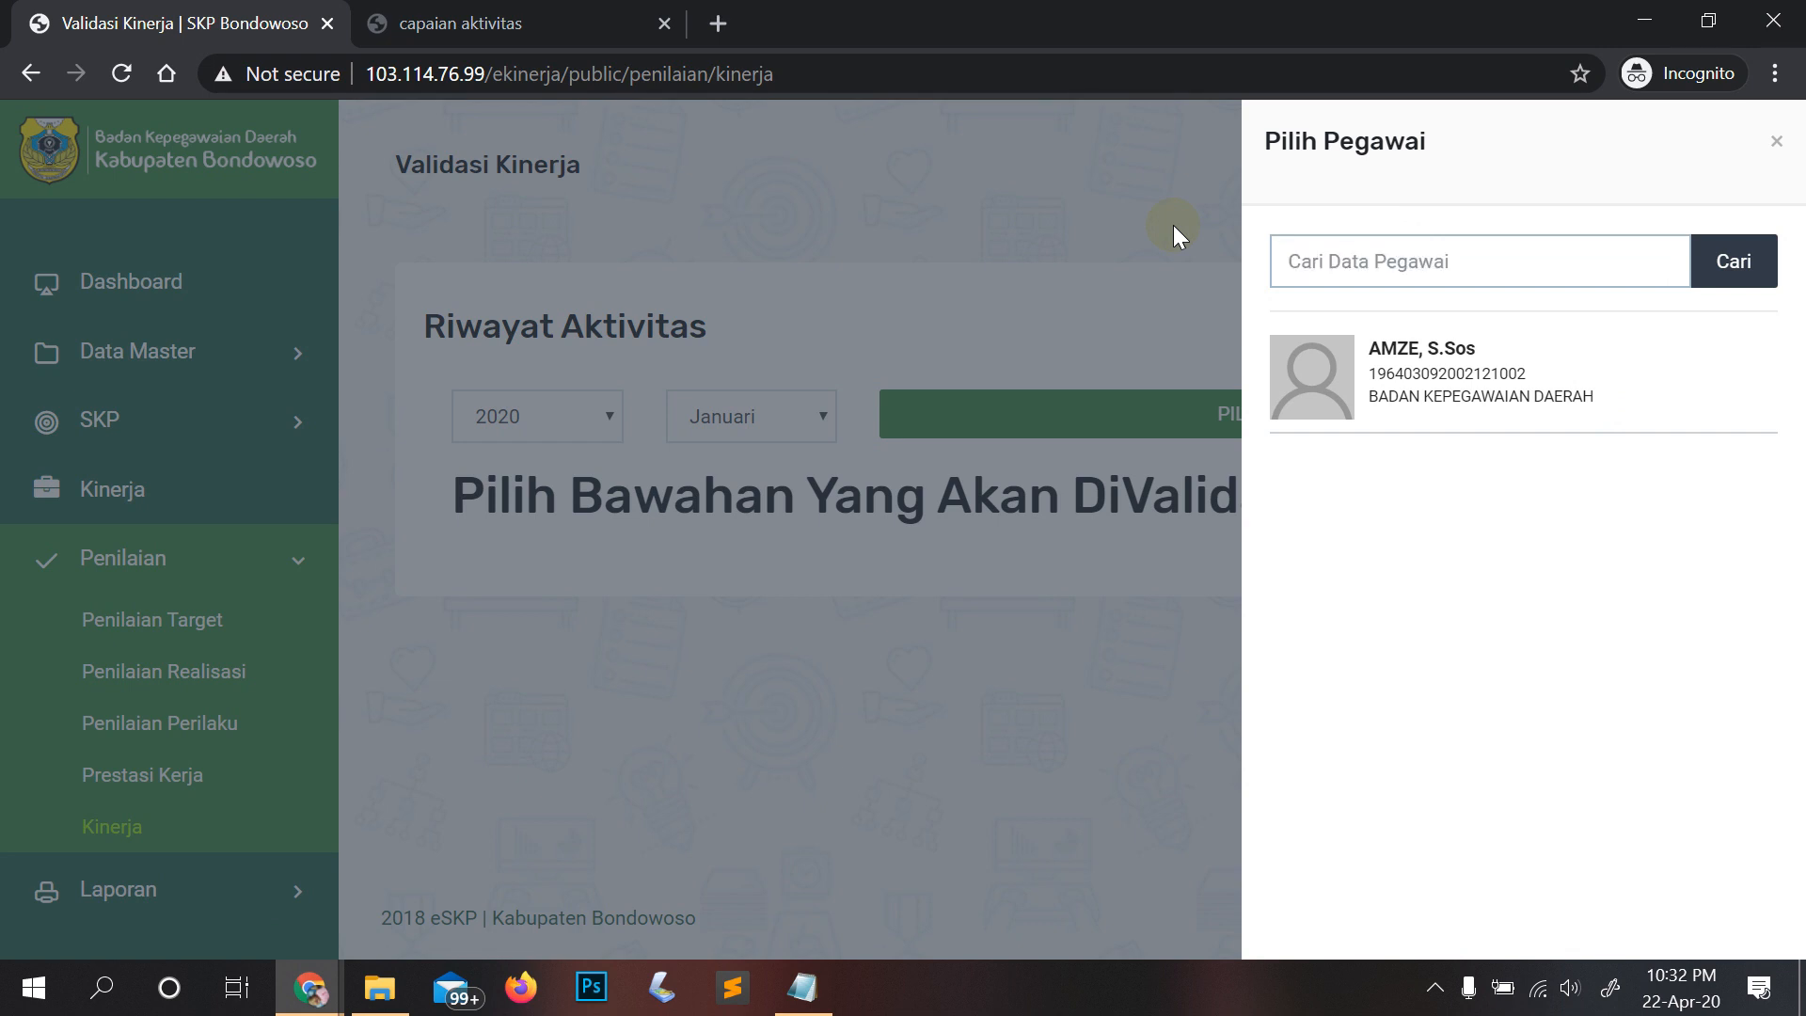
left_click(1702, 279)
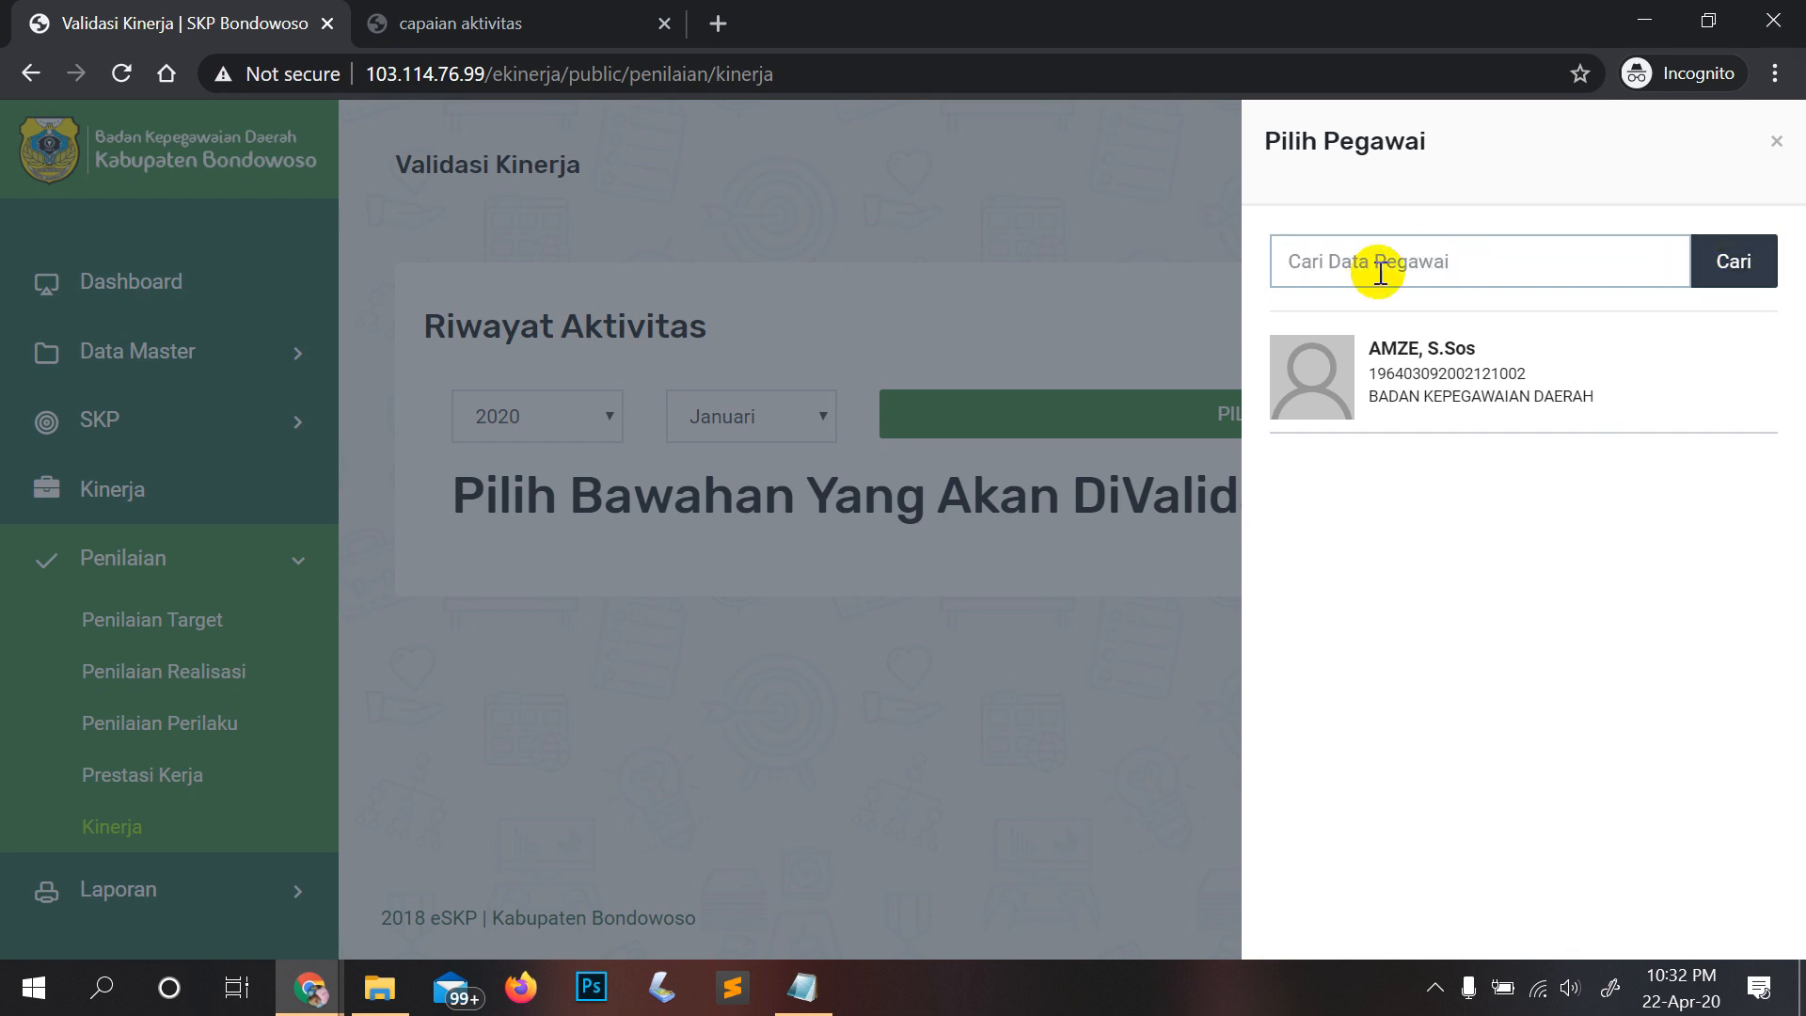
left_click(1757, 269)
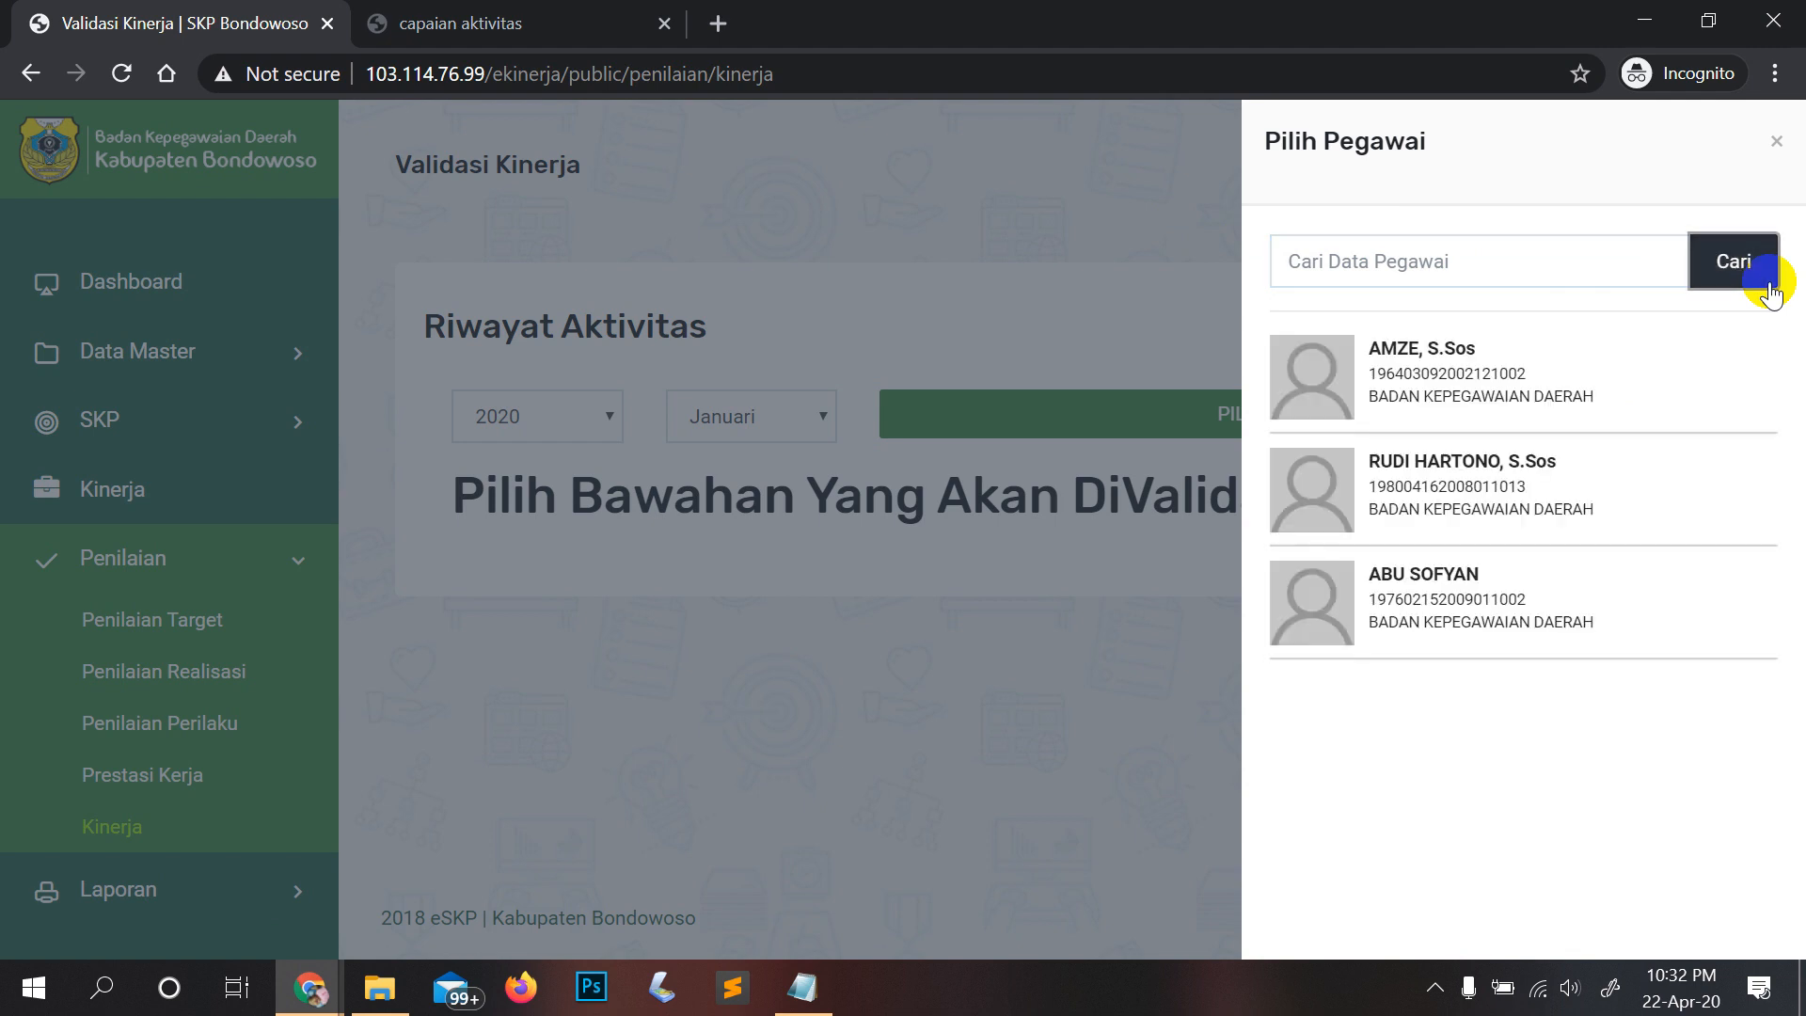
Step: Open the chosen subordinate's assessment page and review their ten verified 2020 targets
left_click(1457, 491)
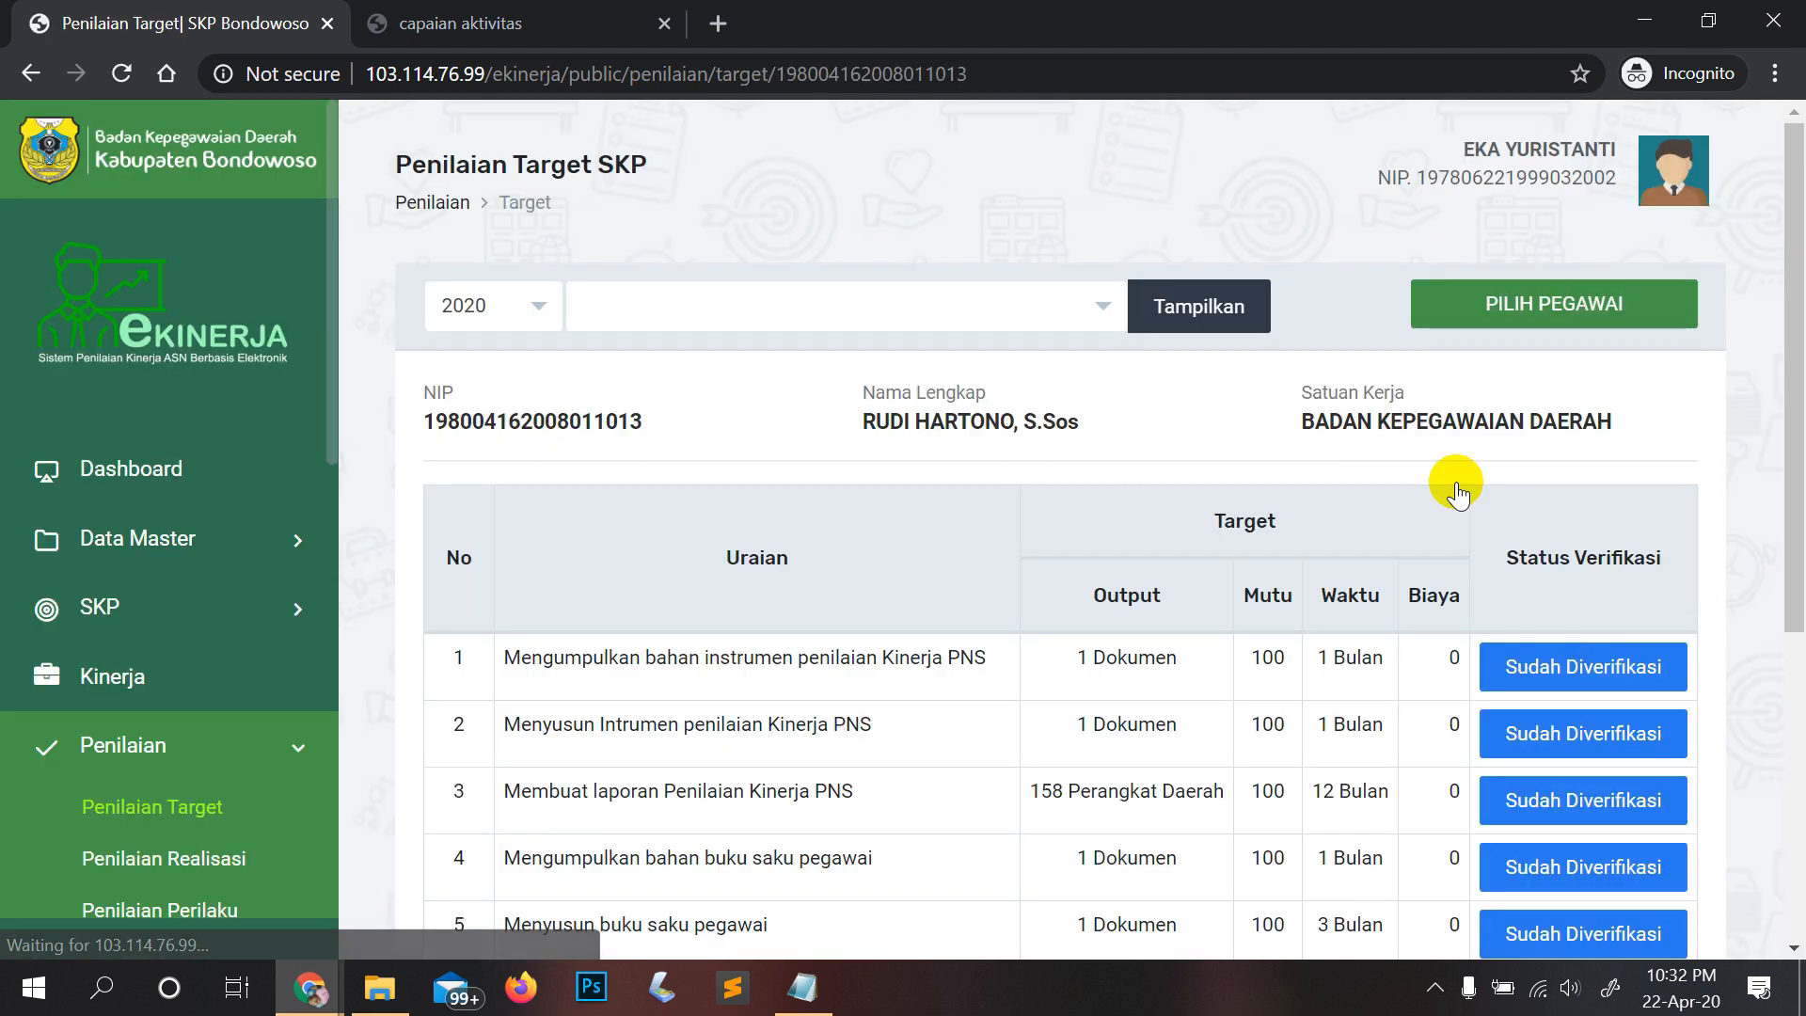
left_click_drag(985, 424, 1016, 428)
left_click(1249, 429)
scroll(1240, 444, "down", 3)
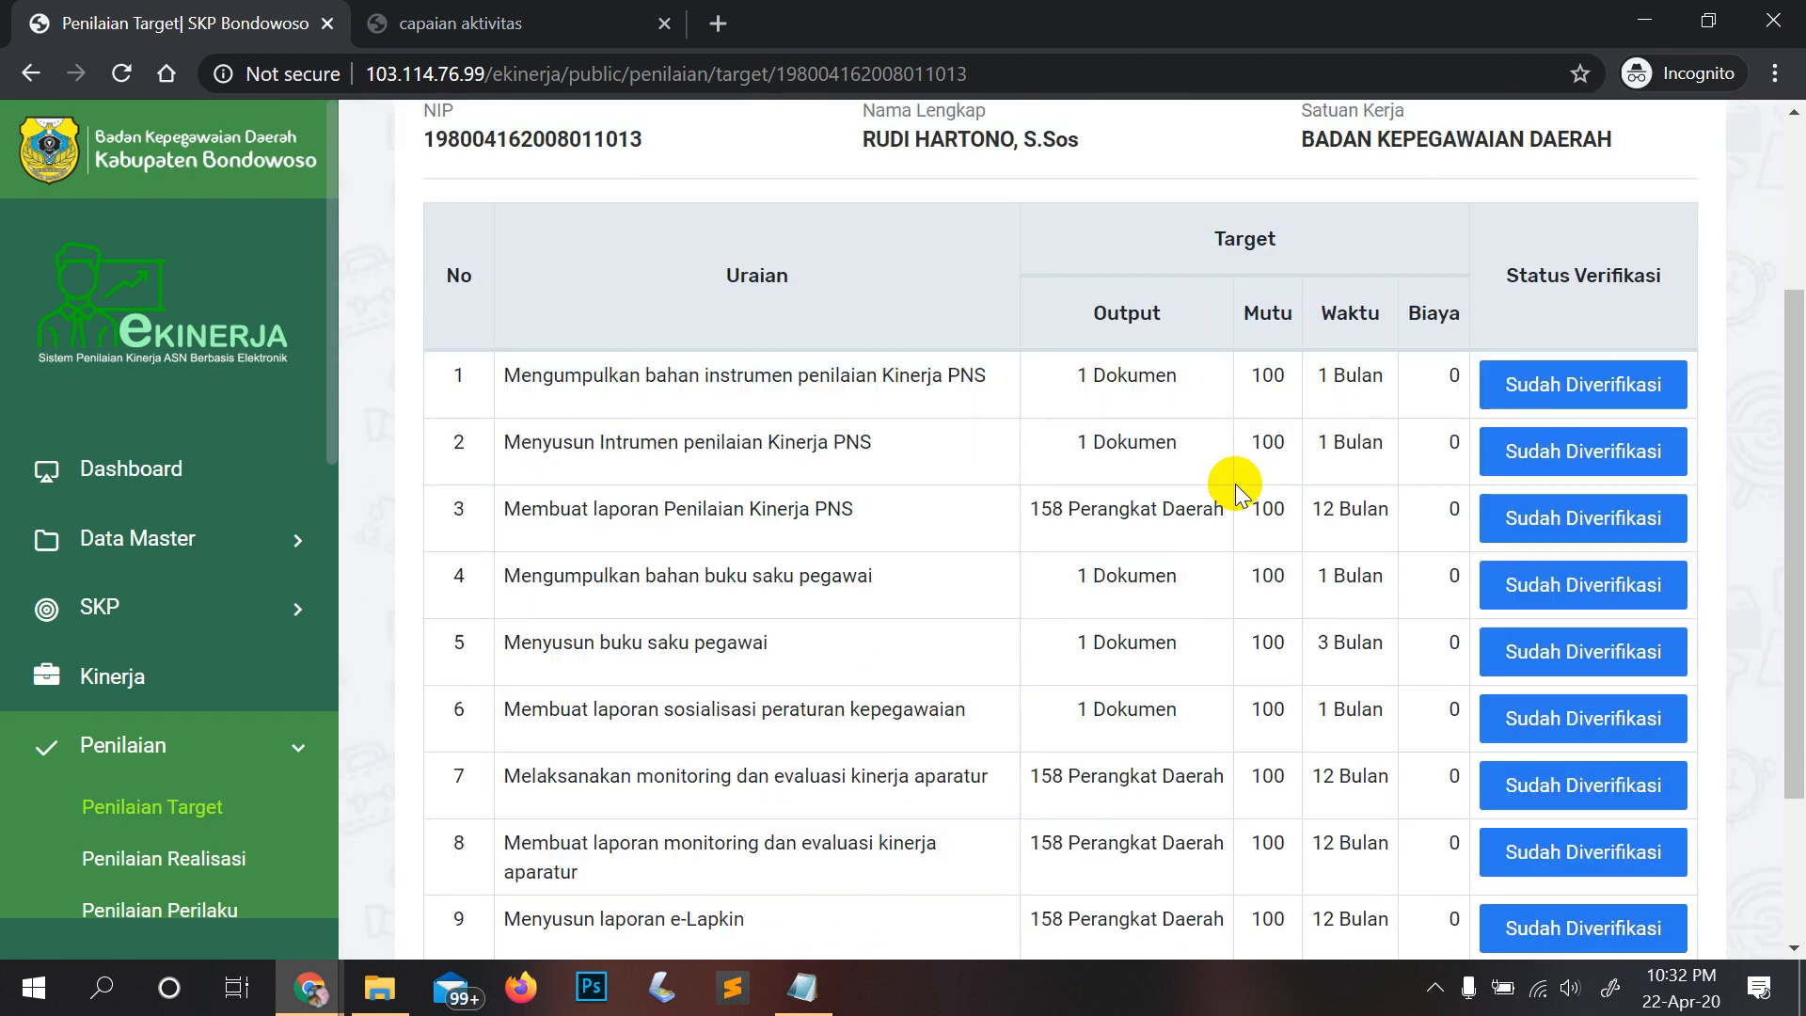
scroll(988, 480, "up", 3)
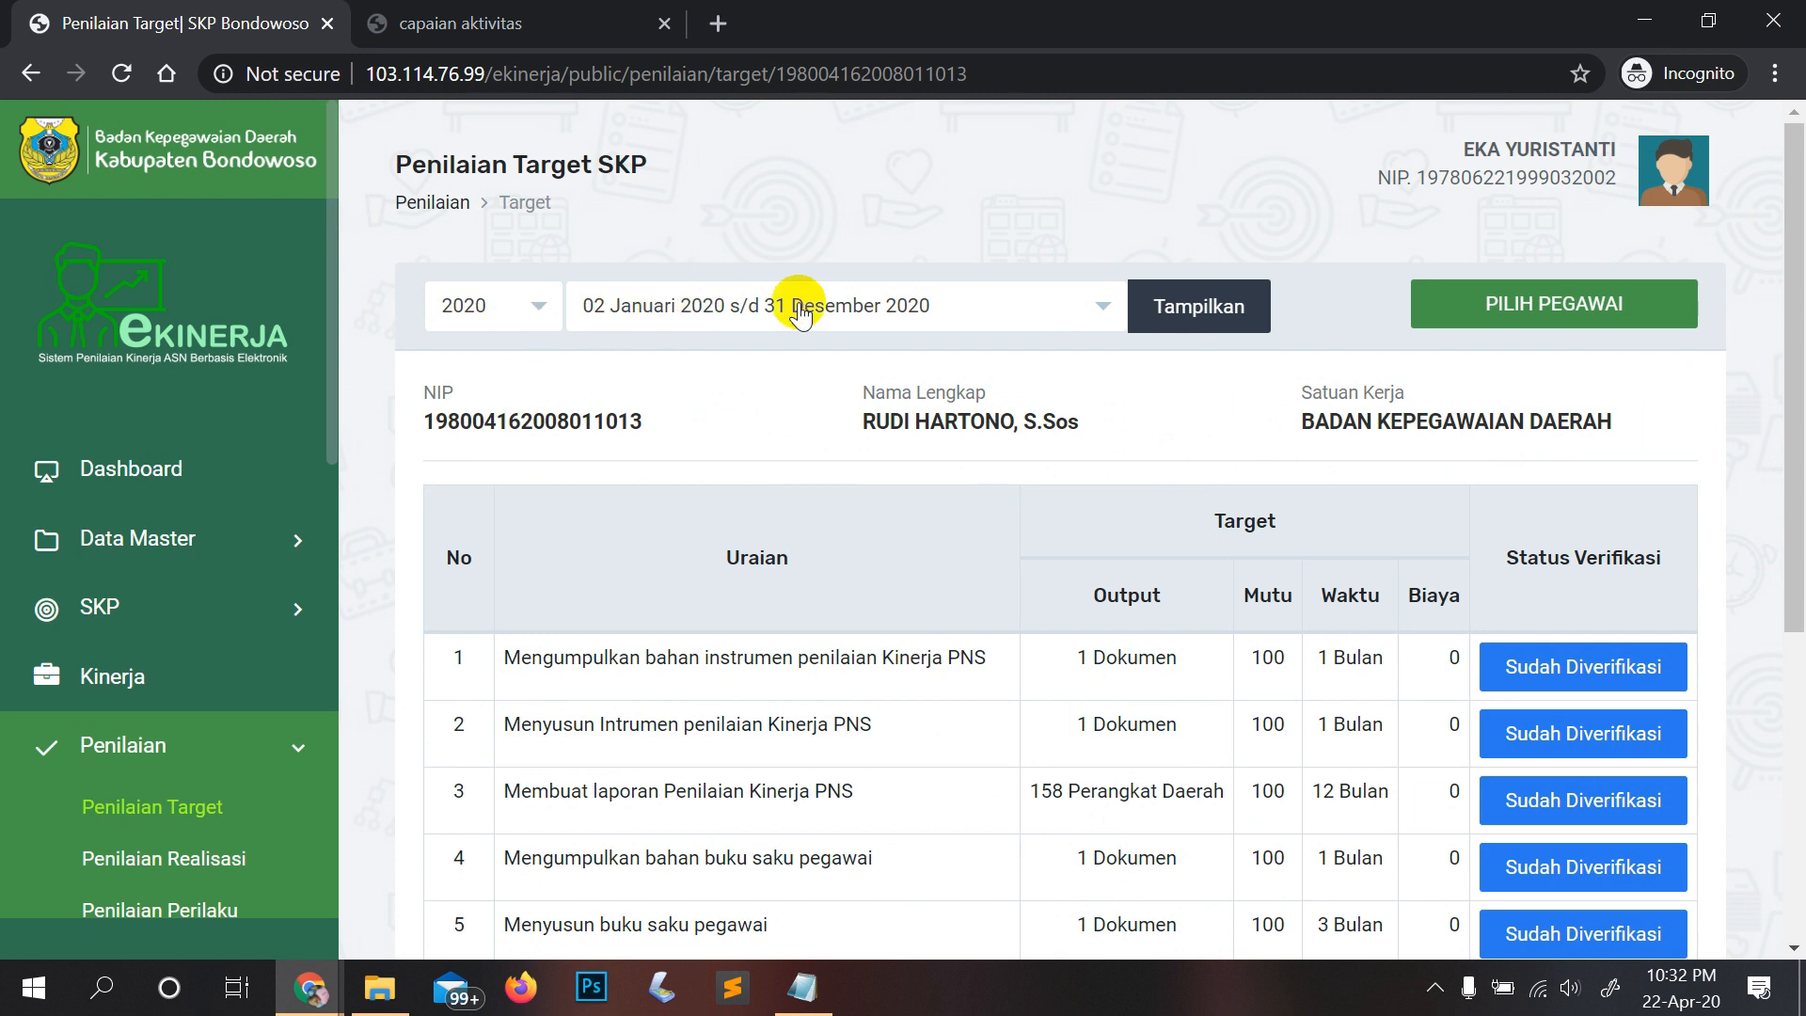
scroll(1221, 532, "down", 4)
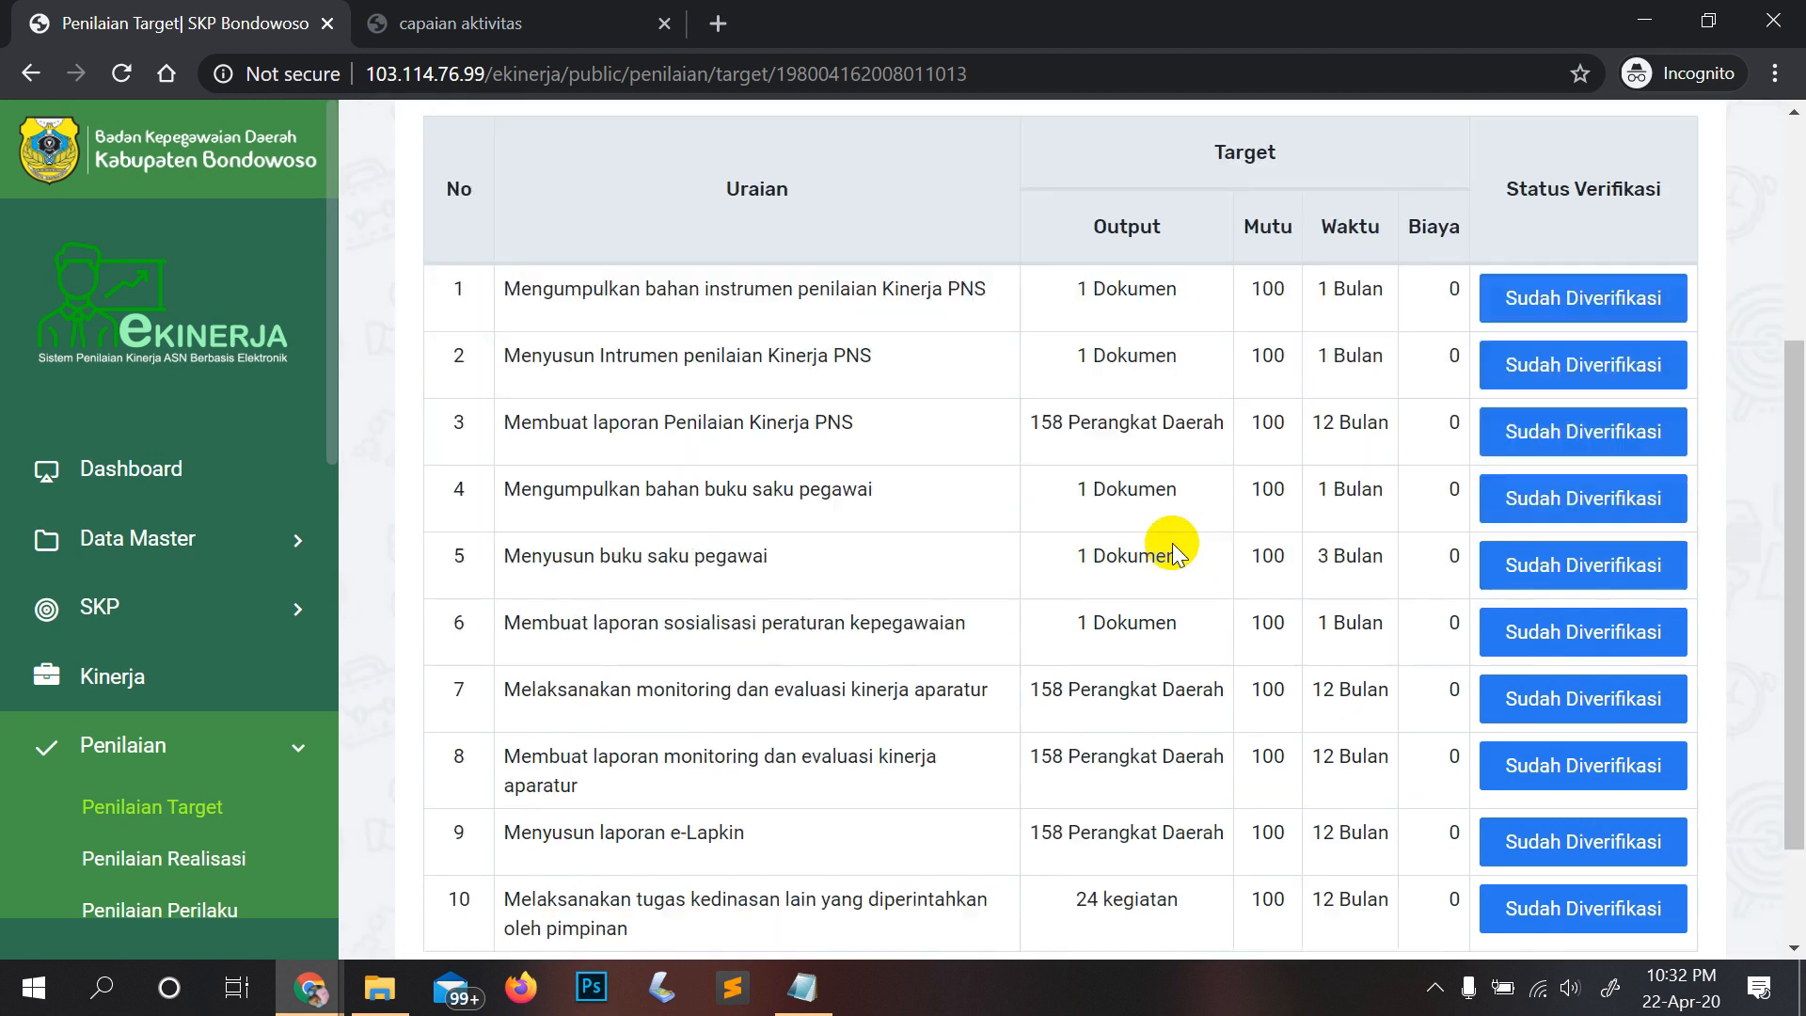
scroll(1249, 443, "up", 4)
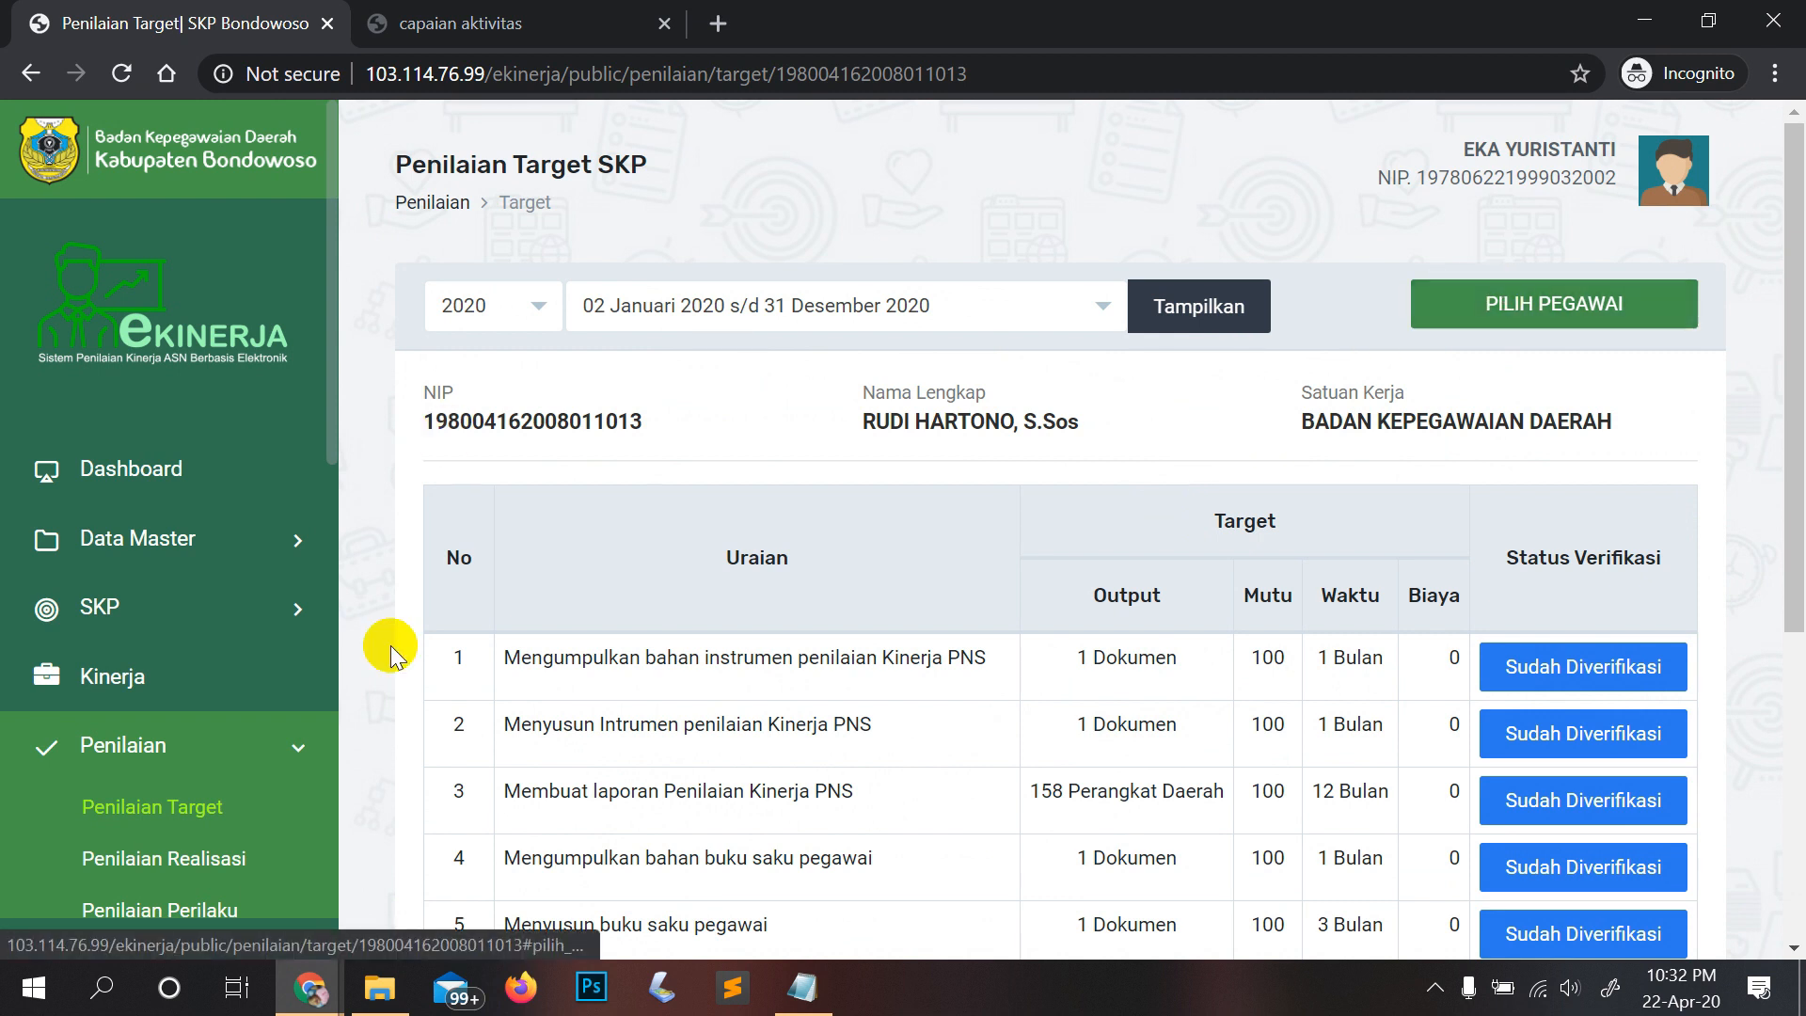
scroll(146, 752, "down", 2)
Step: Go to Penilaian > Kinerja and bring up the PILIH PEGAWAI employee panel
left_click(132, 795)
left_click(117, 884)
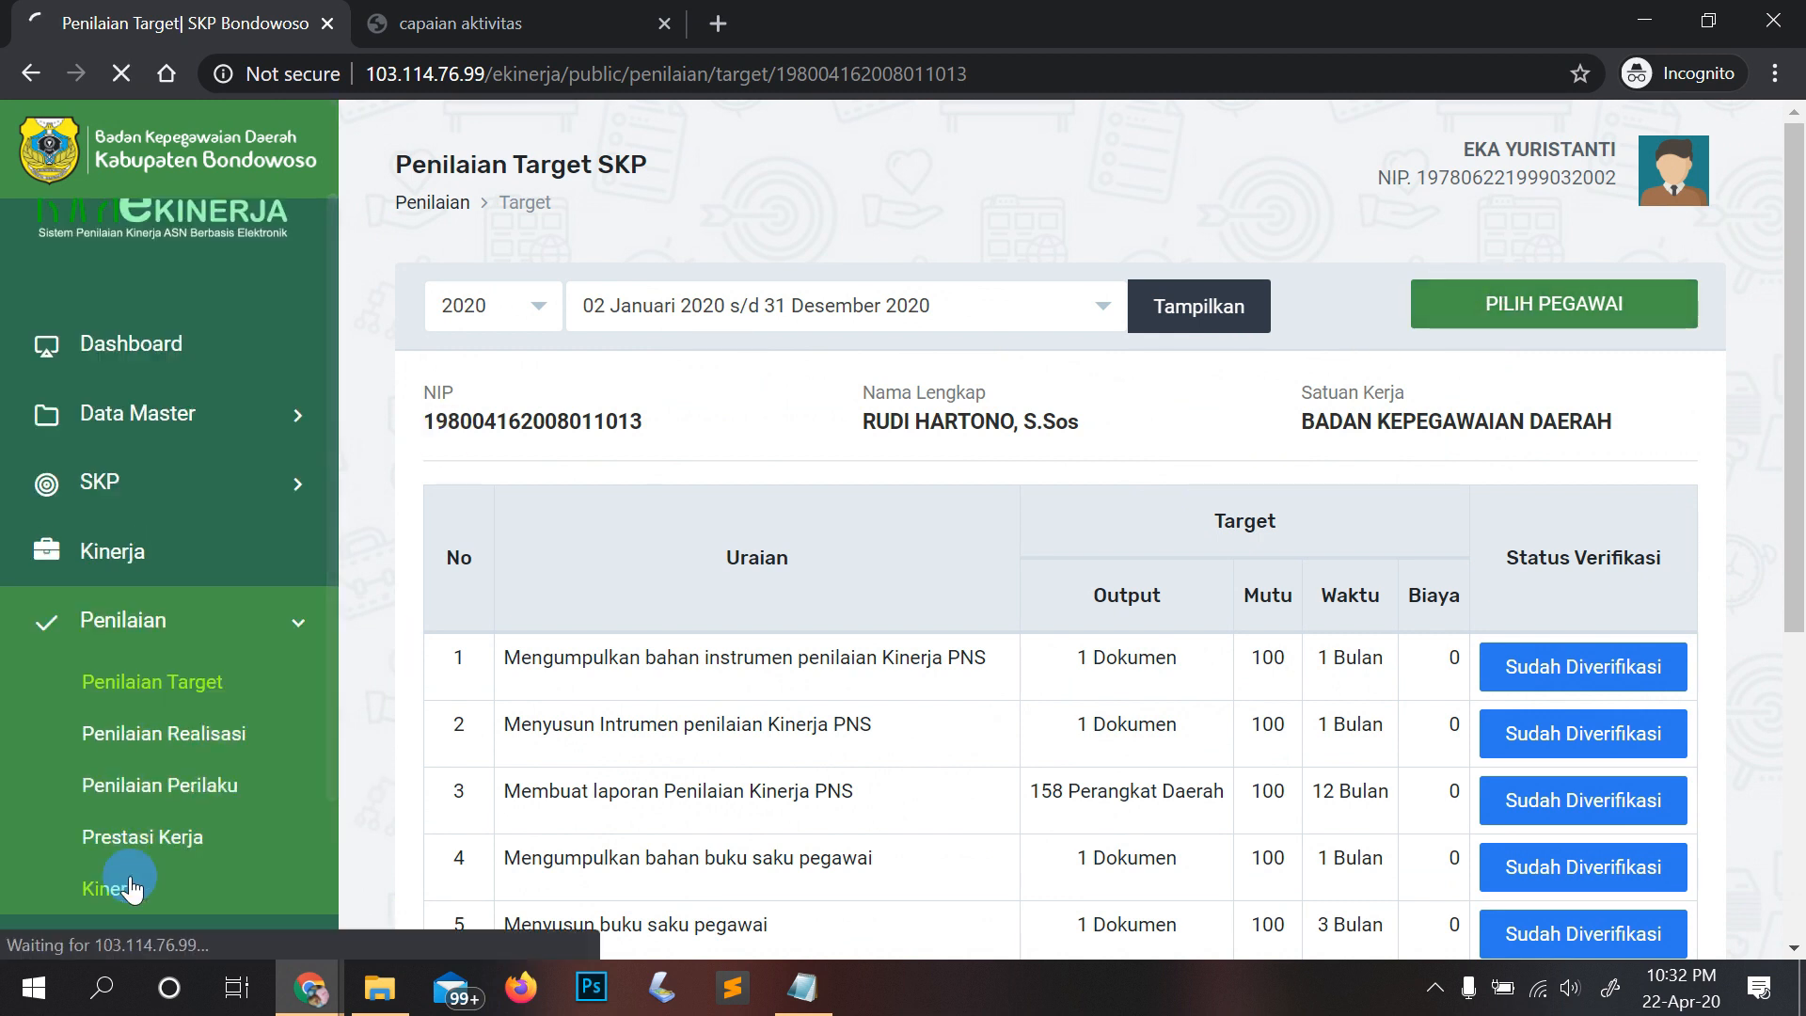
left_click(899, 414)
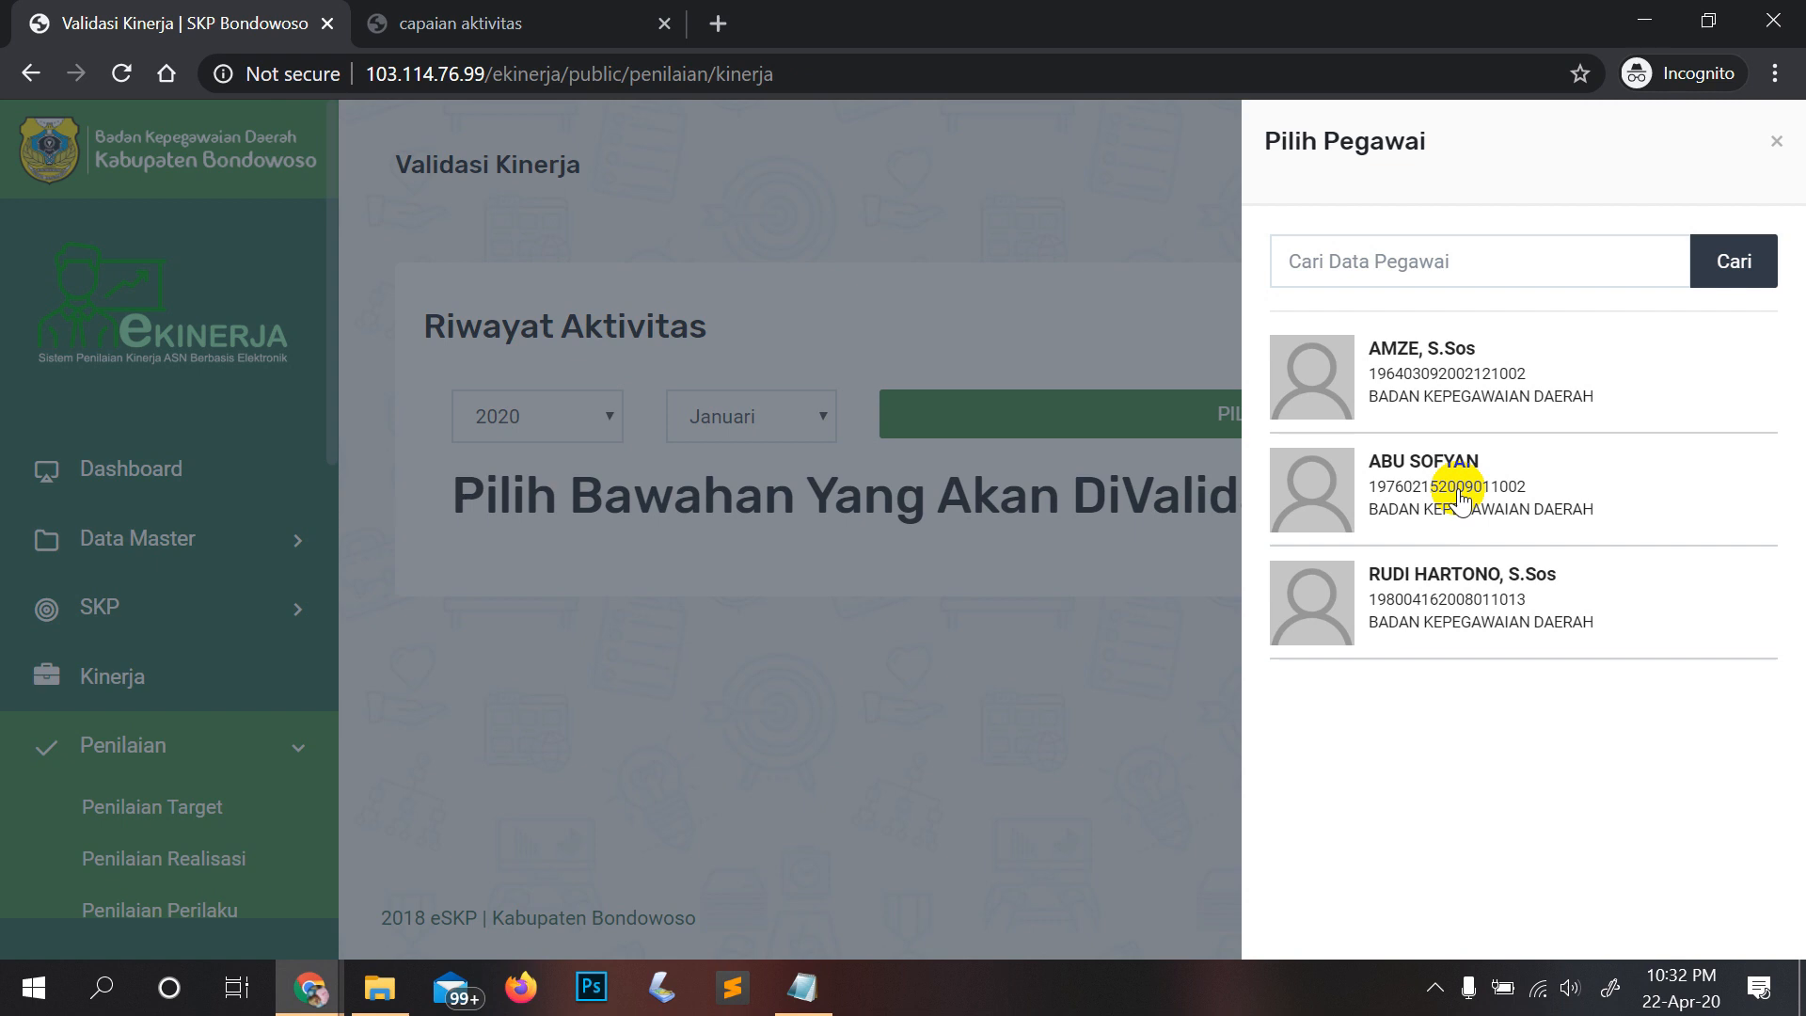
Step: Choose the third subordinate and show their Maret 2020 activities marked Belum diValidasi
left_click(1427, 602)
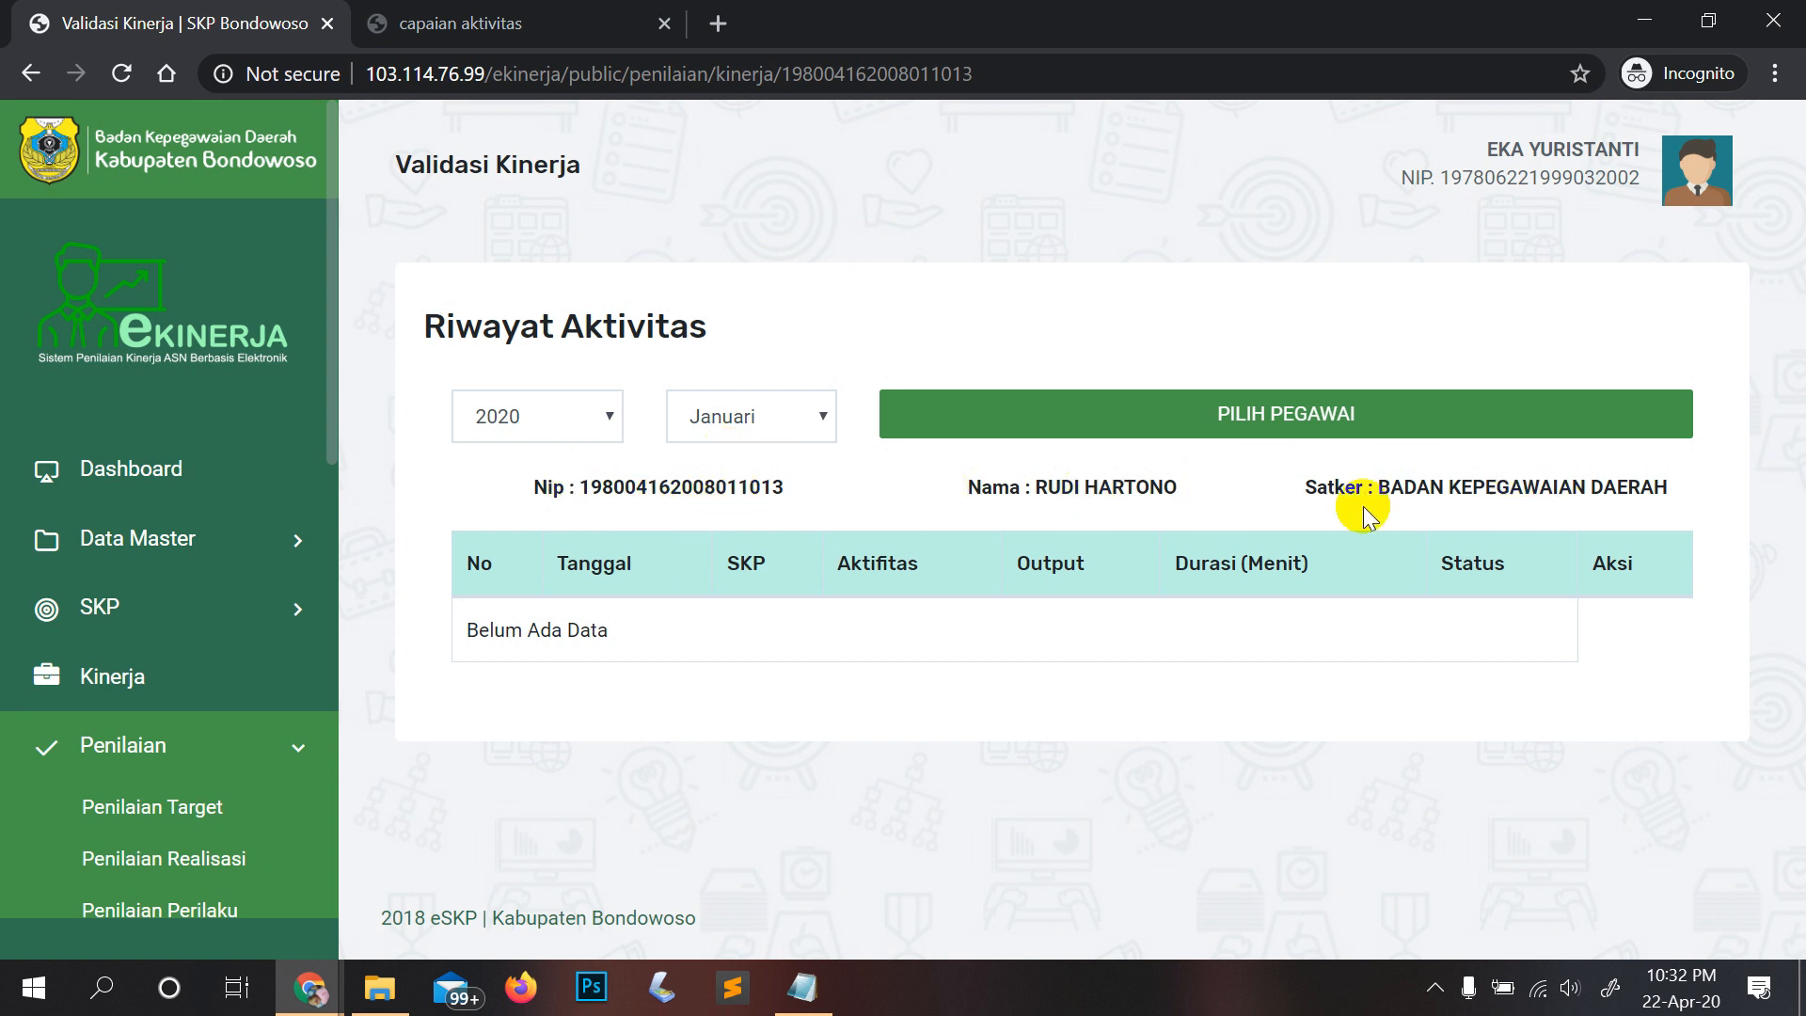
left_click(730, 420)
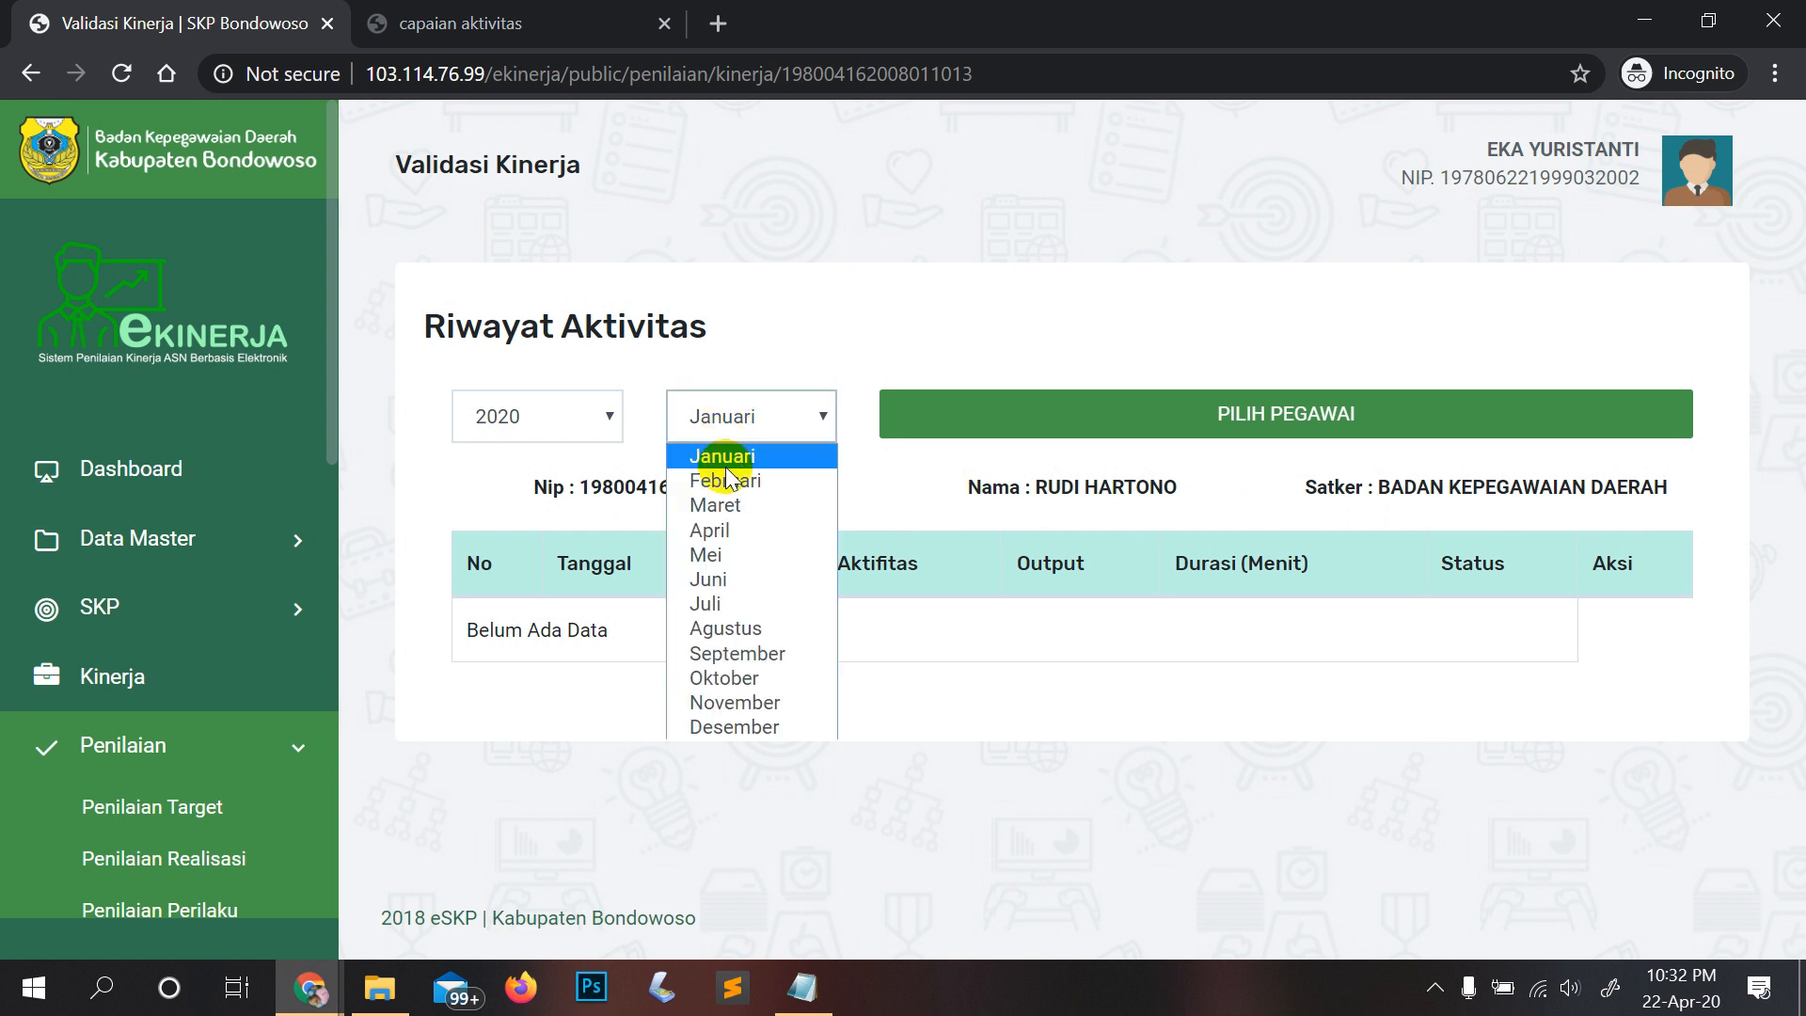
left_click(728, 506)
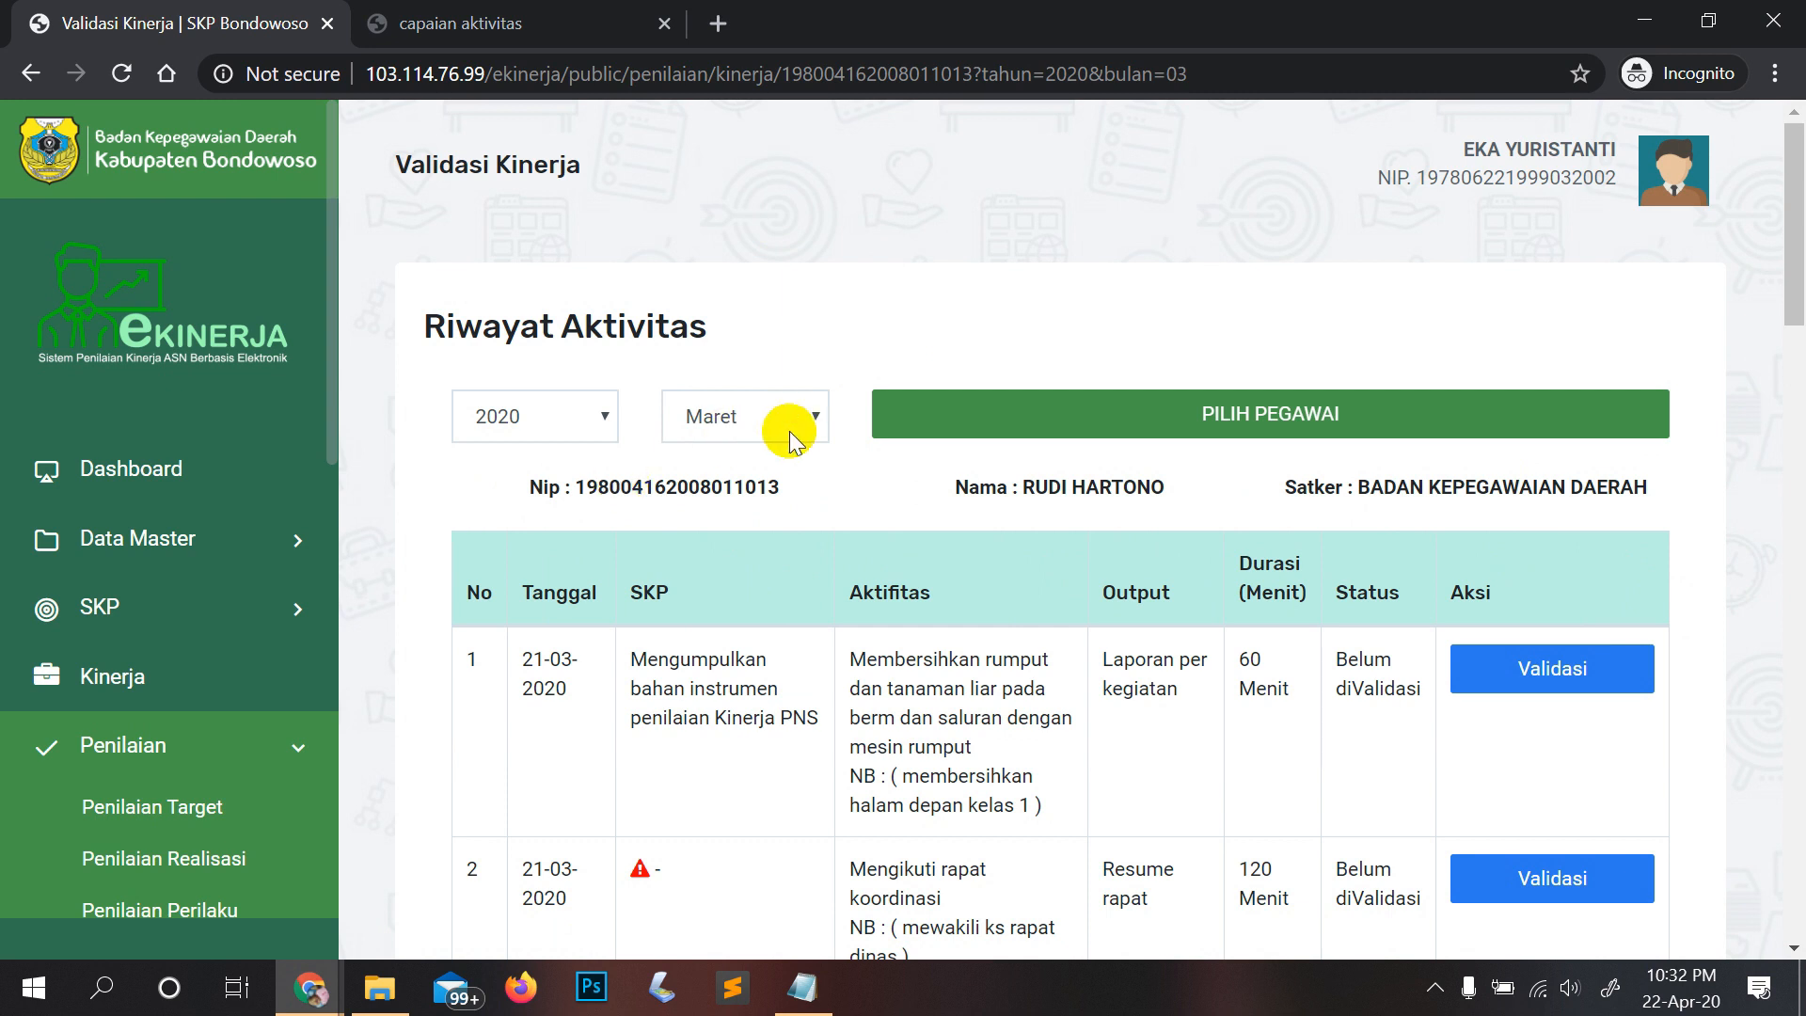
scroll(803, 487, "down", 3)
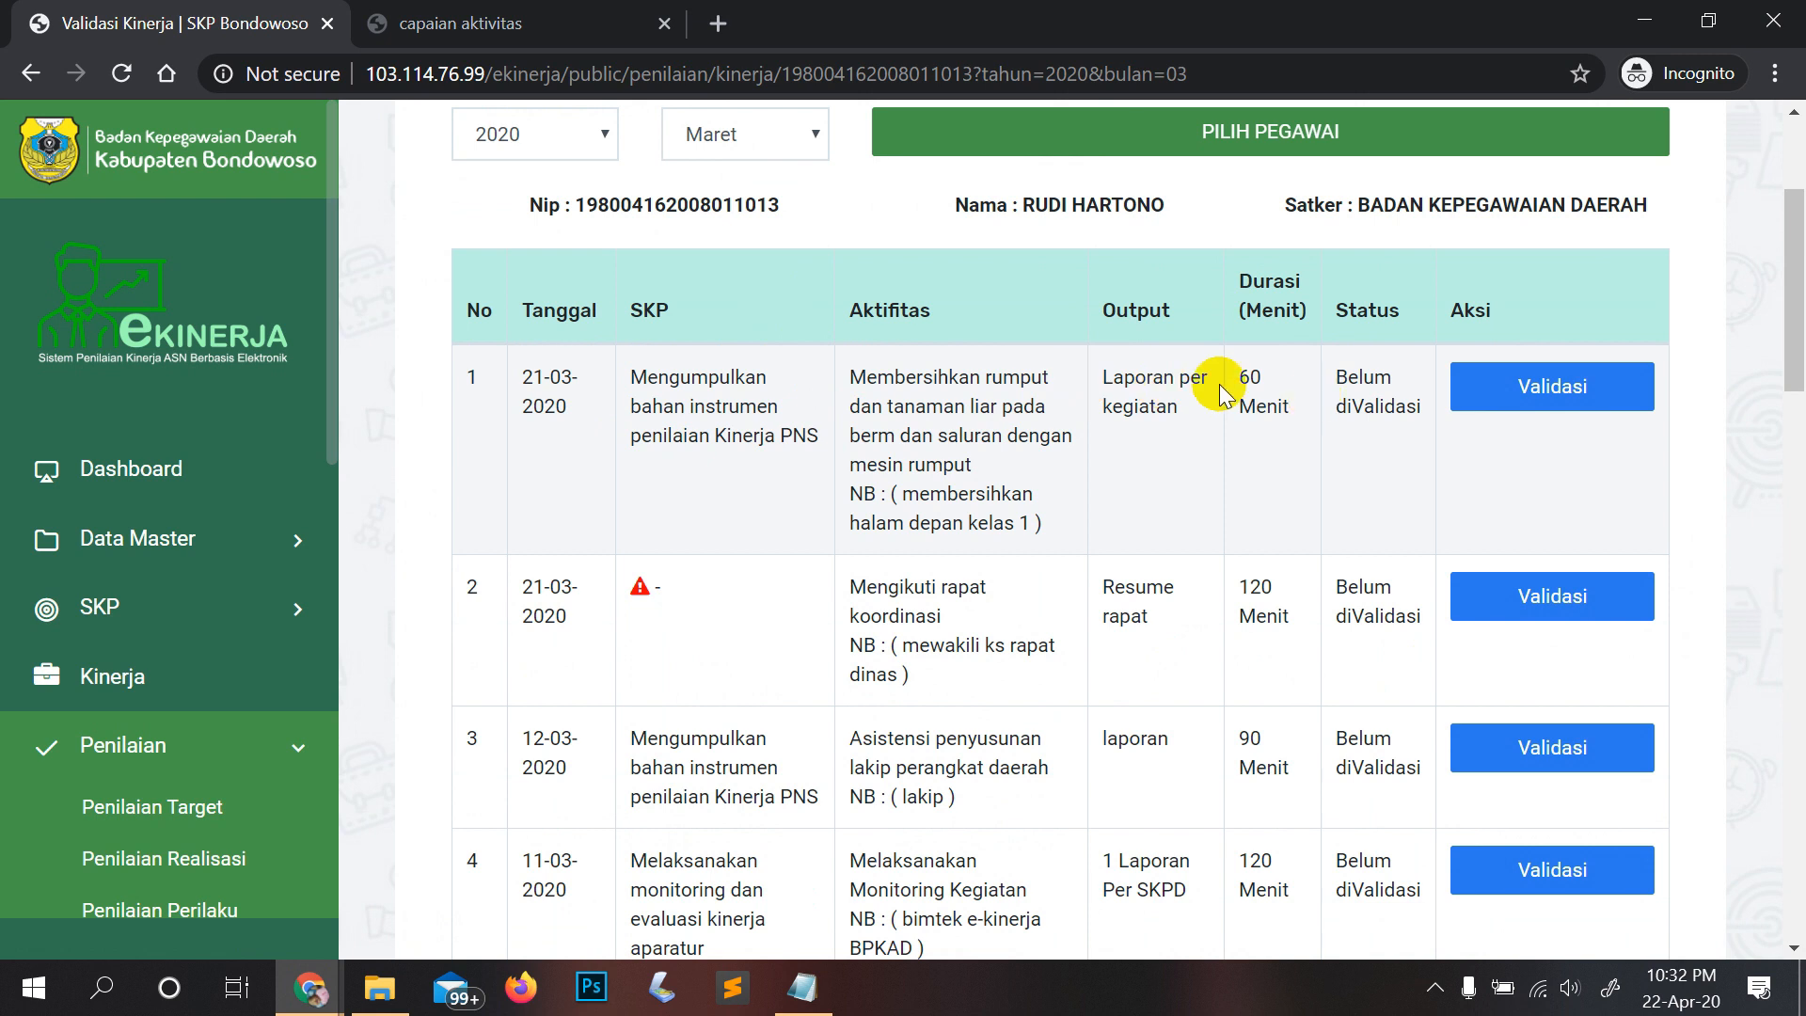
scroll(794, 464, "down", 1)
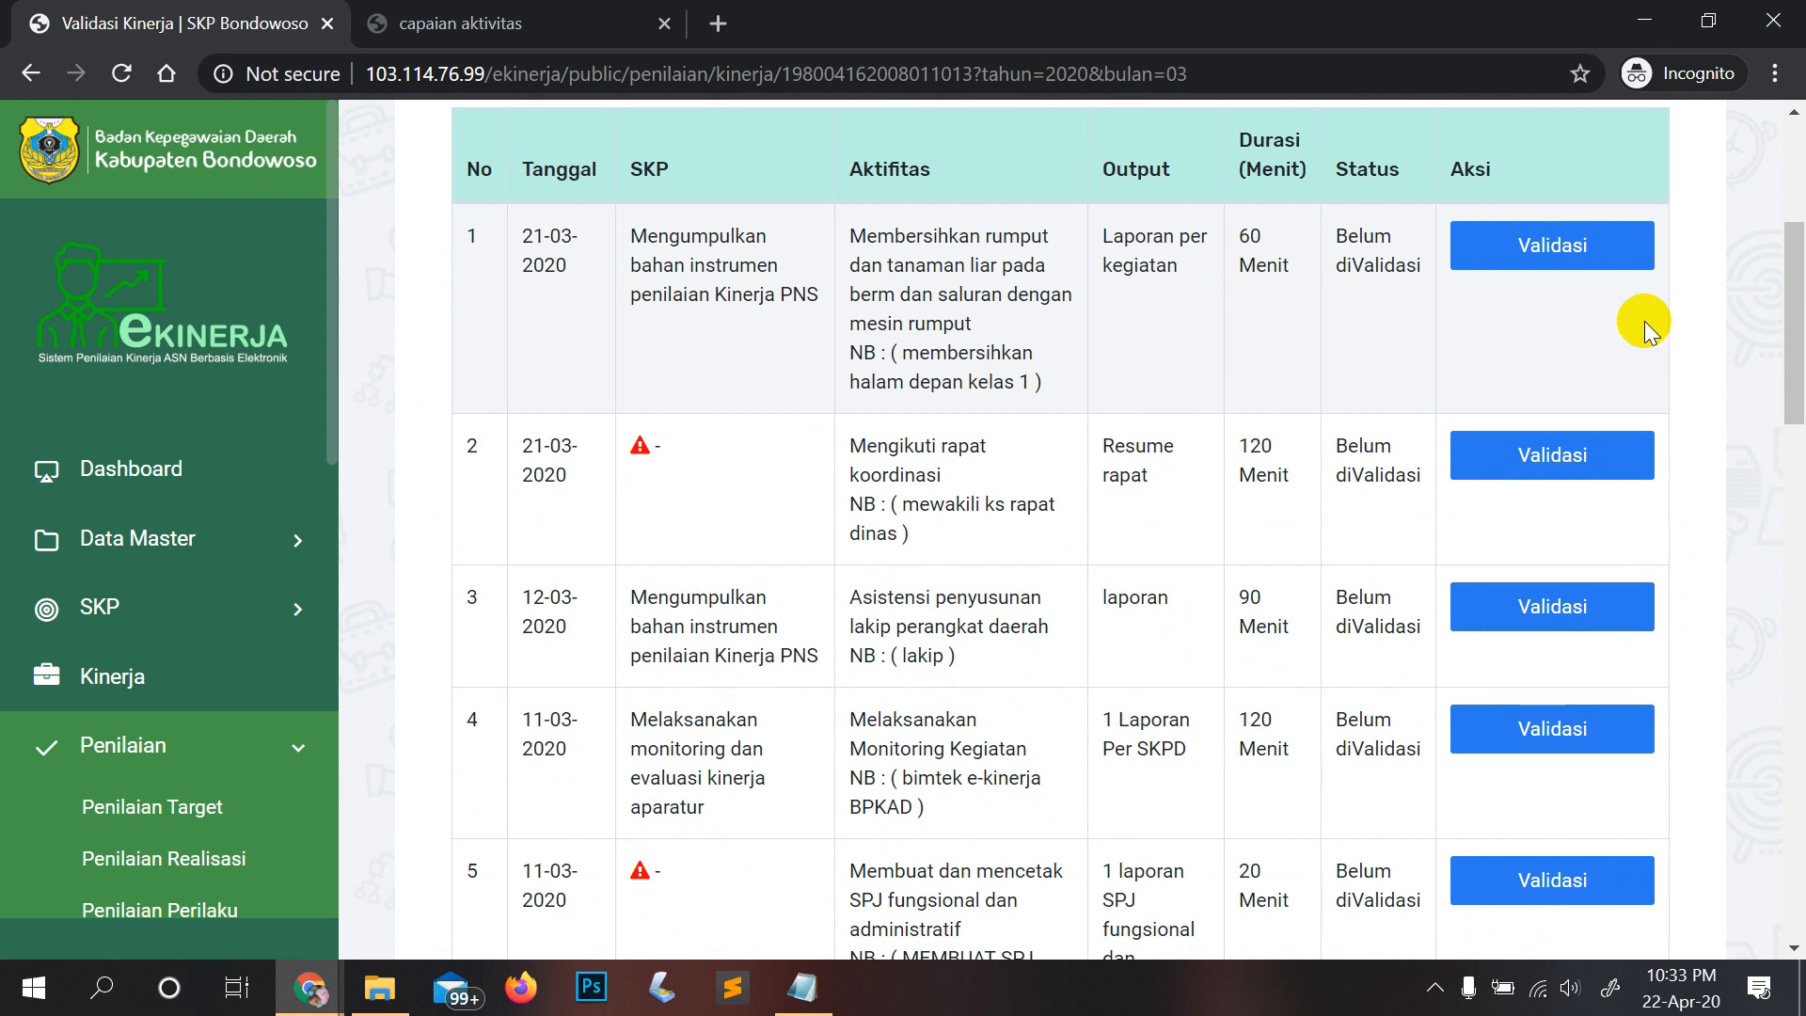
left_click(1575, 252)
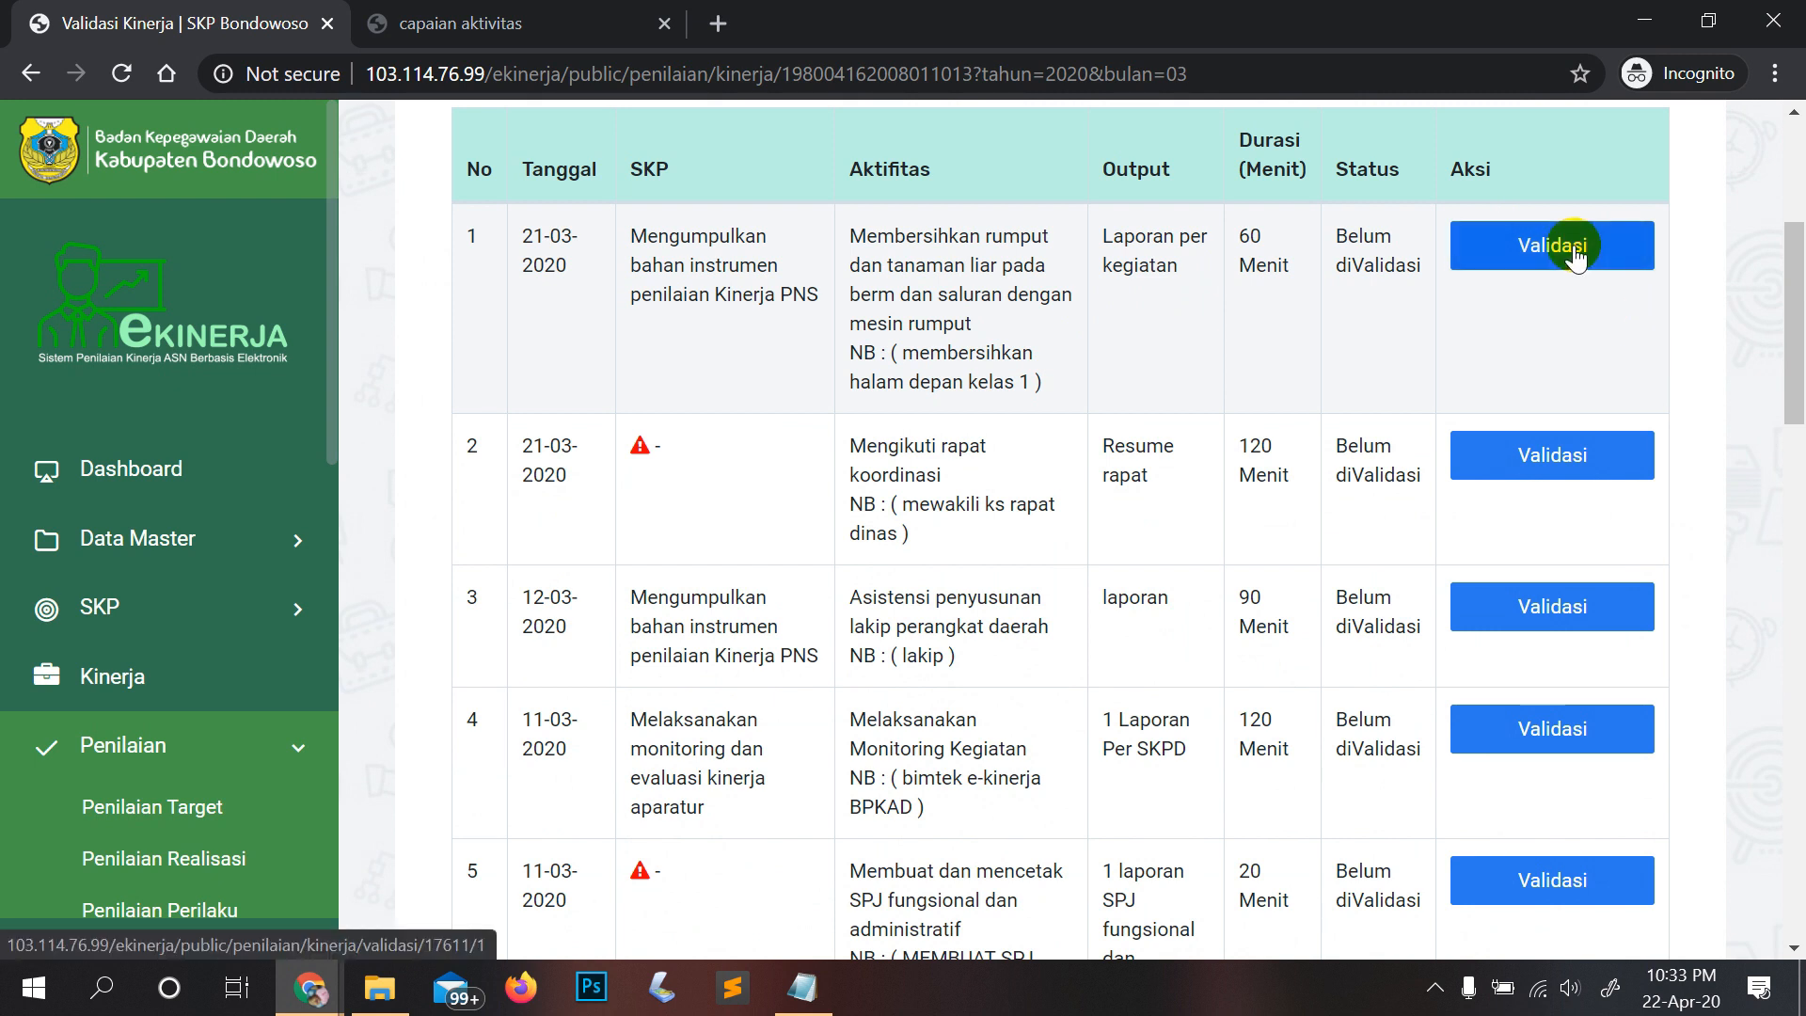
scroll(1589, 395, "down", 10)
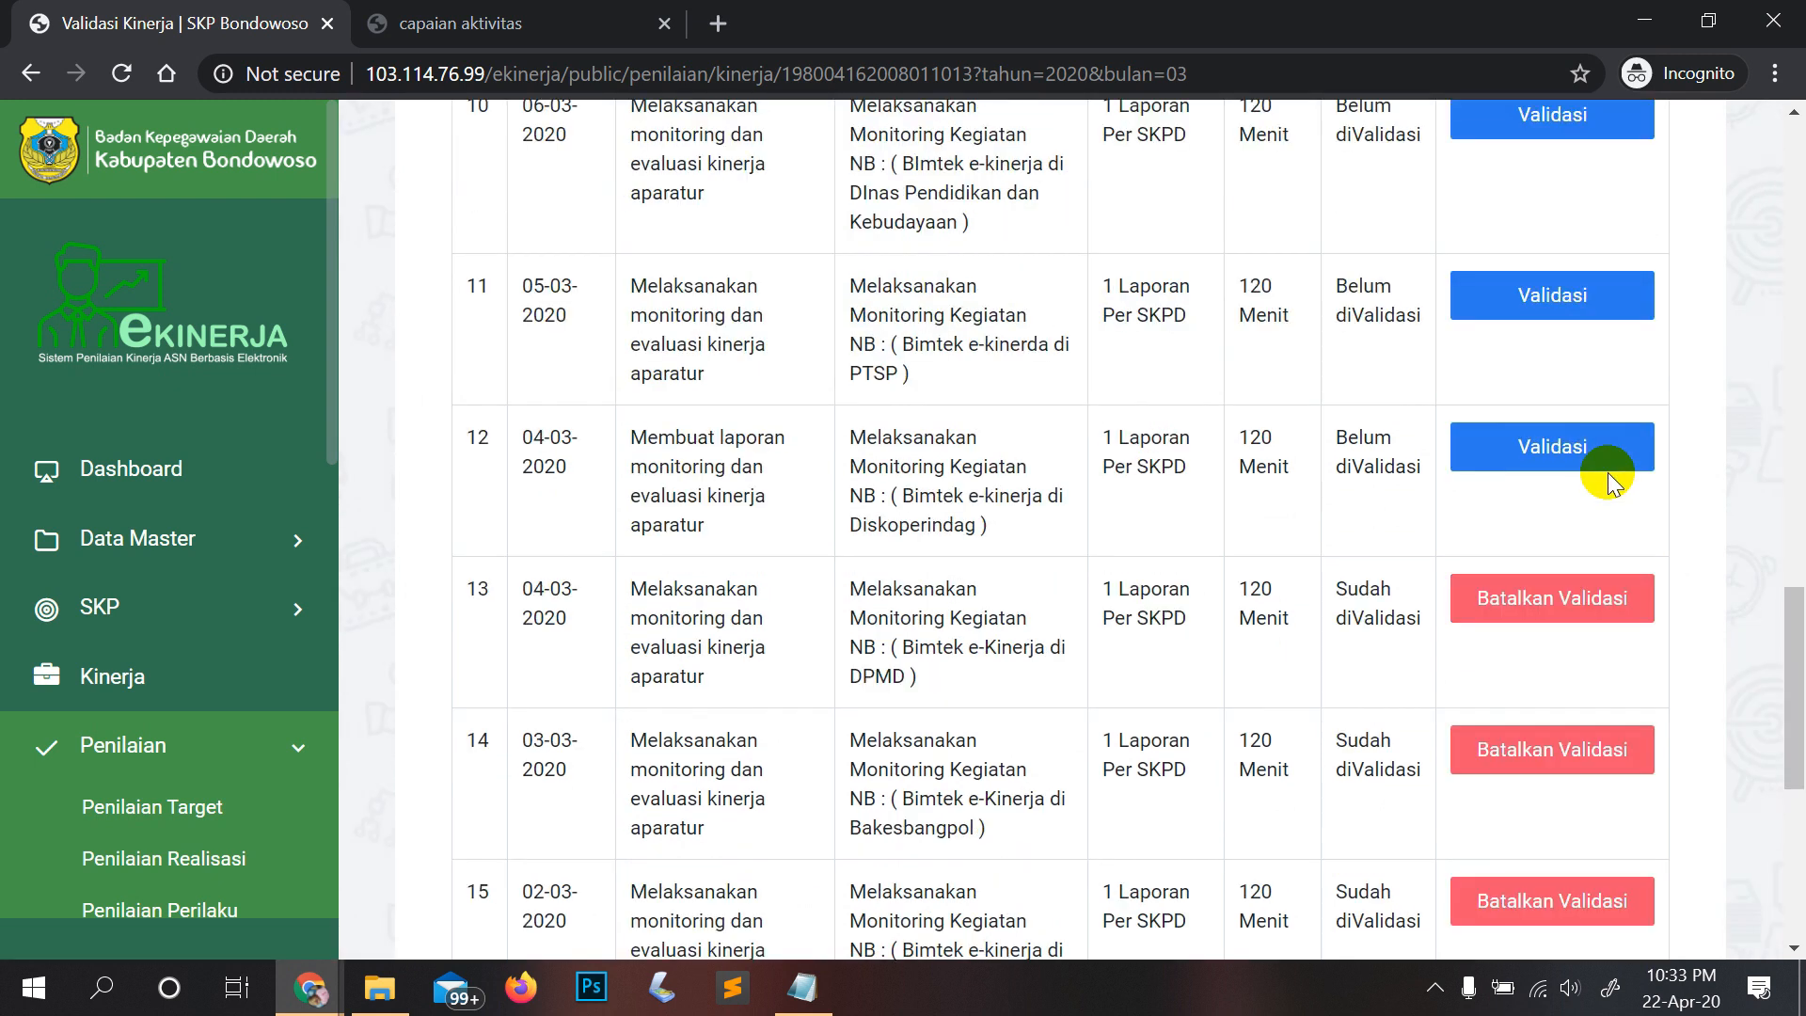
scroll(1608, 475, "down", 3)
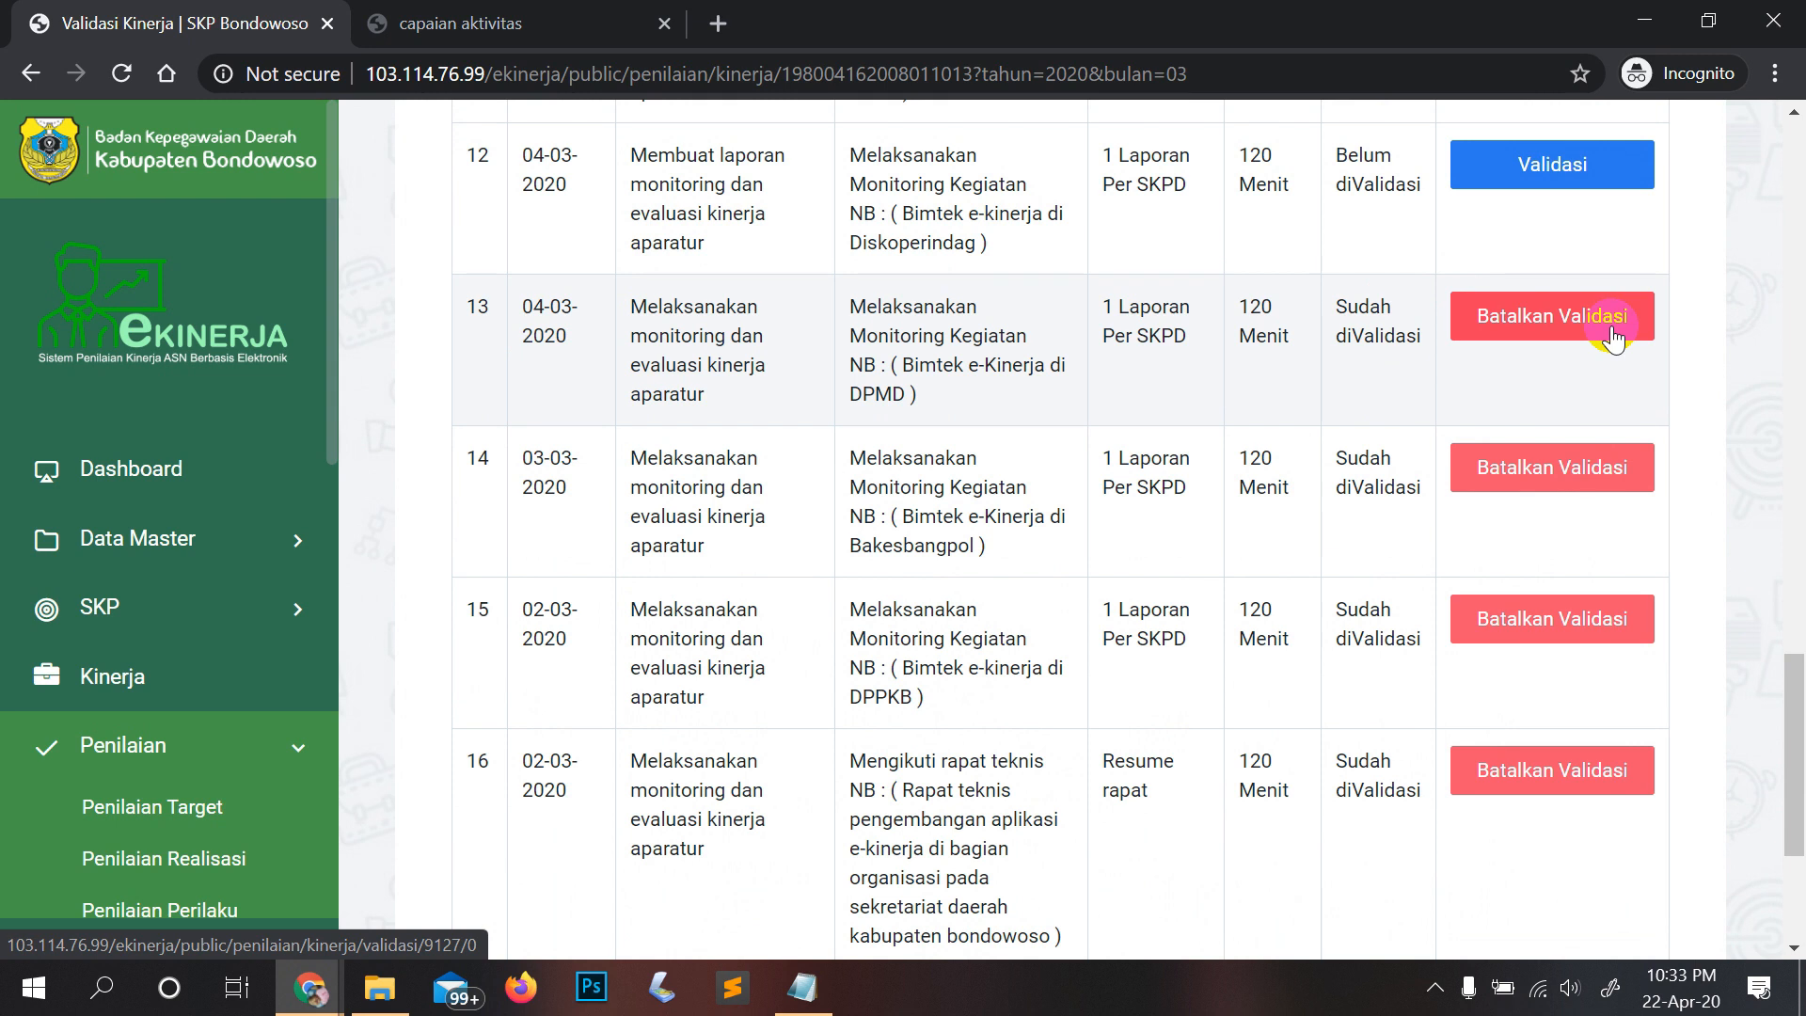
scroll(156, 635, "down", 1)
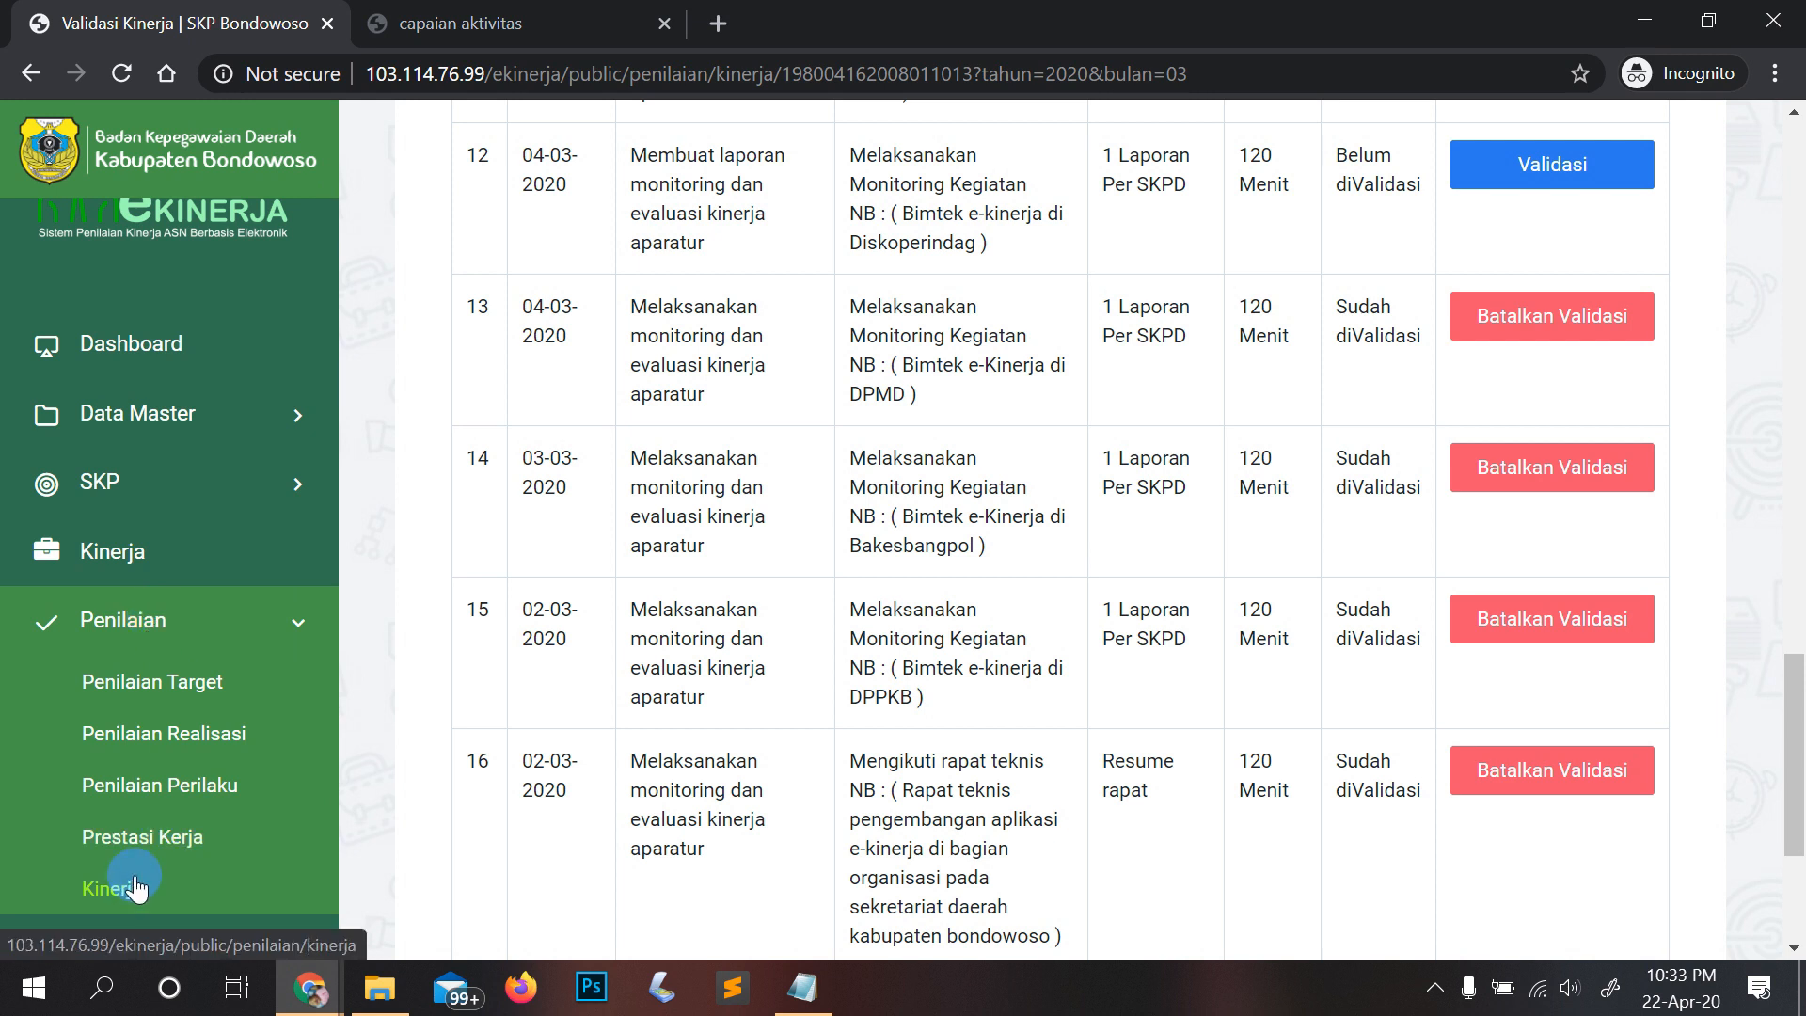
scroll(1169, 640, "up", 15)
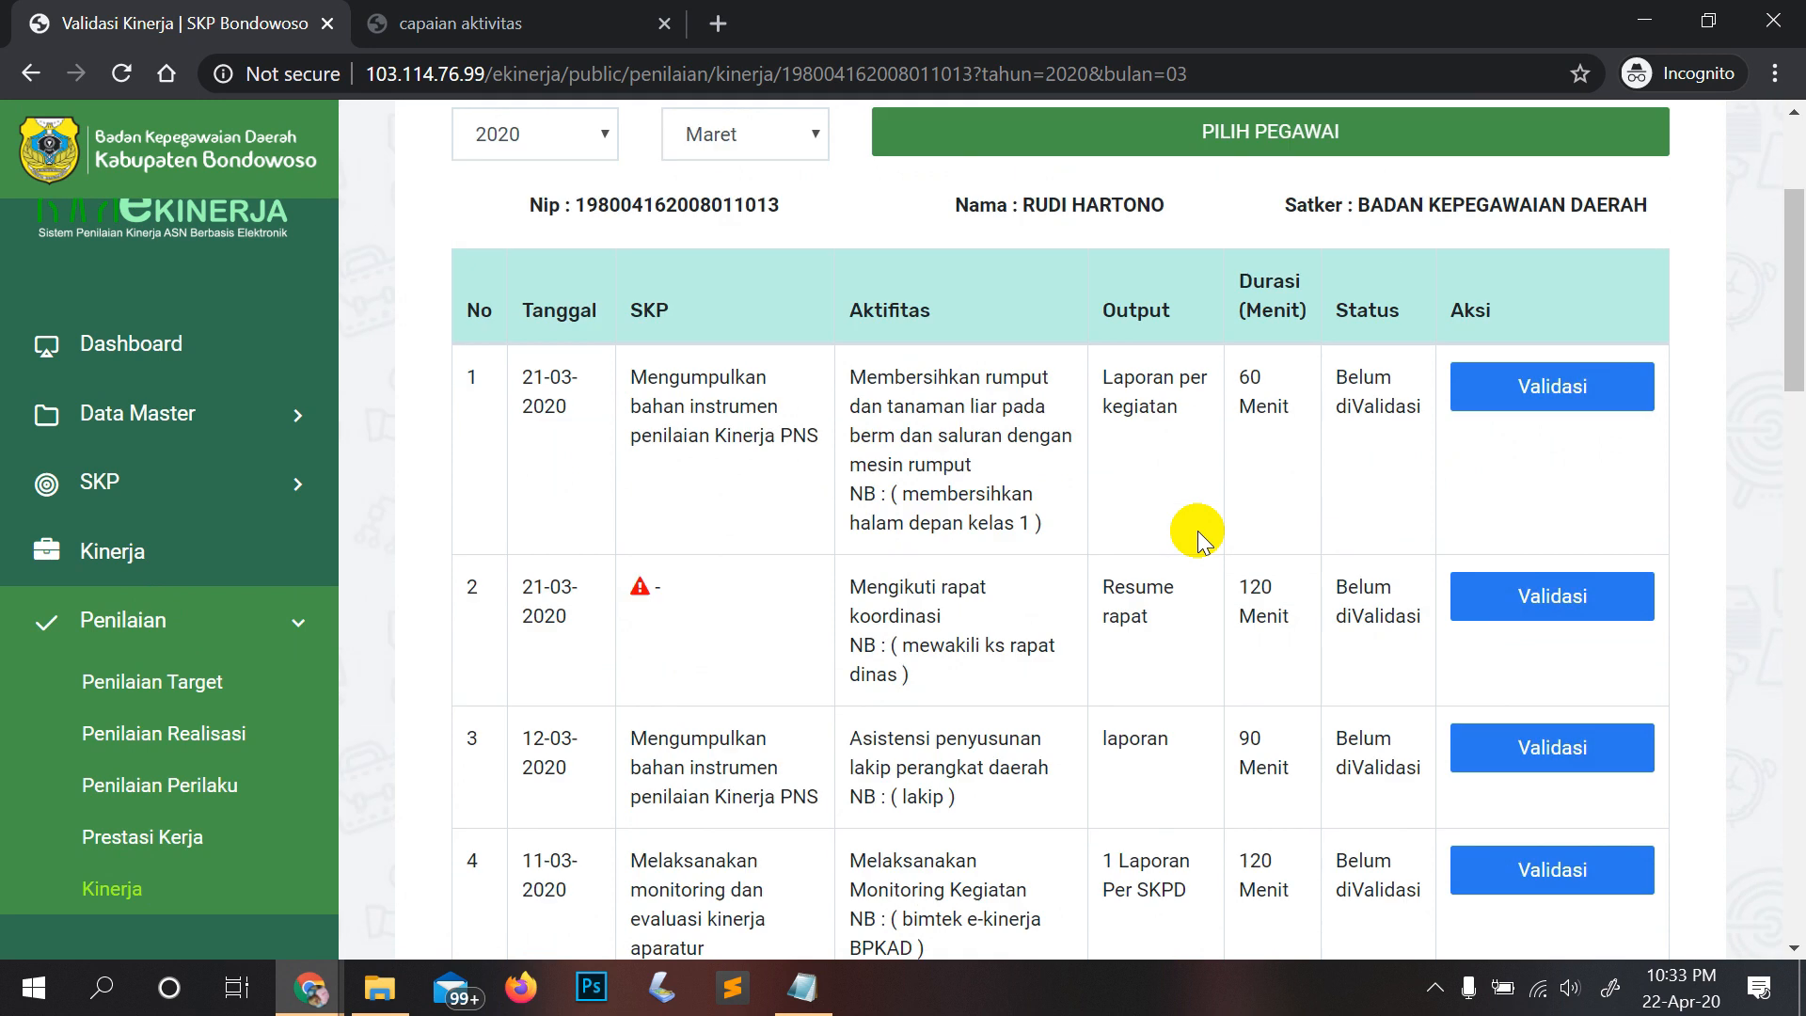
scroll(1197, 531, "up", 3)
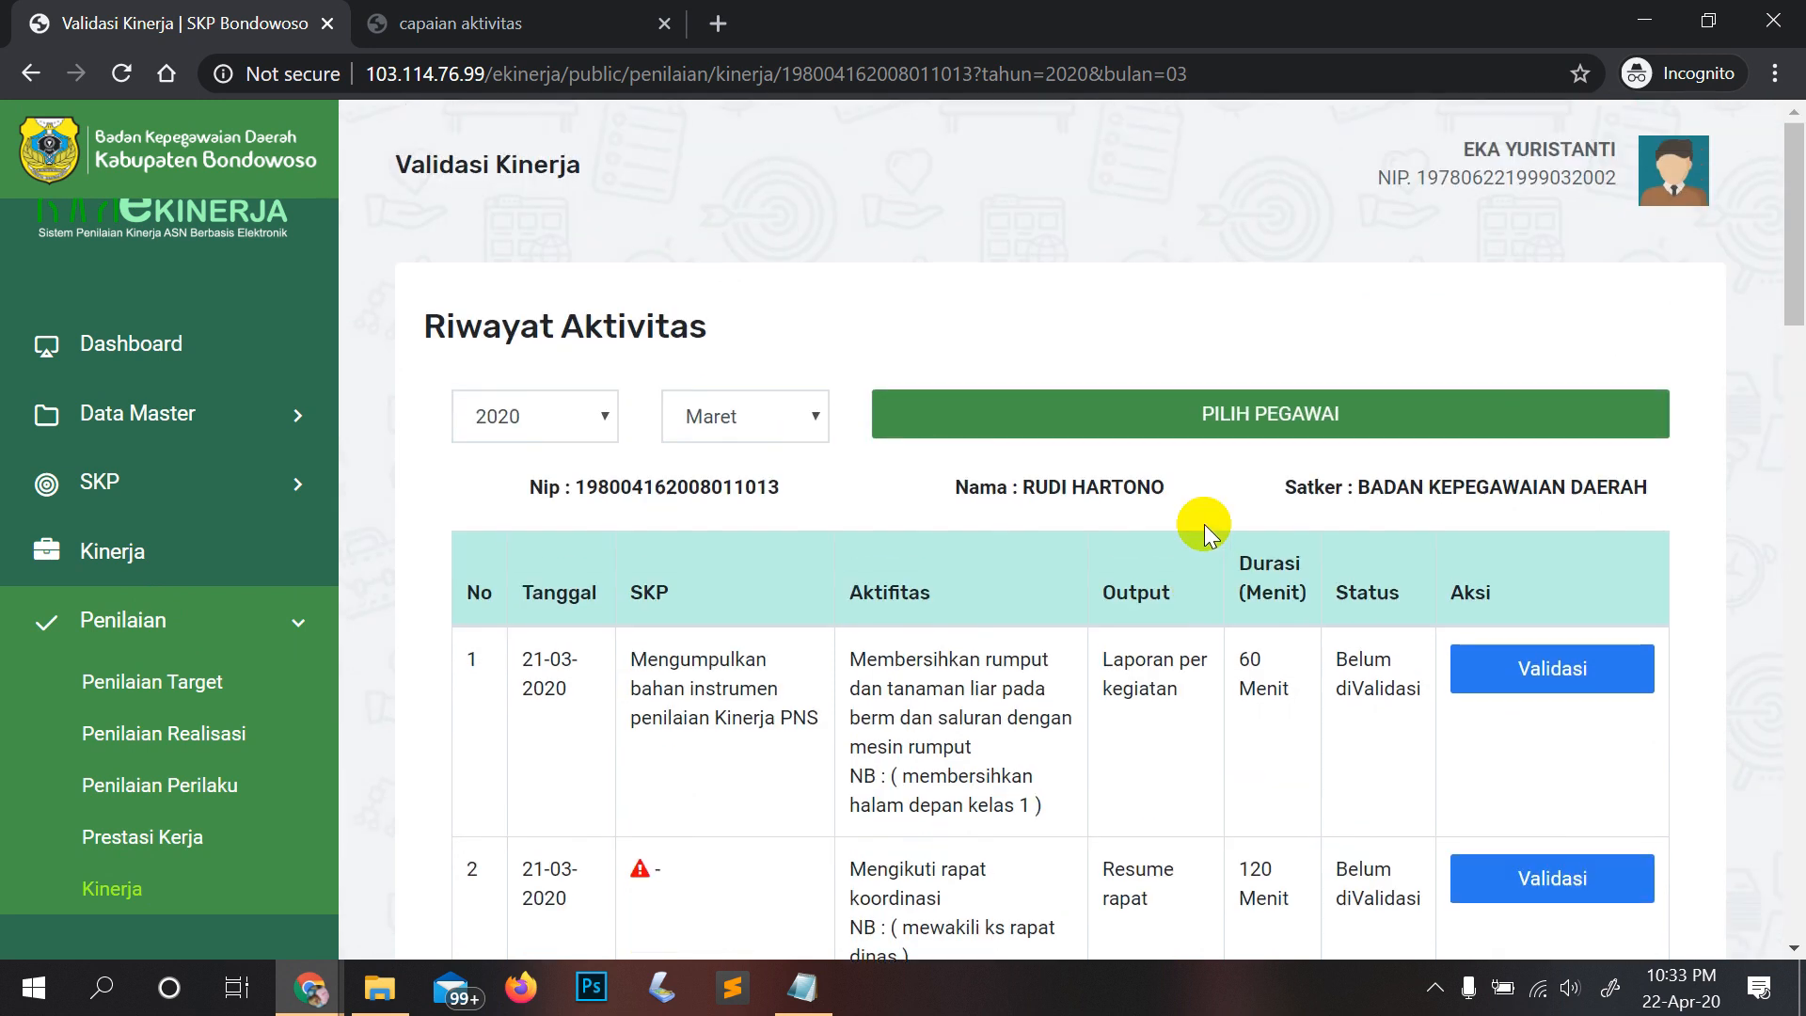
Step: Reopen the employee picker, close it unchanged, and scroll the March activity table
left_click(1311, 423)
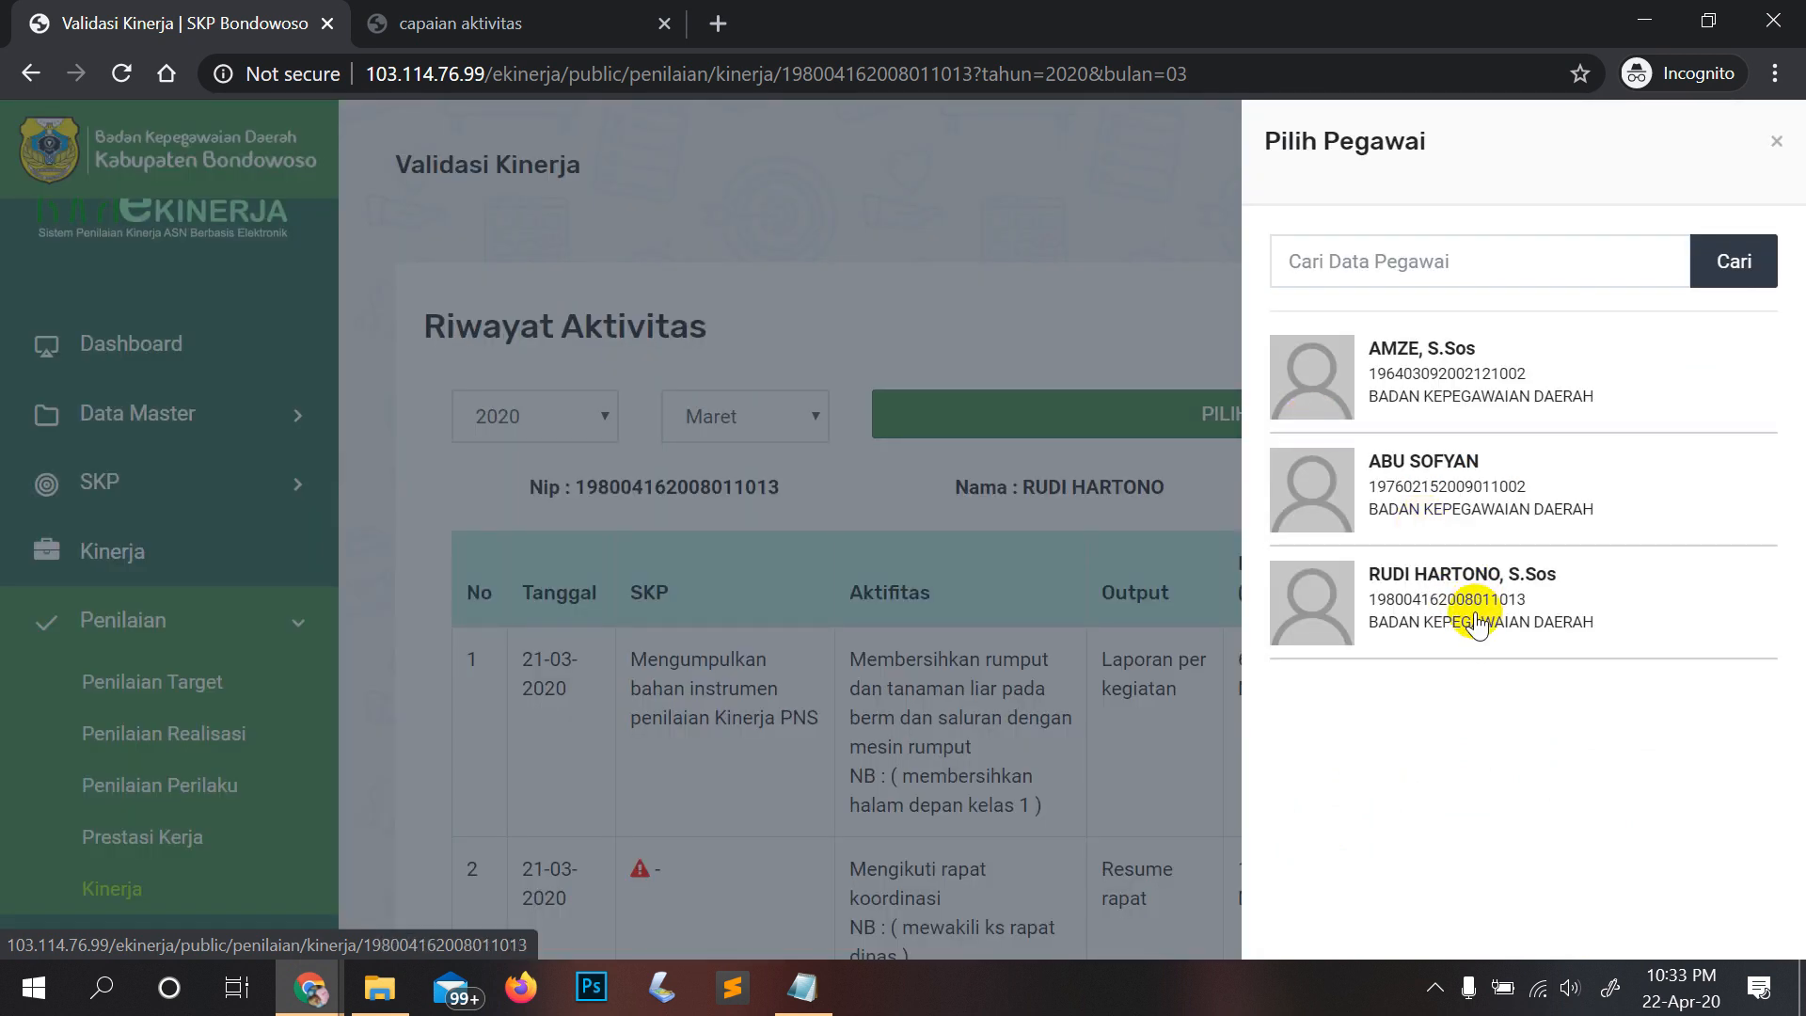
left_click(1776, 143)
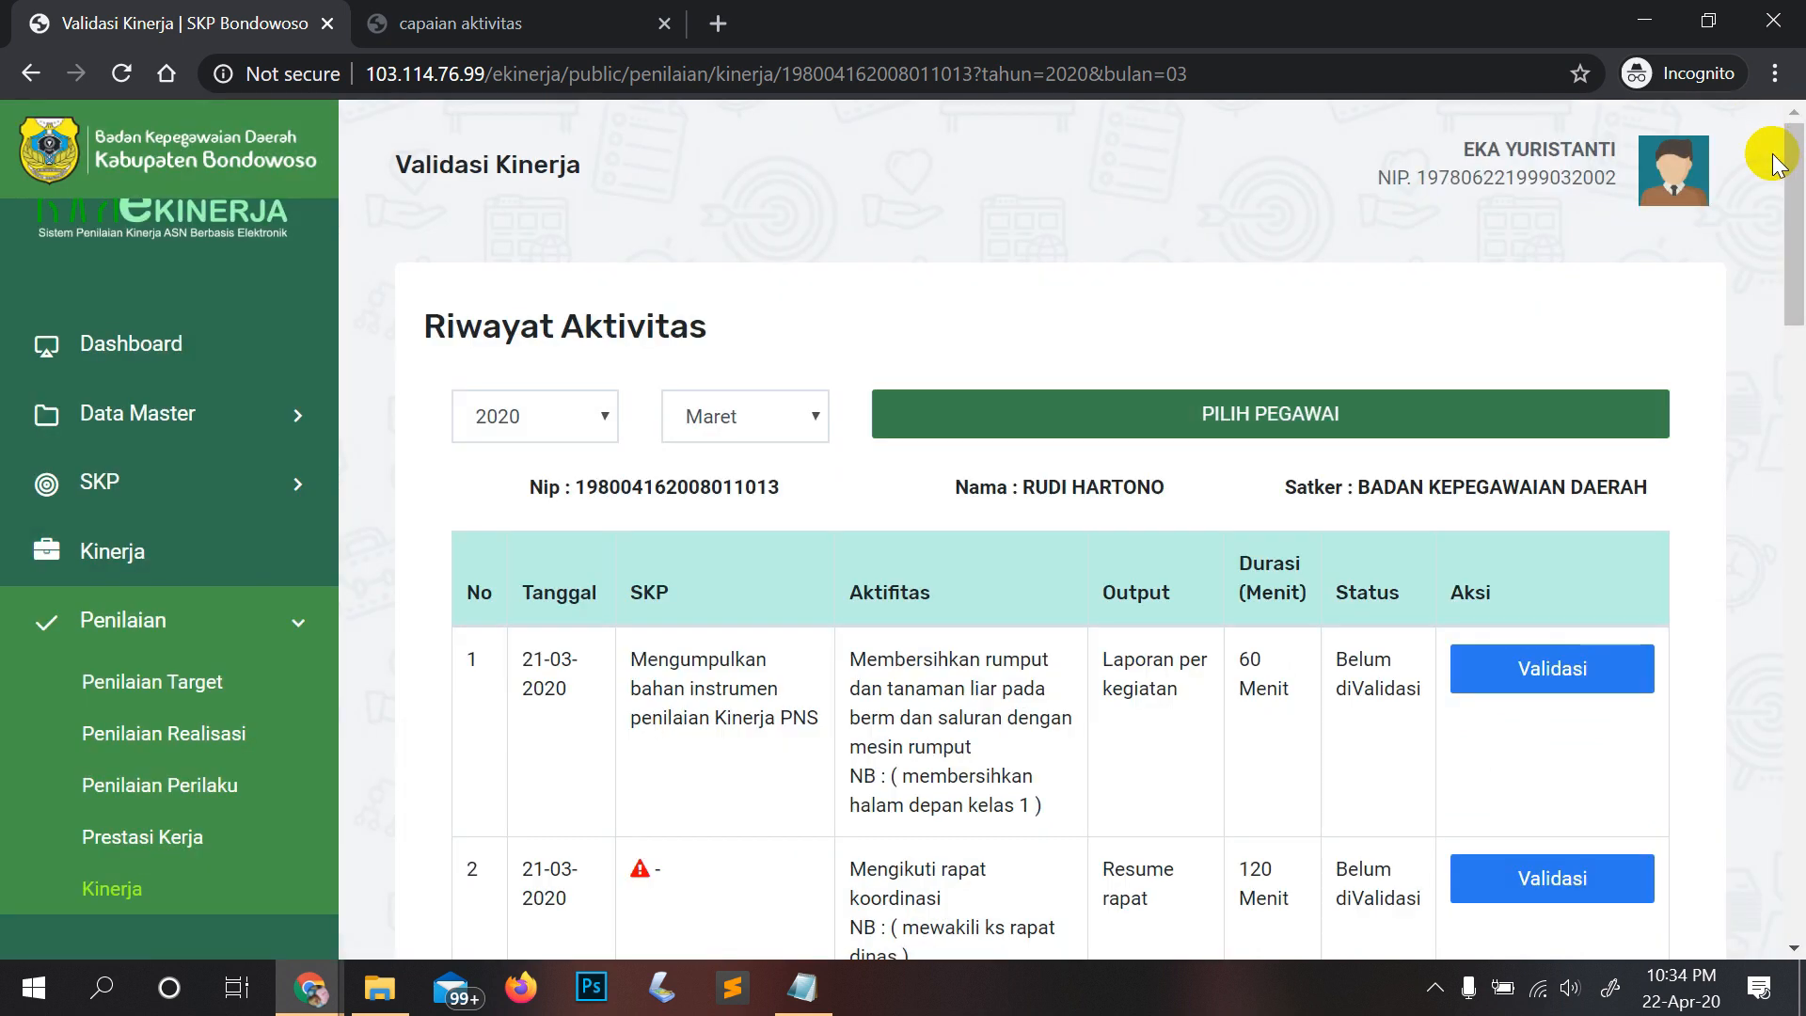
scroll(901, 545, "down", 3)
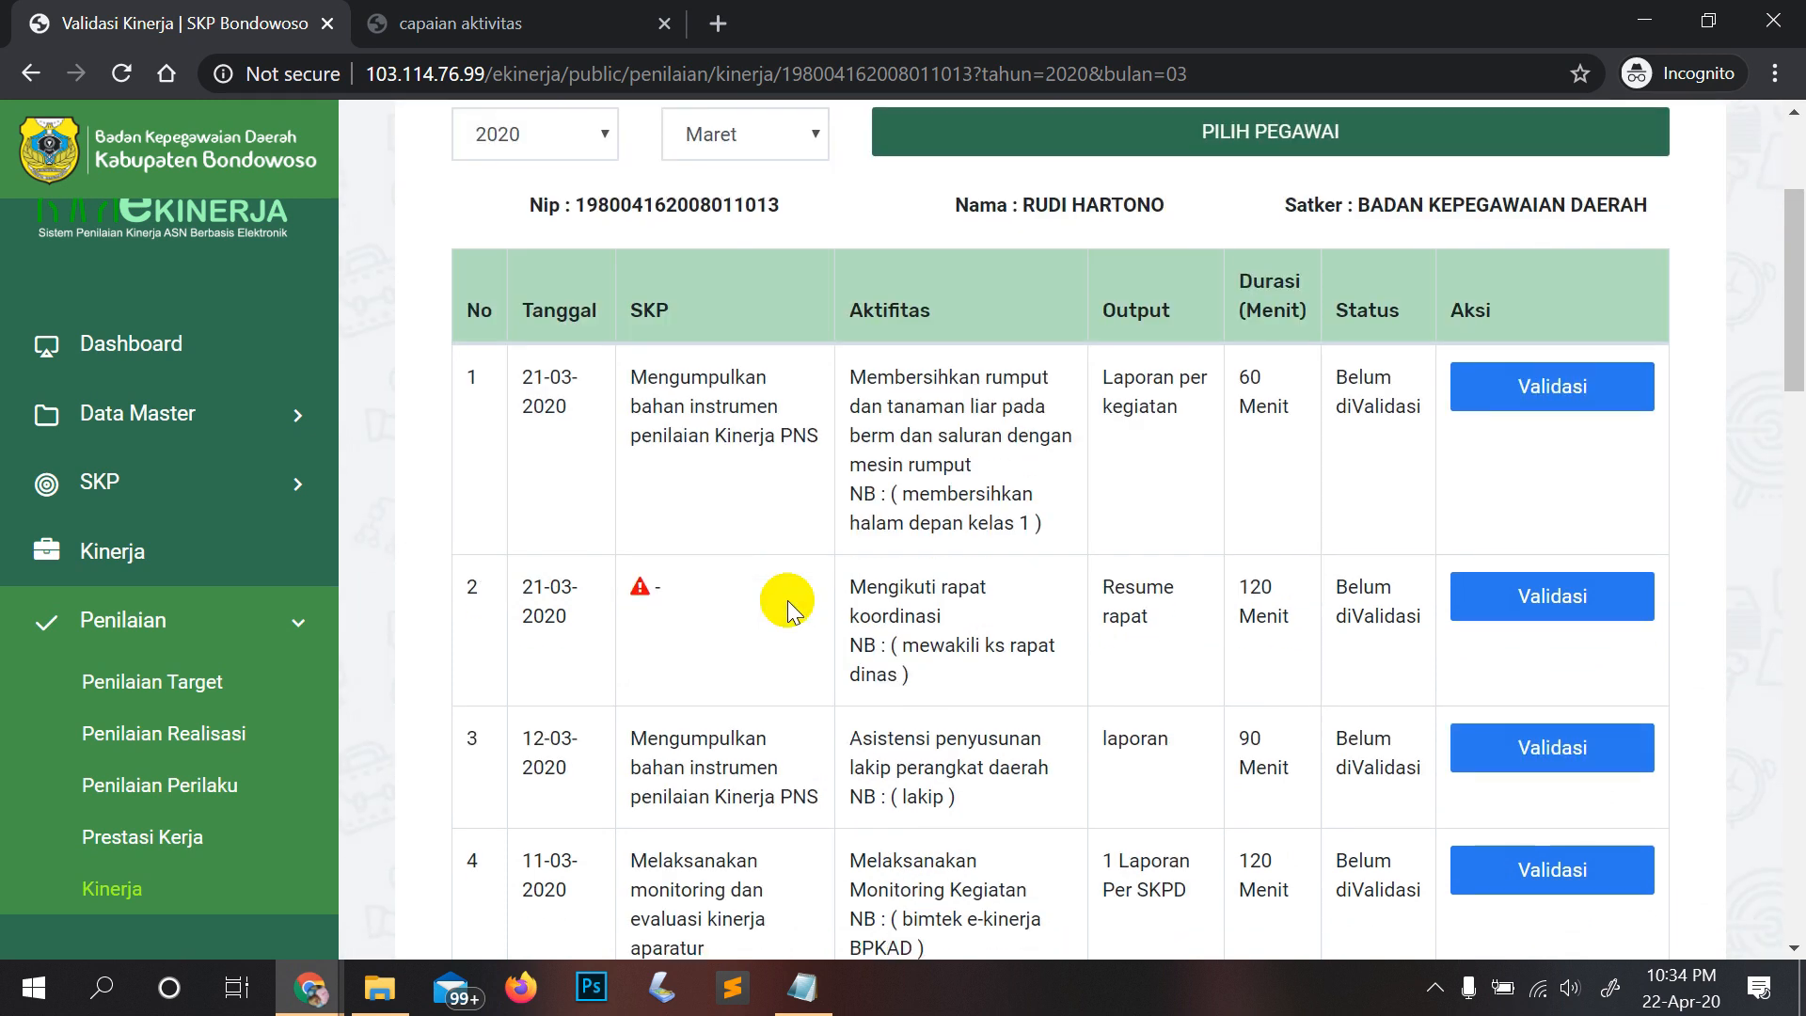
scroll(788, 609, "down", 1)
scroll(790, 609, "down", 3)
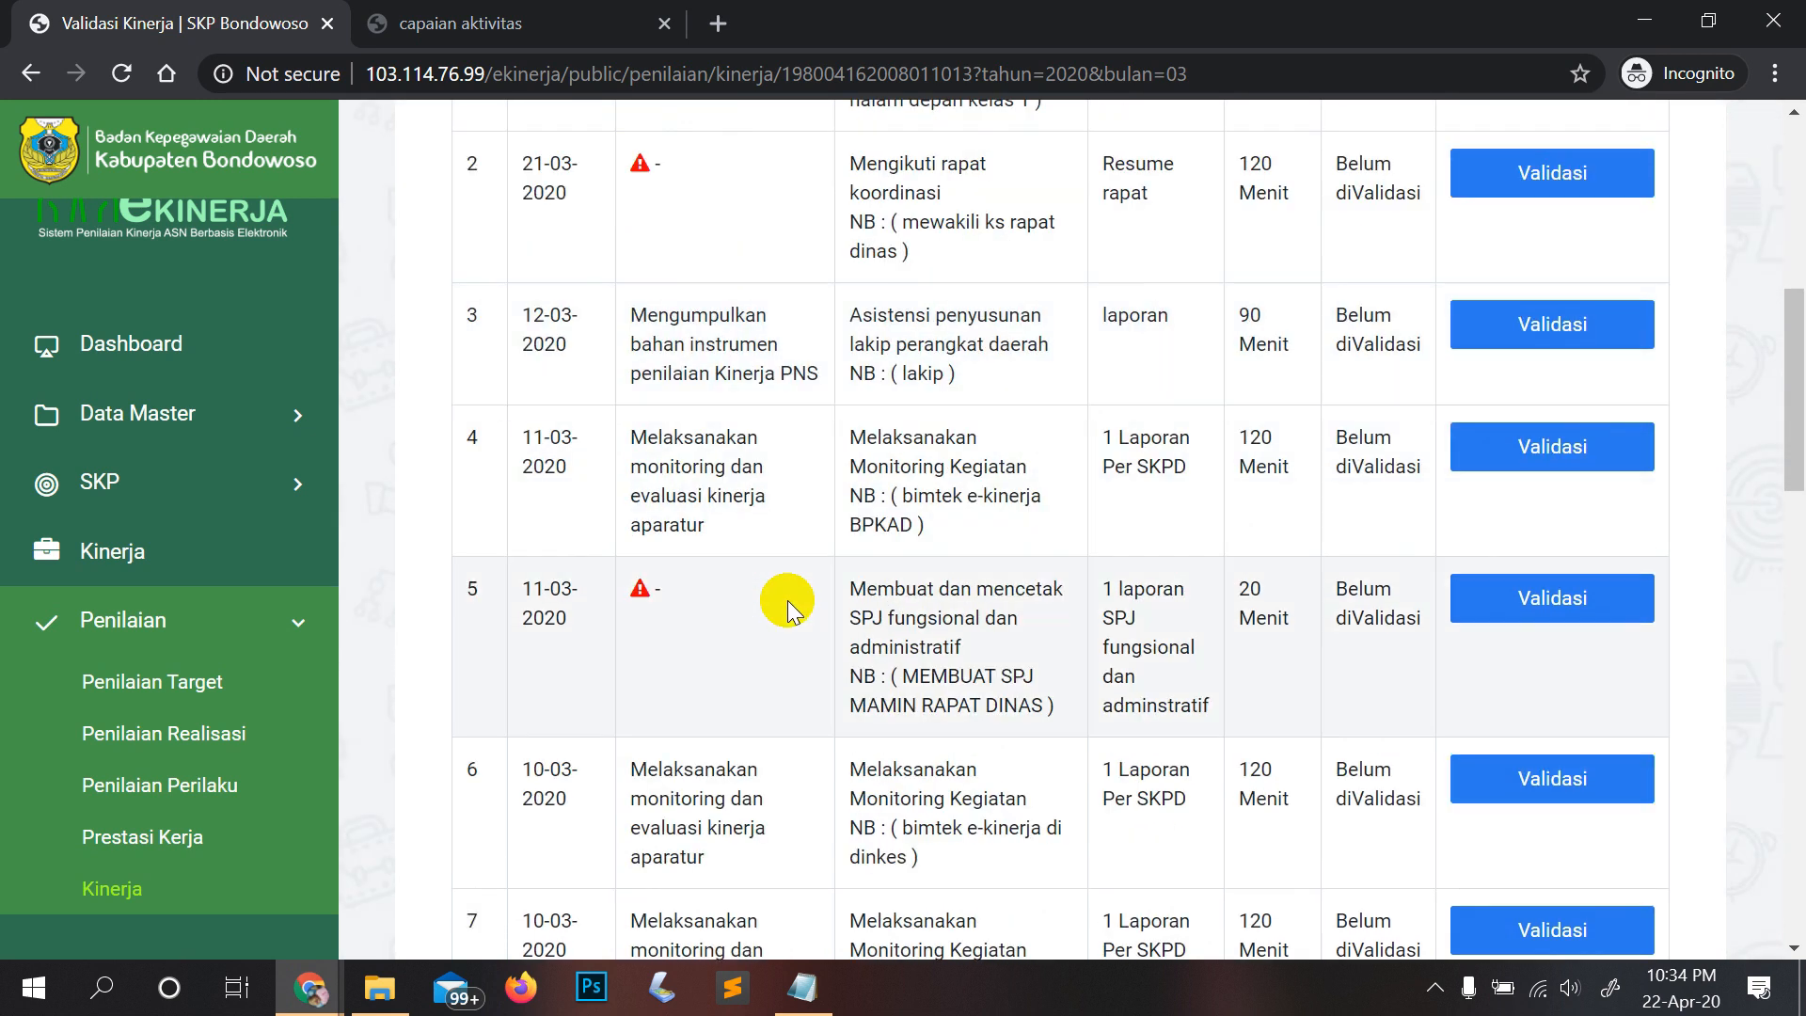
scroll(1532, 112, "up", 3)
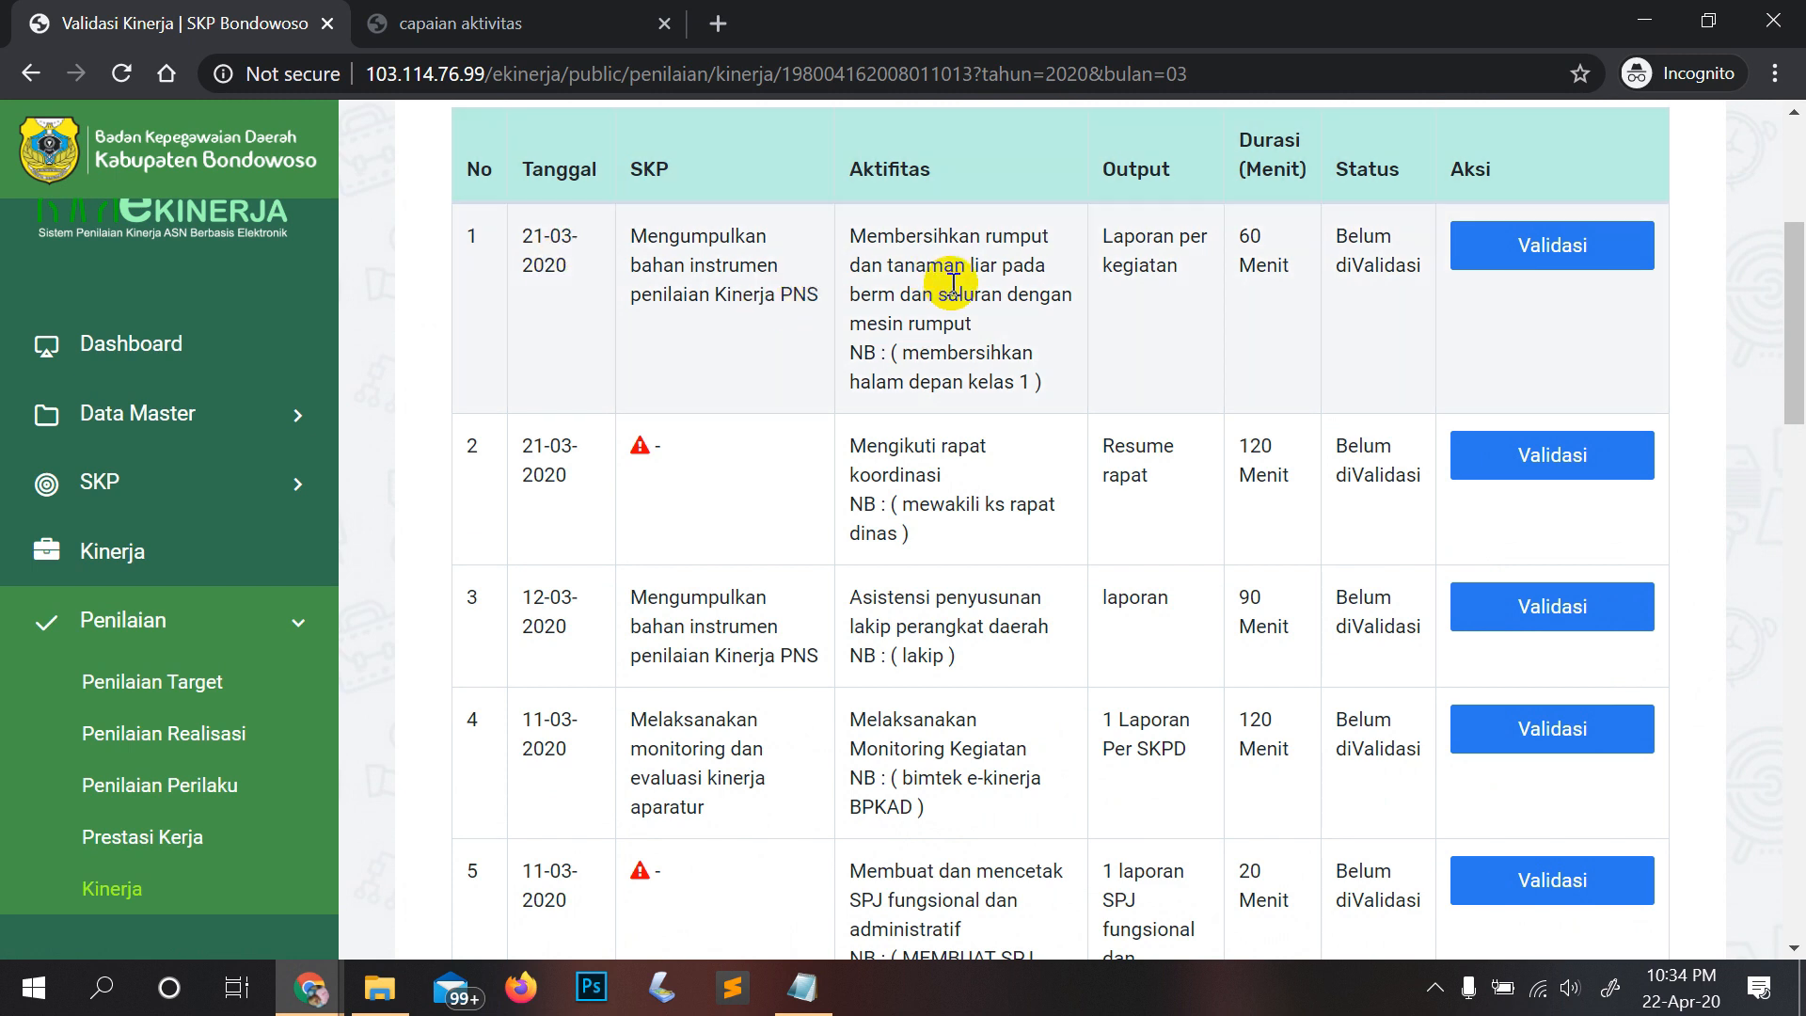
Step: Inspect the first activity's note and remaining unvalidated entries, then bring the Notepad recap forward
left_click_drag(856, 352, 1076, 392)
left_click(1096, 362)
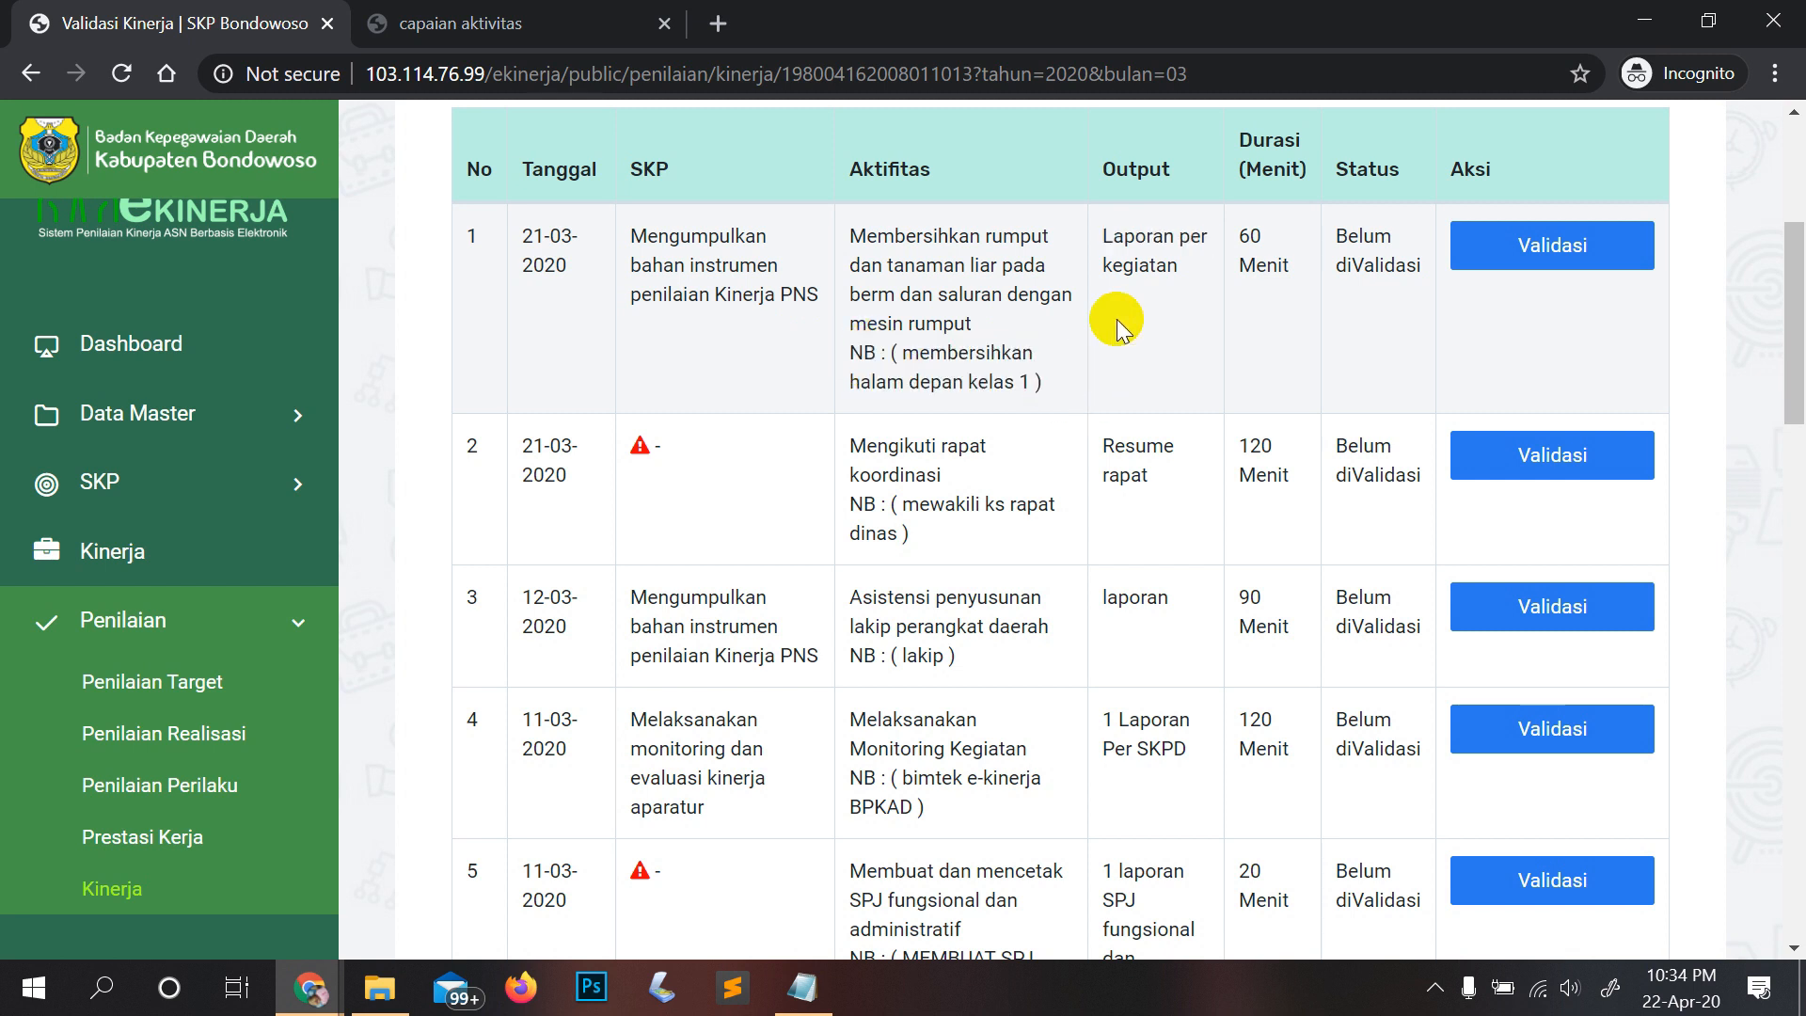
scroll(1202, 283, "up", 3)
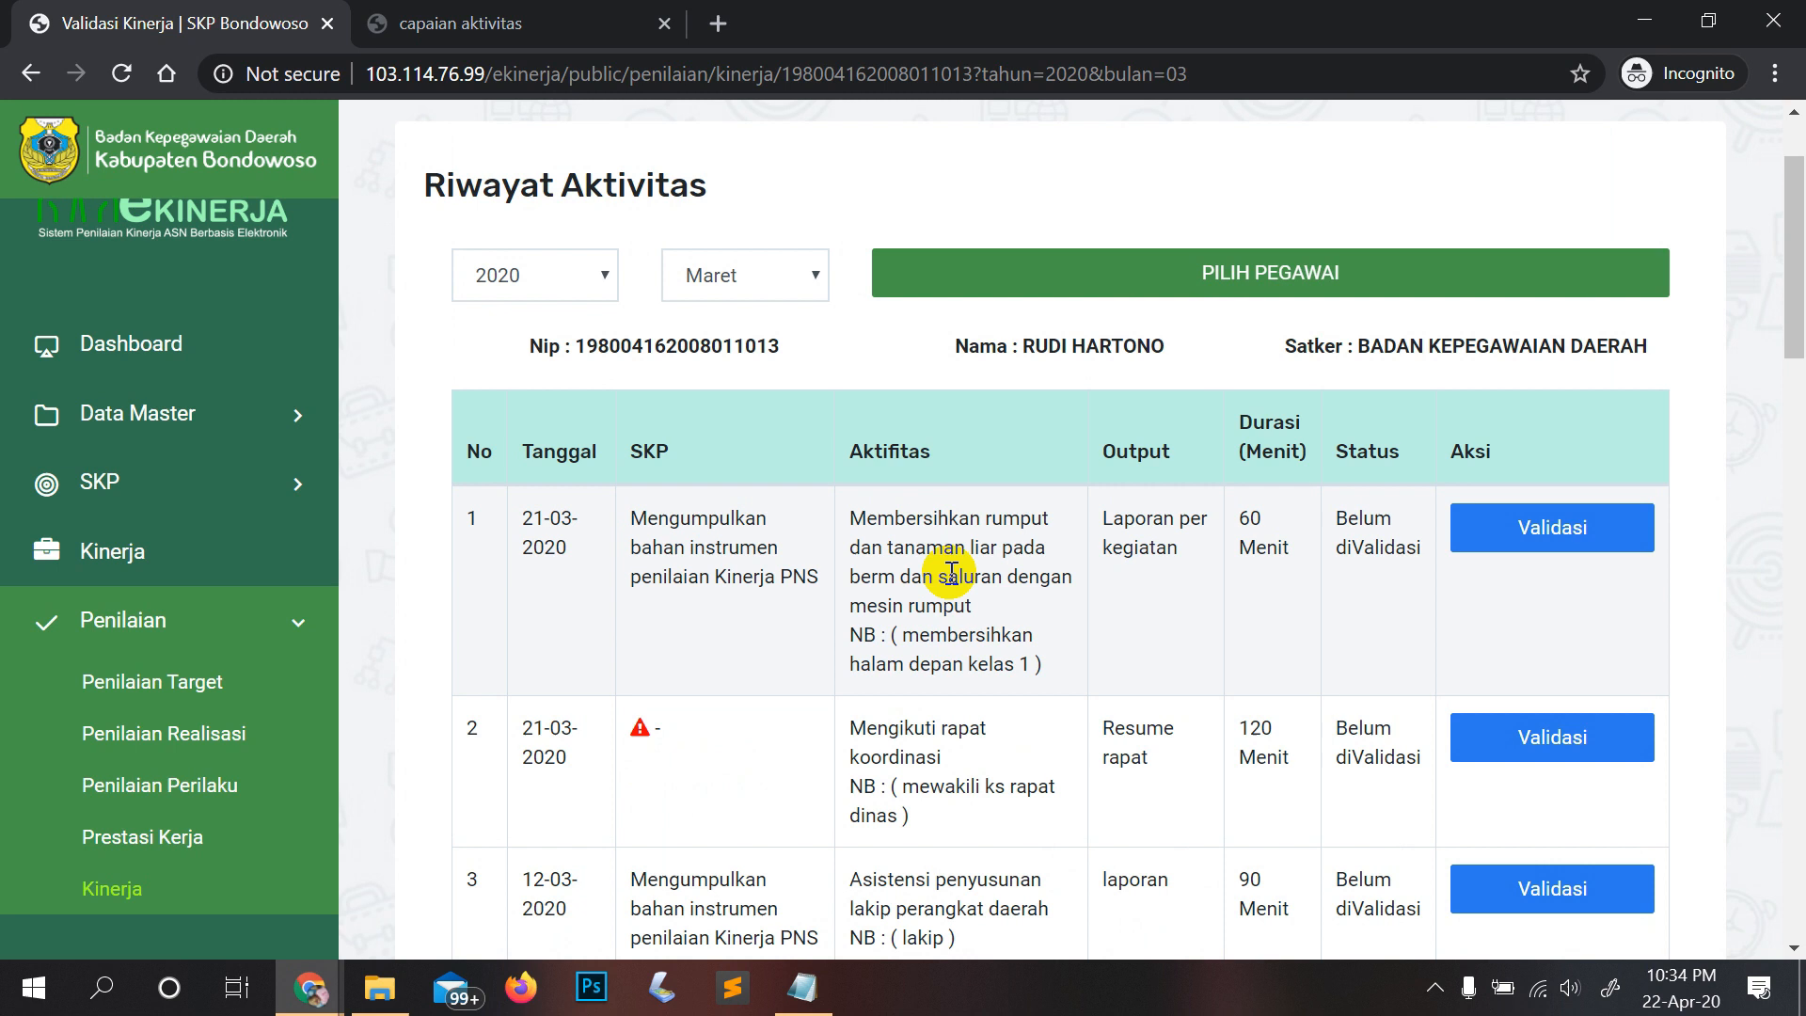
scroll(951, 573, "down", 5)
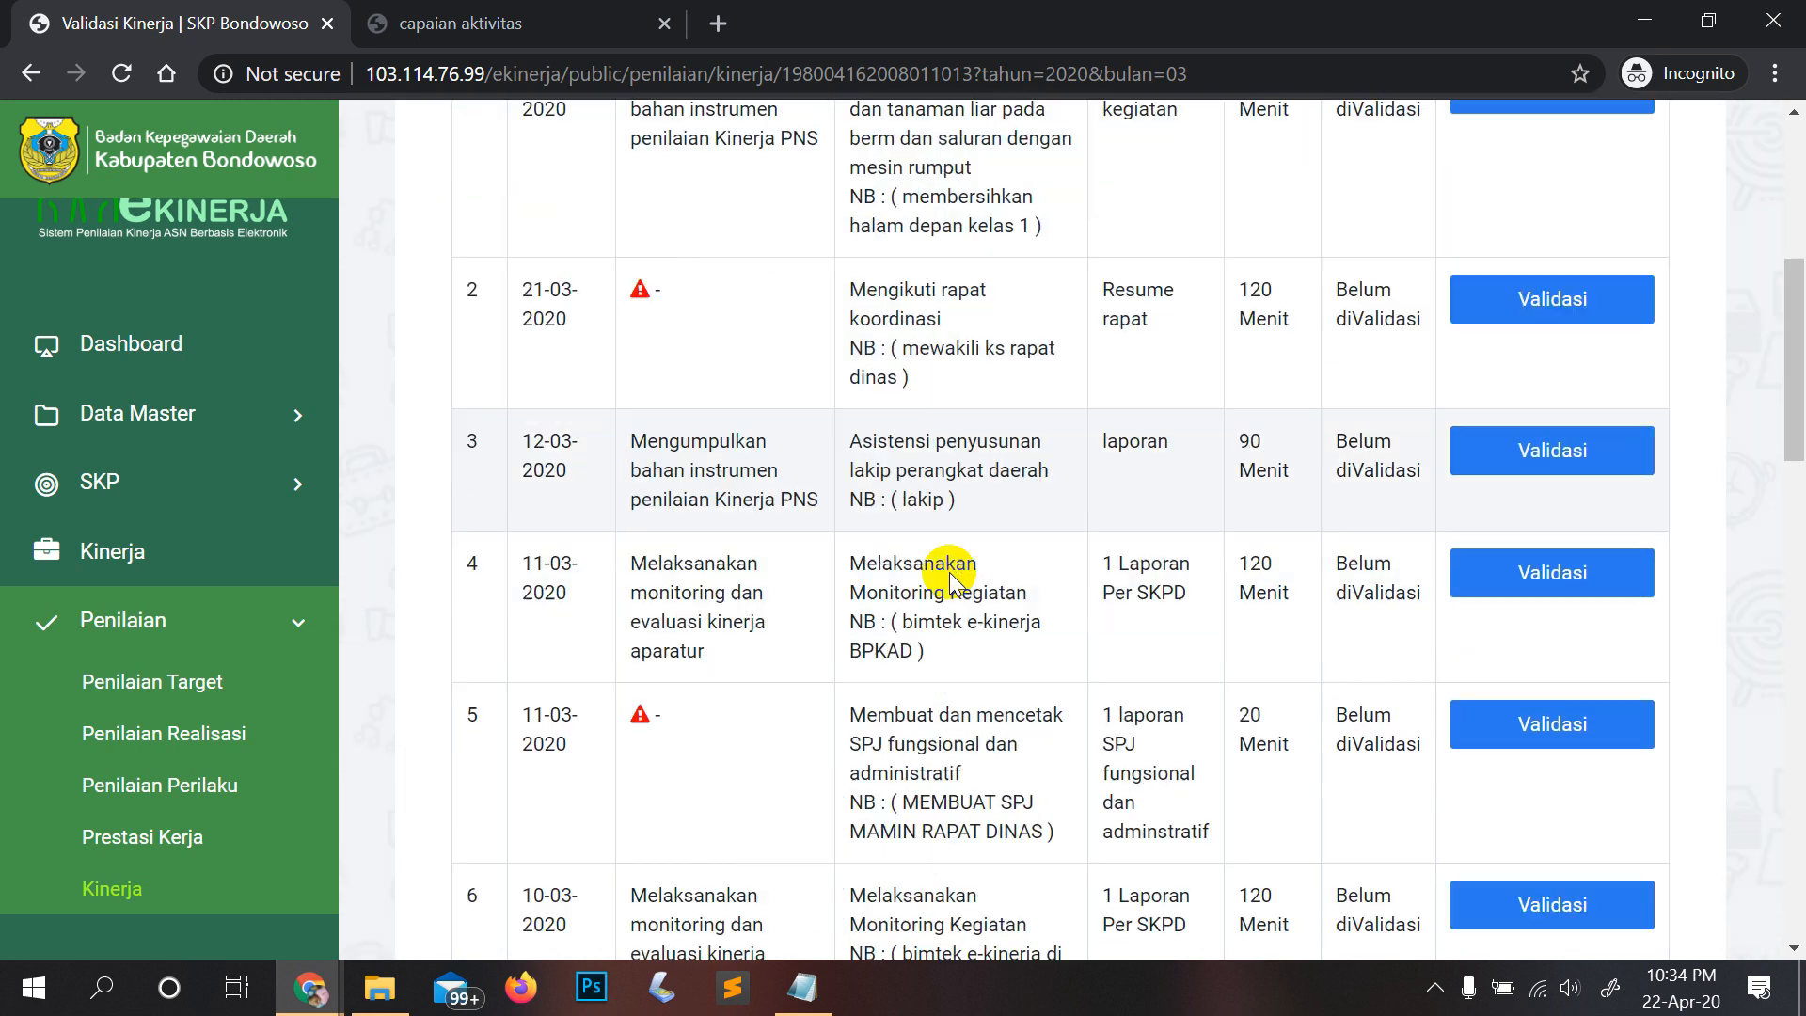
scroll(950, 573, "down", 1)
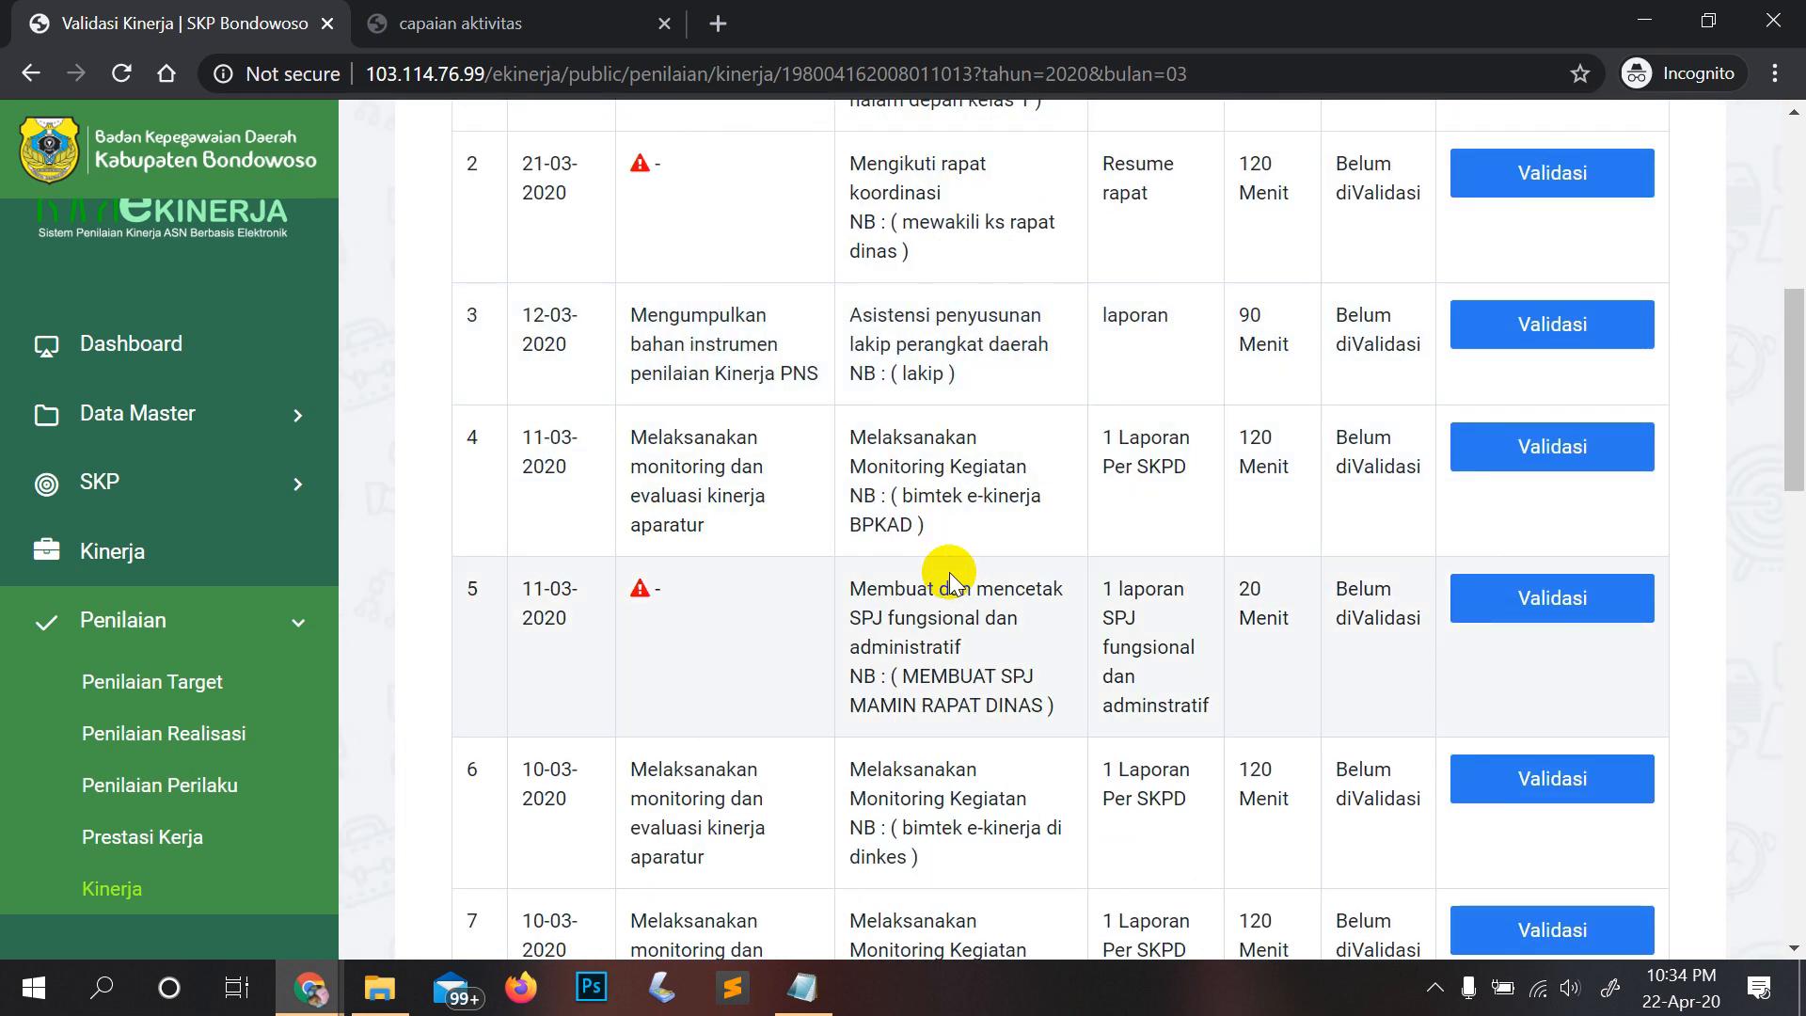
scroll(646, 173, "up", 3)
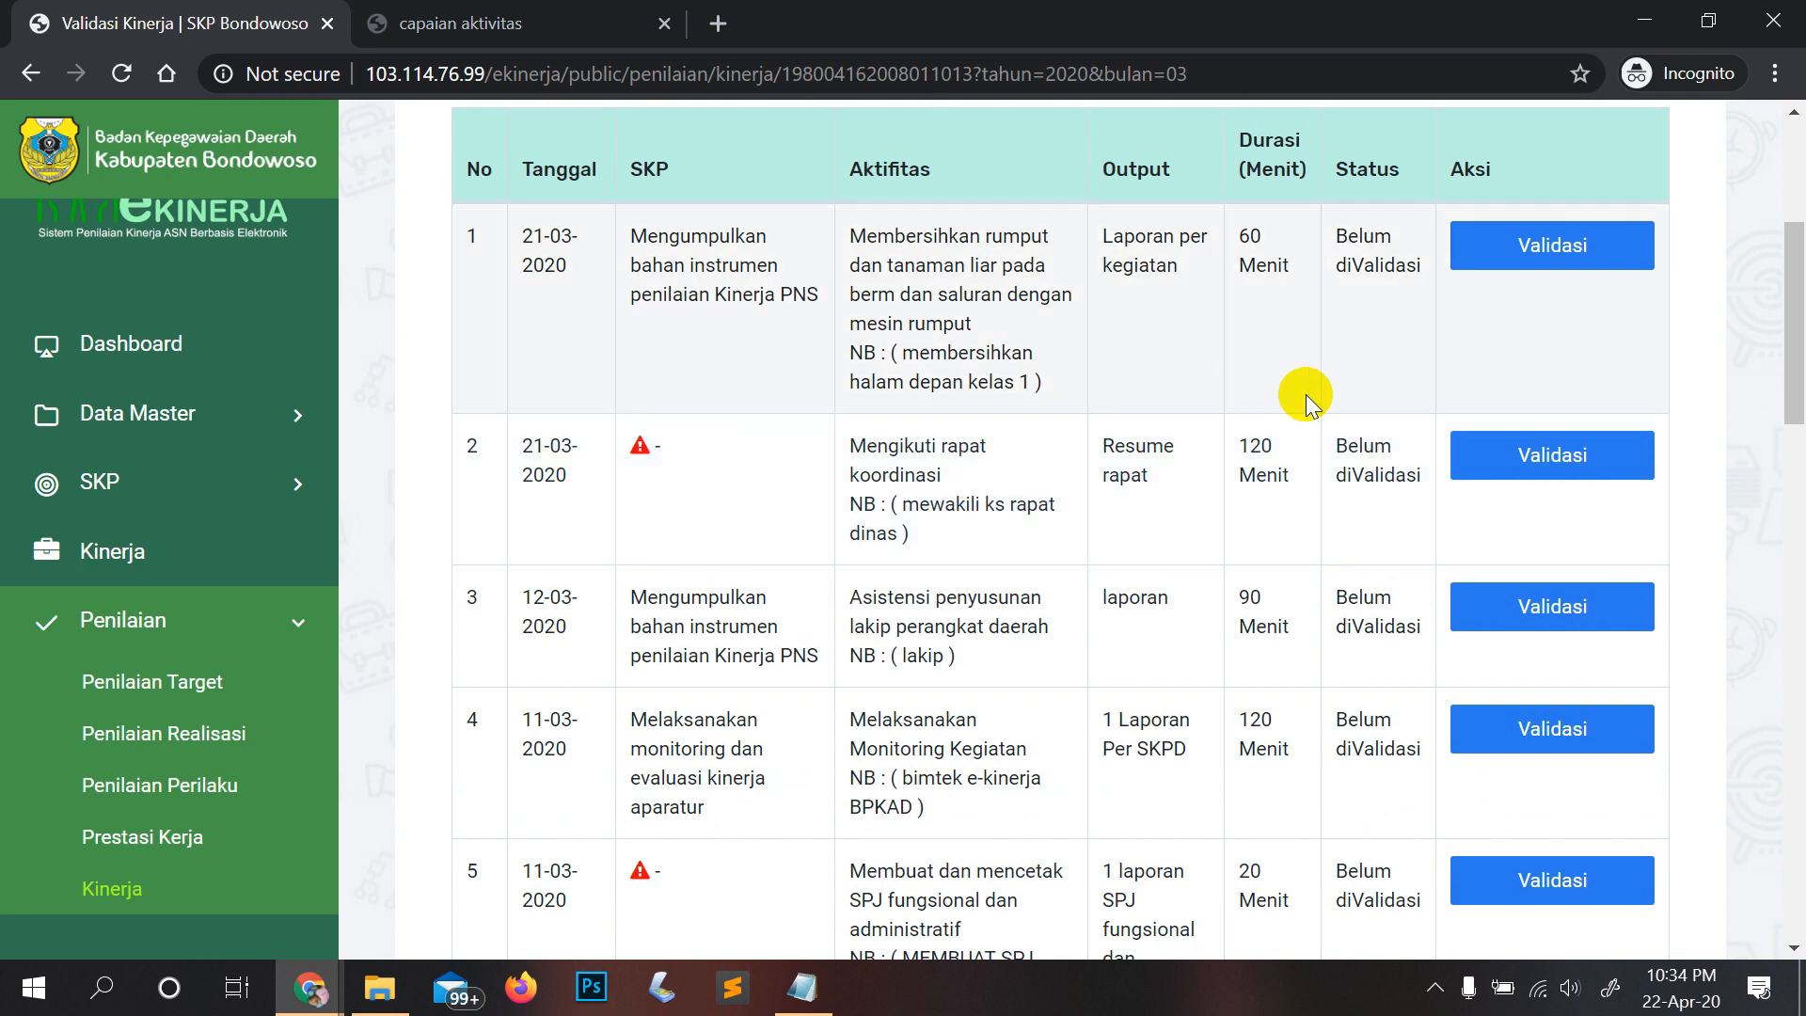
scroll(745, 488, "down", 6)
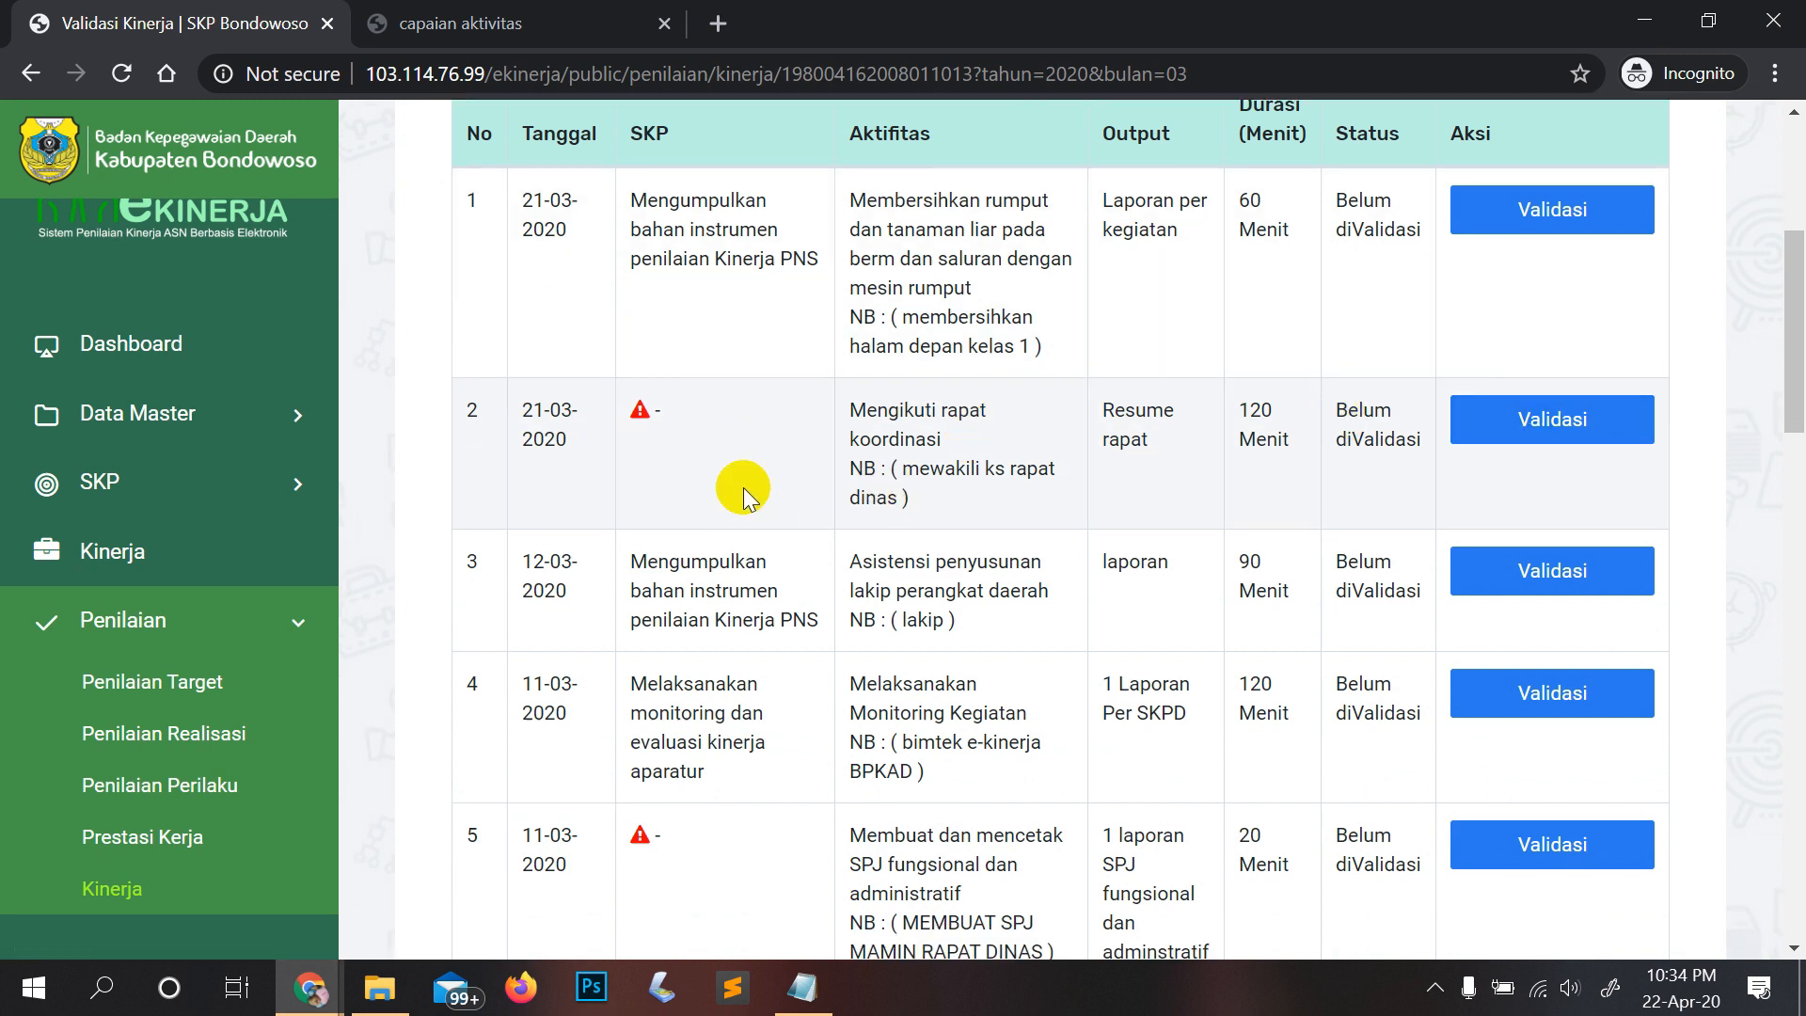
scroll(745, 489, "down", 17)
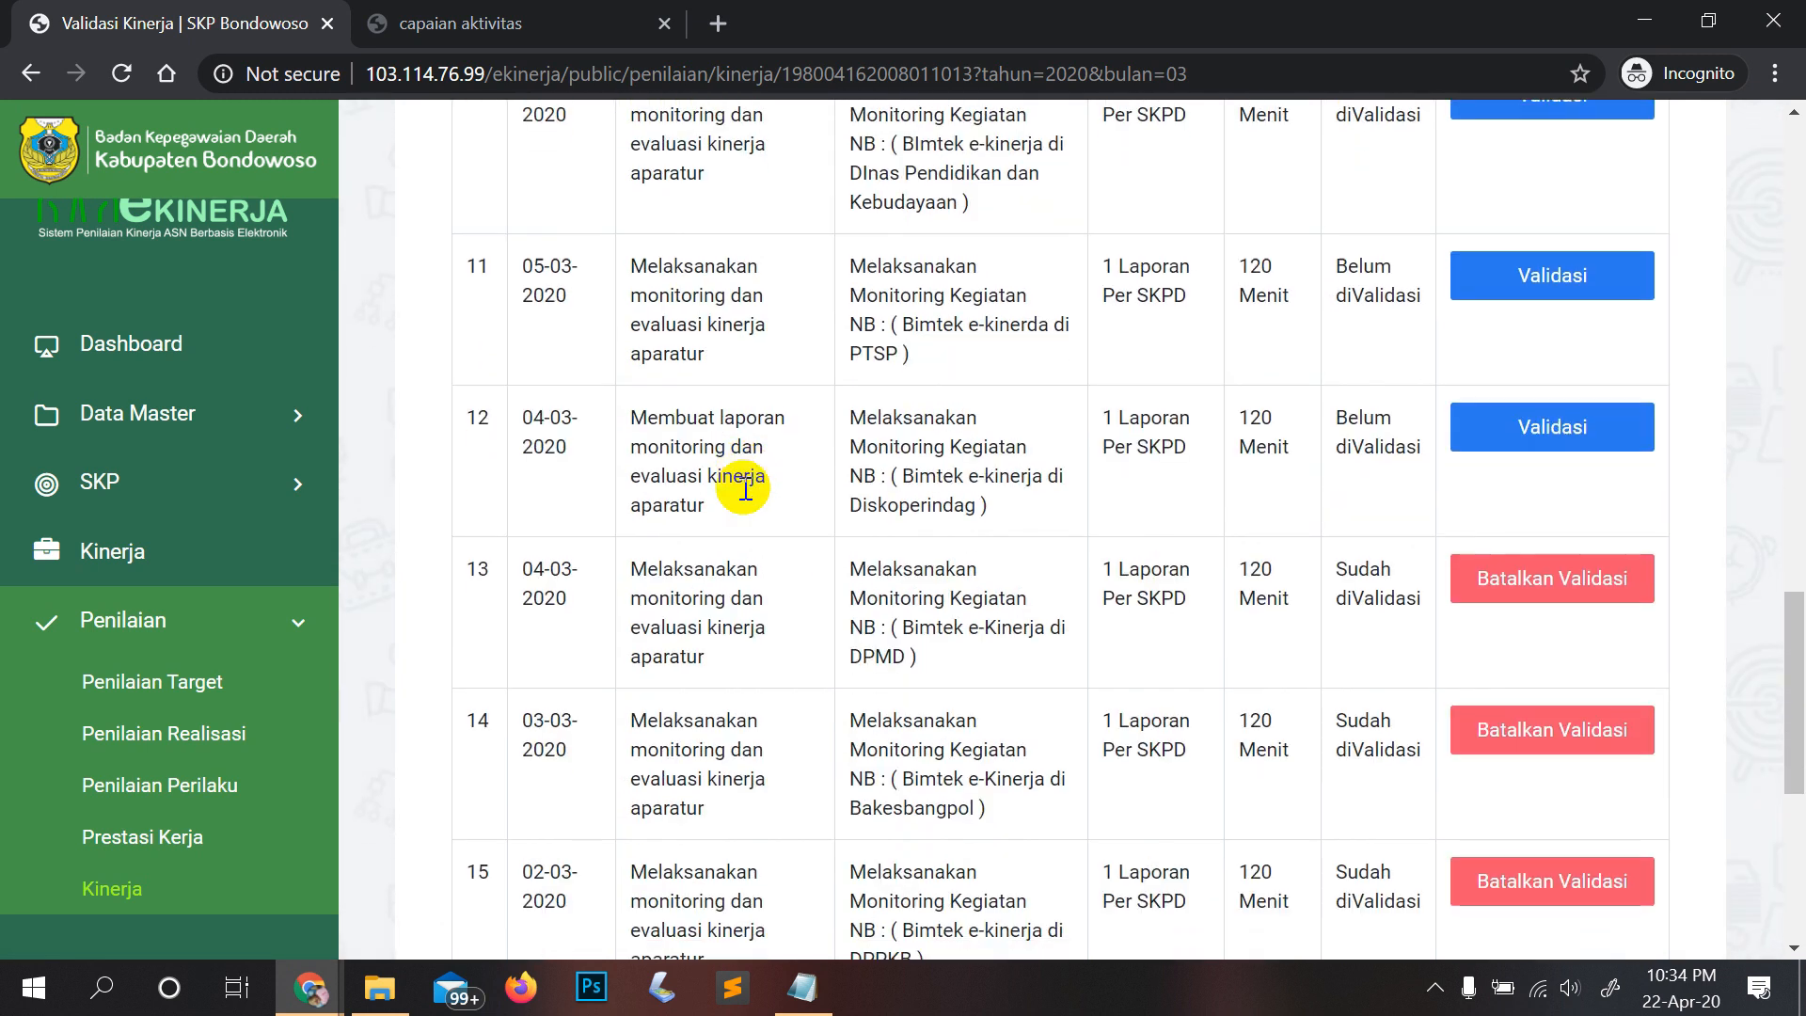
scroll(745, 488, "up", 20)
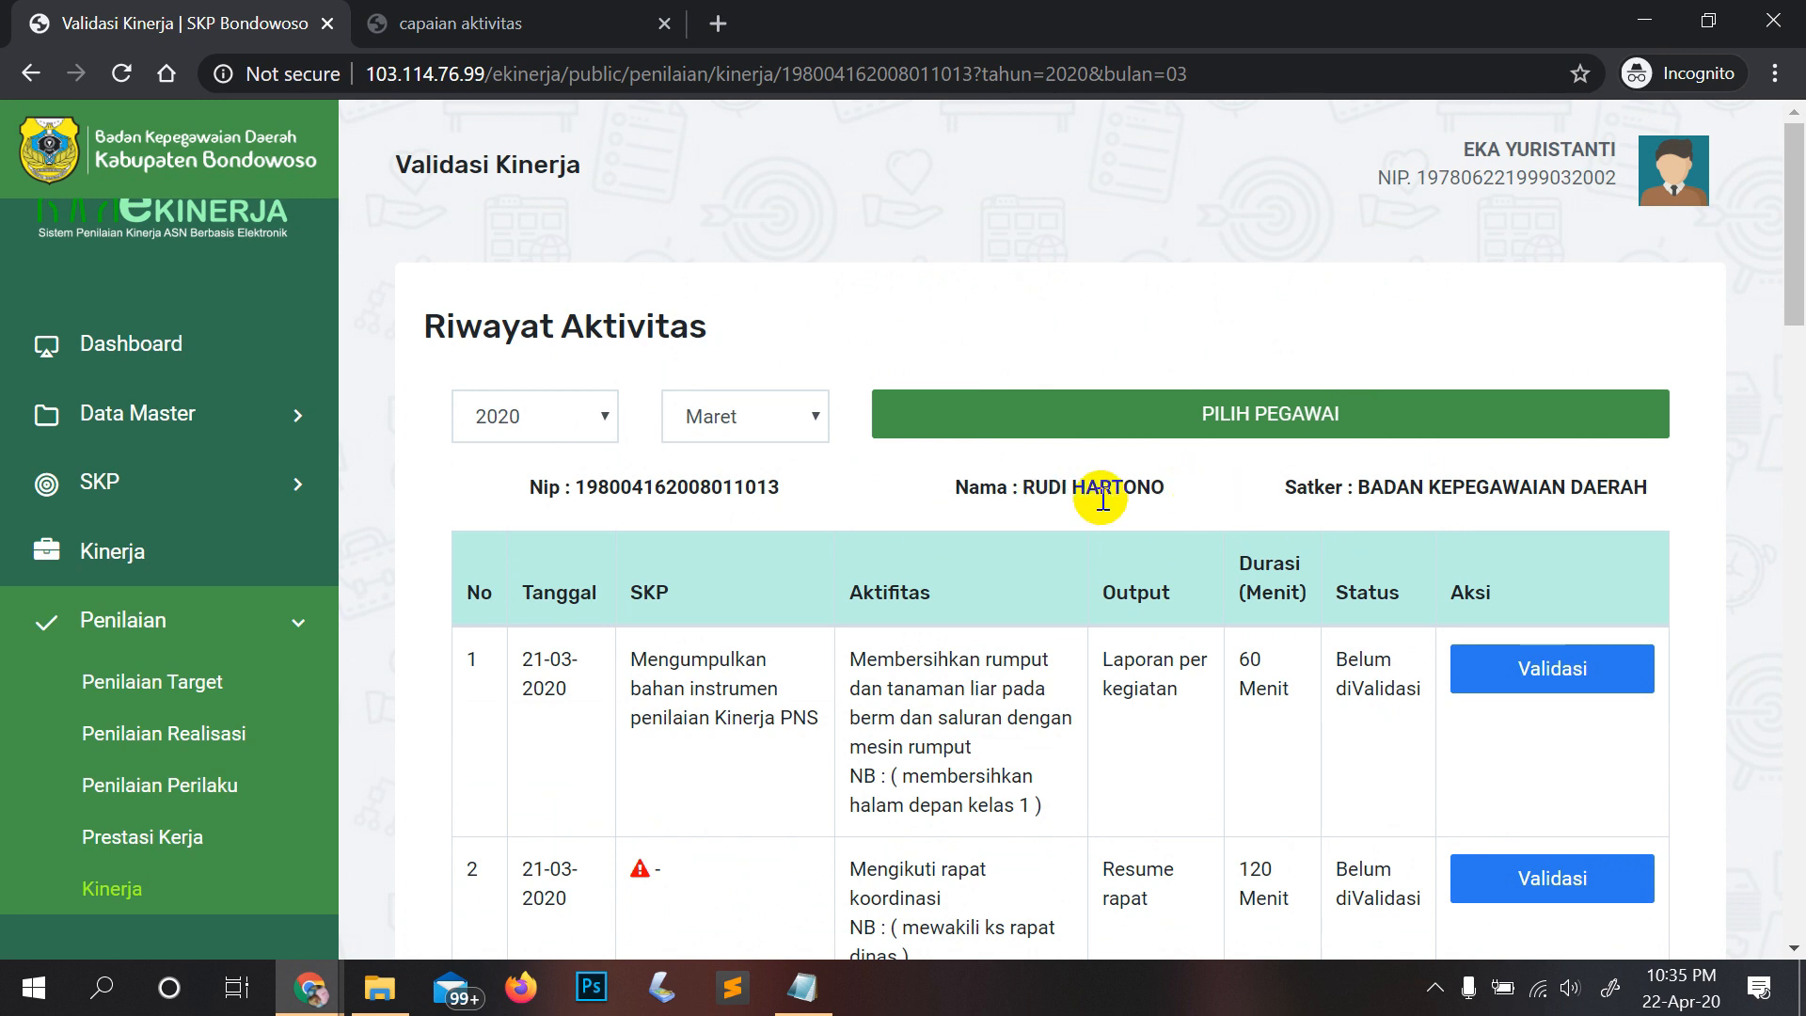
scroll(1524, 584, "down", 2)
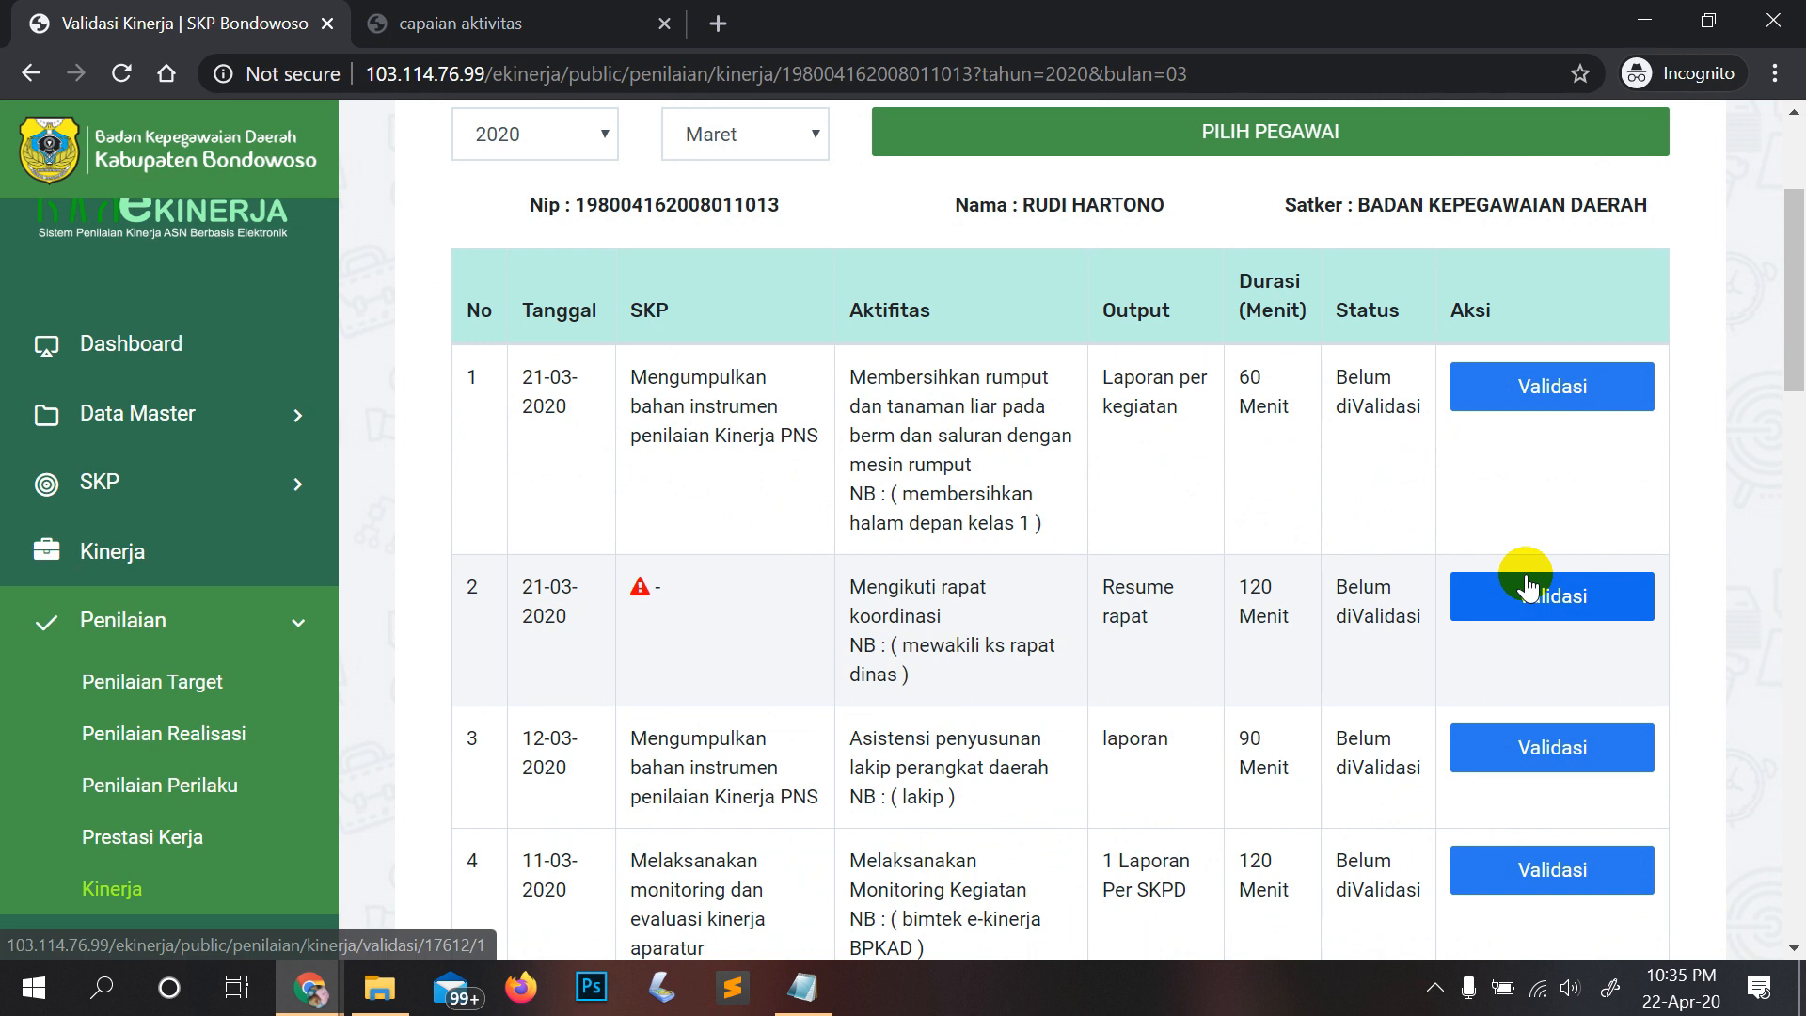
scroll(1290, 532, "down", 3)
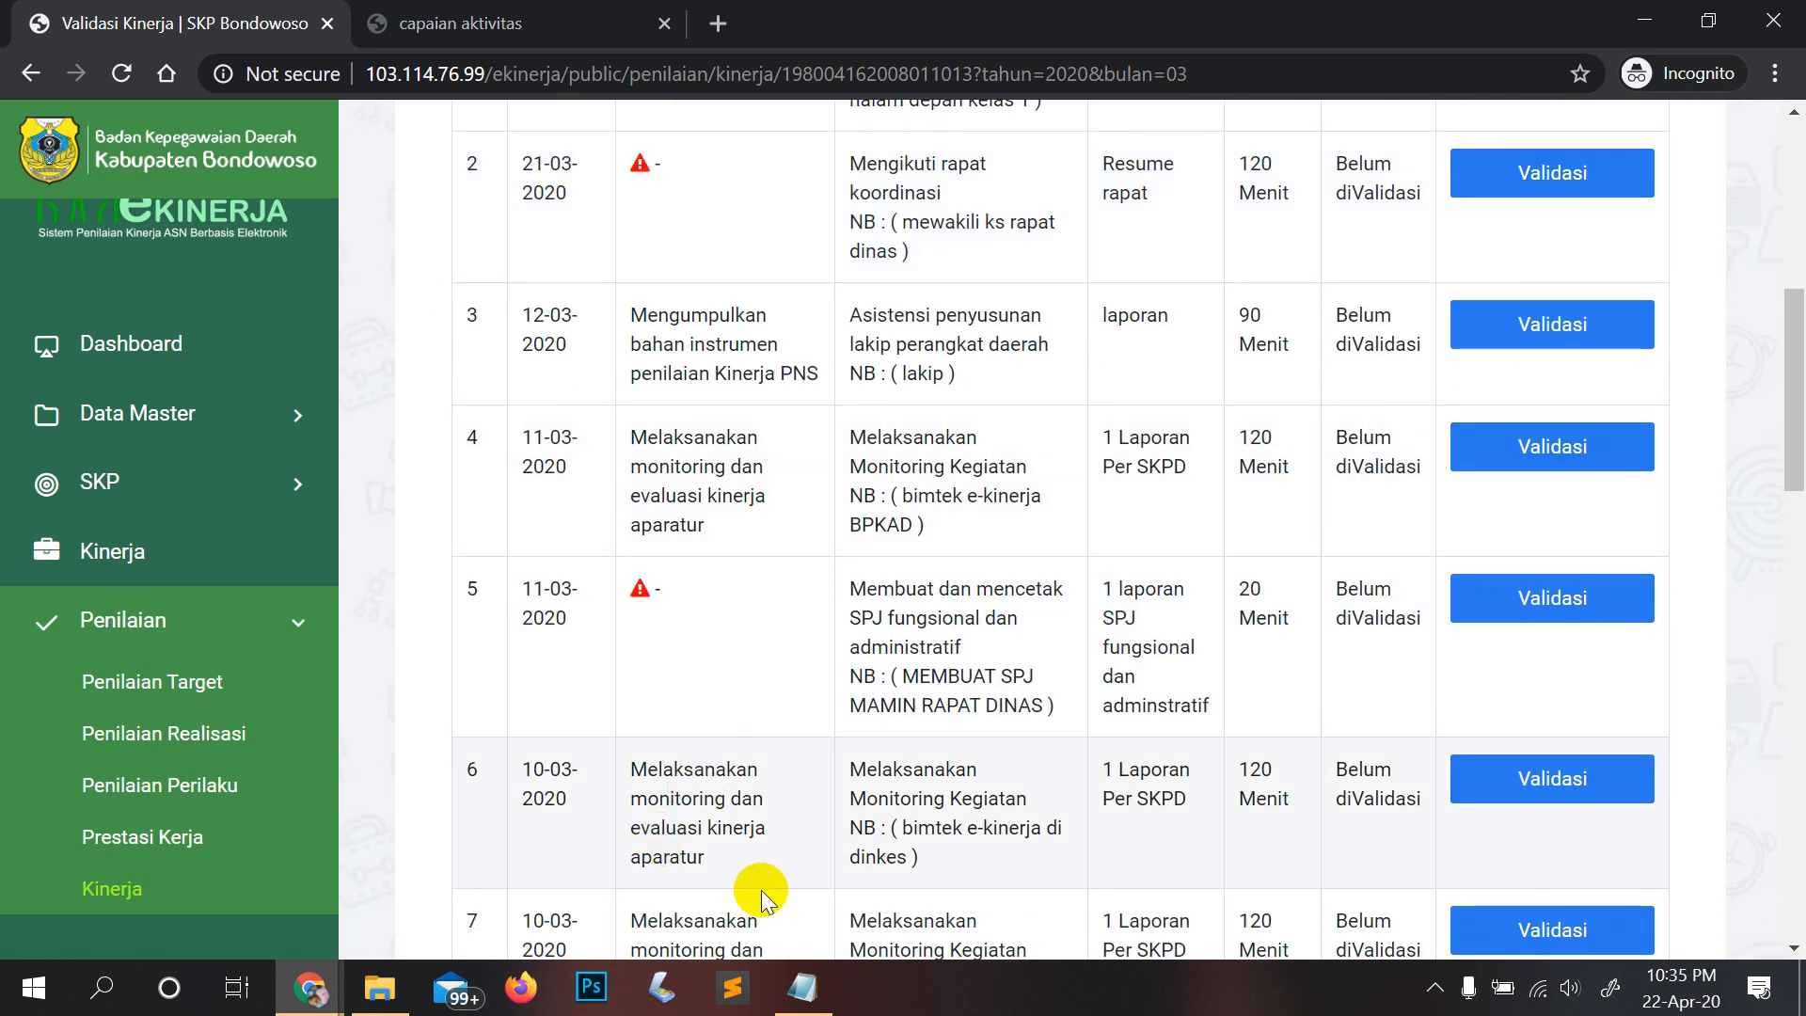
left_click(802, 987)
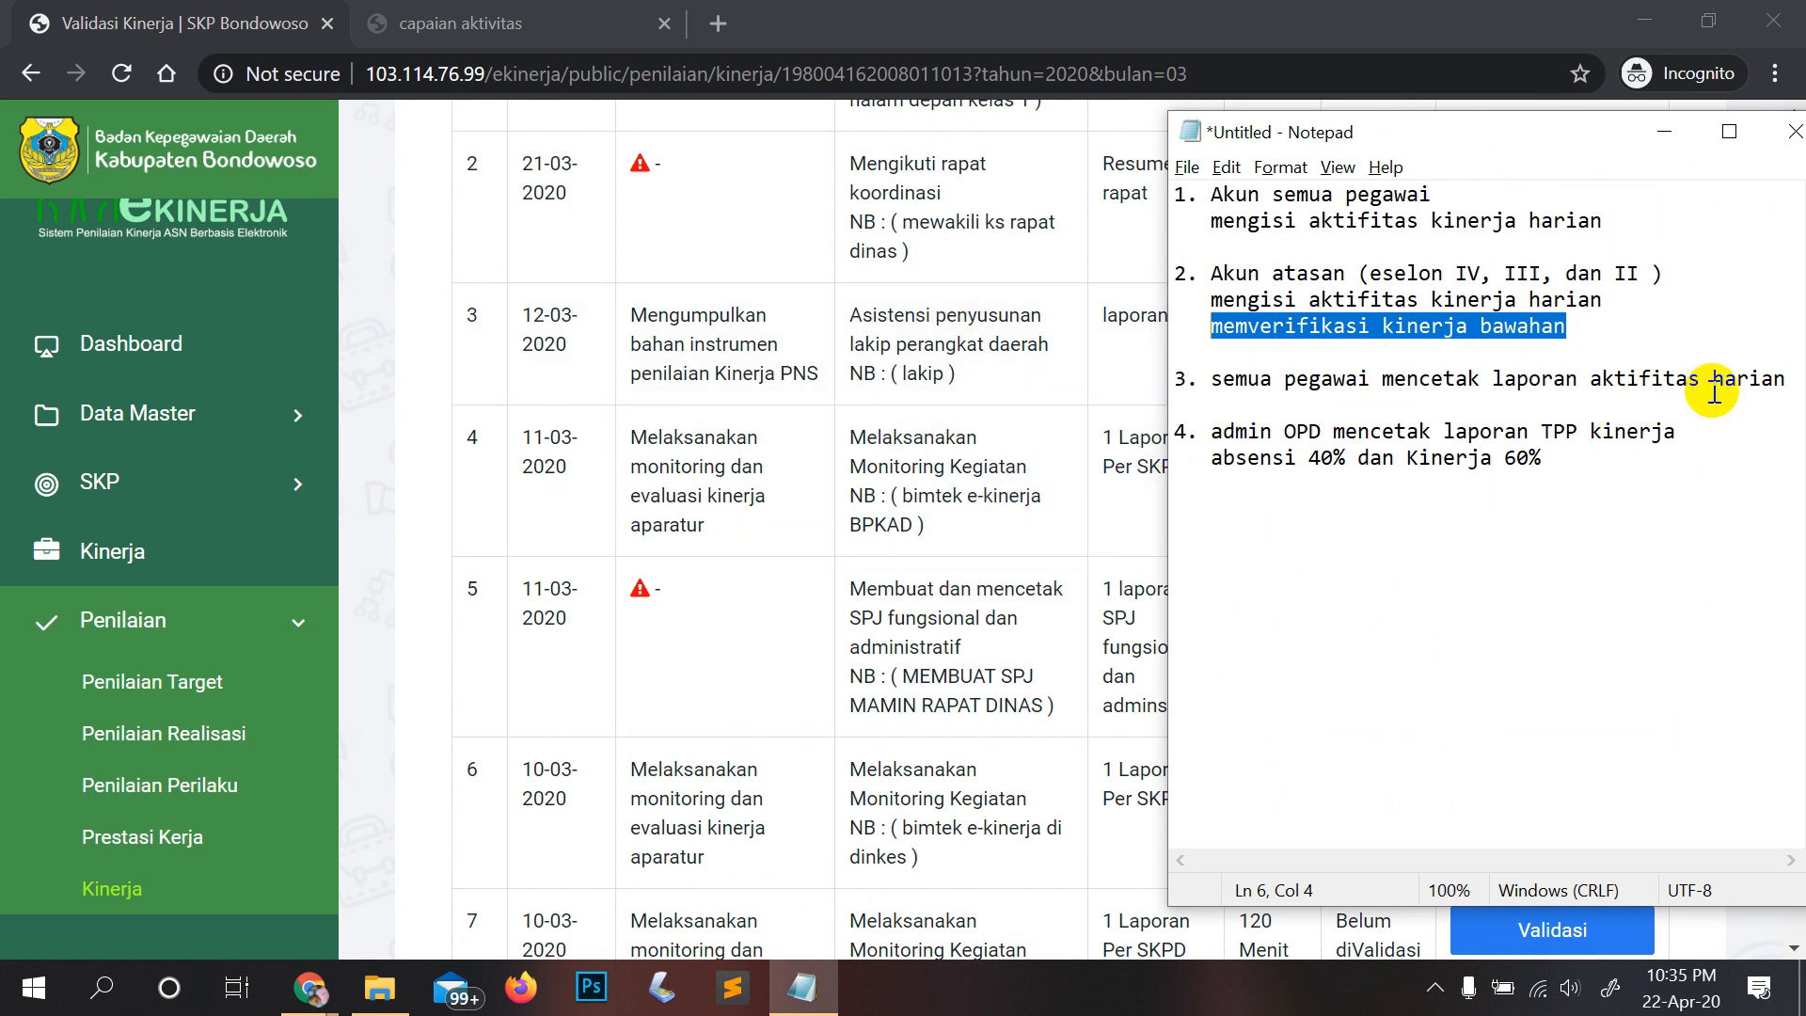
Step: Highlight recap item 3 on printing daily reports, then open Kinerja's April 2020 activity form
left_click_drag(1175, 378, 1735, 373)
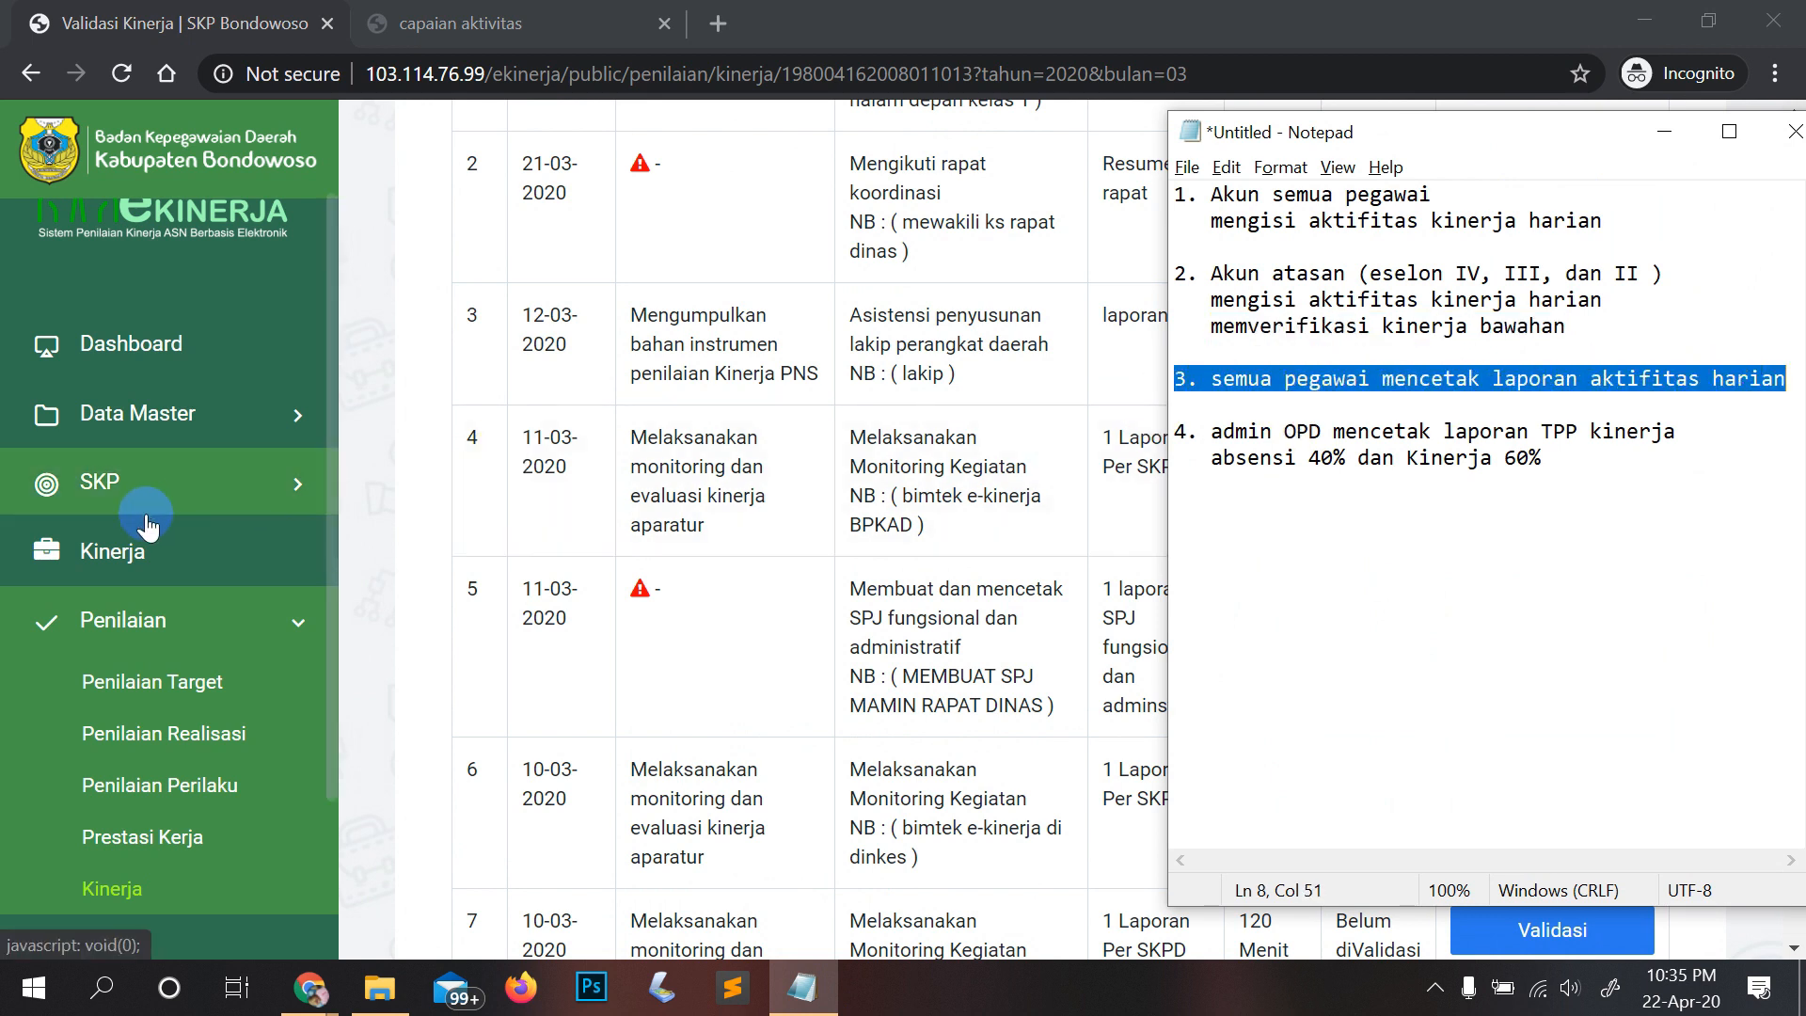
left_click(143, 560)
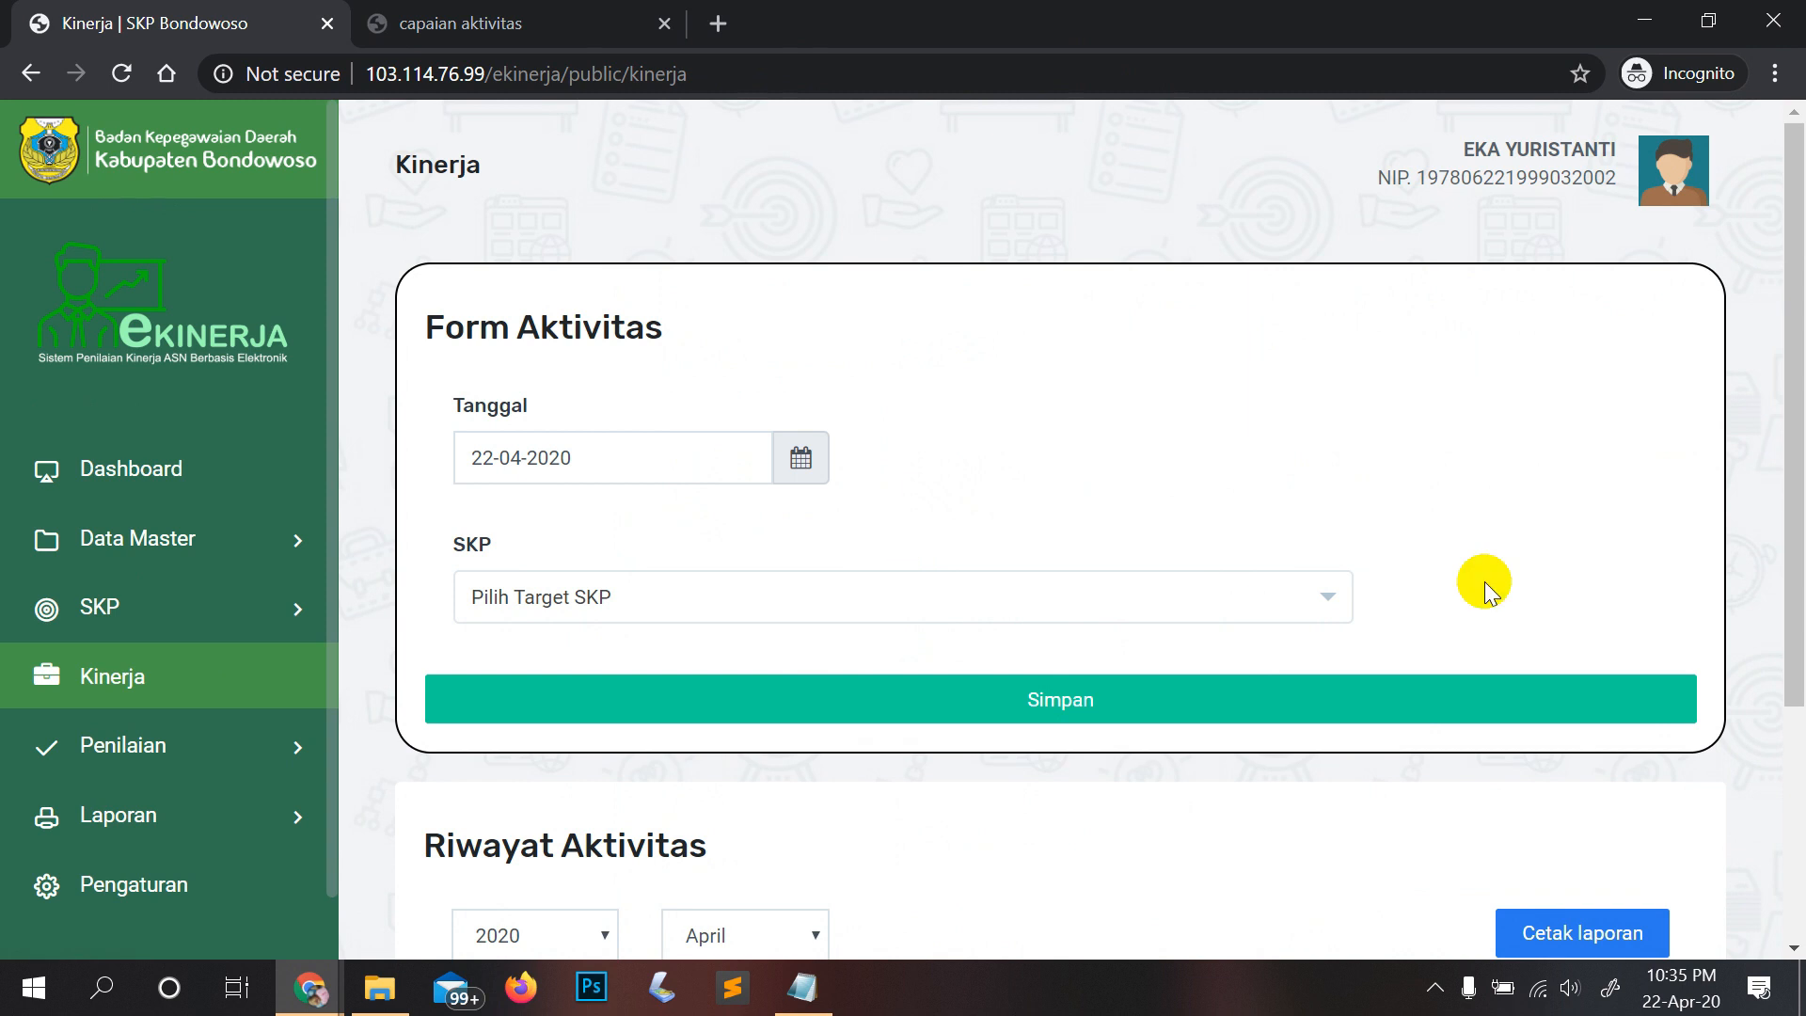
Step: Centre the Notepad recap window beside the empty April 2020 Riwayat Aktivitas
scroll(1484, 588, "down", 3)
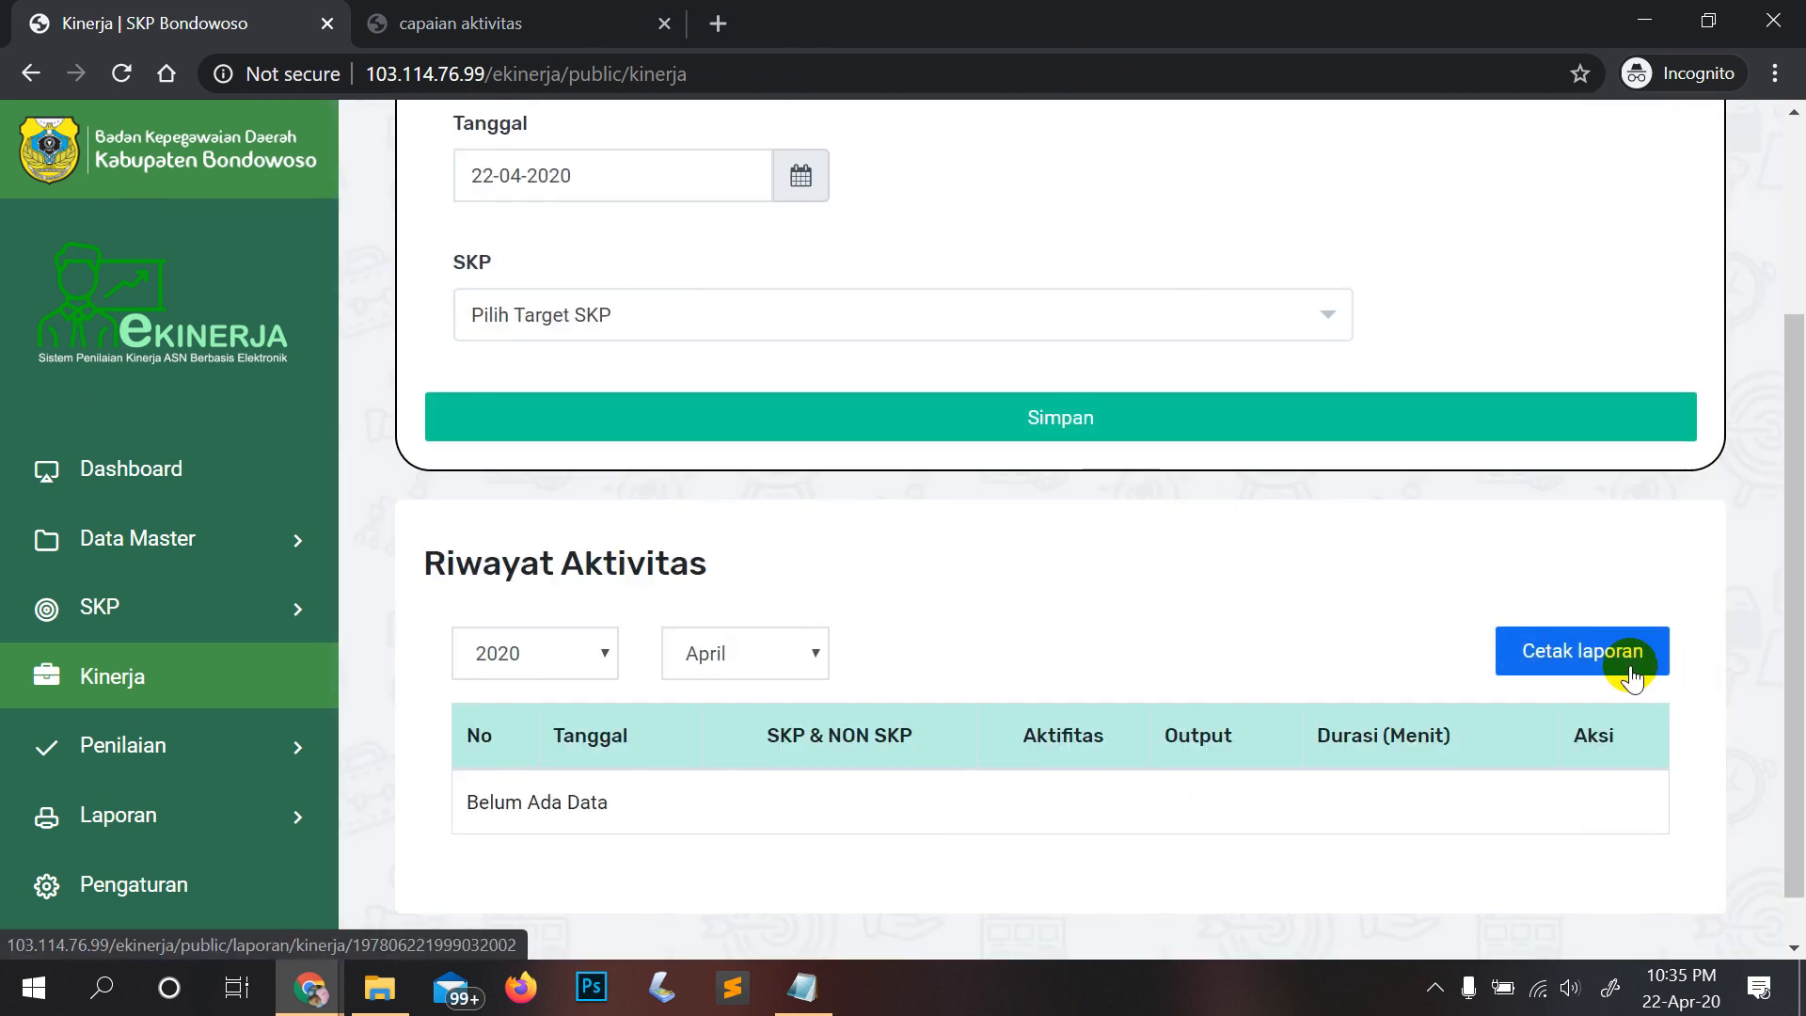
left_click(802, 989)
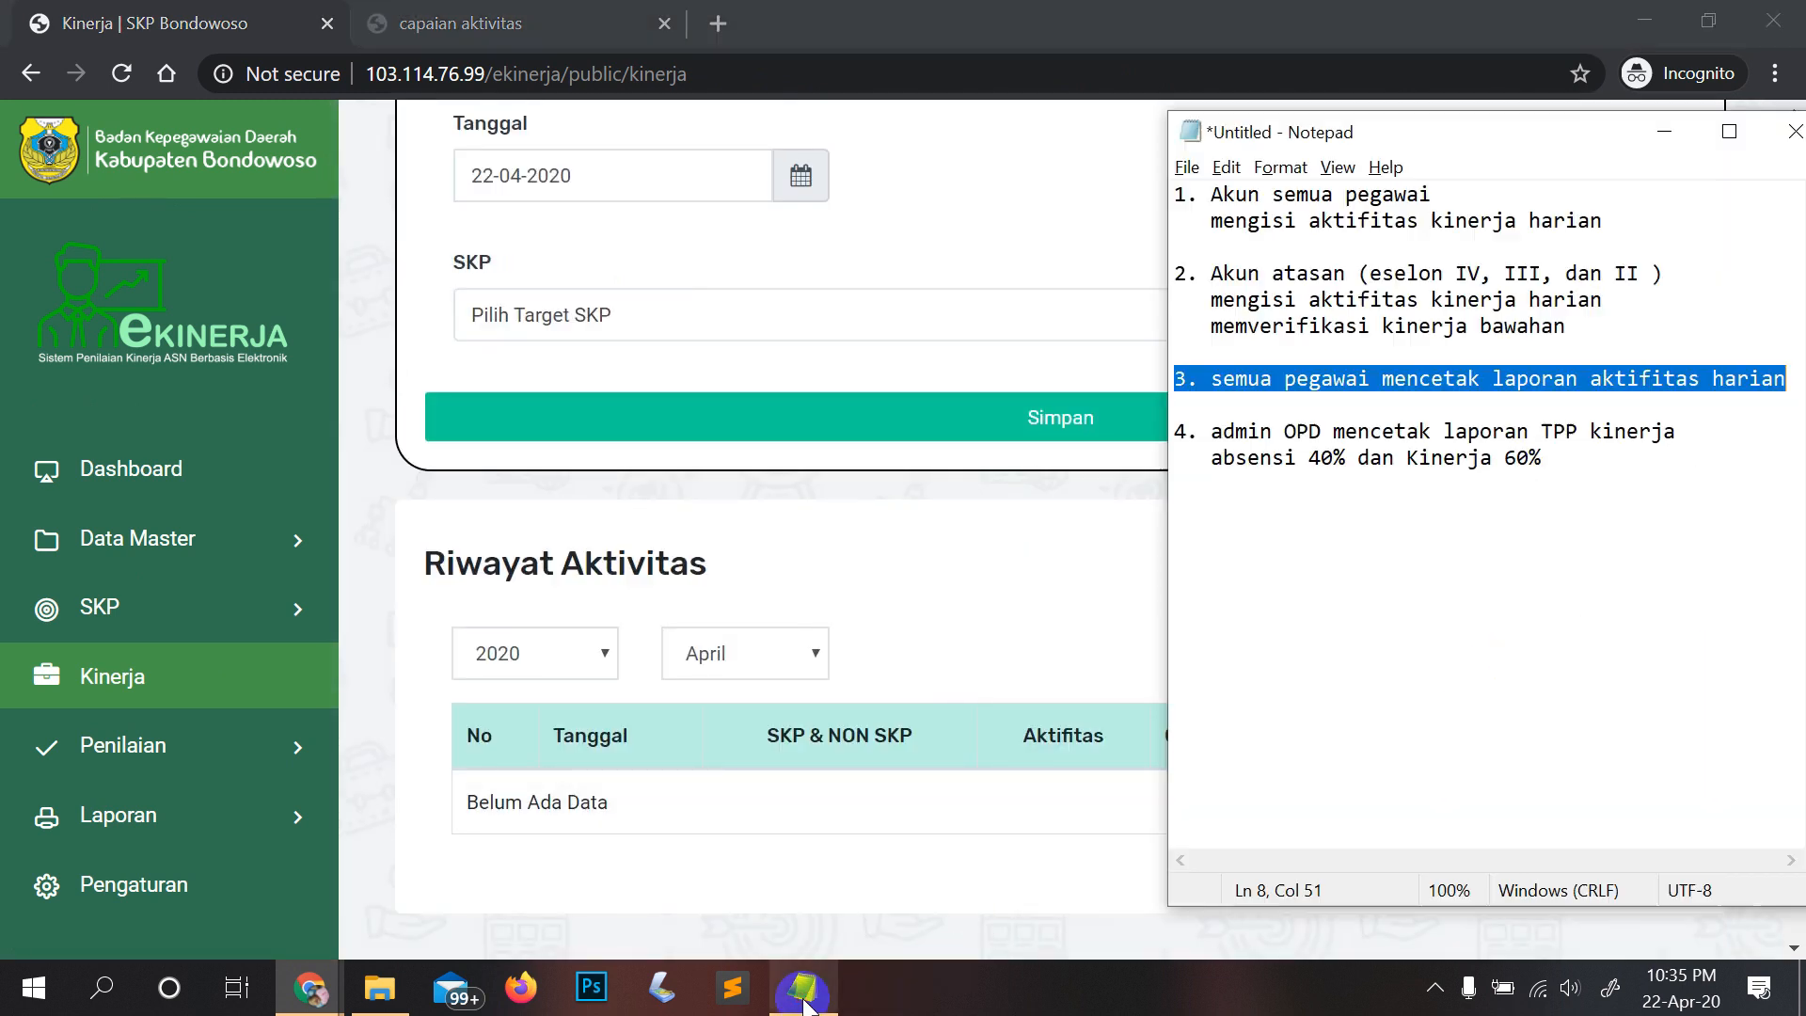
left_click_drag(1418, 133, 802, 168)
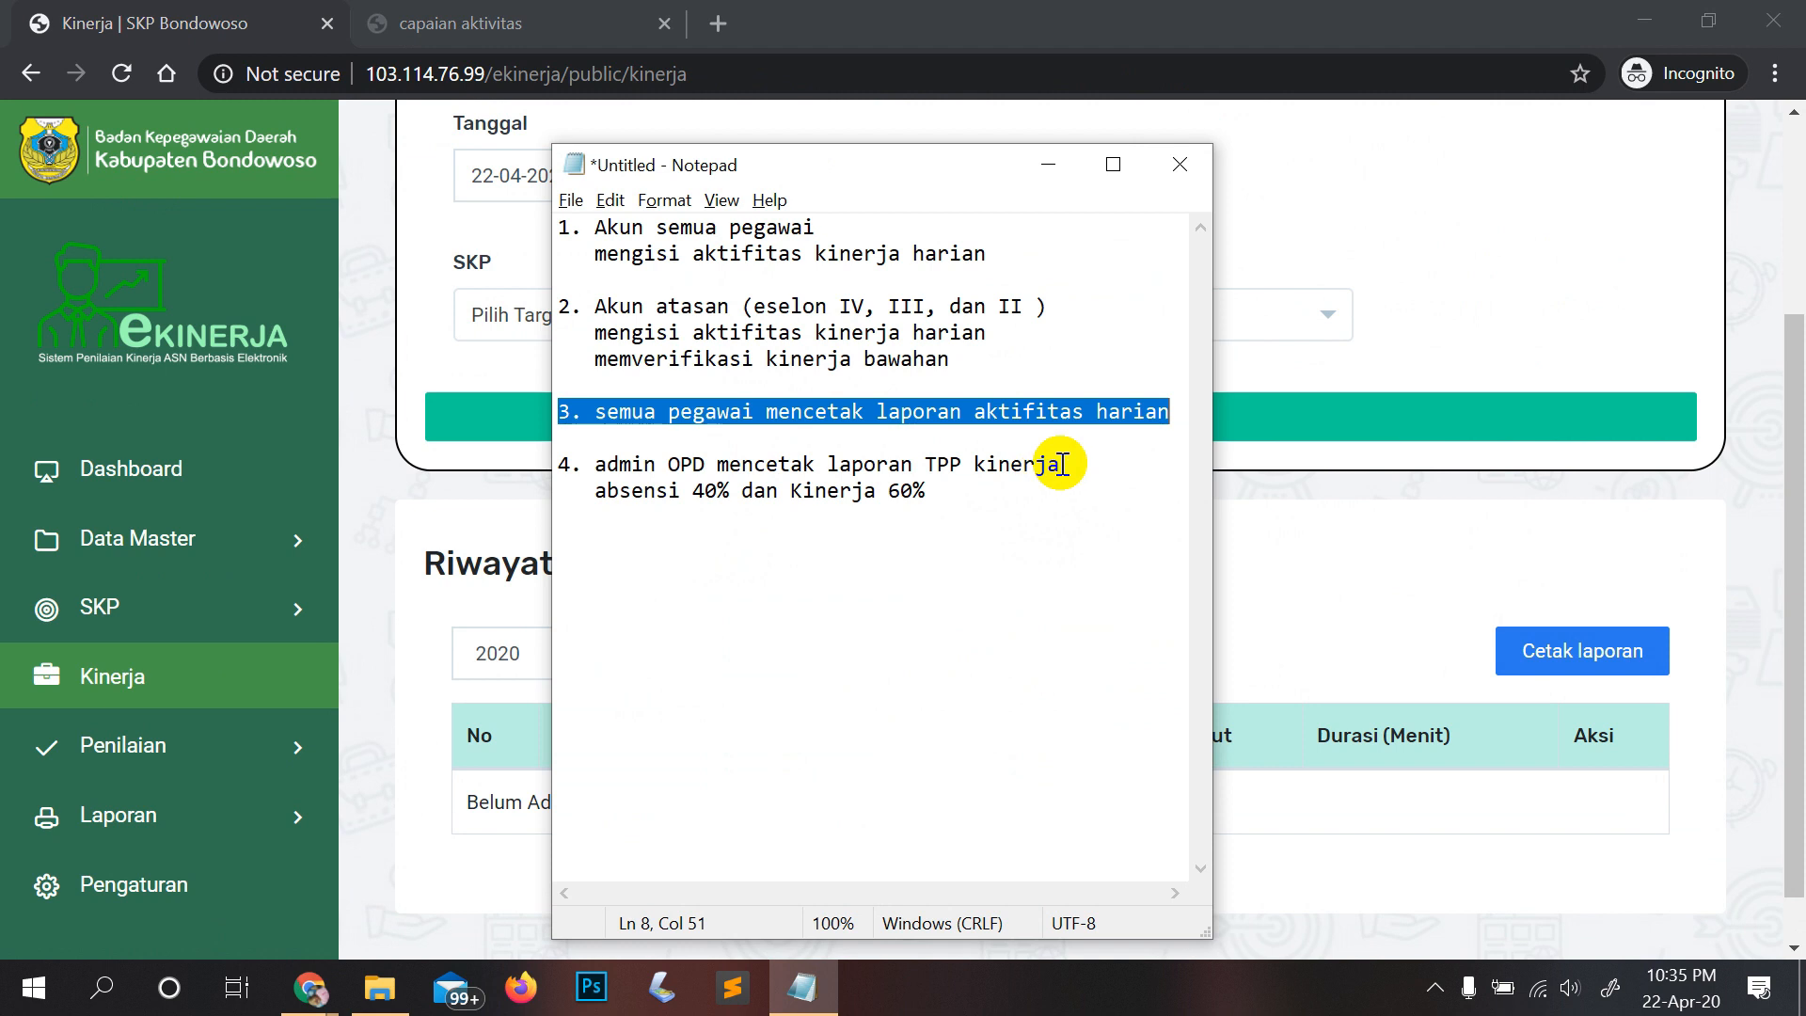
left_click(1308, 422)
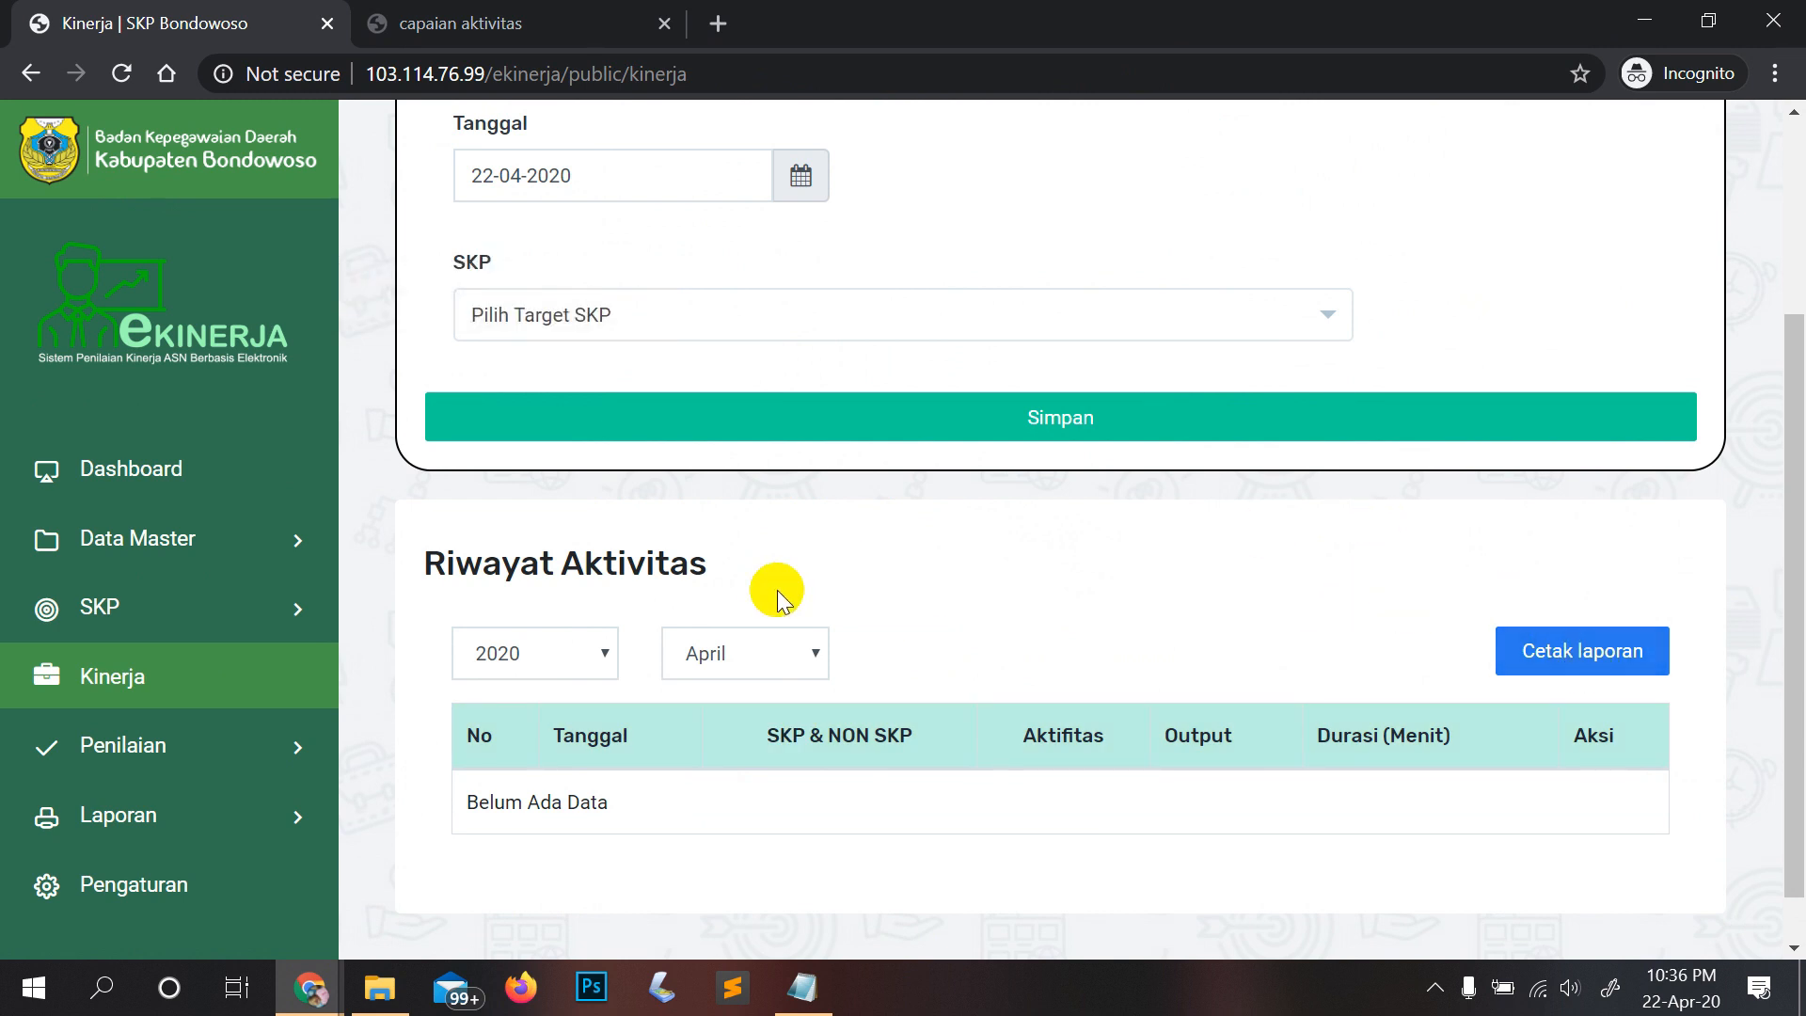
Step: Highlight recap items 4 and 1 and the line about verifying subordinates' work
left_click(802, 988)
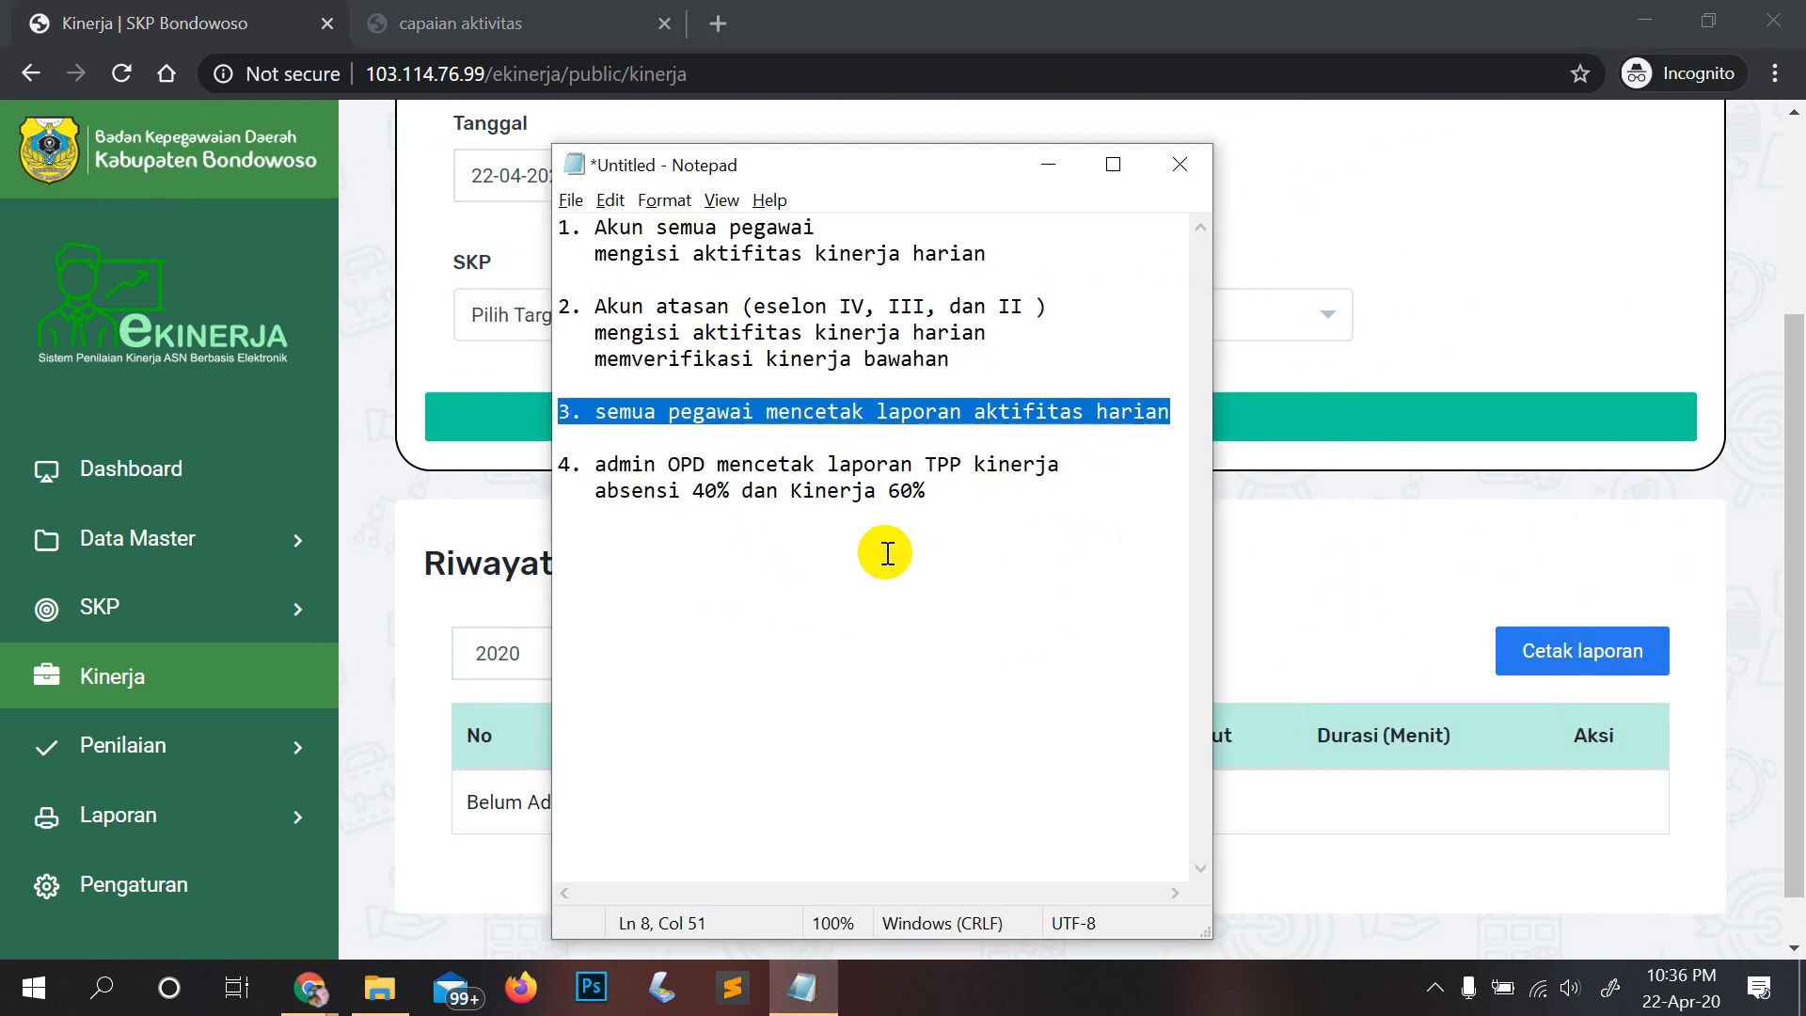
left_click(916, 523)
left_click_drag(916, 523, 561, 467)
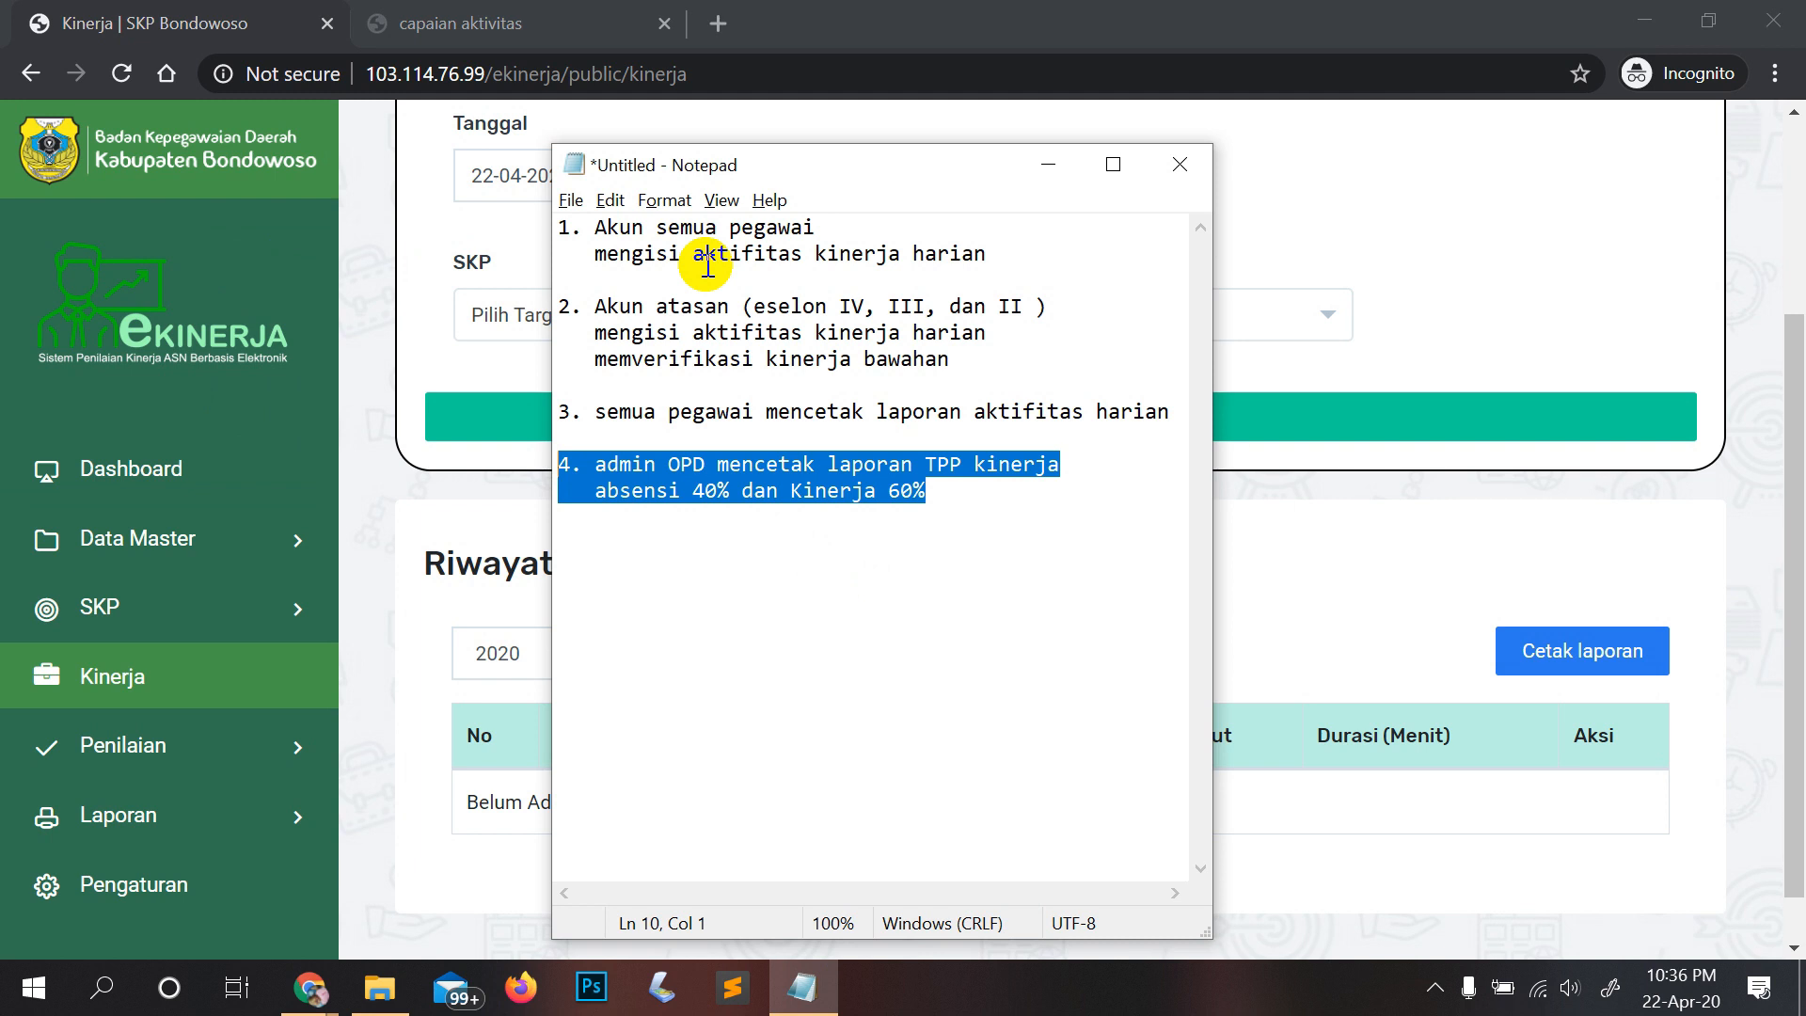
left_click_drag(560, 231, 1005, 268)
left_click_drag(952, 365, 1156, 421)
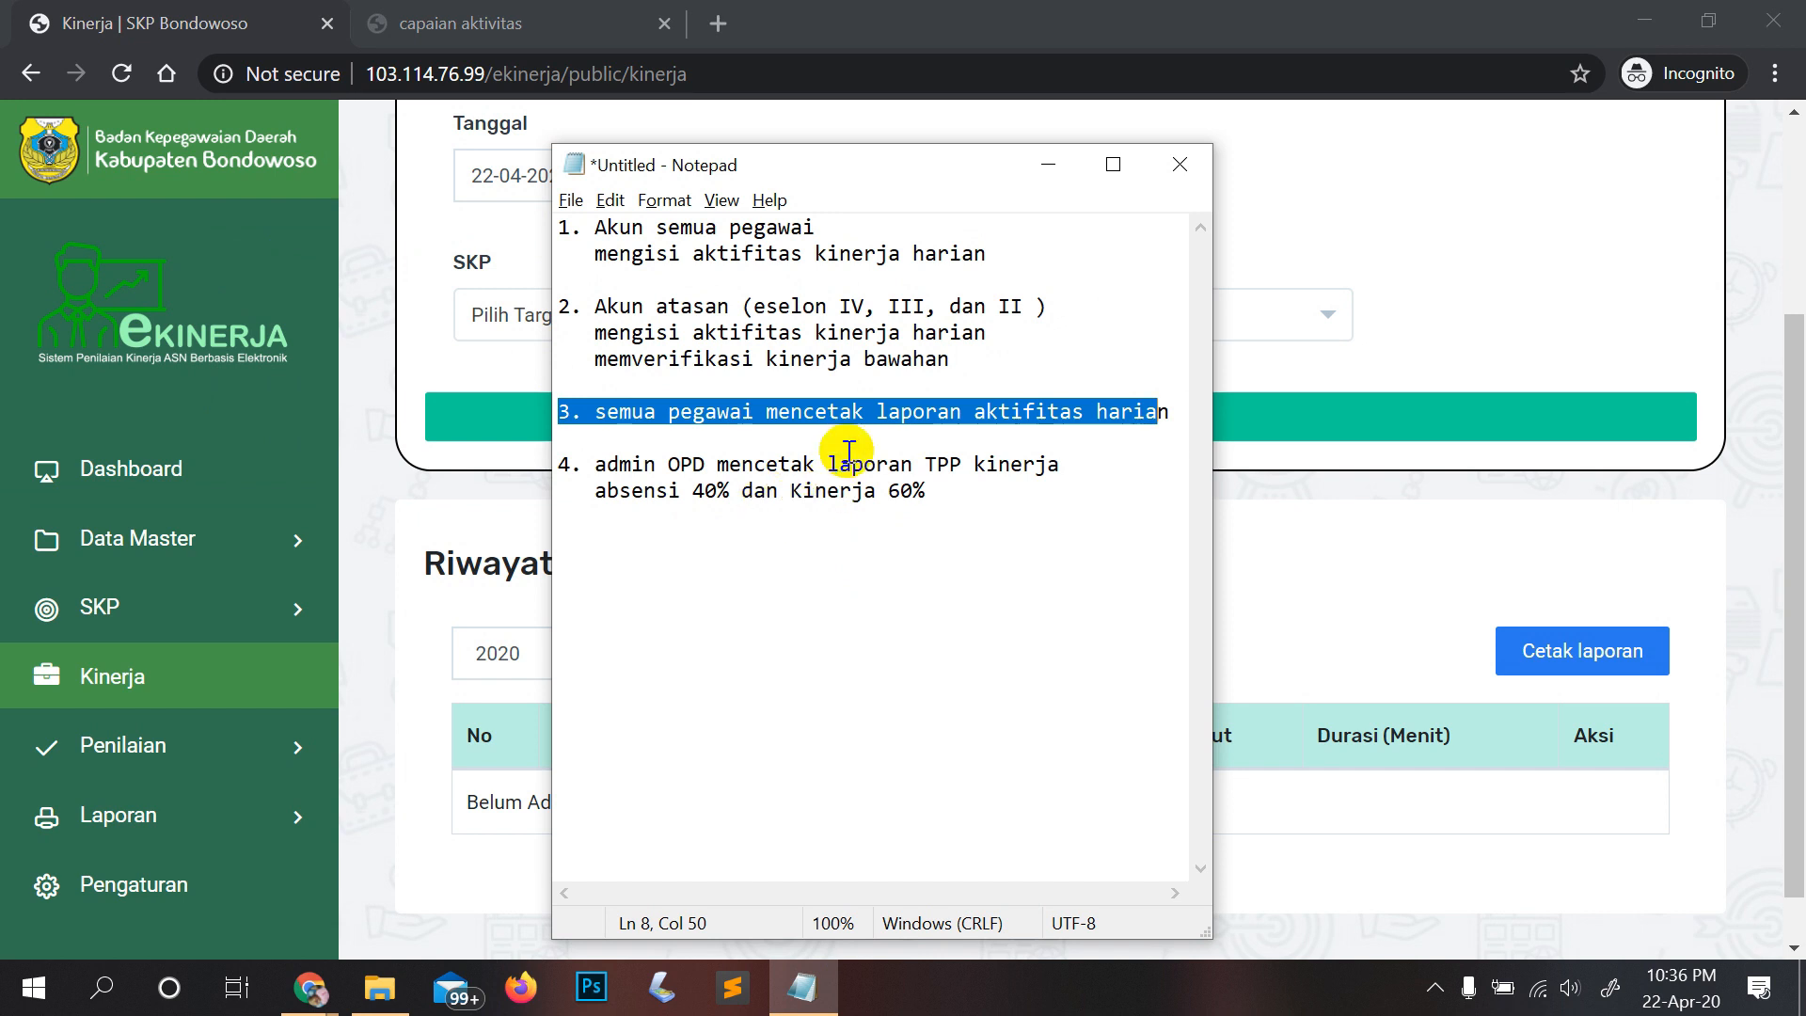
left_click_drag(936, 484, 557, 462)
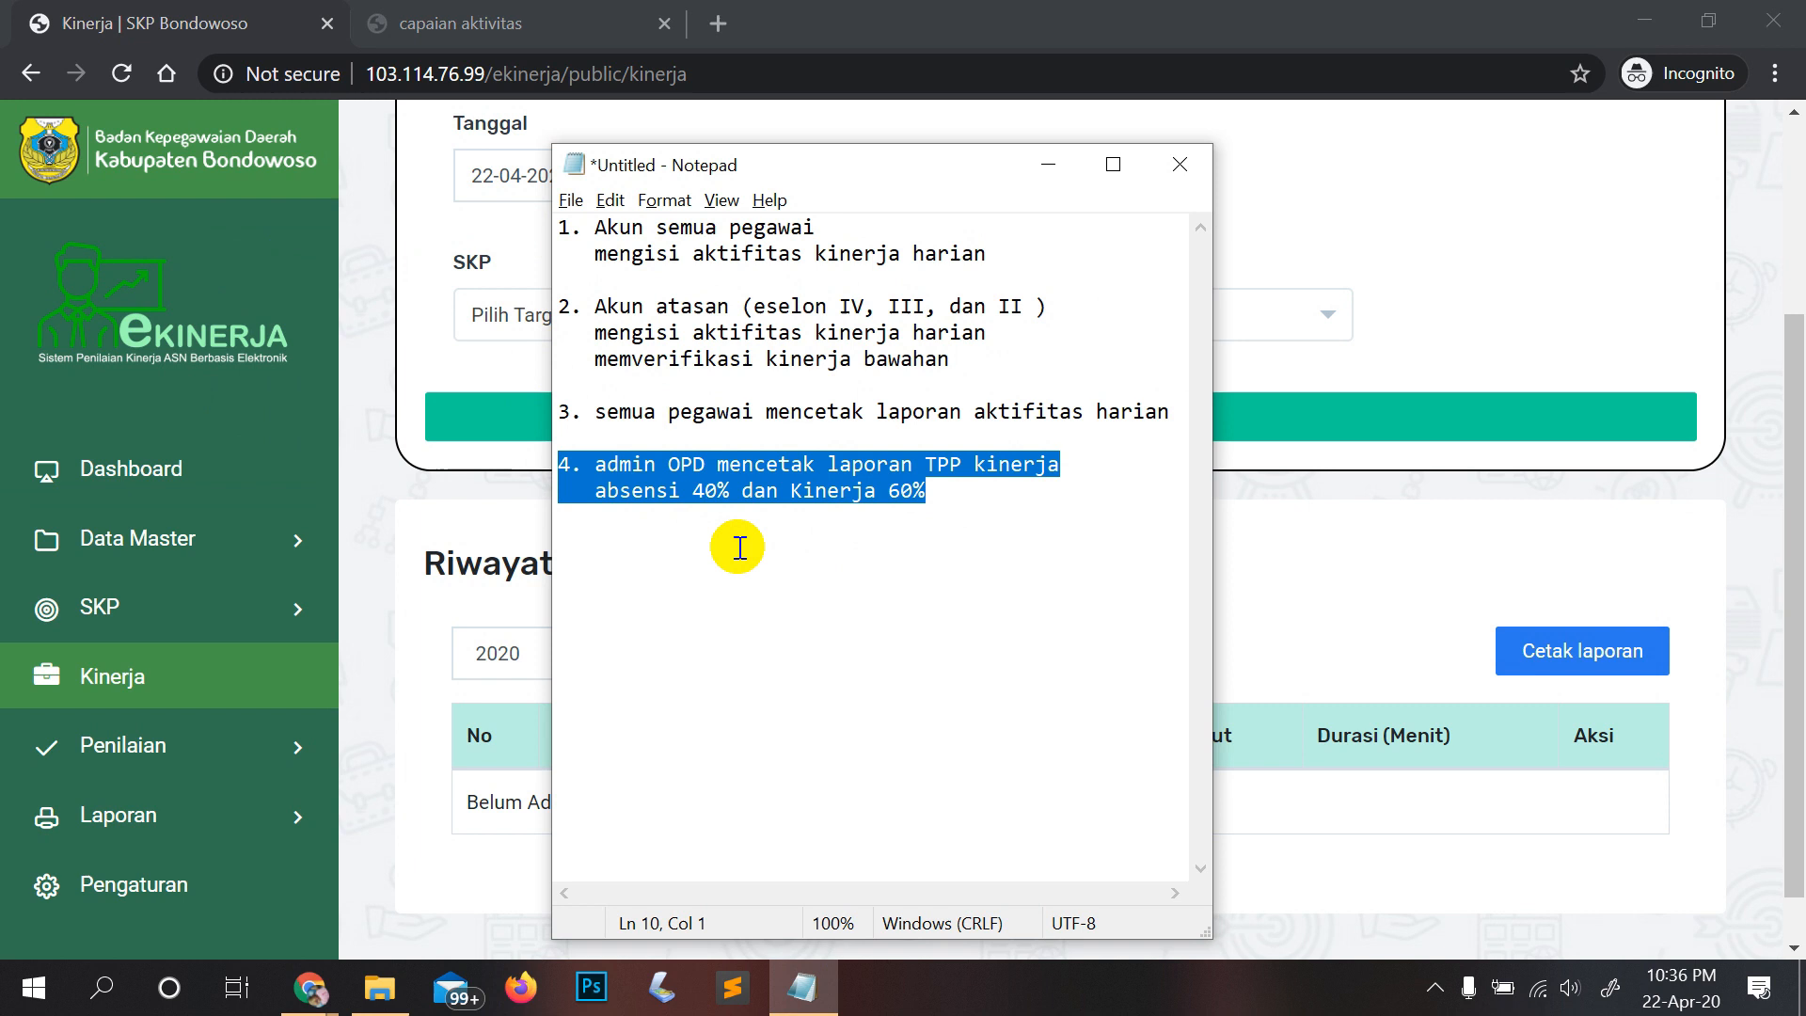
Step: Return to e-Kinerja and expand the Laporan report list in the sidebar
left_click(202, 814)
left_click(202, 814)
scroll(202, 809, "down", 1)
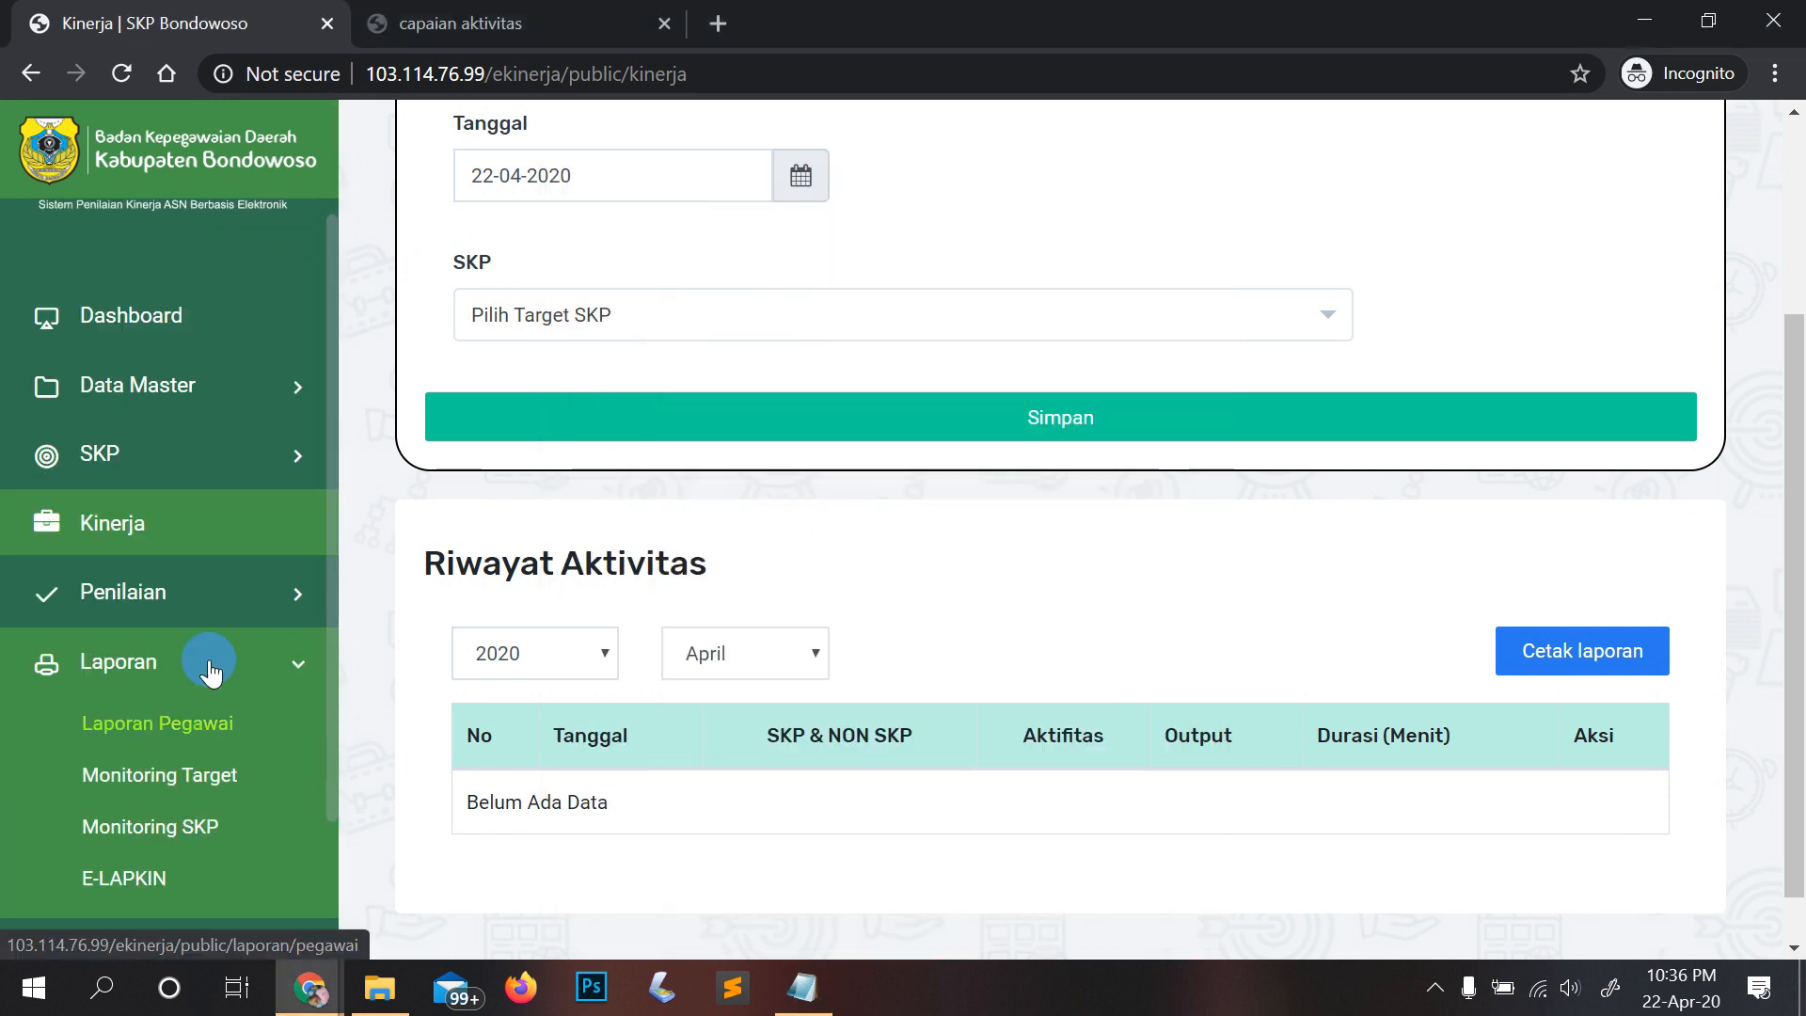
Step: Show the Februari TPP report for Badan Kepegawaian Daerah in its printable view
scroll(200, 692, "down", 1)
left_click(132, 804)
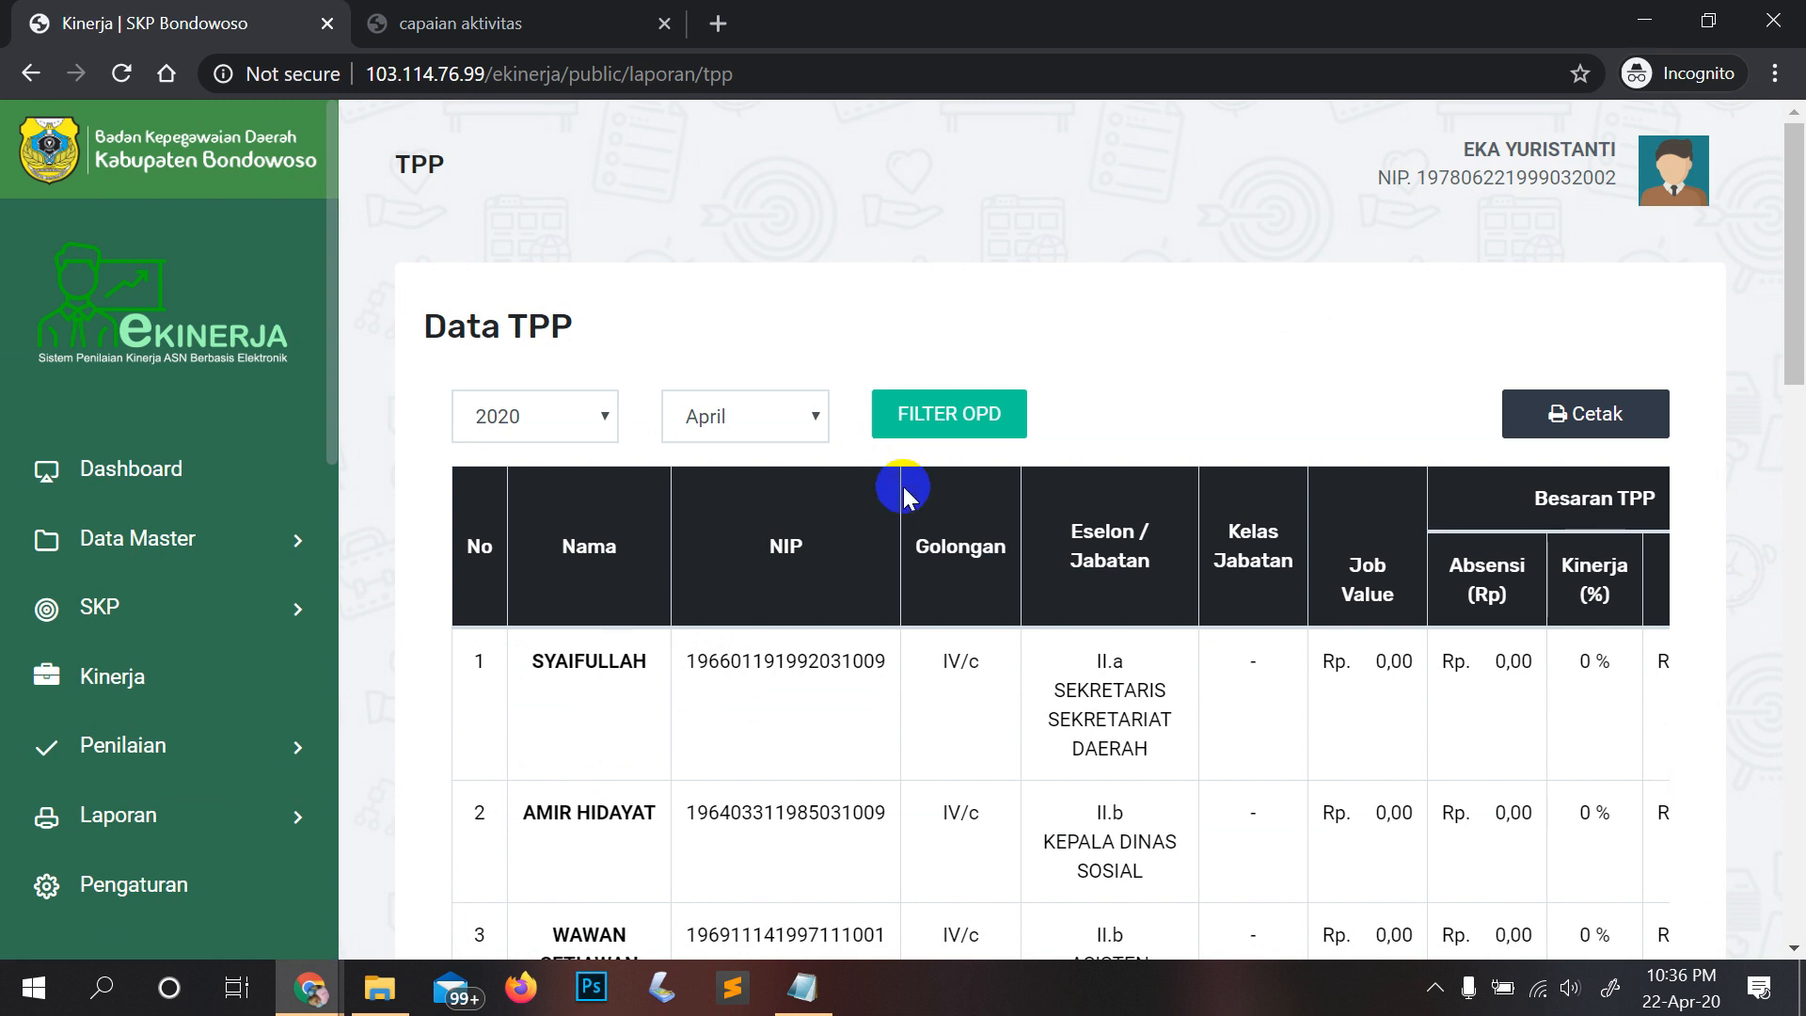
left_click(707, 417)
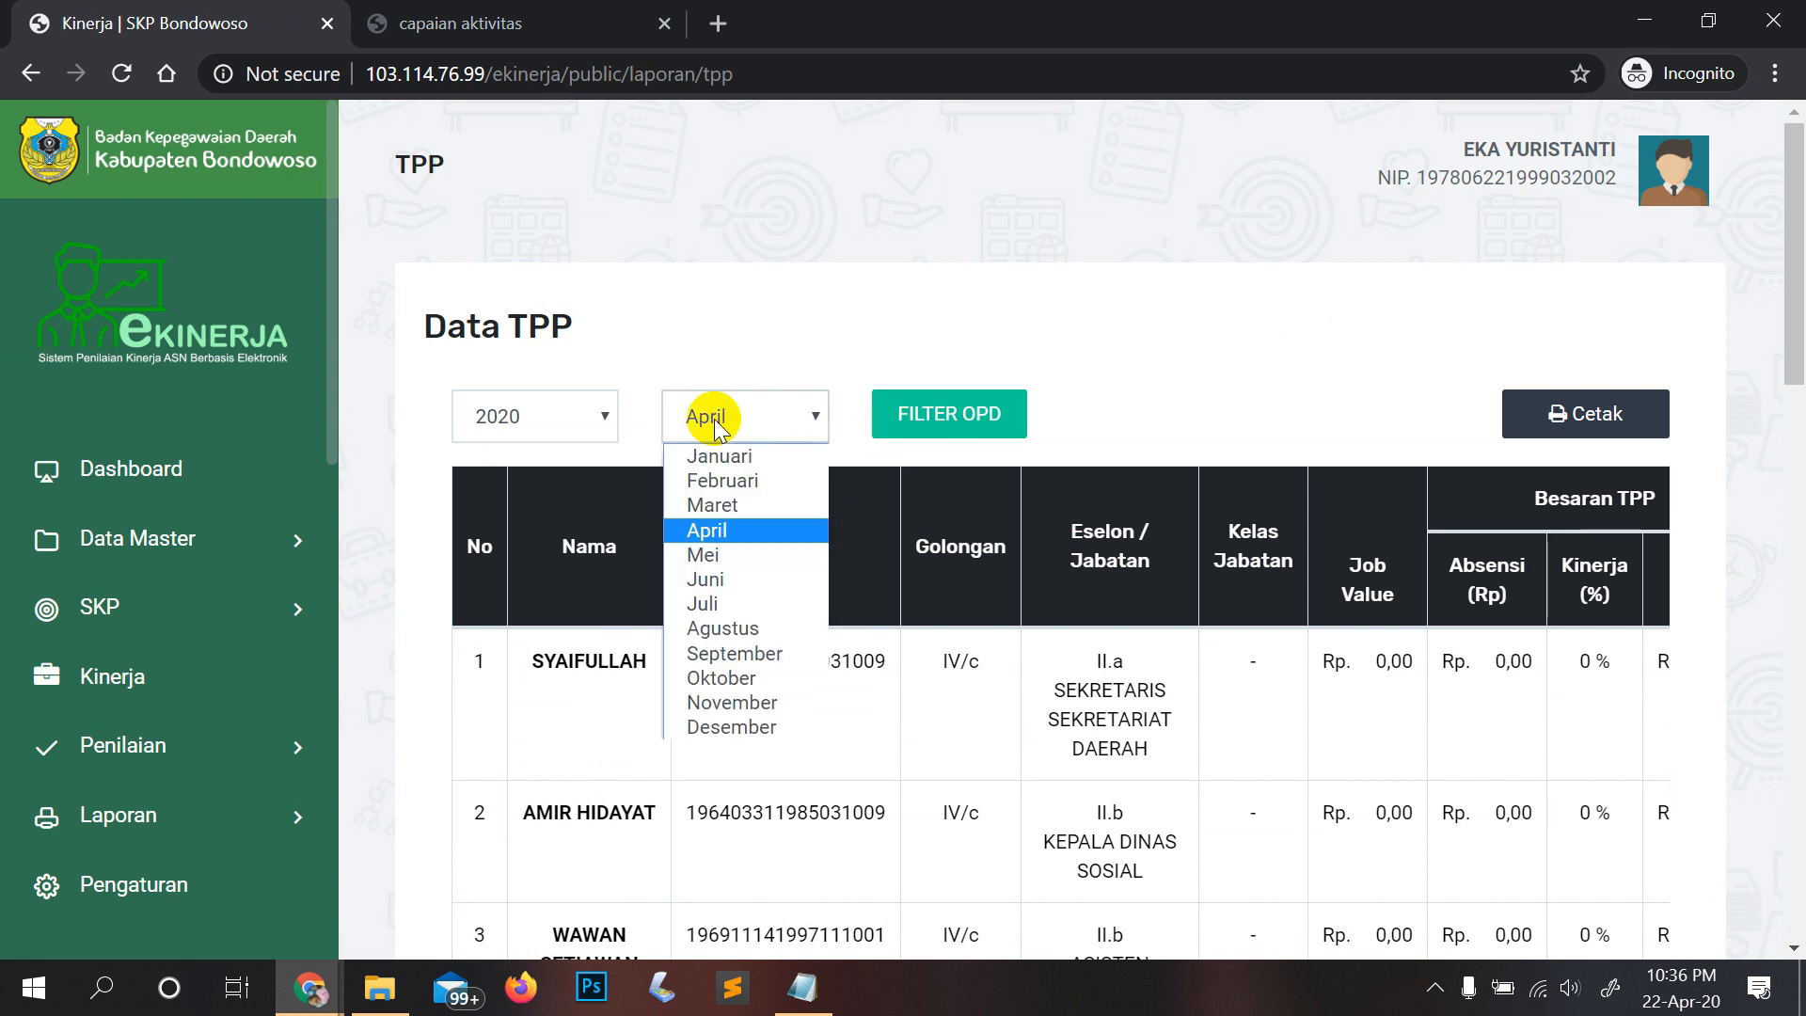
left_click(738, 481)
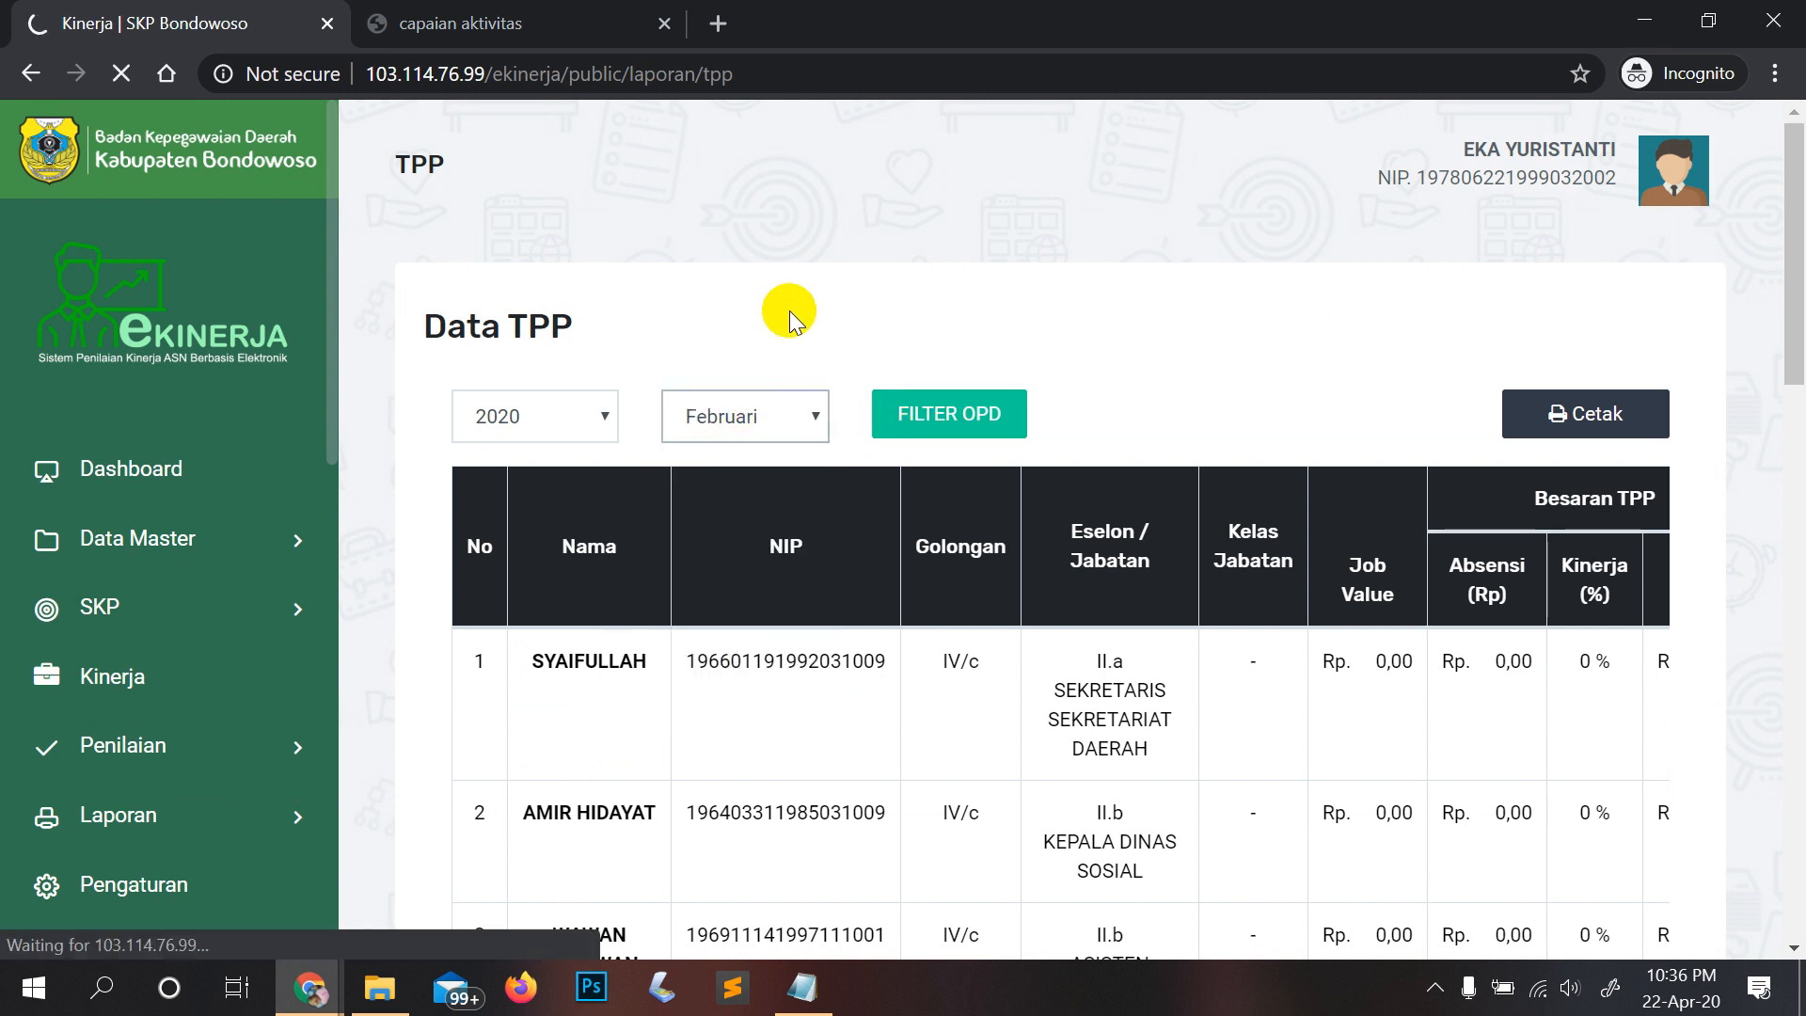
left_click(958, 439)
left_click(1402, 376)
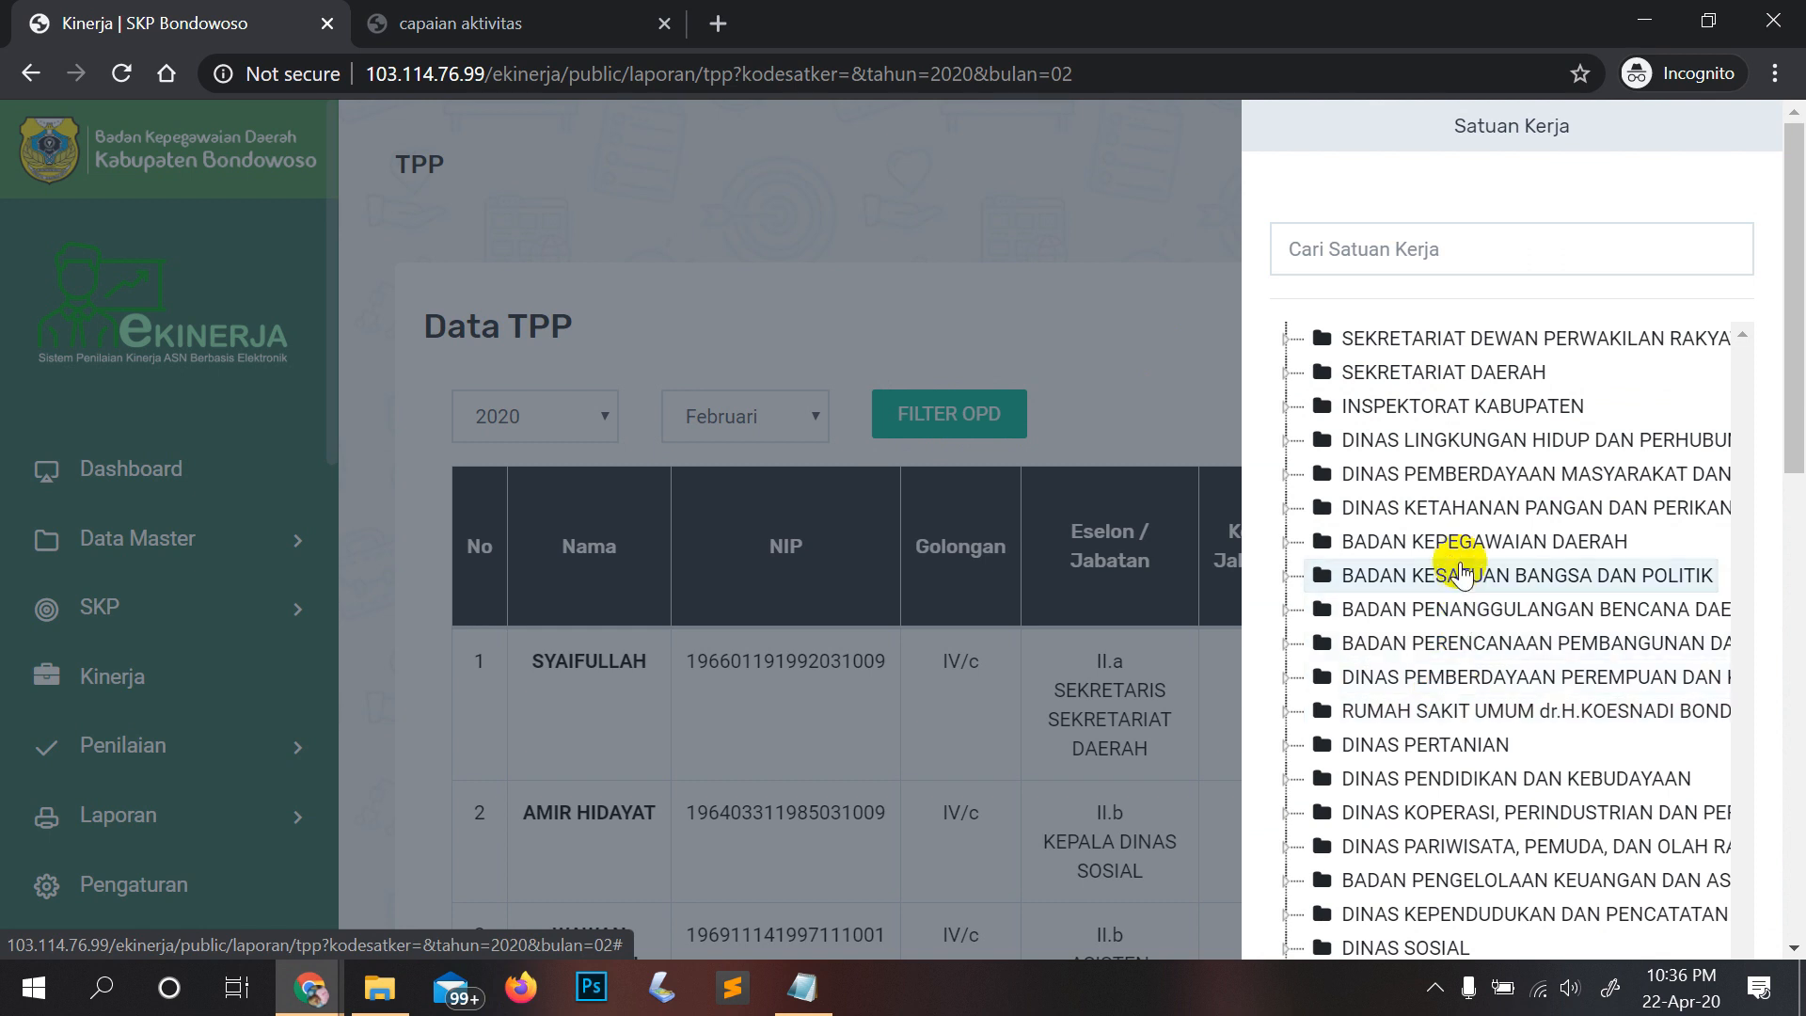
left_click(1464, 543)
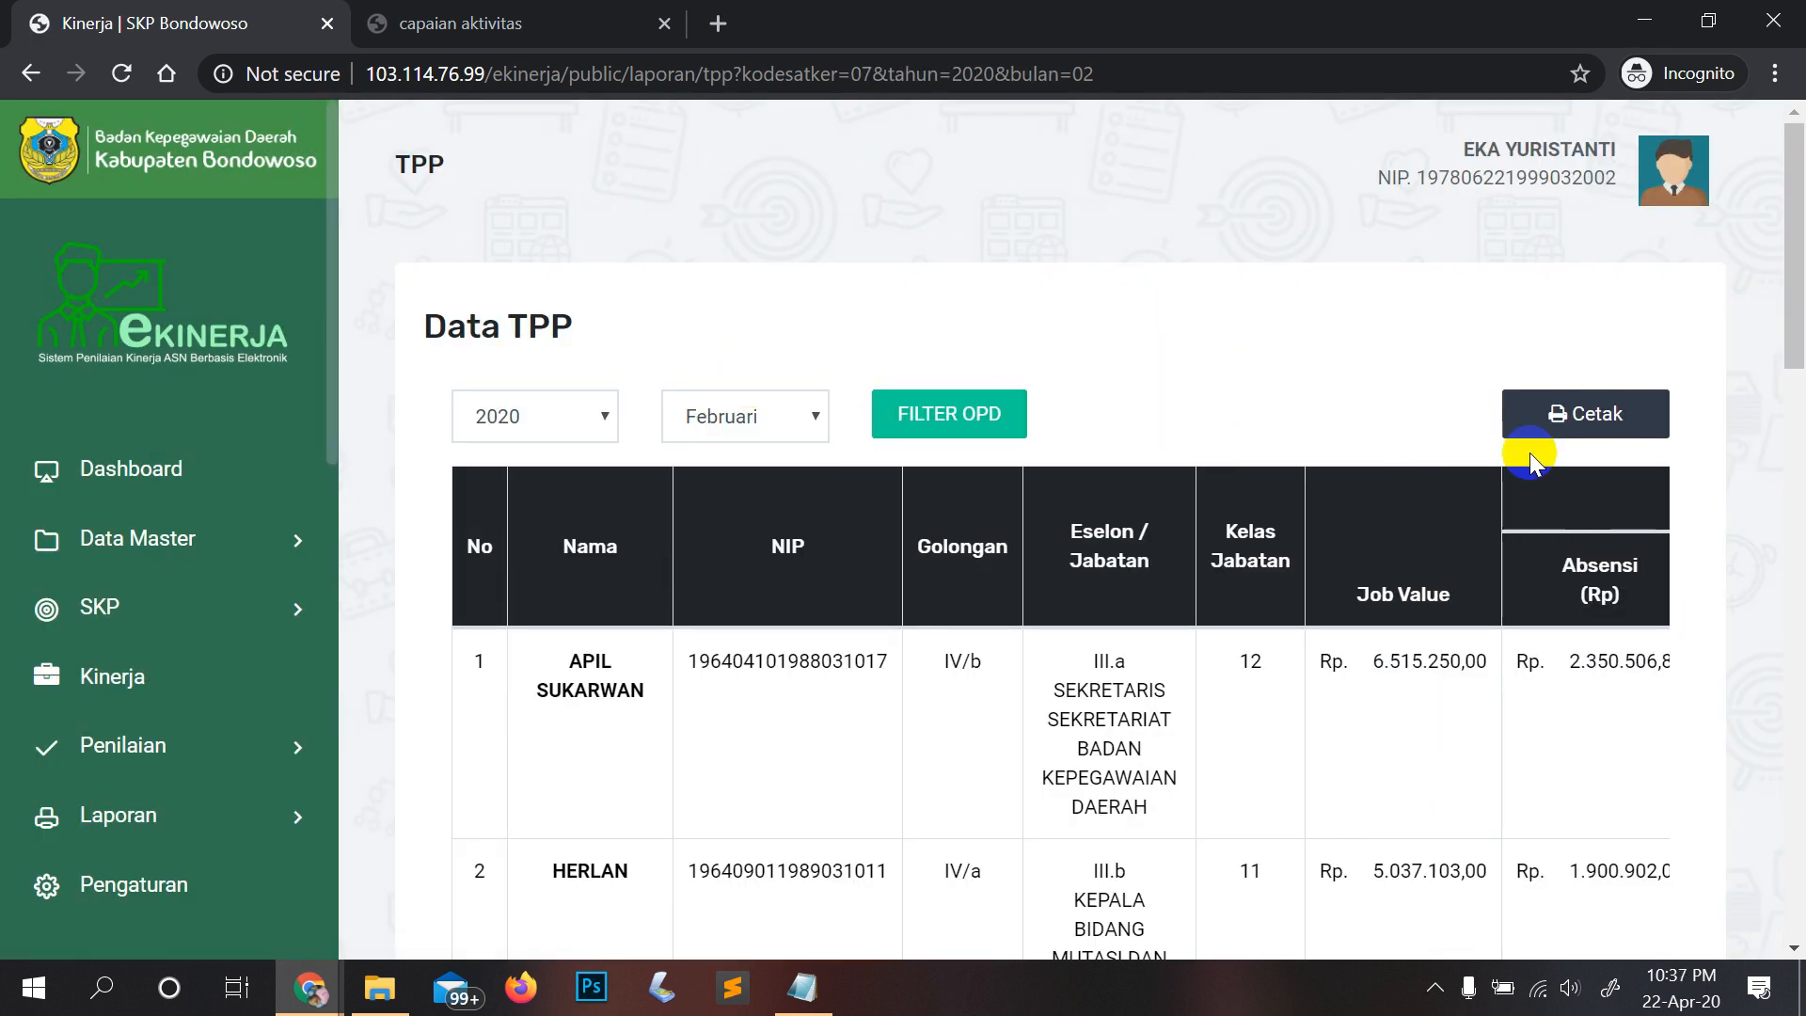
left_click(1561, 419)
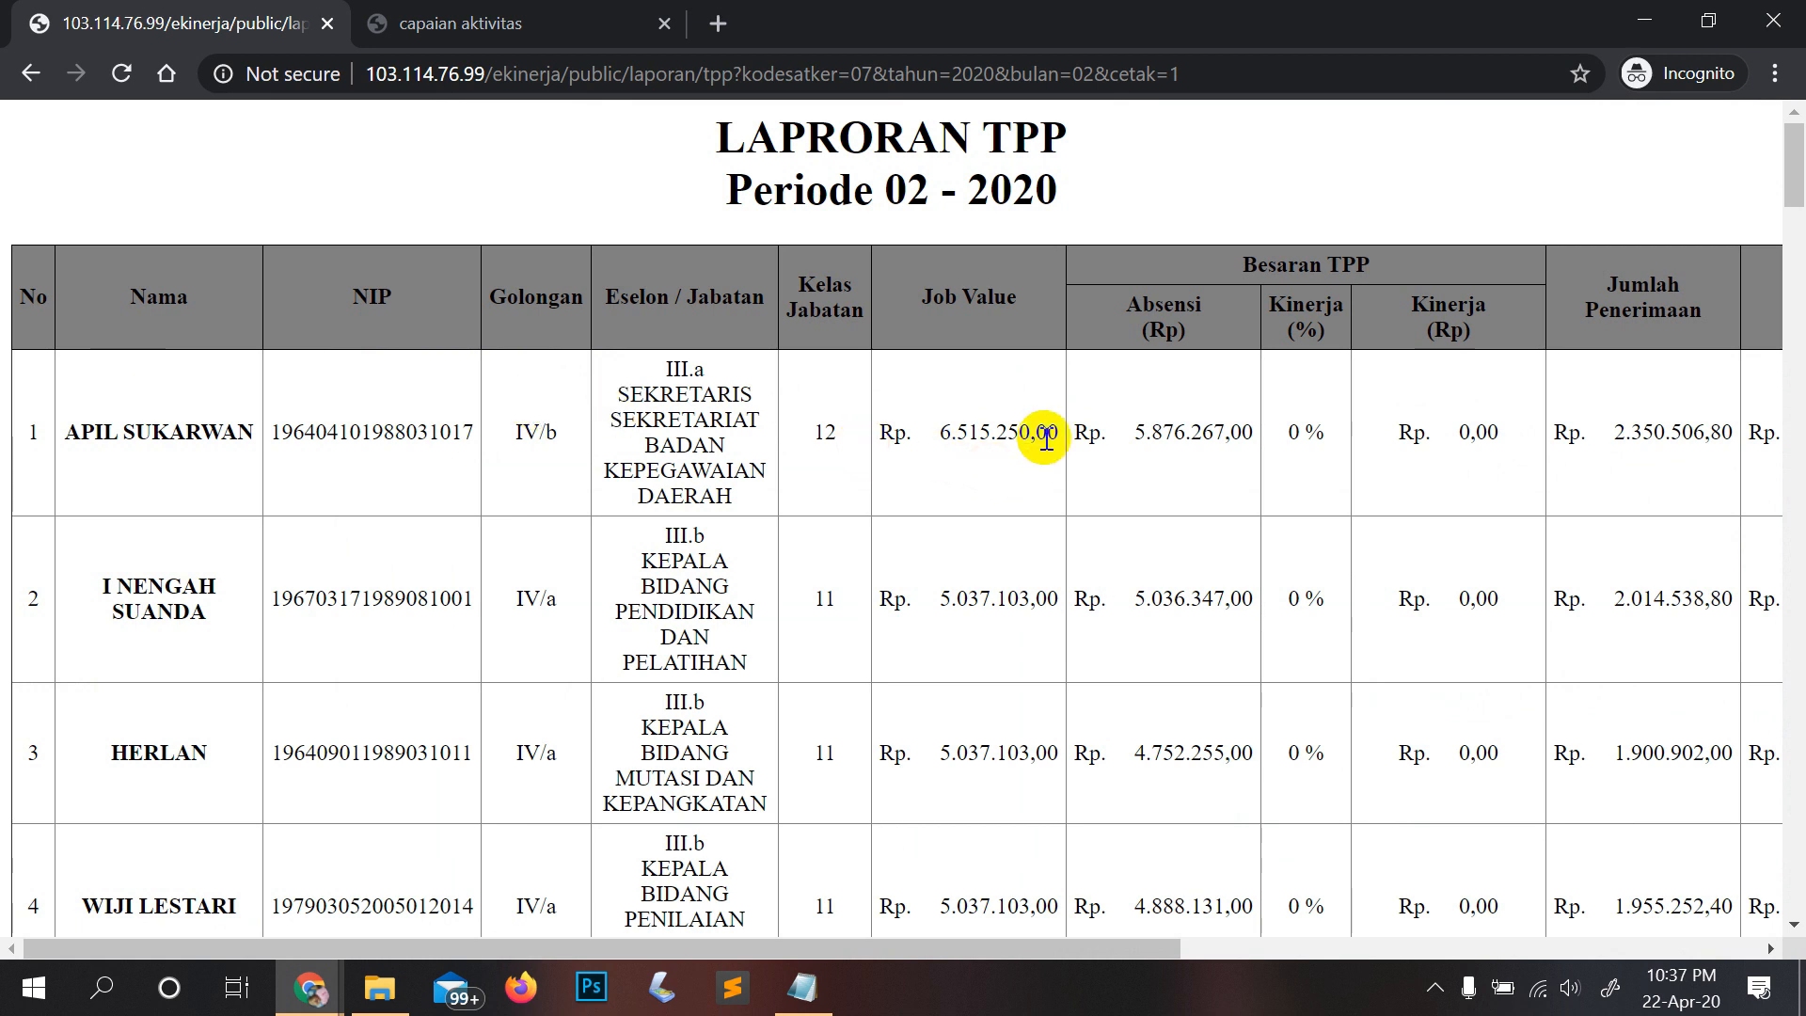
Step: In the Periode 02 - 2020 TPP table, highlight the first row's Absensi amount and Kinerja values (0 %, 0,00)
scroll(1062, 452, "right", 1)
scroll(1223, 470, "right", 1)
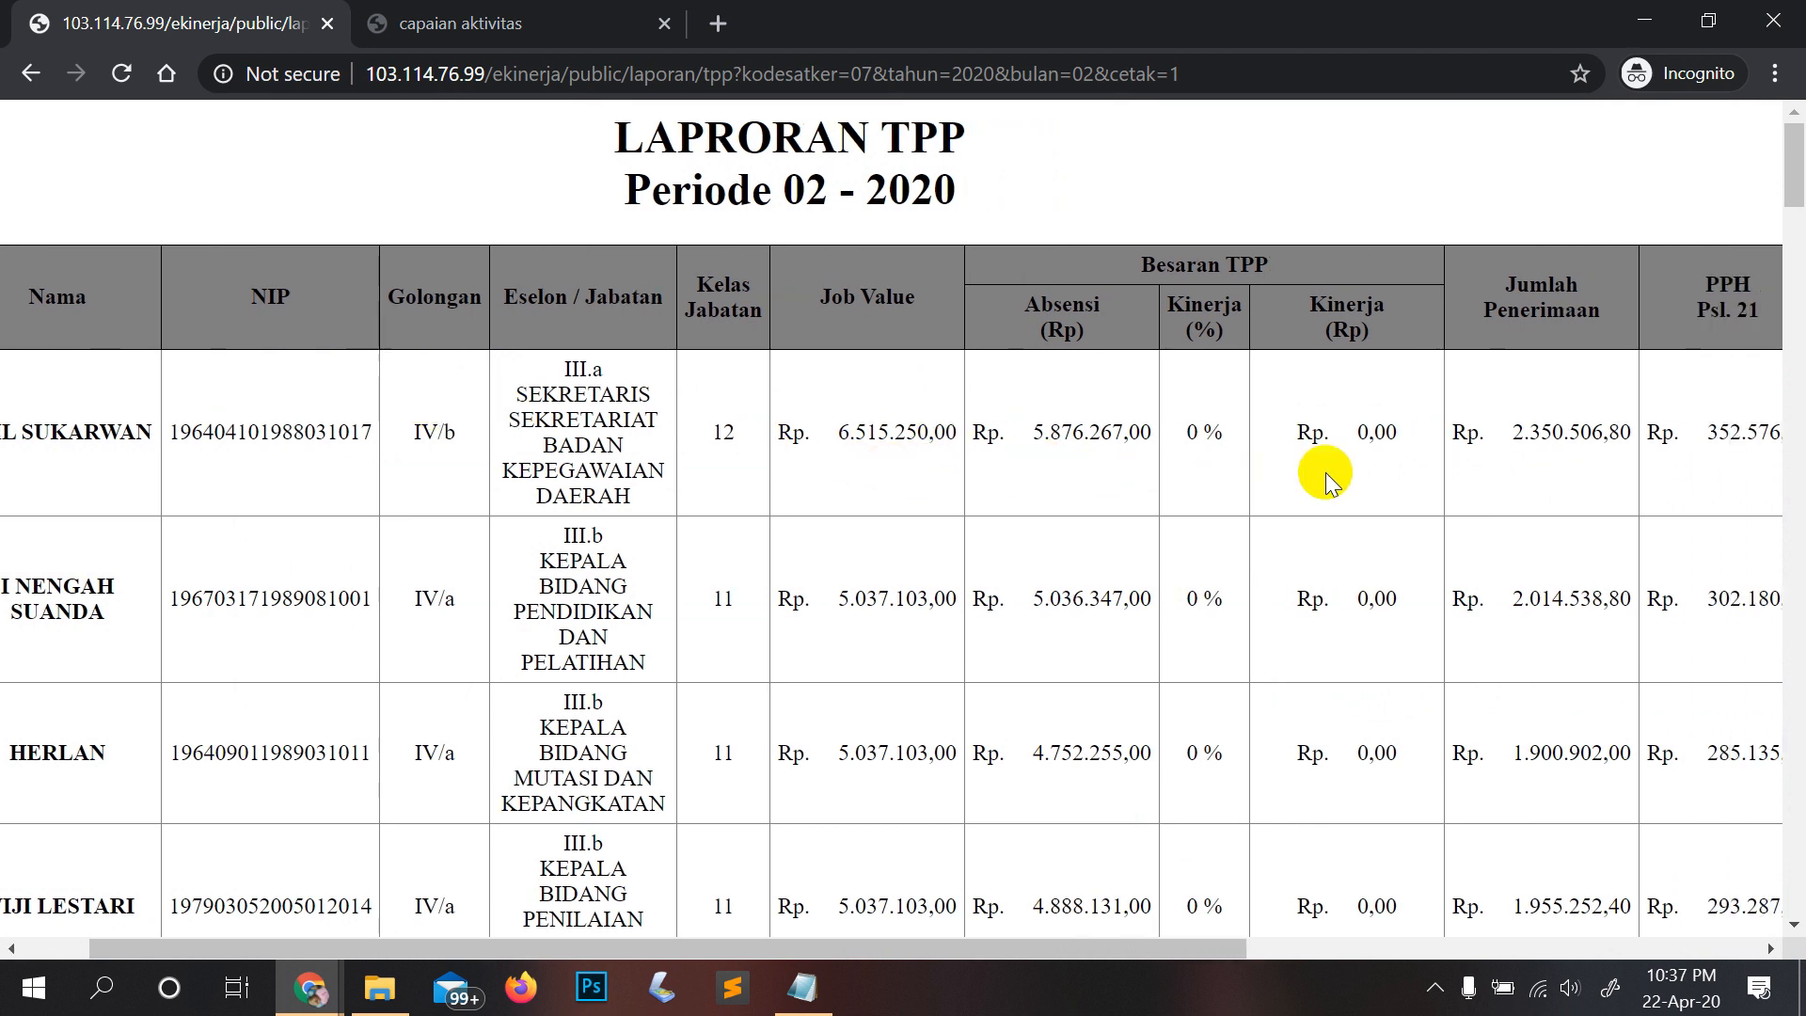
scroll(1363, 461, "right", 1)
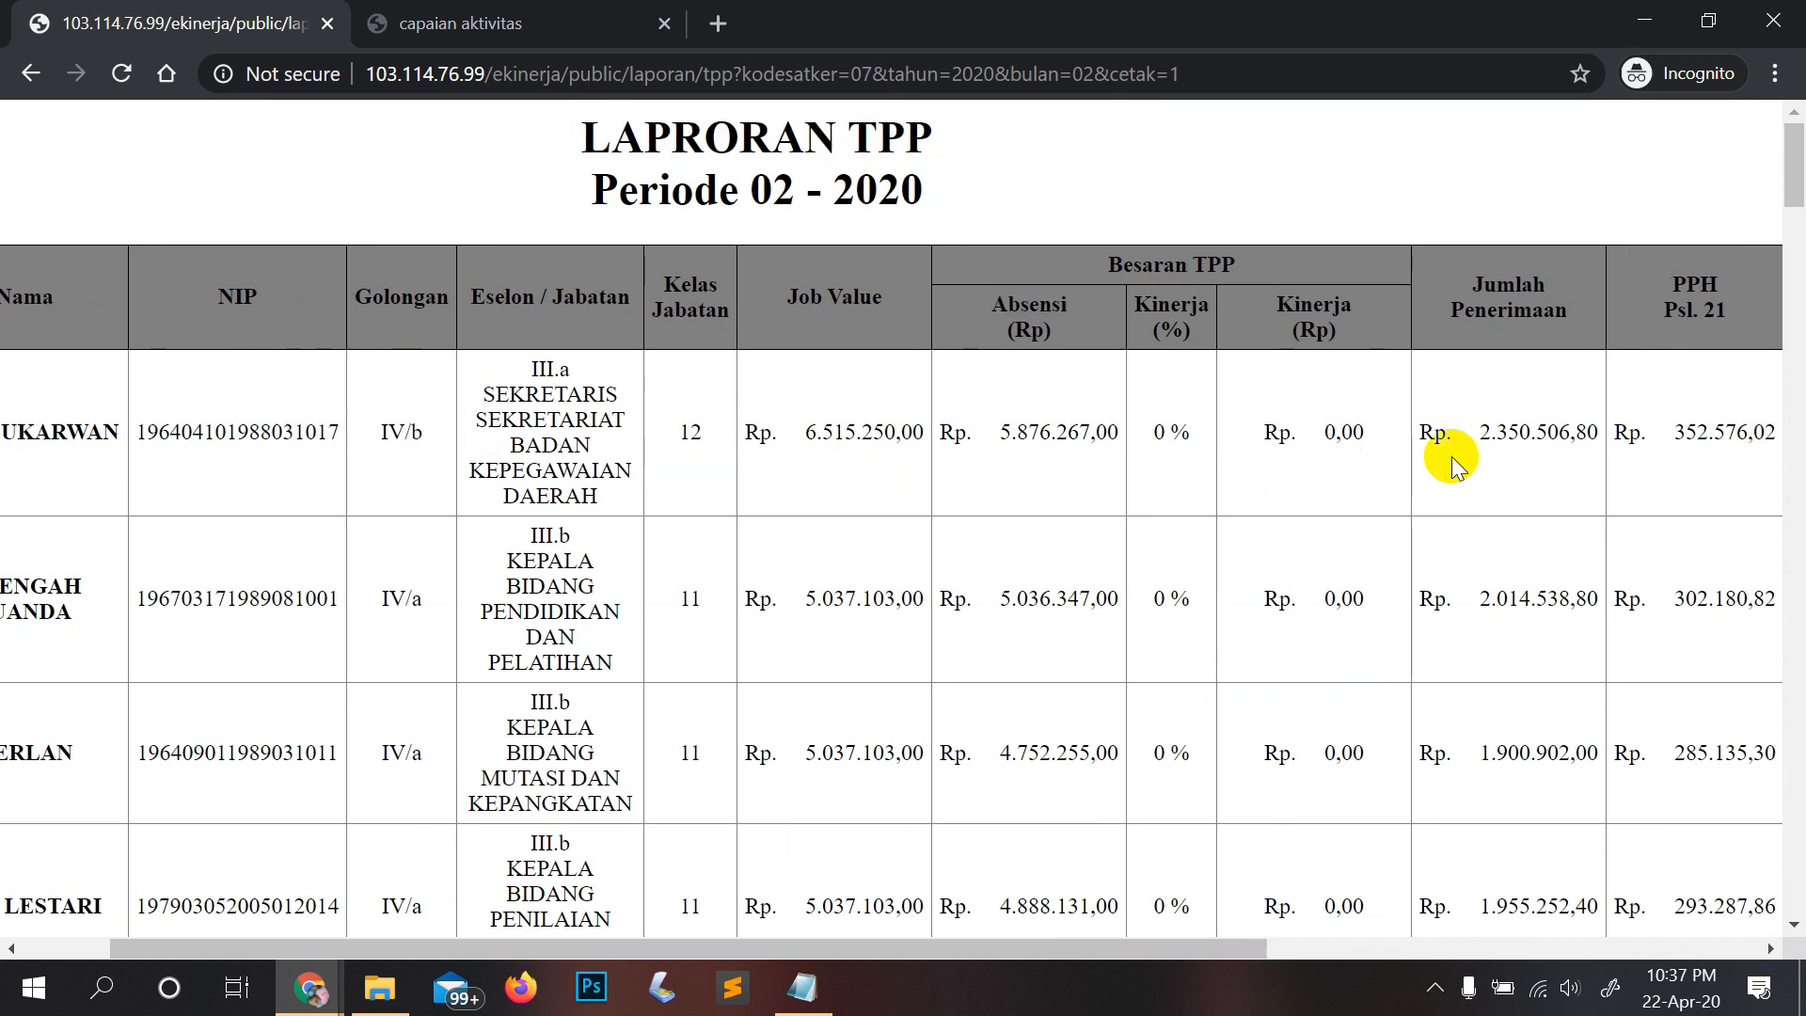
scroll(1410, 455, "right", 1)
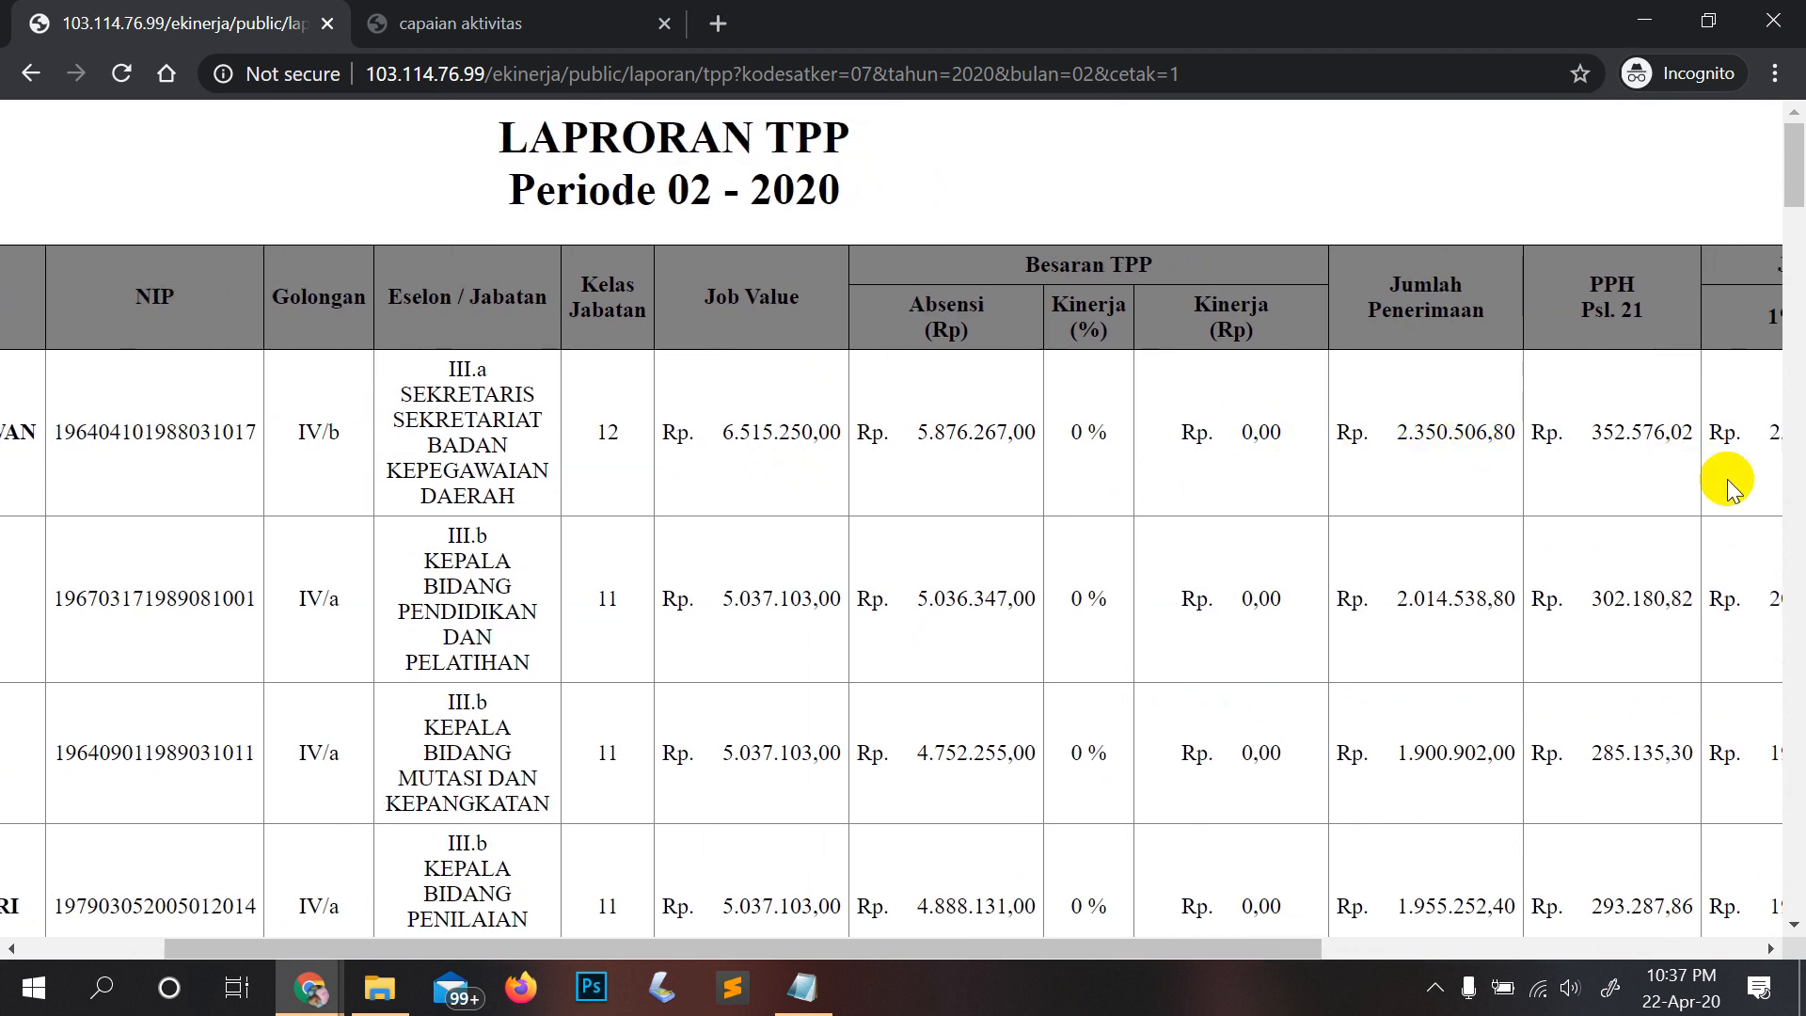
scroll(1712, 564, "right", 1)
scroll(1711, 564, "right", 2)
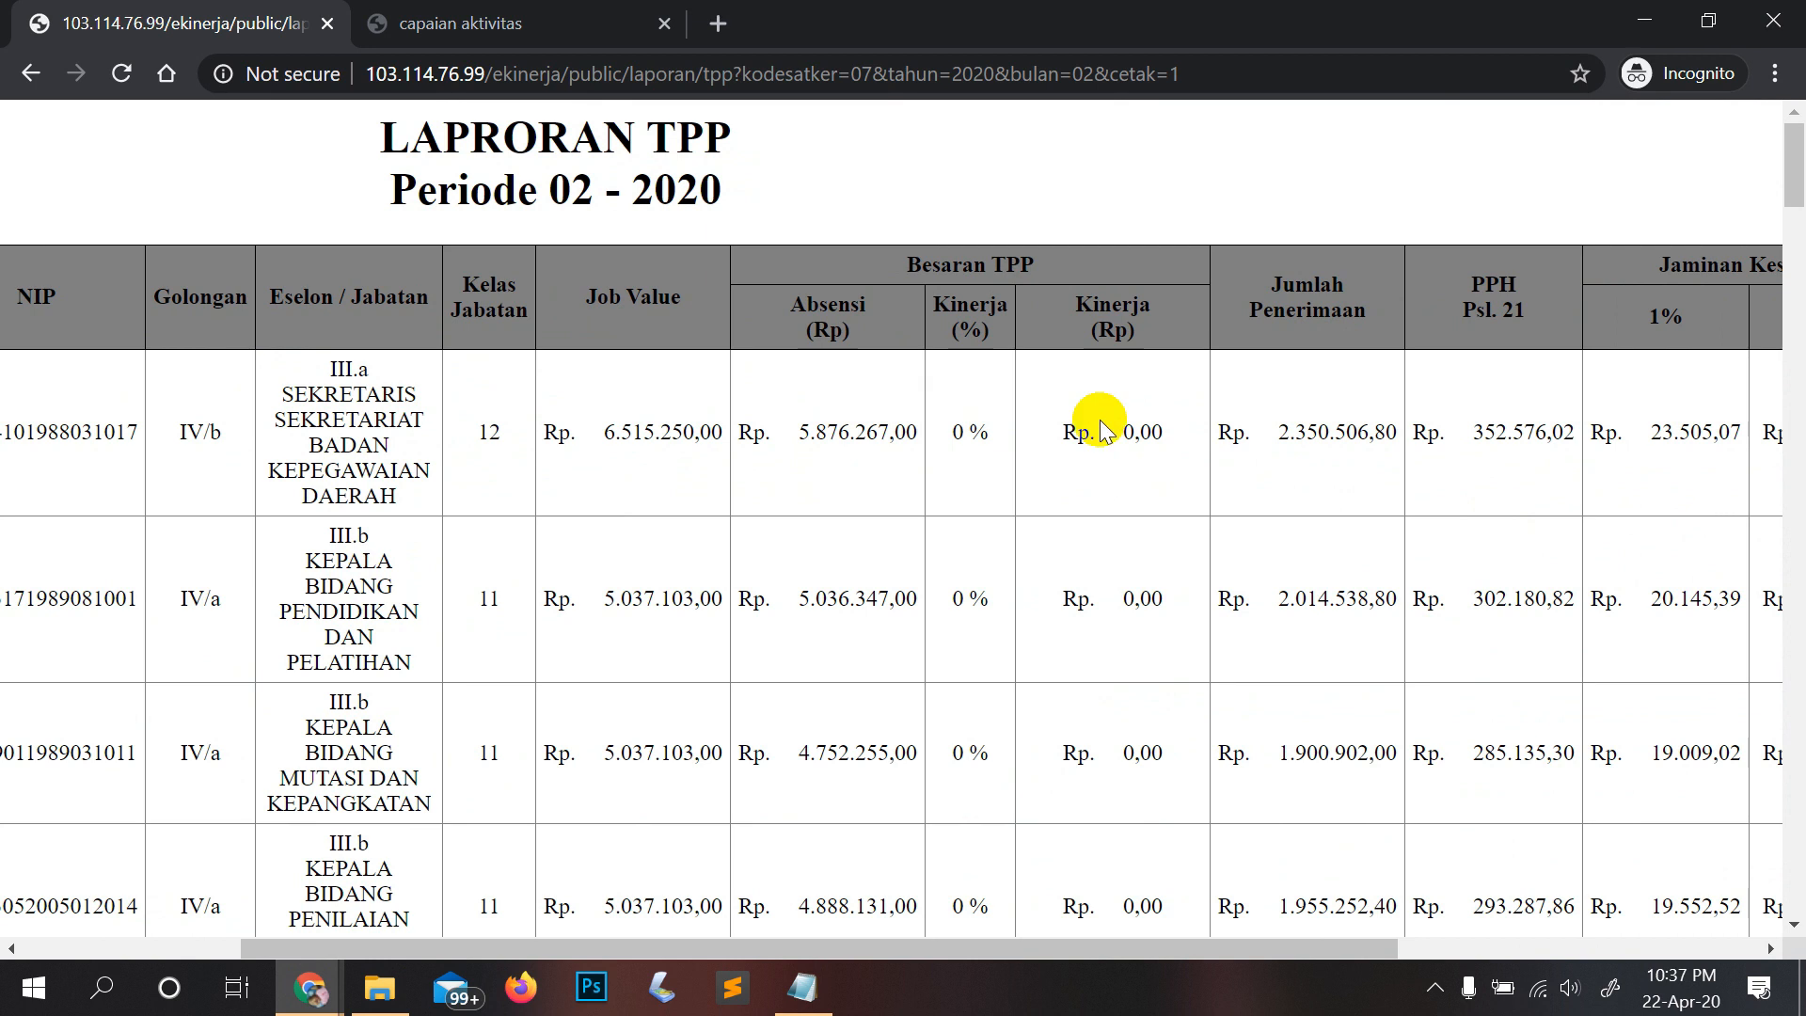
left_click_drag(1117, 365, 995, 387)
left_click_drag(793, 434, 931, 435)
double_click(934, 435)
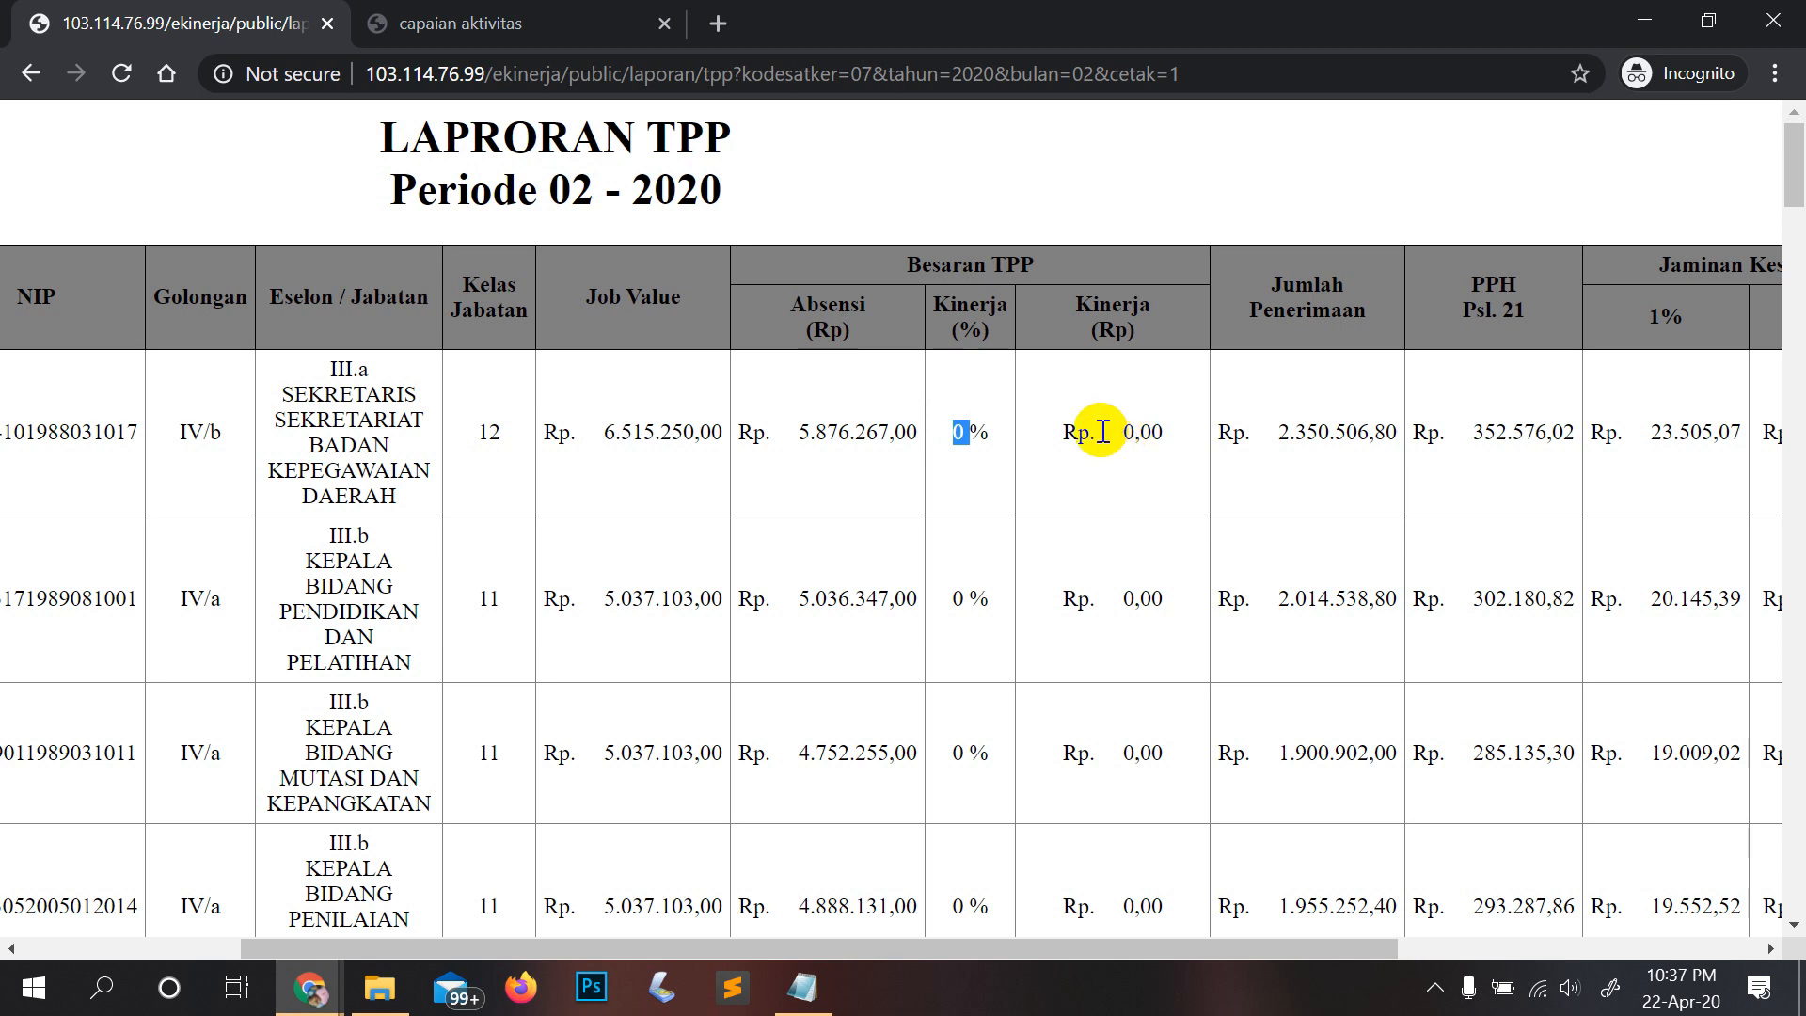
left_click_drag(1102, 432, 1172, 435)
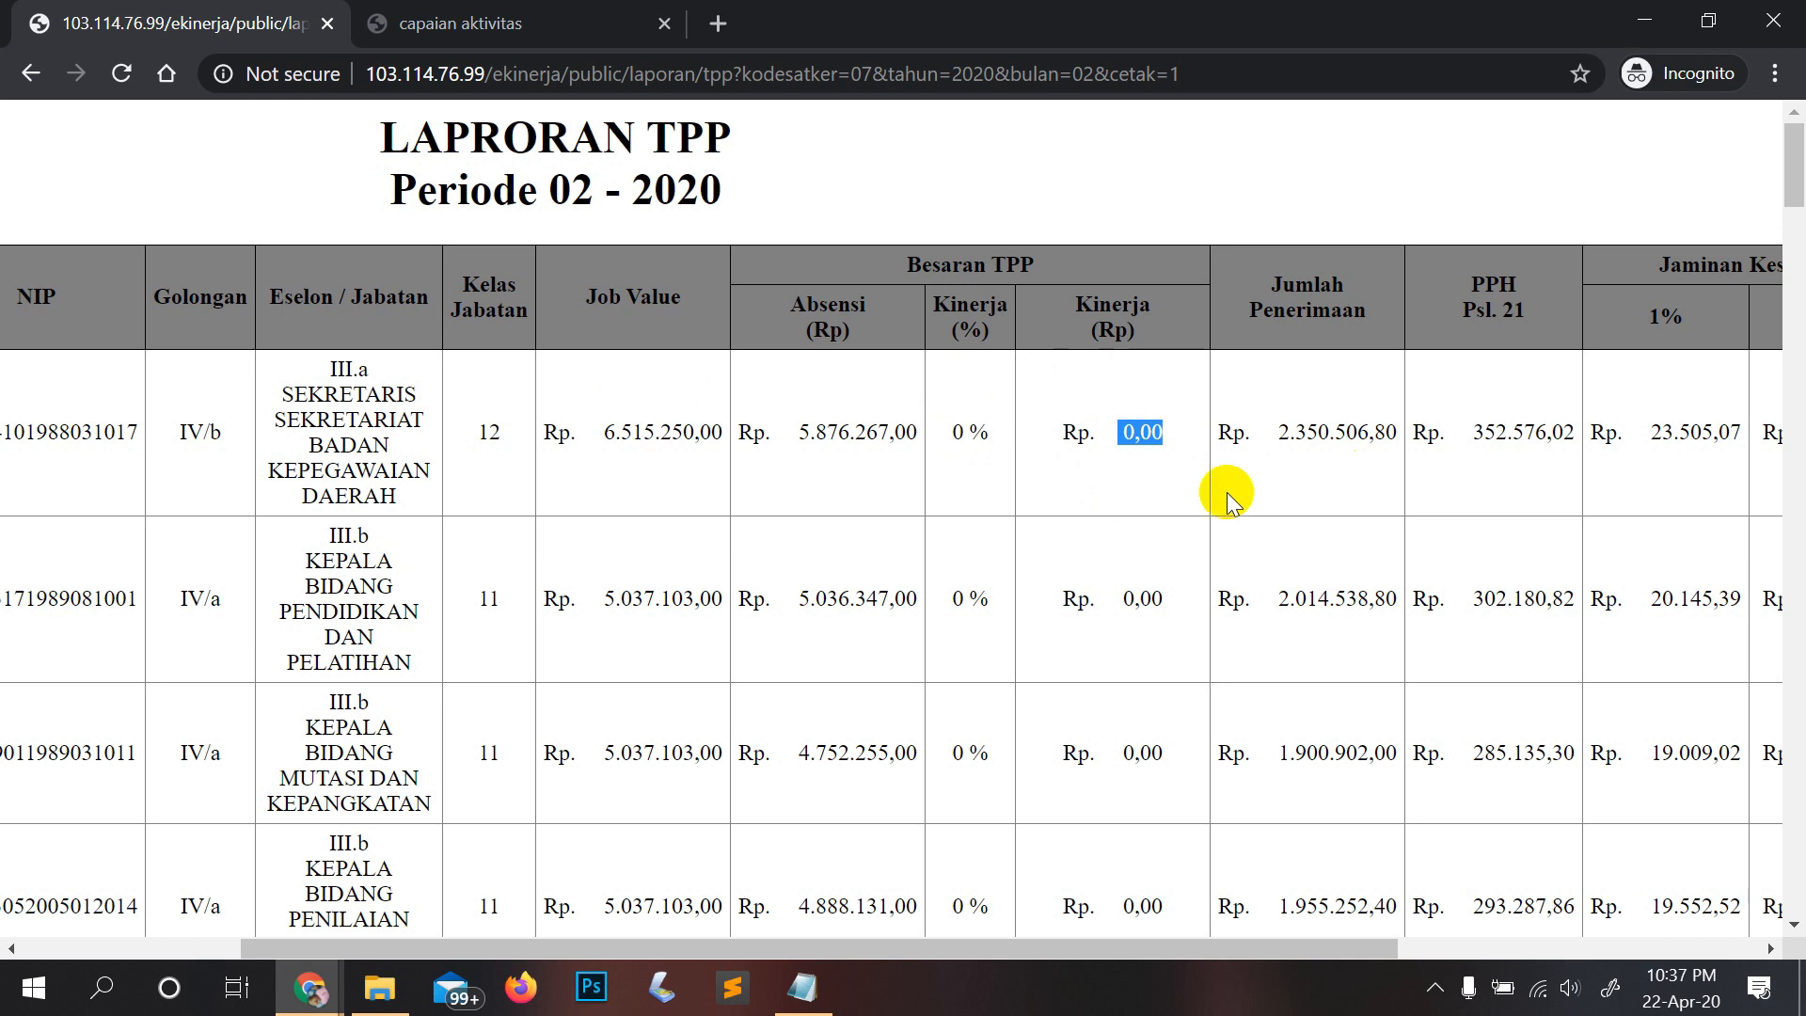
scroll(1227, 492, "down", 3)
scroll(1226, 488, "up", 3)
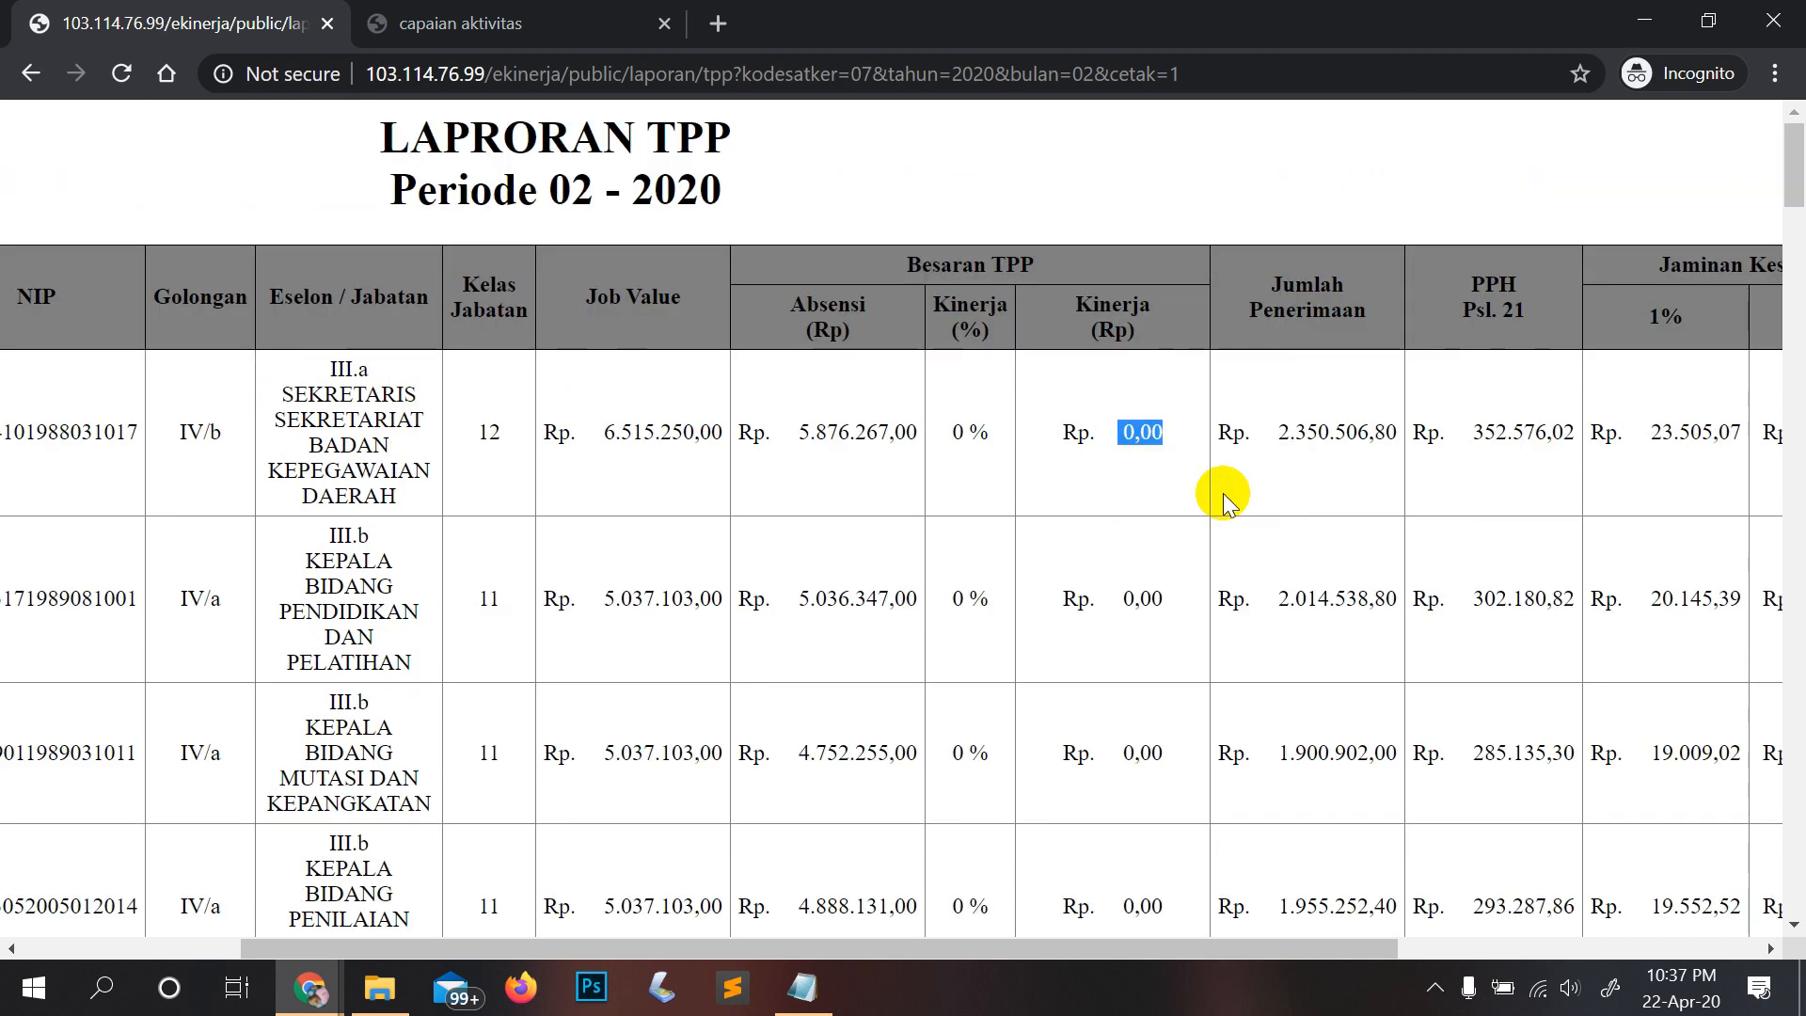
Step: Close the activity achievement report tab and return from print view to the Februari 2020 Data TPP list
left_click(802, 988)
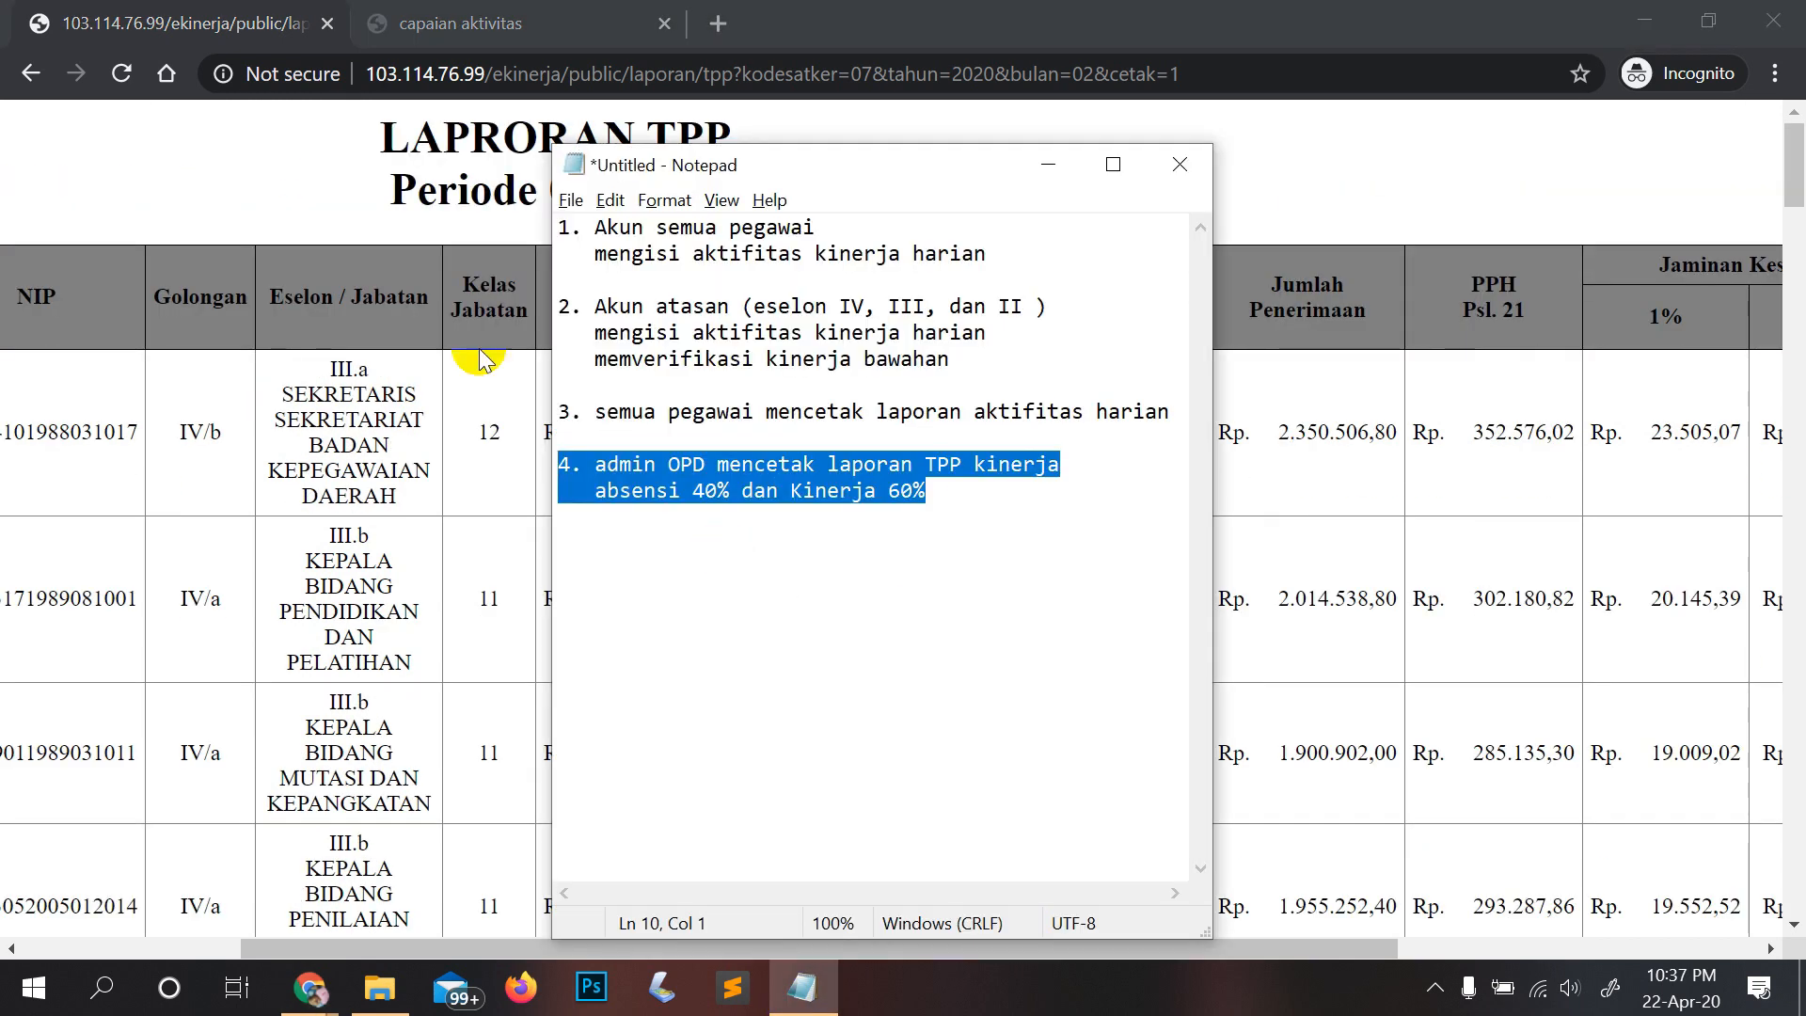
left_click(240, 192)
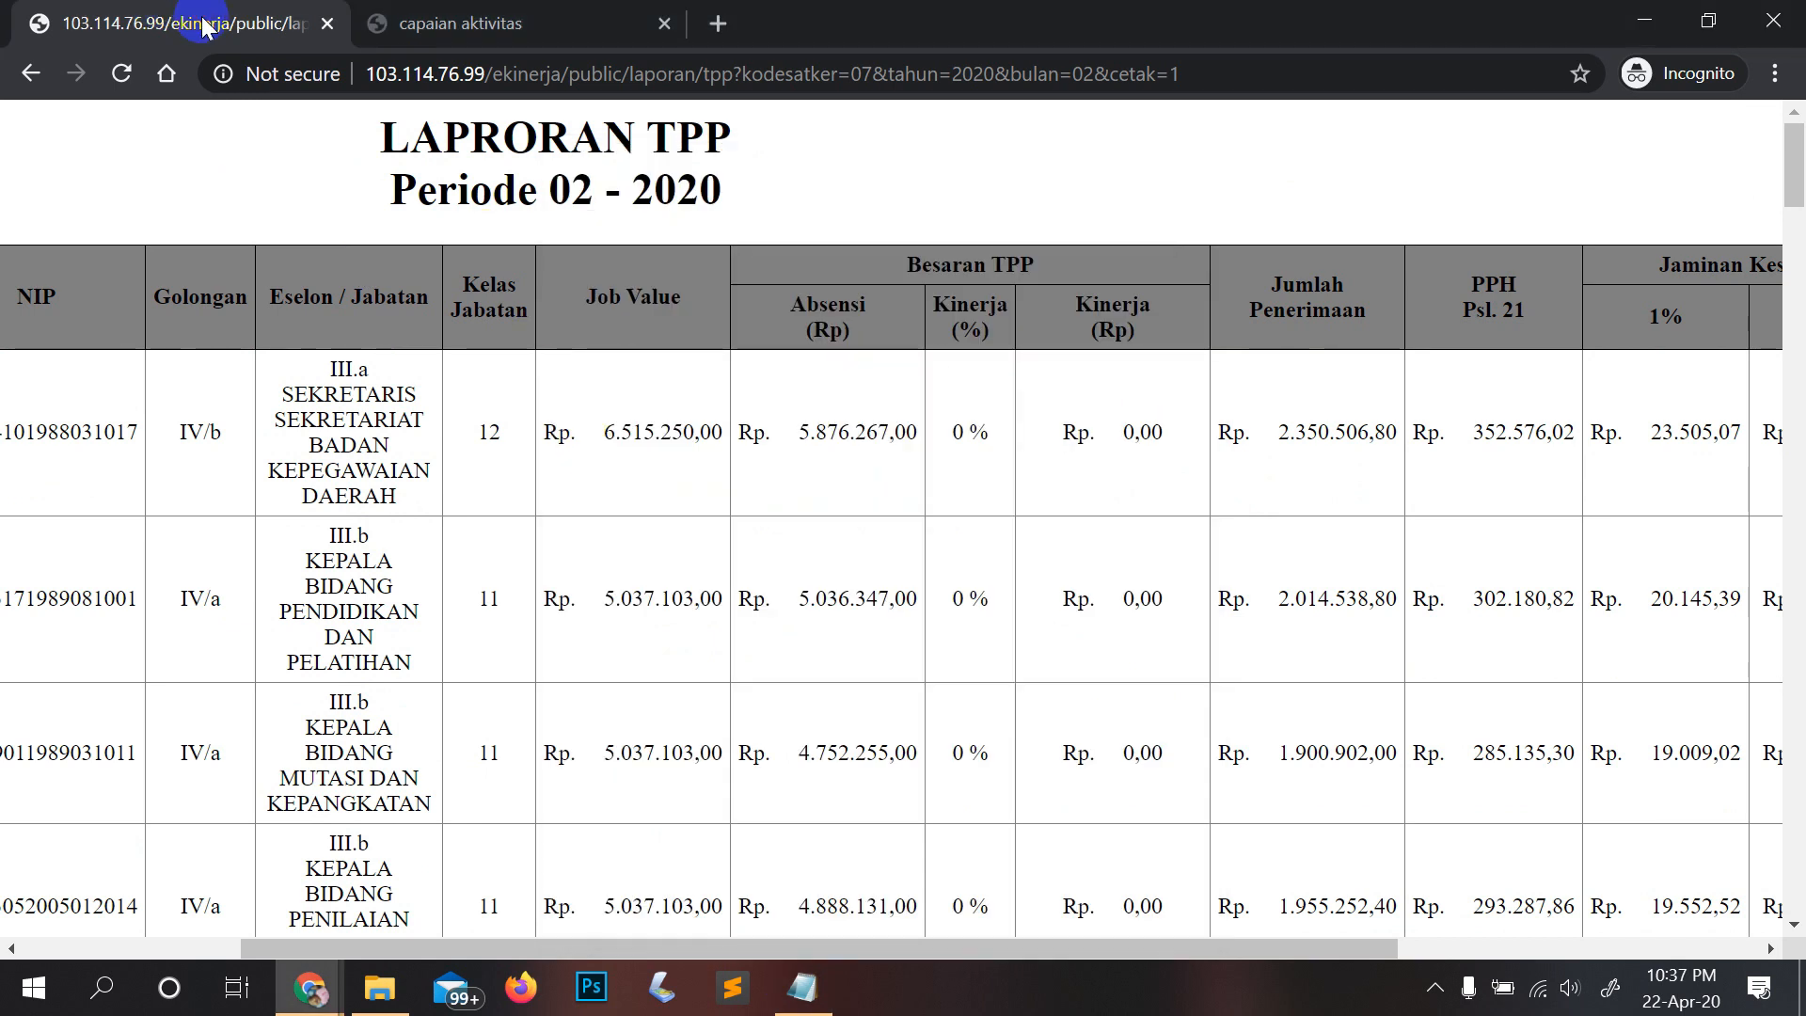
left_click(574, 24)
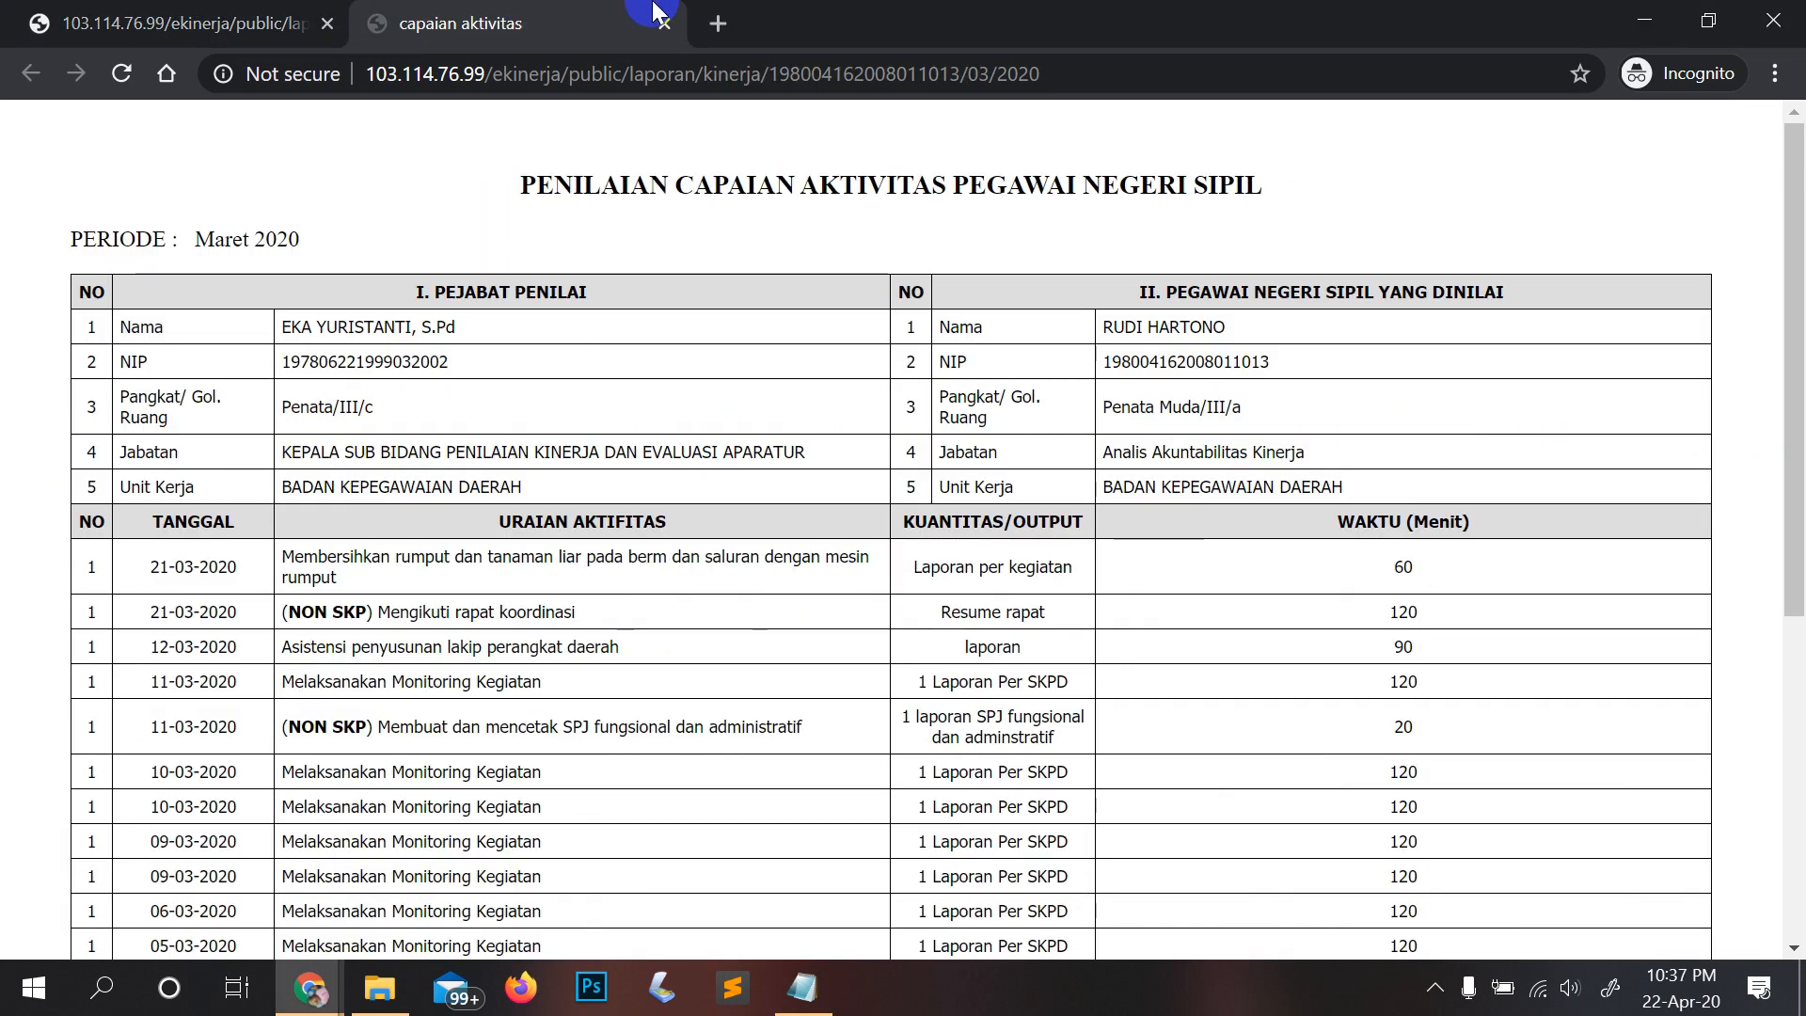
left_click(568, 27)
left_click(31, 74)
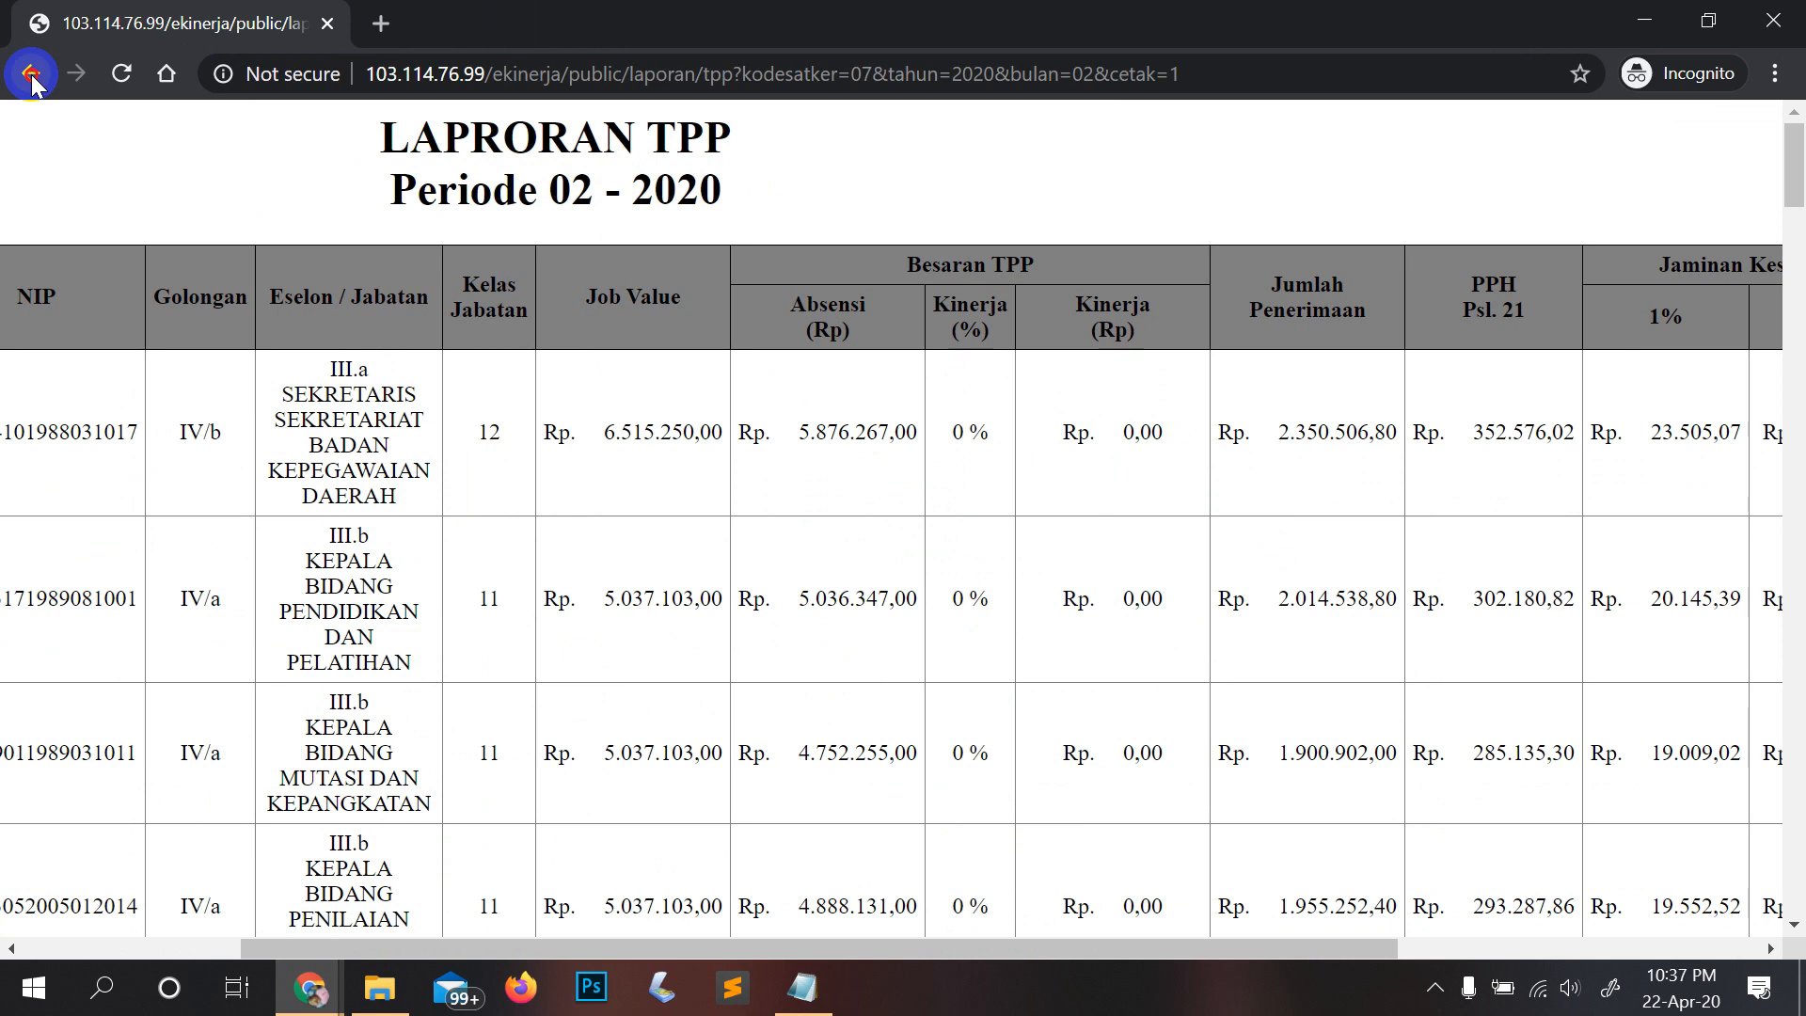
Step: Bring the Notepad recap back to the front and clear its selection
scroll(729, 357, "down", 1)
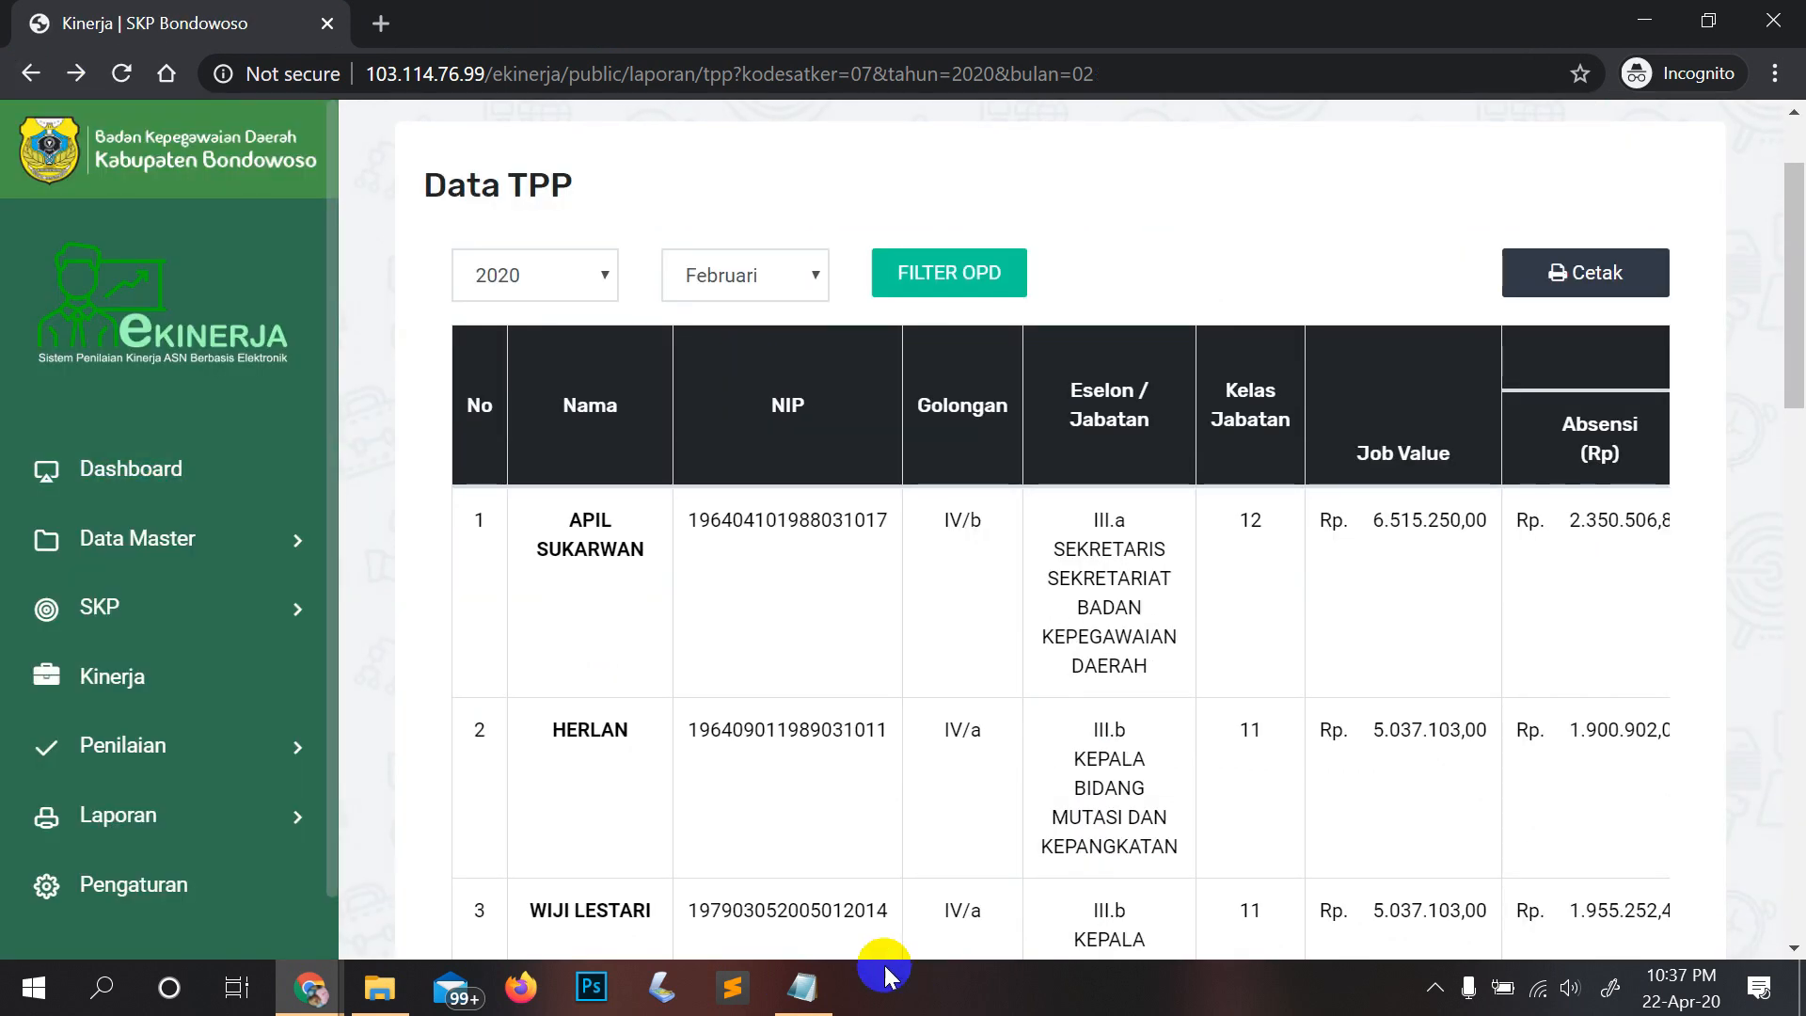
left_click(840, 999)
left_click(704, 332)
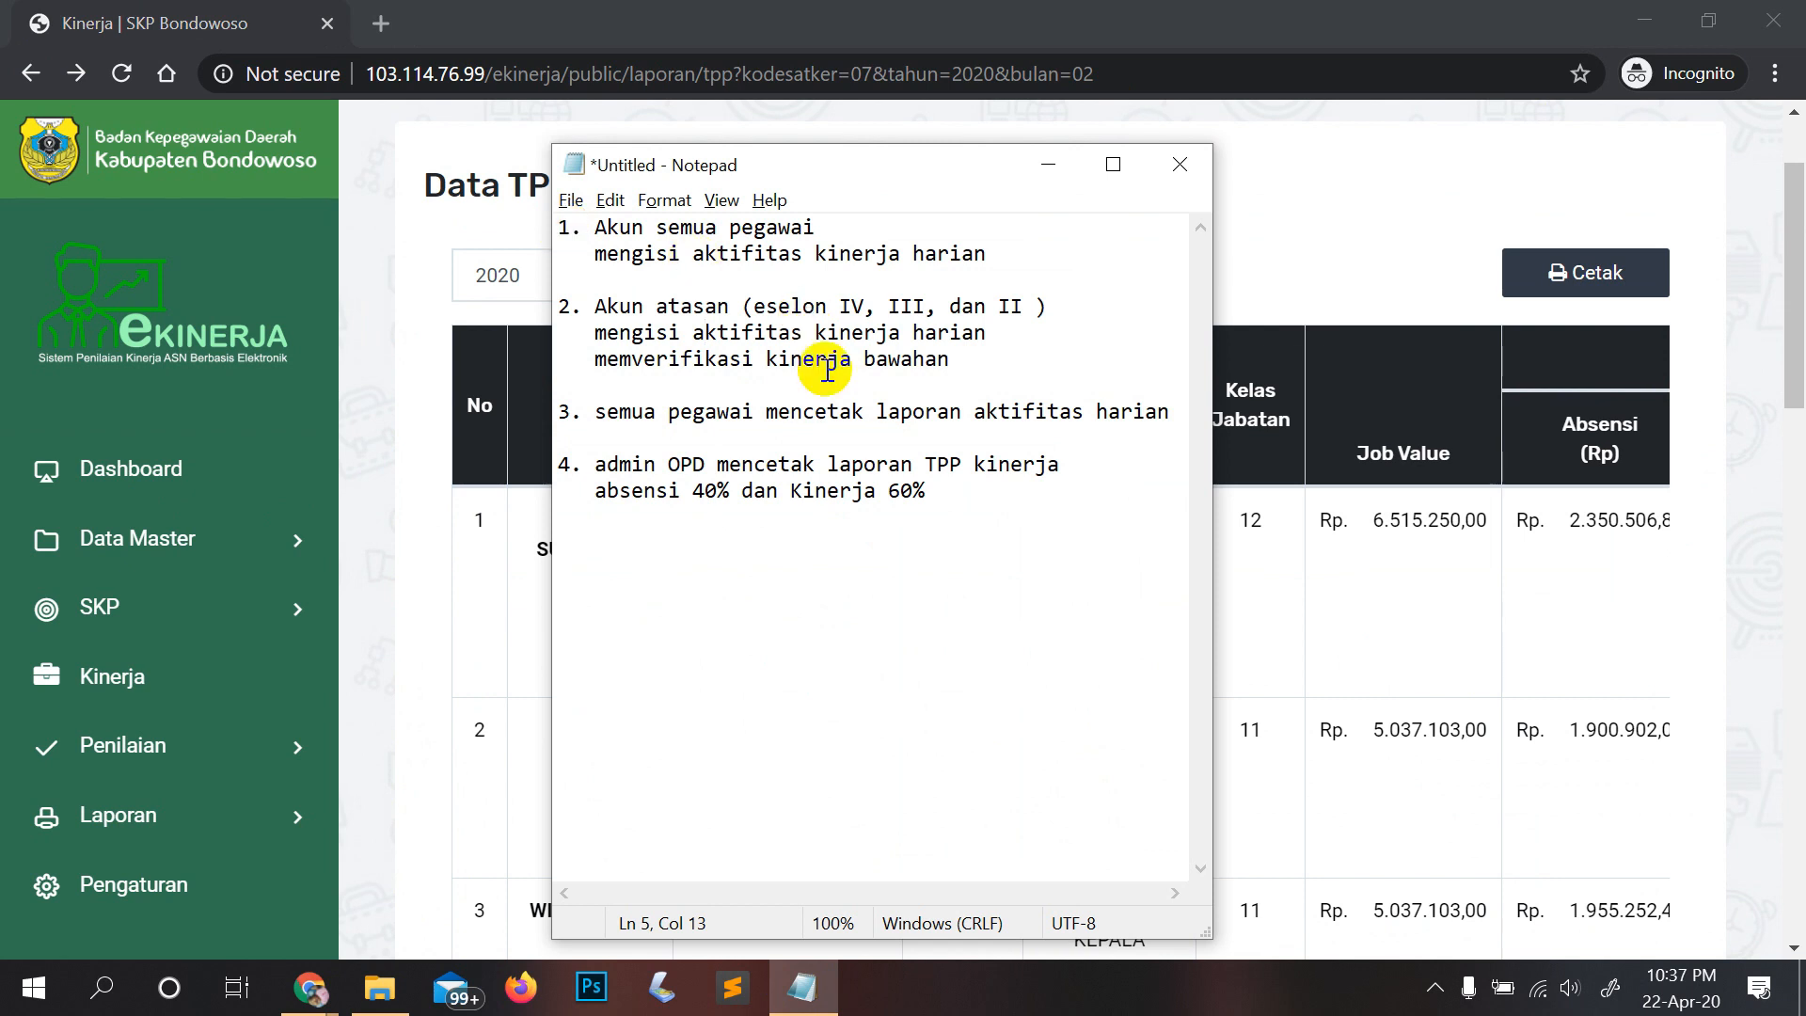
Step: Expand SKP in the sidebar and open the Target SKP page
left_click(149, 594)
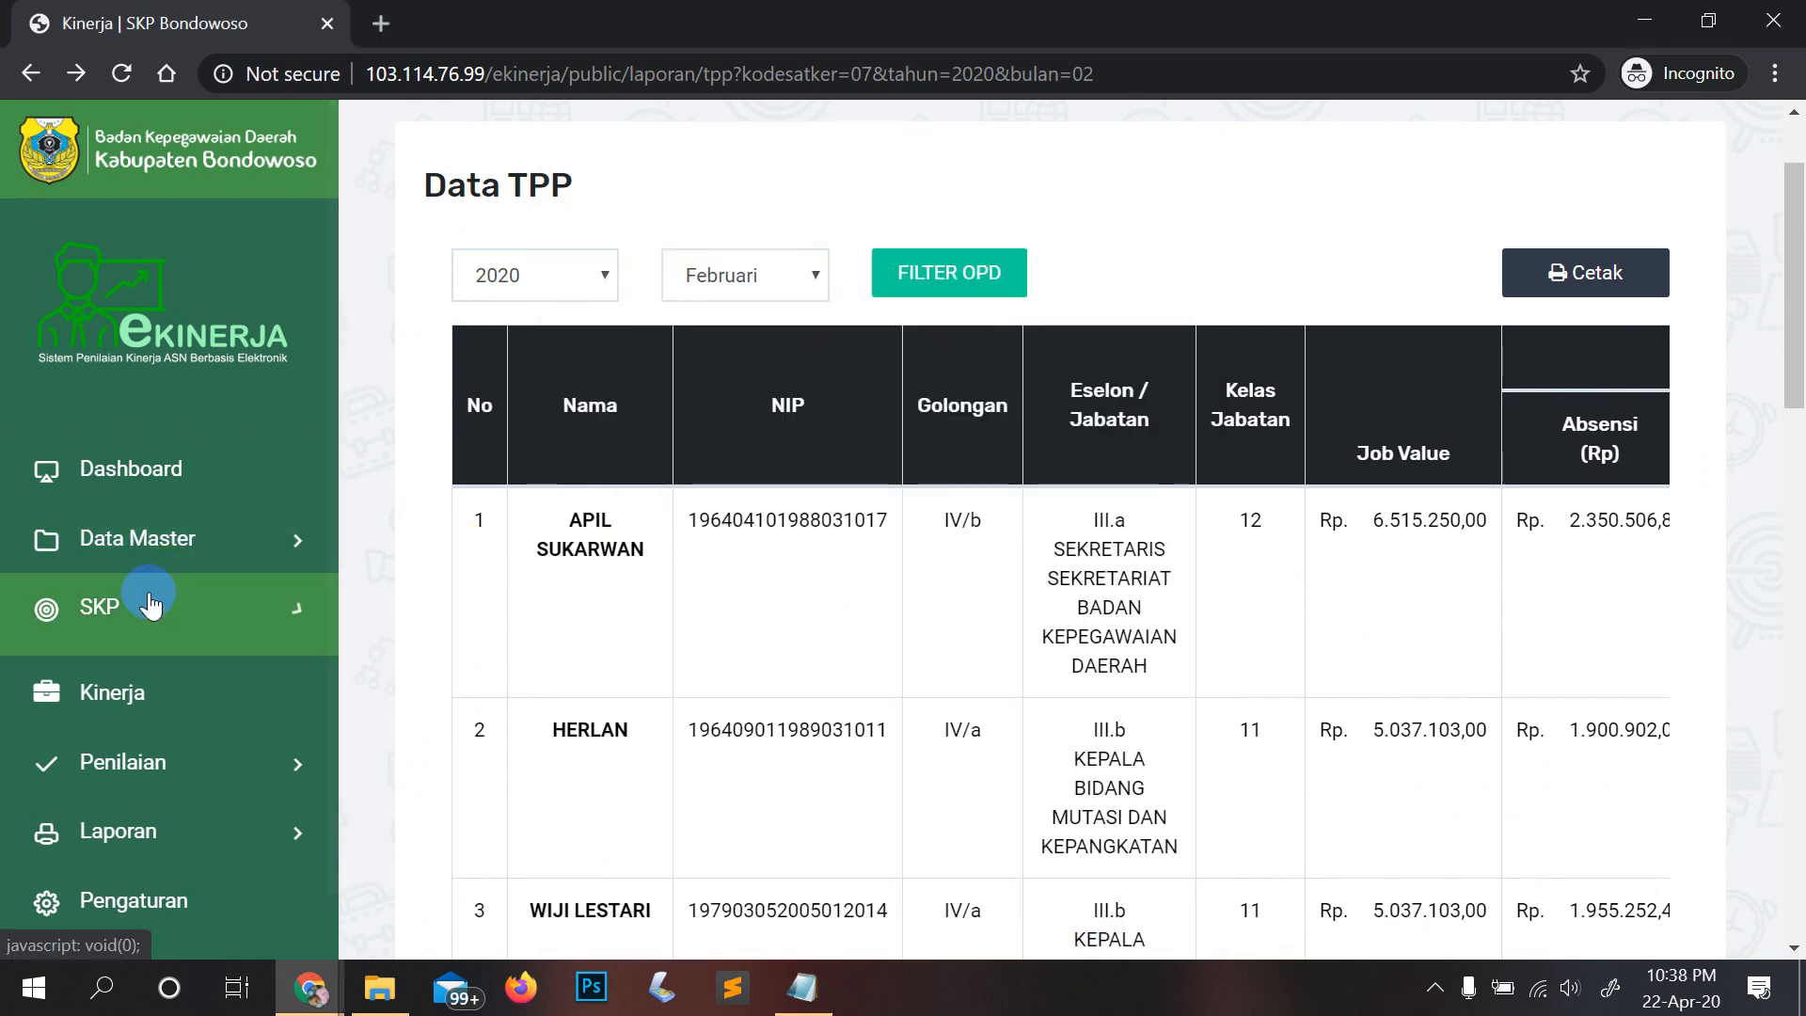
left_click(290, 715)
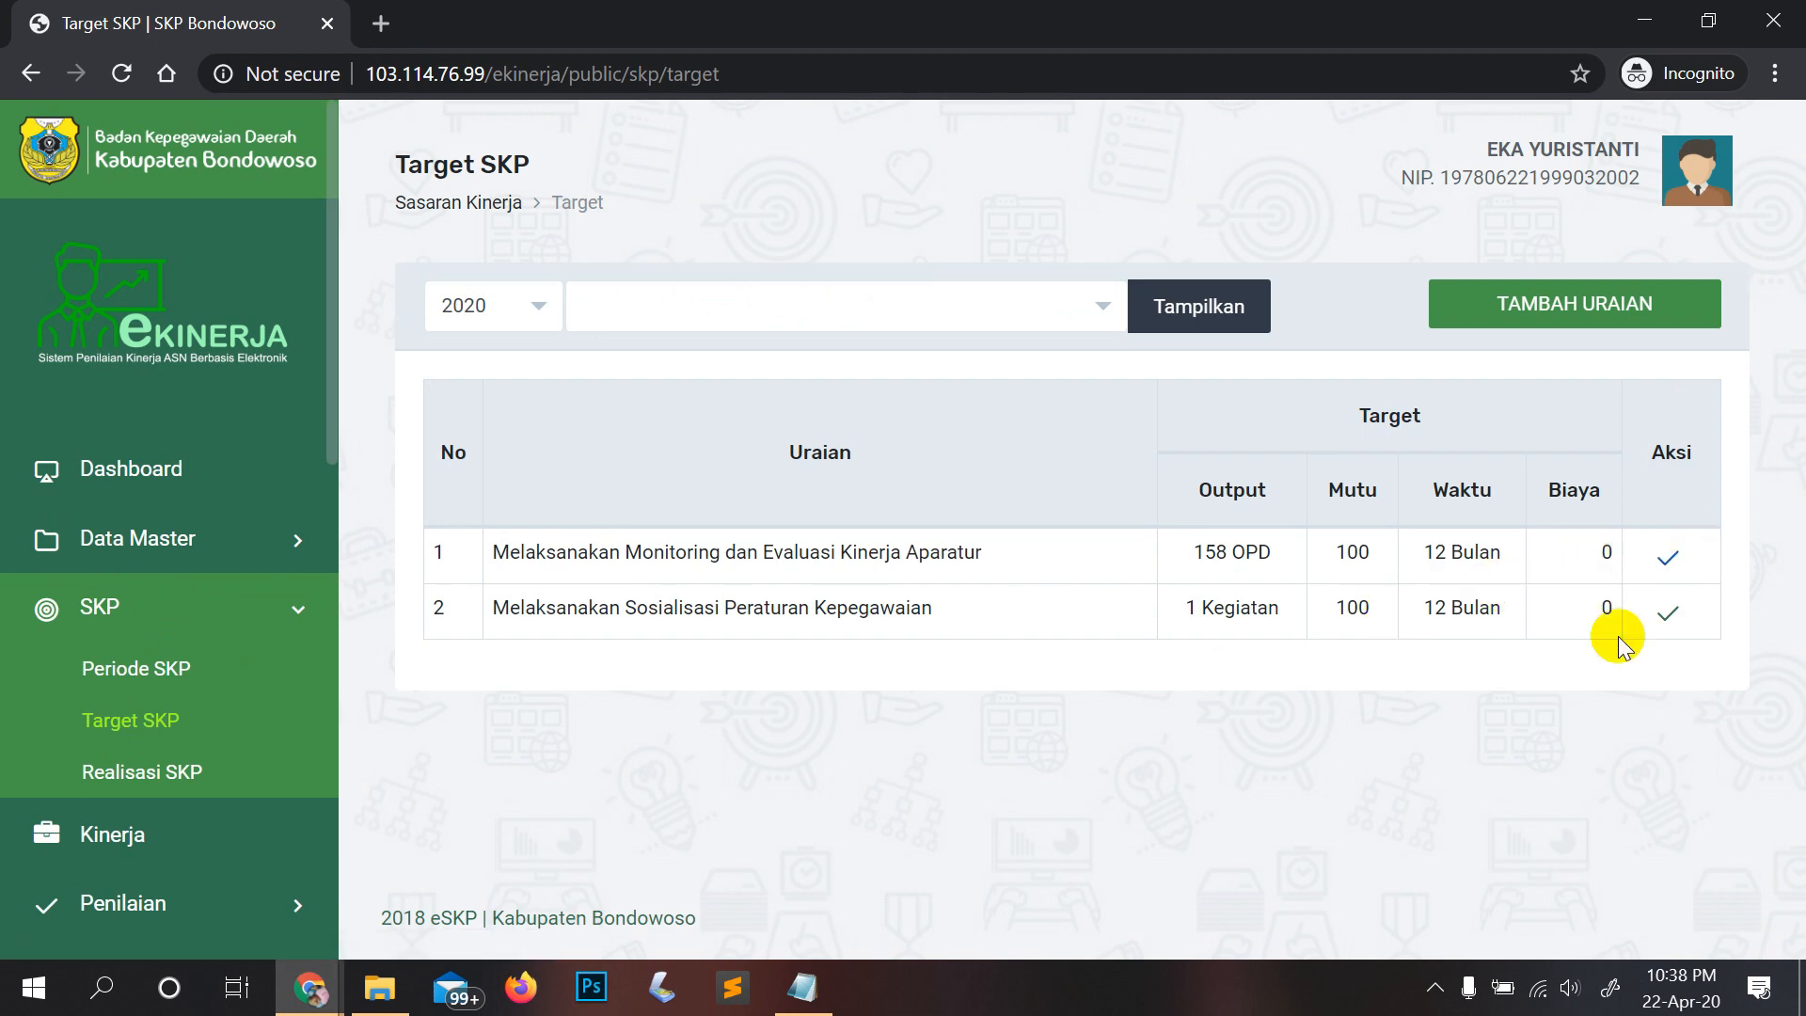
left_click(803, 987)
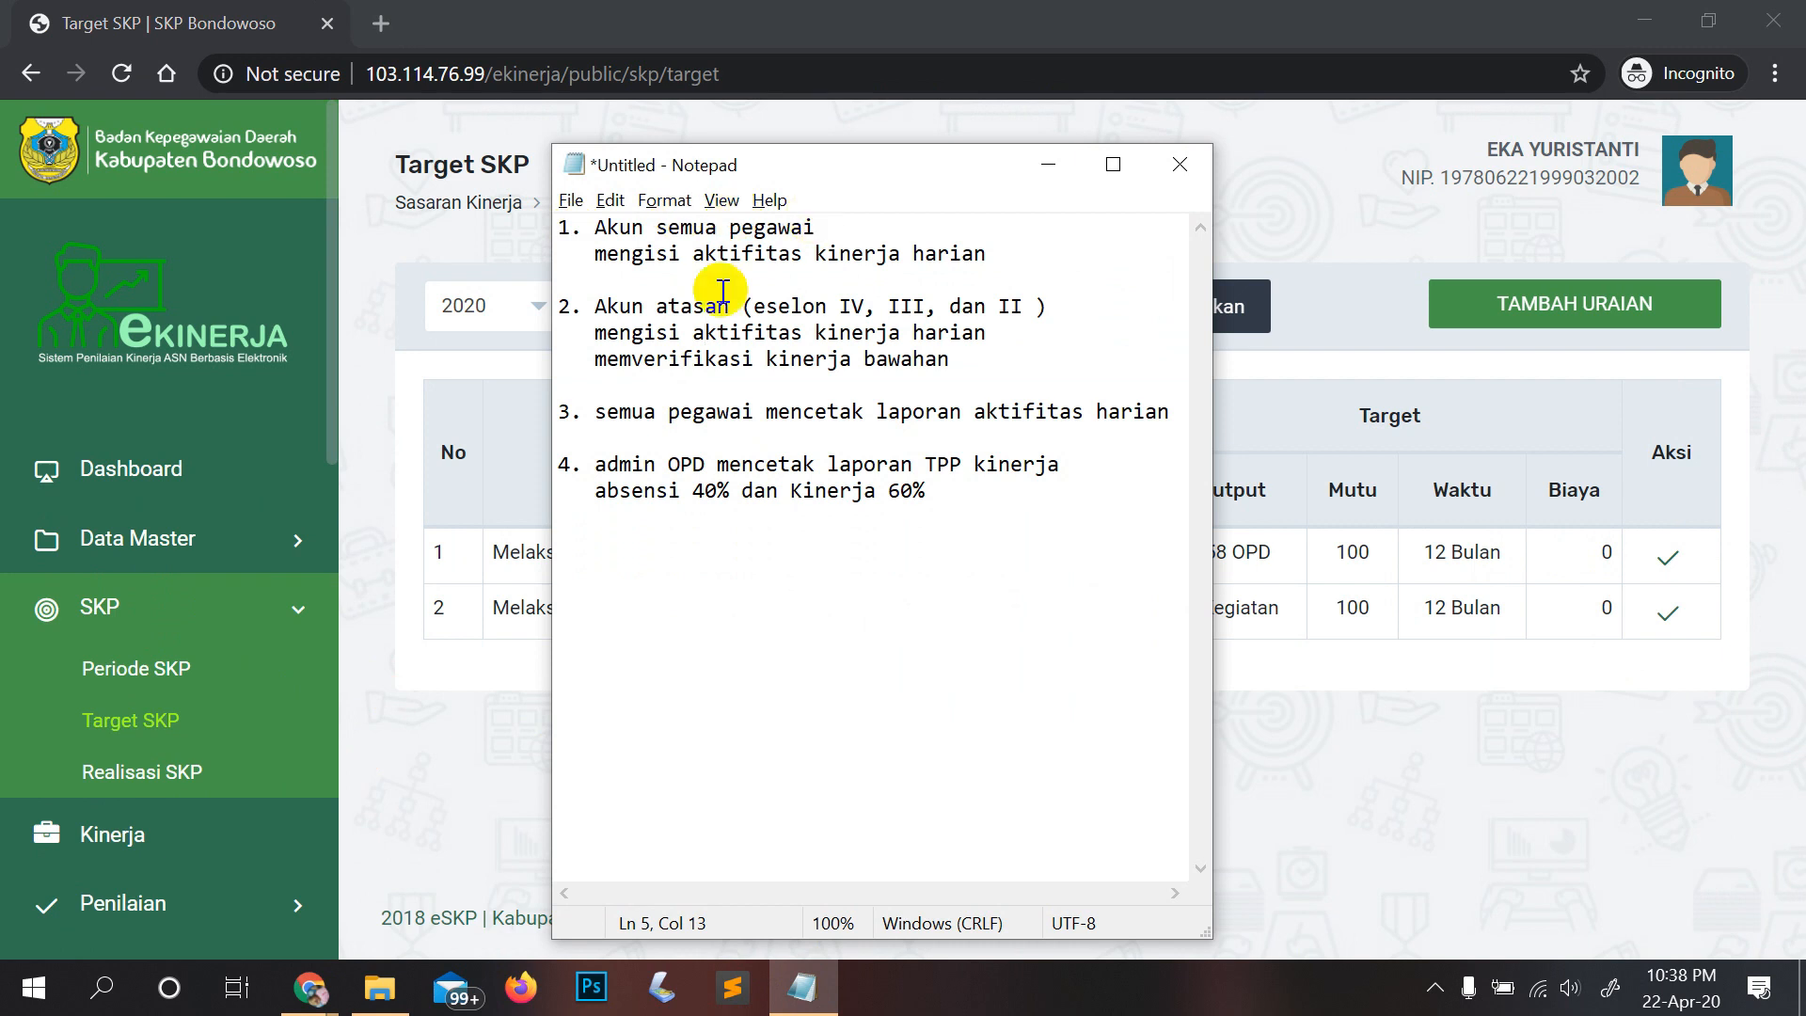
left_click(172, 720)
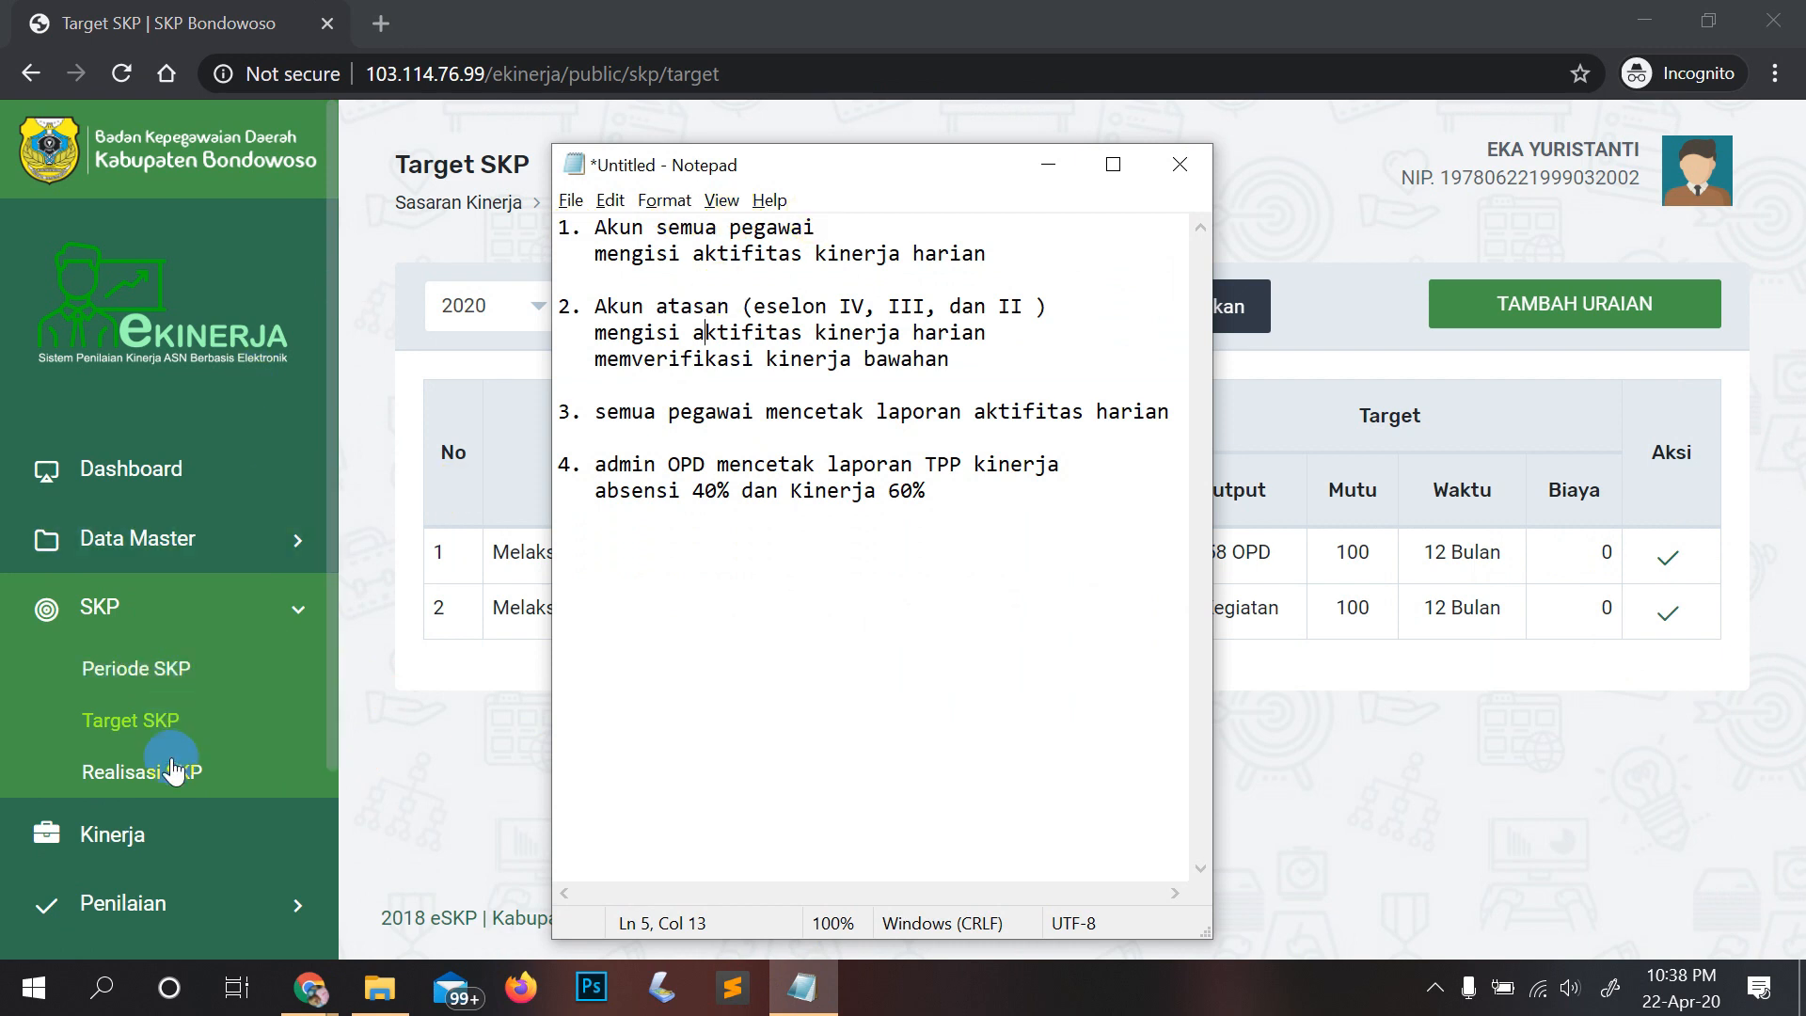
Step: Open the Kinerja page and view its Riwayat Aktivitas history, then bring the recap forward
left_click(150, 834)
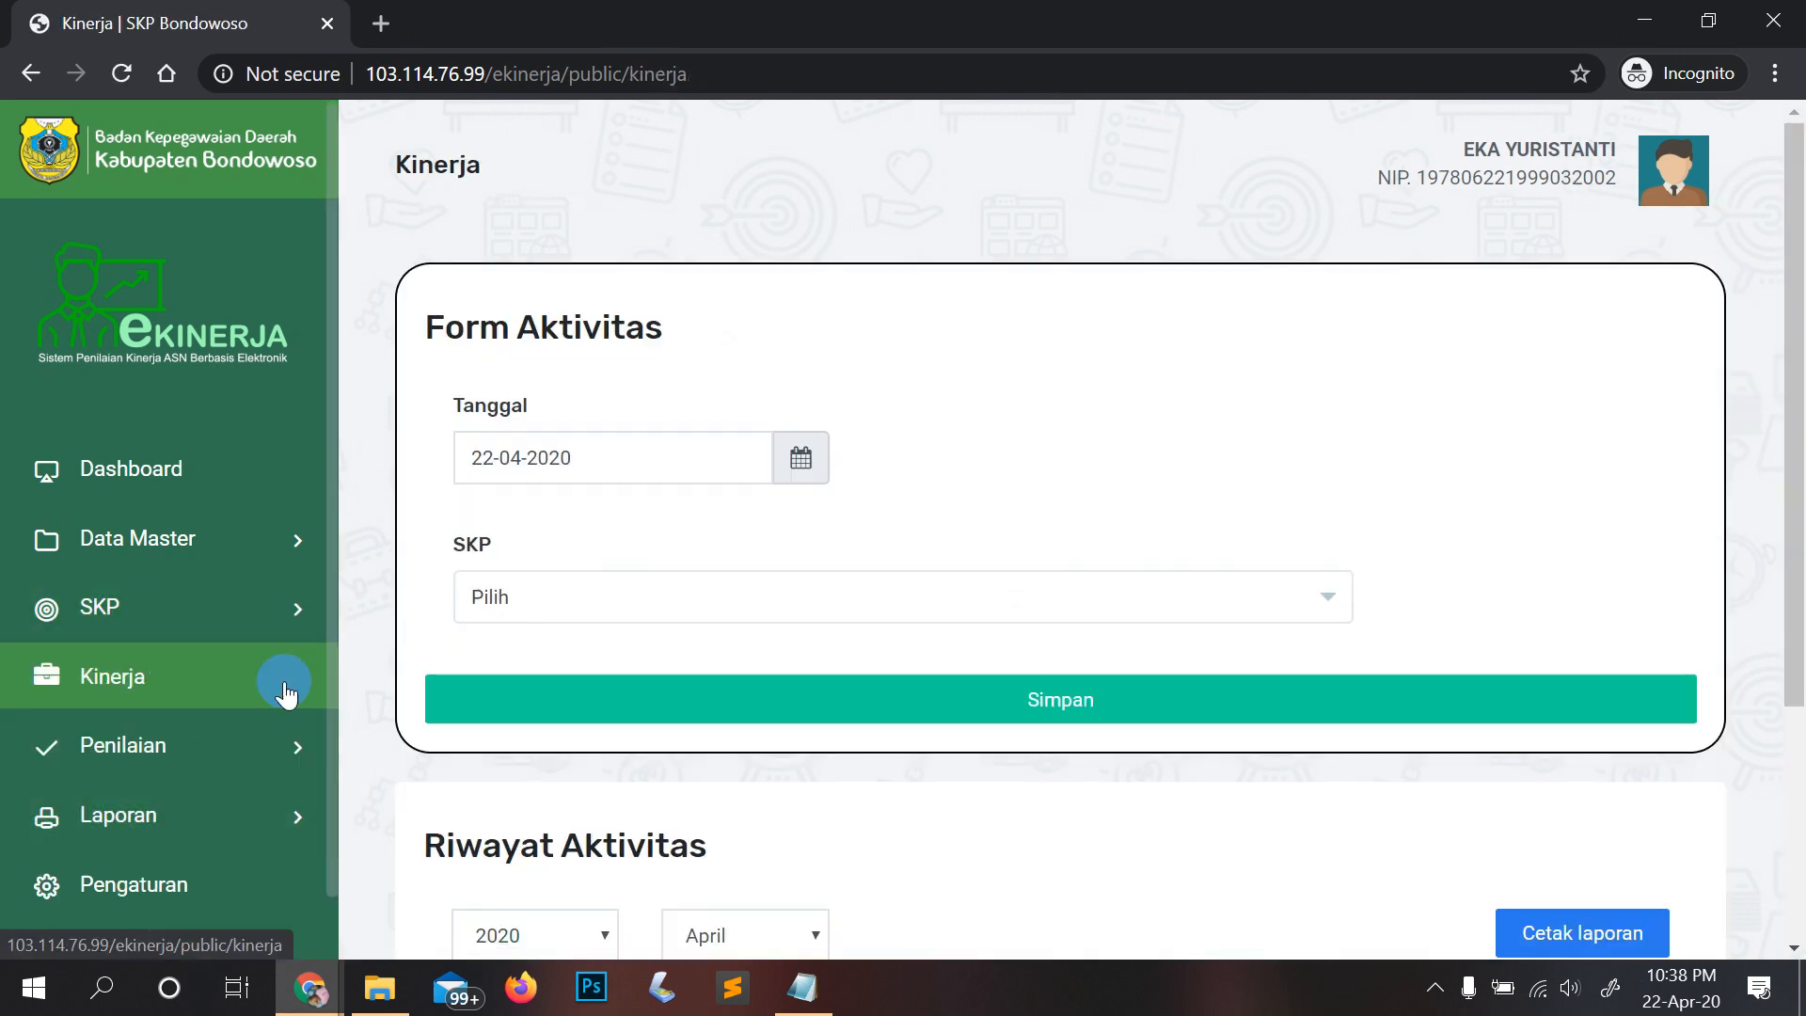
scroll(282, 724, "down", 4)
left_click(284, 757)
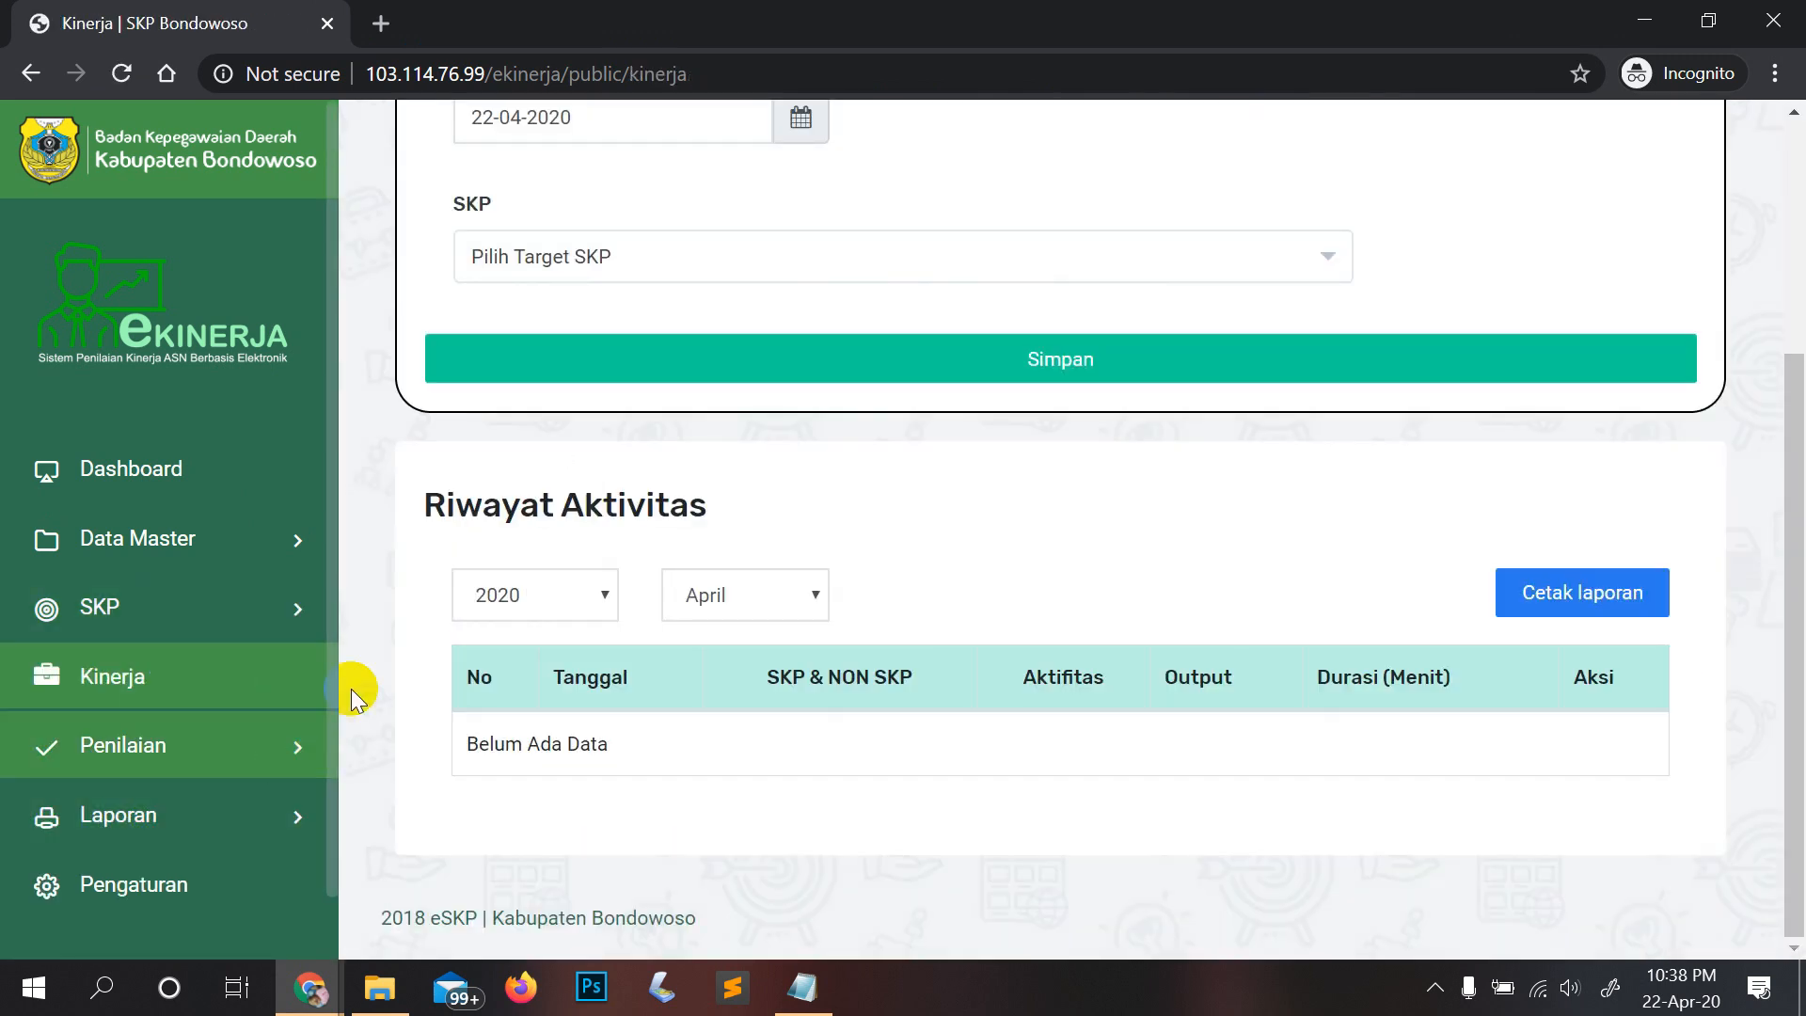
scroll(987, 386, "up", 4)
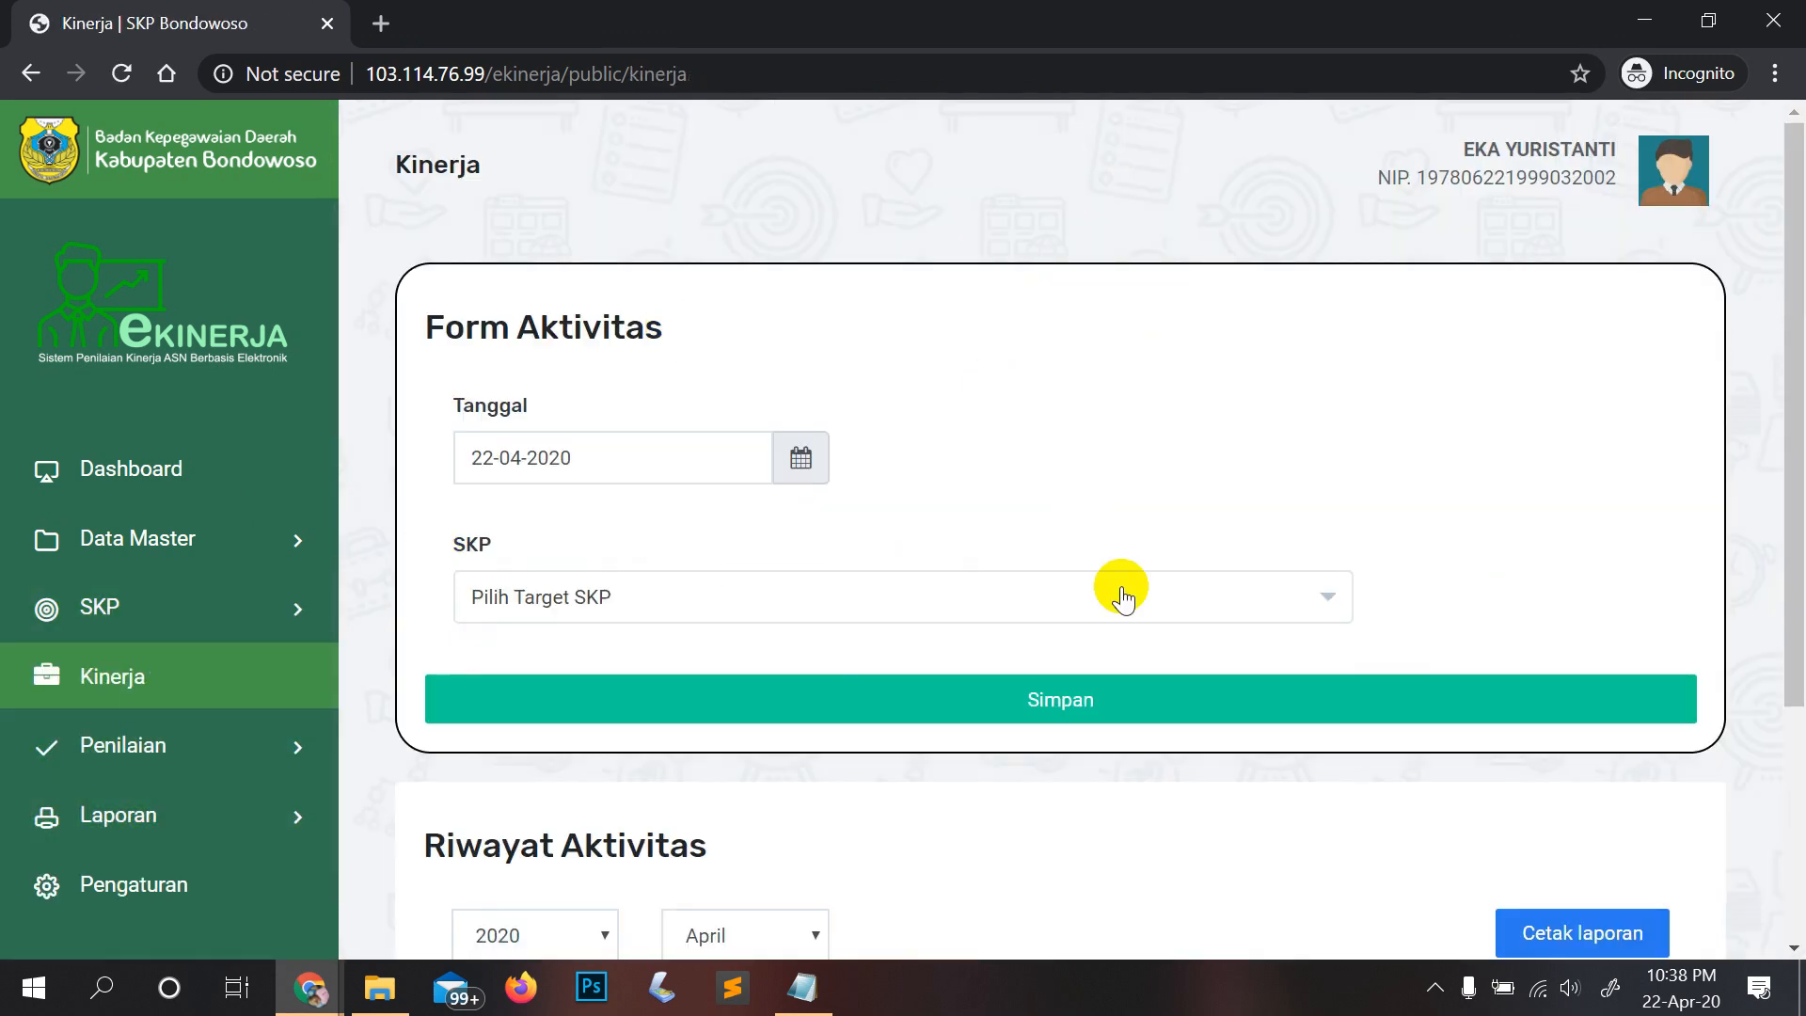
scroll(1121, 593, "down", 3)
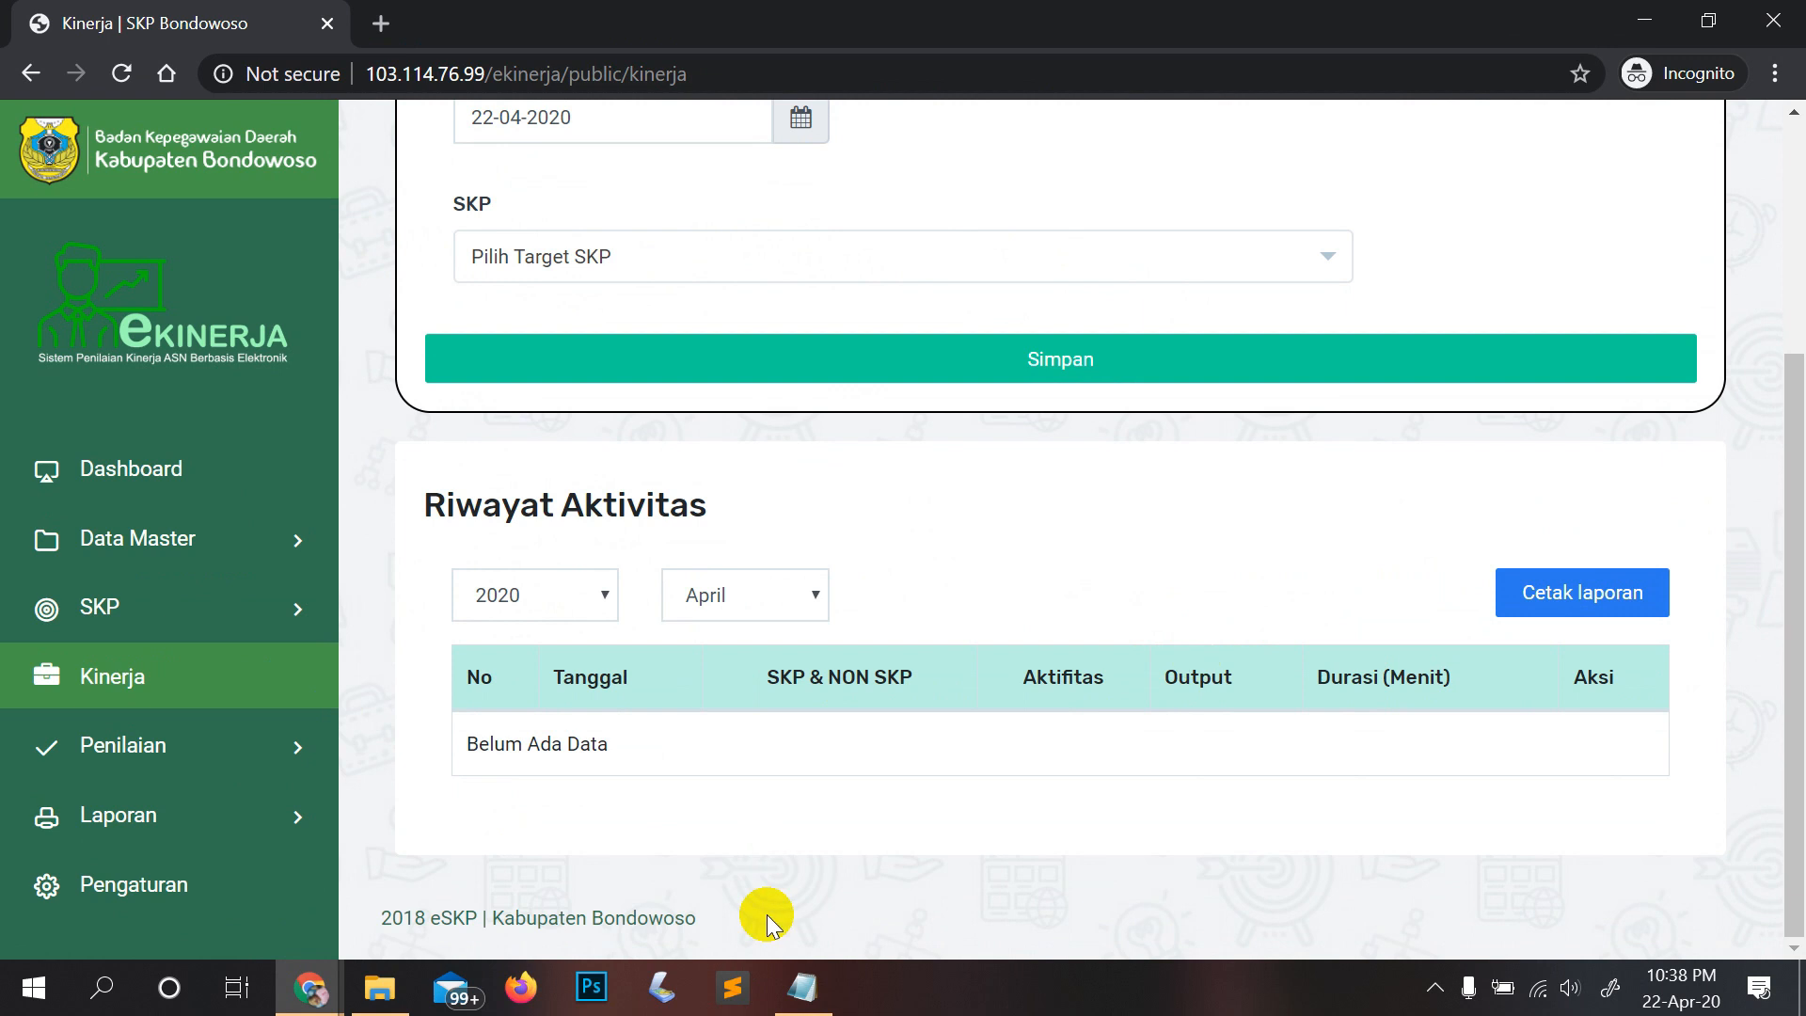
left_click(802, 986)
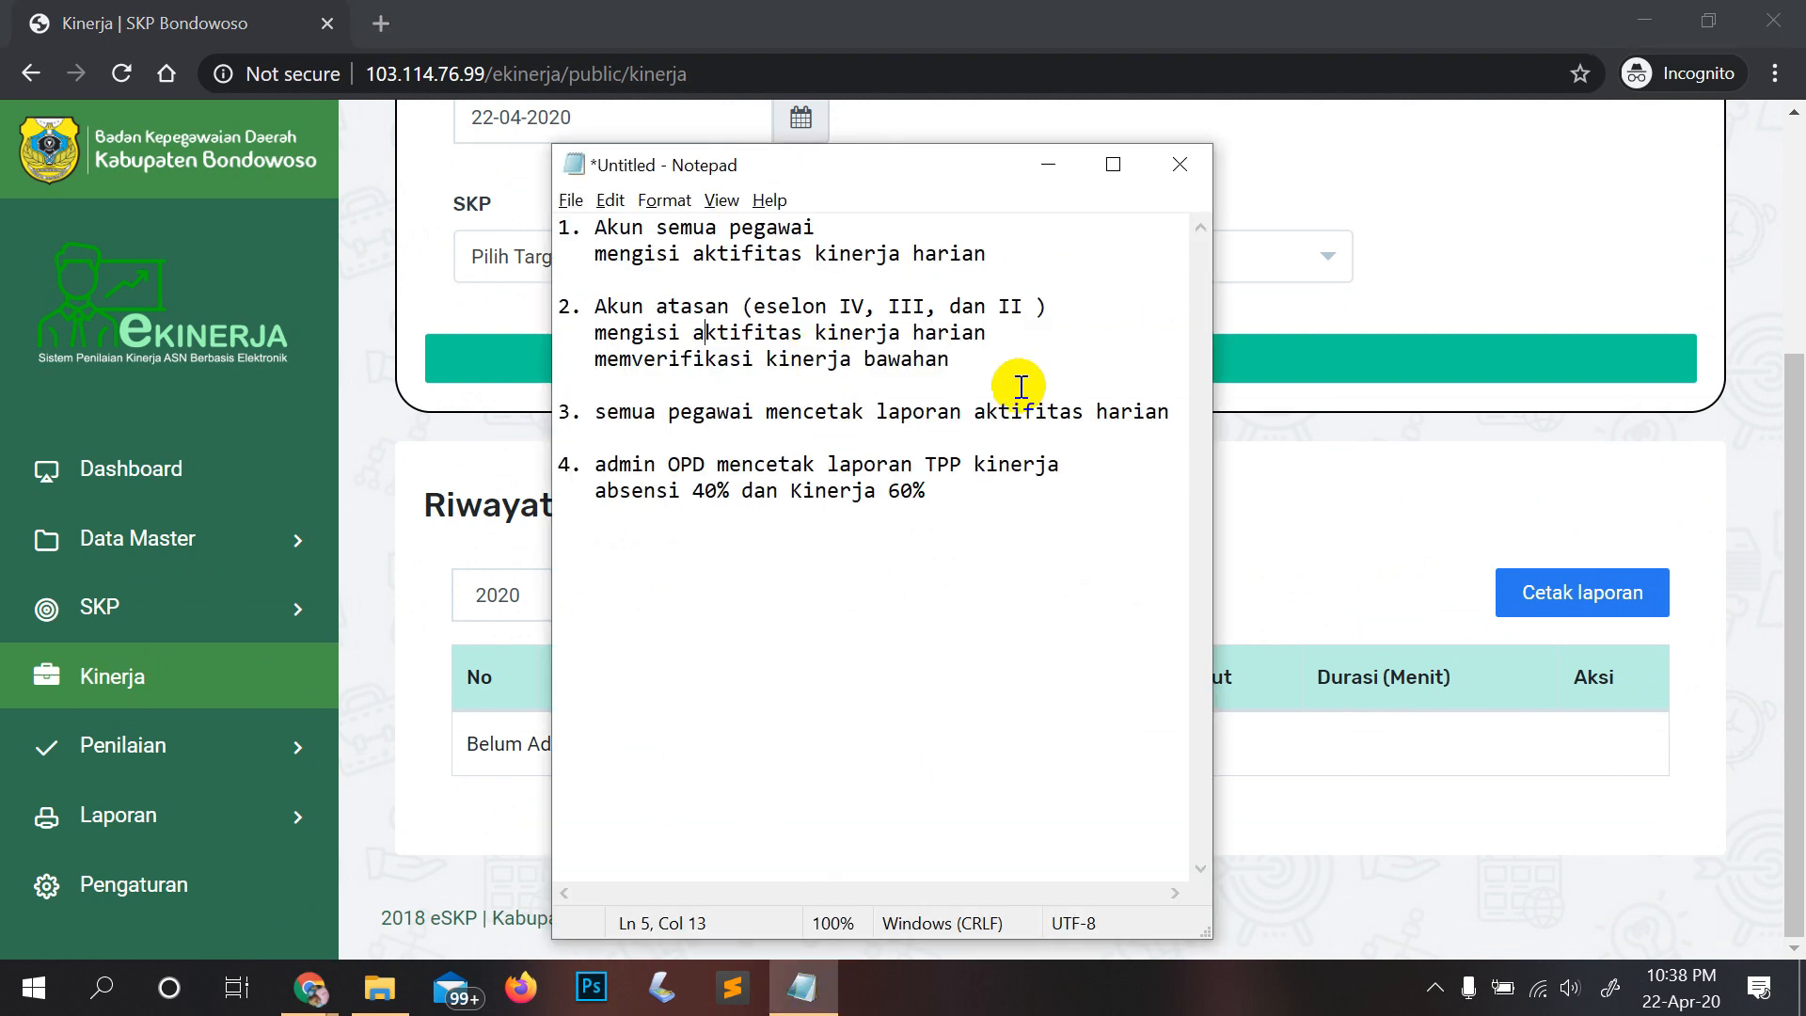
Step: Mark the subordinate-verification line in the recap, then open Penilaian > Kinerja and its subordinate chooser
left_click_drag(979, 371, 595, 360)
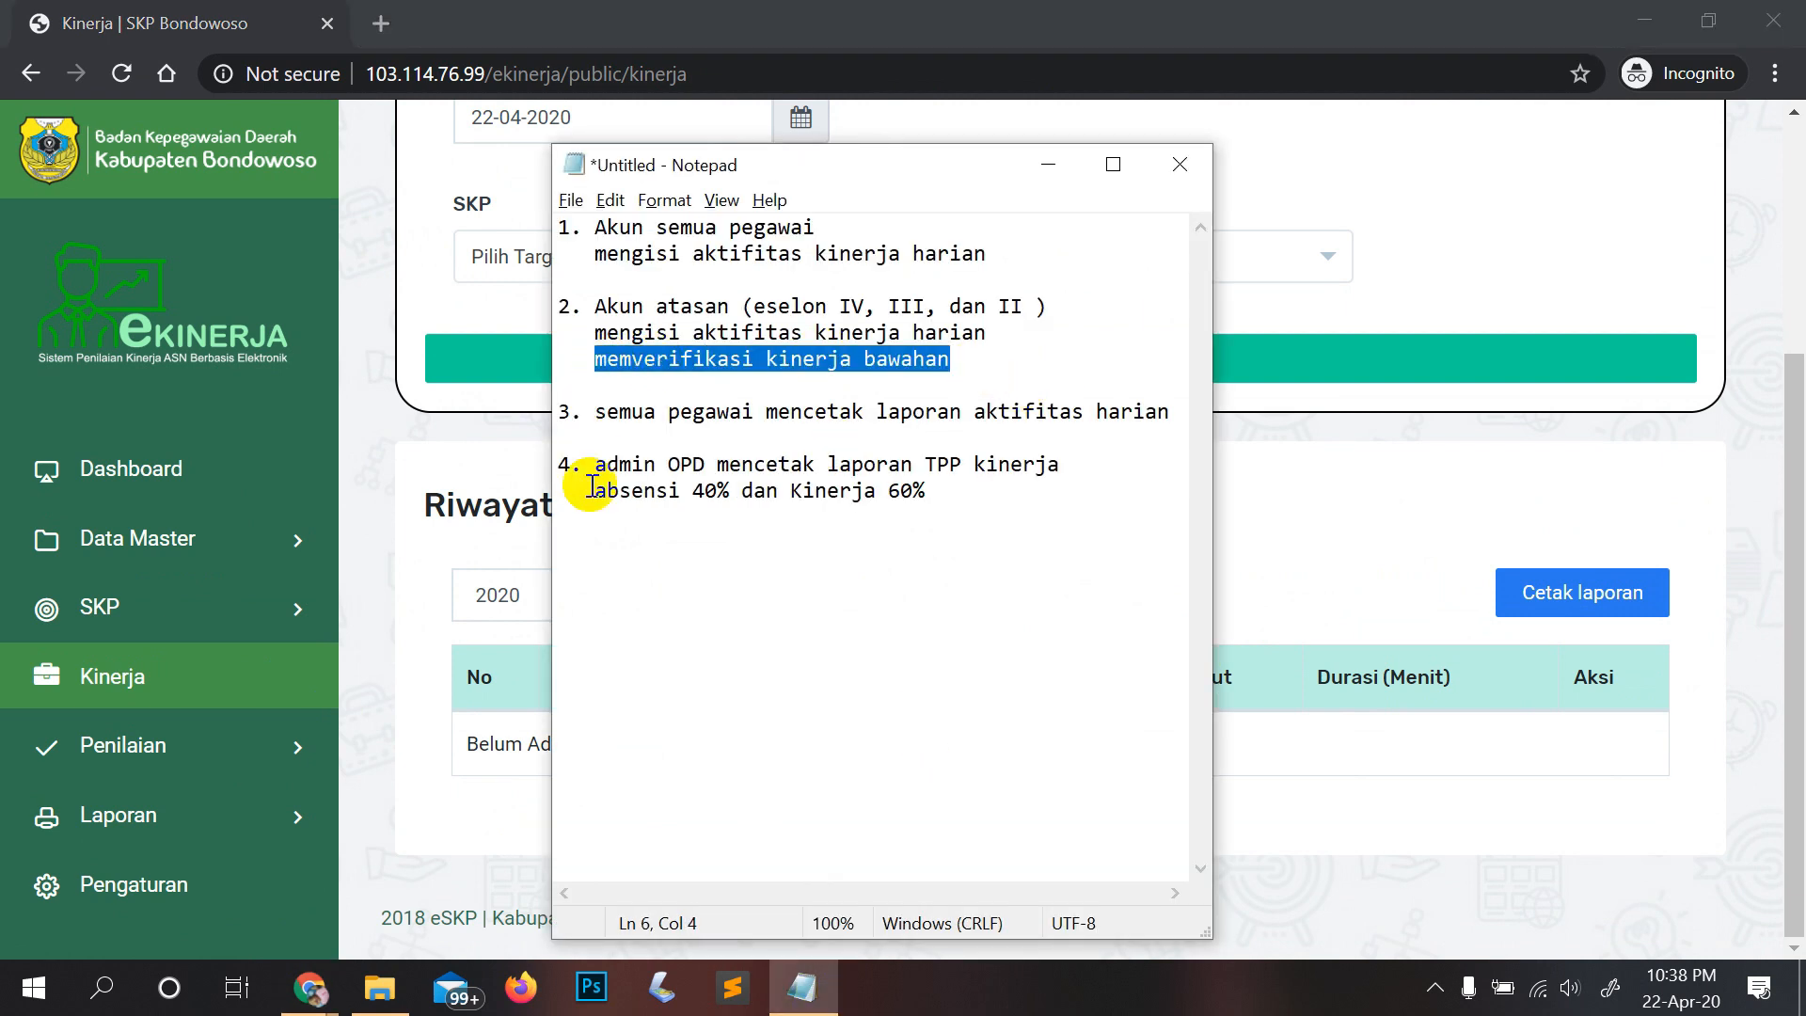
left_click(238, 825)
left_click(219, 758)
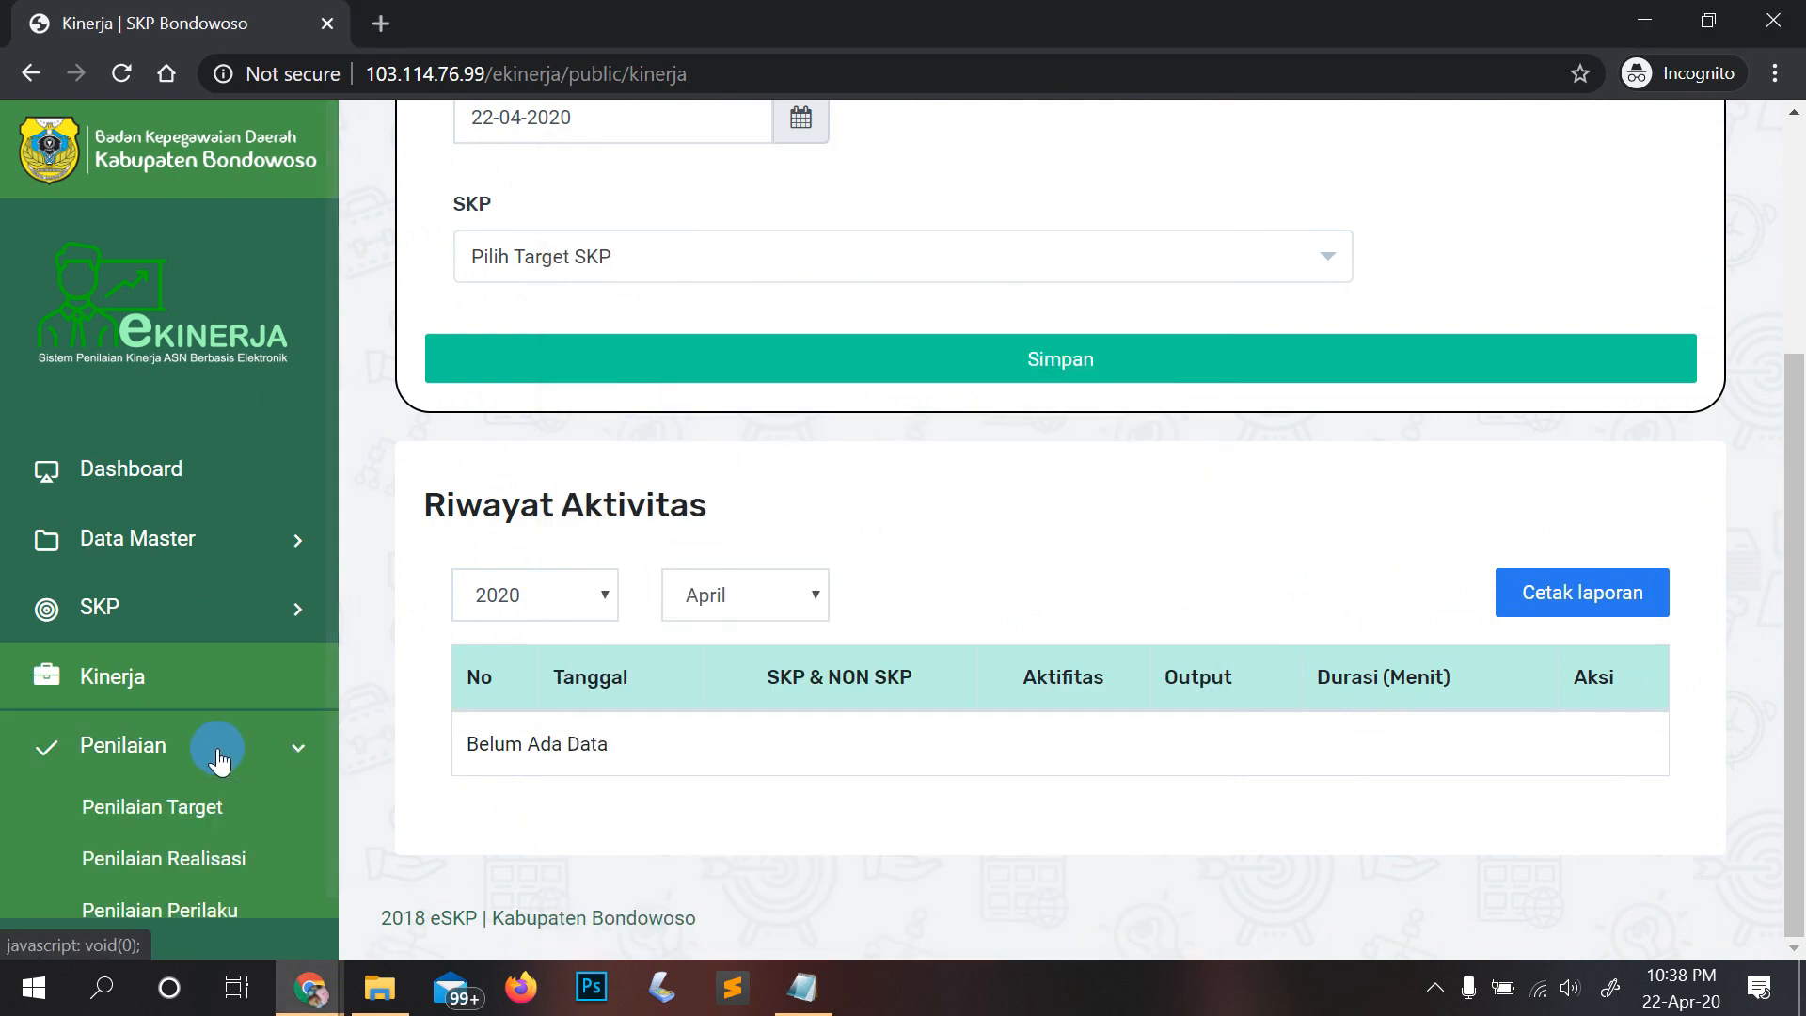
scroll(202, 733, "down", 1)
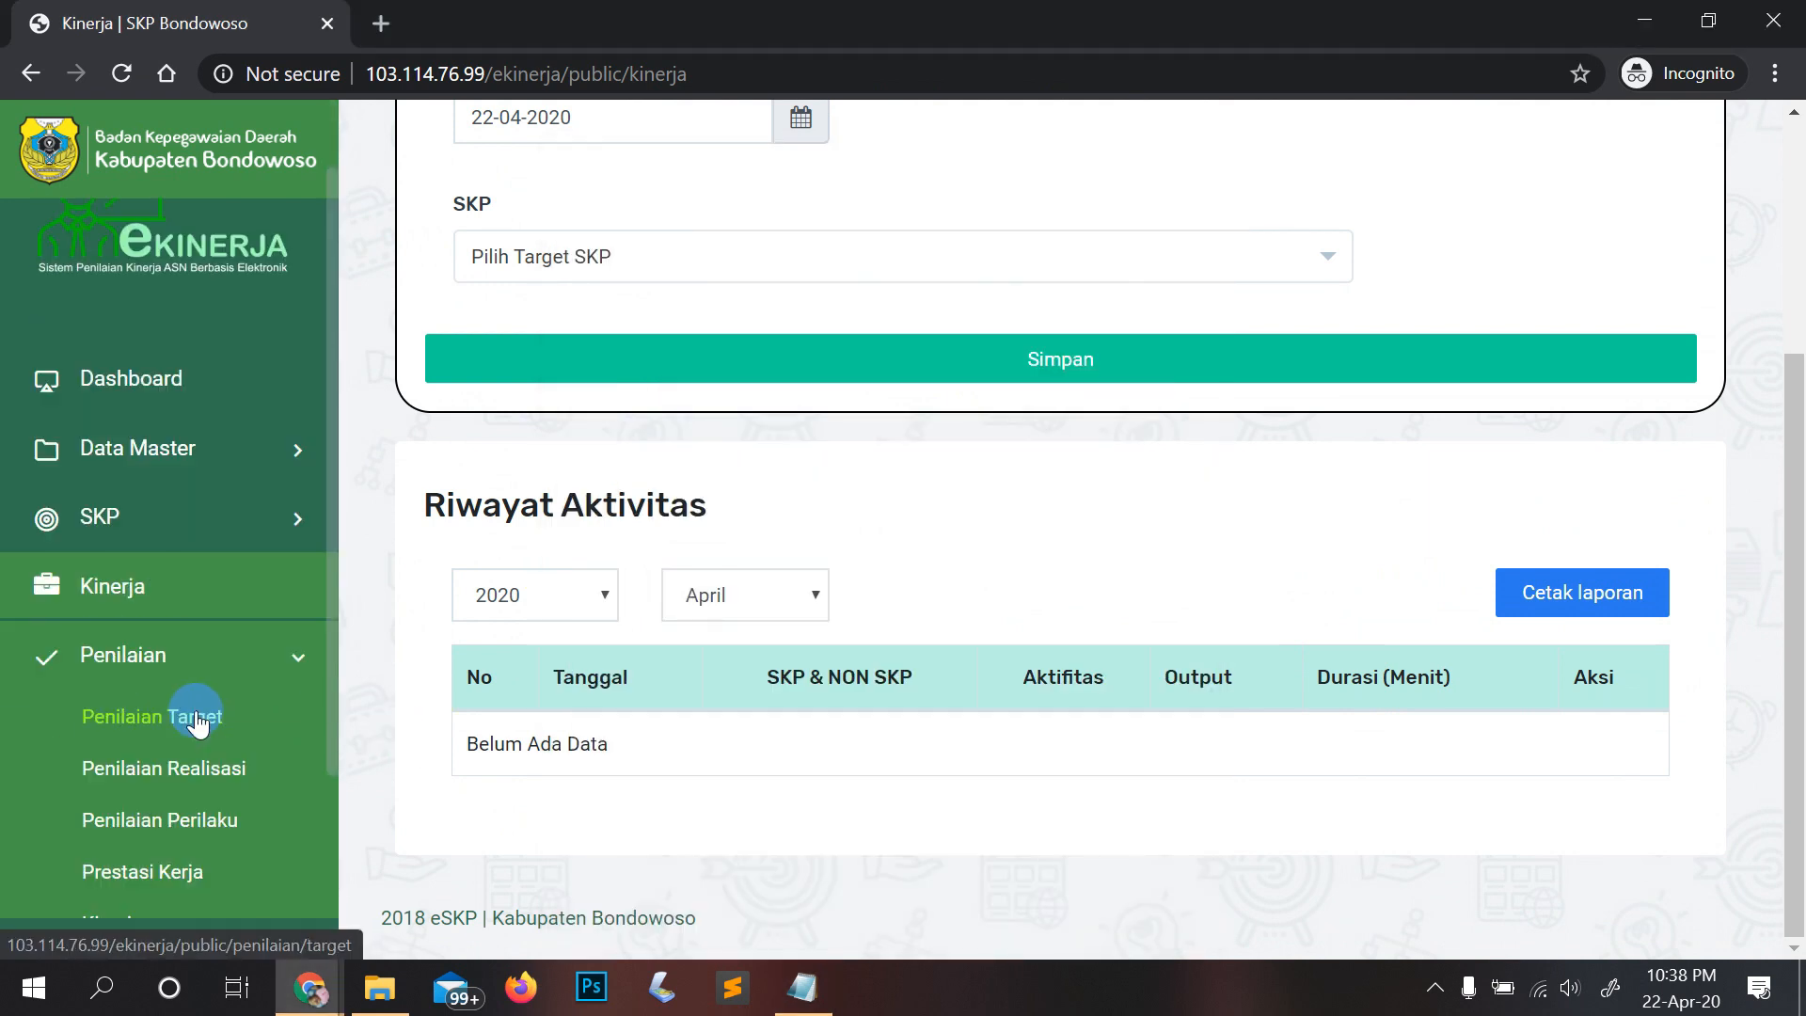
scroll(160, 753, "down", 2)
left_click(123, 788)
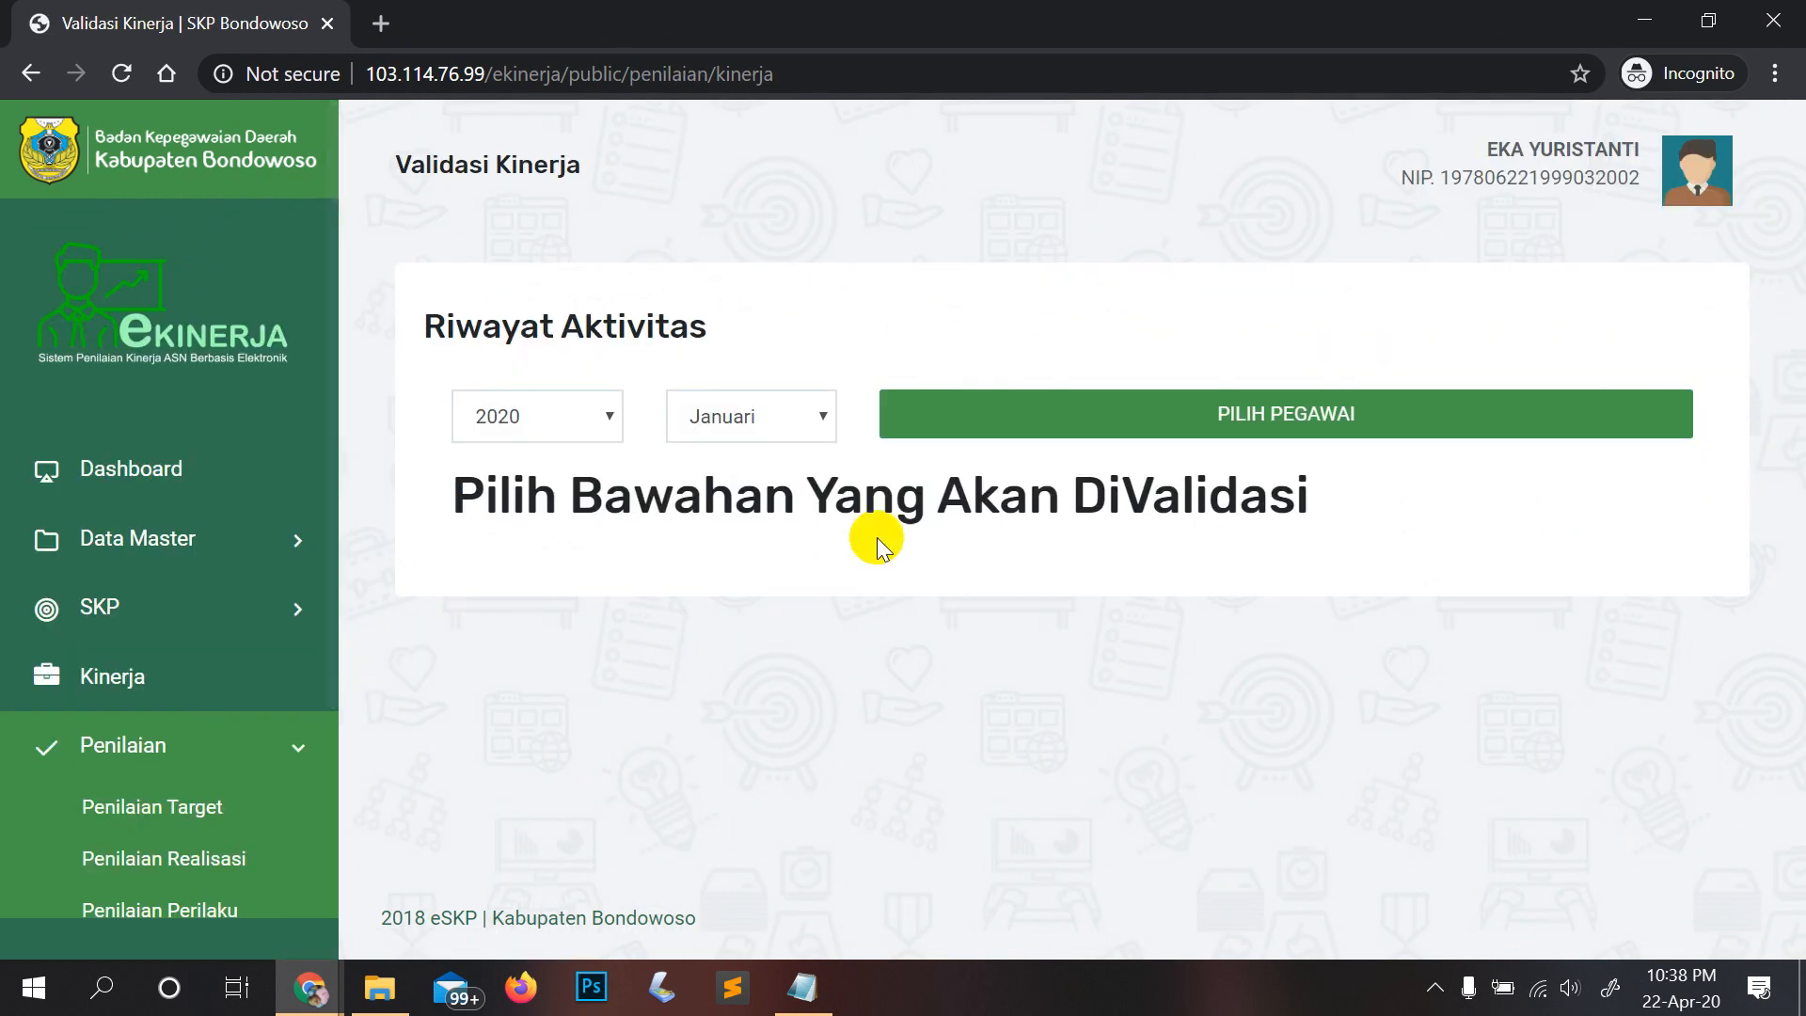
left_click(1013, 428)
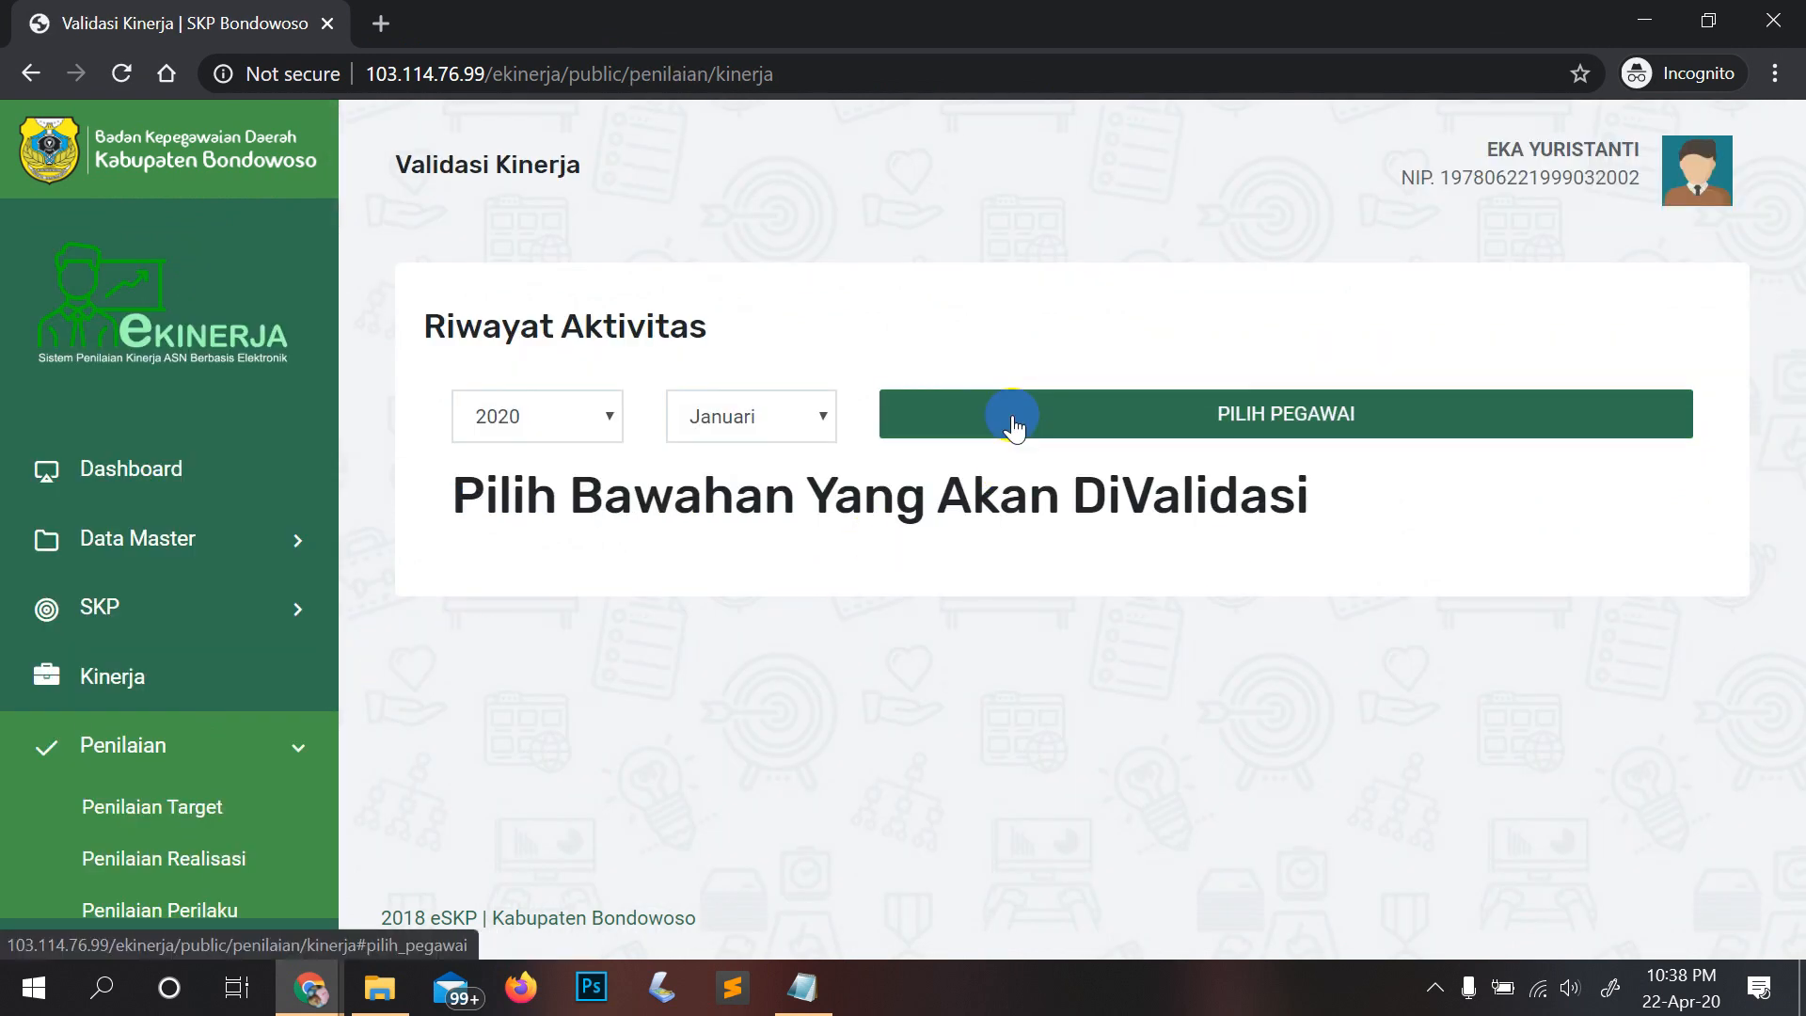
Step: Highlight recap step 4 about the TPP report, then clear the selection
left_click(805, 992)
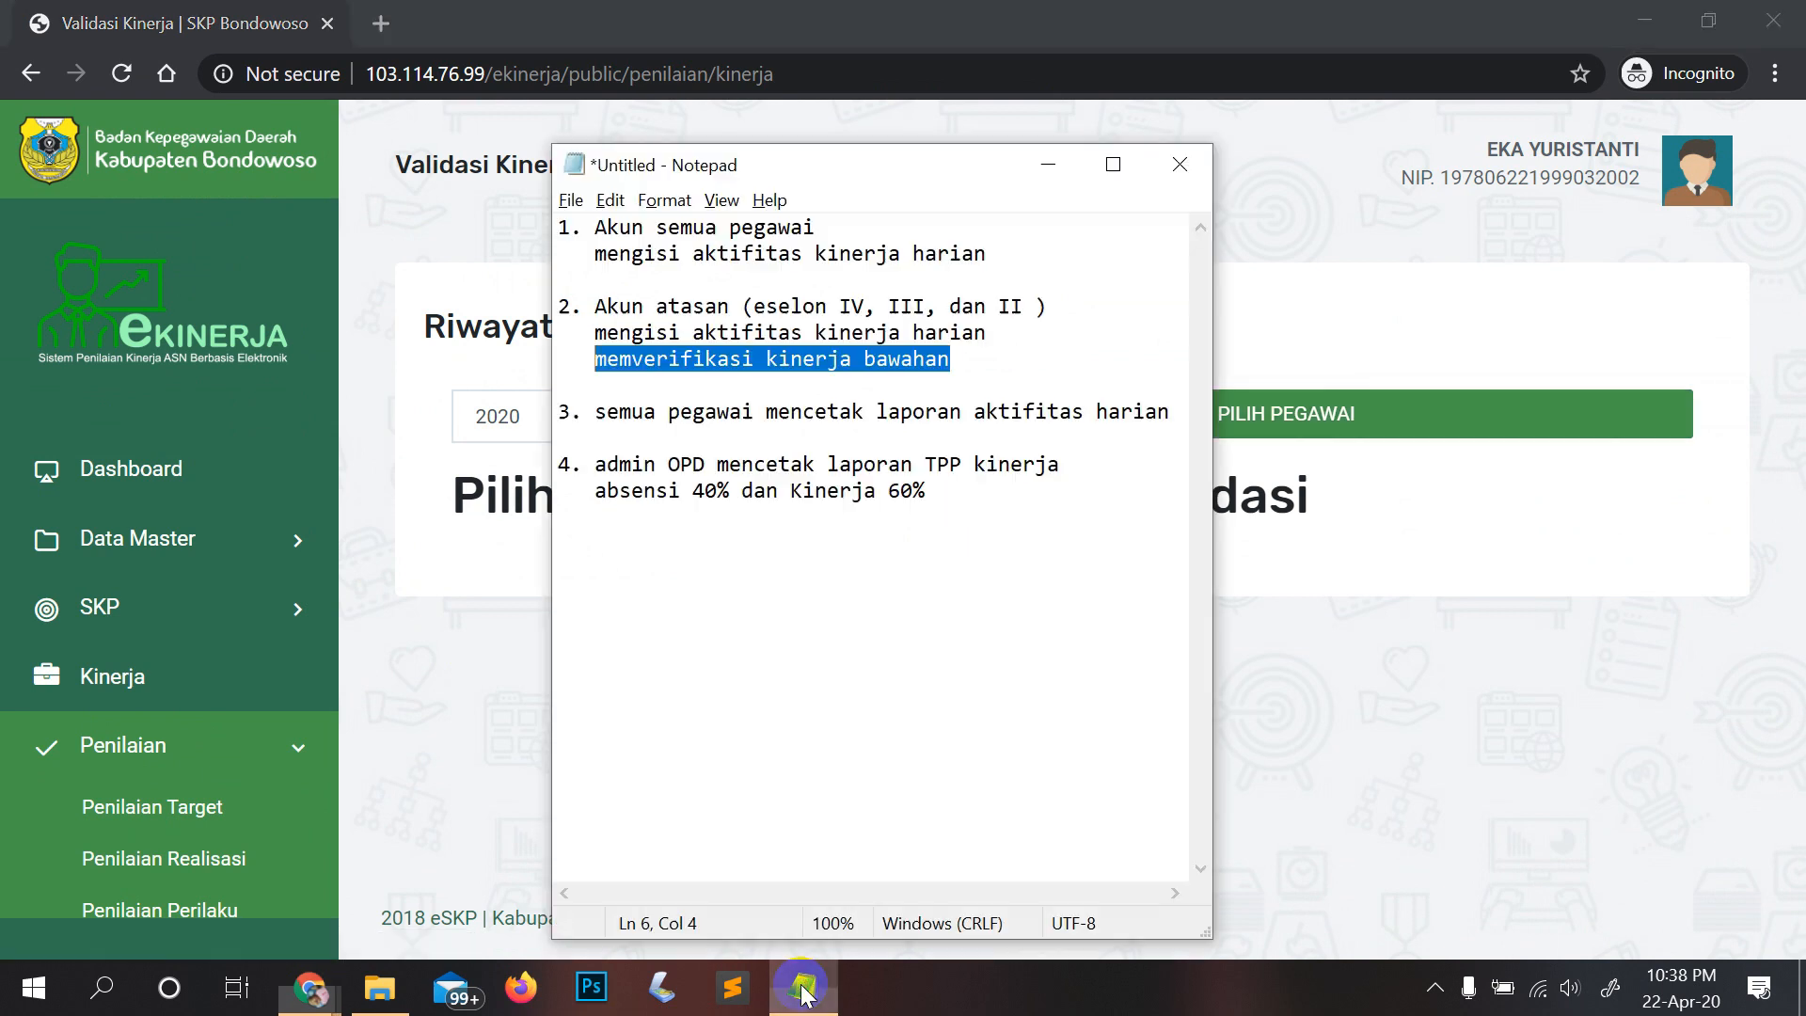
left_click_drag(959, 492, 542, 456)
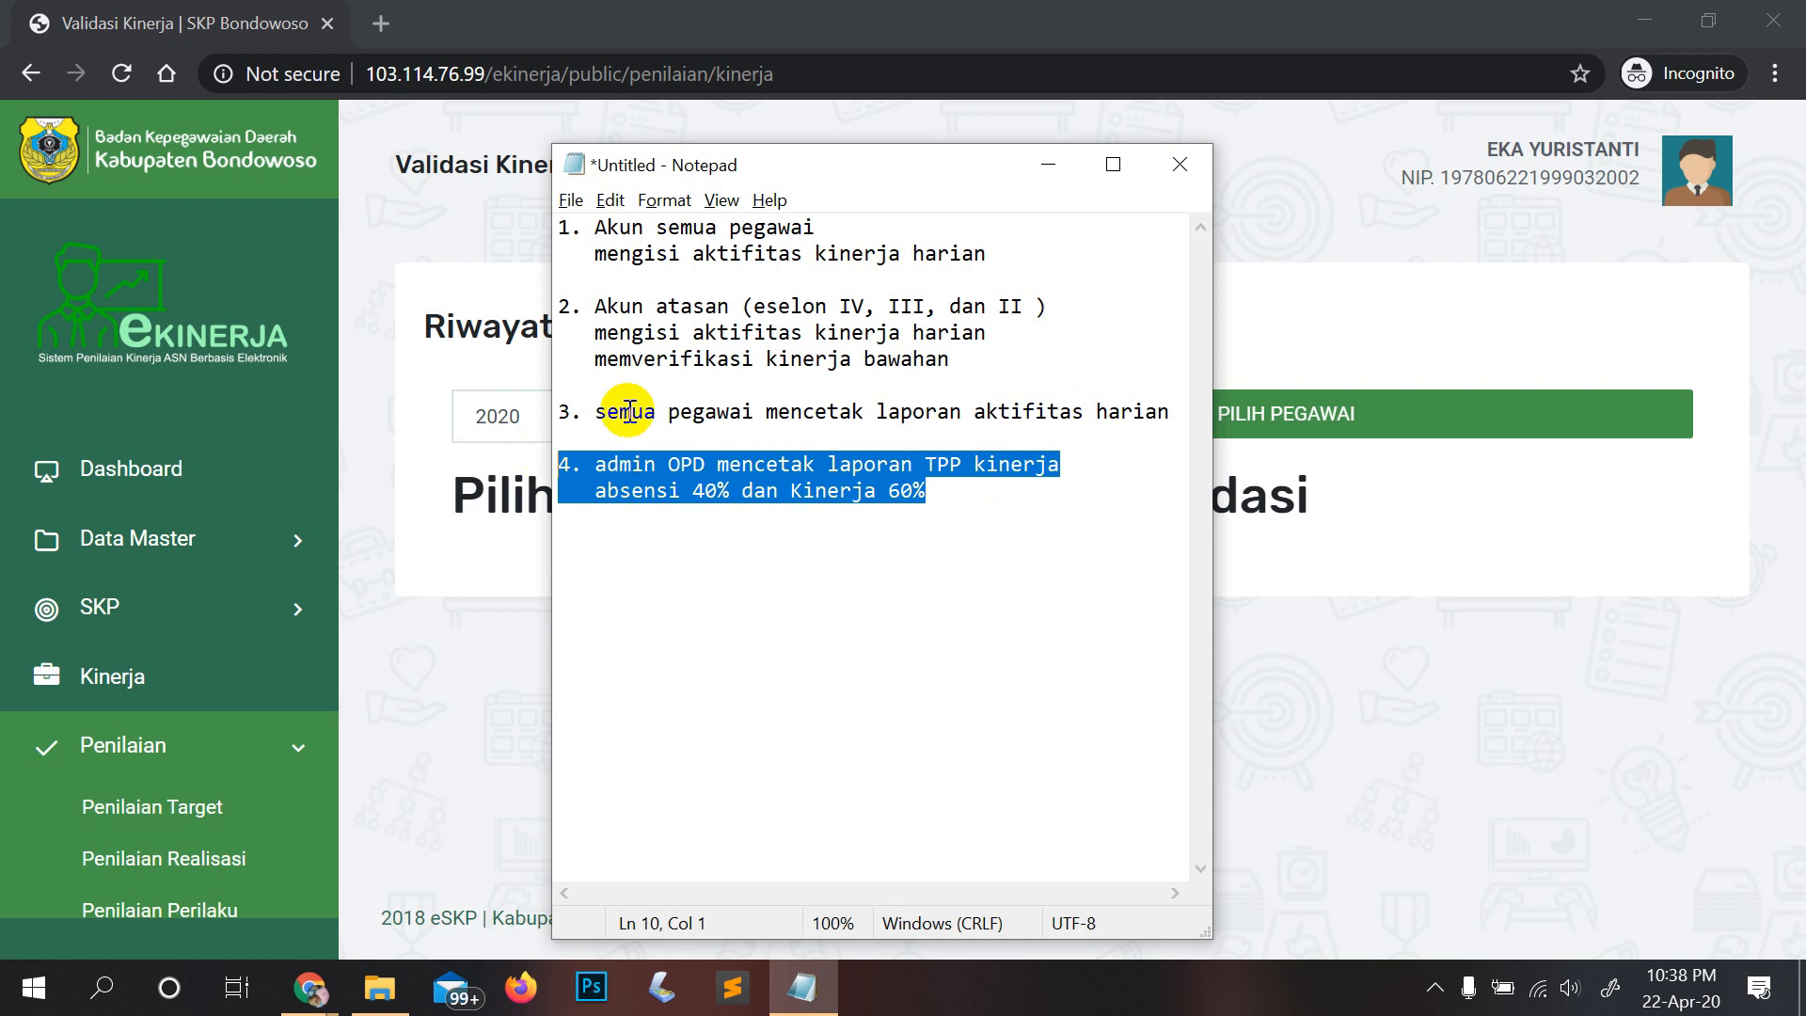
left_click(975, 508)
Step: Move the Notepad recap to the upper right, make it taller, and stop the screen recording
left_click_drag(938, 176, 1410, 49)
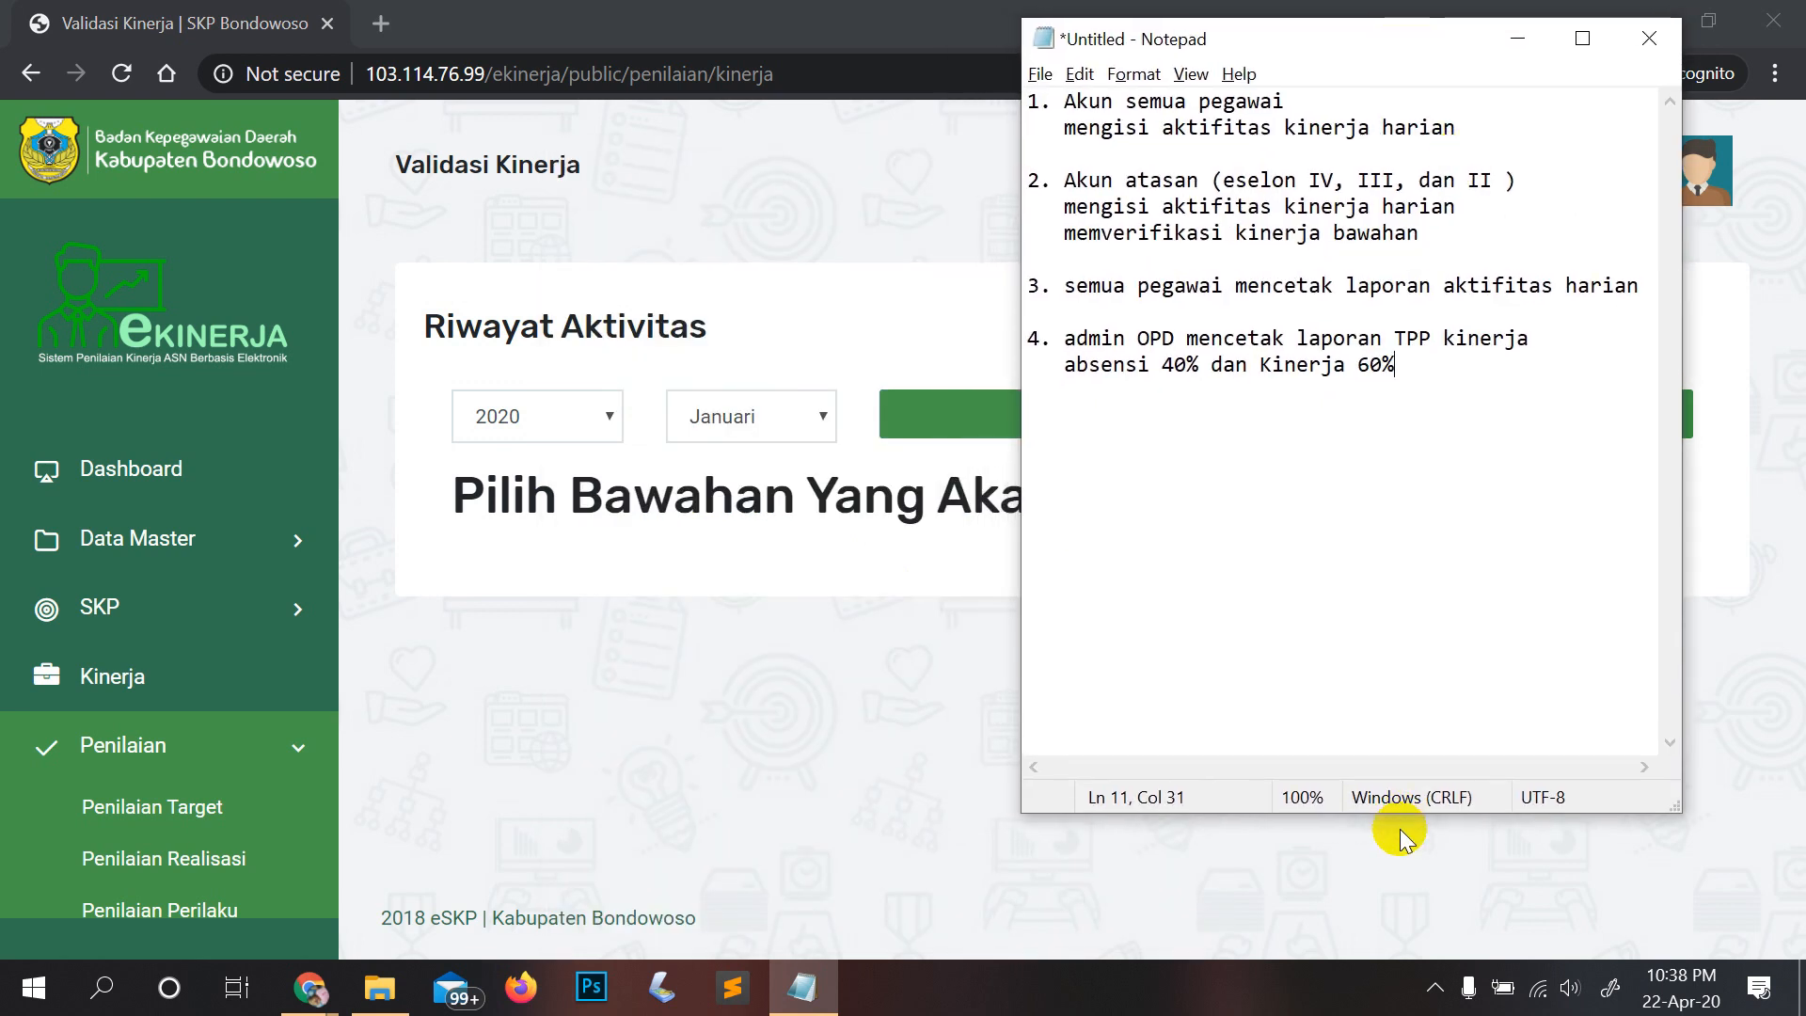
left_click_drag(1408, 814, 1398, 905)
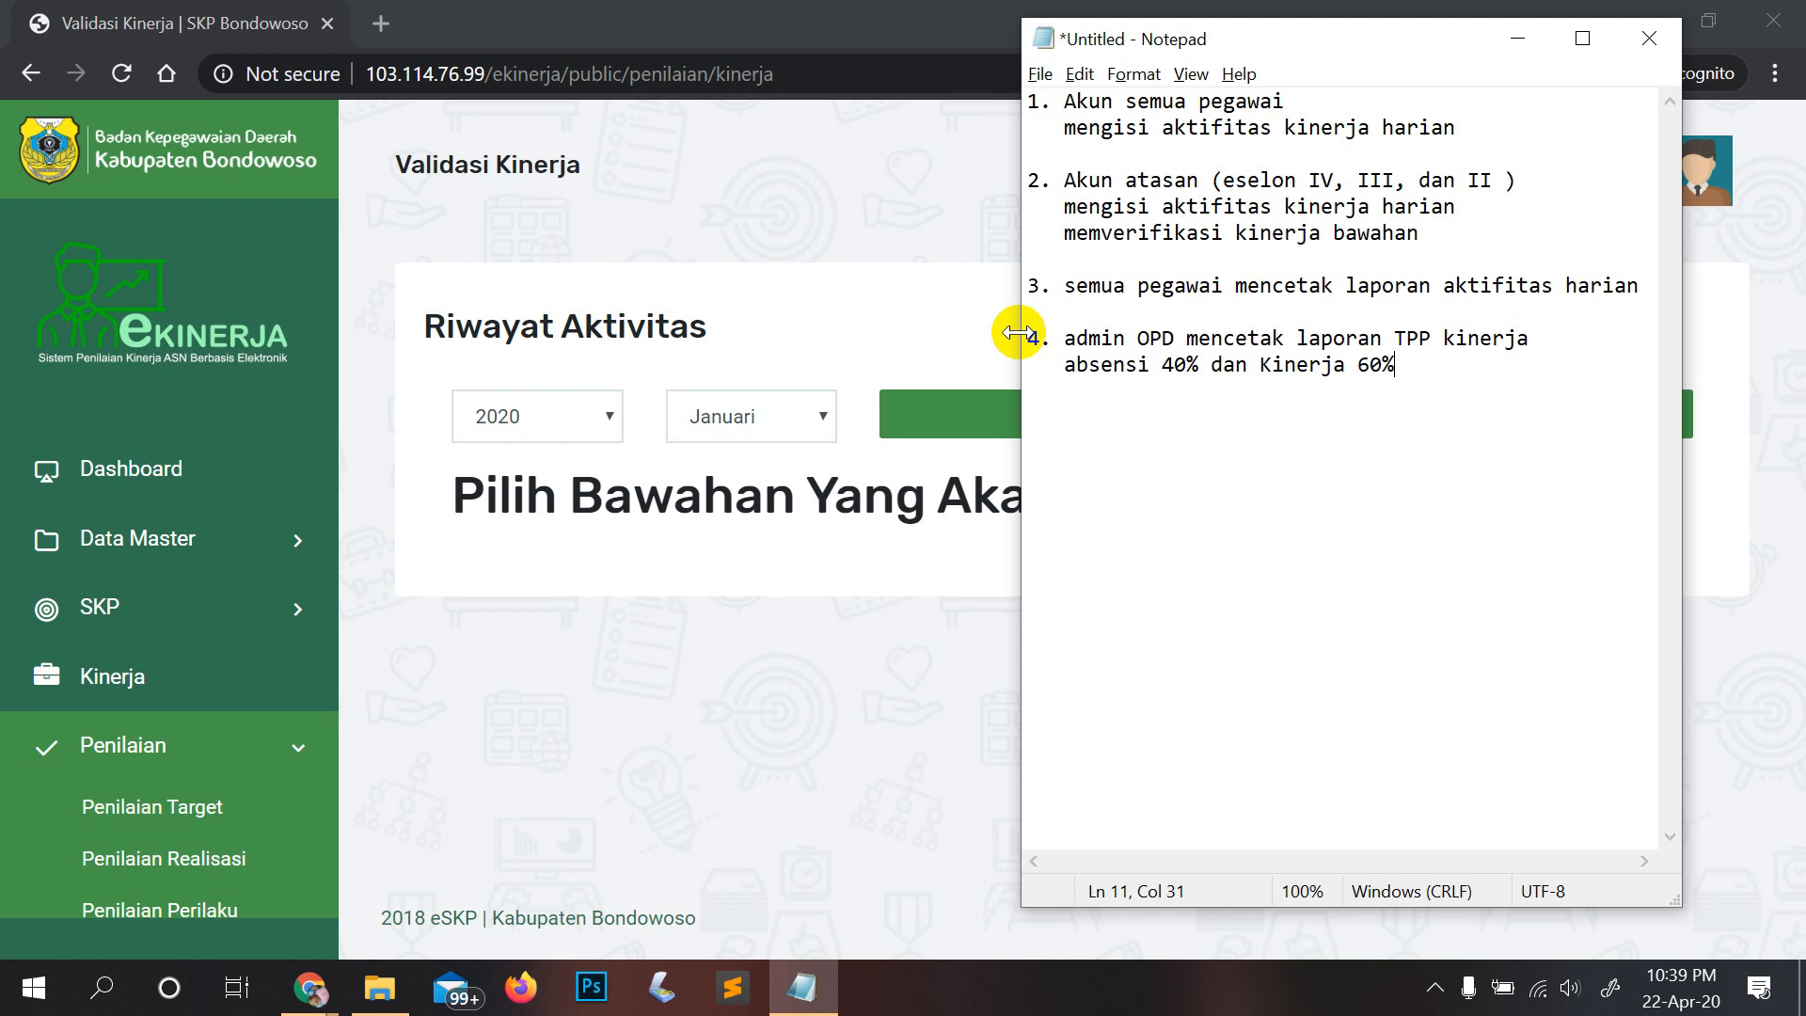
left_click(1435, 988)
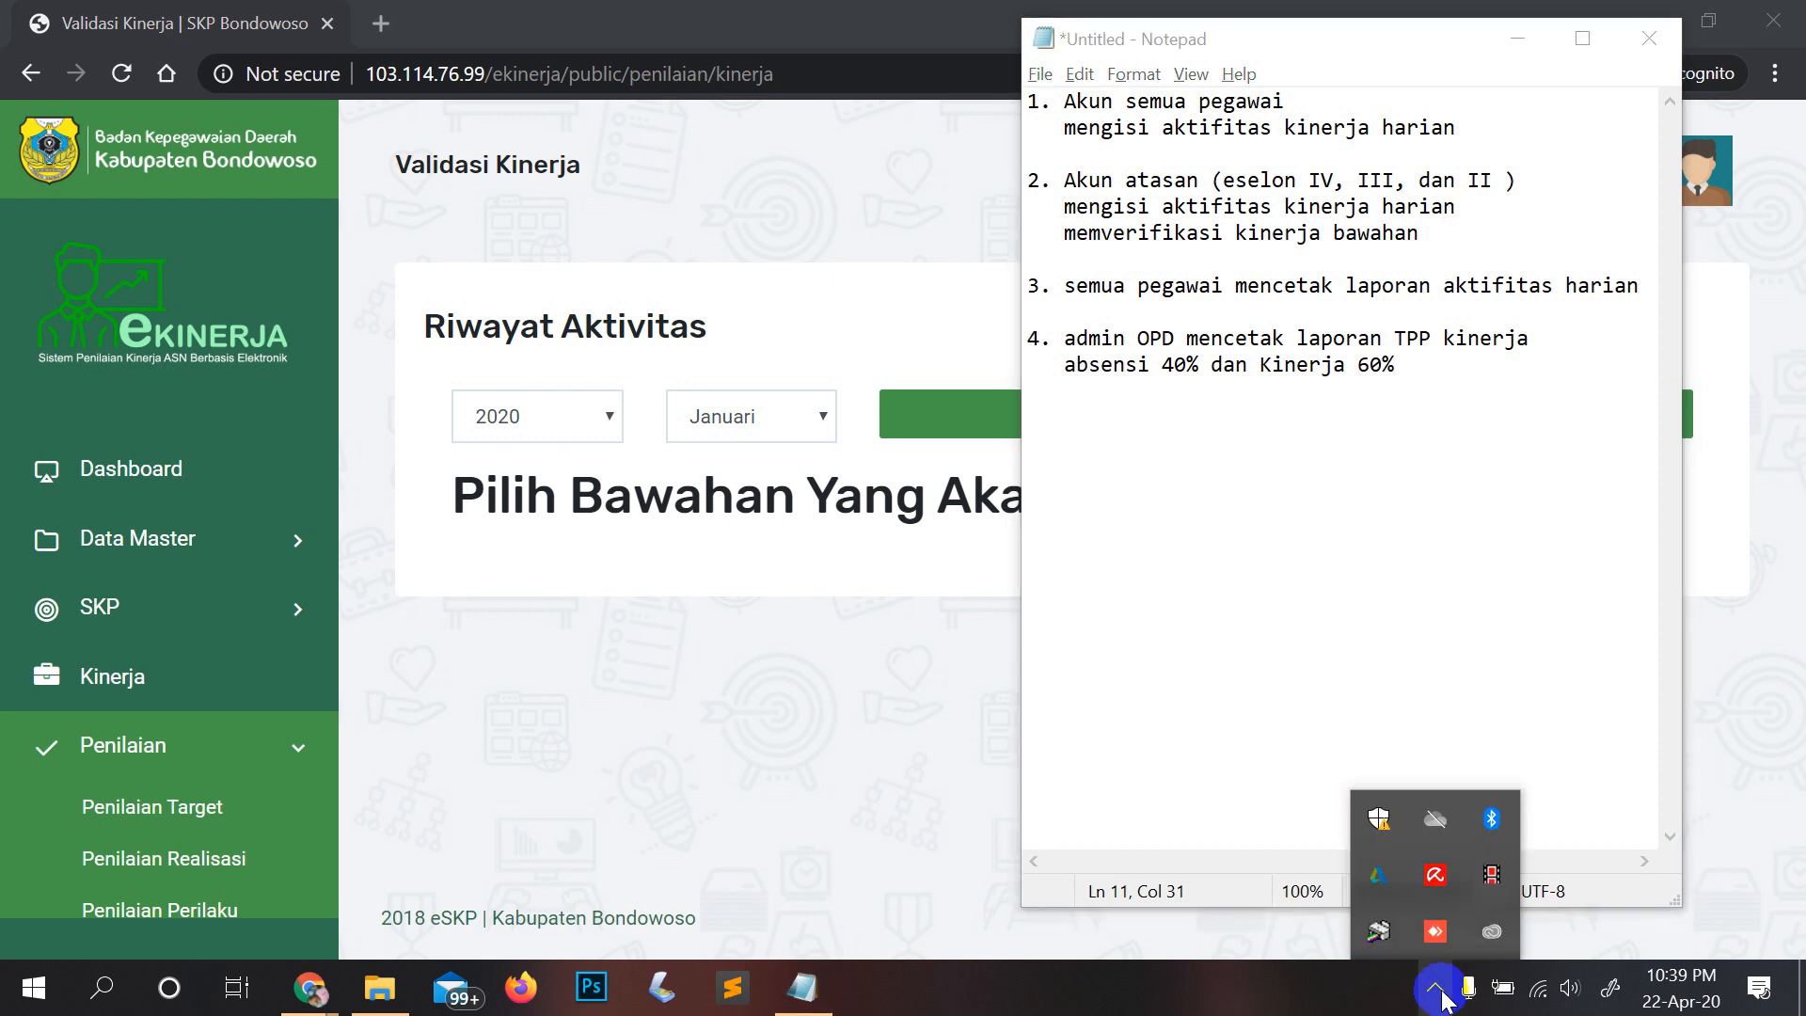
left_click(1438, 875)
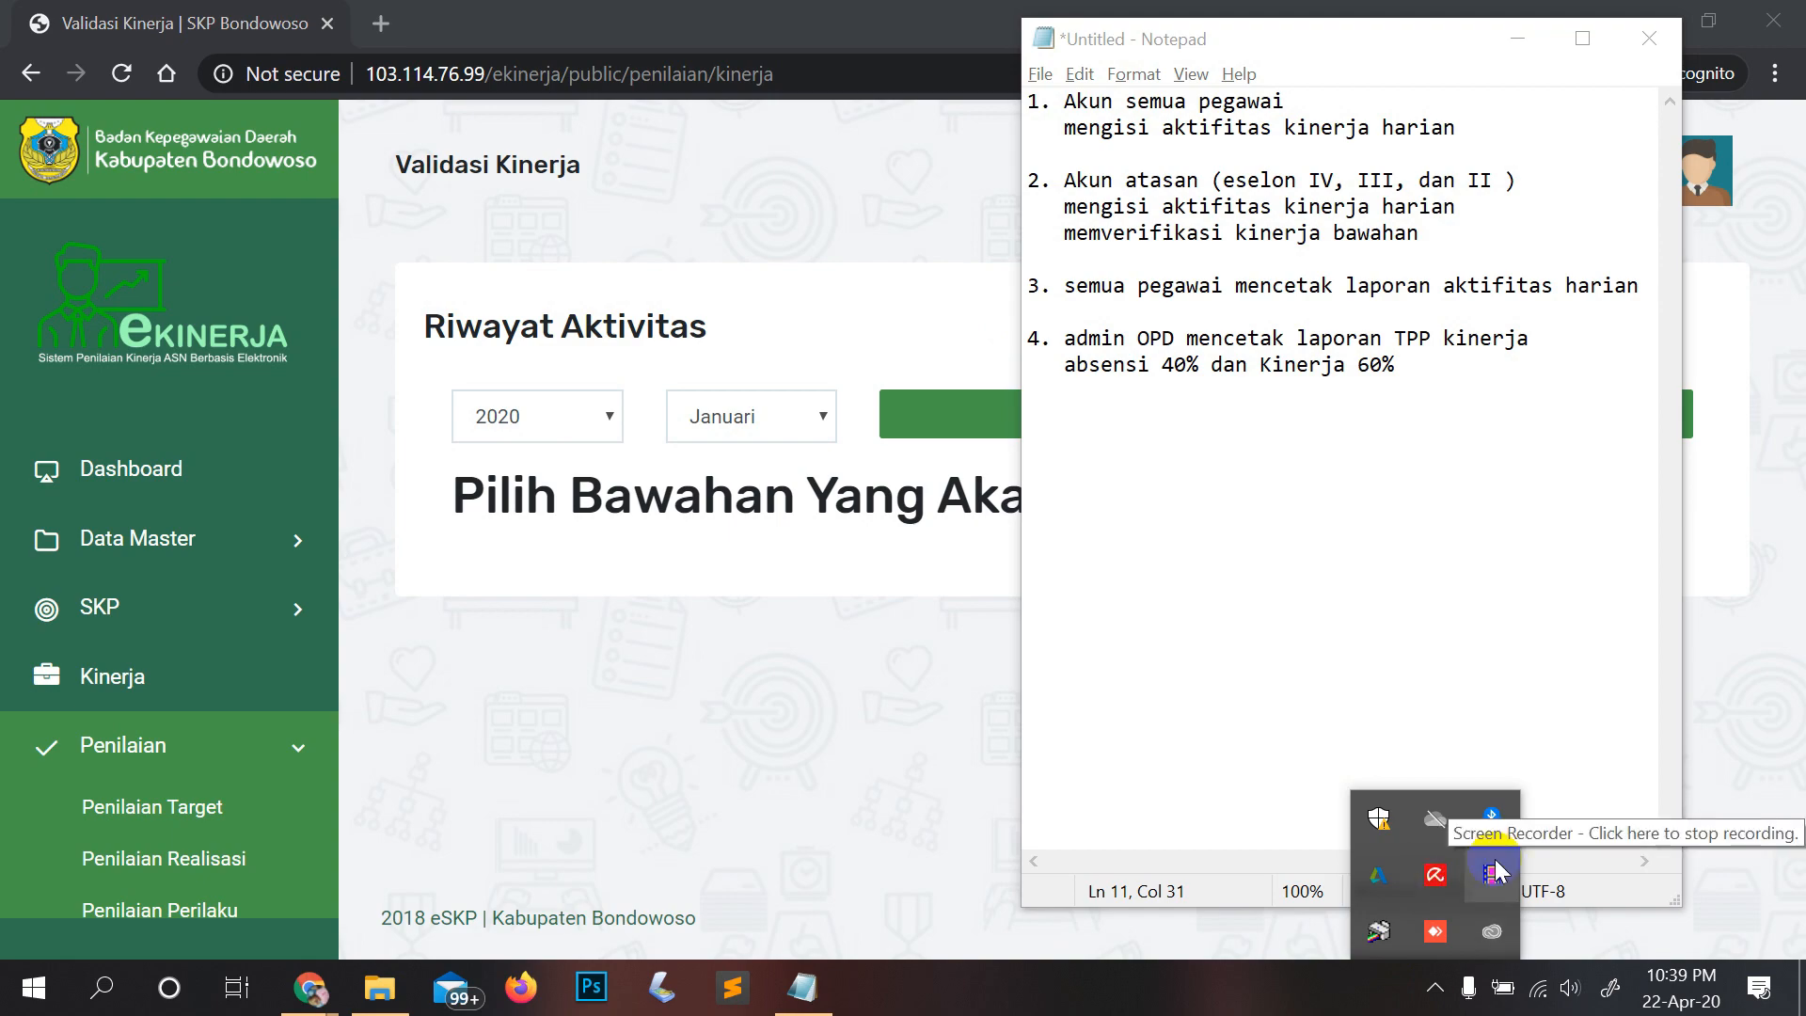